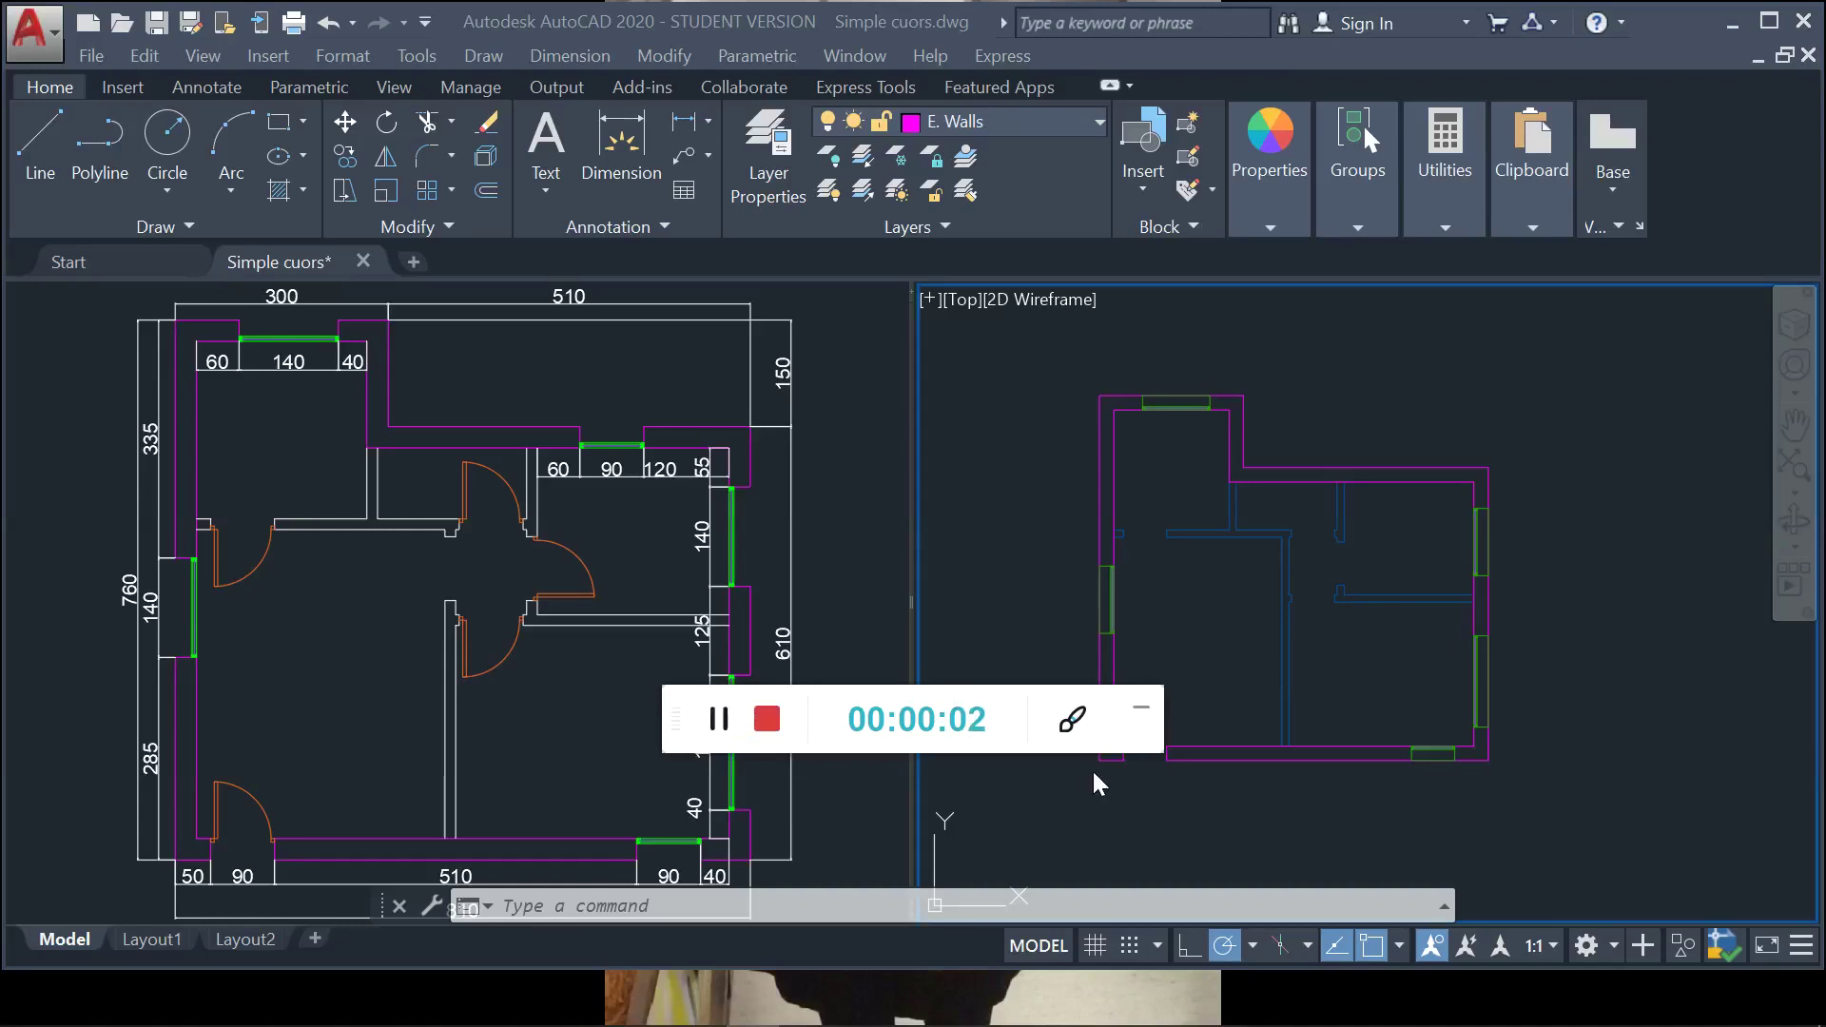
Make the left viewport with the dimensioned floor plan of Simple cuors.dwg active.
left_click(1136, 716)
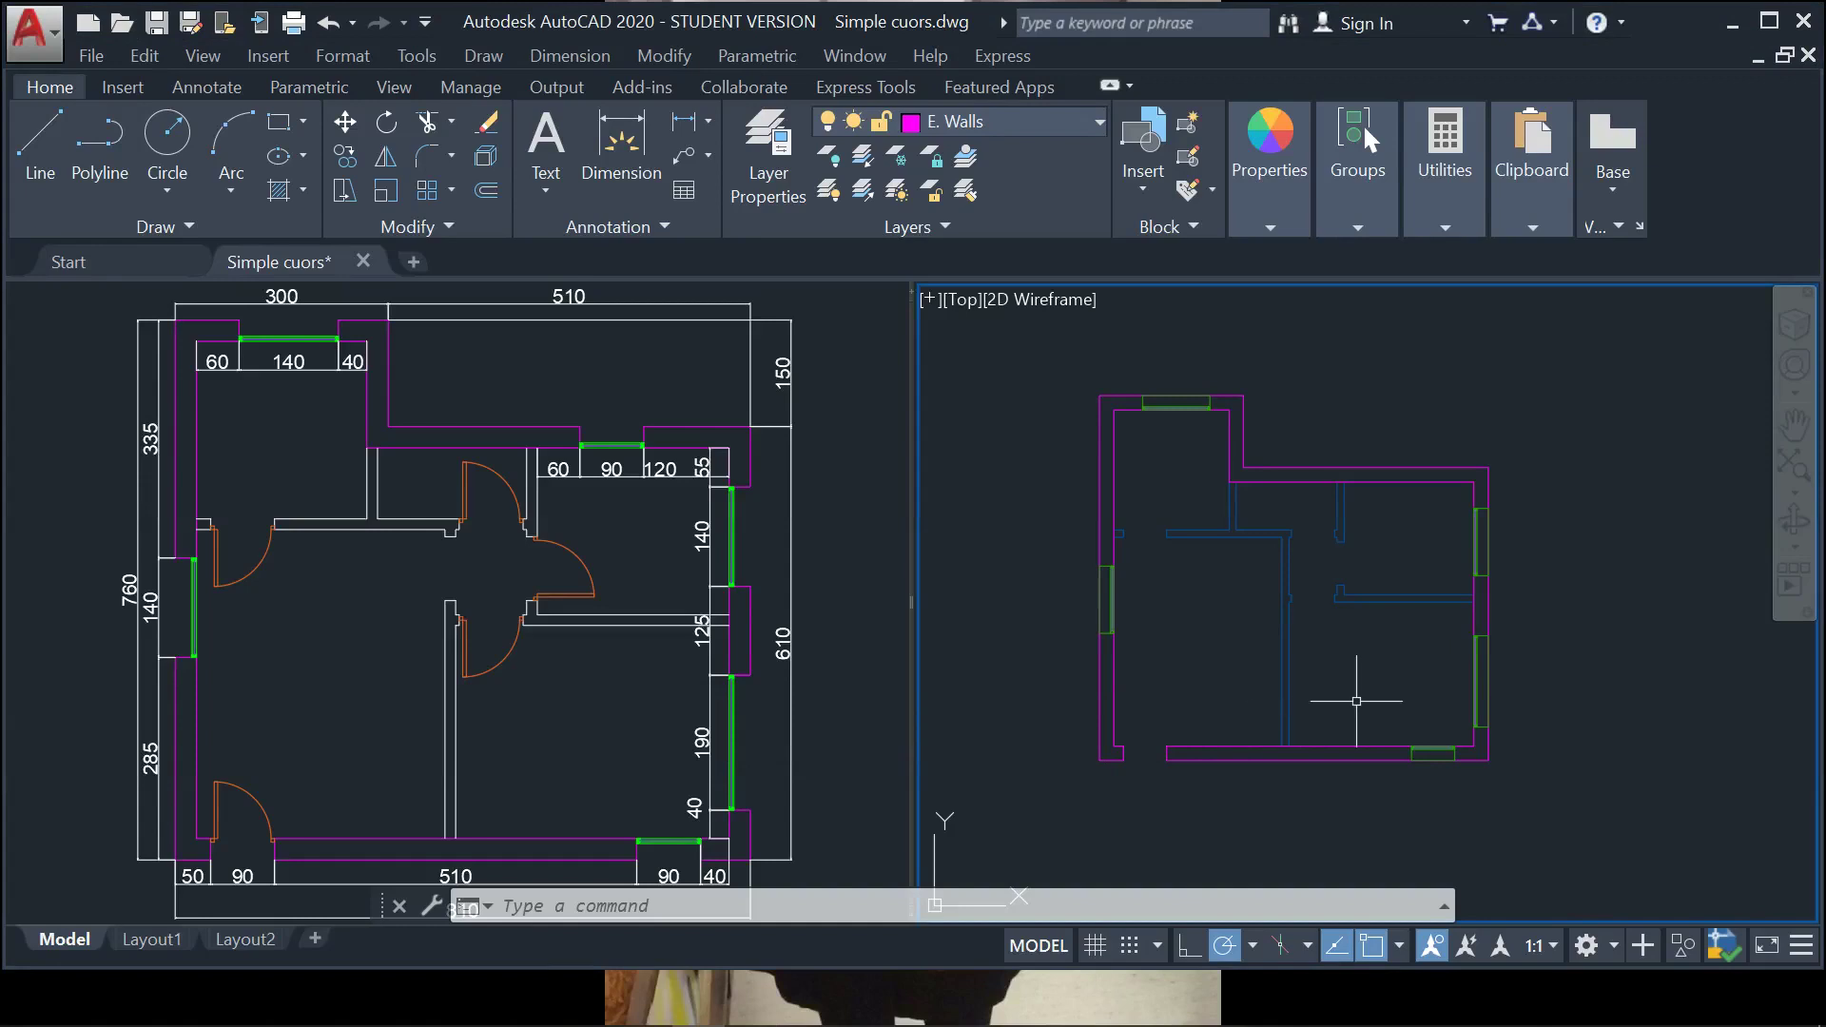
left_click(594, 681)
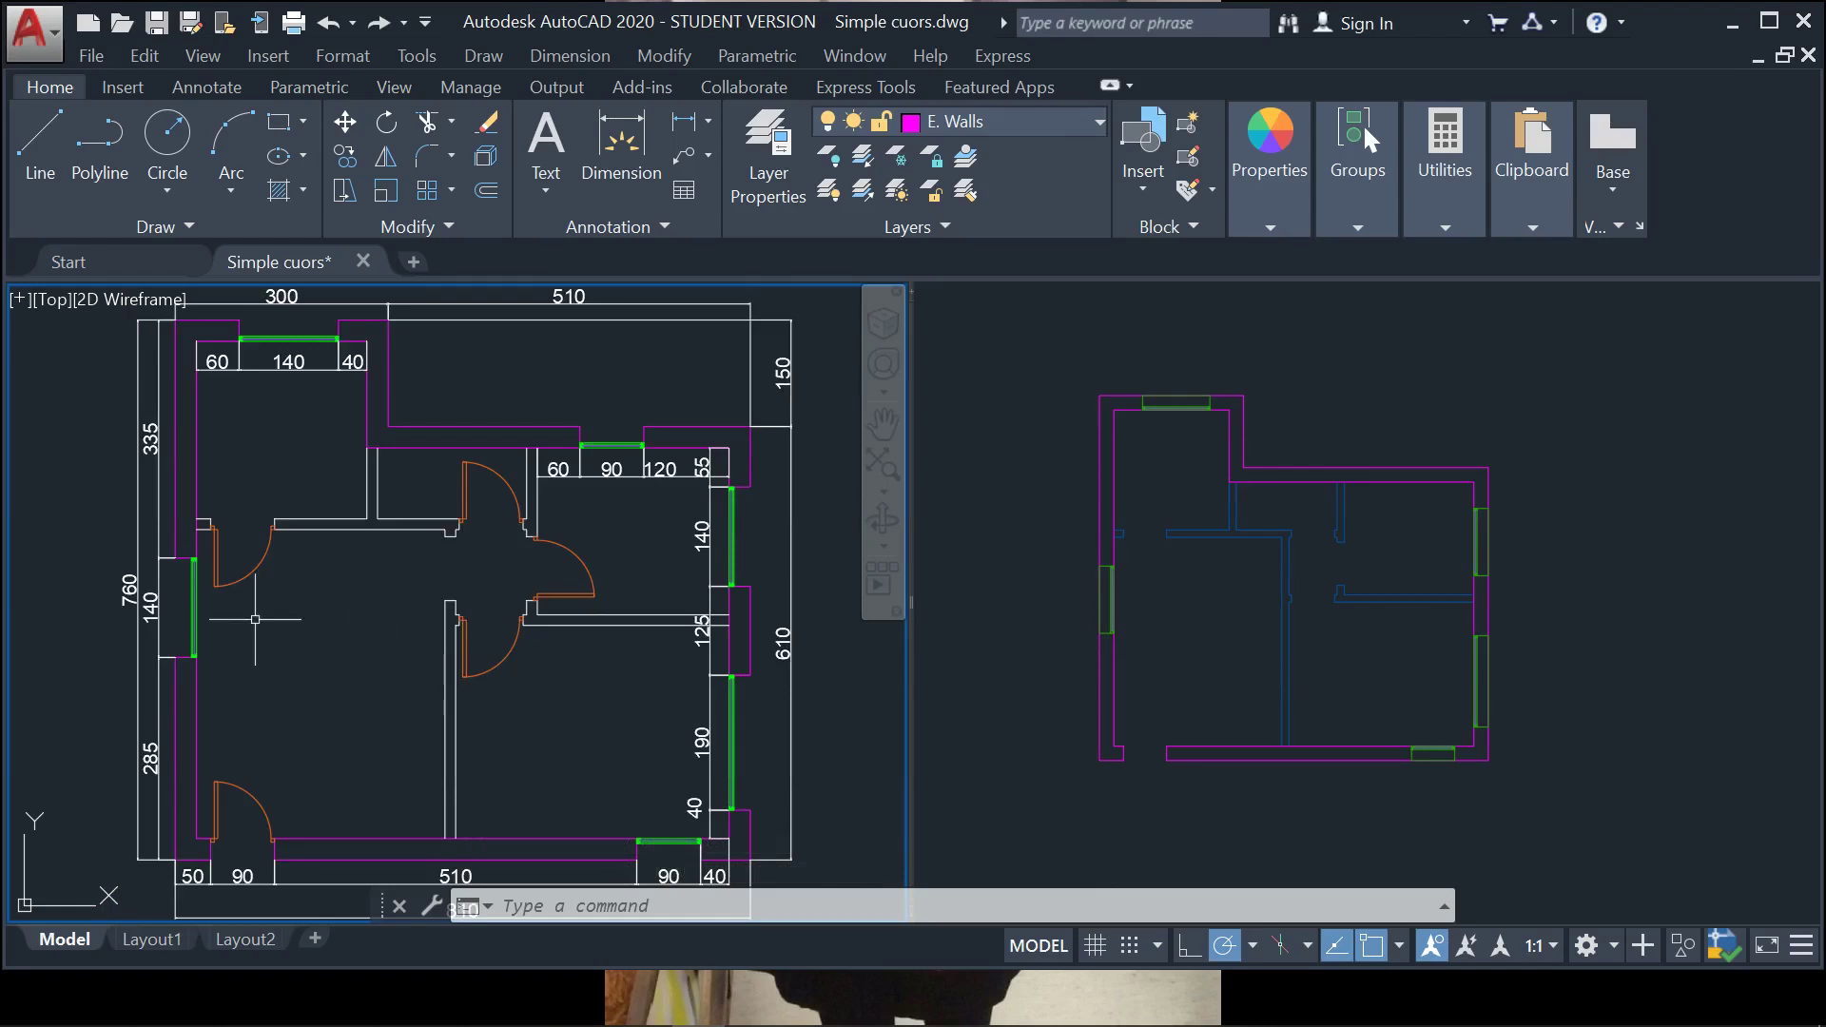
Zoom in on the left wall's door and its quarter-circle swing arc.
scroll(190, 538, "up", 2)
scroll(190, 537, "up", 3)
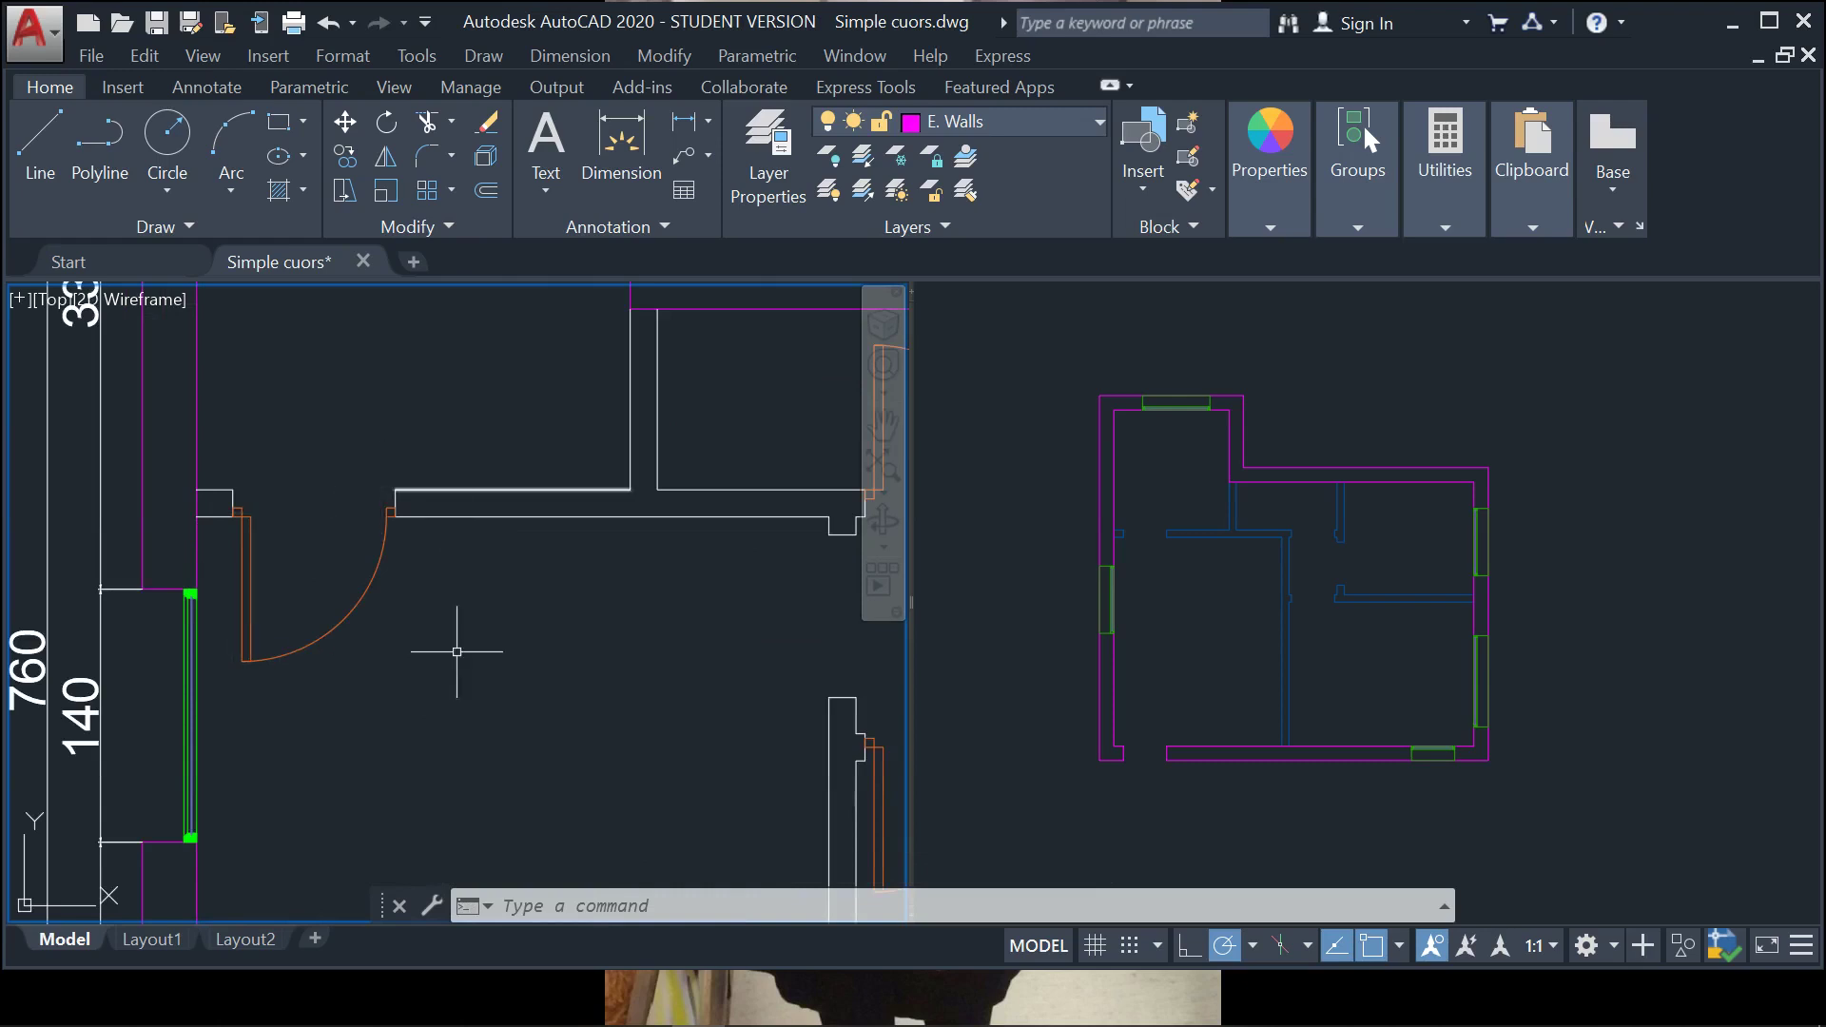
scroll(245, 523, "up", 2)
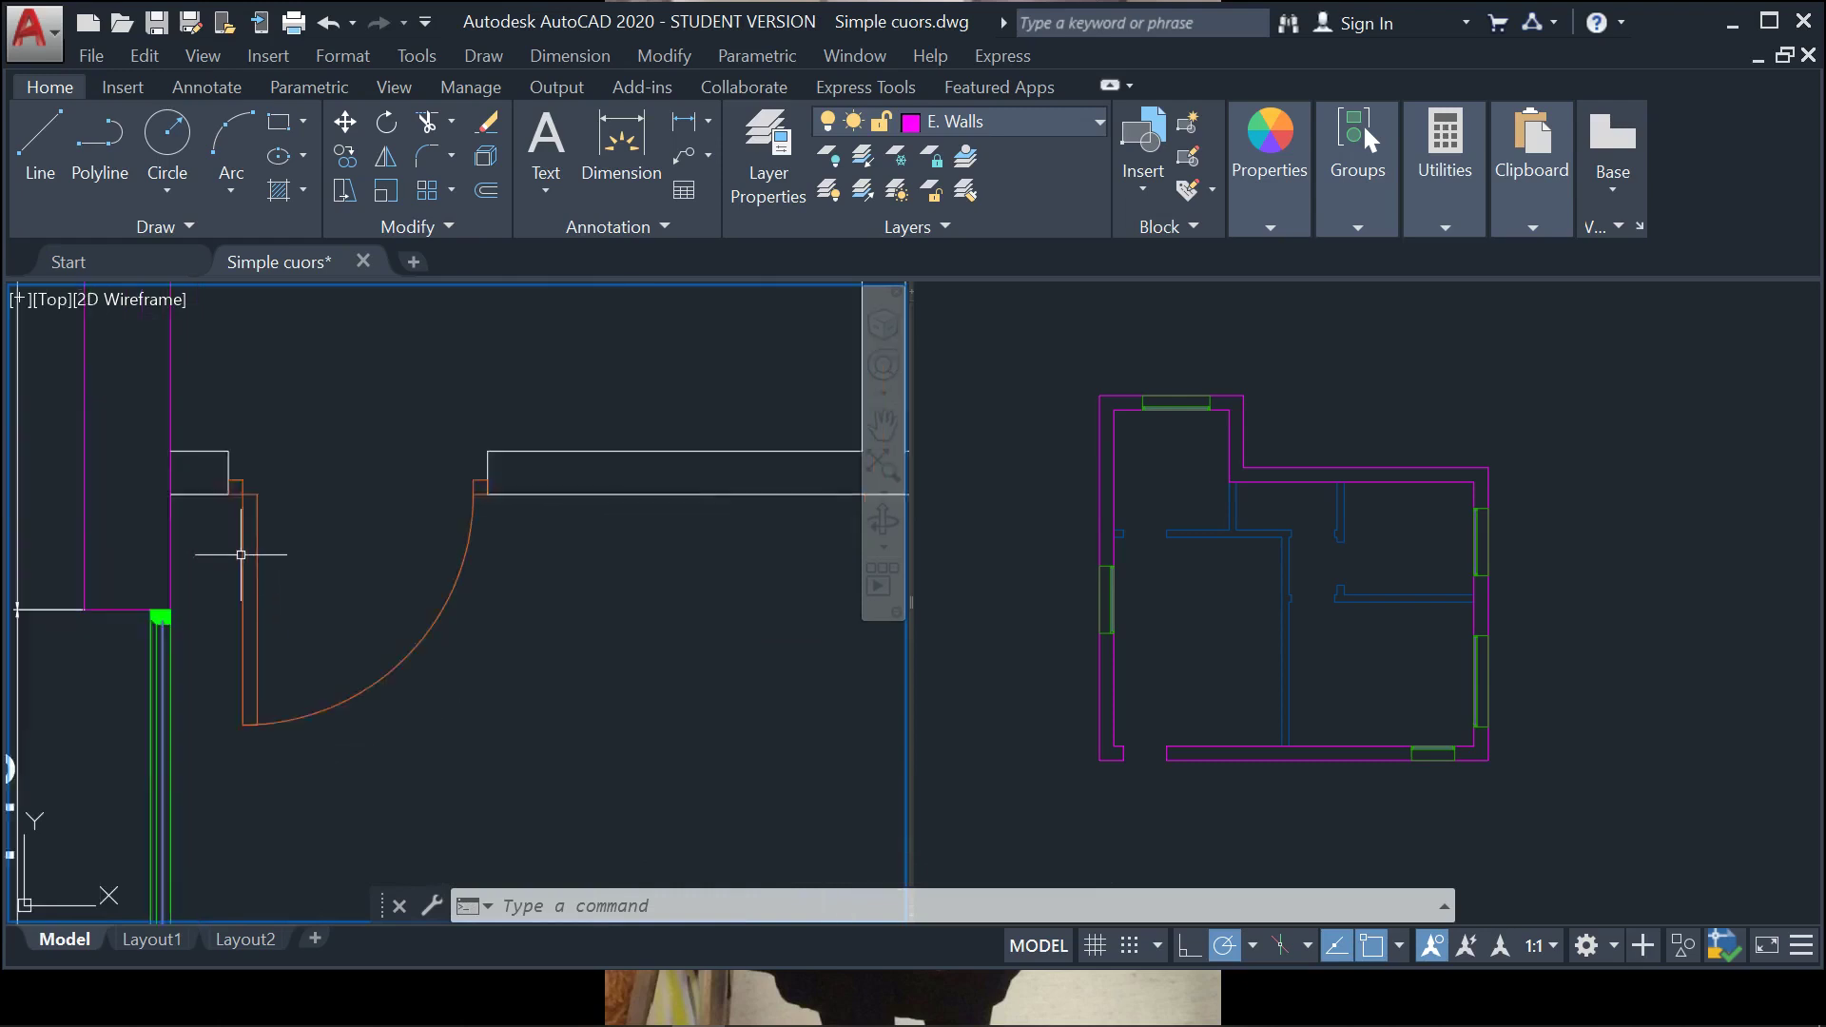
scroll(288, 536, "up", 2)
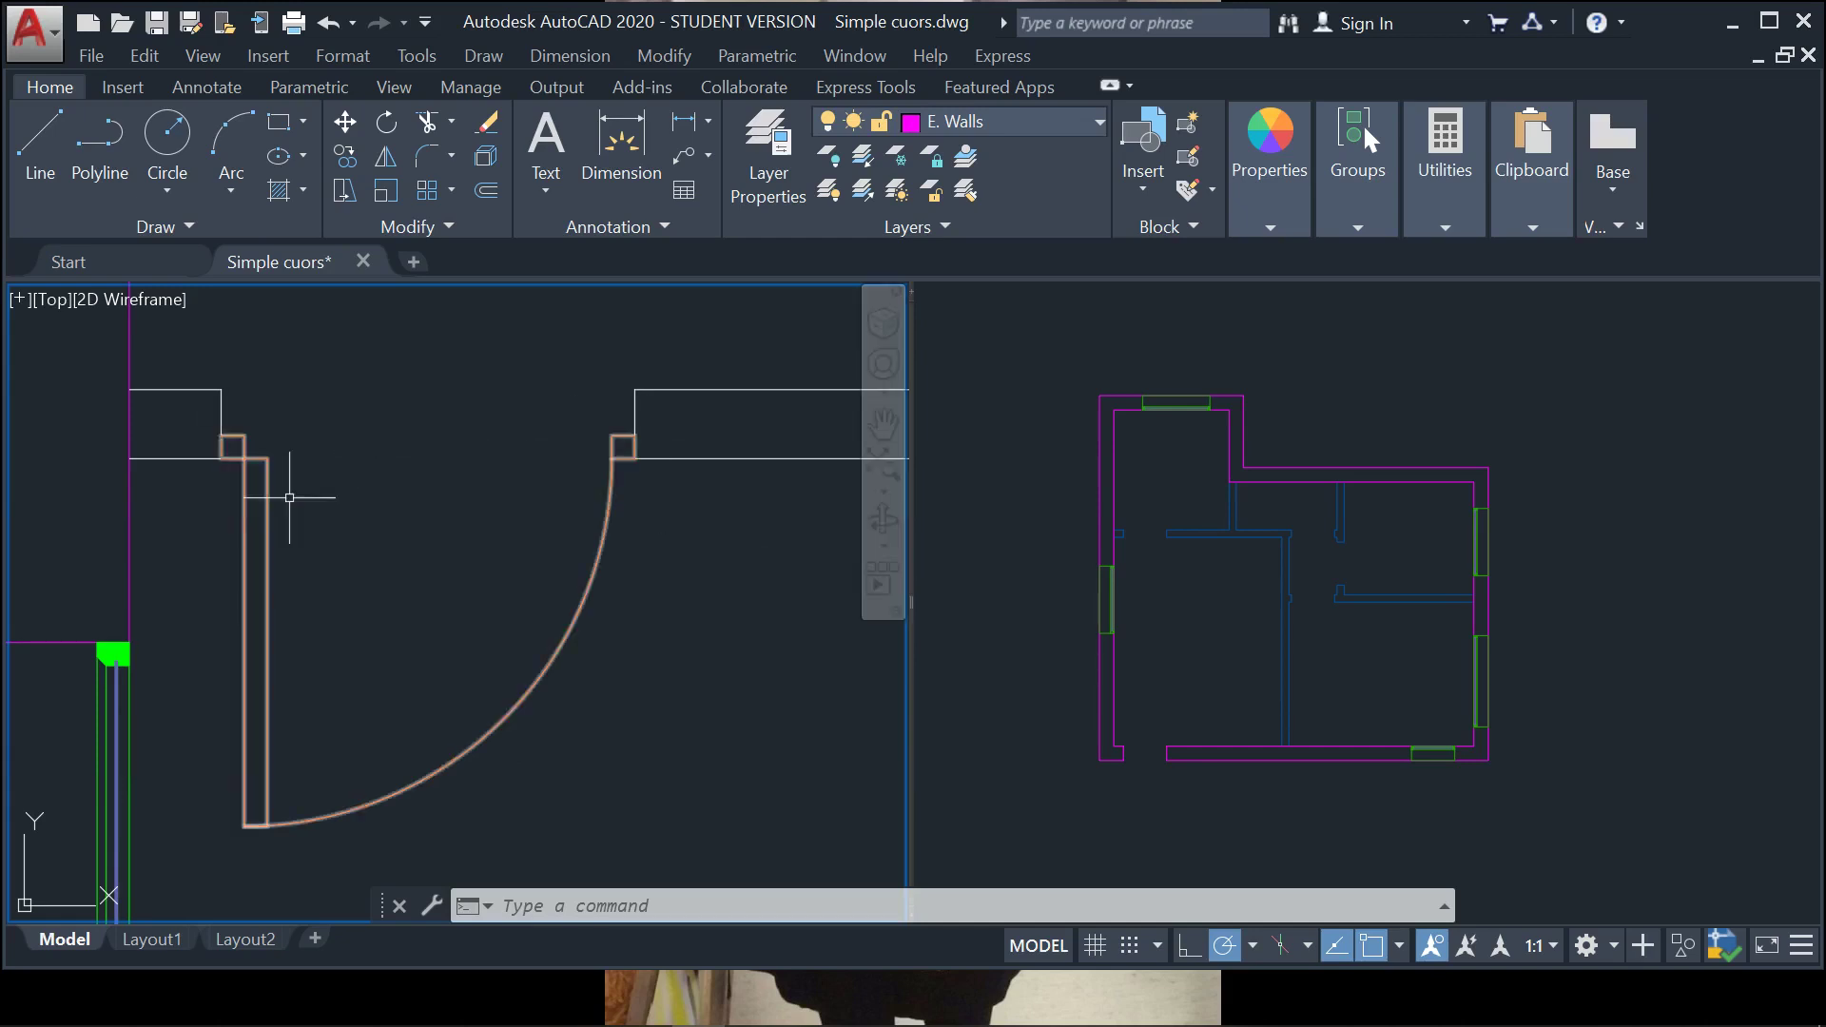
In the right viewport, draw a 5 by 5 jamb rectangle from the wall-end corner.
left_click(962, 475)
scroll(1104, 495, "up", 3)
scroll(1446, 634, "up", 3)
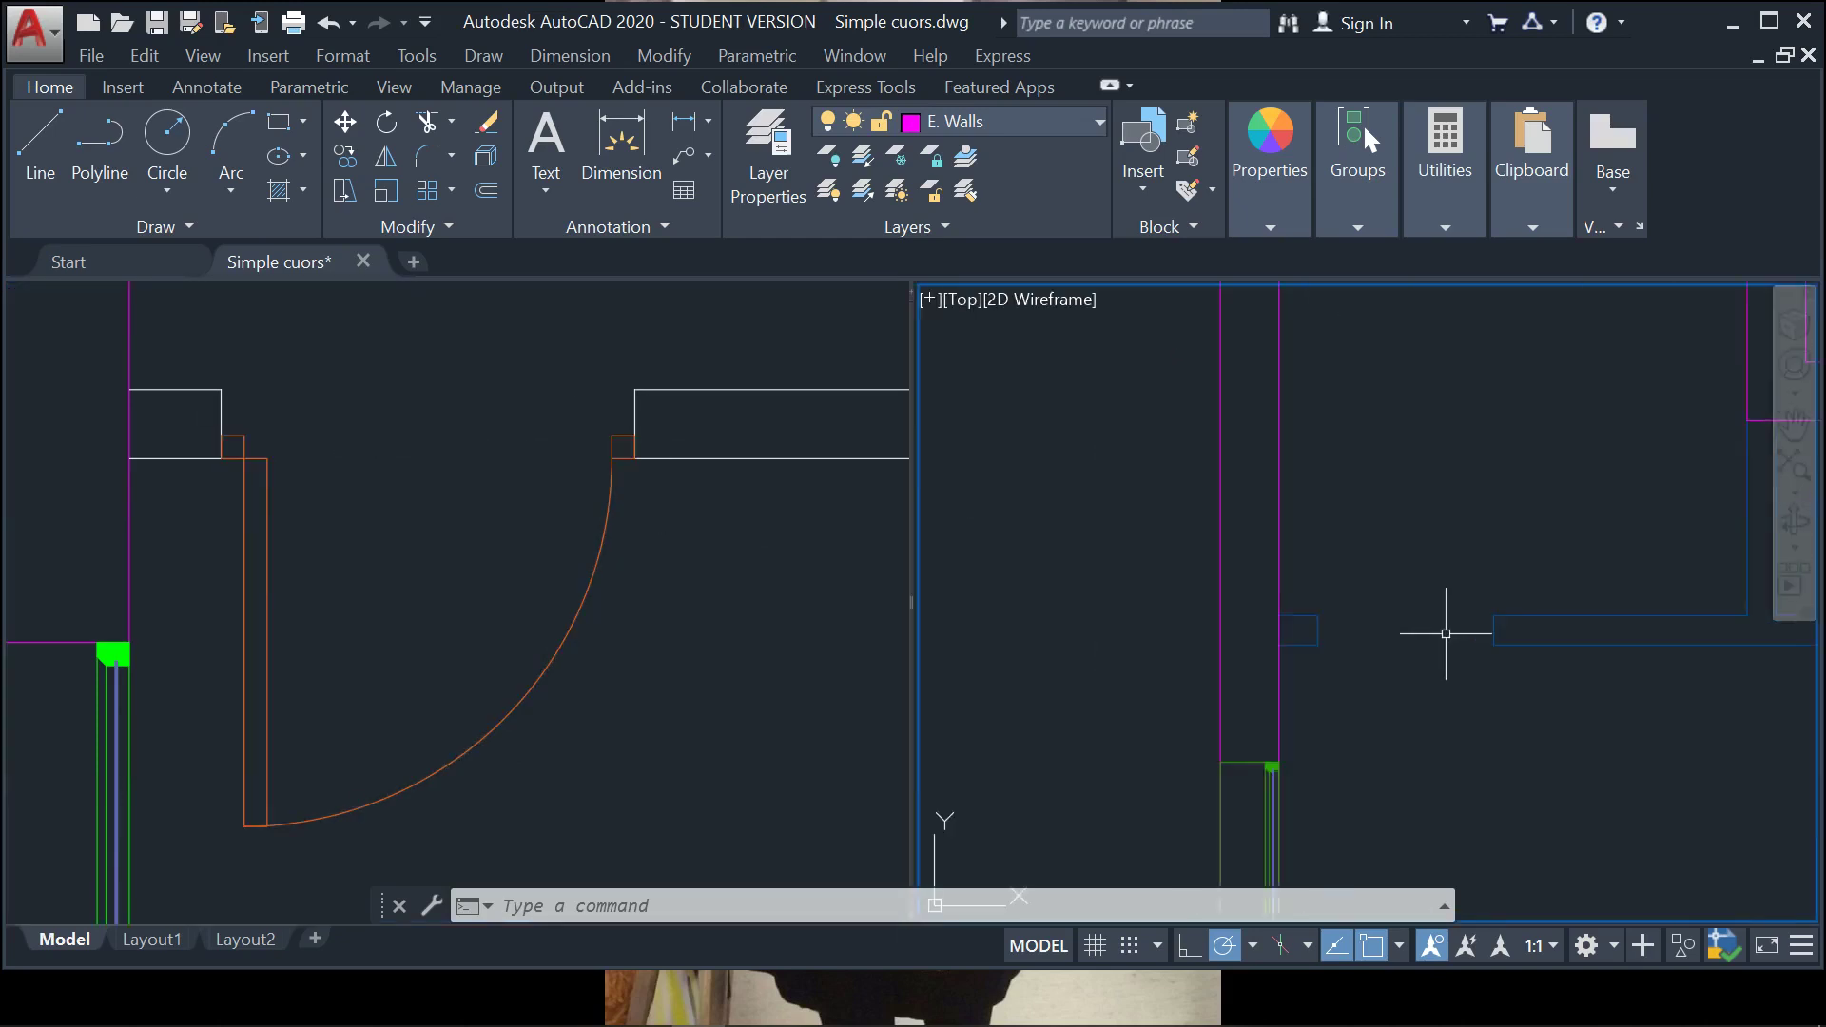
scroll(1427, 657, "up", 1)
scroll(1408, 672, "up", 1)
scroll(1399, 638, "up", 1)
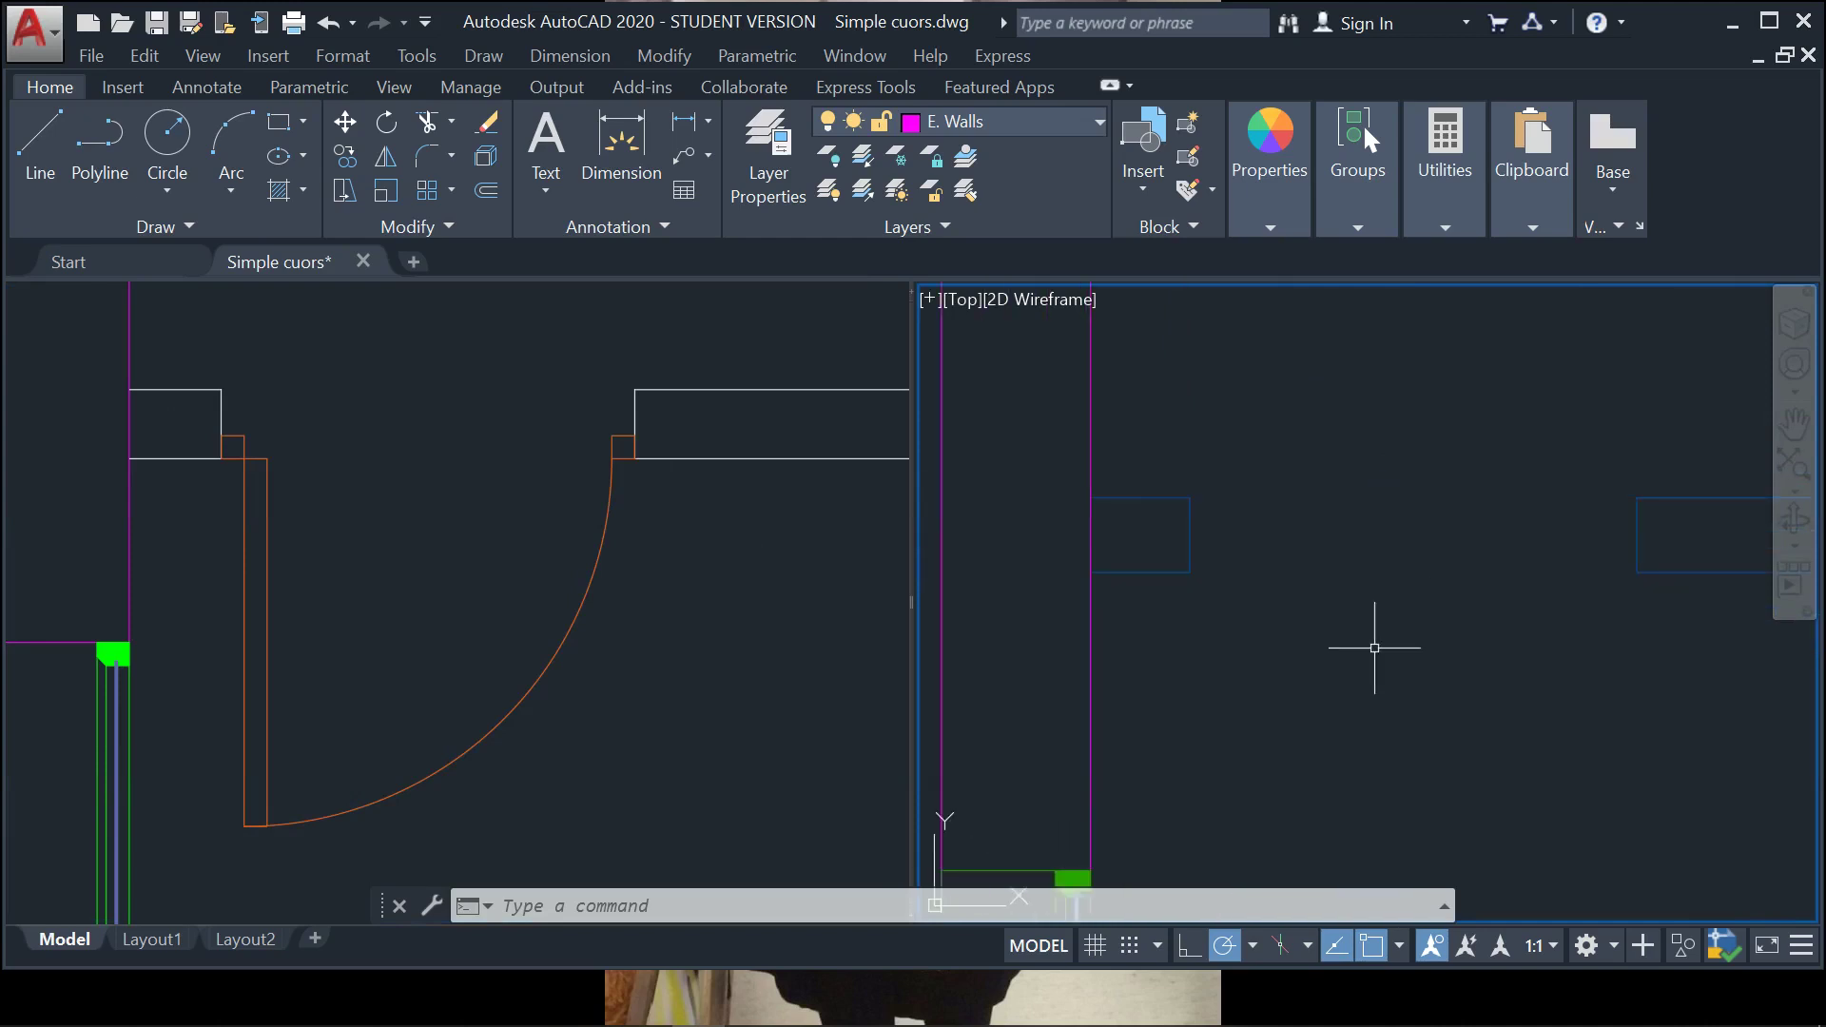
type("re")
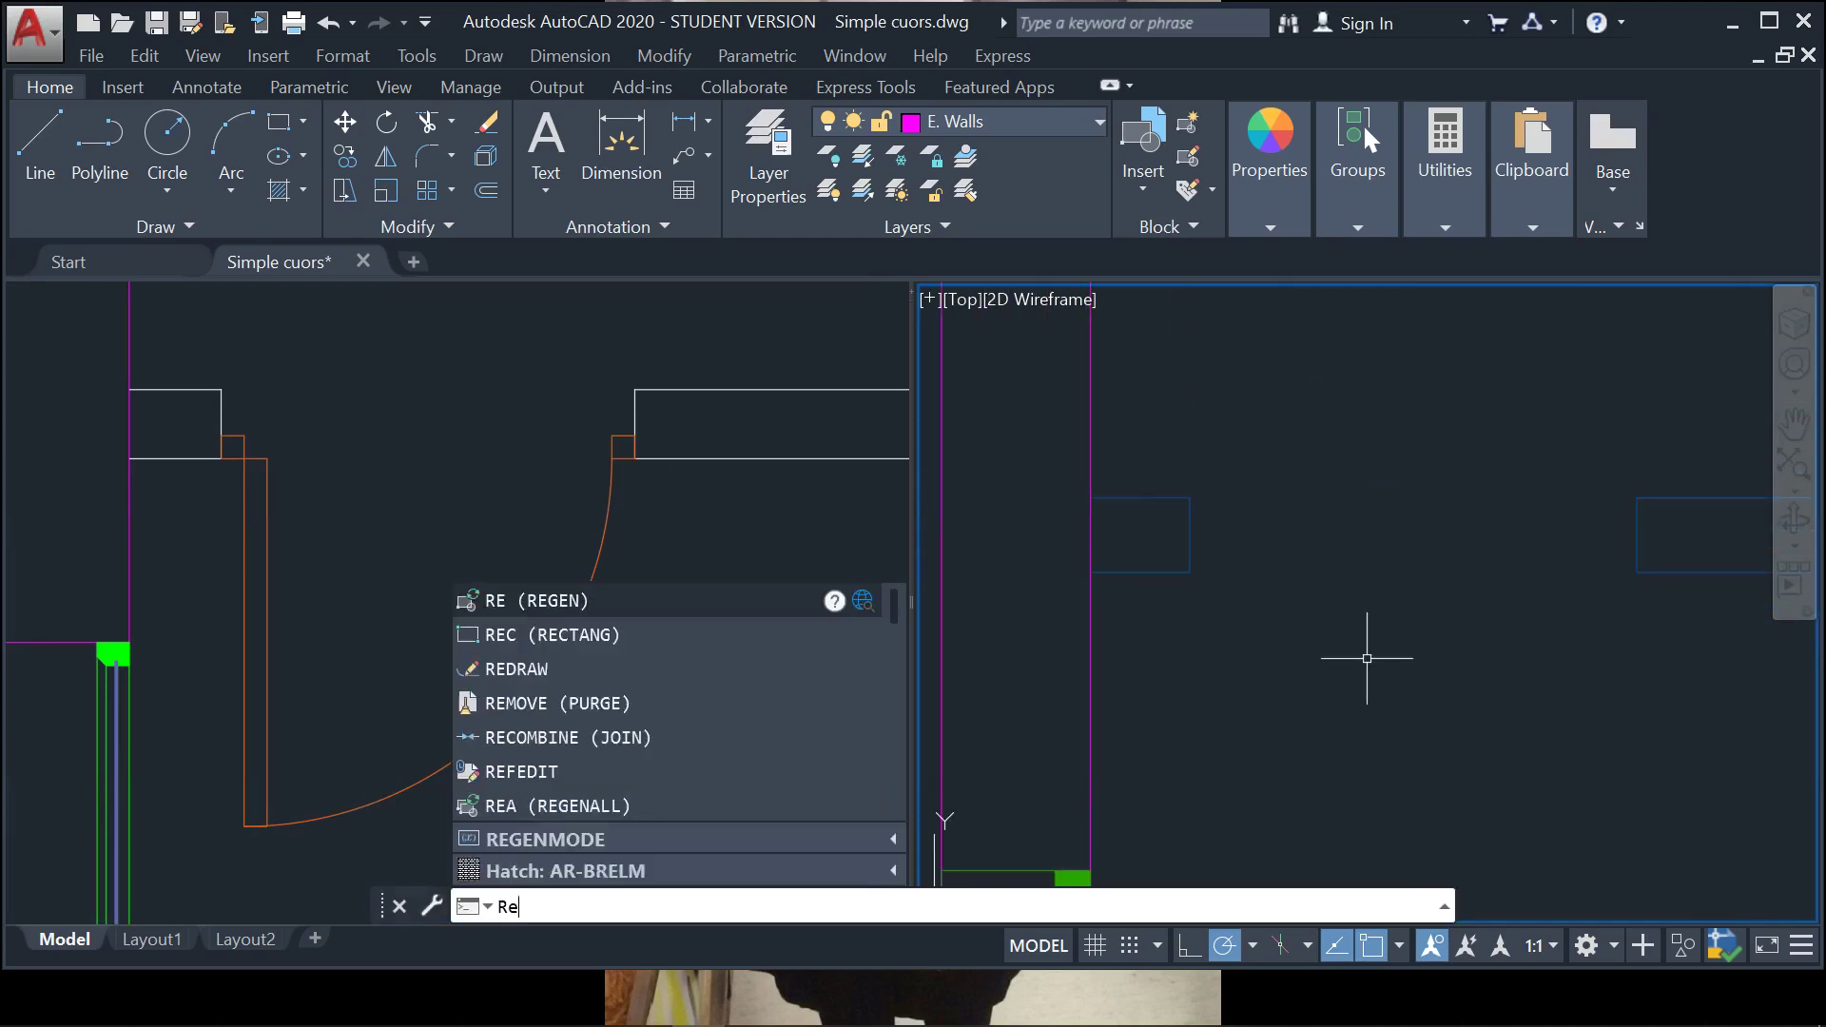
type("c")
key("Return")
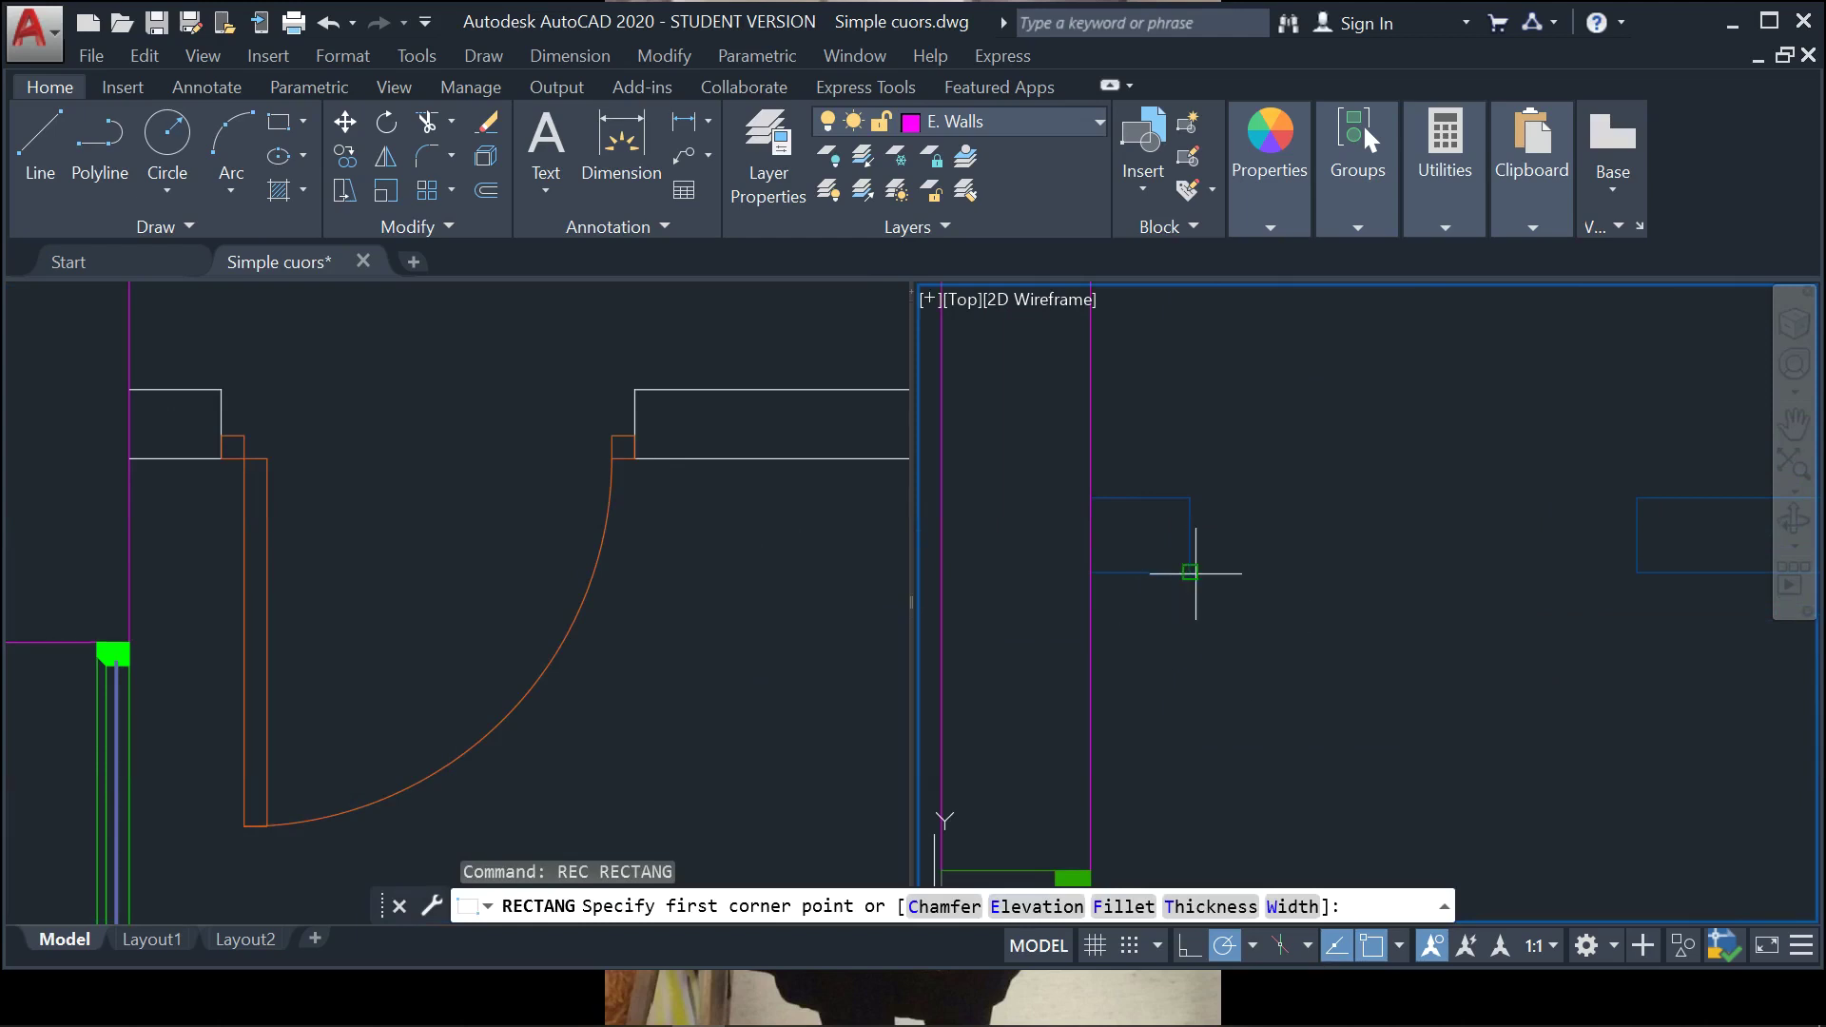
left_click(1196, 573)
type("@5,5")
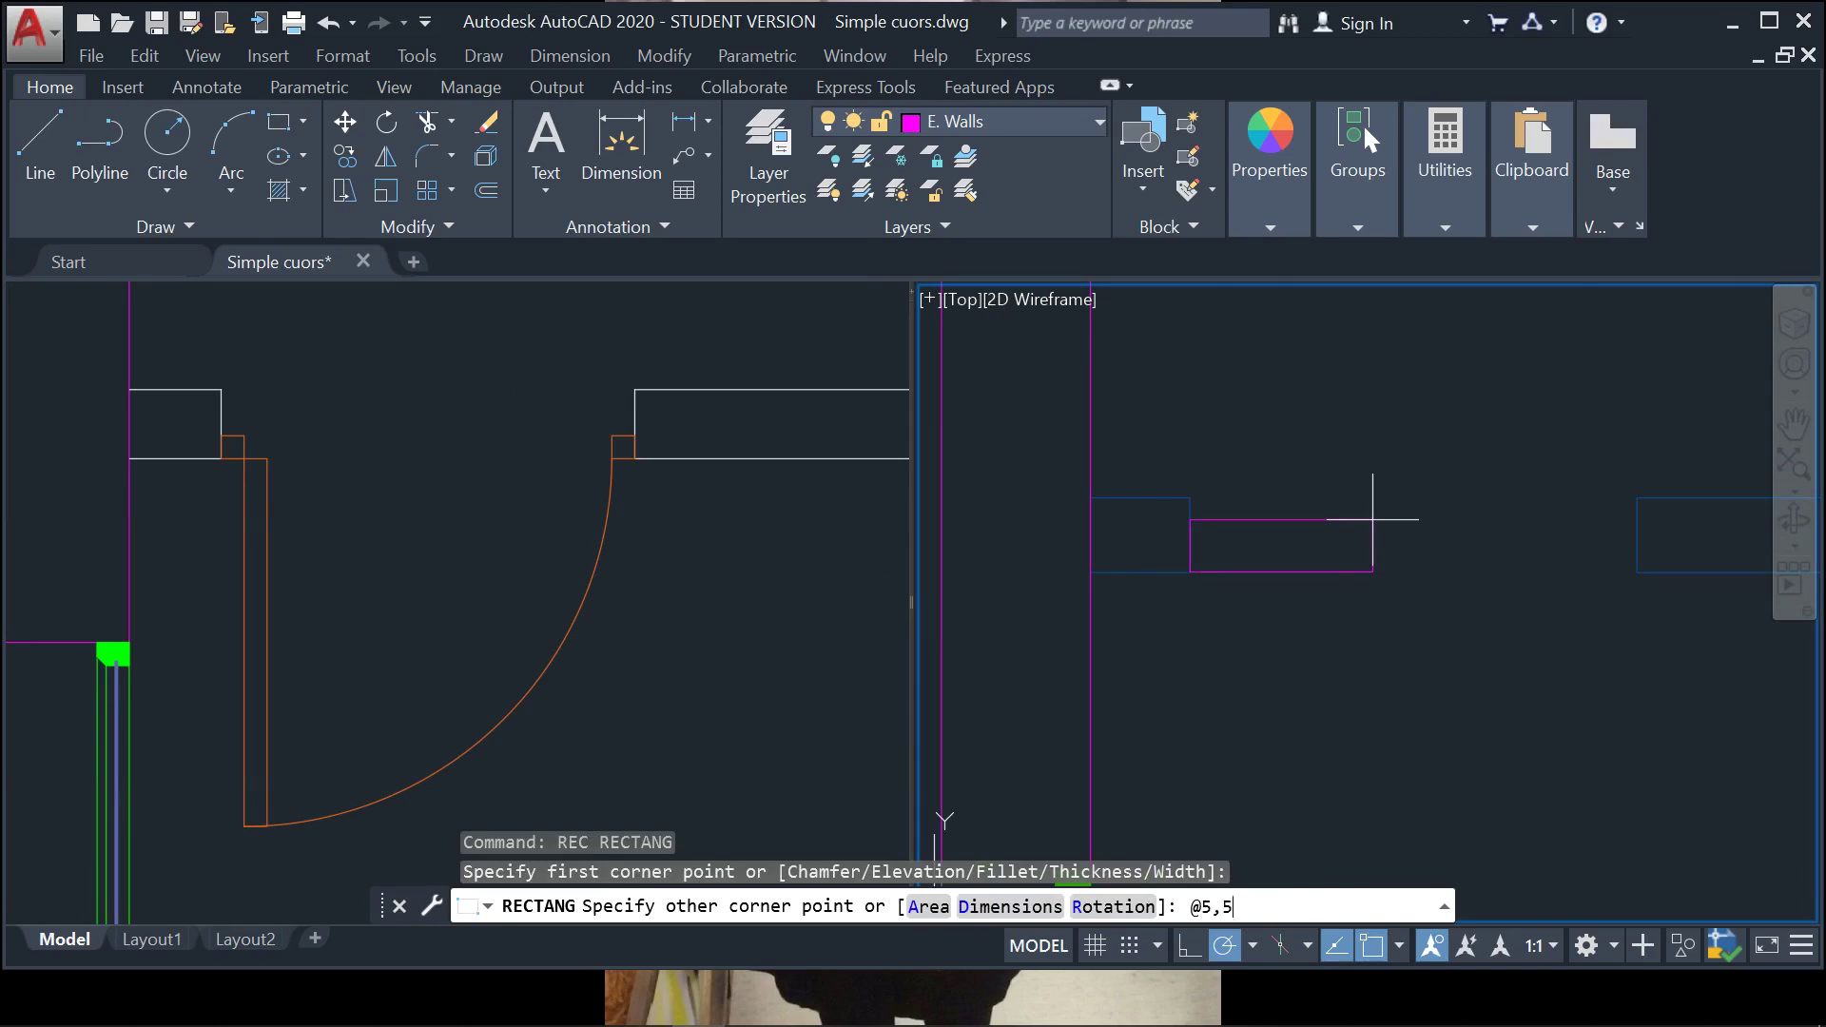
key("Return")
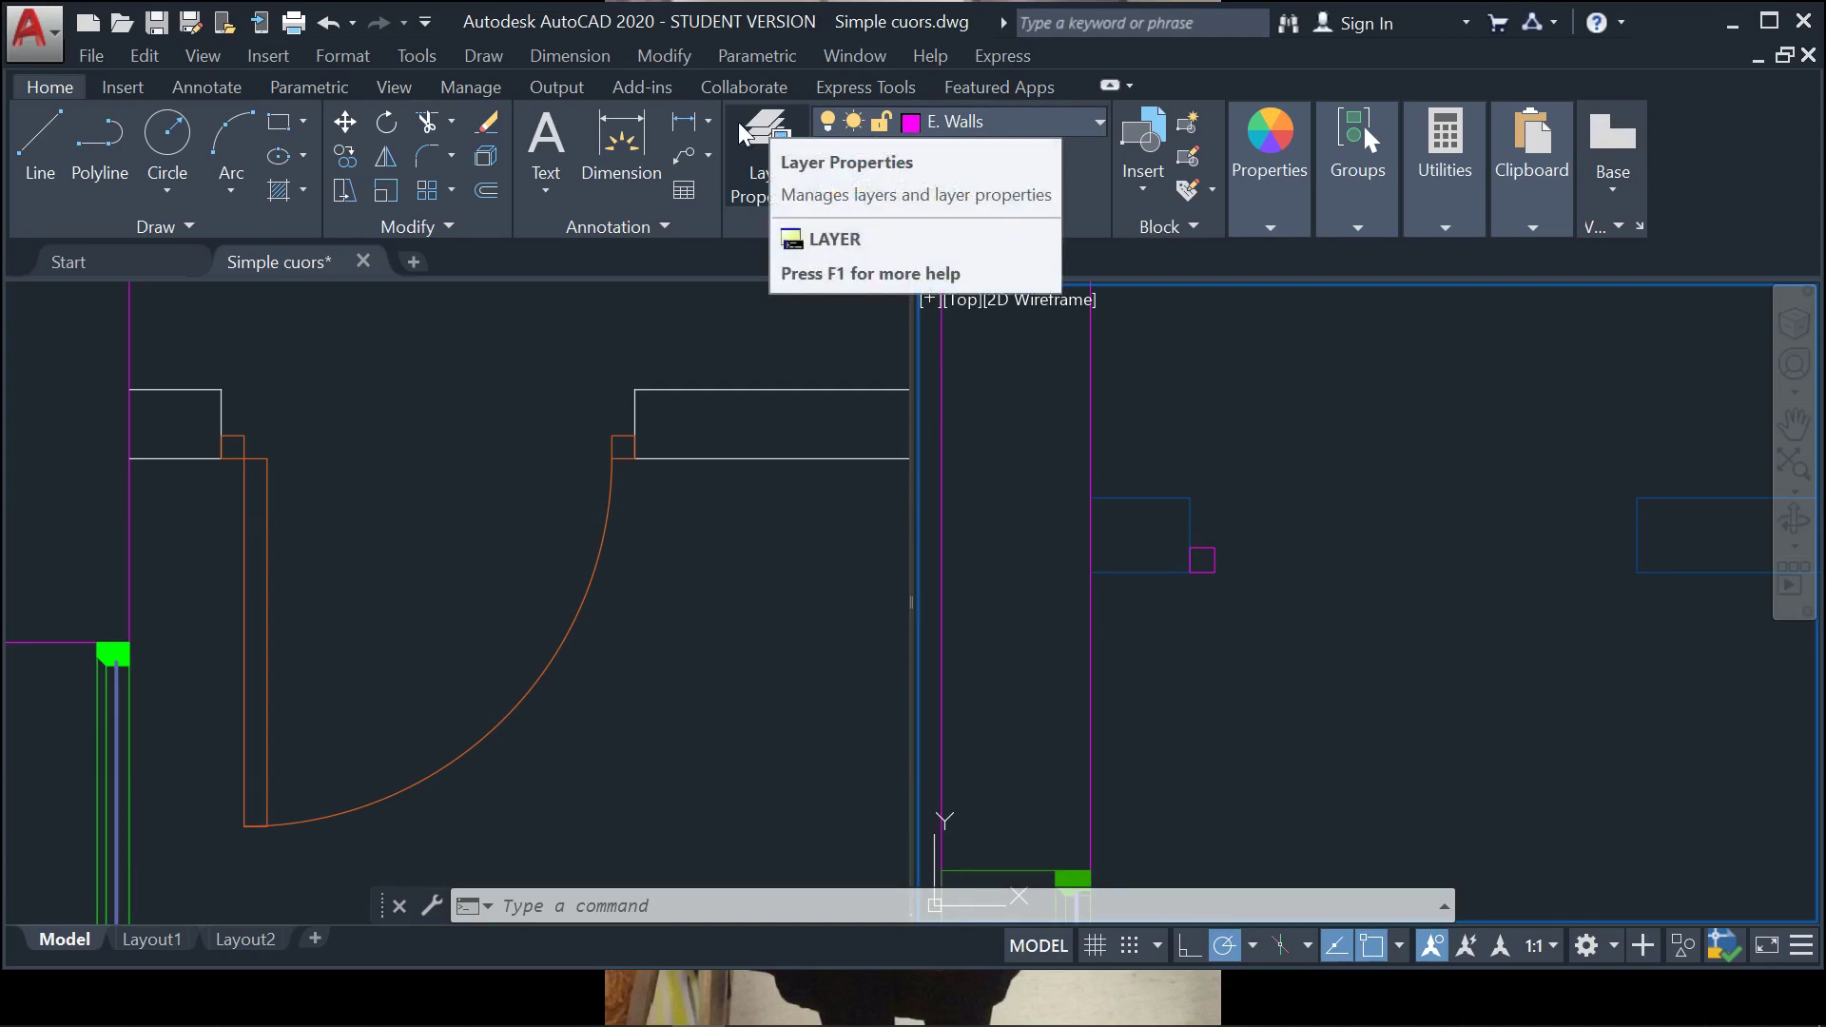
Create a new Doors layer with orange colour 20 in the Layer Properties Manager.
type("L")
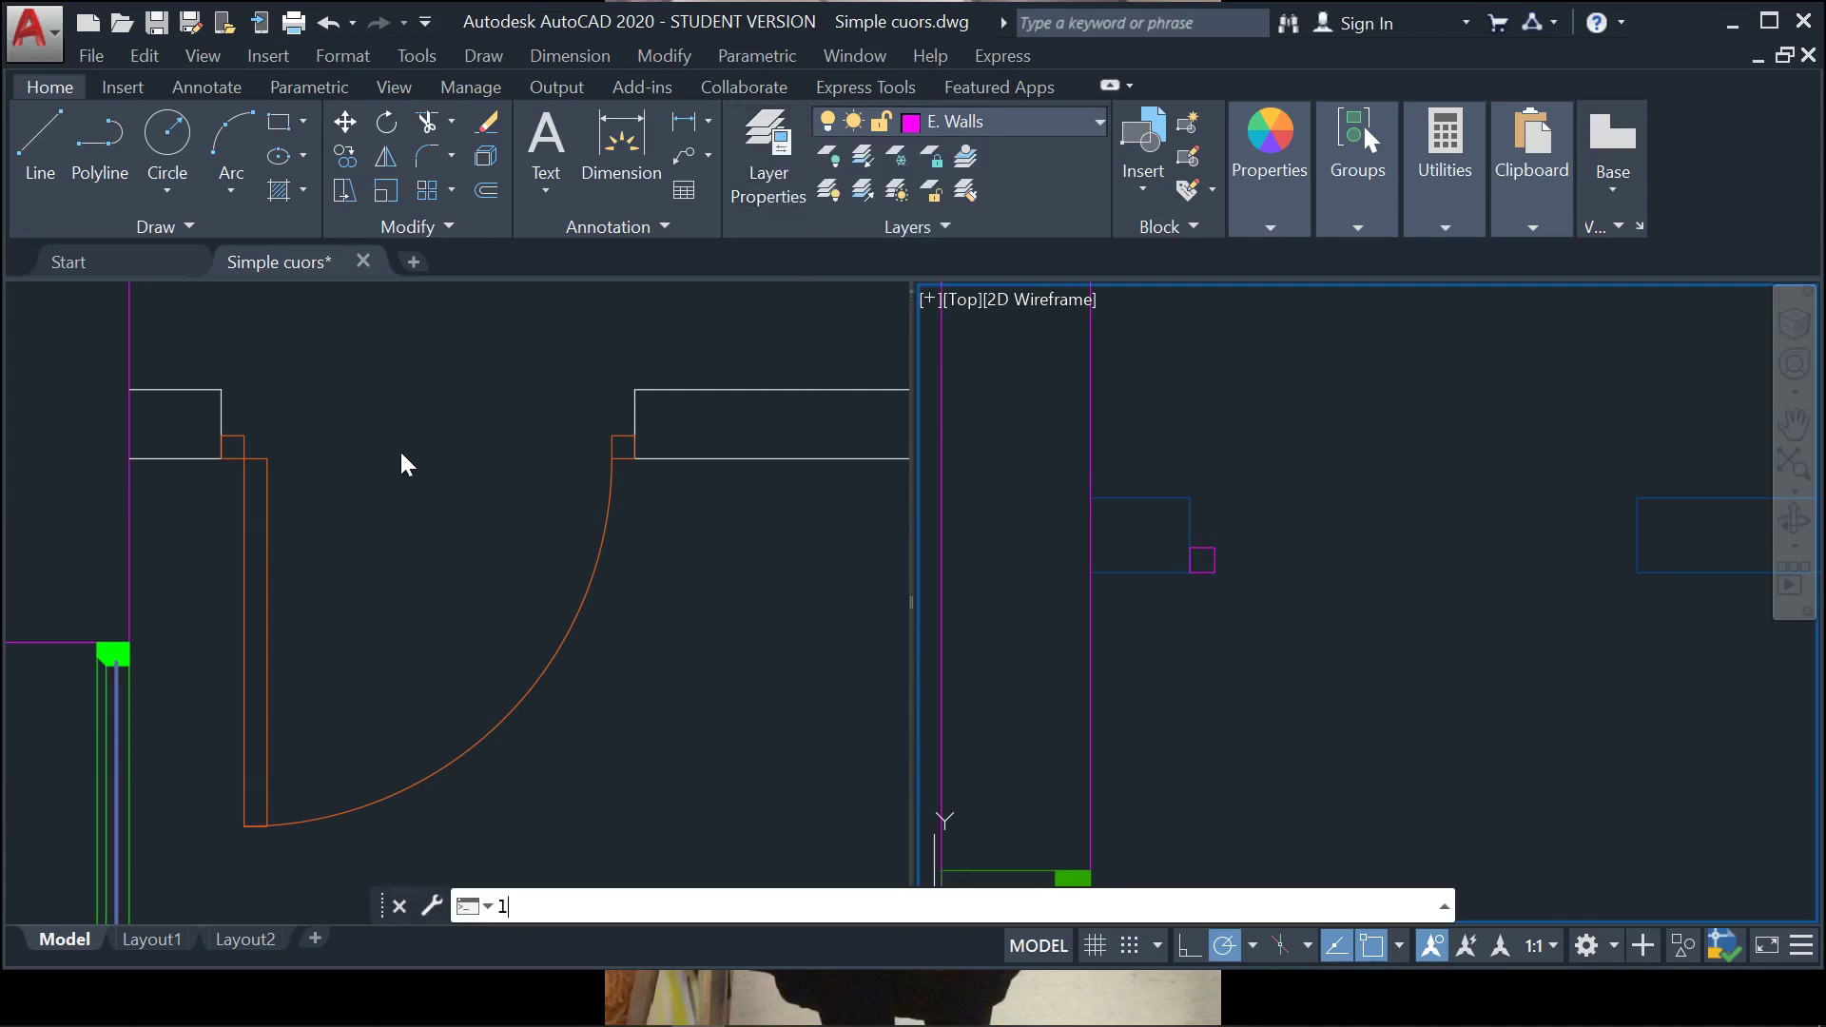
type("a")
key("Return")
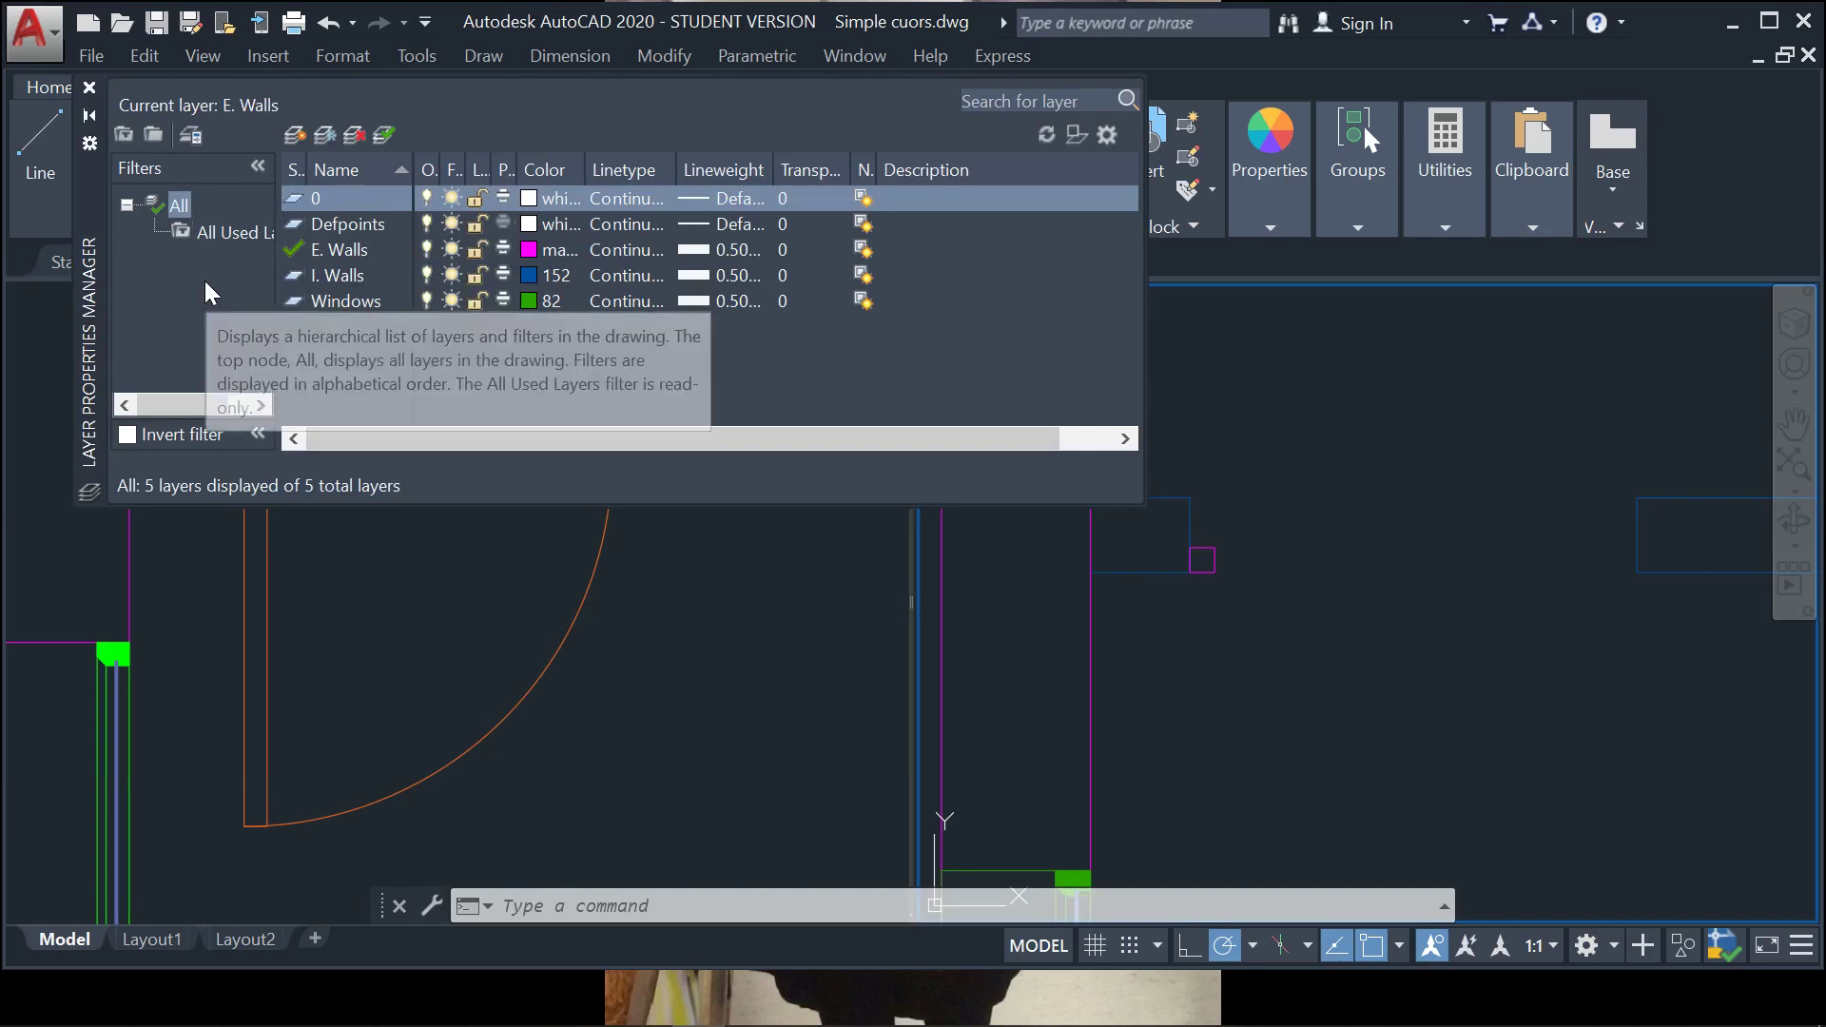
left_click(295, 142)
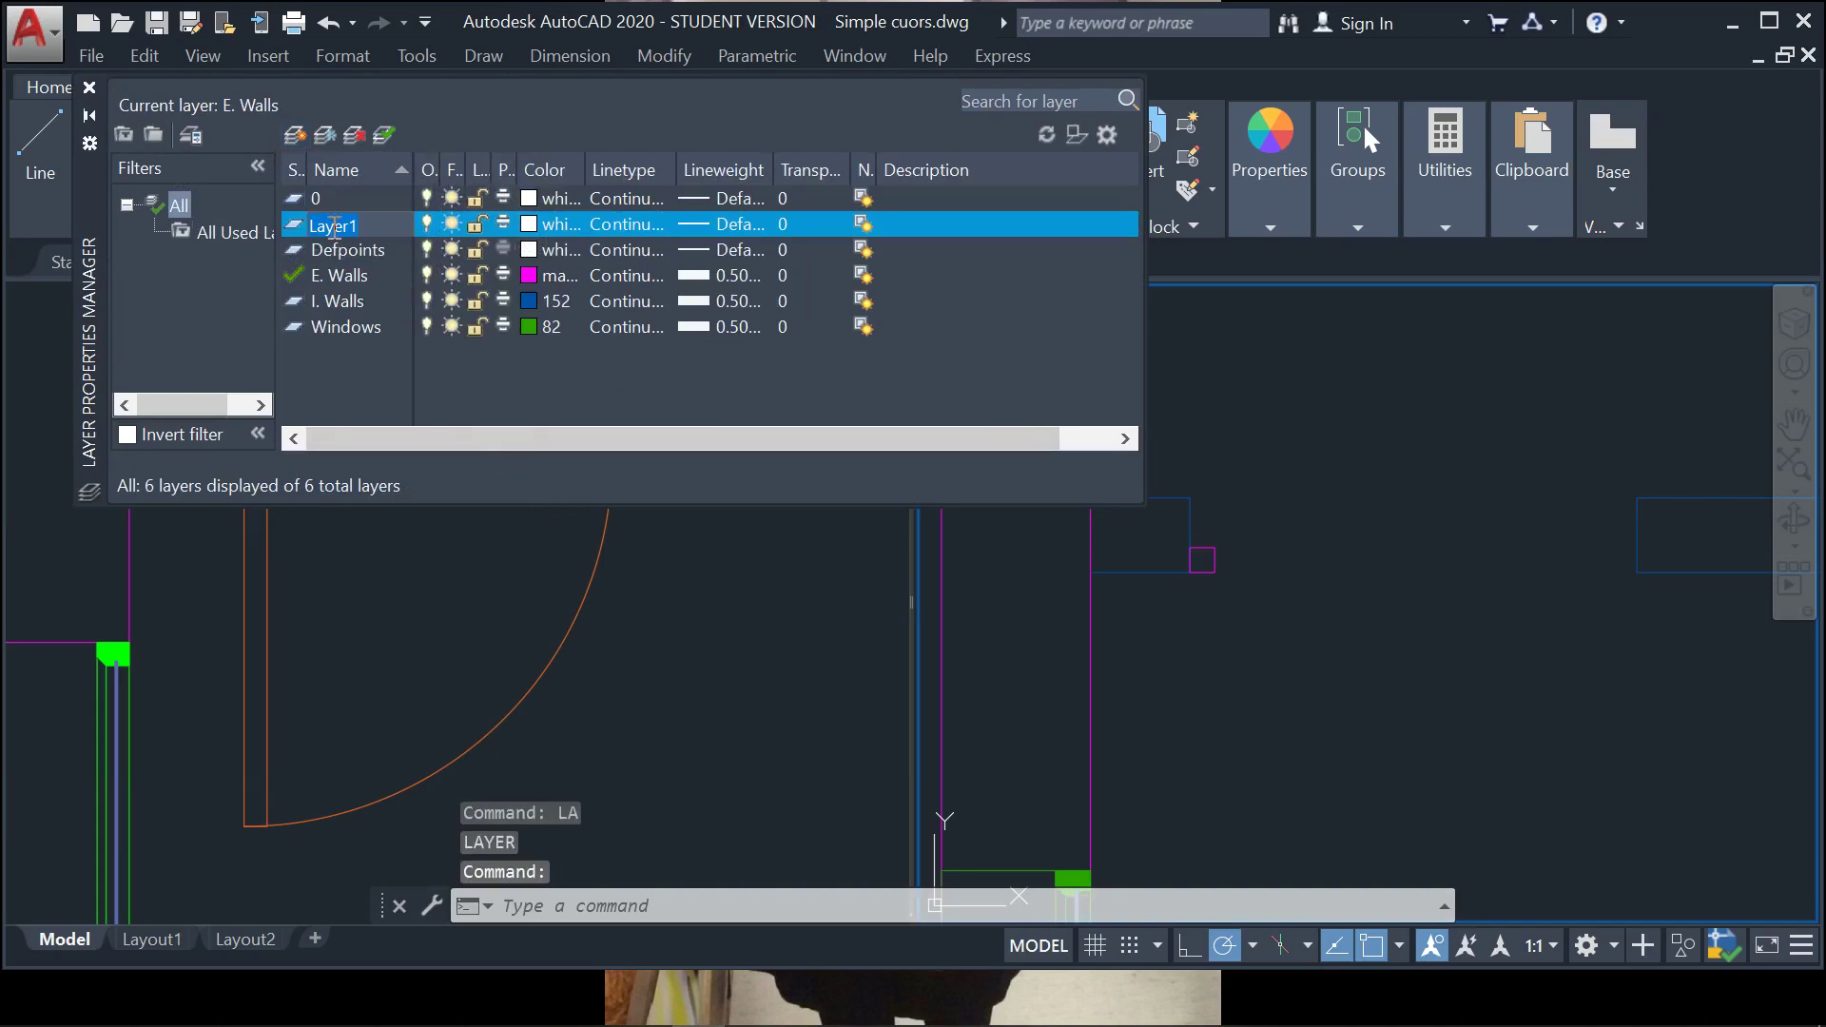
type("D")
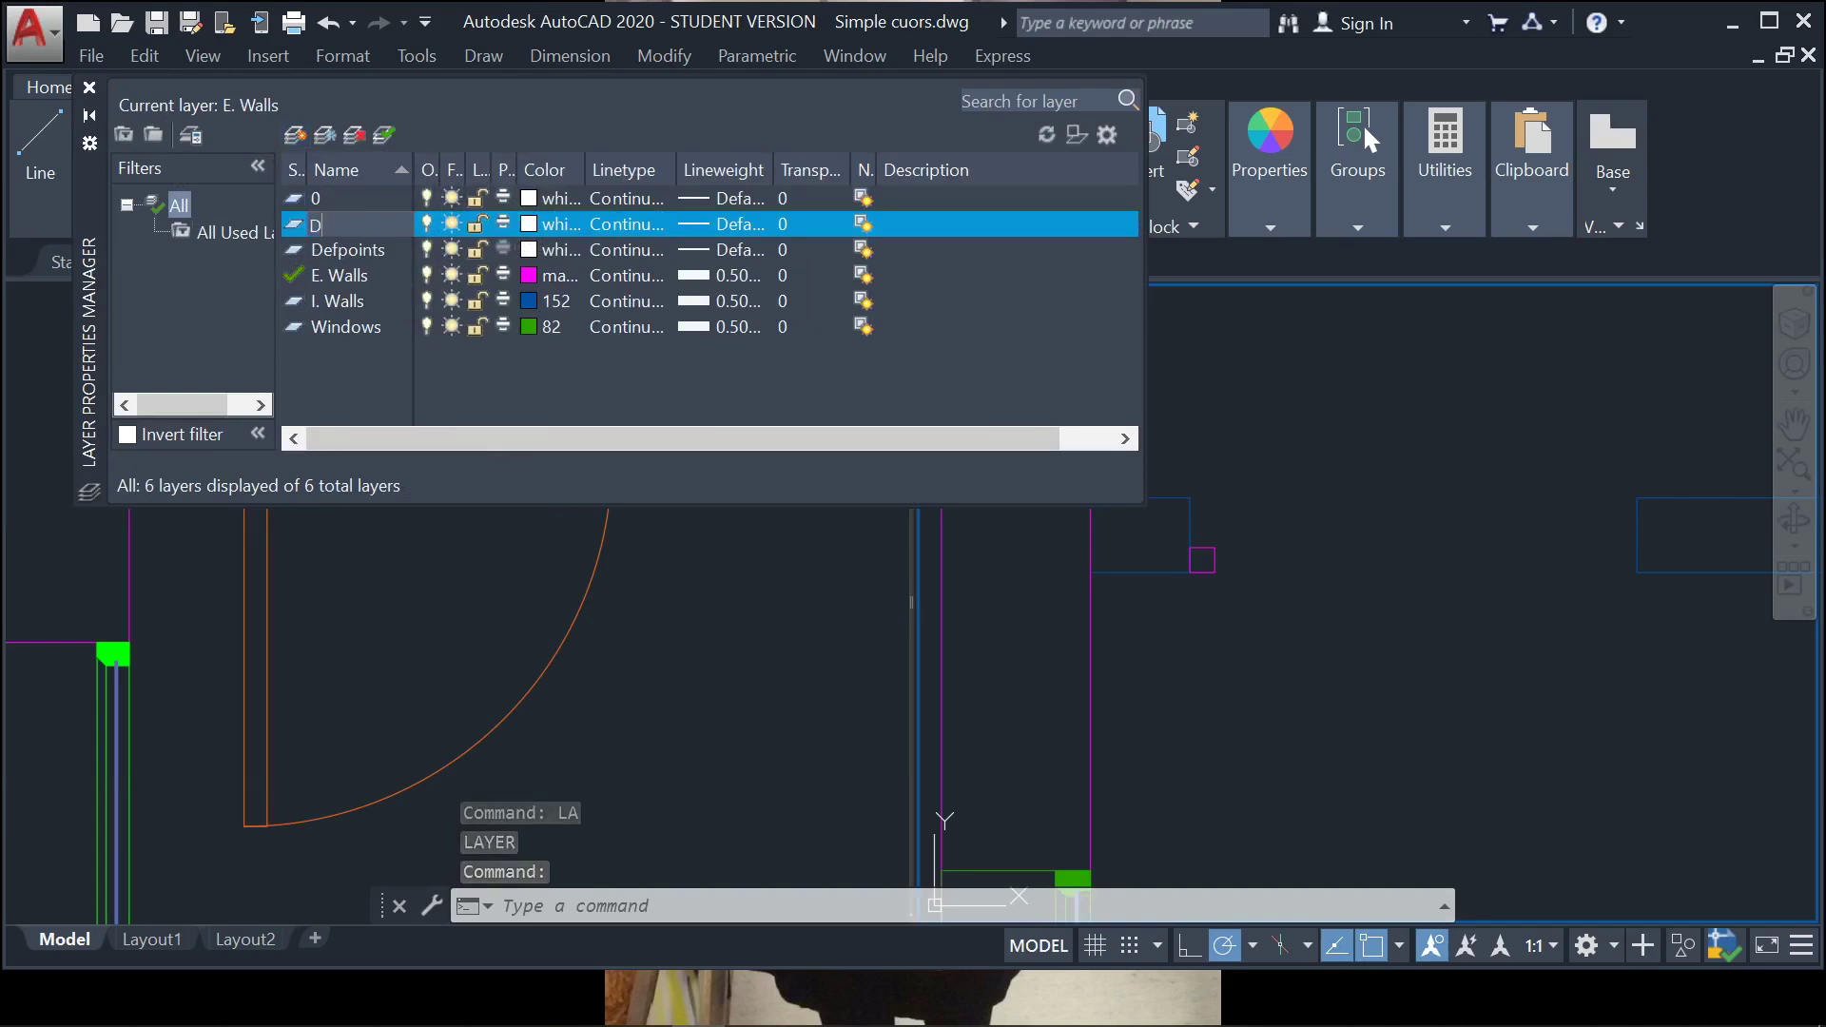
type("oors")
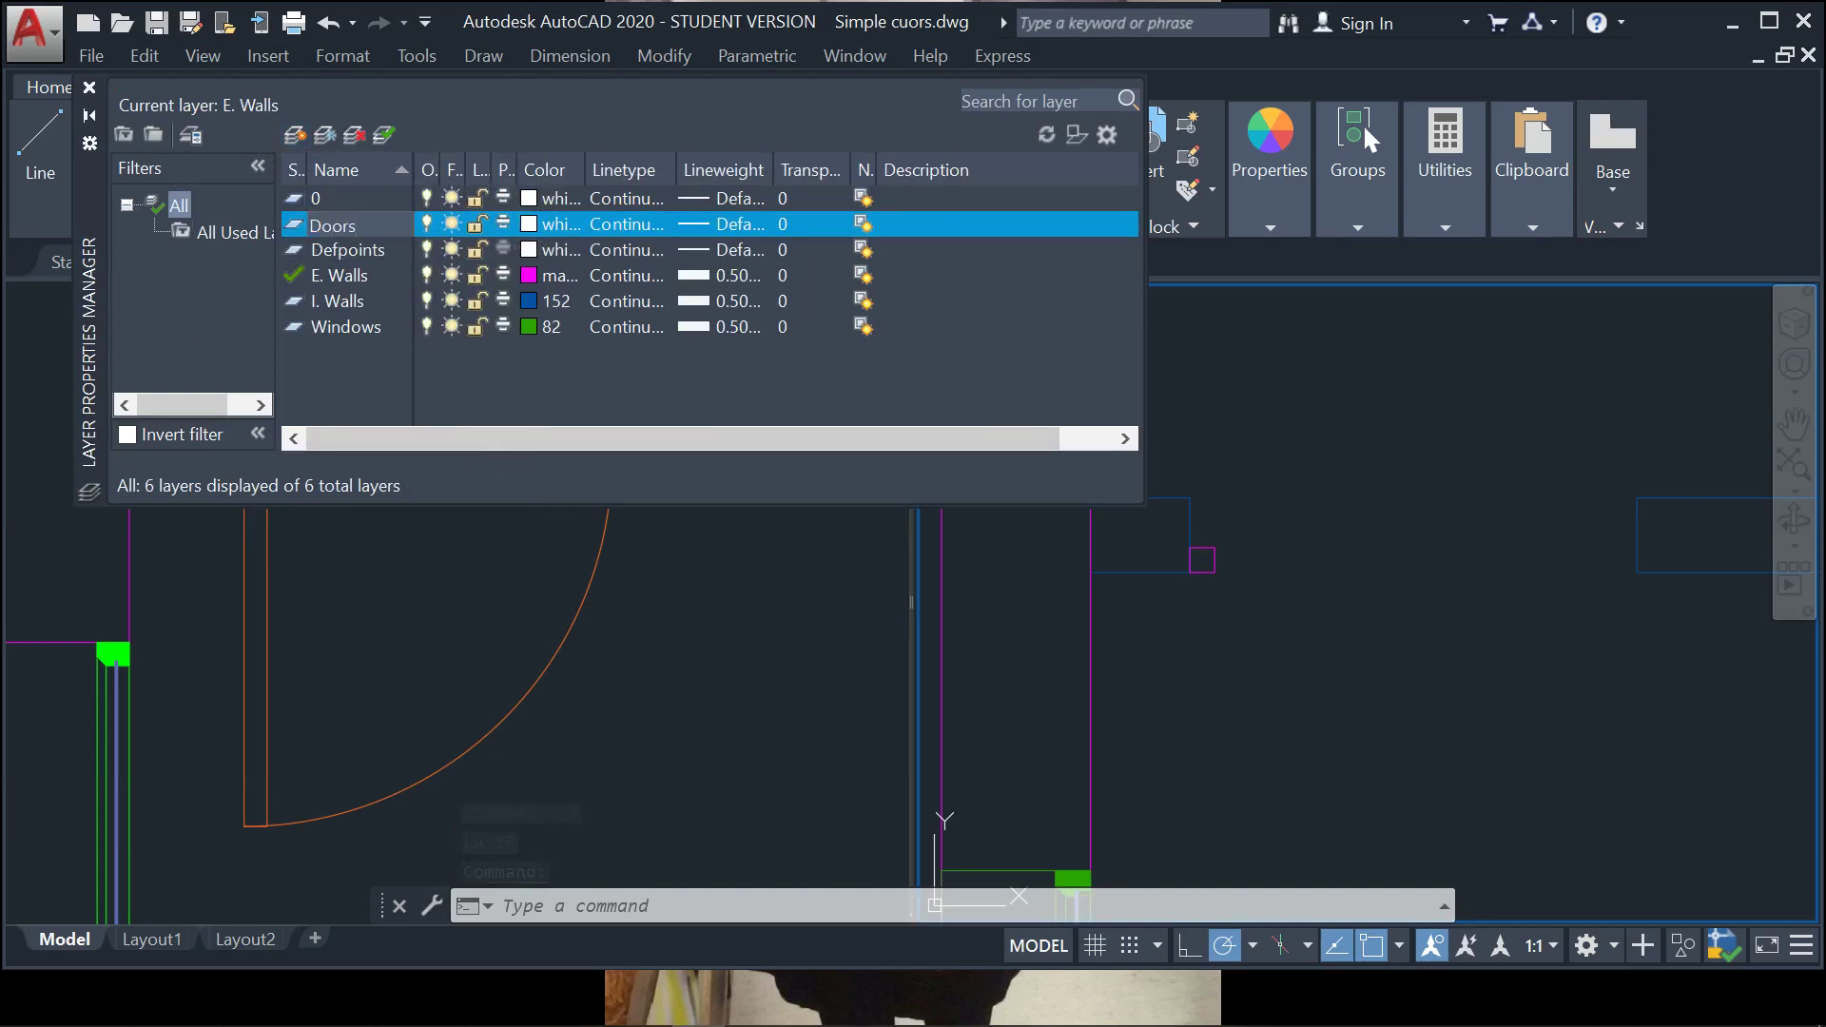
key("Return")
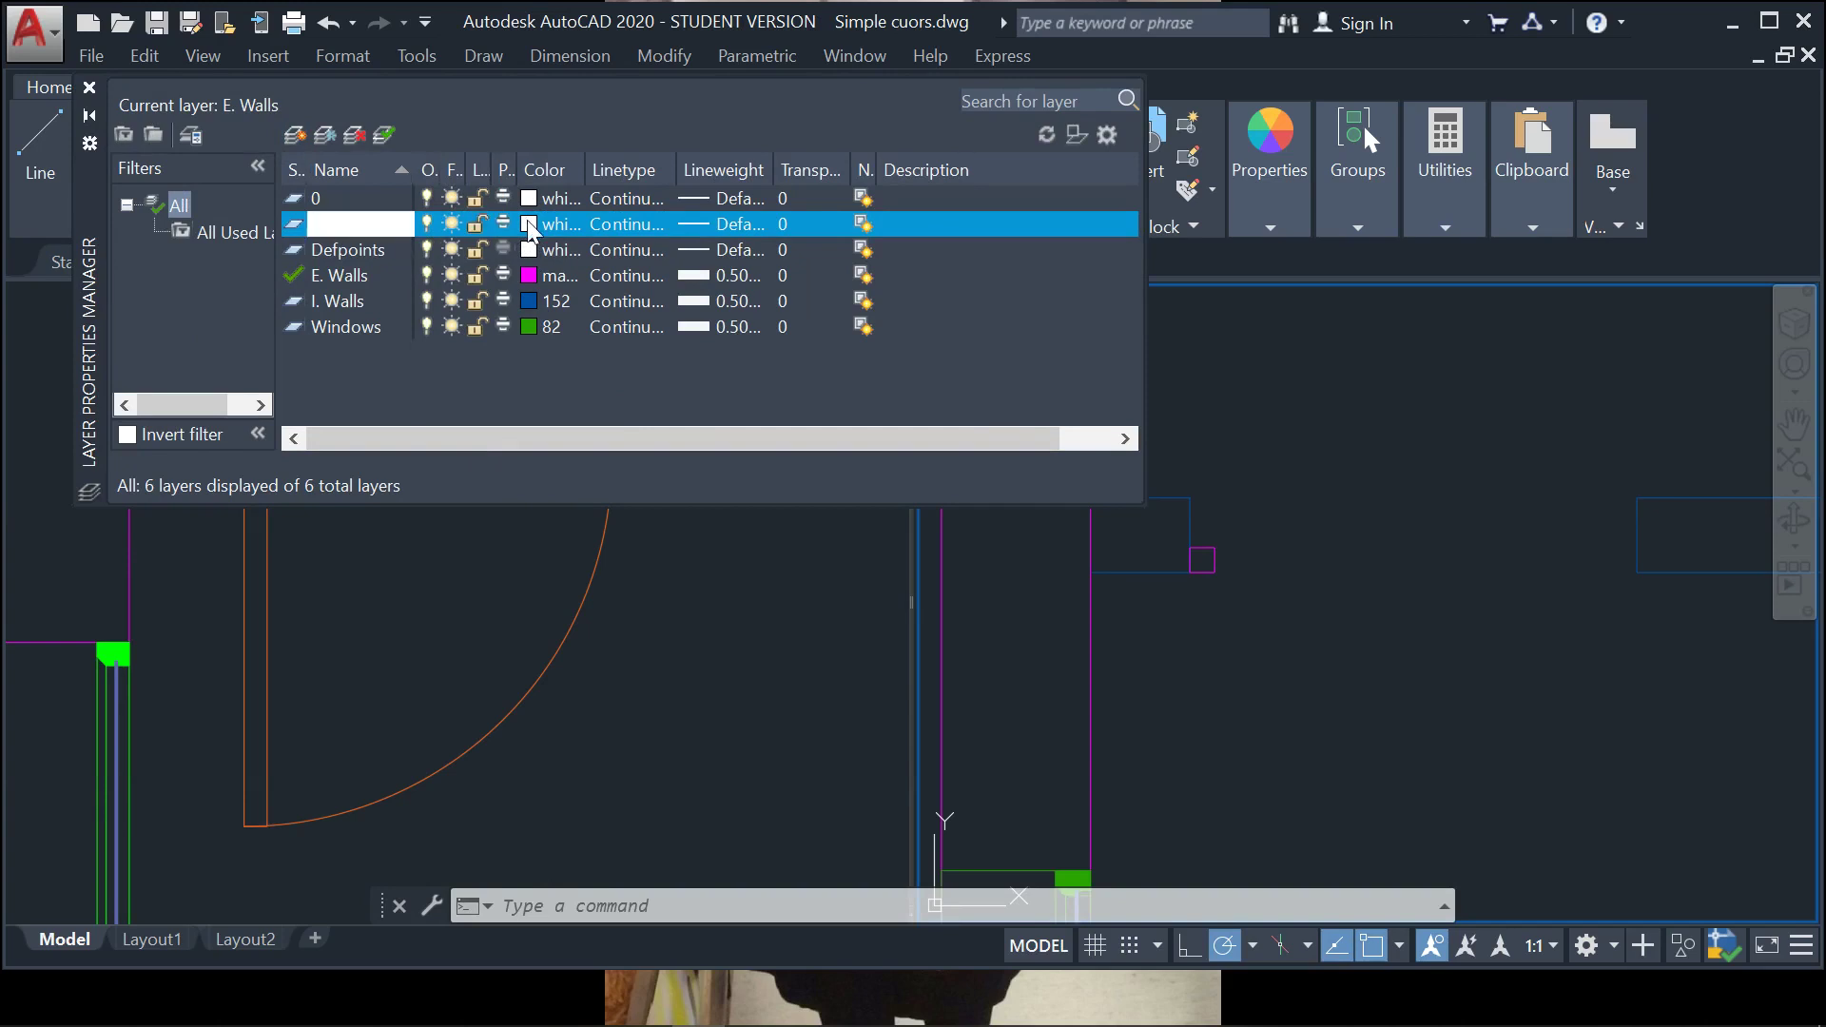
type("Doors")
left_click(529, 225)
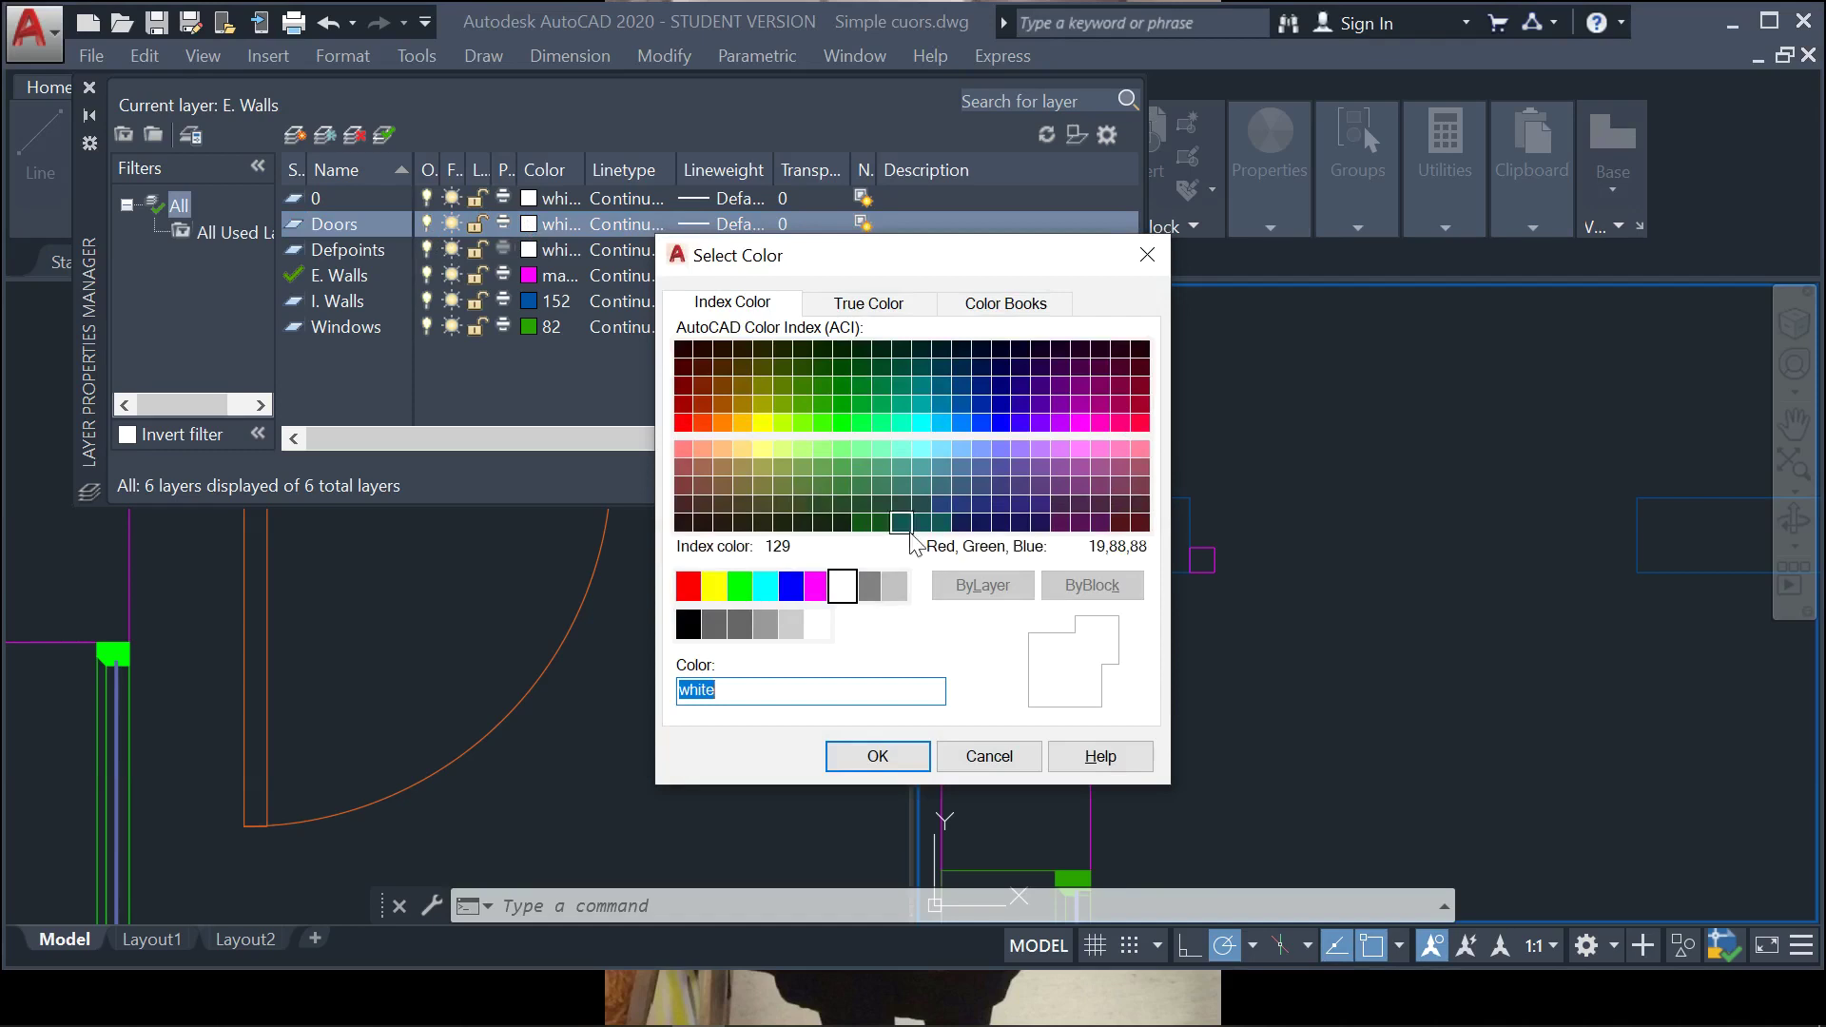
left_click(703, 425)
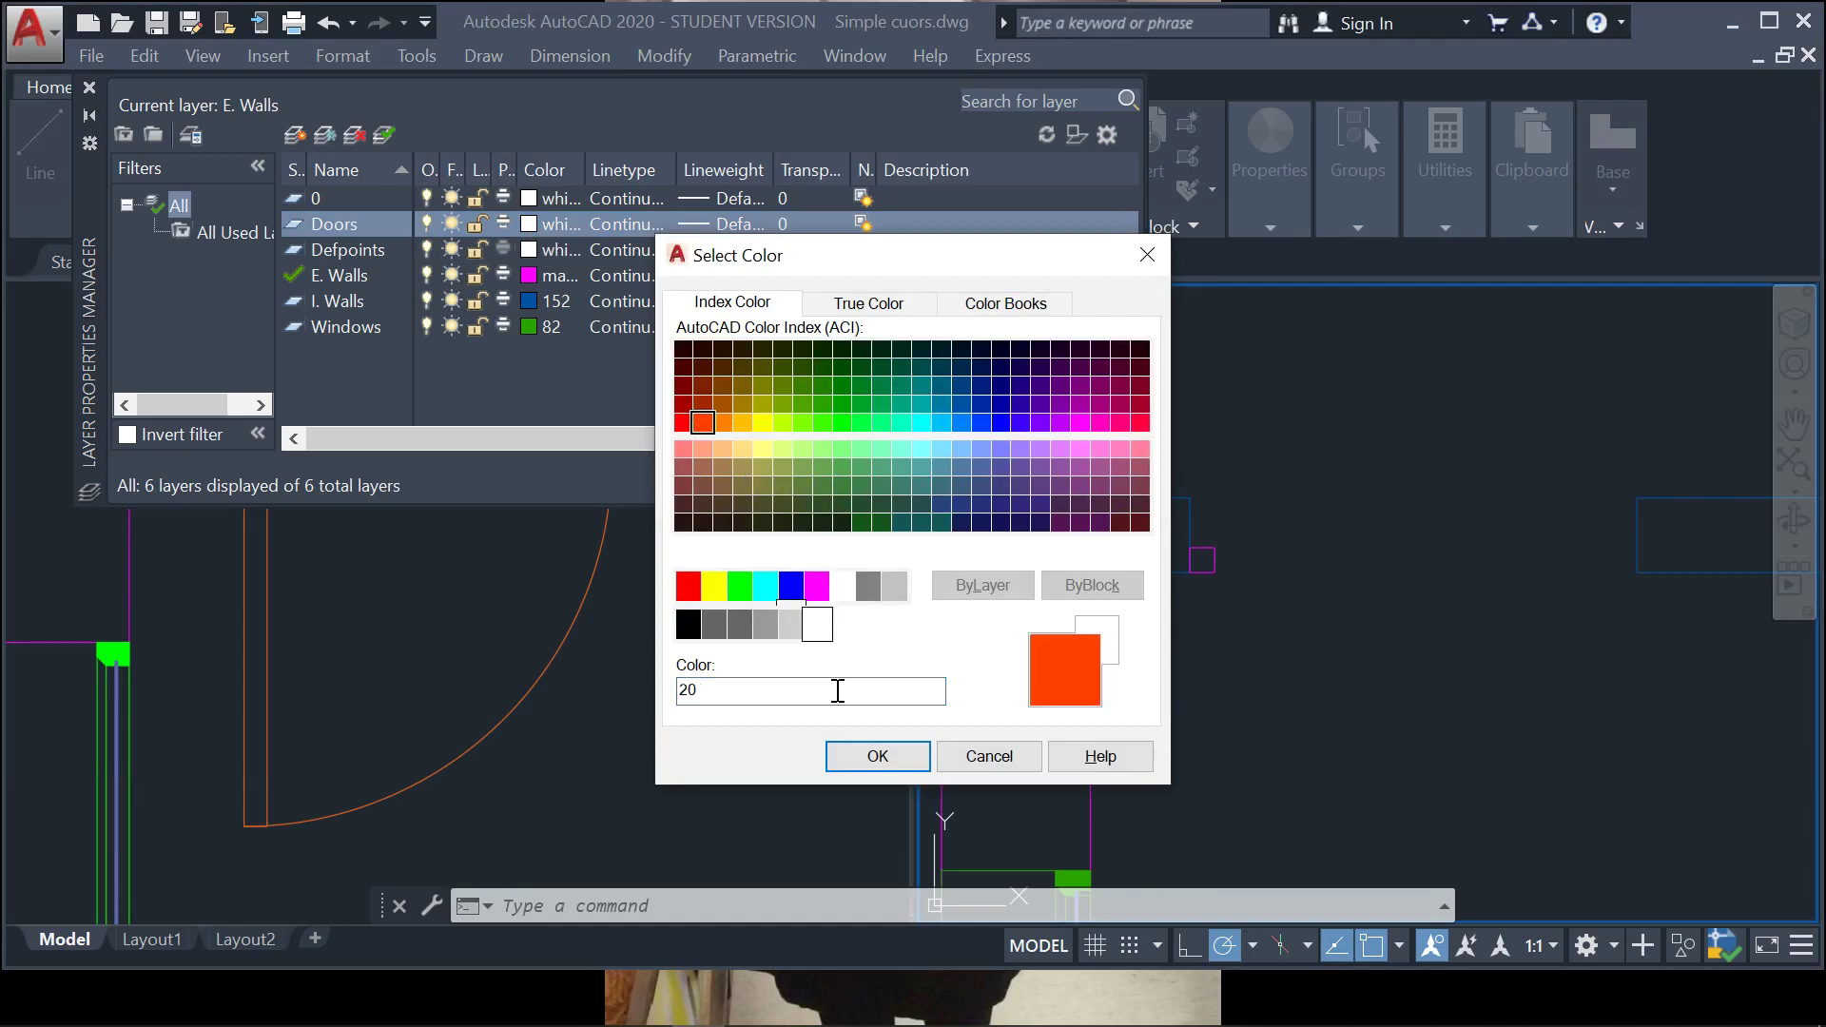
left_click(870, 755)
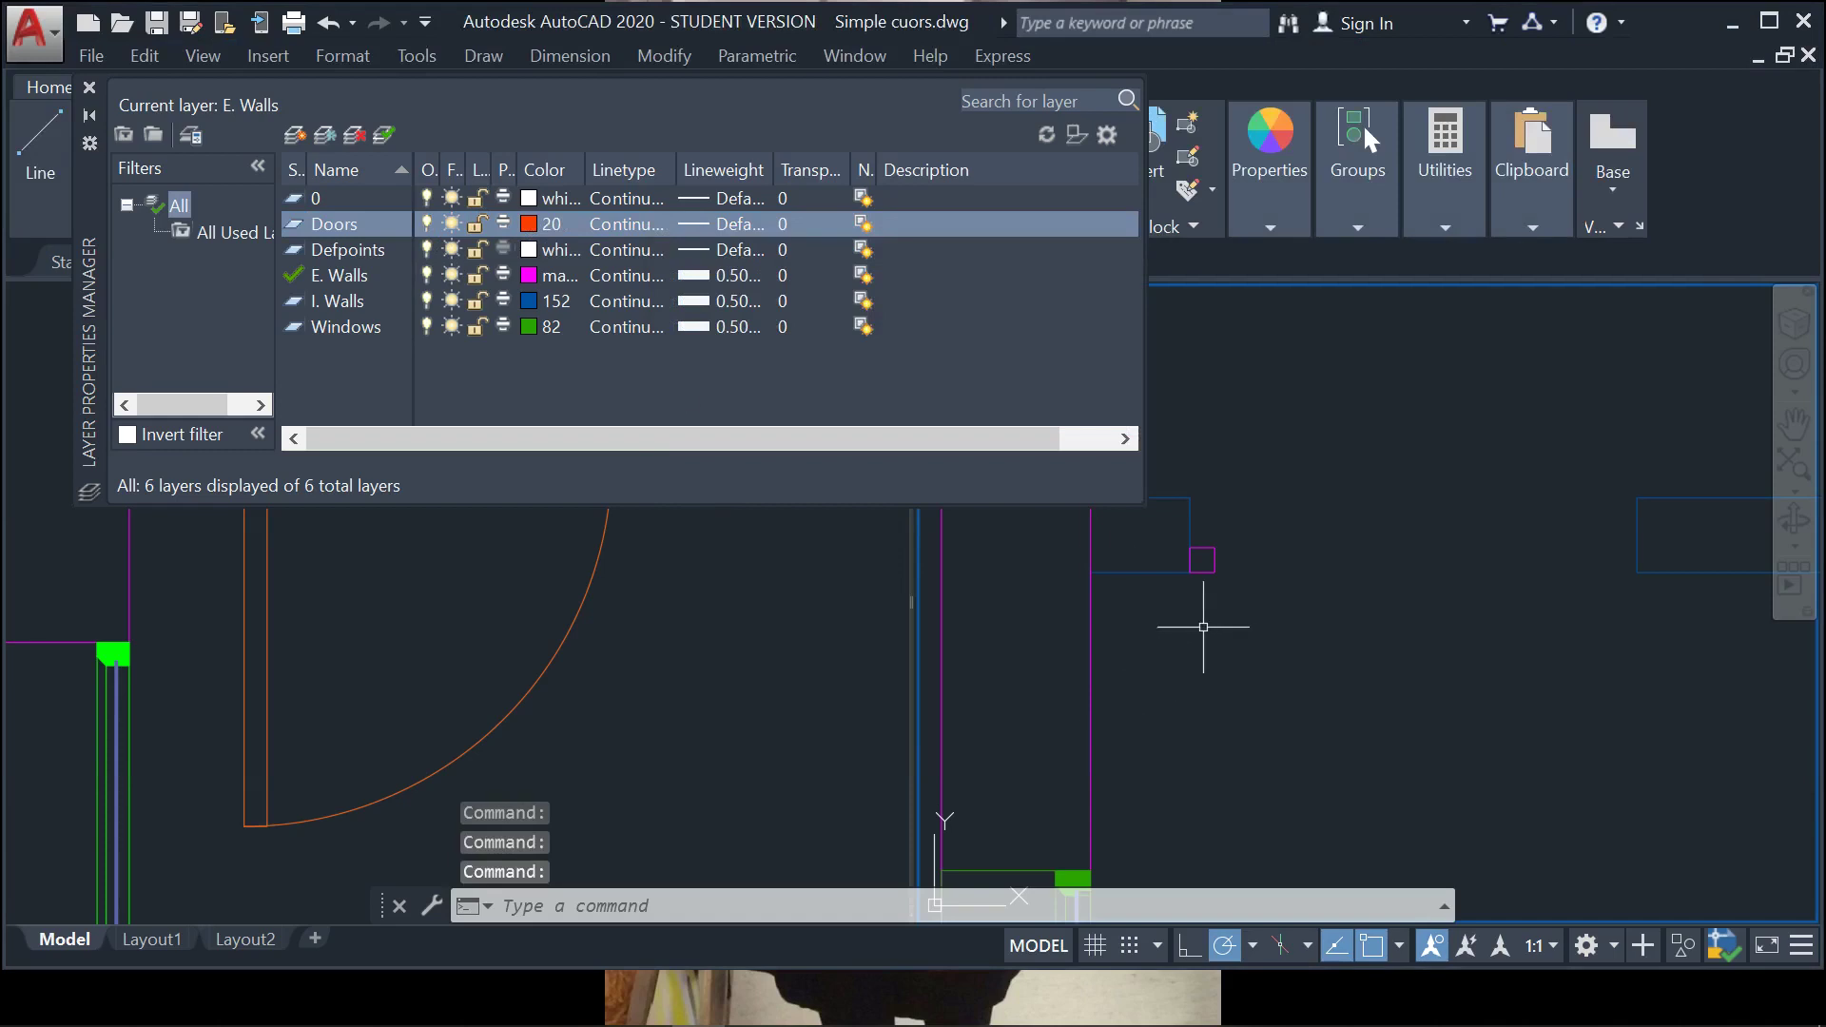
left_click(88, 84)
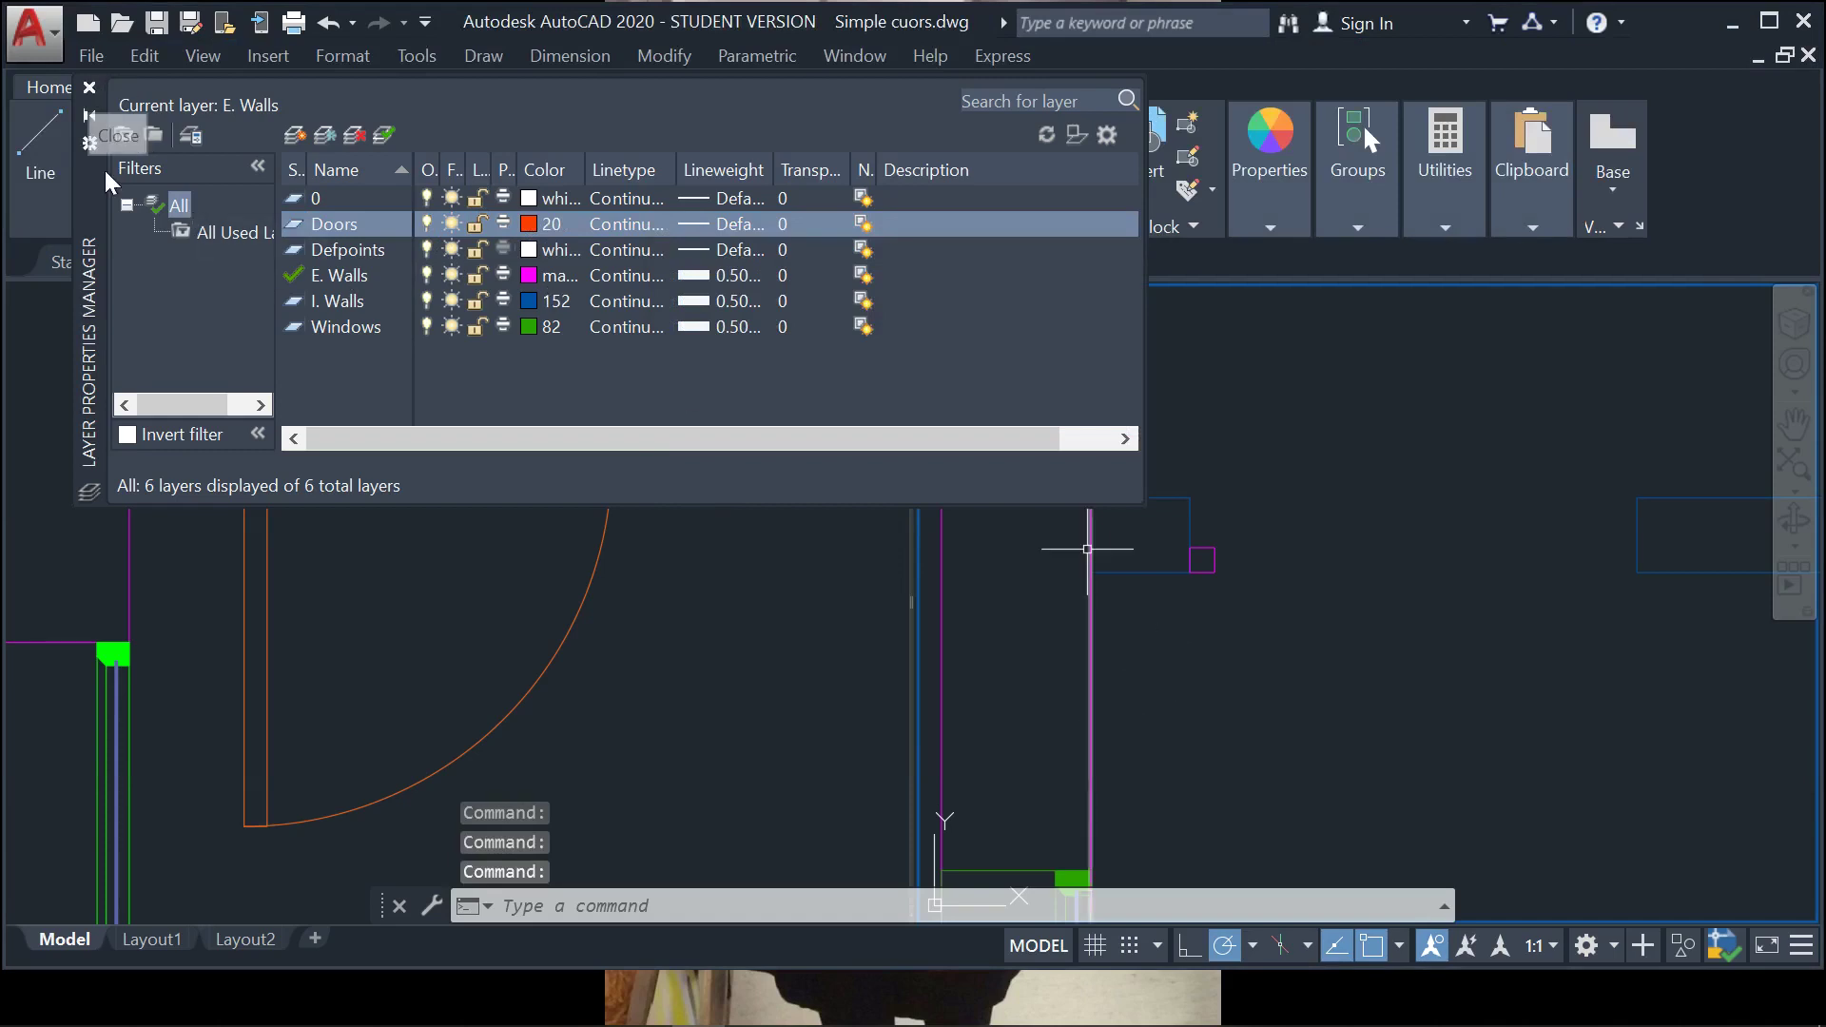
Move the jamb square onto the Doors layer and make Doors the current layer.
left_click(1206, 571)
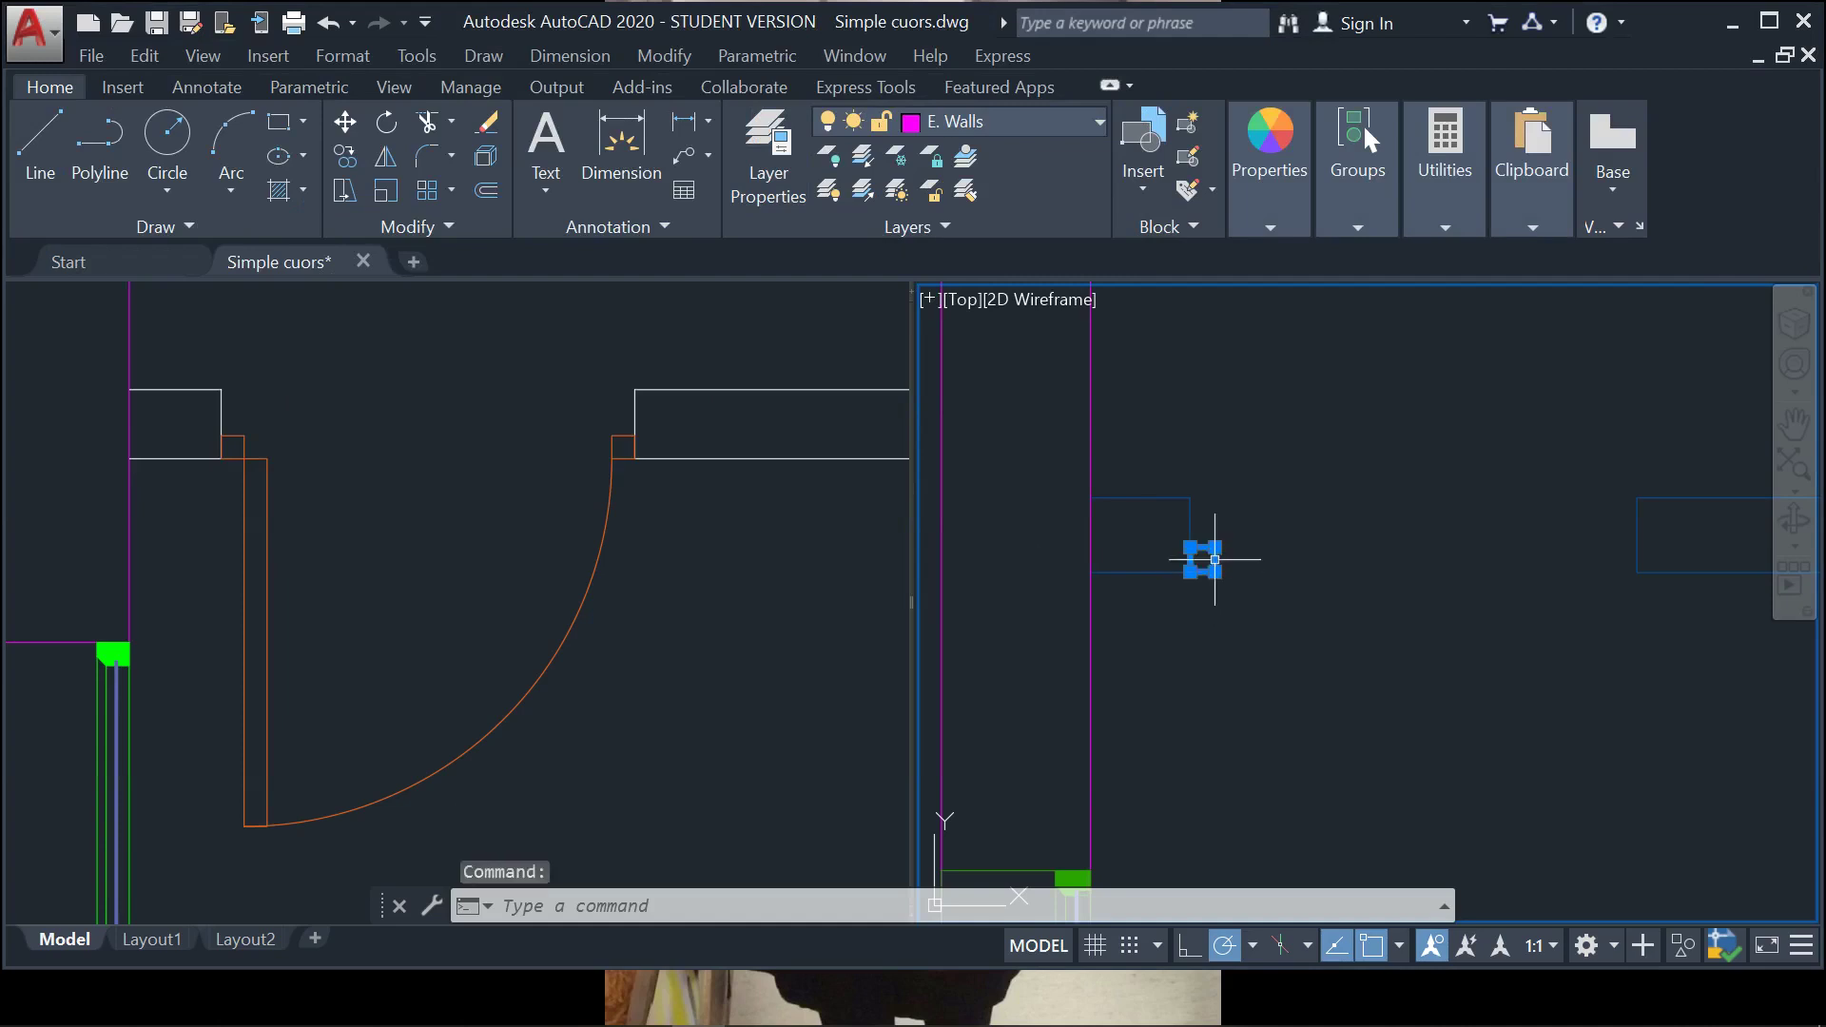
left_click(1026, 122)
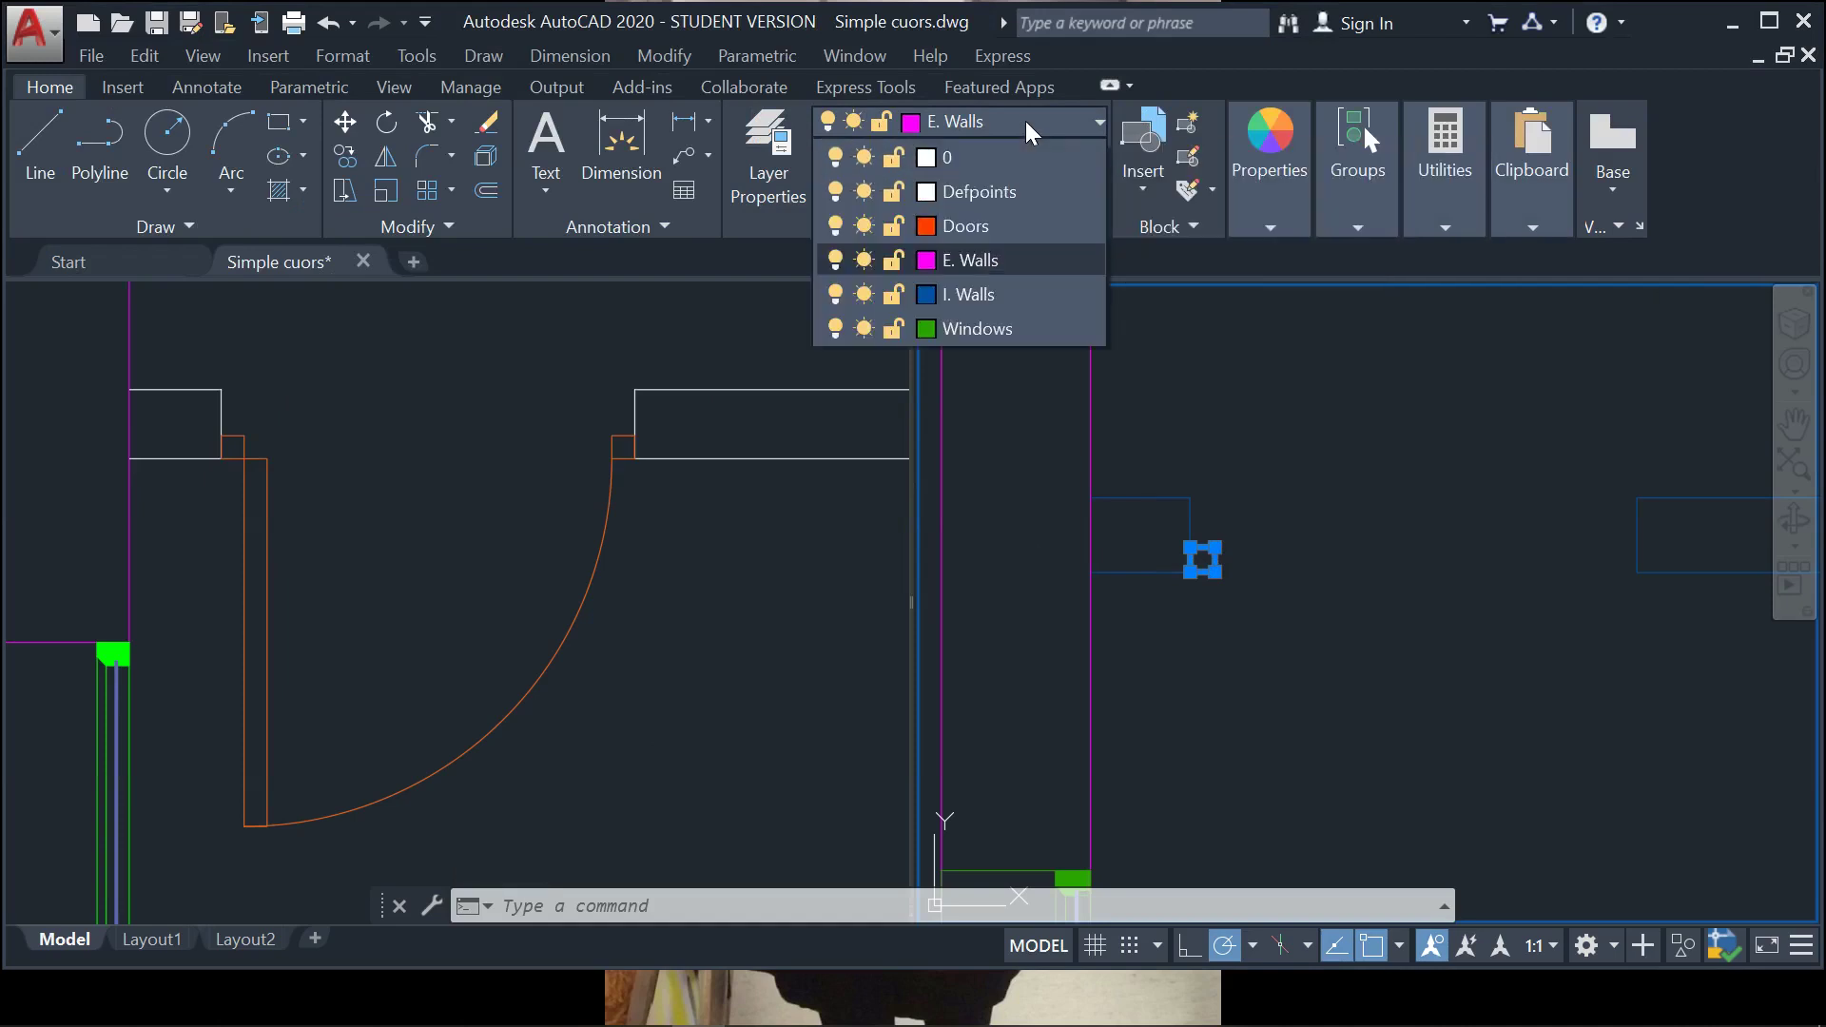
left_click(957, 228)
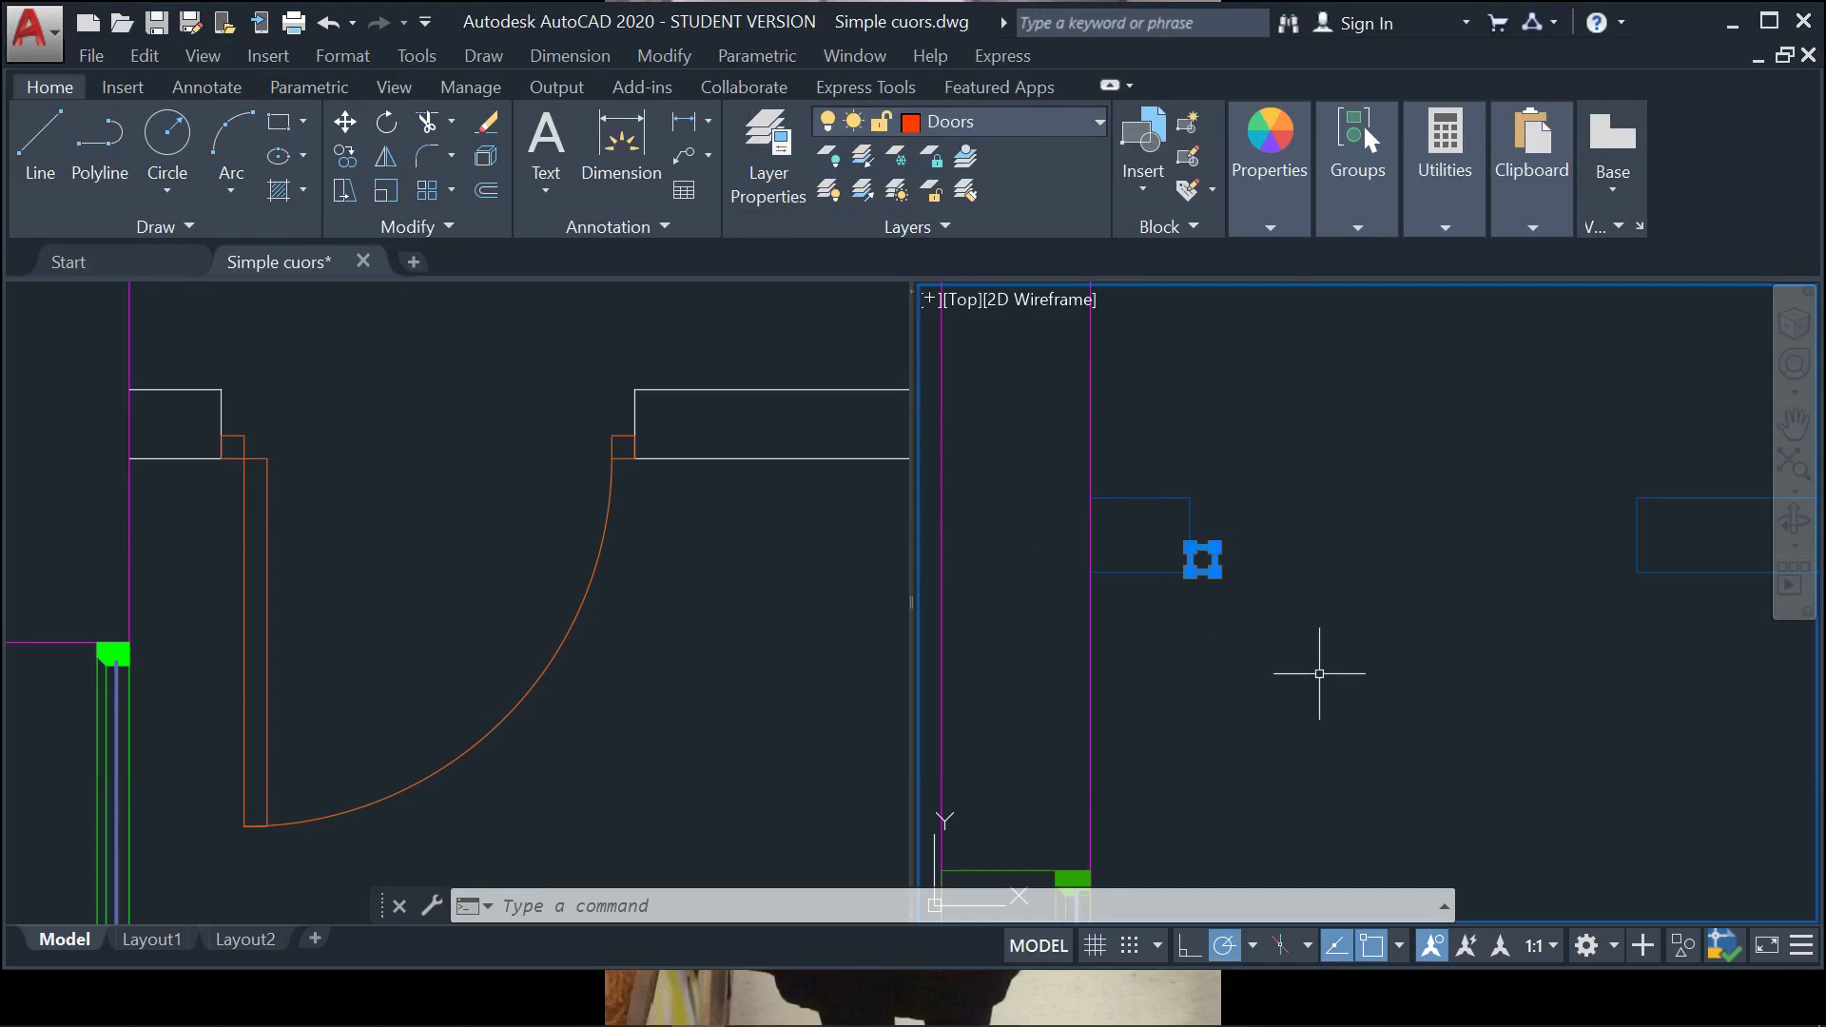
key("Escape")
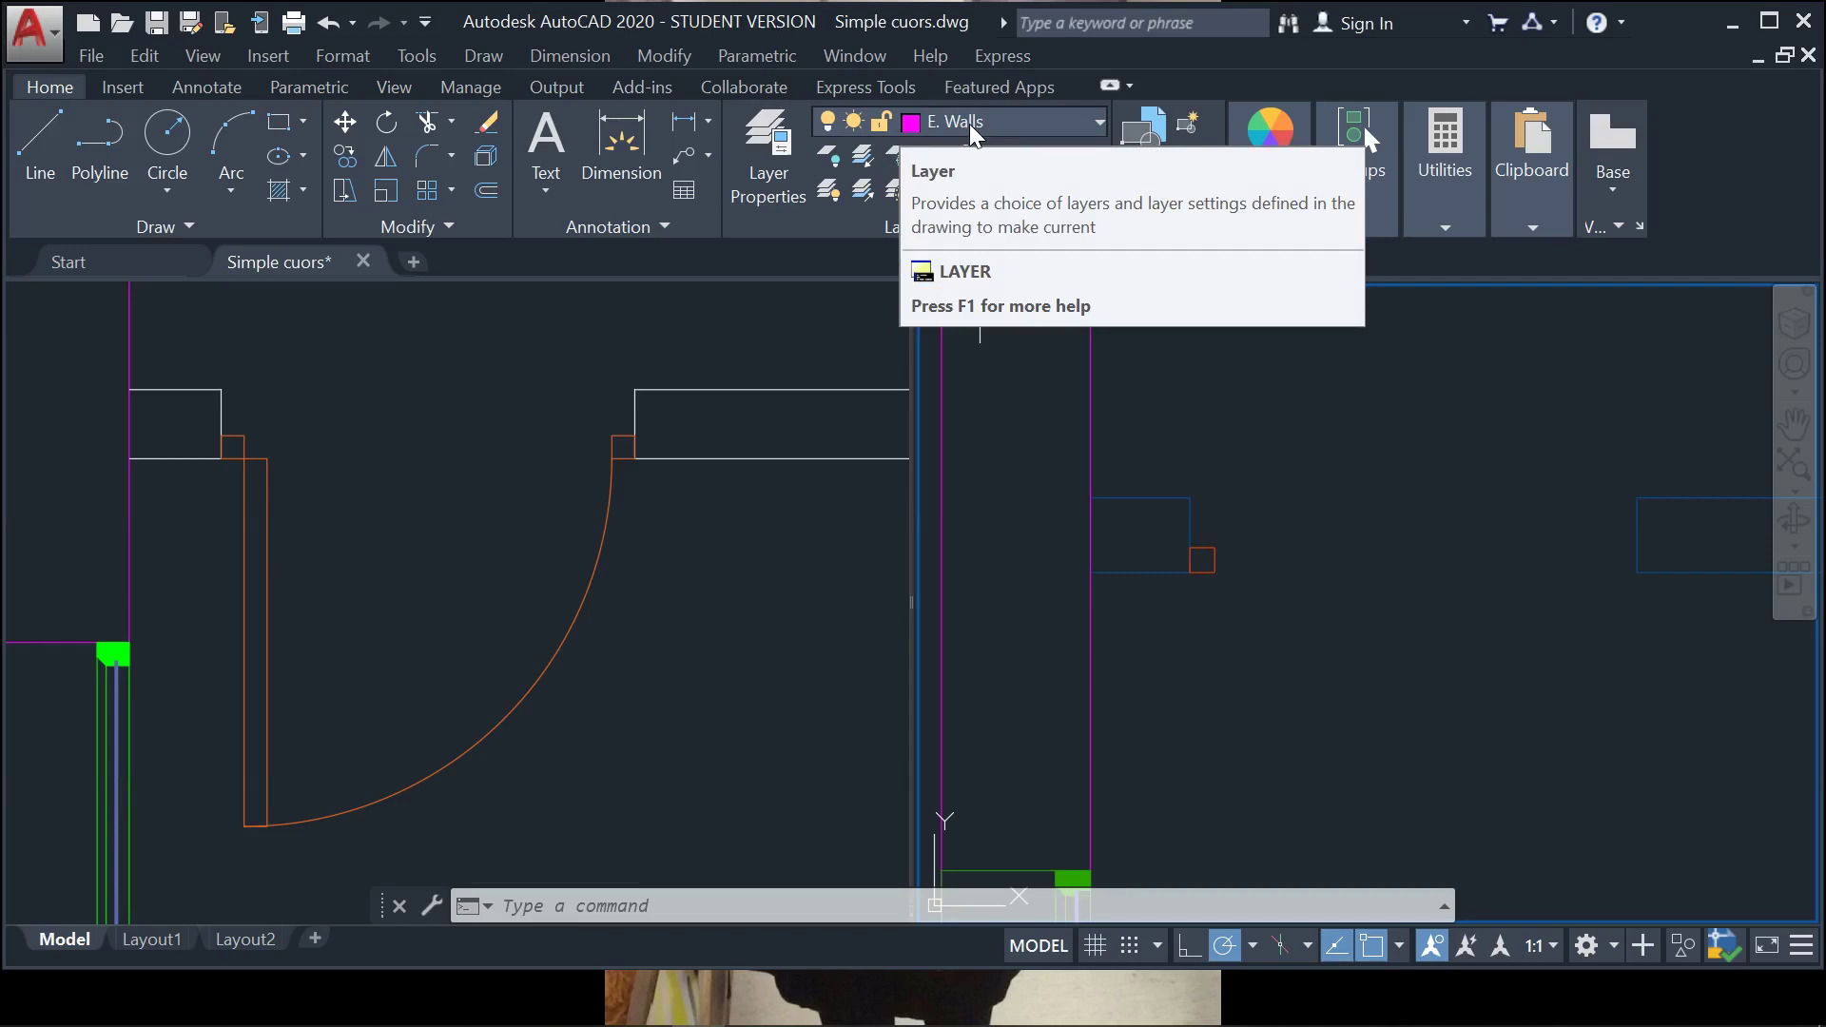
left_click(972, 124)
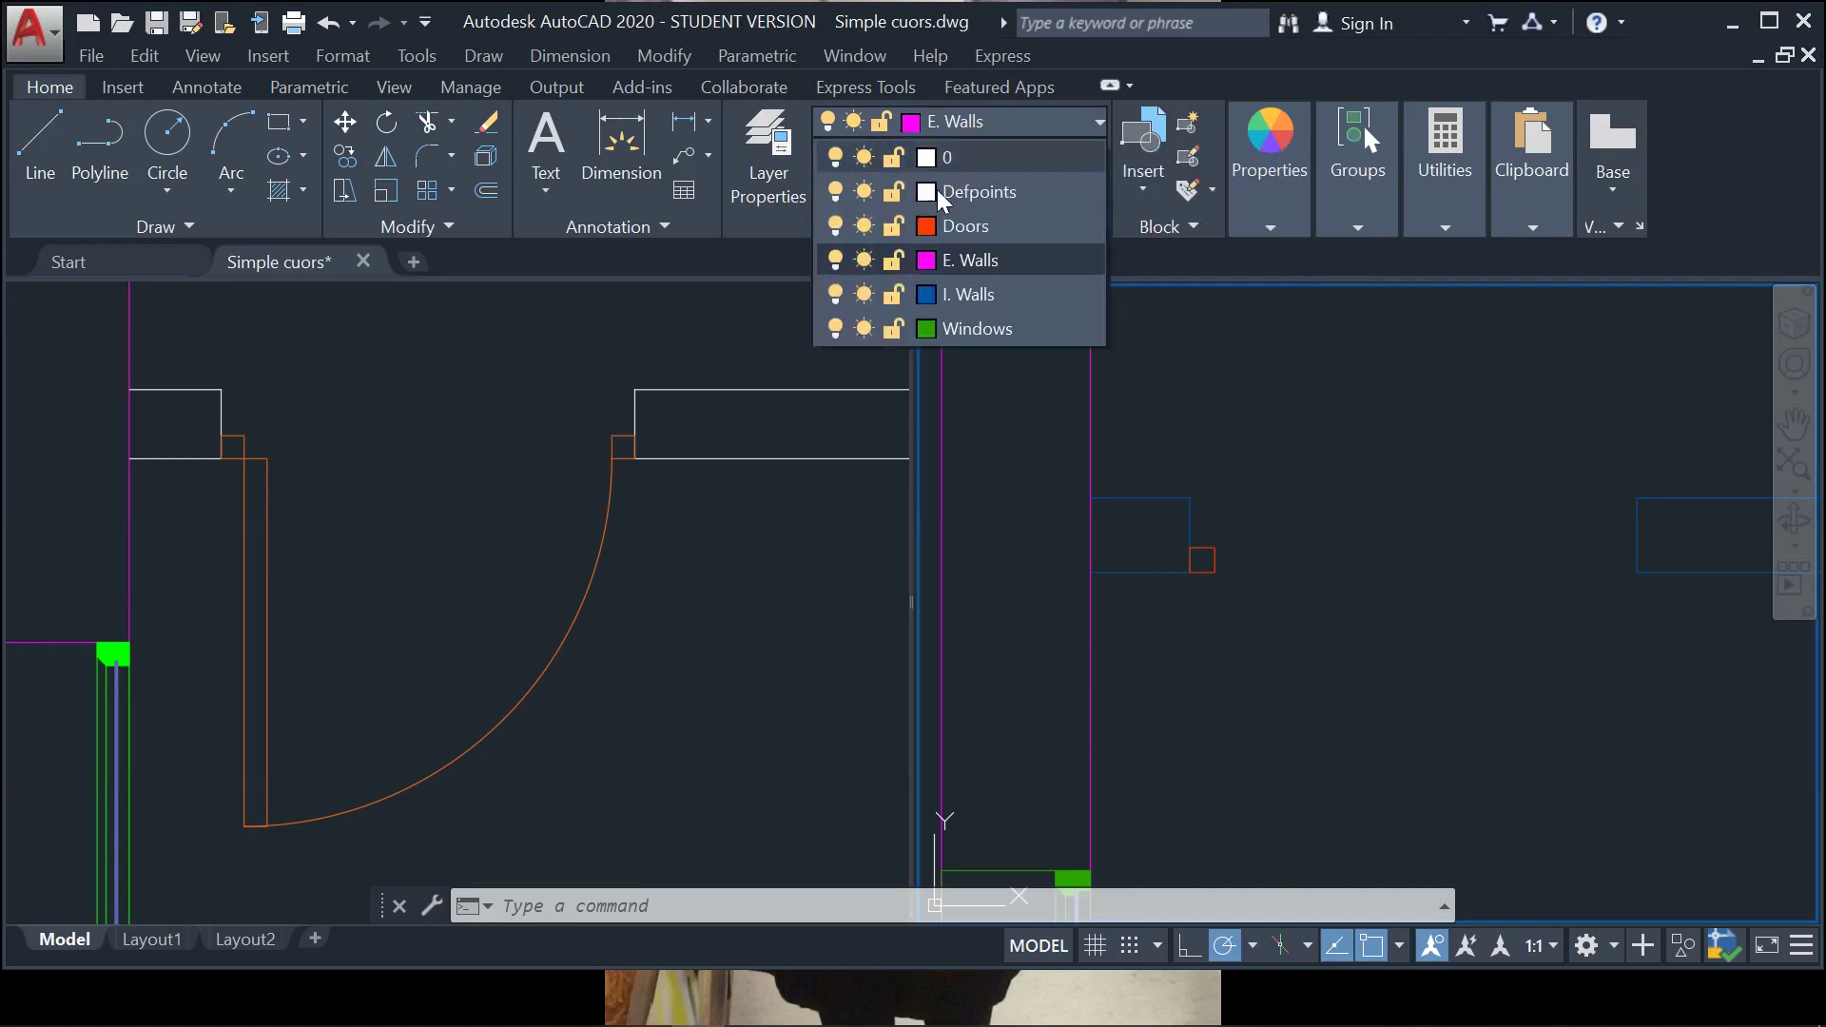
left_click(961, 226)
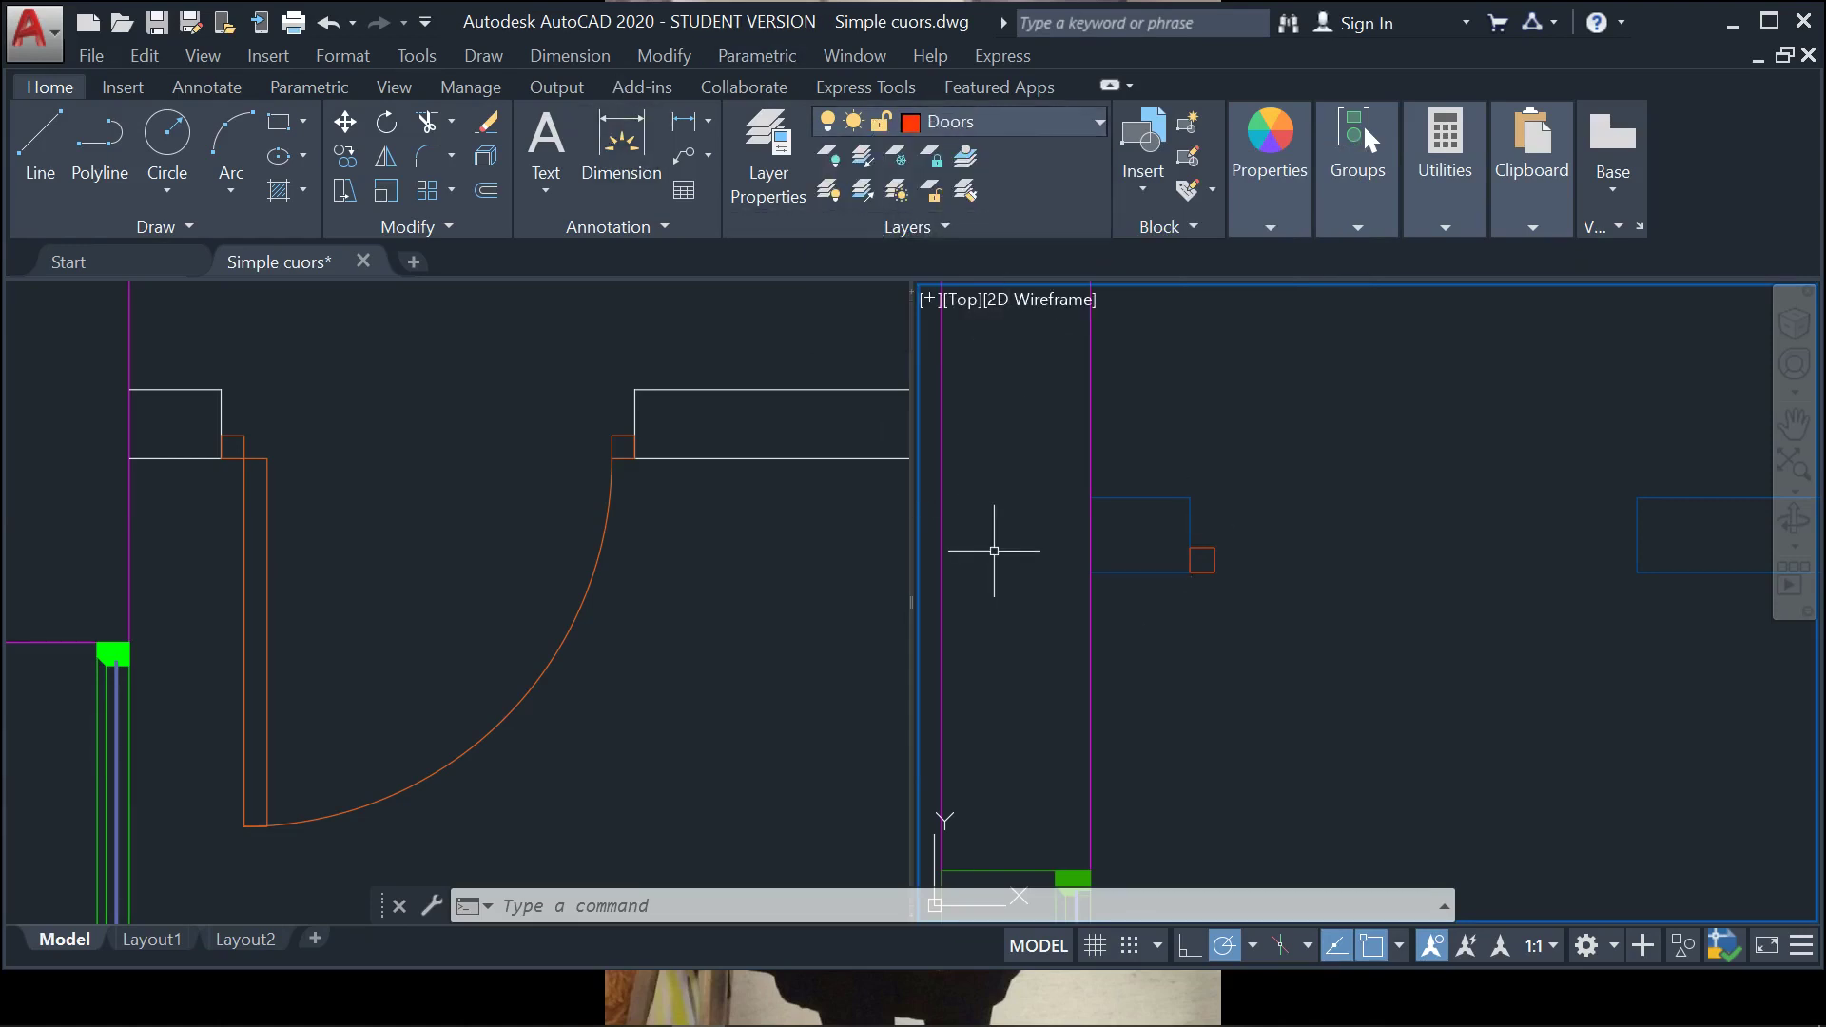
left_click(1408, 619)
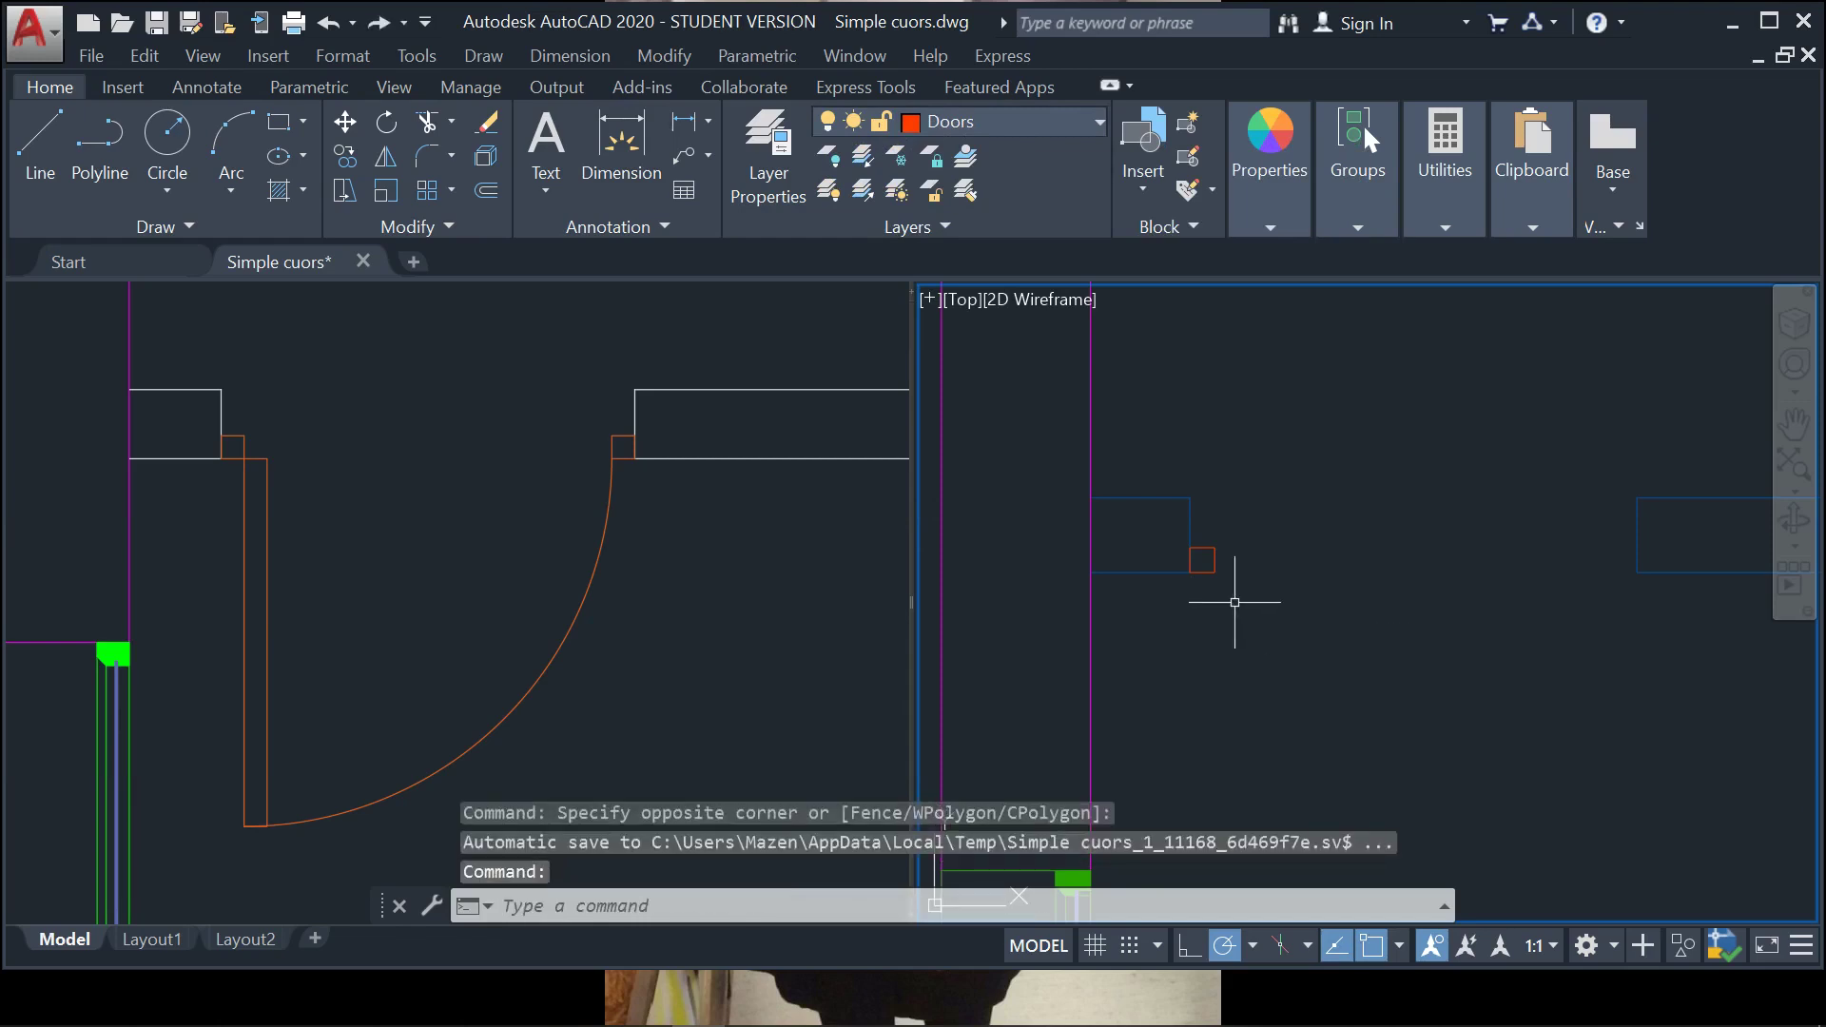
type("c")
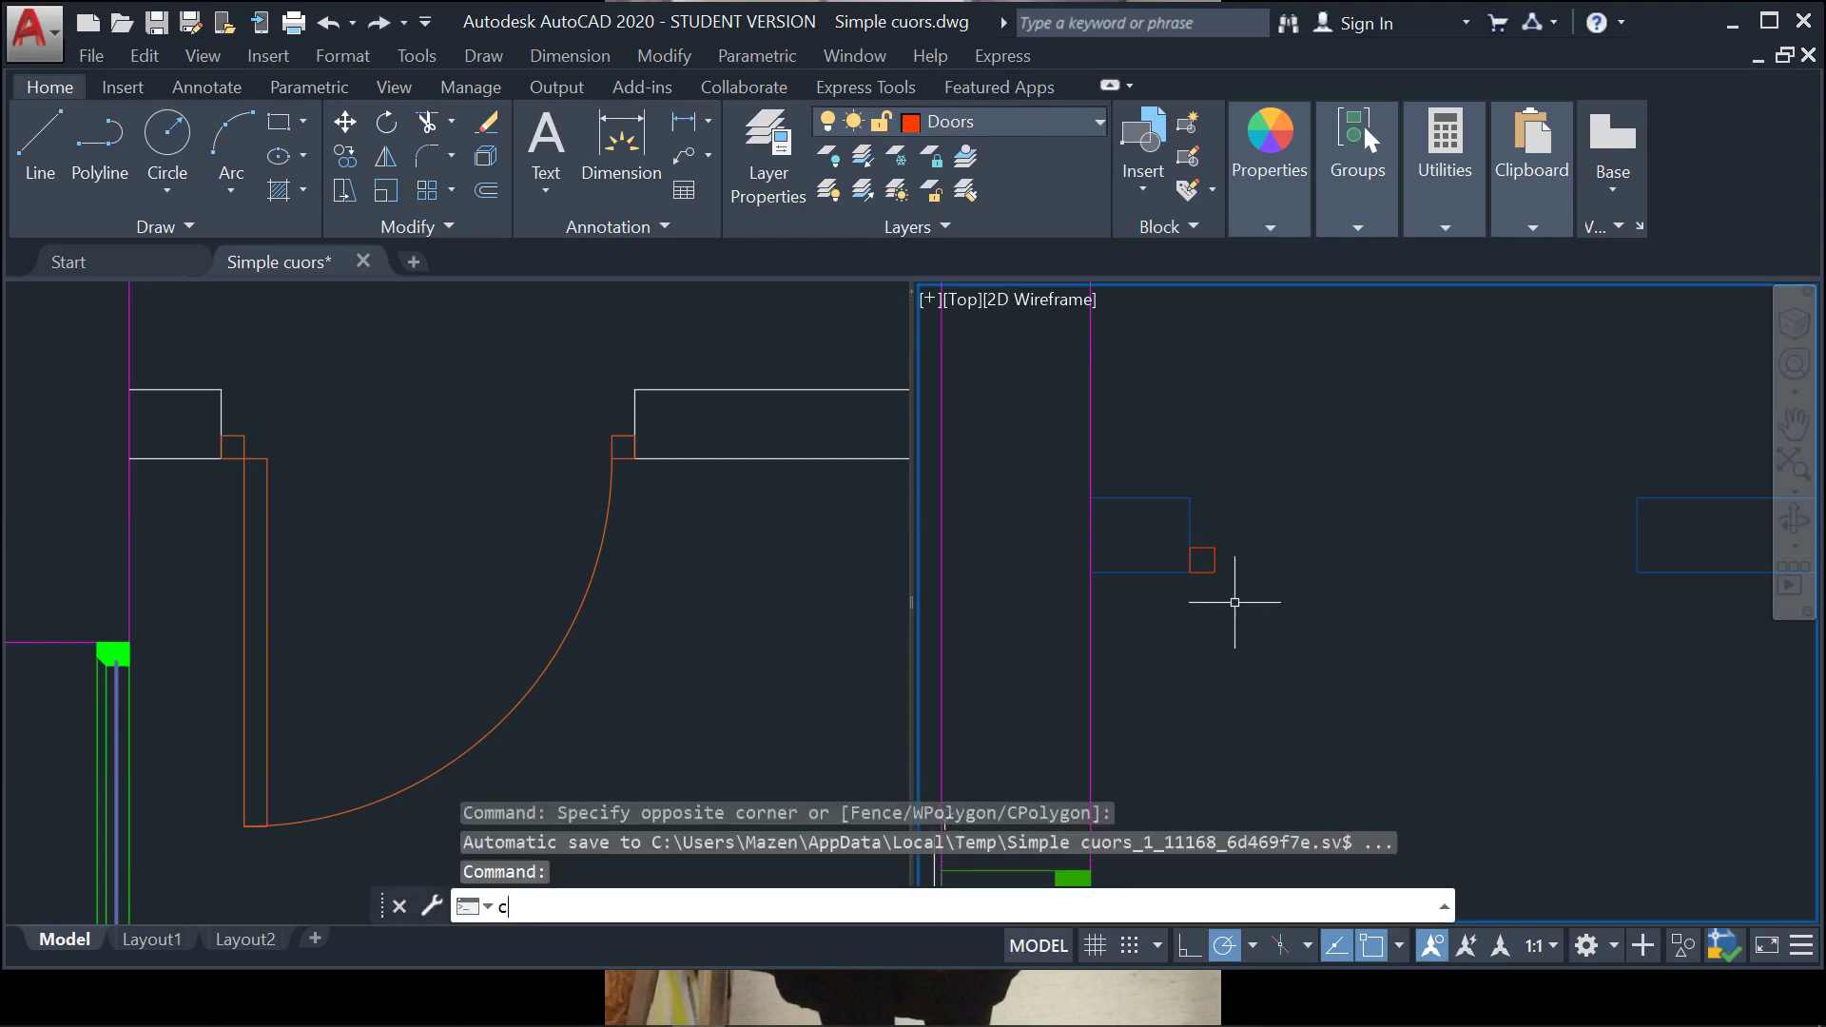
type("o")
key("Return")
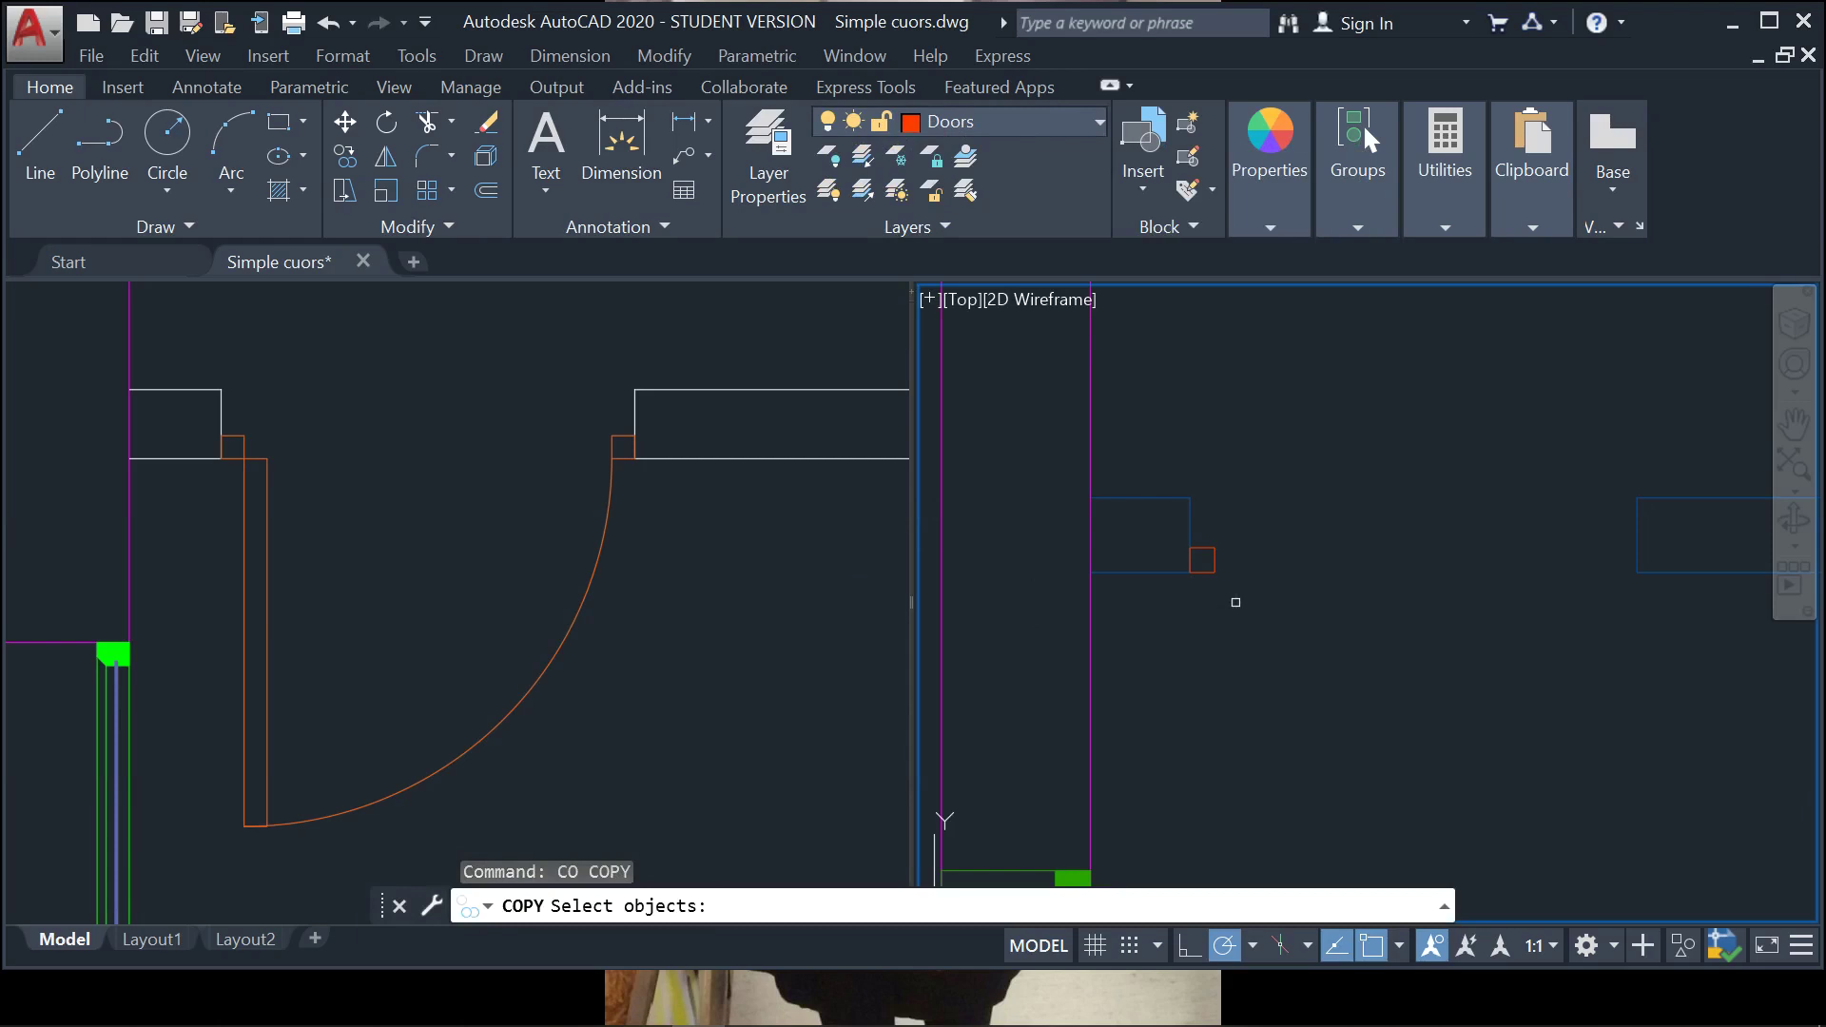
left_click(1131, 520)
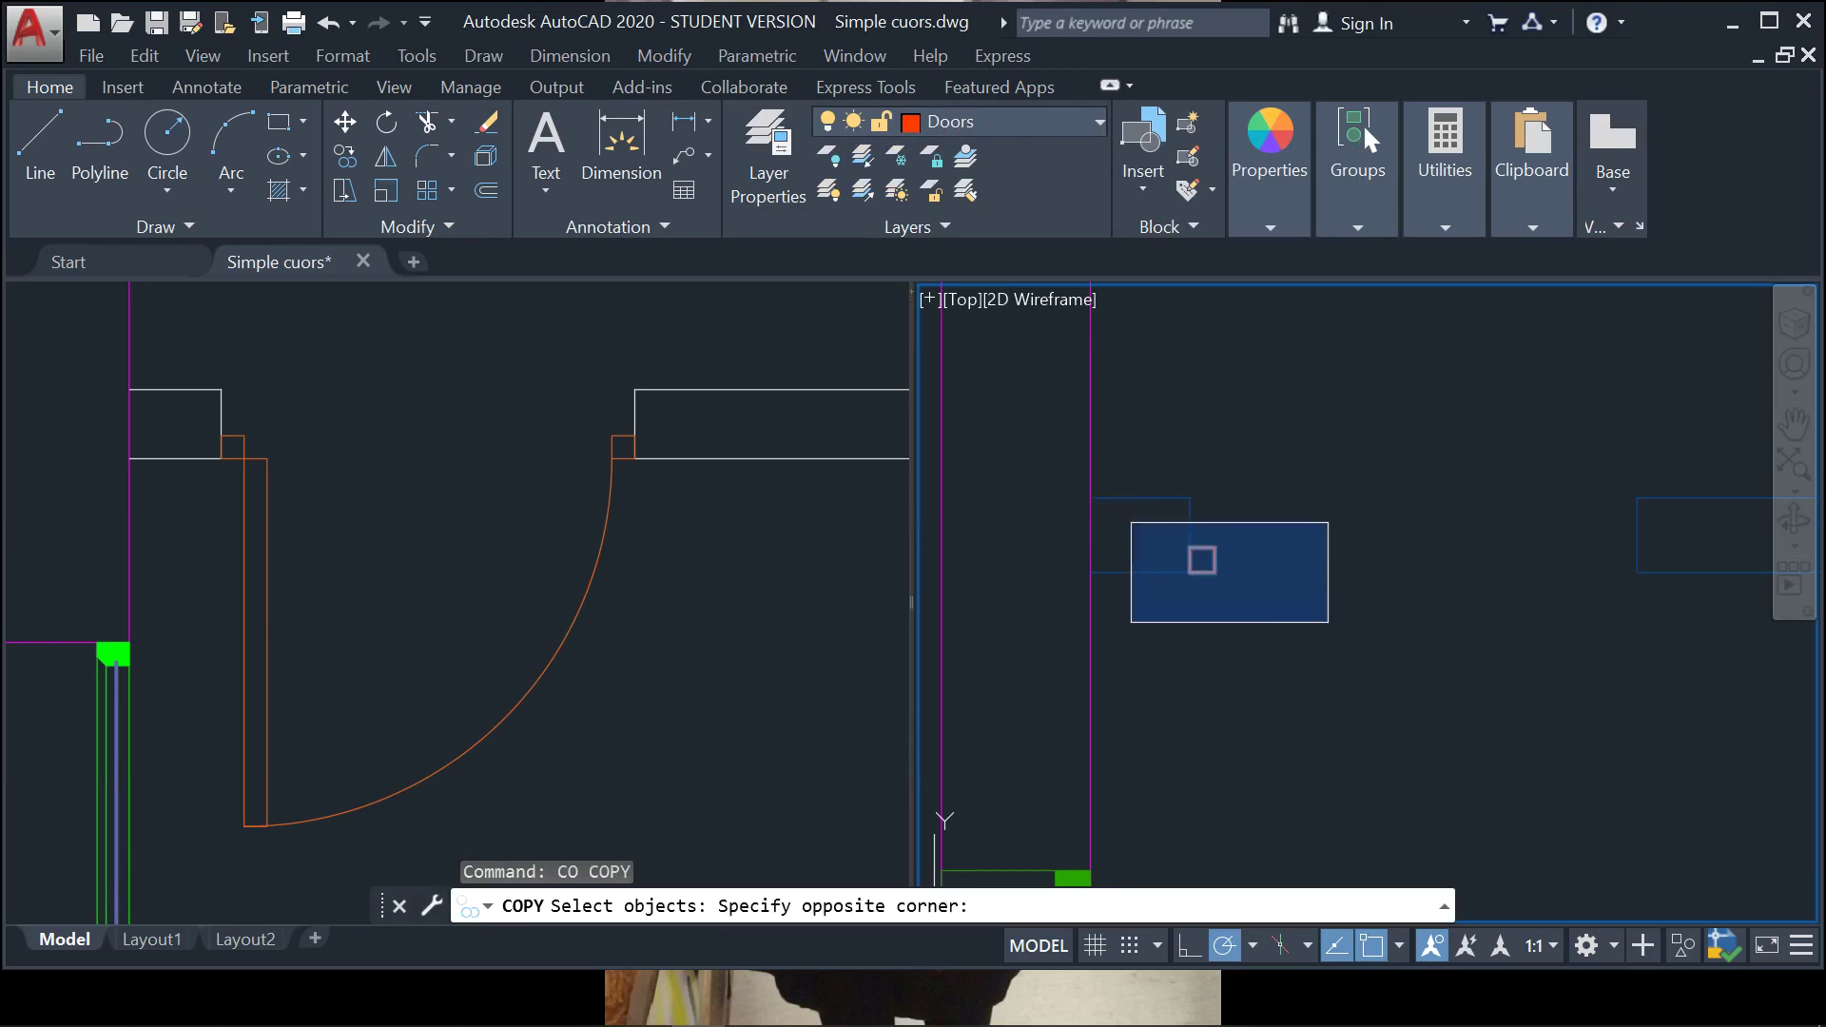
left_click(1328, 622)
key("Return")
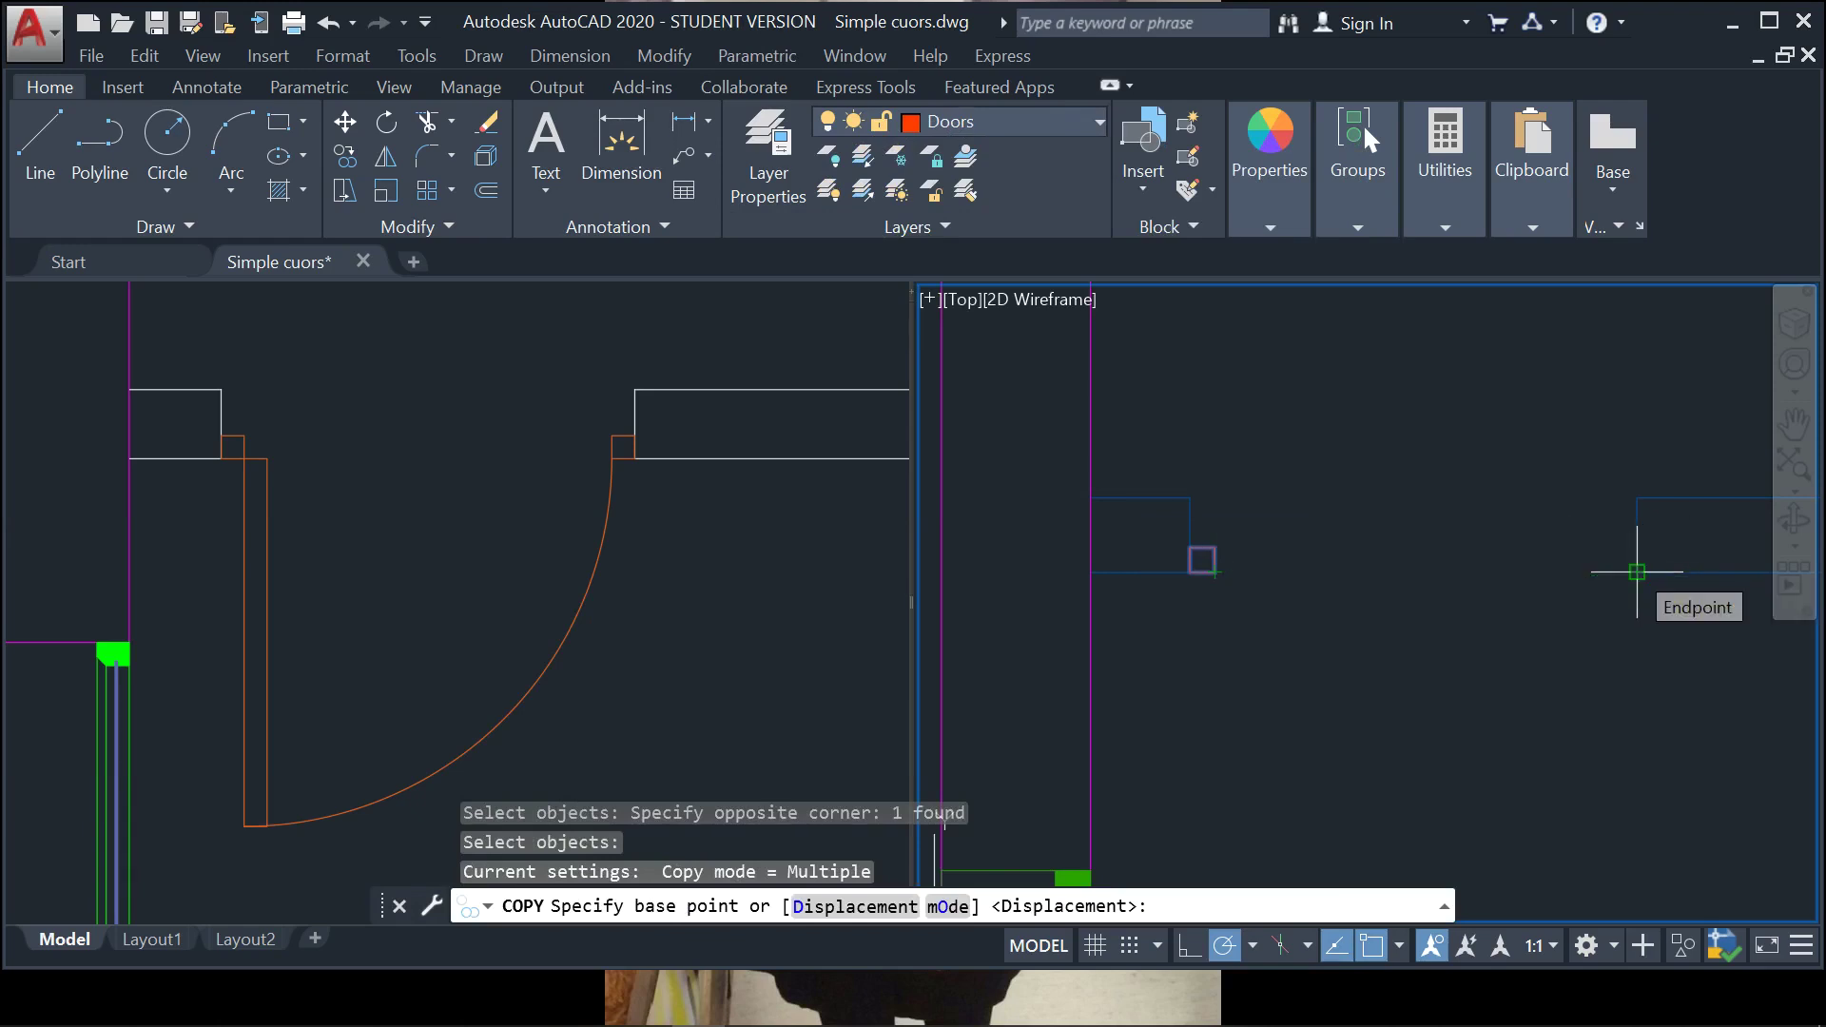
left_click(1215, 571)
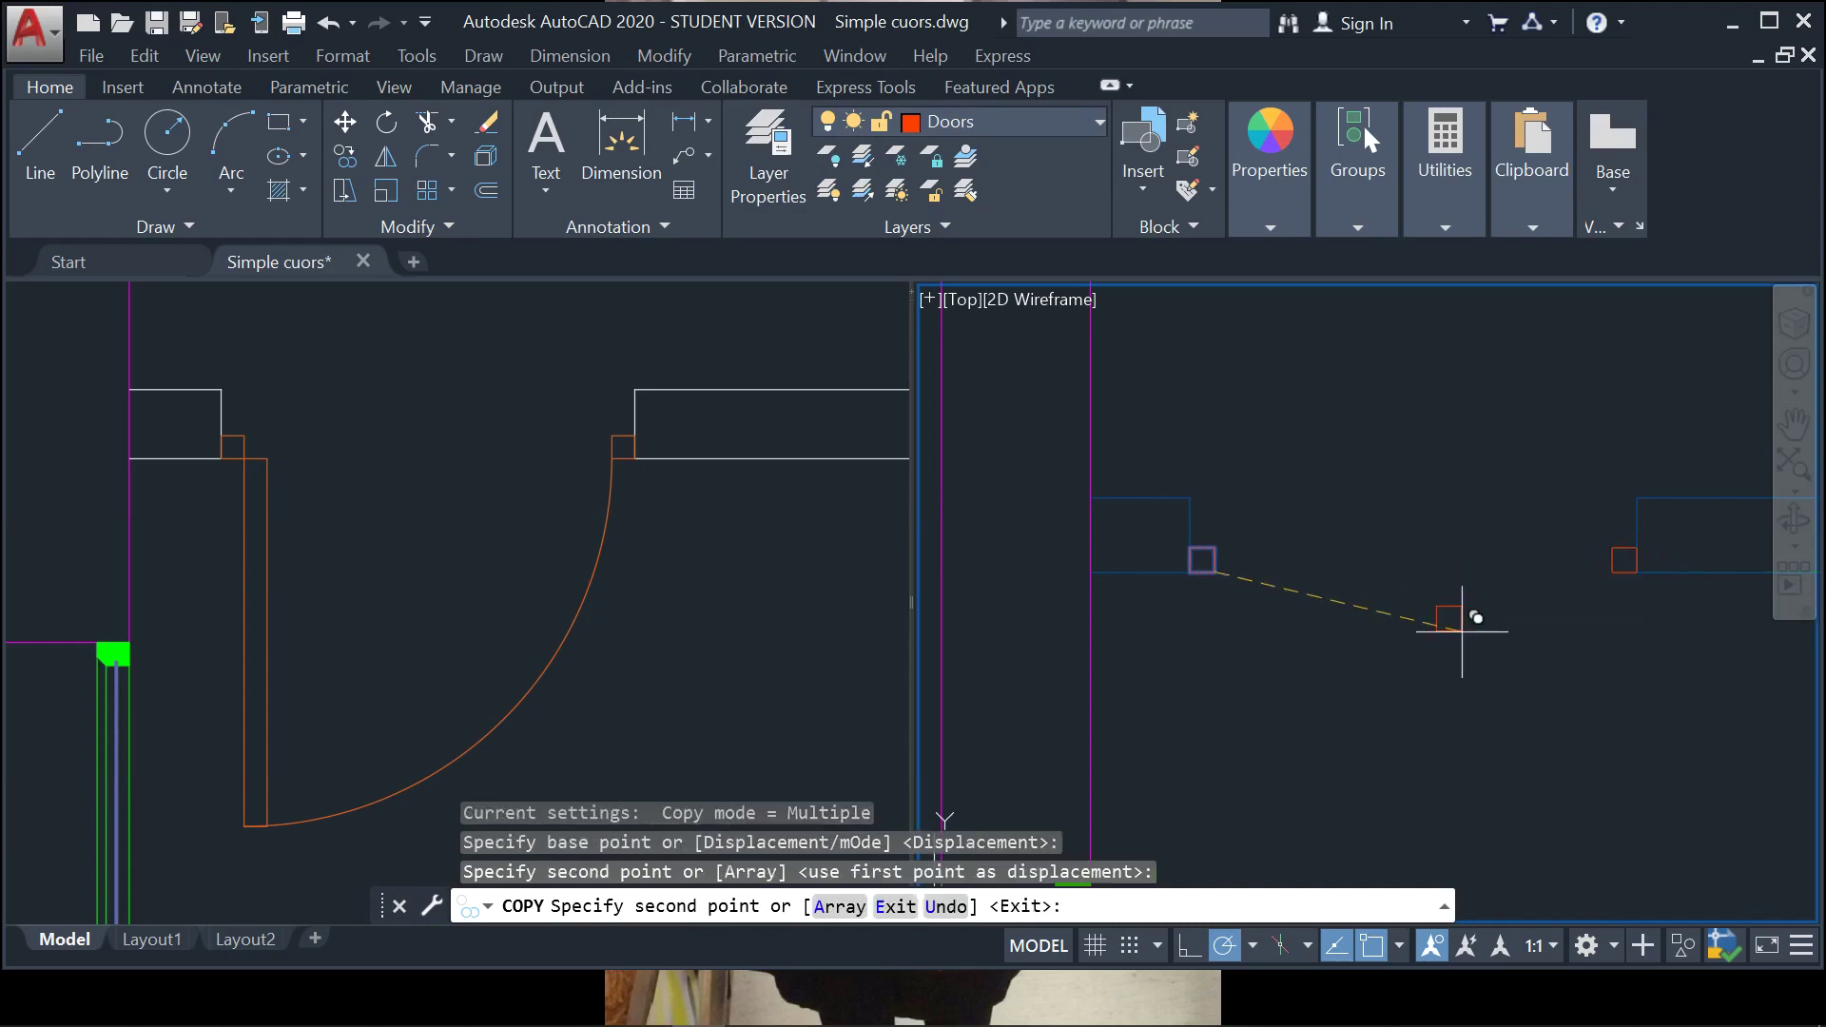
key("Escape")
scroll(1463, 632, "down", 1)
scroll(1462, 632, "down", 1)
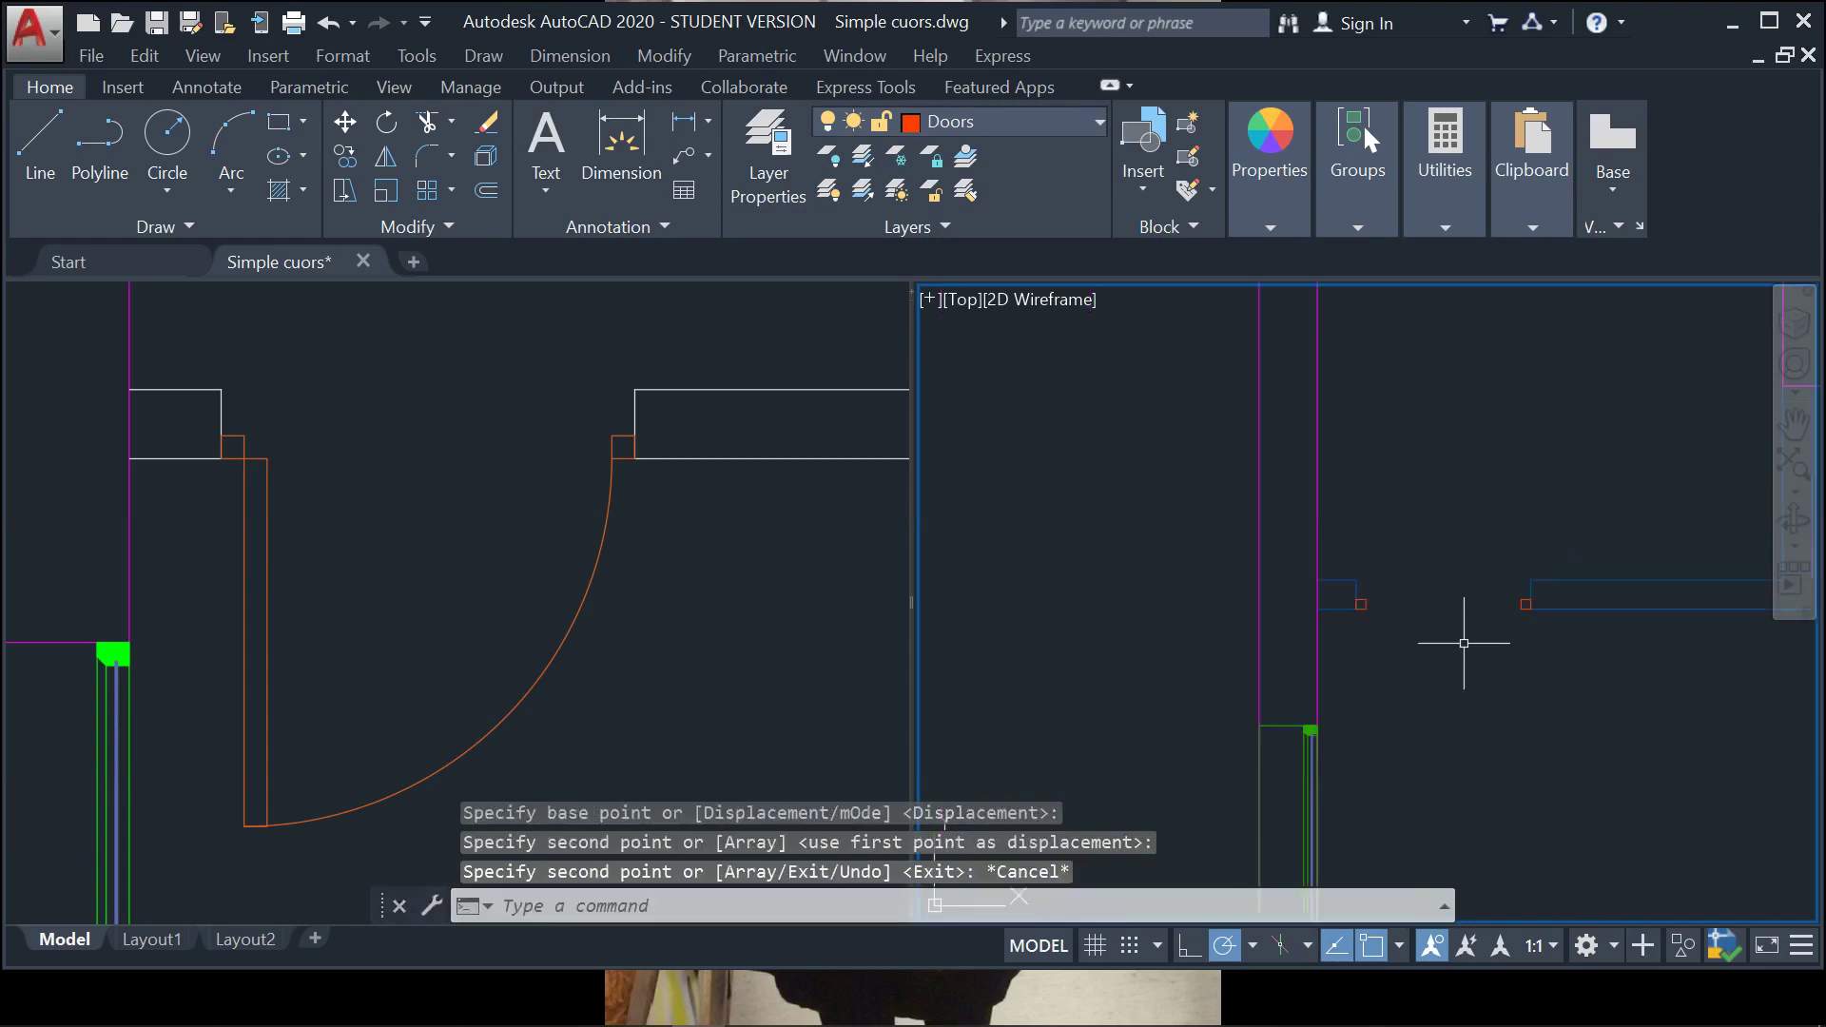
scroll(1435, 649, "up", 1)
middle_click_drag(1432, 652, 1370, 635)
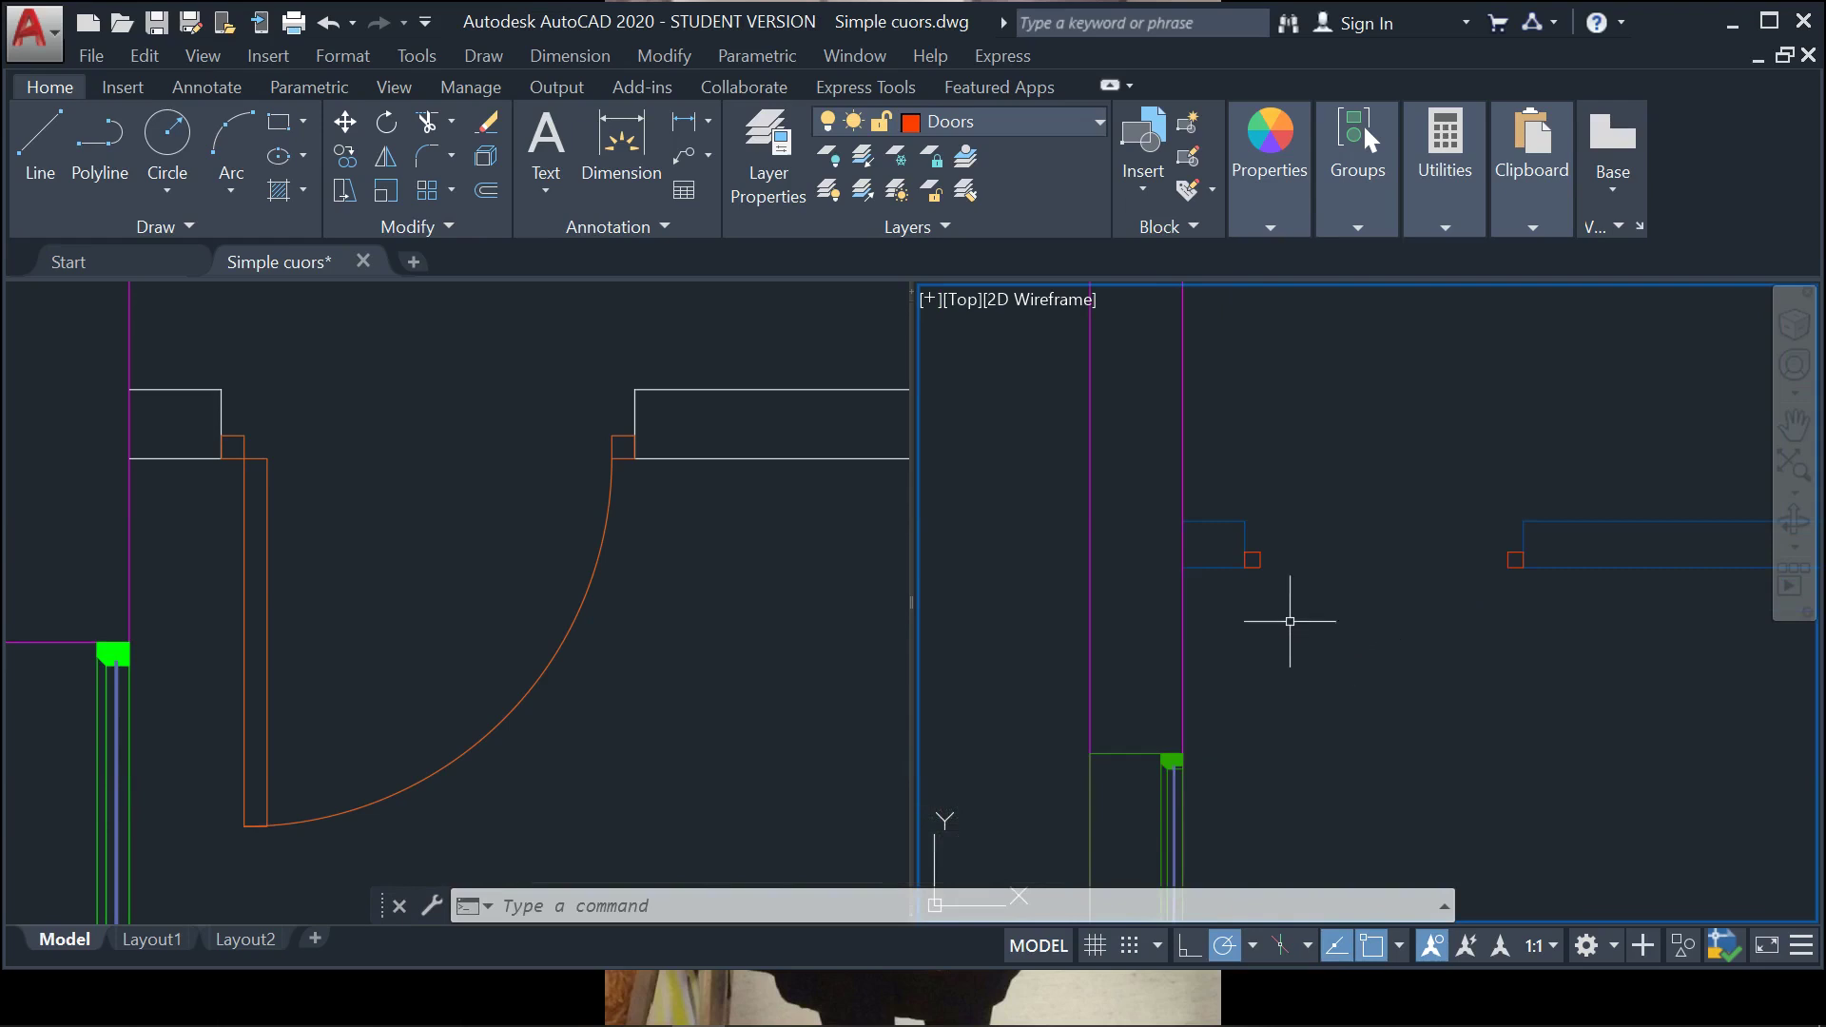
left_click(373, 601)
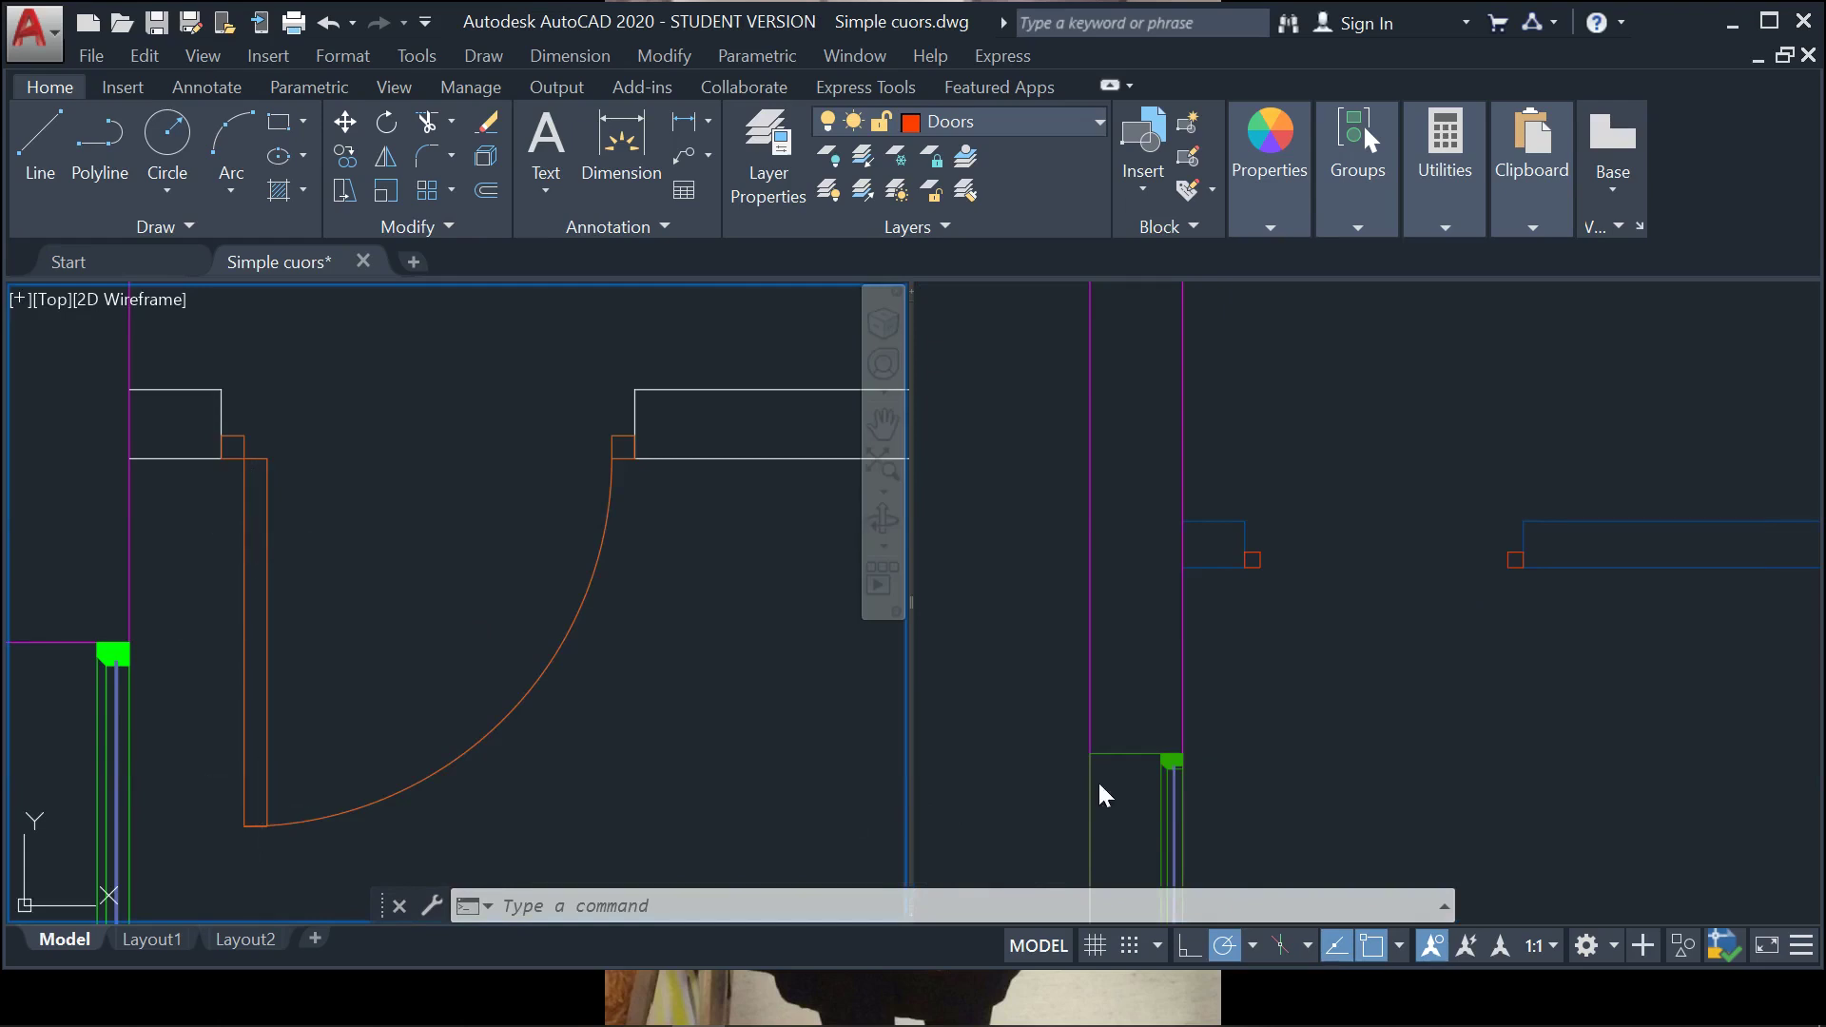
left_click(1218, 657)
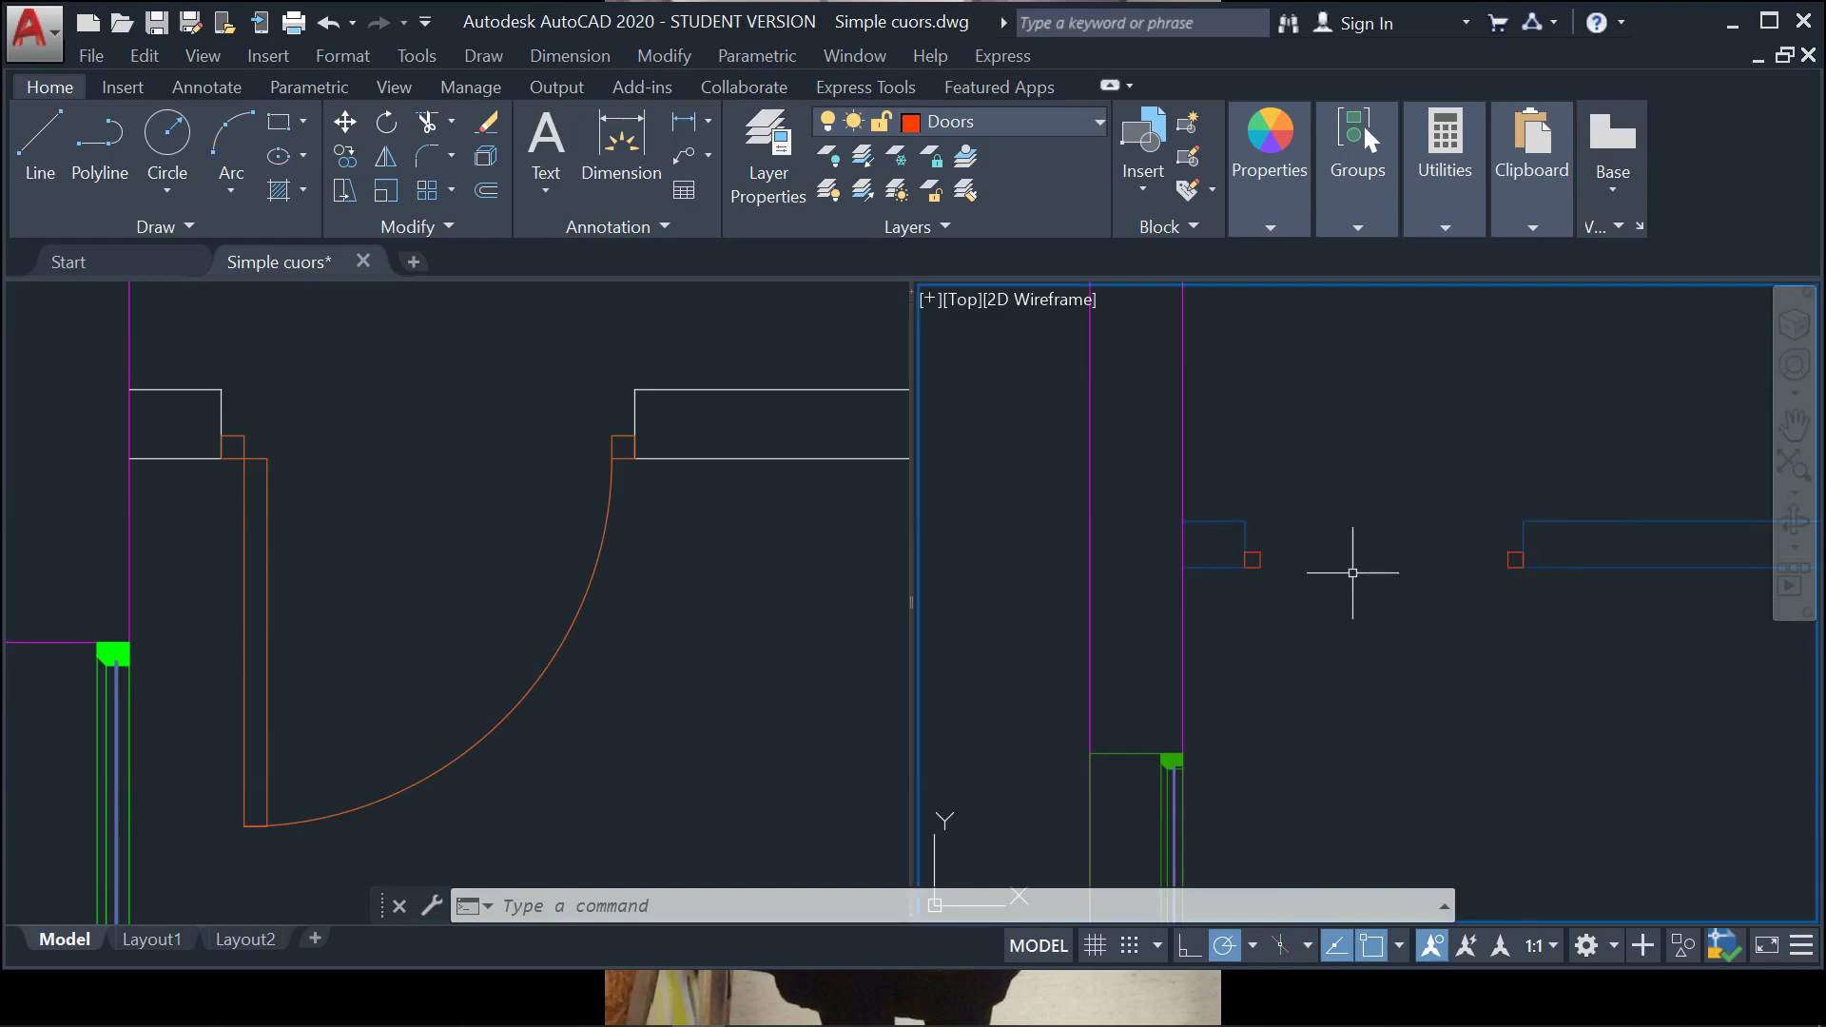
left_click(430, 616)
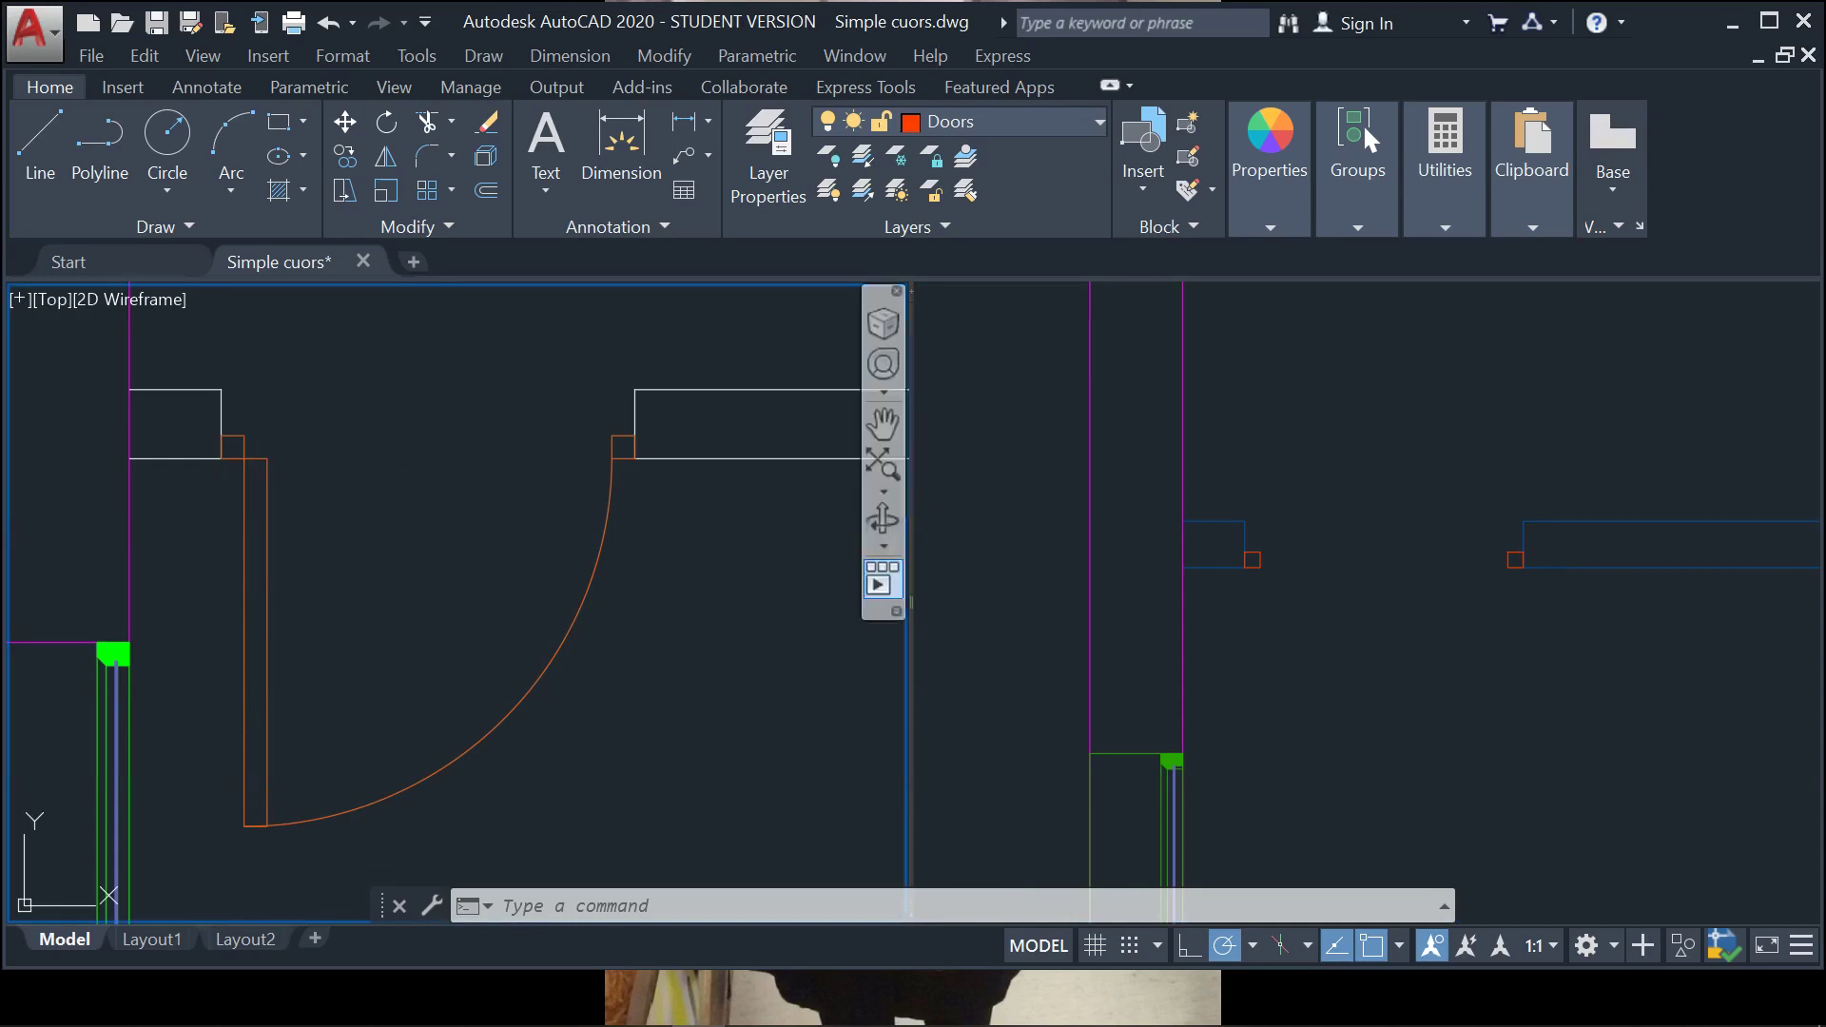
left_click(1168, 687)
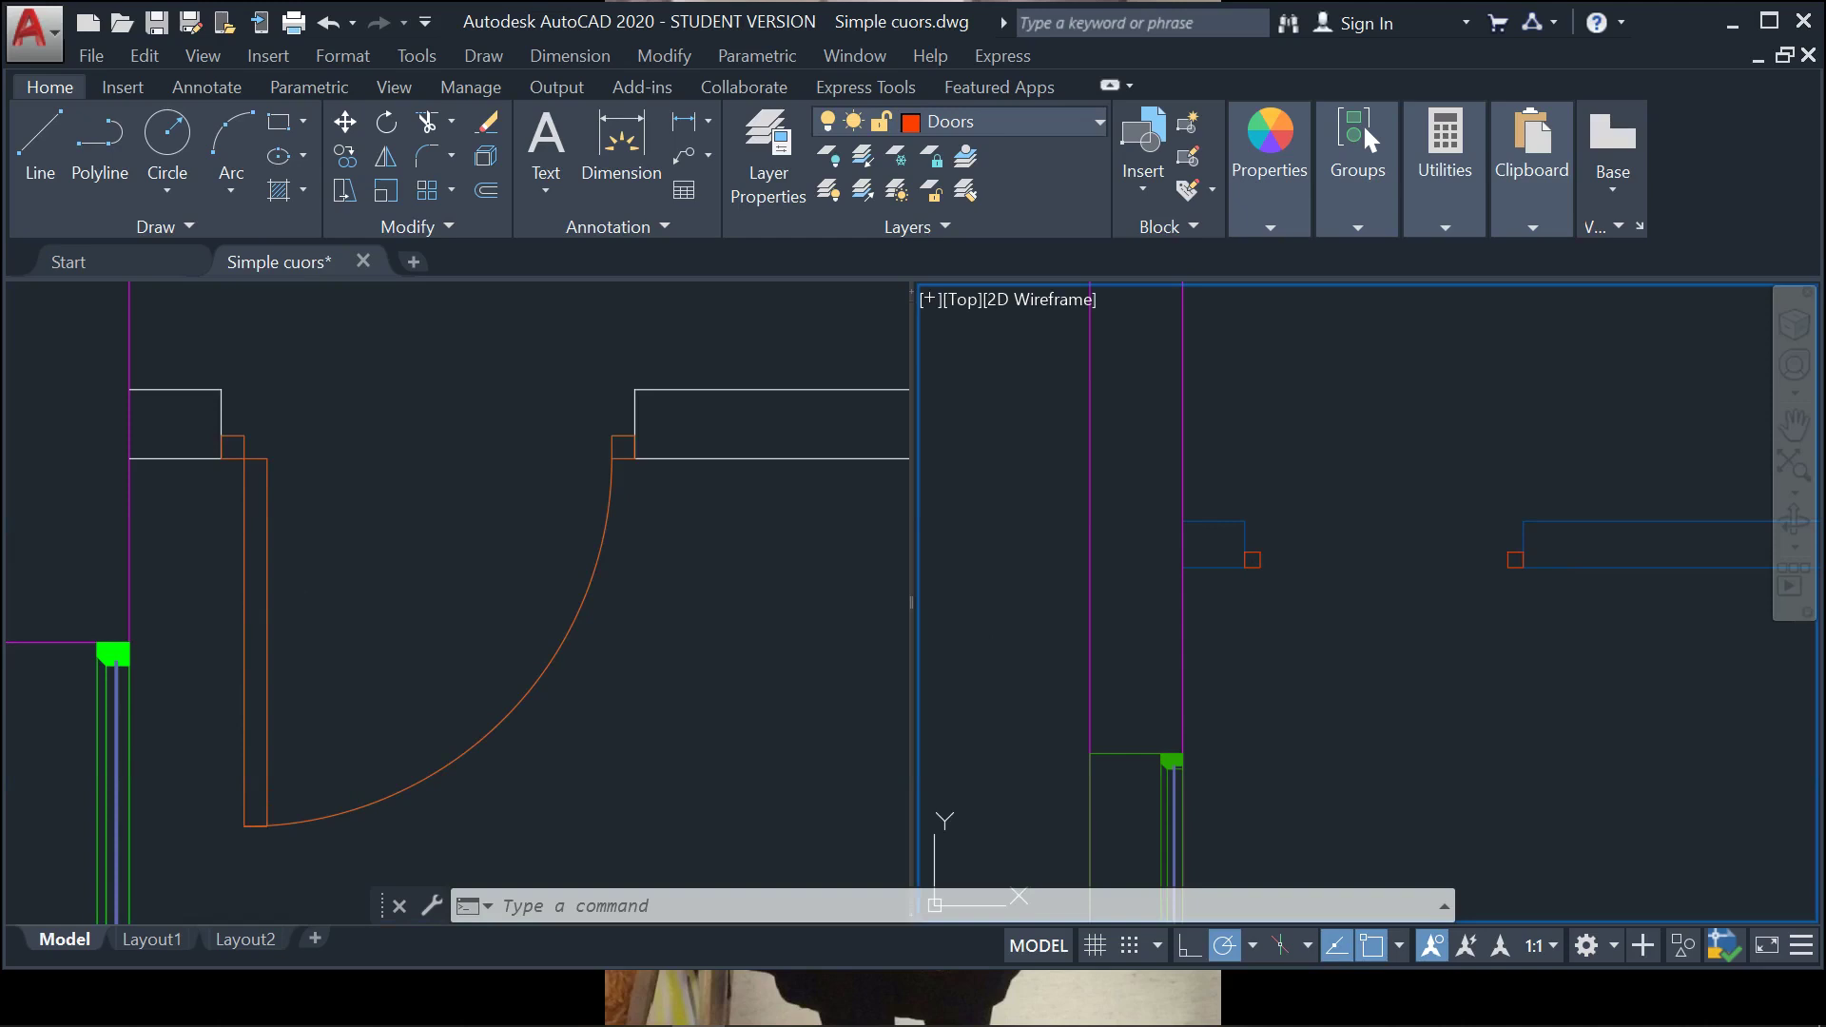
type("REC")
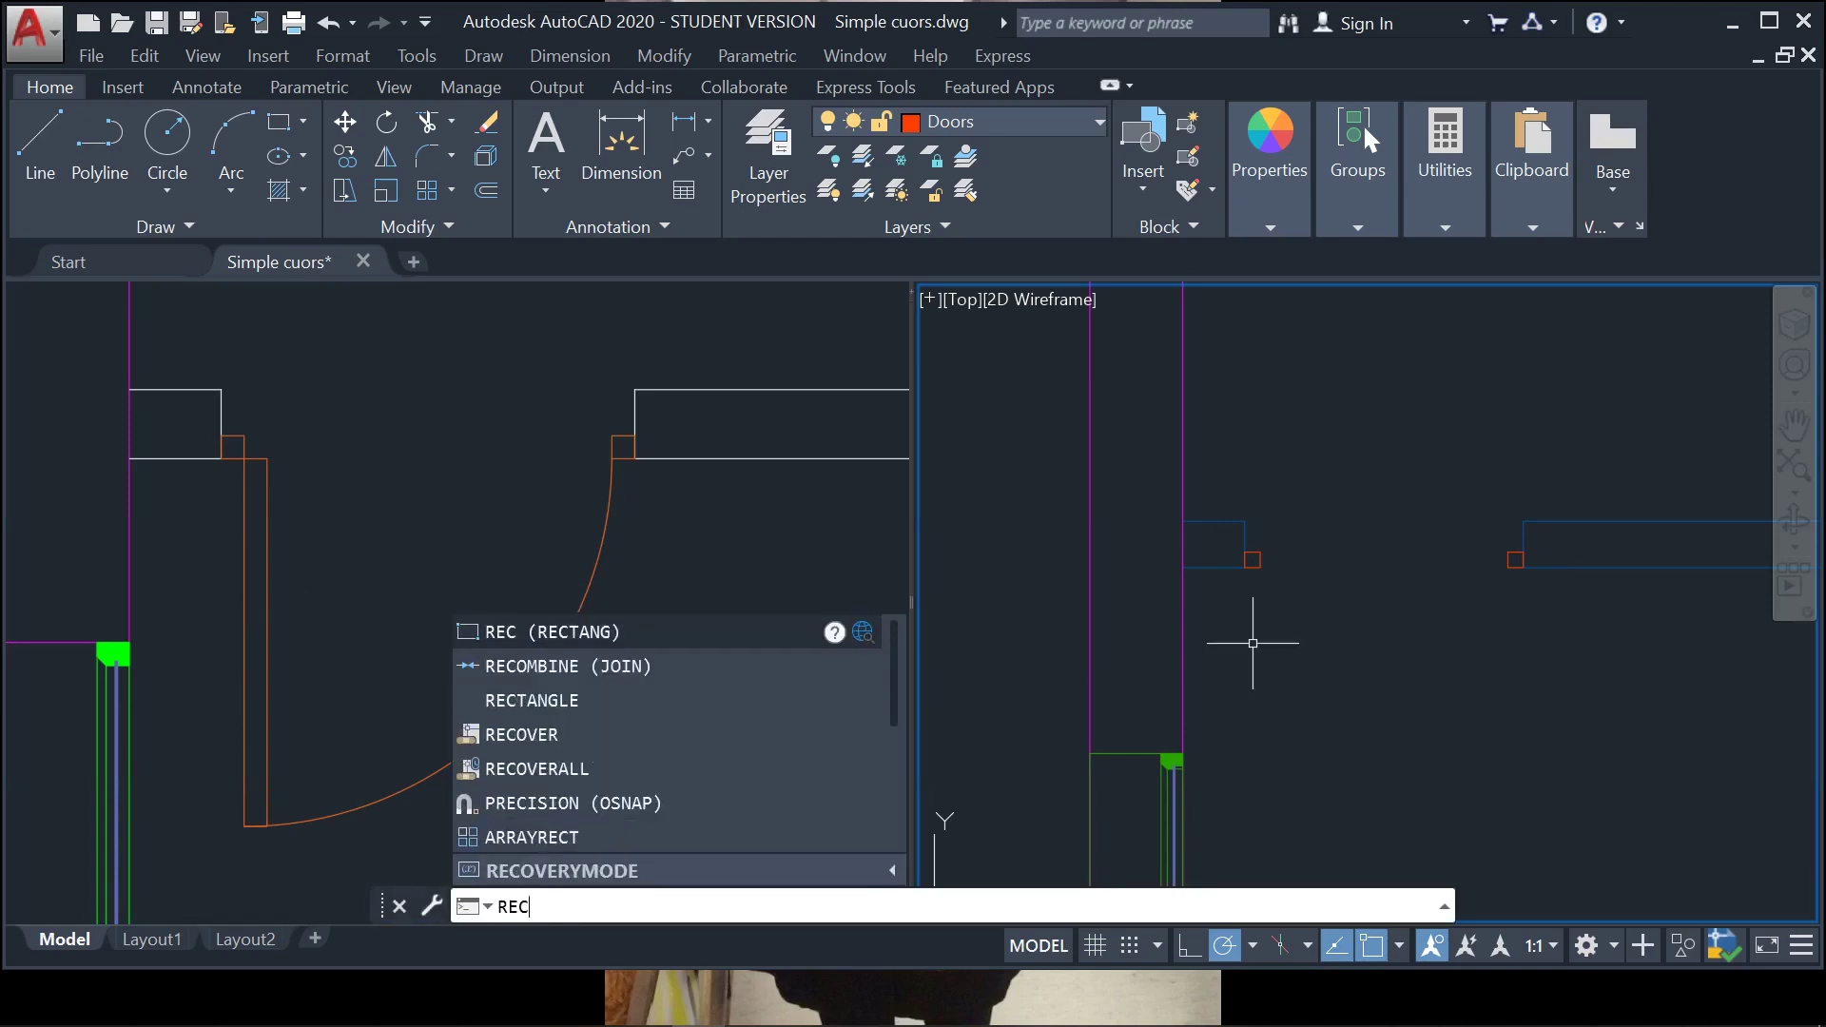
Draw a 5 by 80 door-leaf rectangle (@5,-80) hanging down from the jamb square's corner.
key("Return")
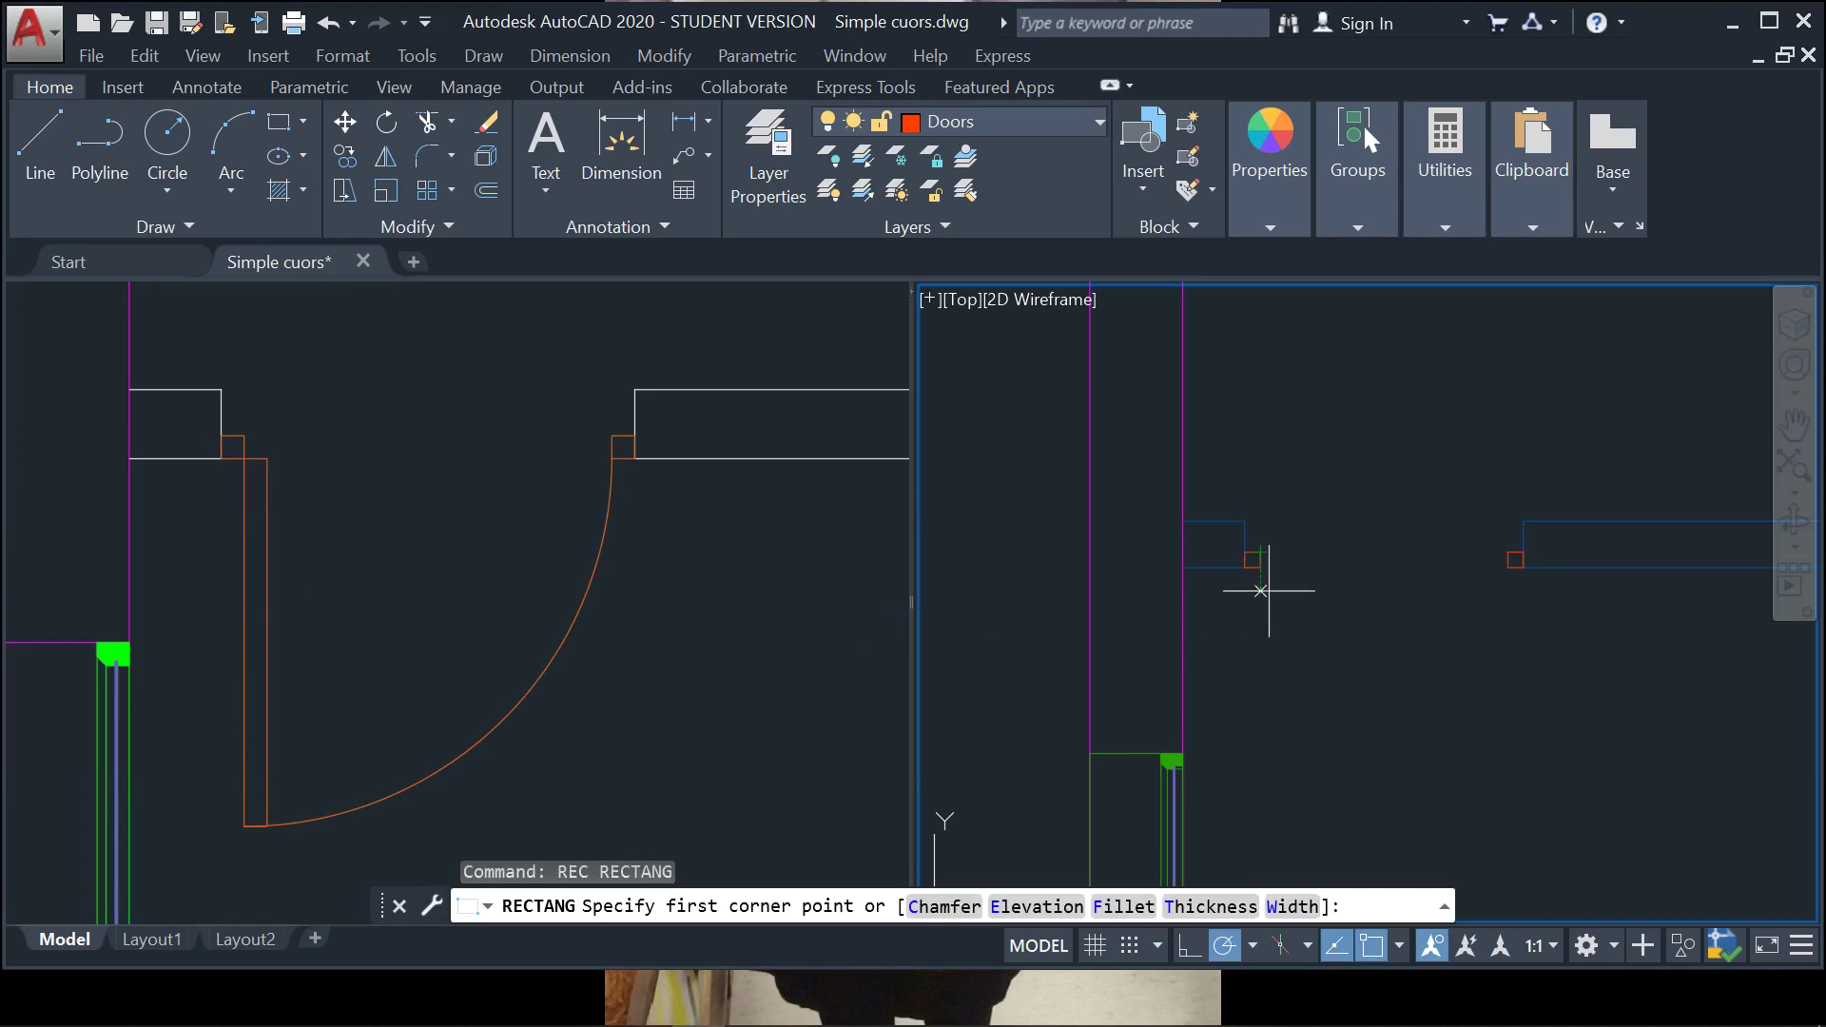
scroll(1269, 591, "up", 4)
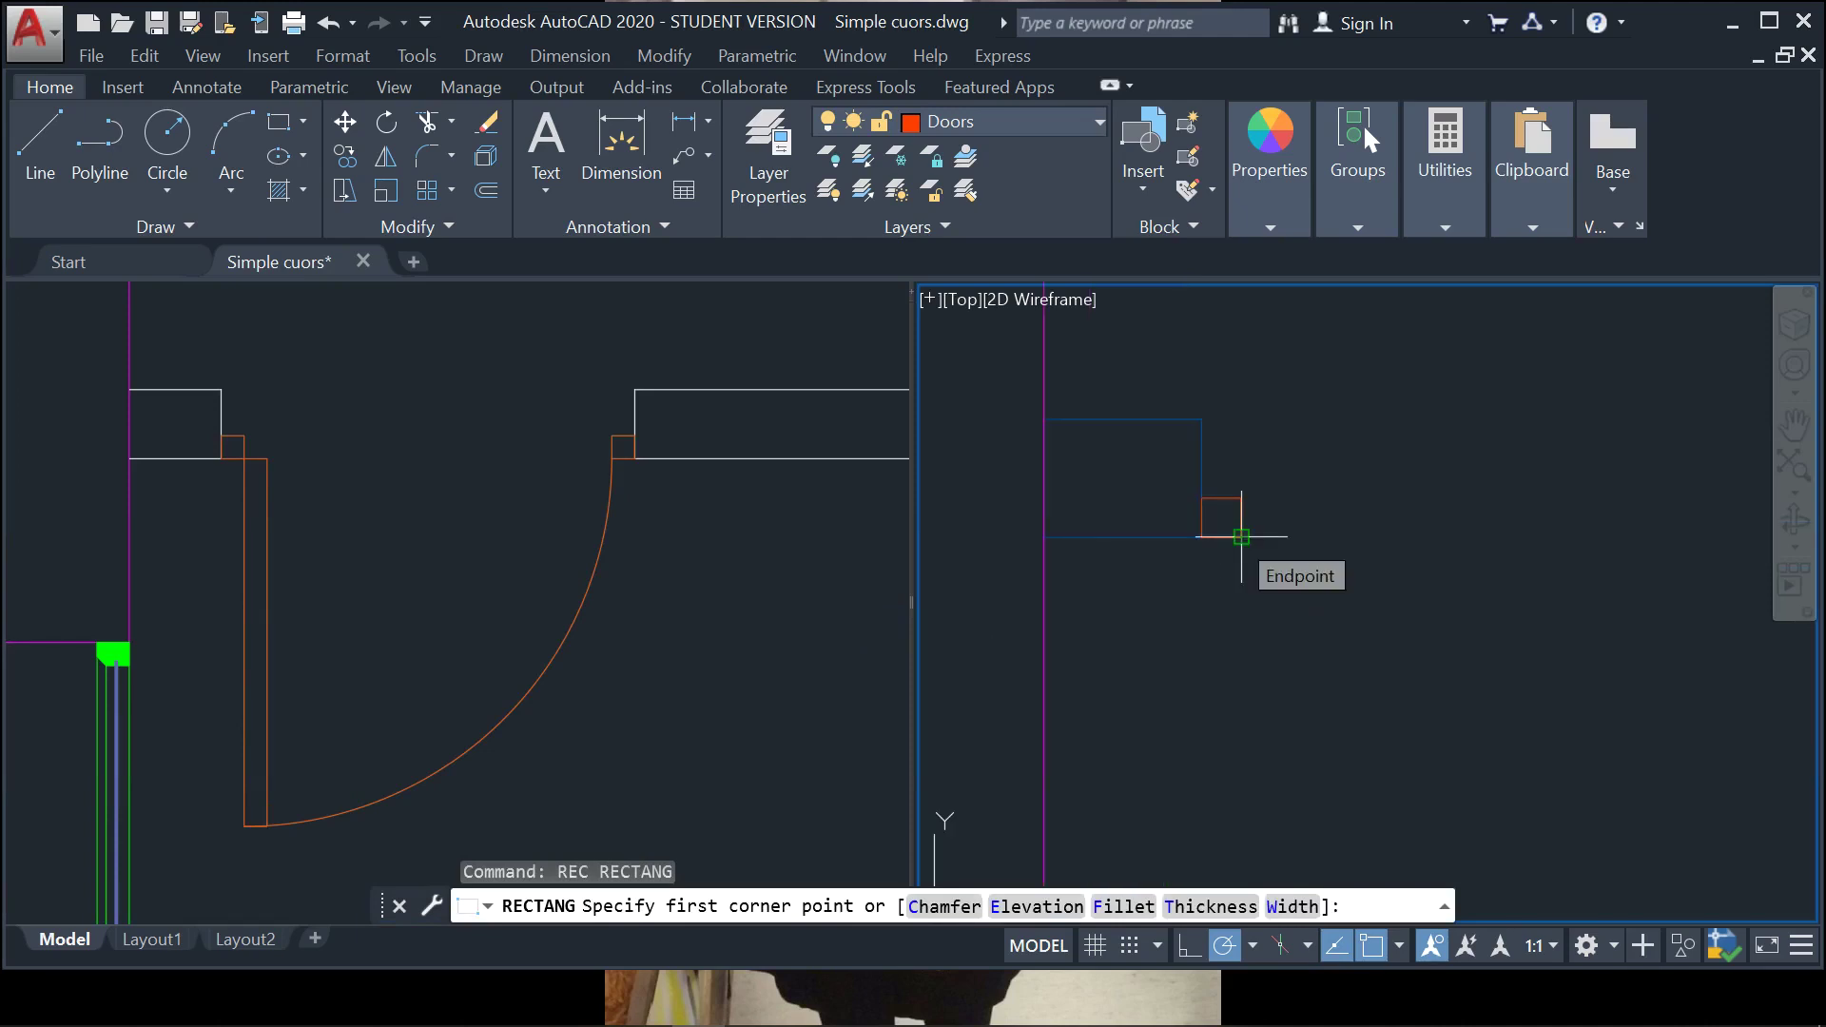
left_click(1242, 537)
scroll(1422, 782, "down", 5)
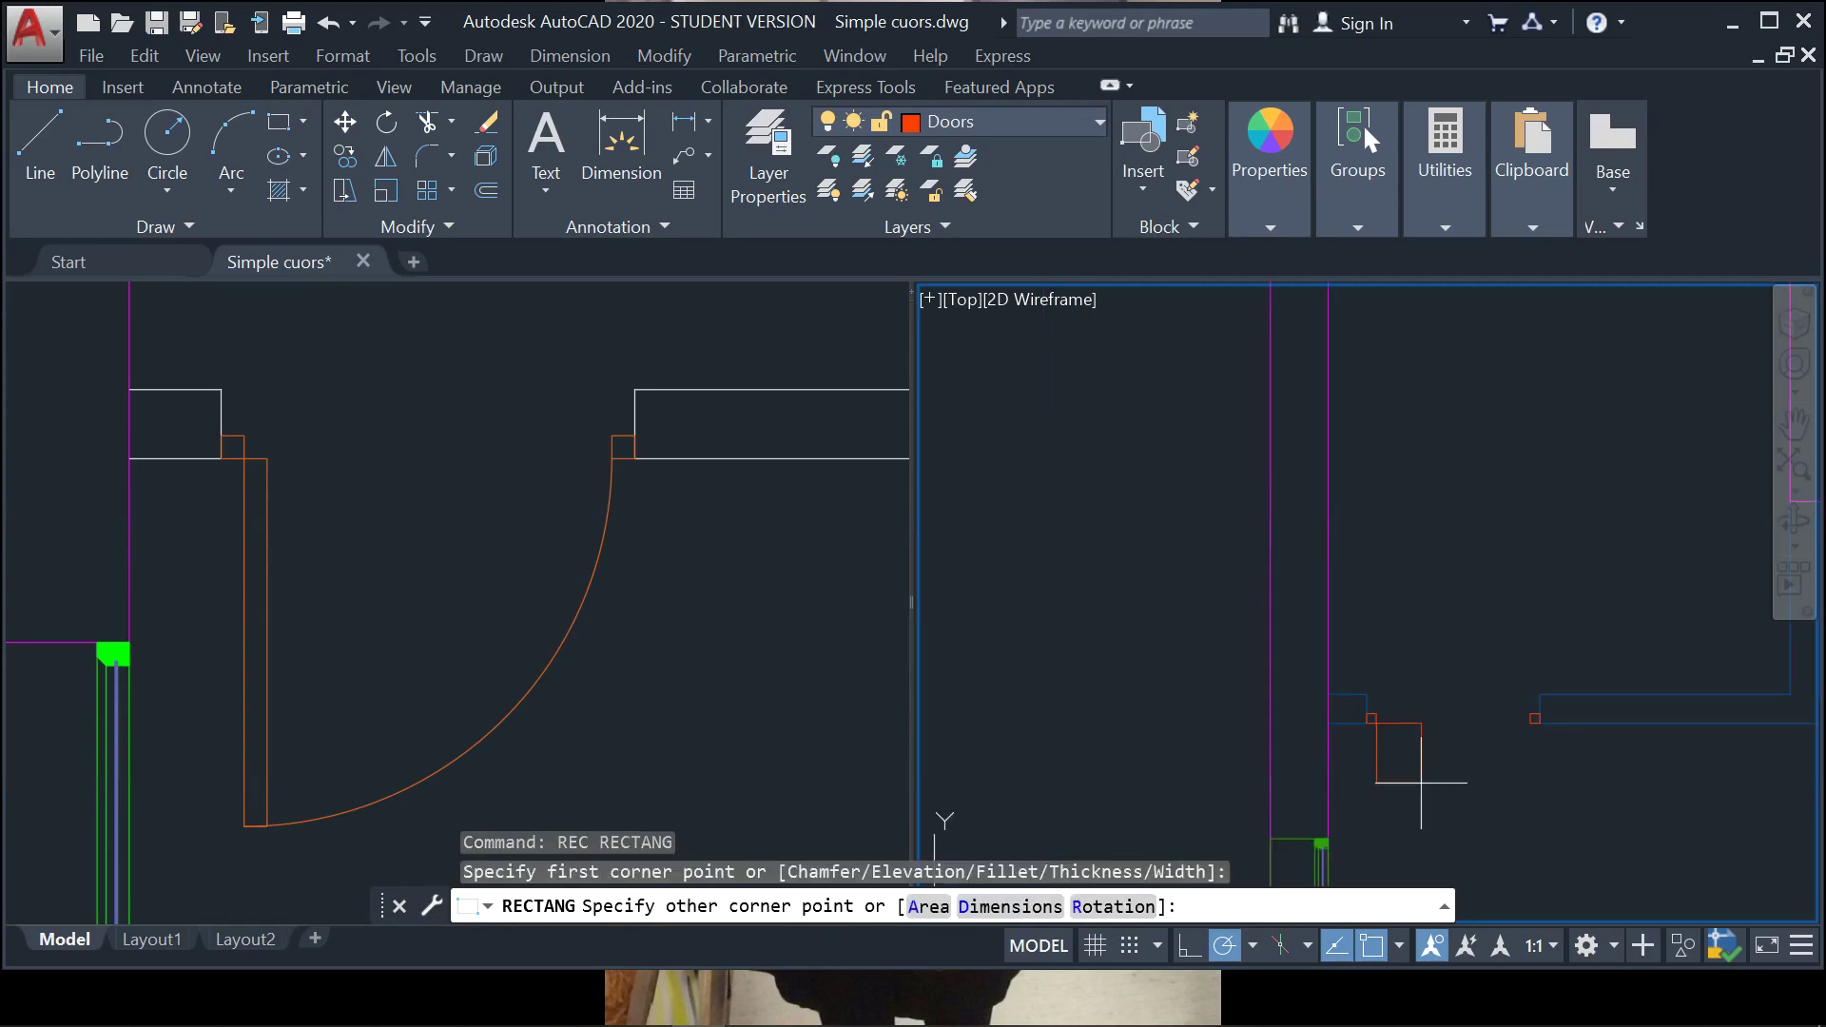
middle_click_drag(1435, 766, 1206, 609)
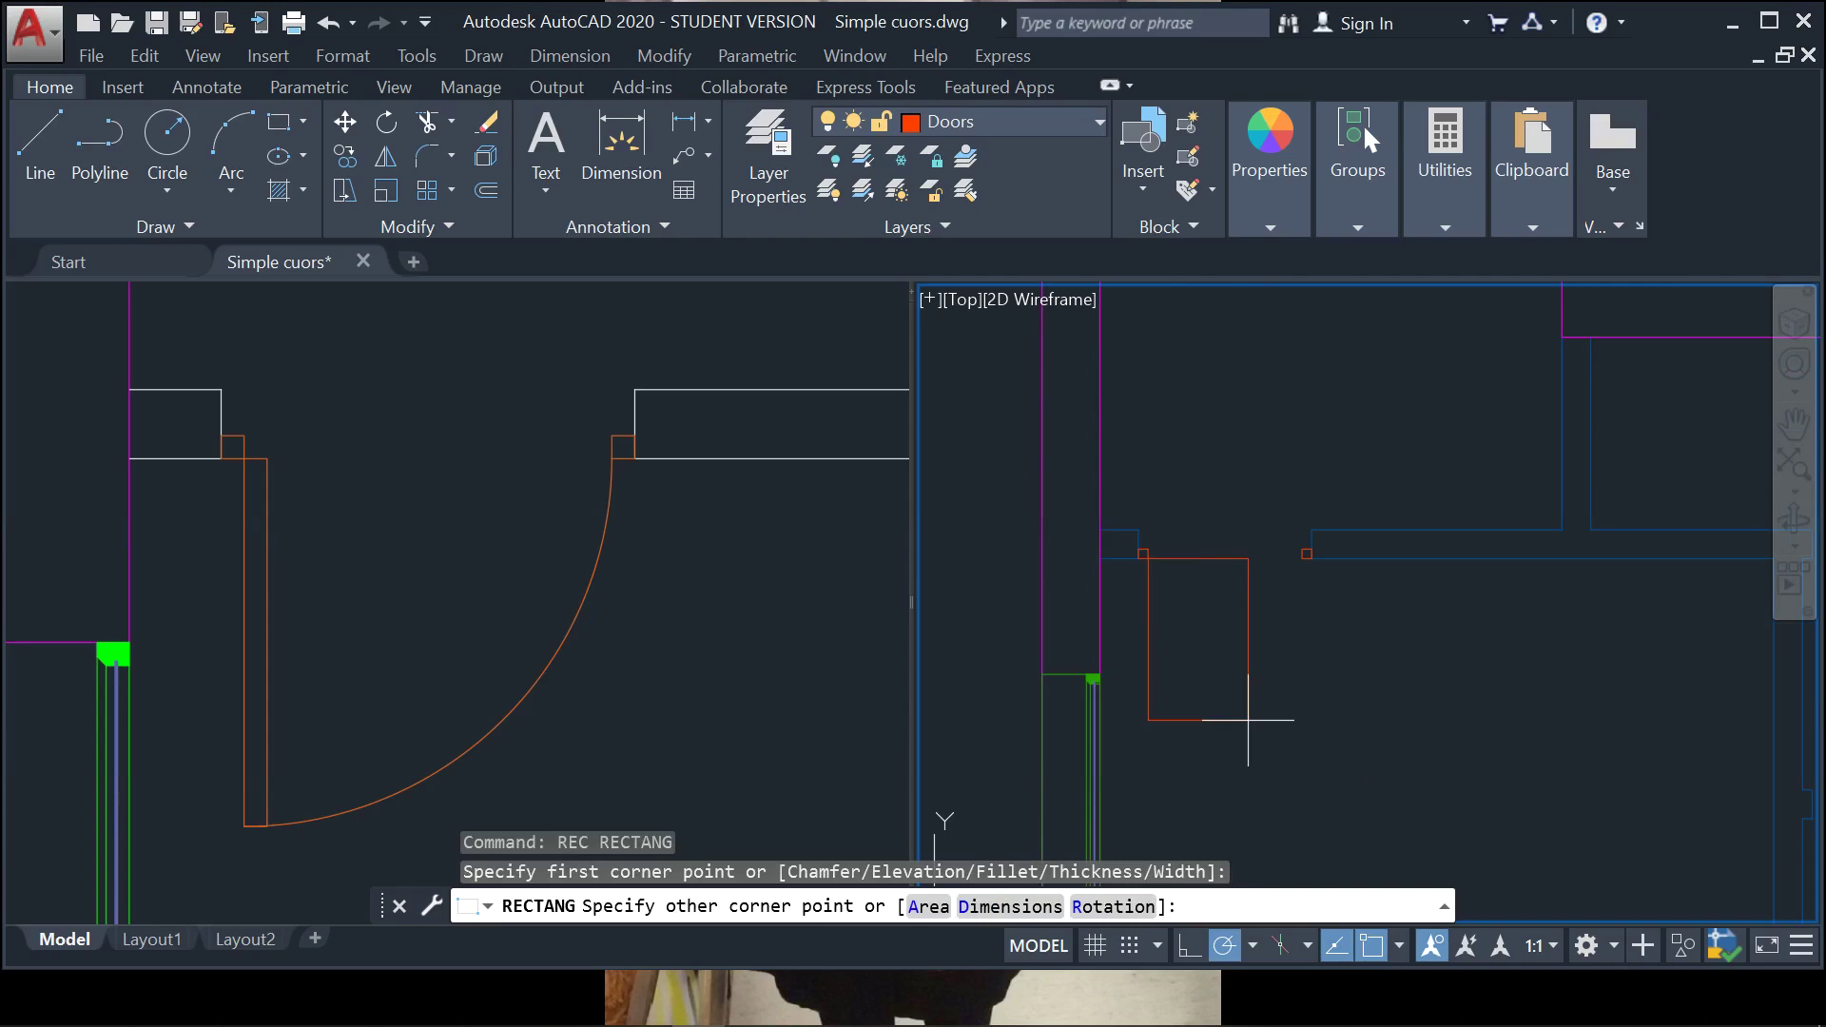
type("@5,-80")
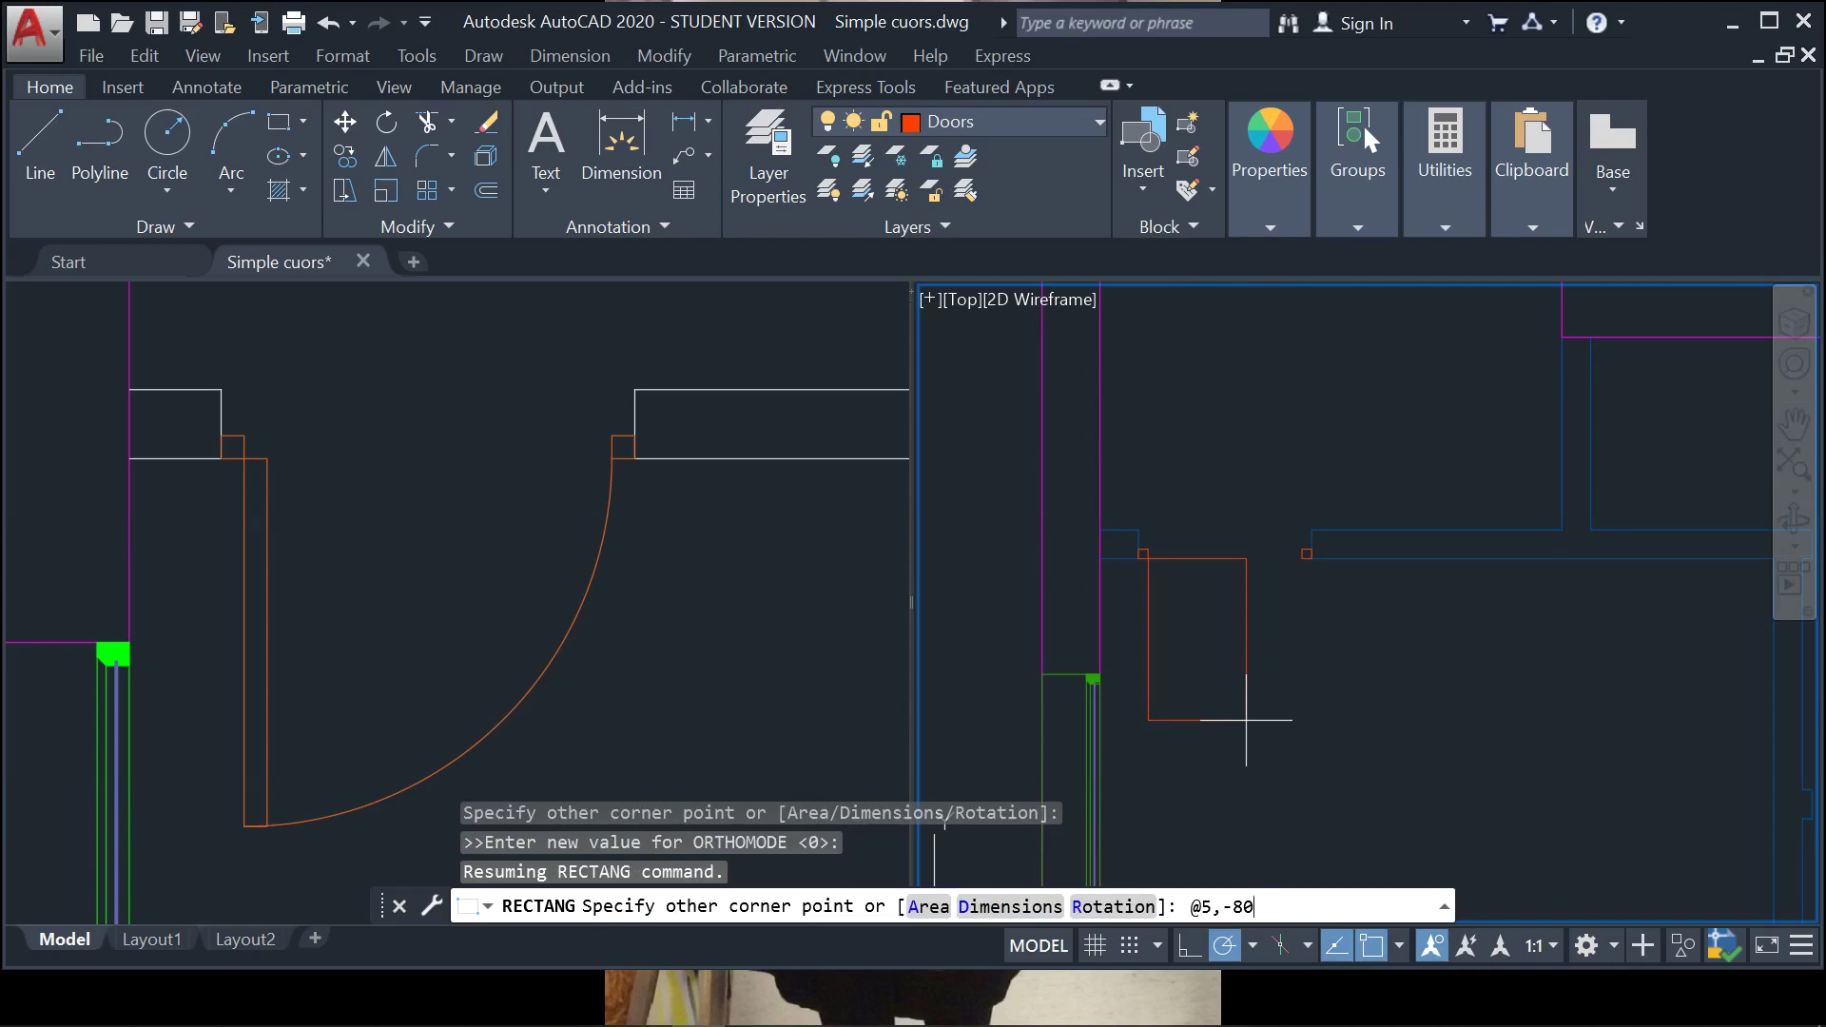
key("Return")
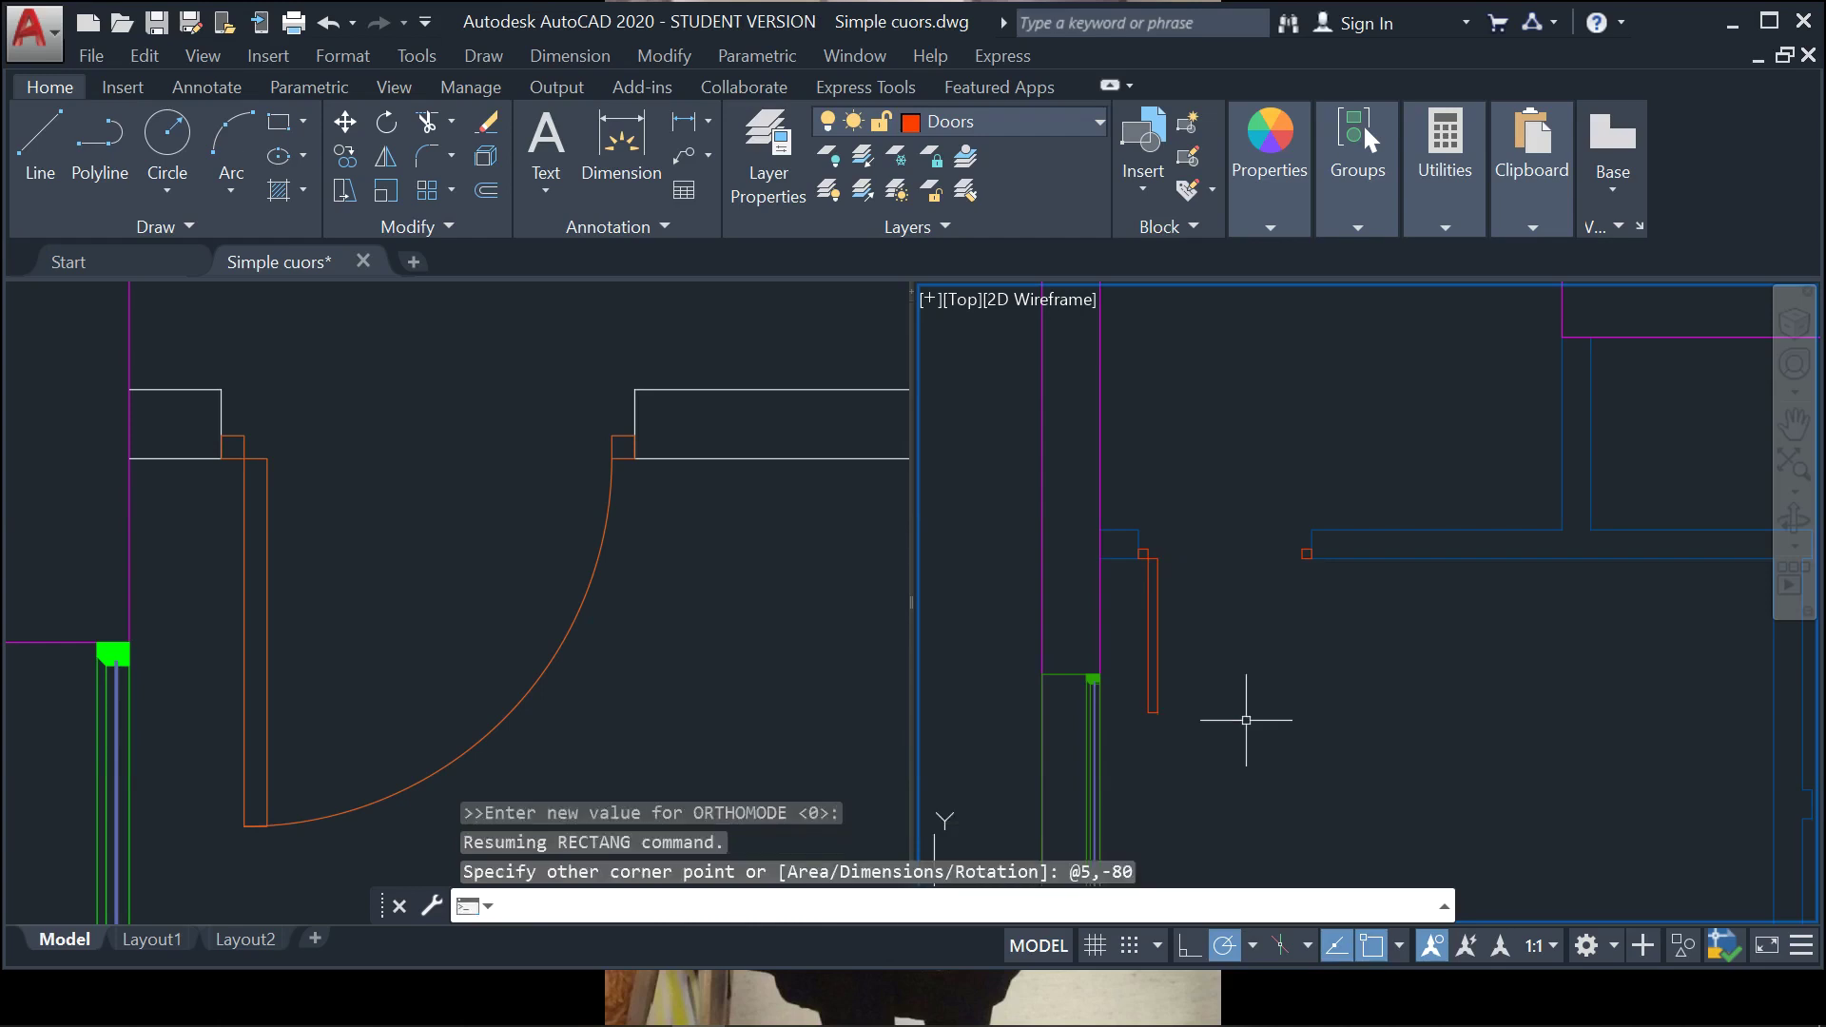
scroll(1182, 670, "up", 2)
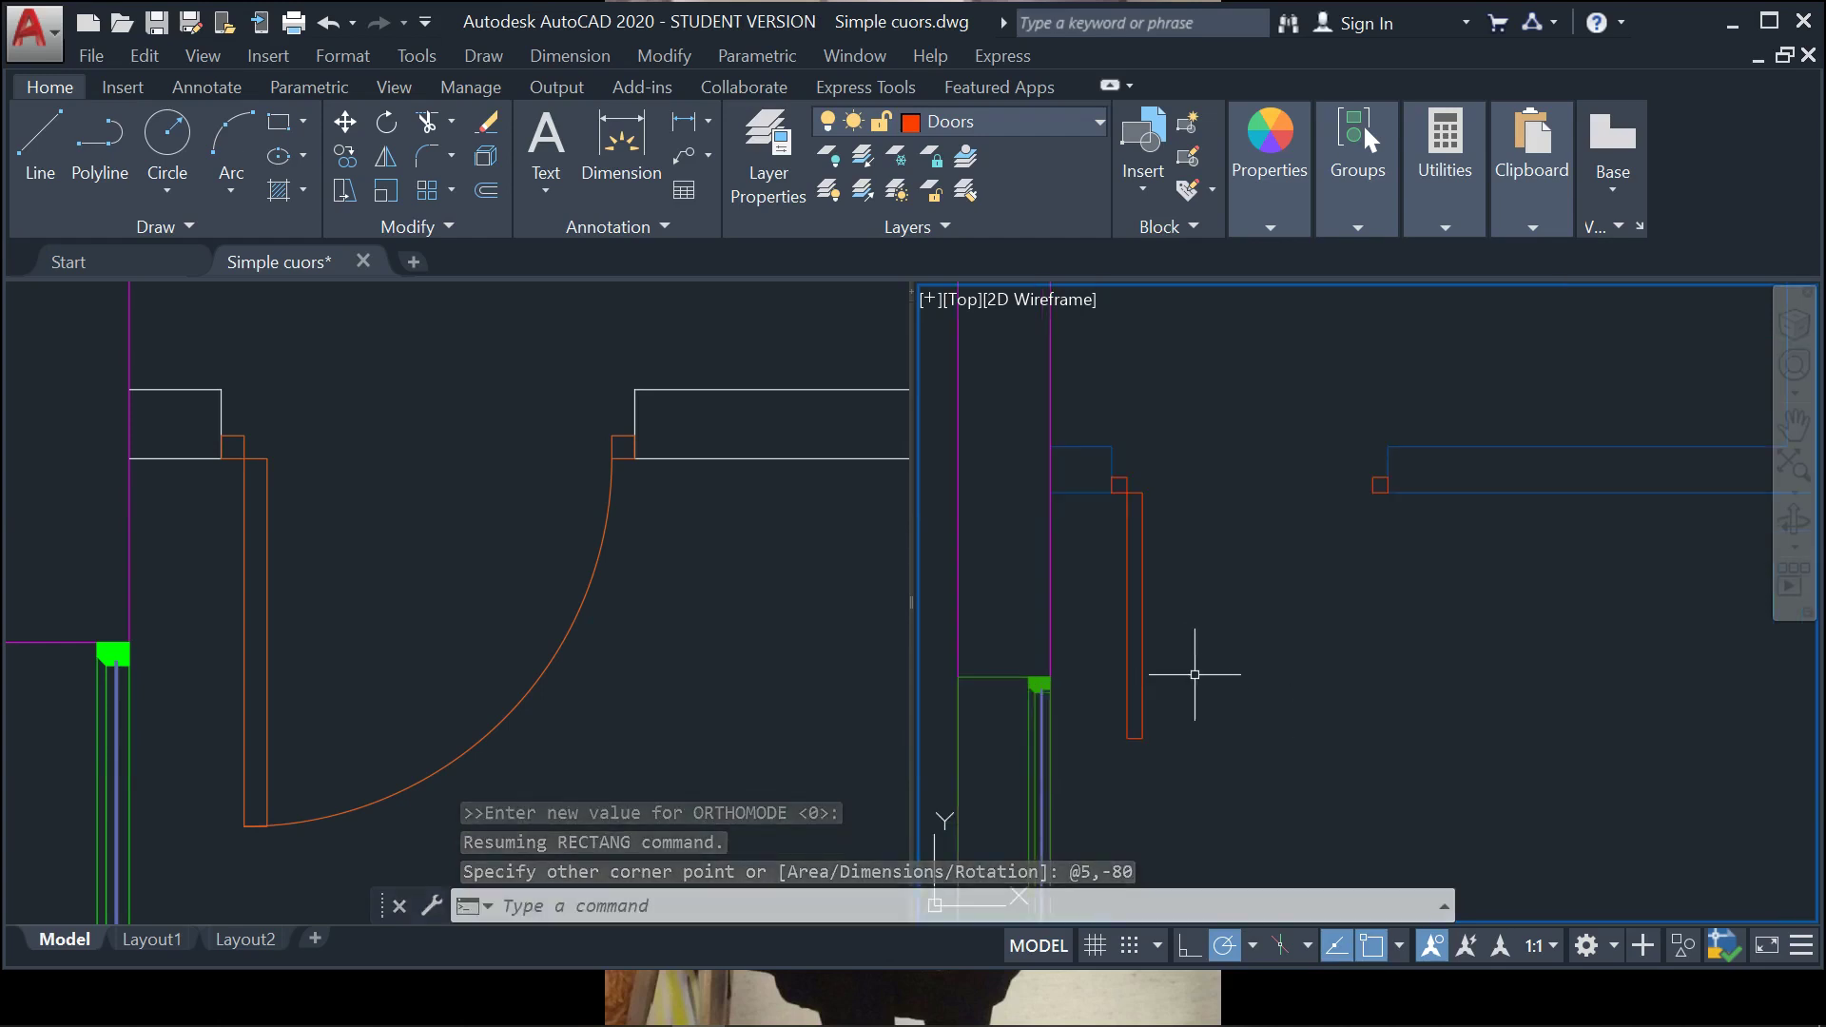
Select the existing door in the left viewport for reference, then return to the right viewport.
left_click(578, 666)
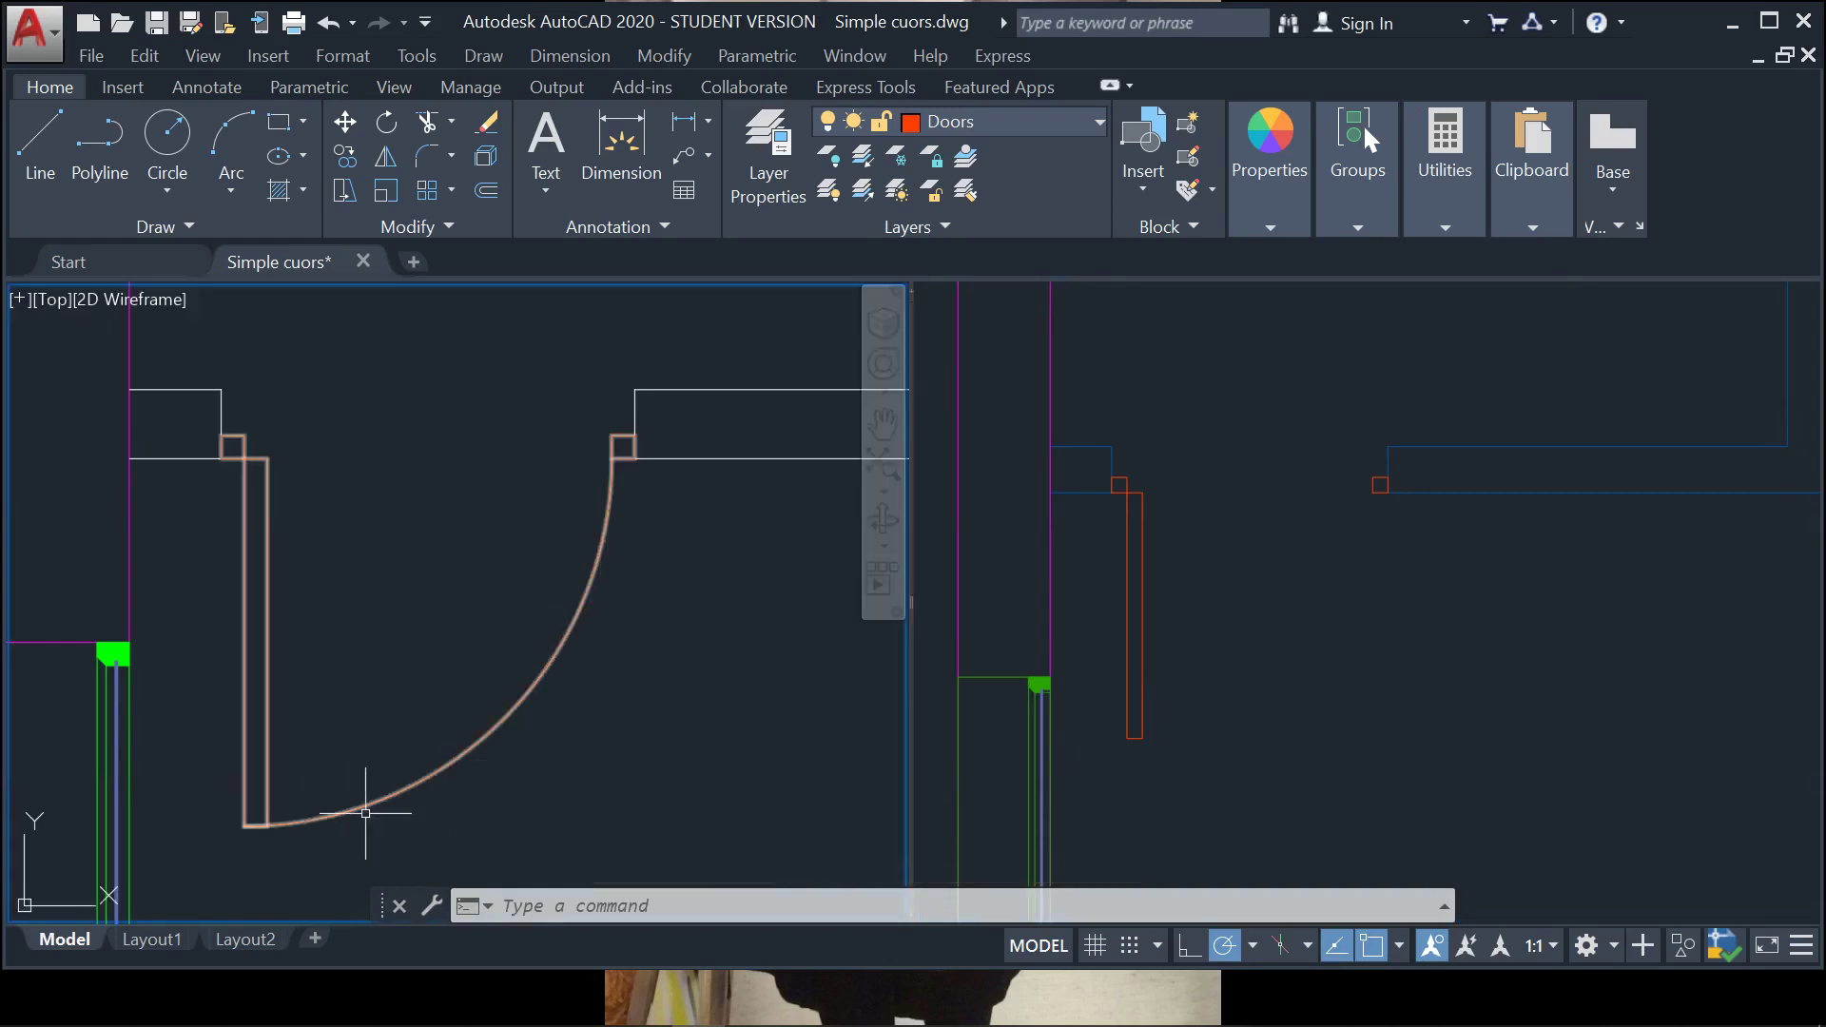
left_click(533, 656)
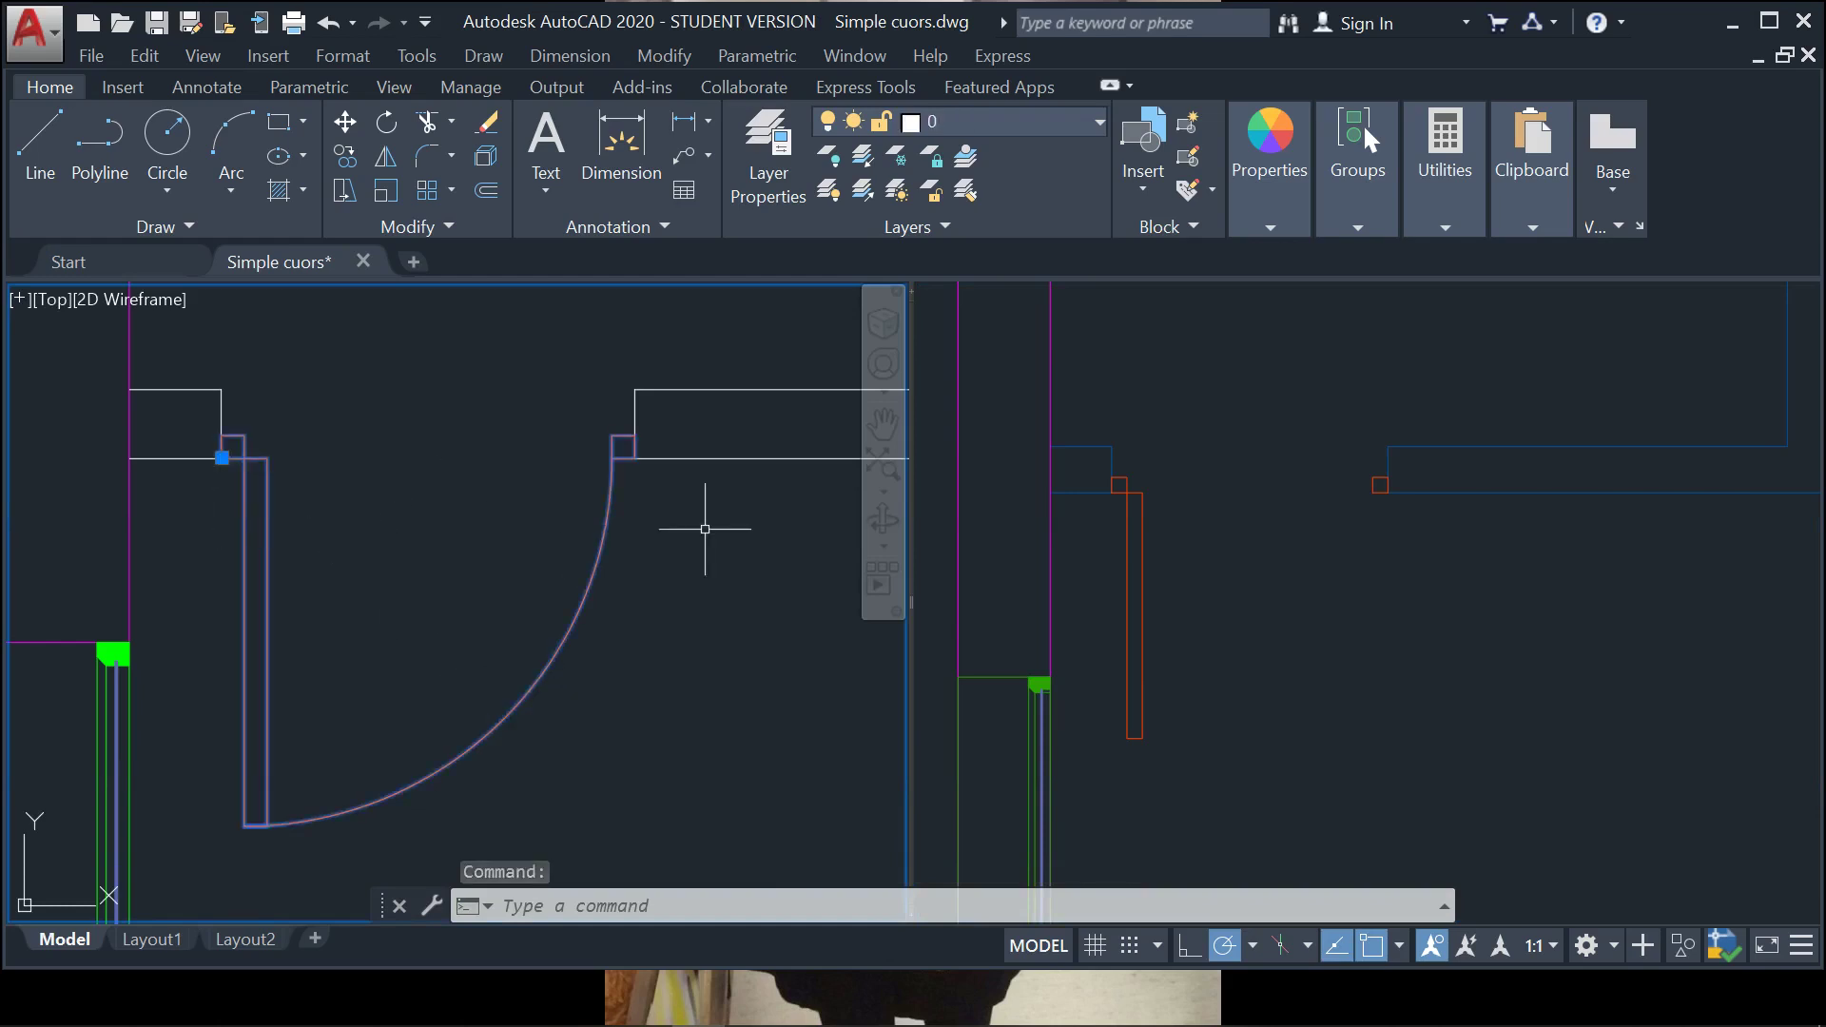
left_click(1131, 570)
scroll(1142, 514, "up", 3)
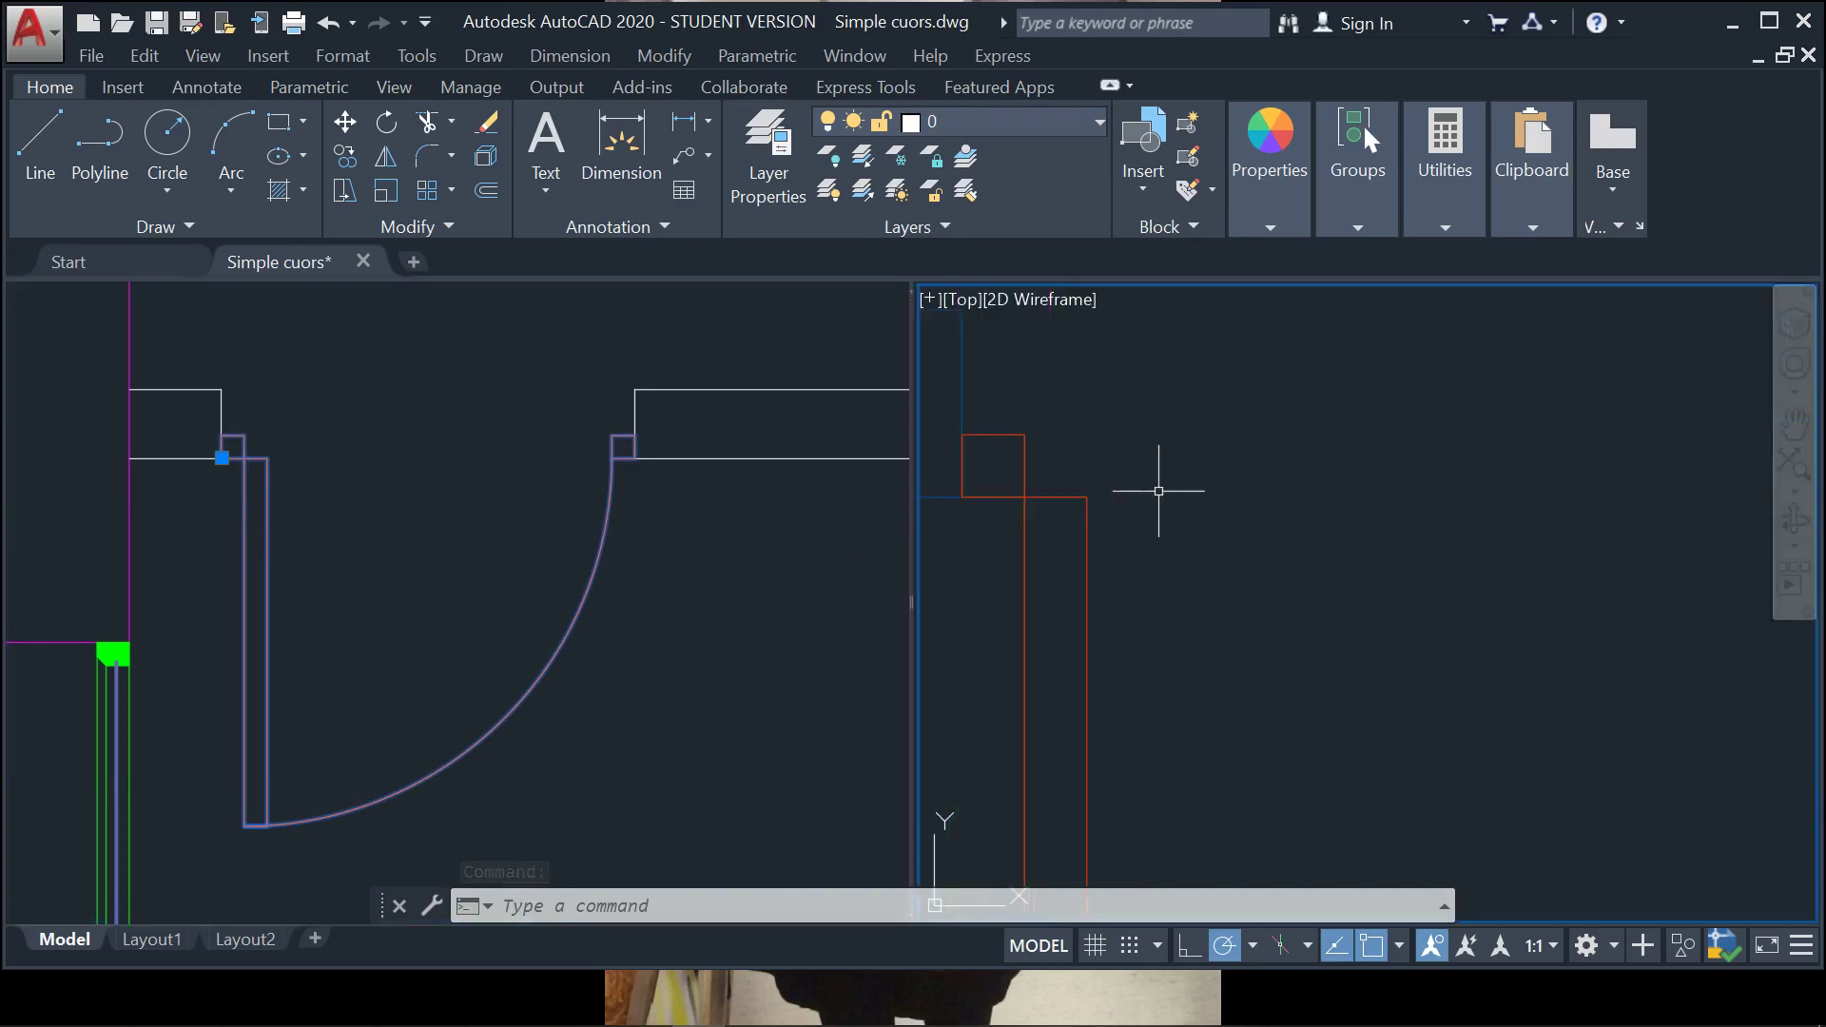
scroll(1094, 486, "up", 2)
scroll(1035, 476, "up", 1)
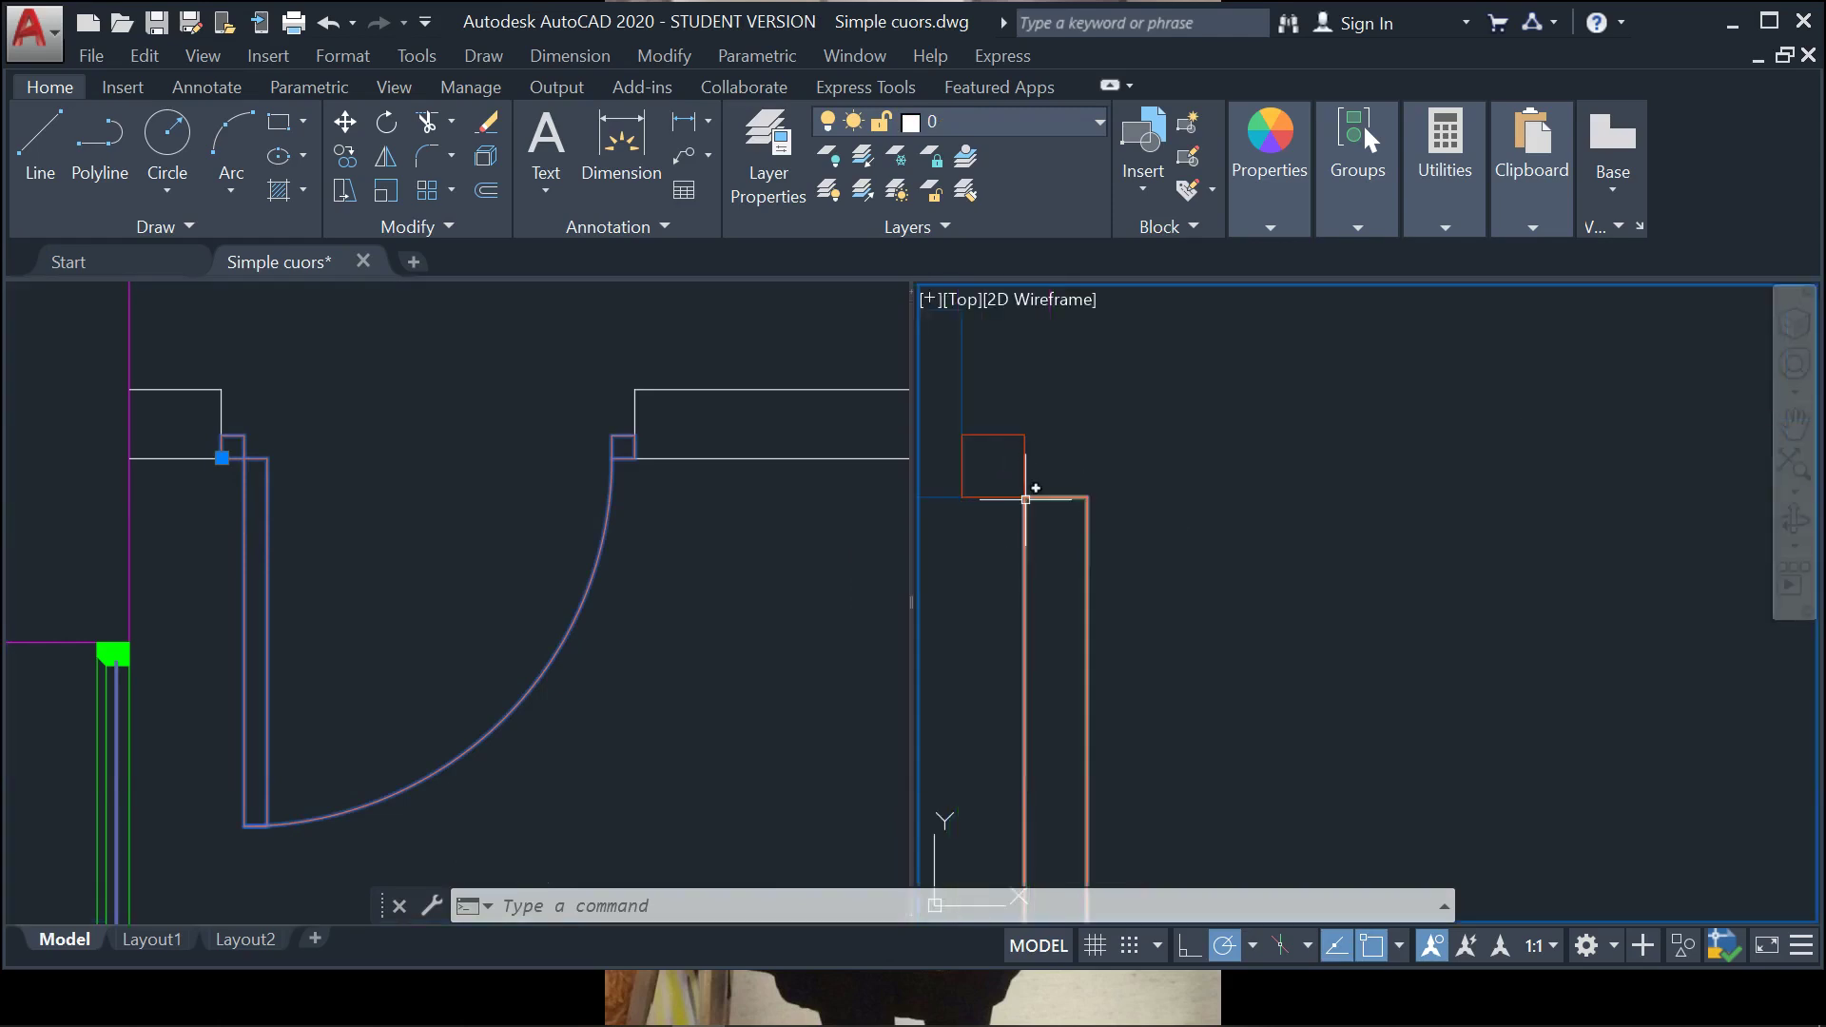
scroll(1075, 489, "down", 8)
scroll(1082, 527, "up", 2)
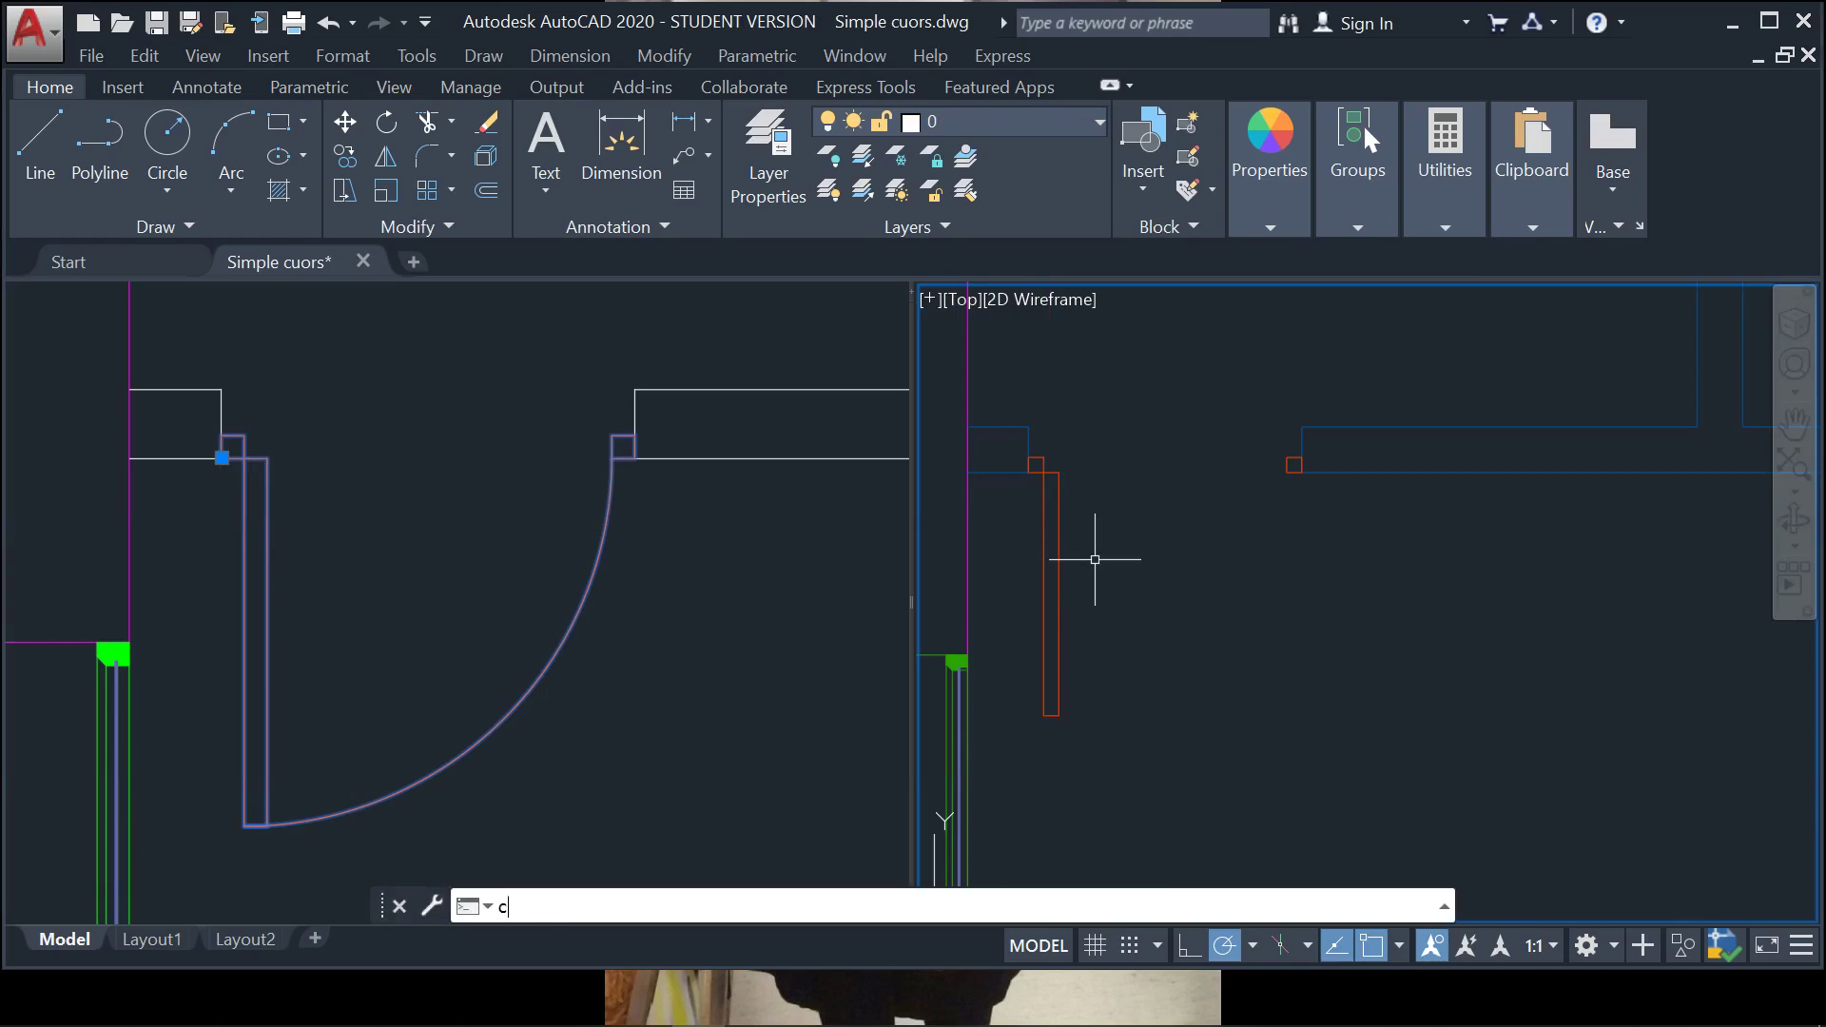
Draw a circle centred on the jamb corner with radius reaching the opening's far corner.
type("c")
key("Escape")
type("c")
key("Return")
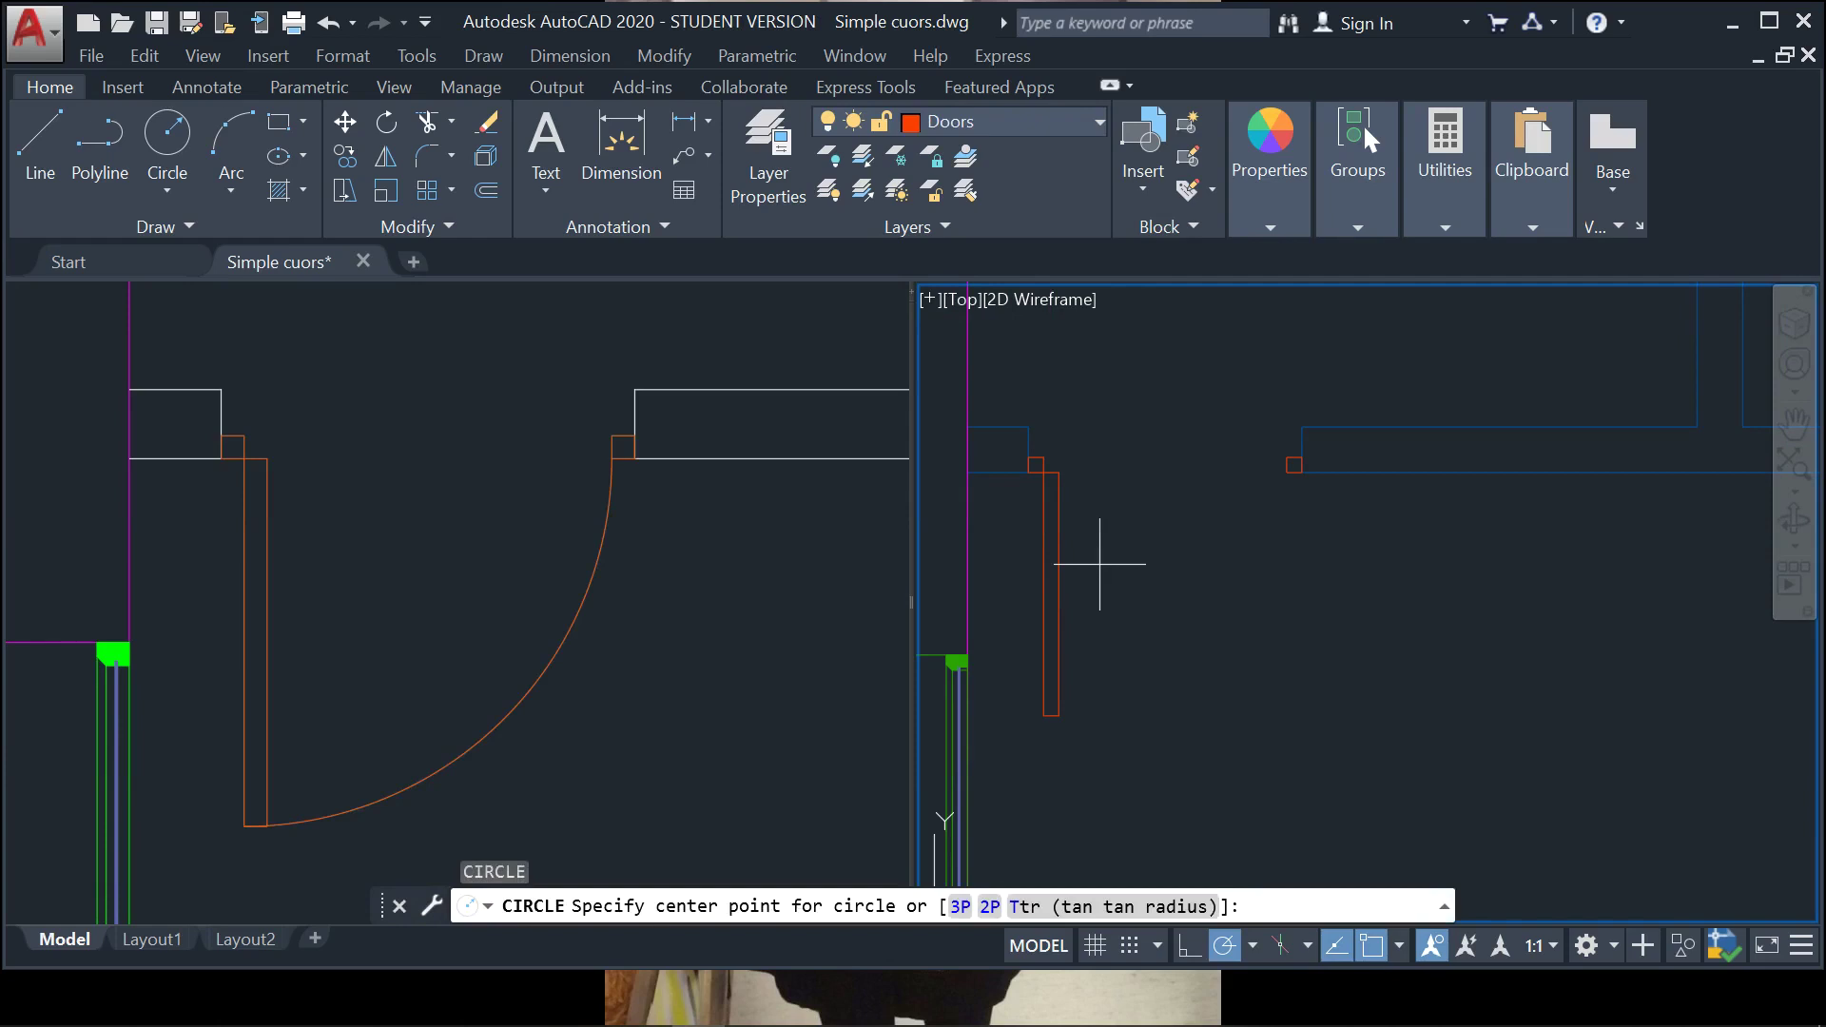
scroll(1008, 487, "up", 1)
scroll(1026, 480, "up", 1)
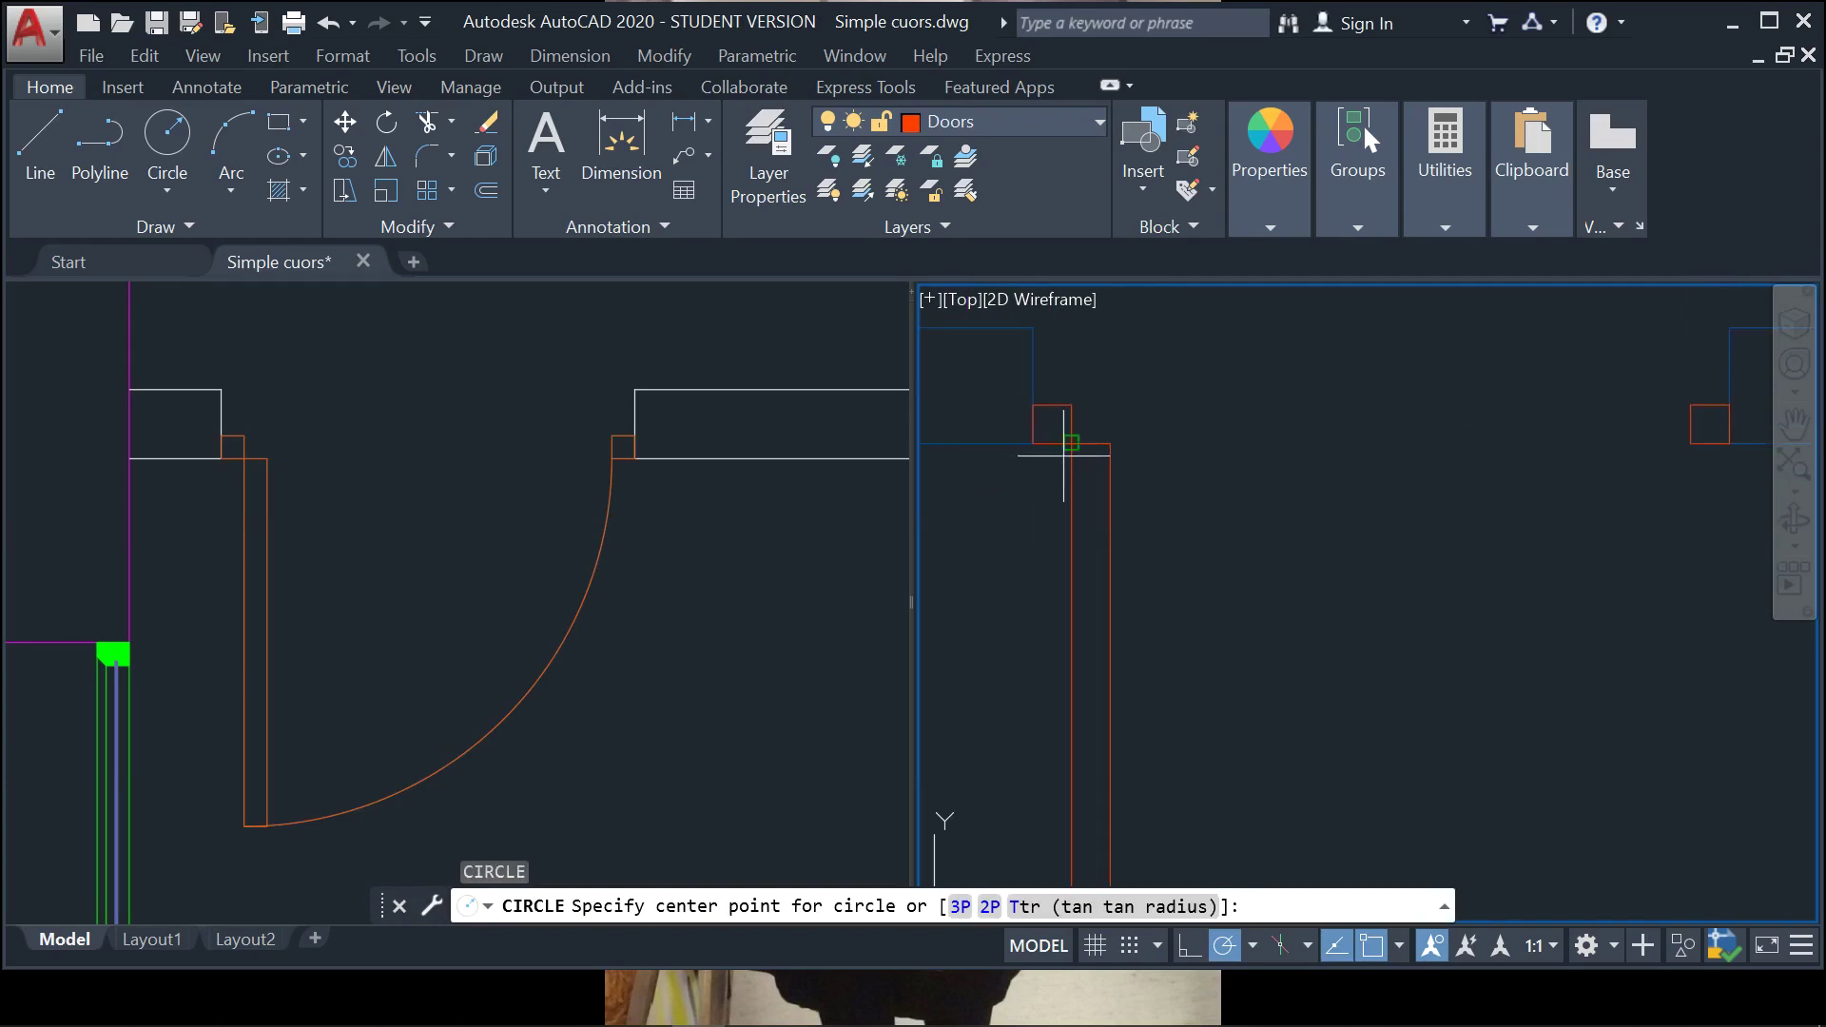
left_click(1071, 443)
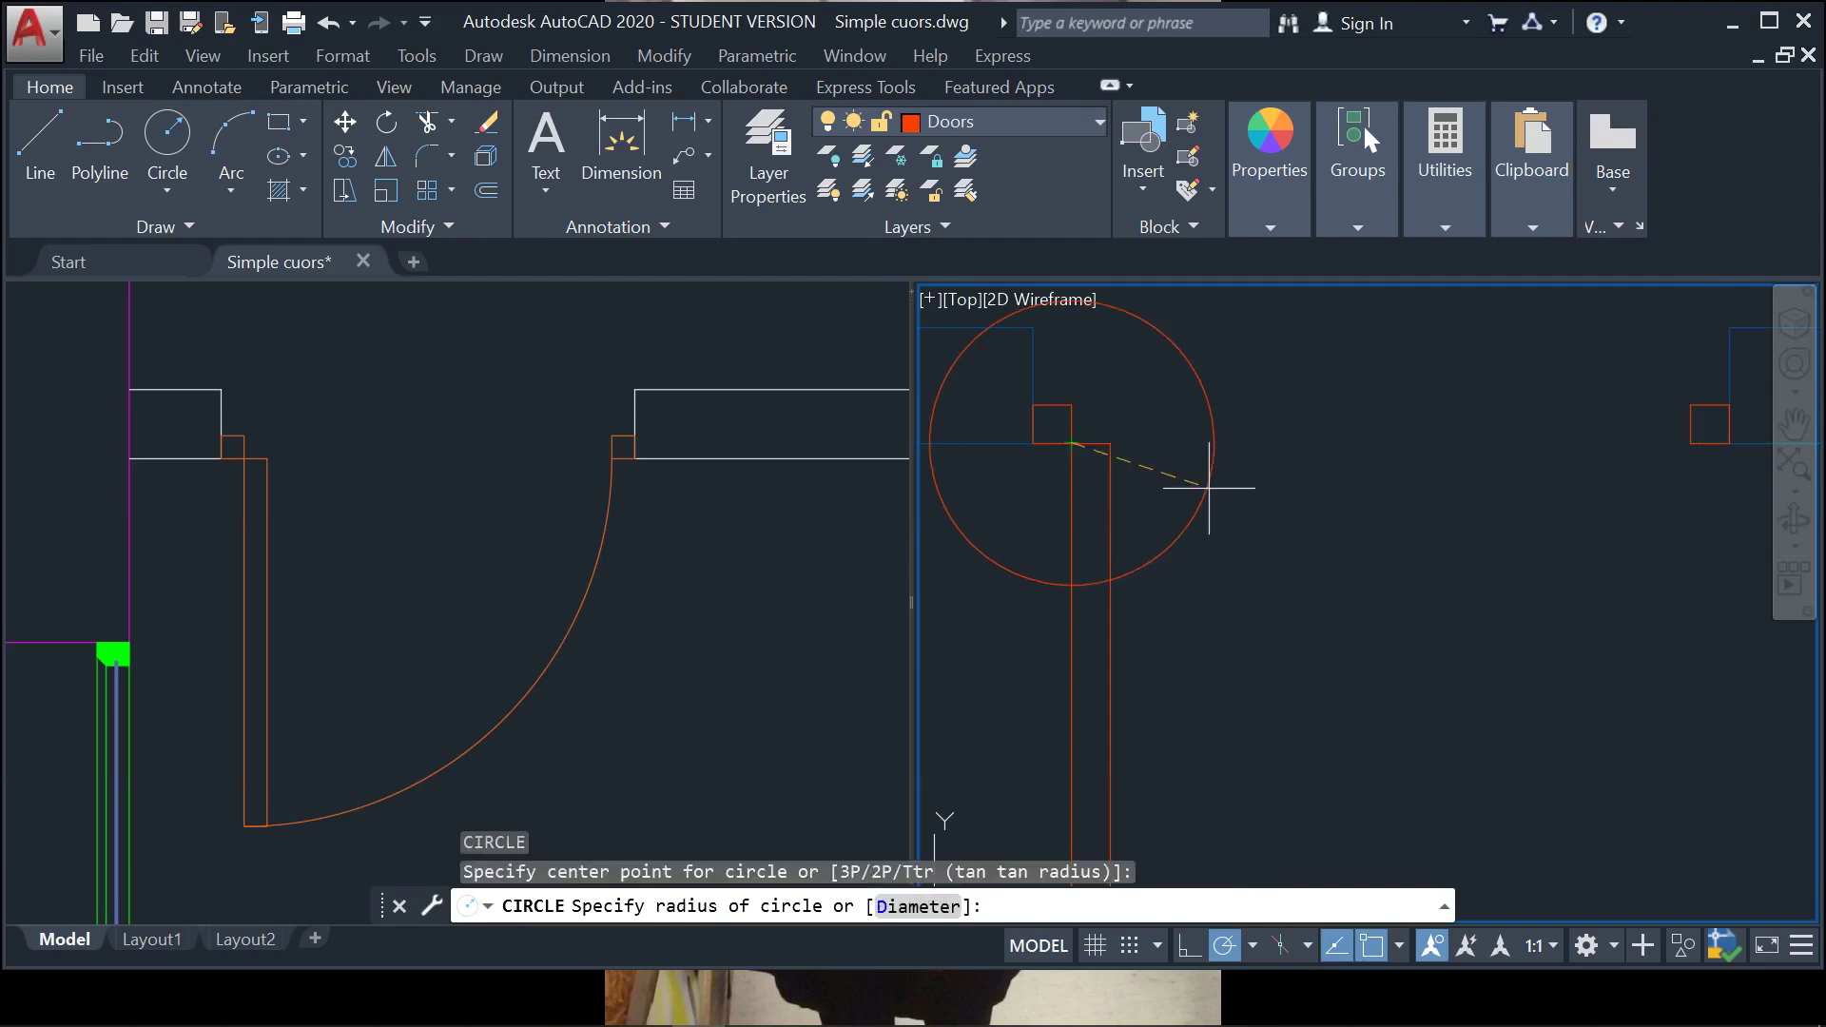
scroll(1209, 487, "down", 2)
scroll(1198, 504, "down", 1)
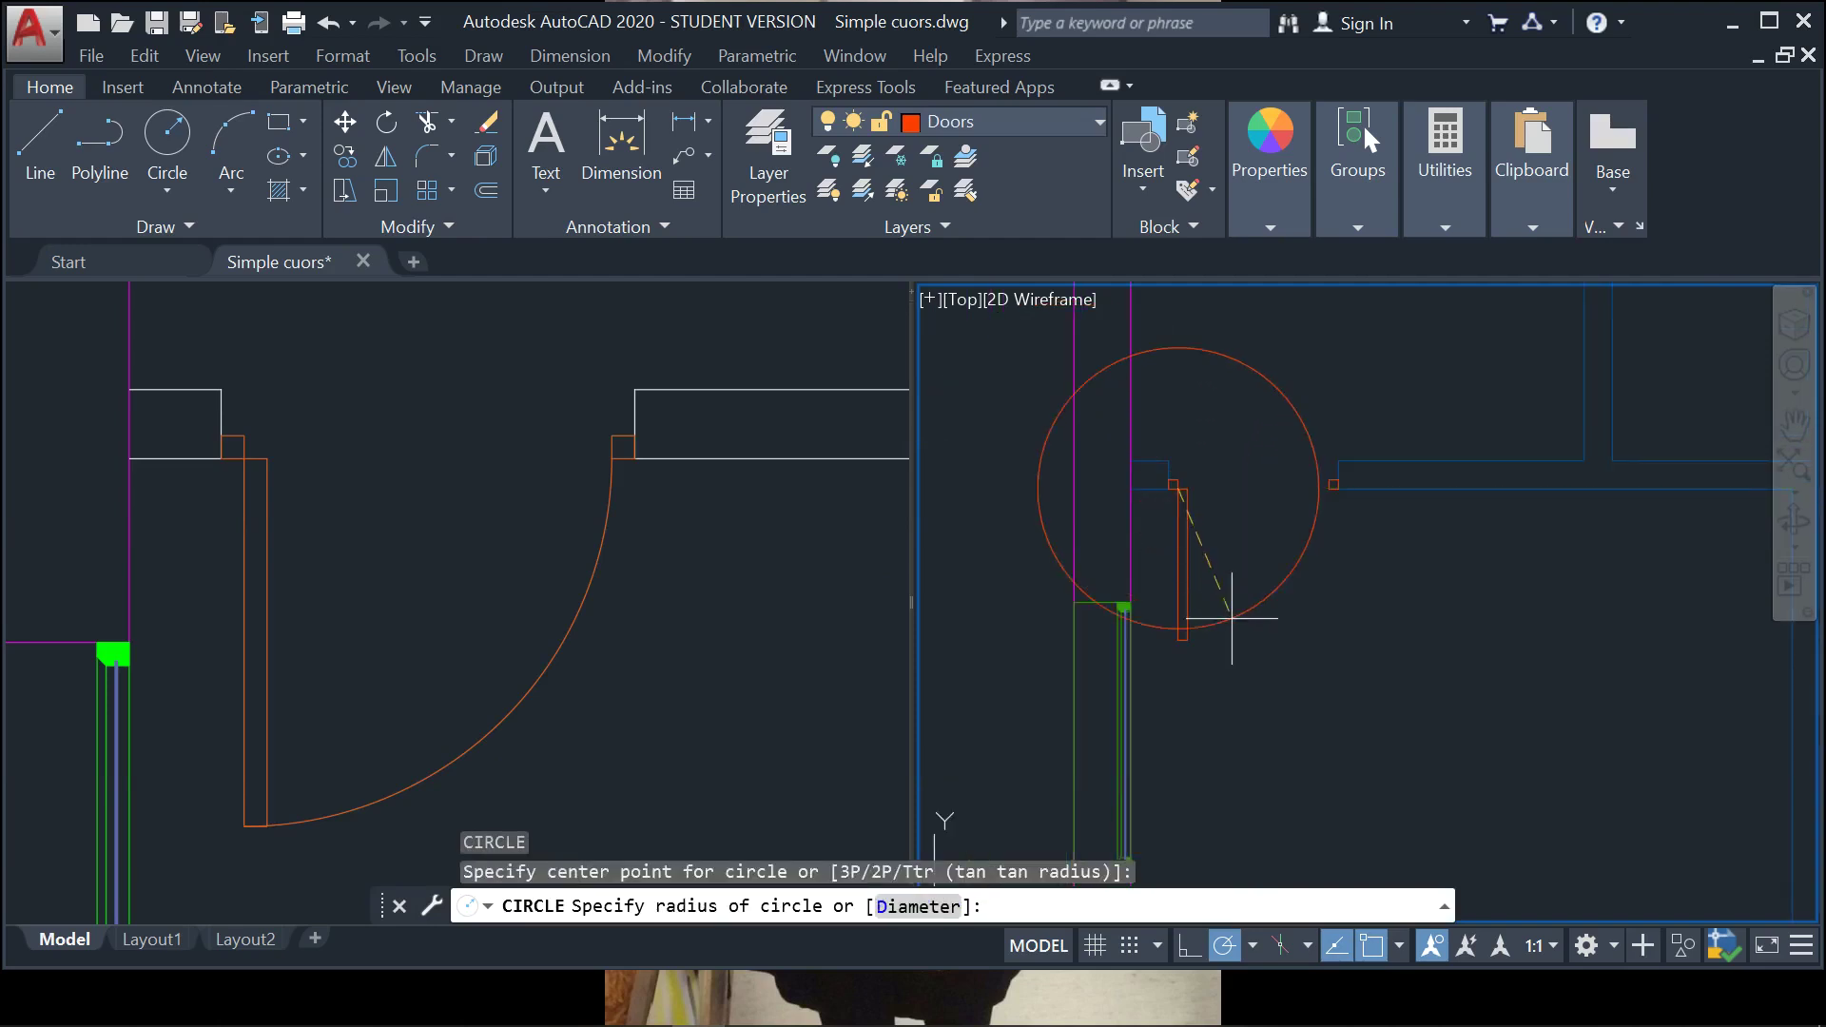
scroll(1193, 639, "up", 2)
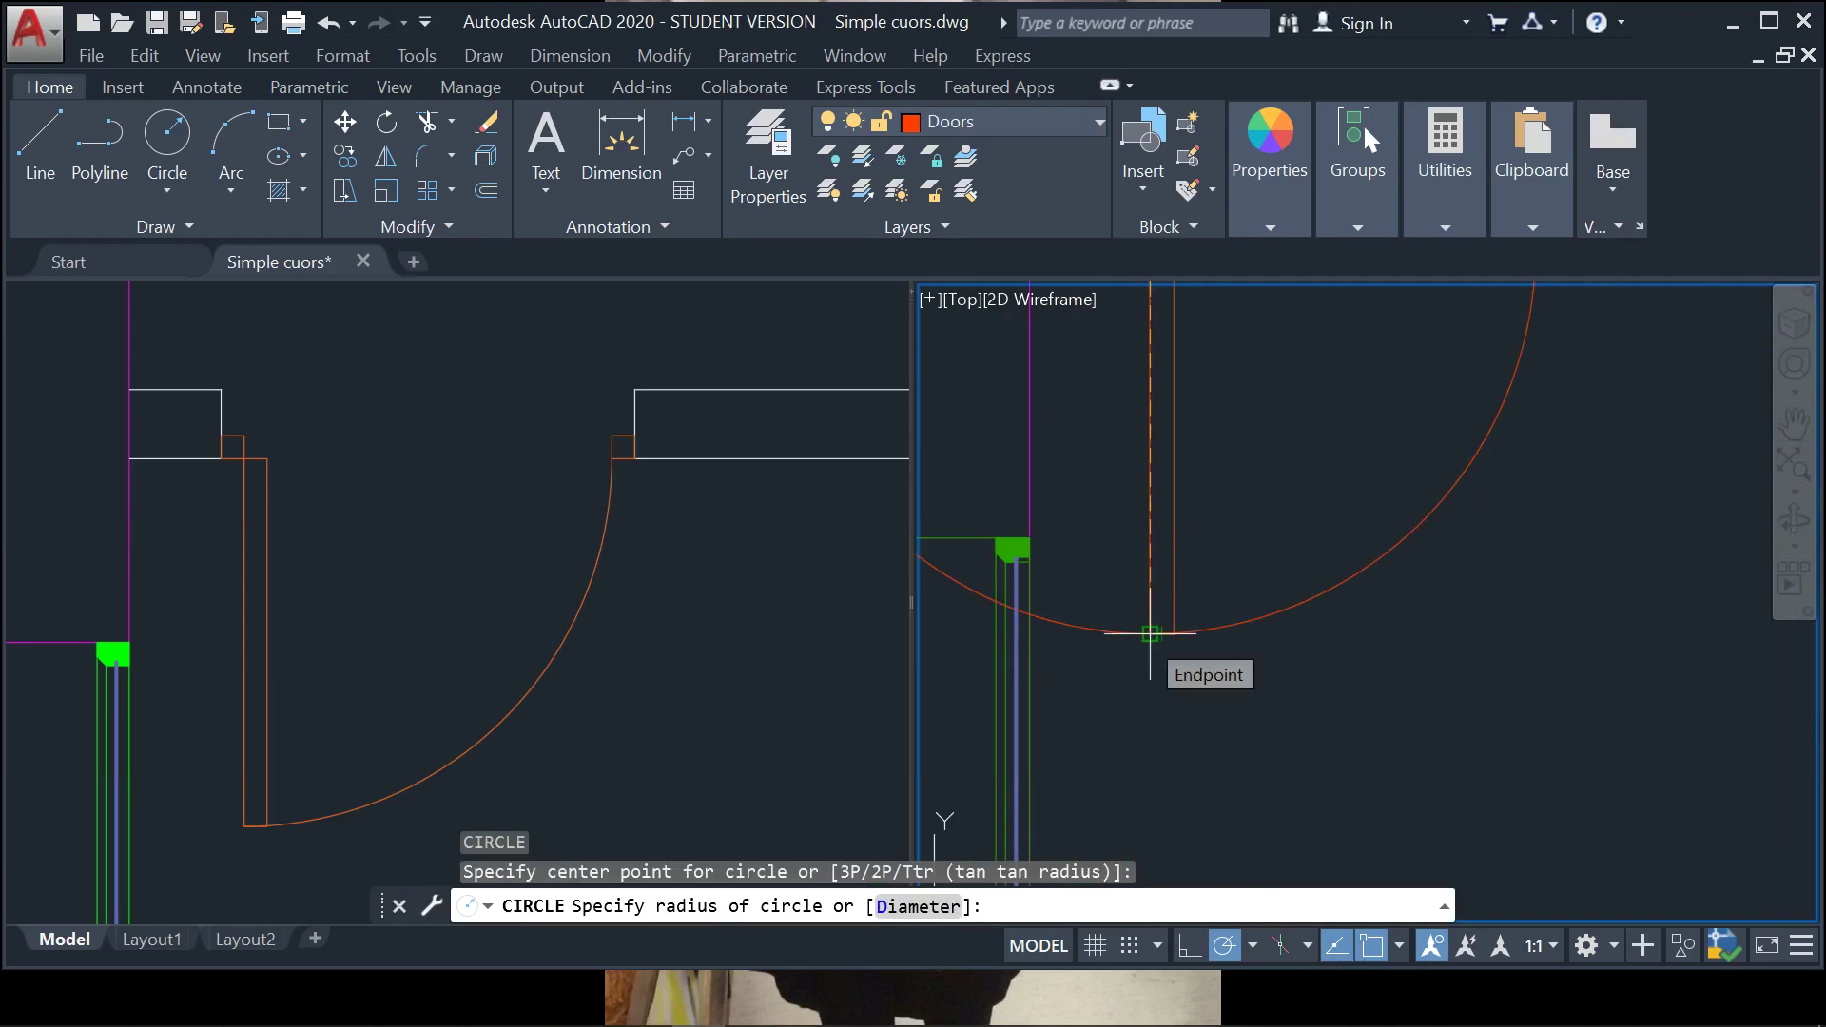
scroll(1190, 635, "down", 2)
scroll(1392, 395, "up", 2)
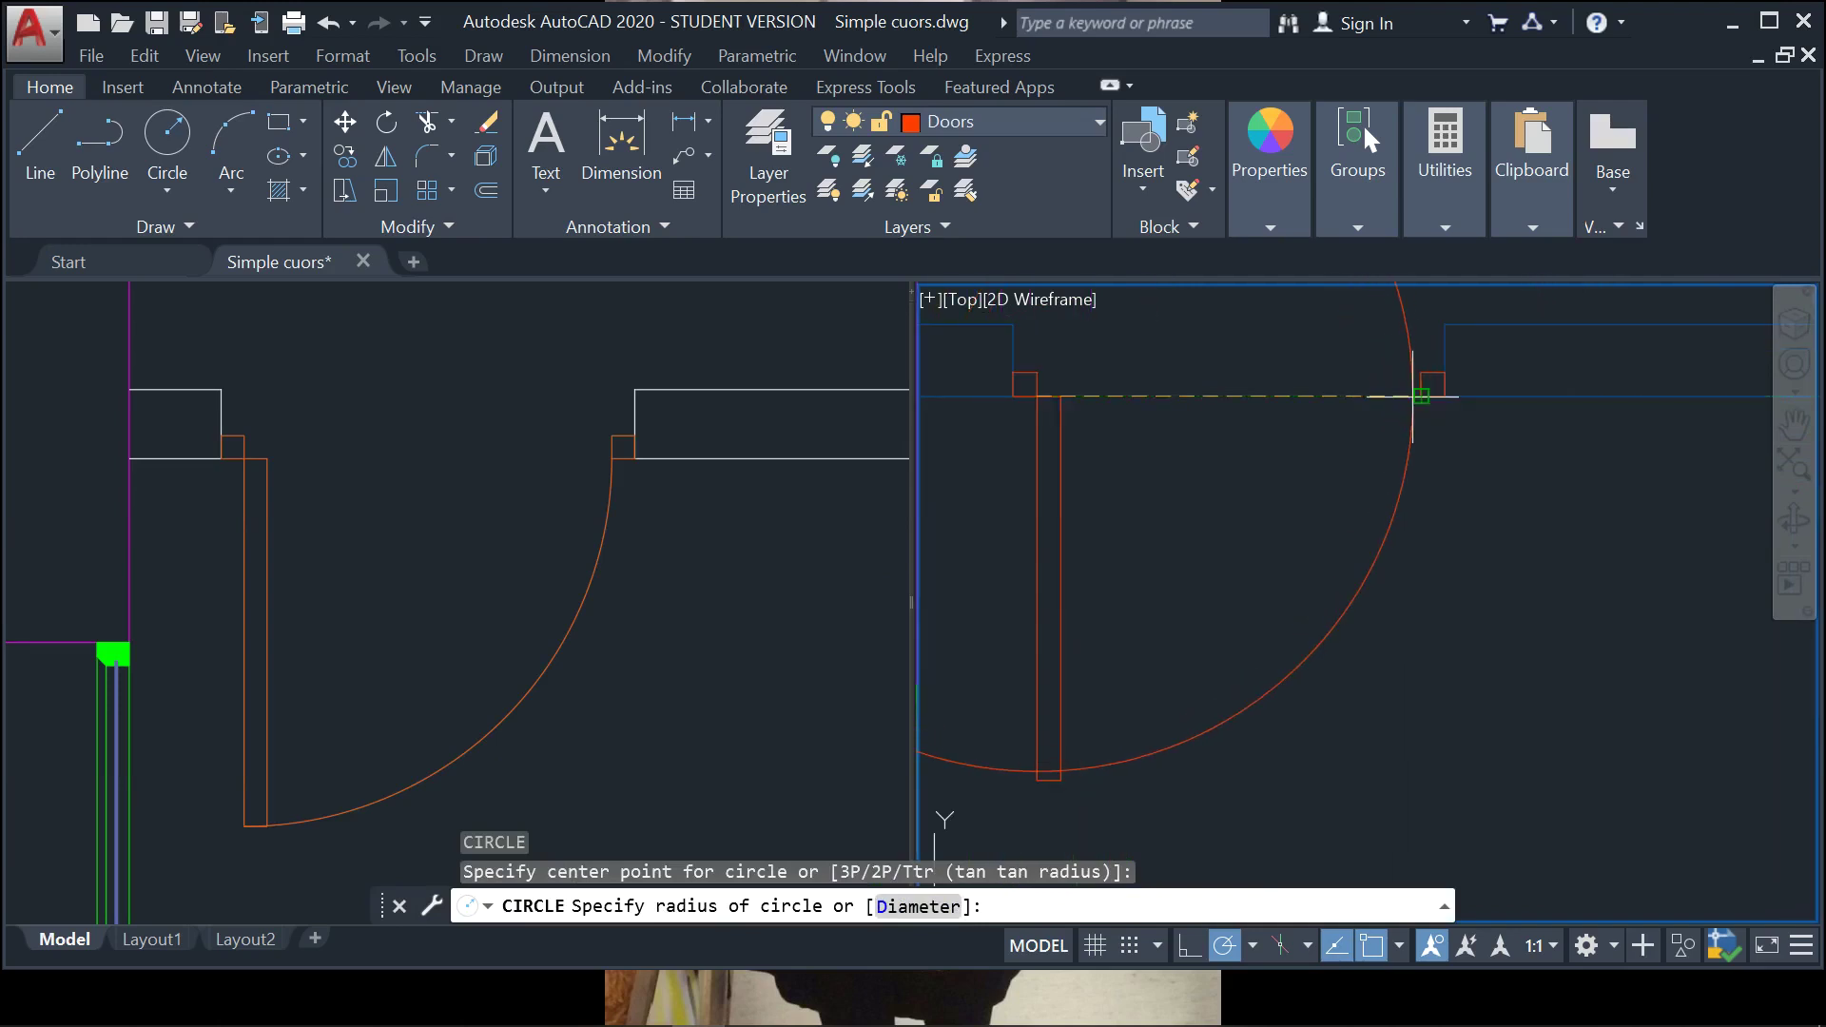
left_click(1418, 396)
scroll(1402, 515, "down", 1)
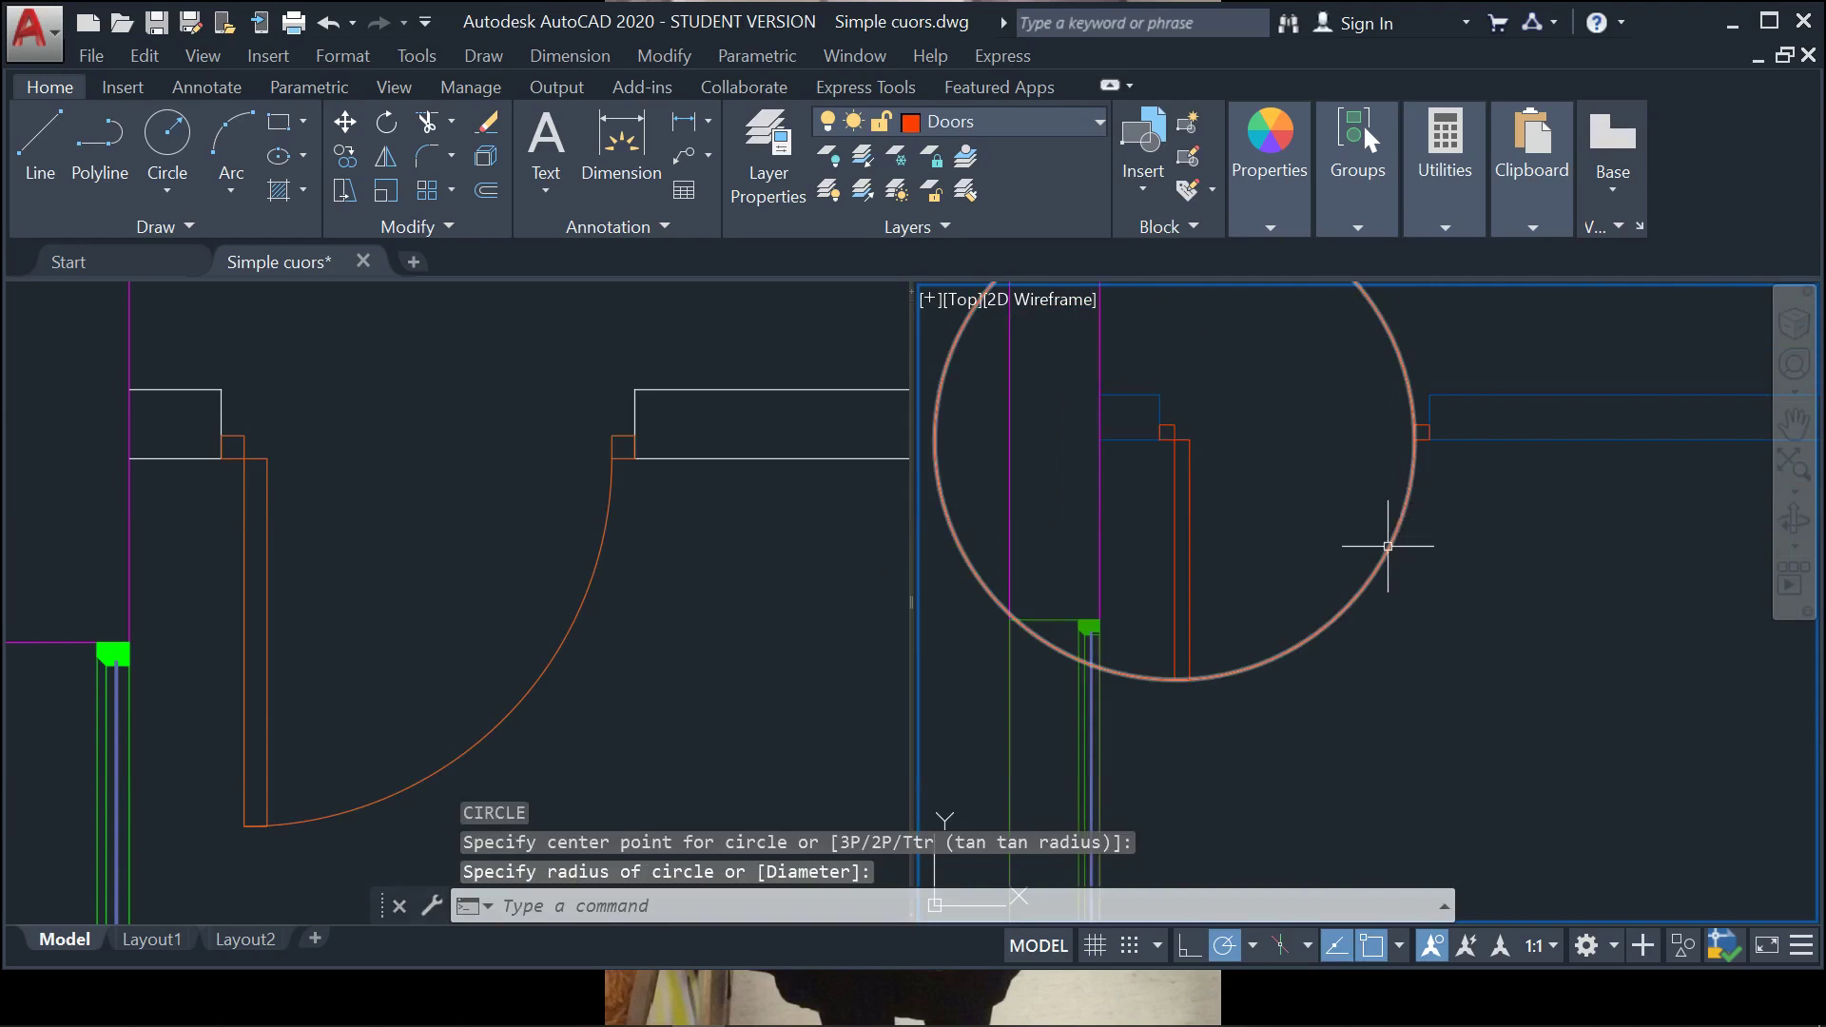
scroll(1130, 685, "up", 1)
scroll(1171, 665, "up", 1)
scroll(1326, 617, "up", 1)
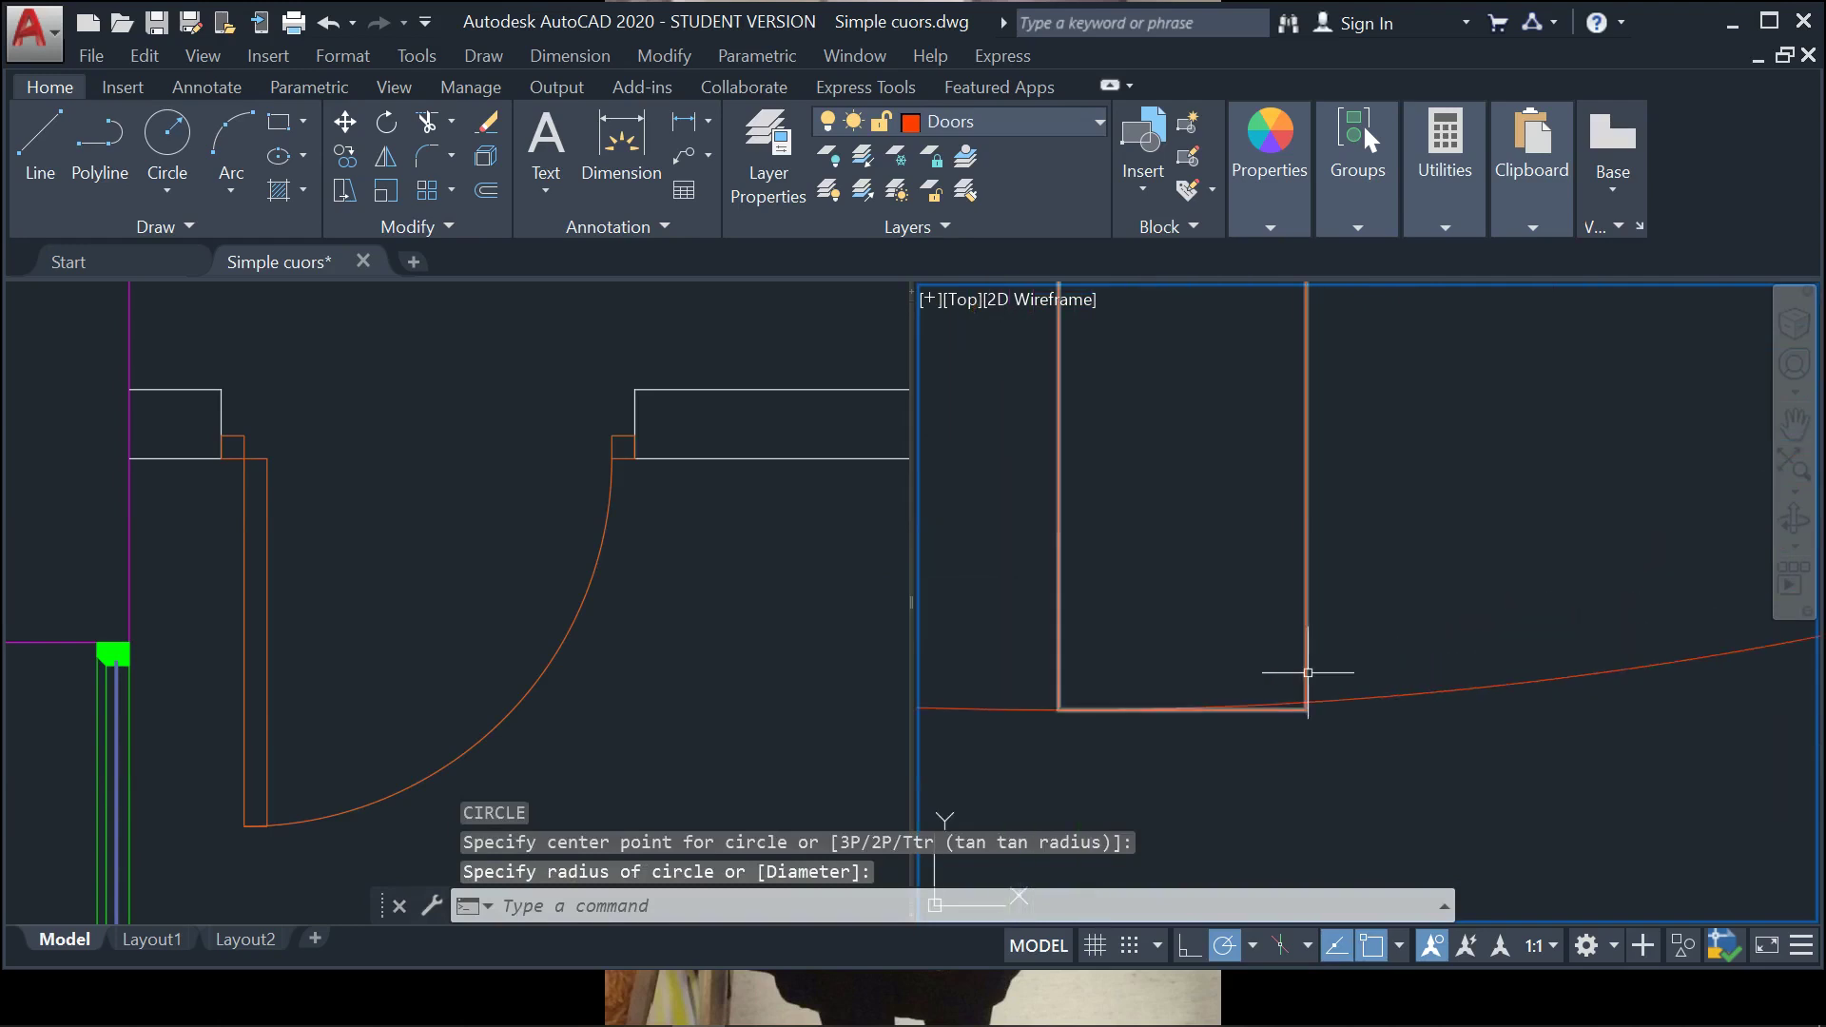
Regenerate the drawing with RE and pan to centre the circle.
type("re")
key("Return")
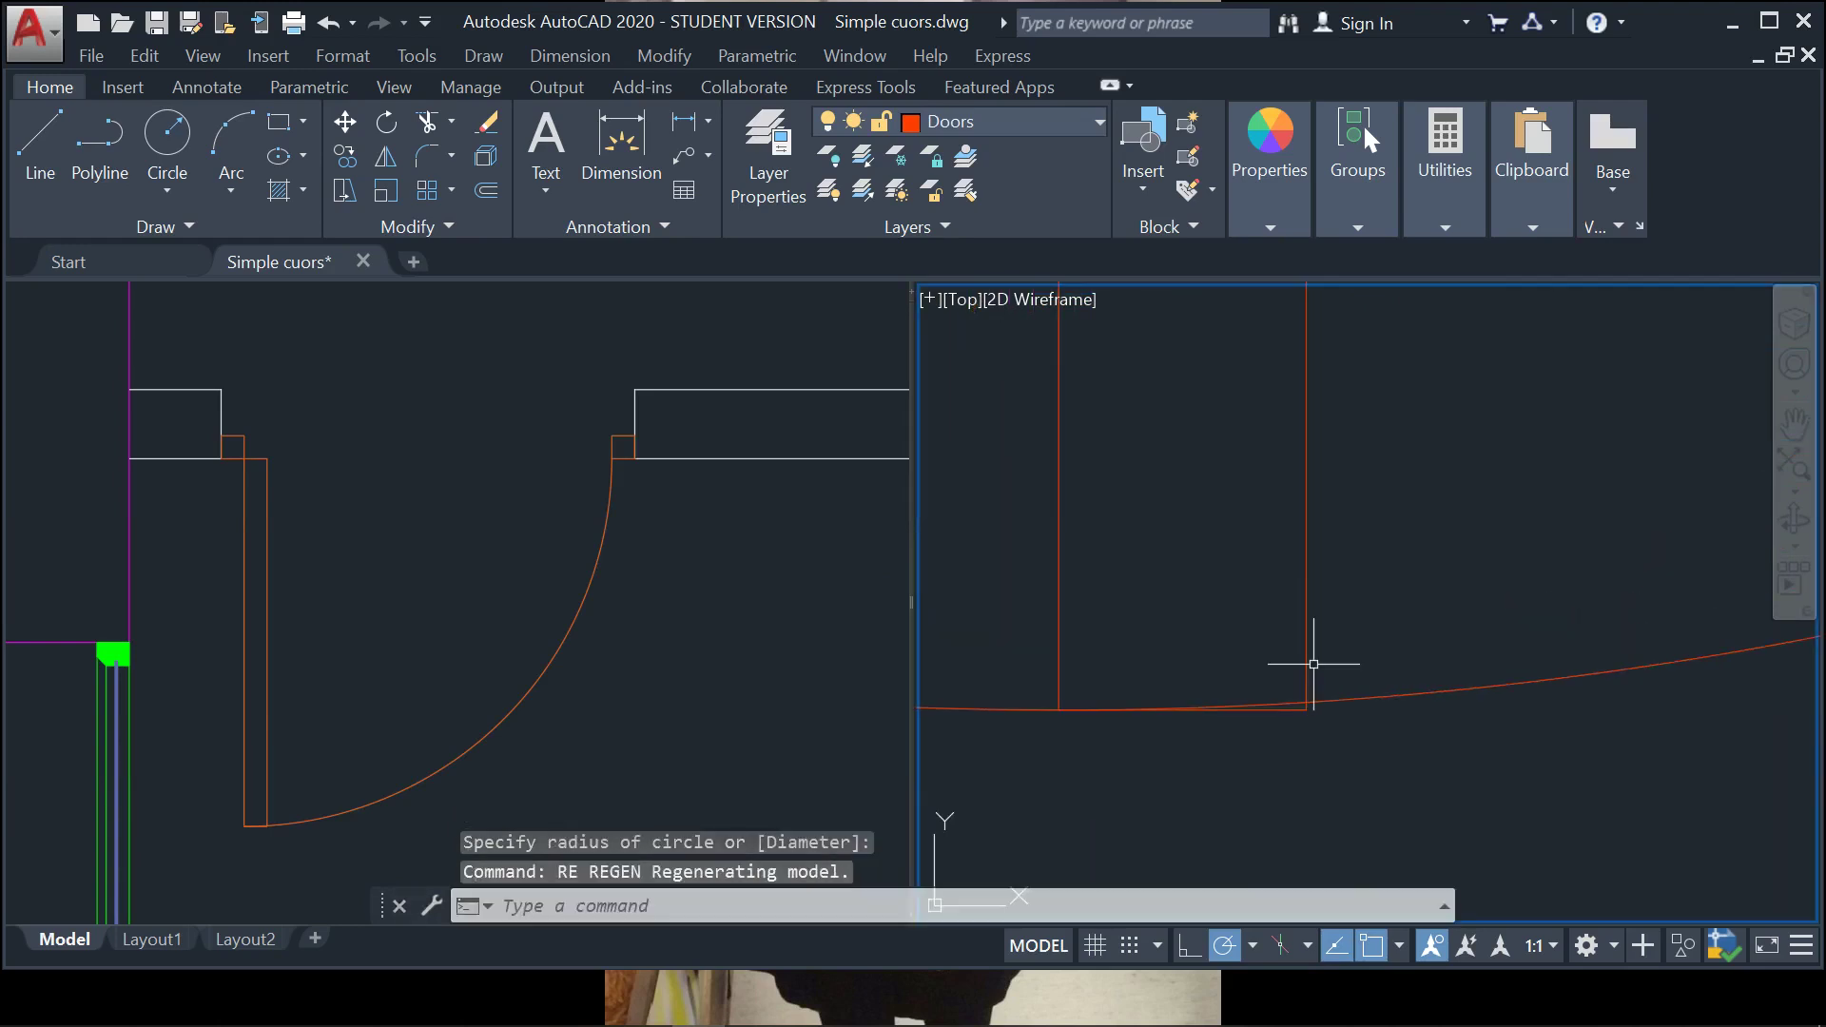
scroll(1333, 685, "down", 1)
scroll(1332, 685, "down", 1)
scroll(1338, 684, "down", 2)
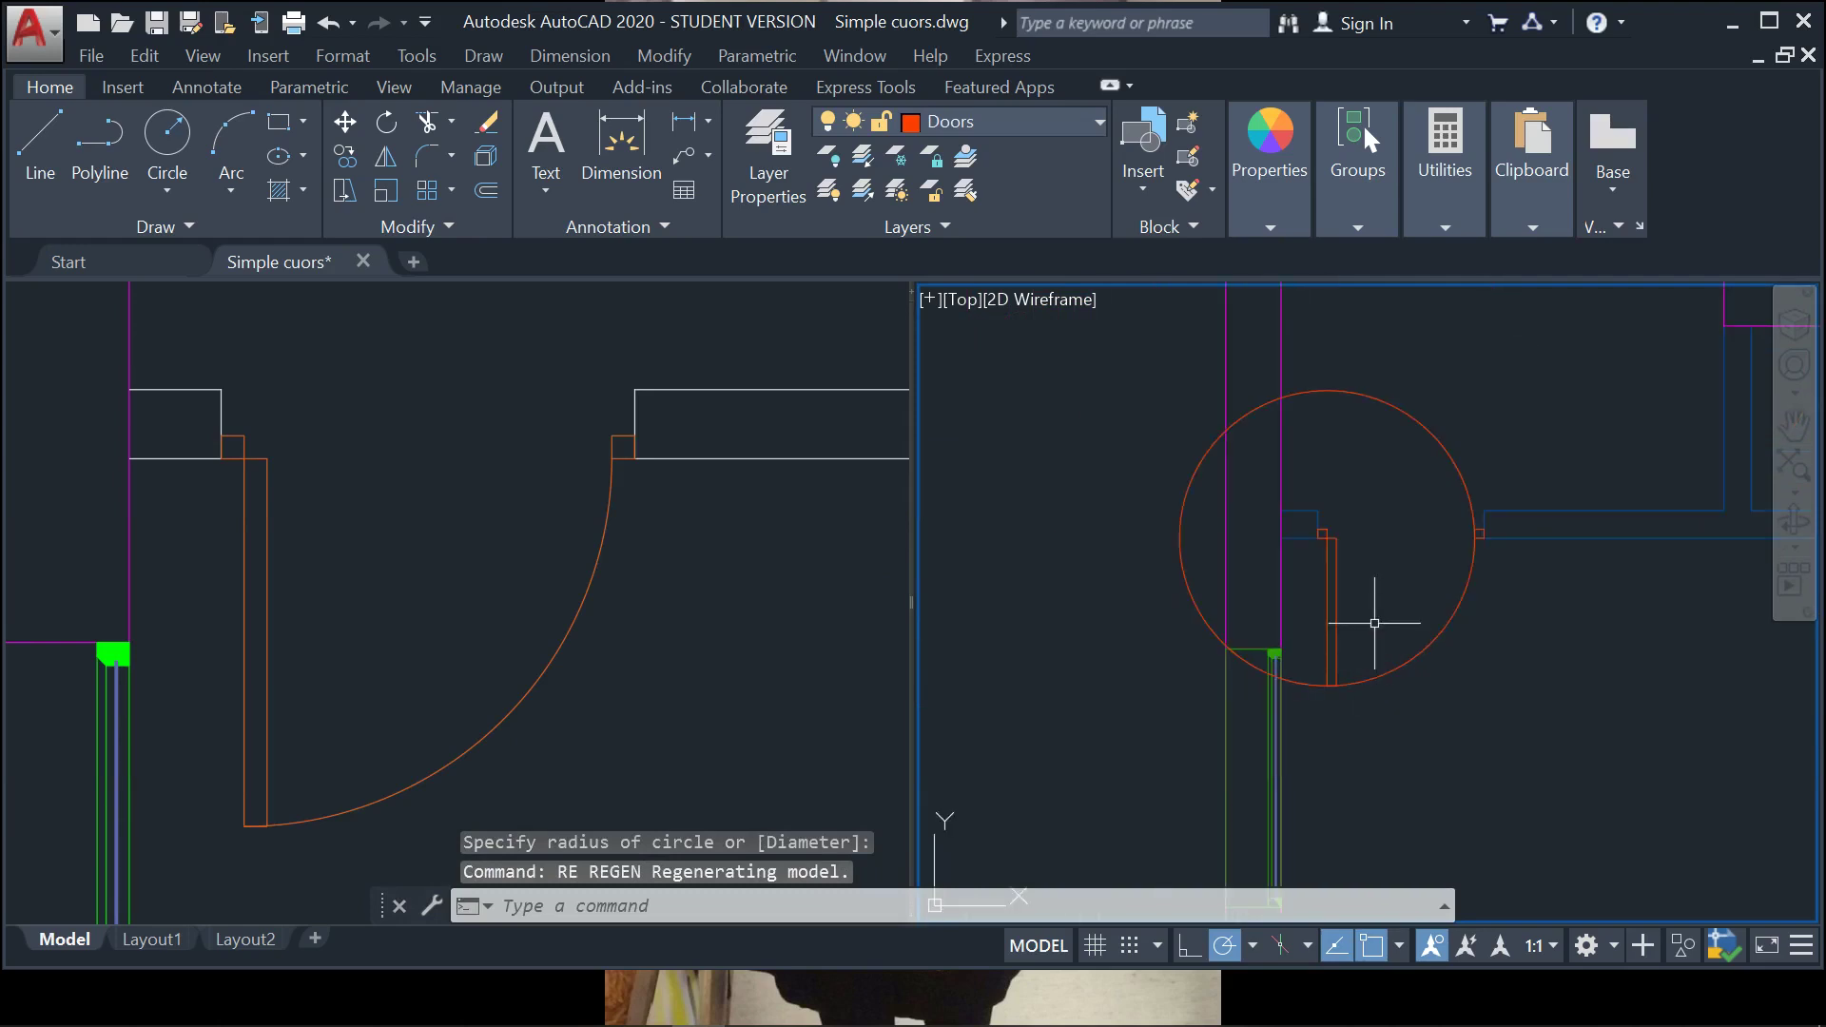
scroll(1378, 619, "up", 1)
scroll(1387, 619, "down", 1)
middle_click_drag(1386, 619, 1319, 621)
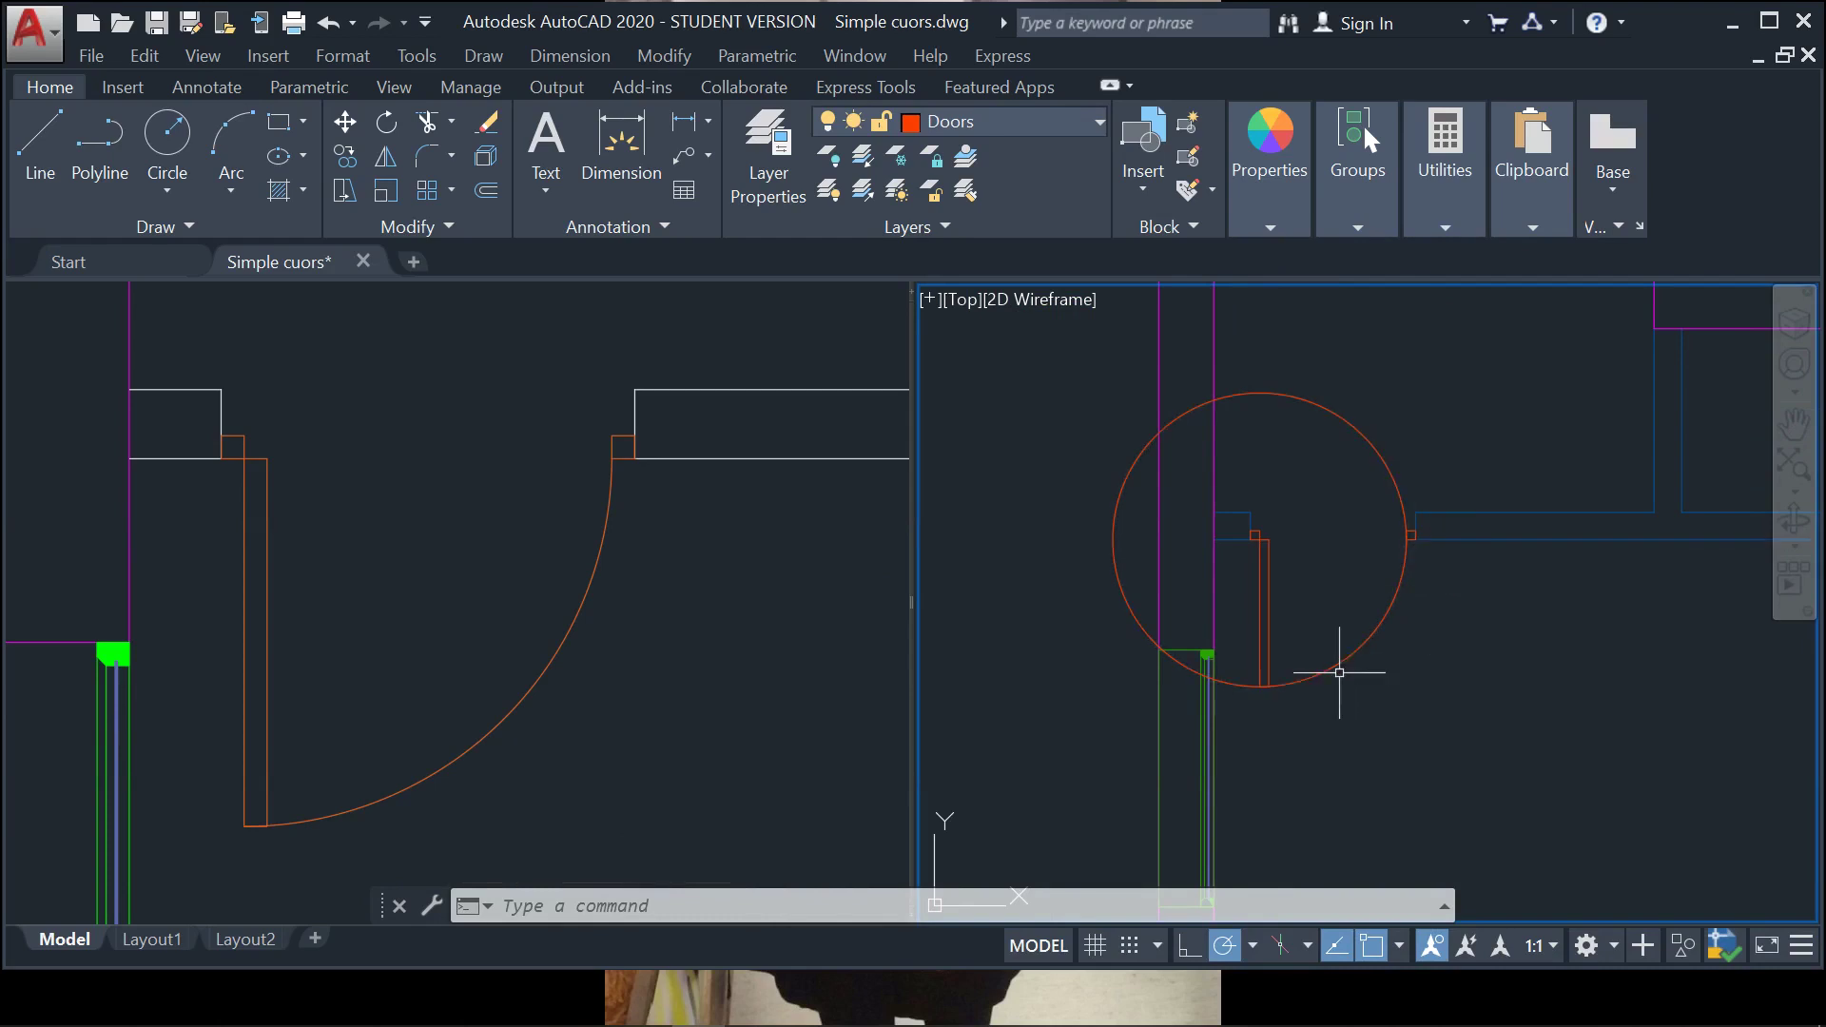
Trim the circle to a quarter-circle swing from the door leaf's tip to the far jamb.
type("t")
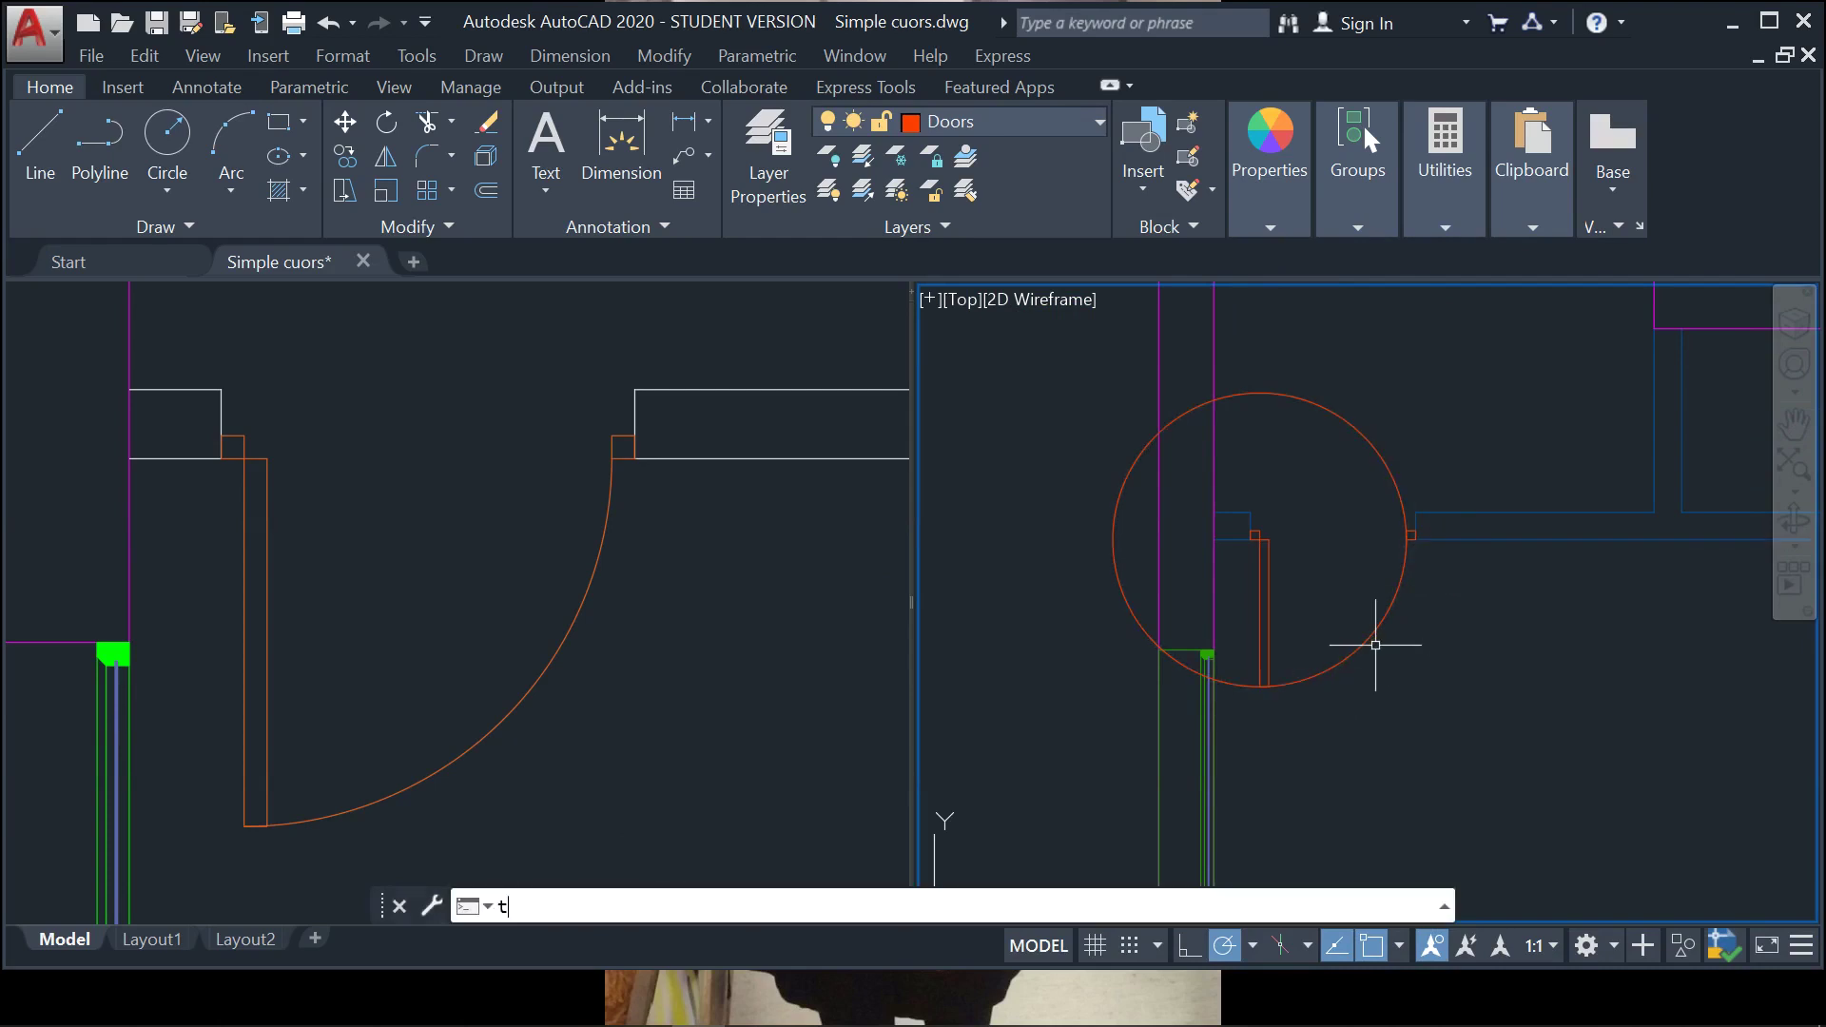
type("r")
key("Return")
key("Return")
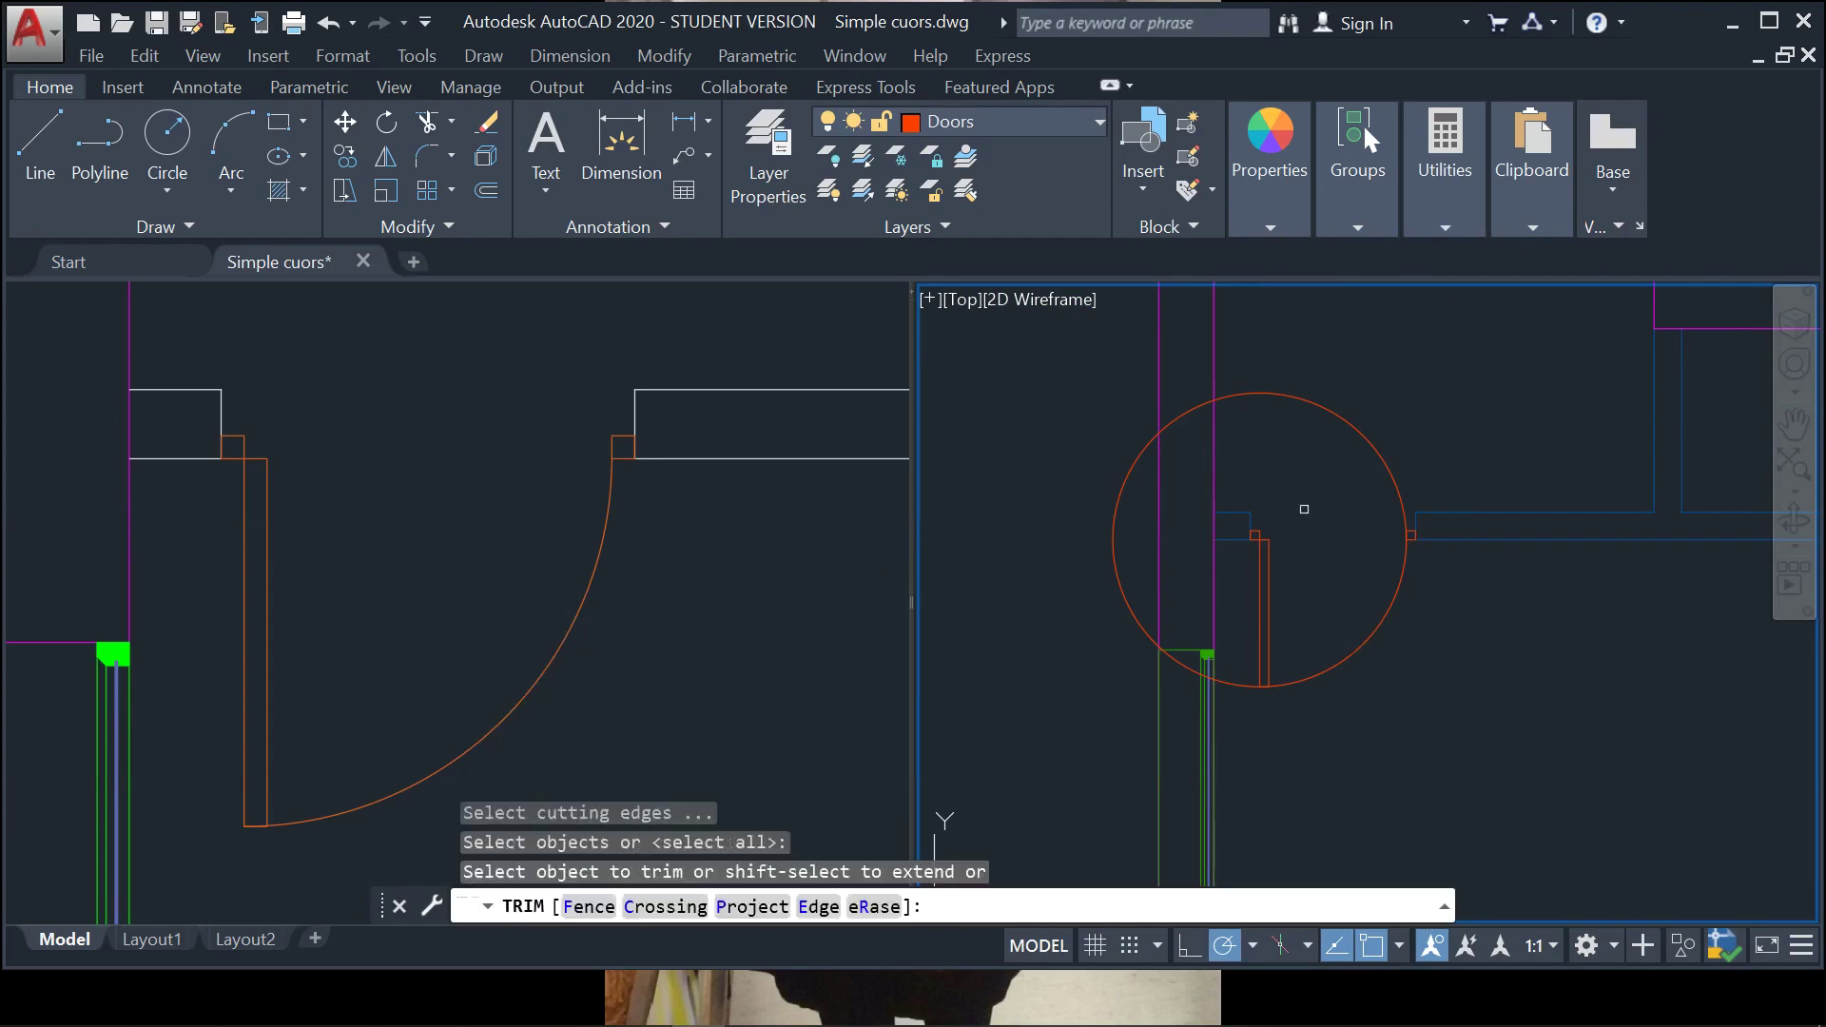
left_click(1397, 490)
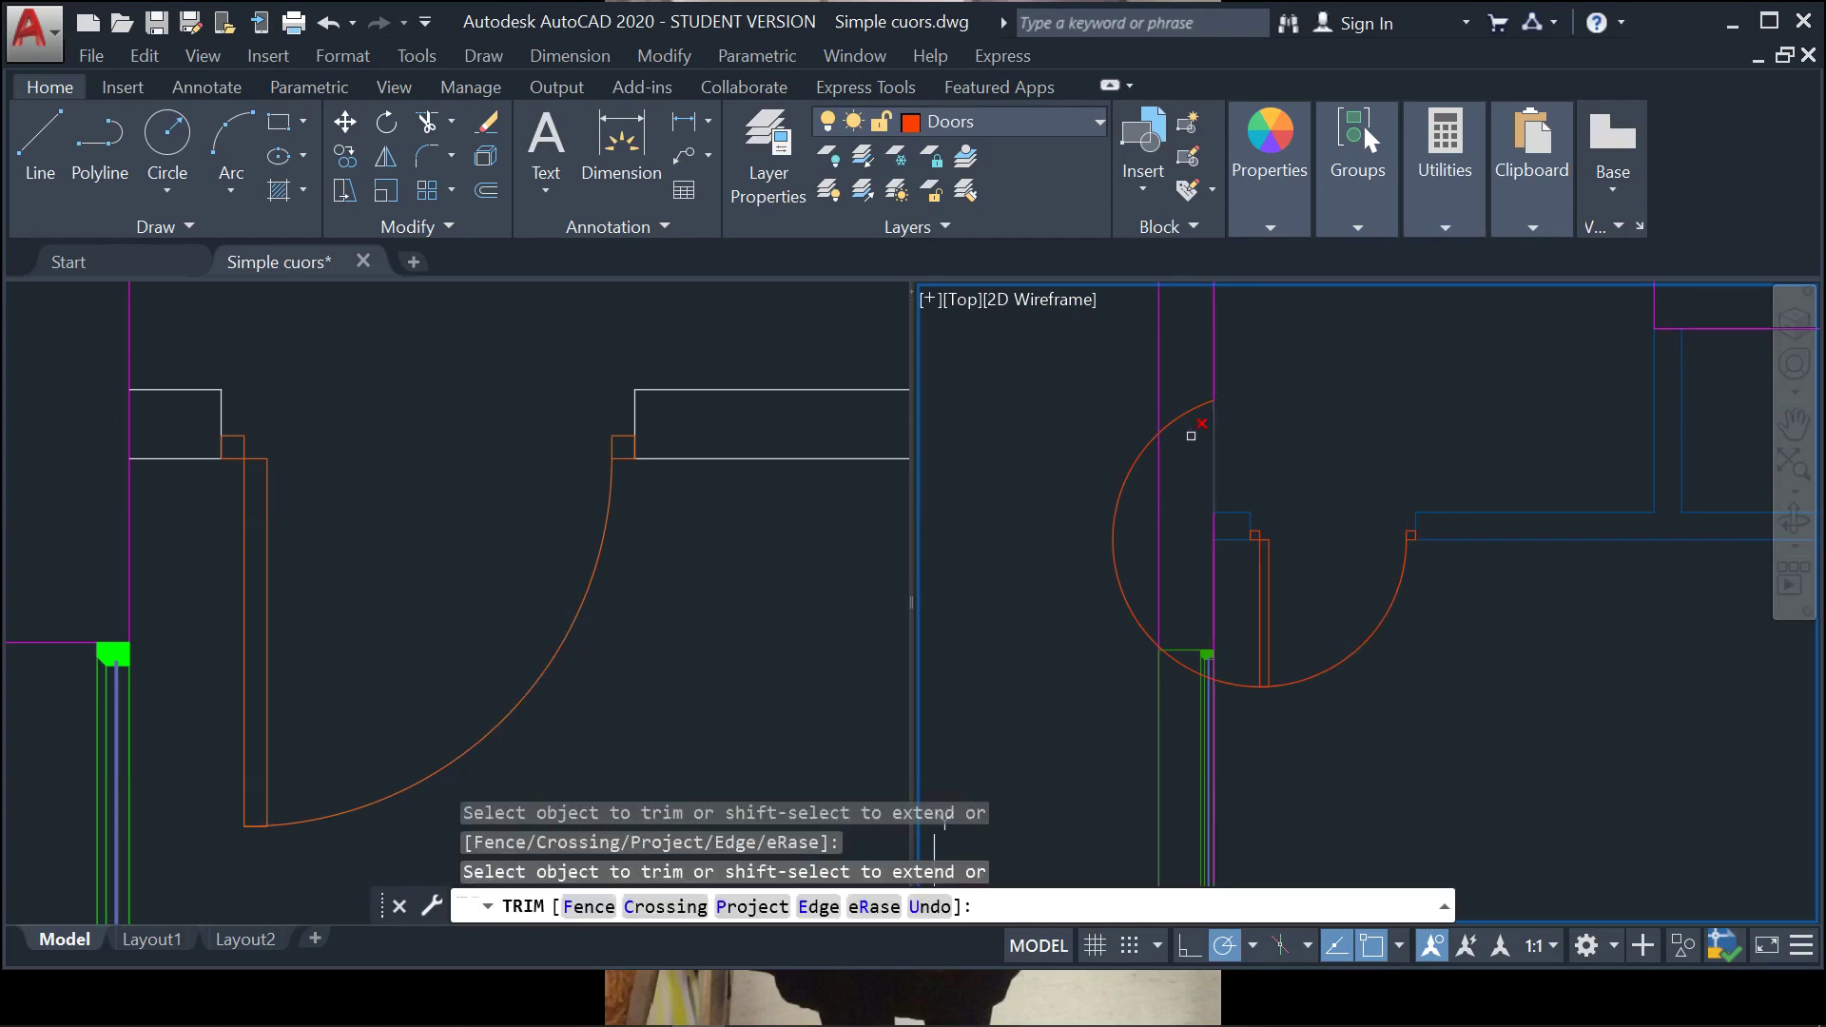
left_click(1118, 497)
left_click(1156, 676)
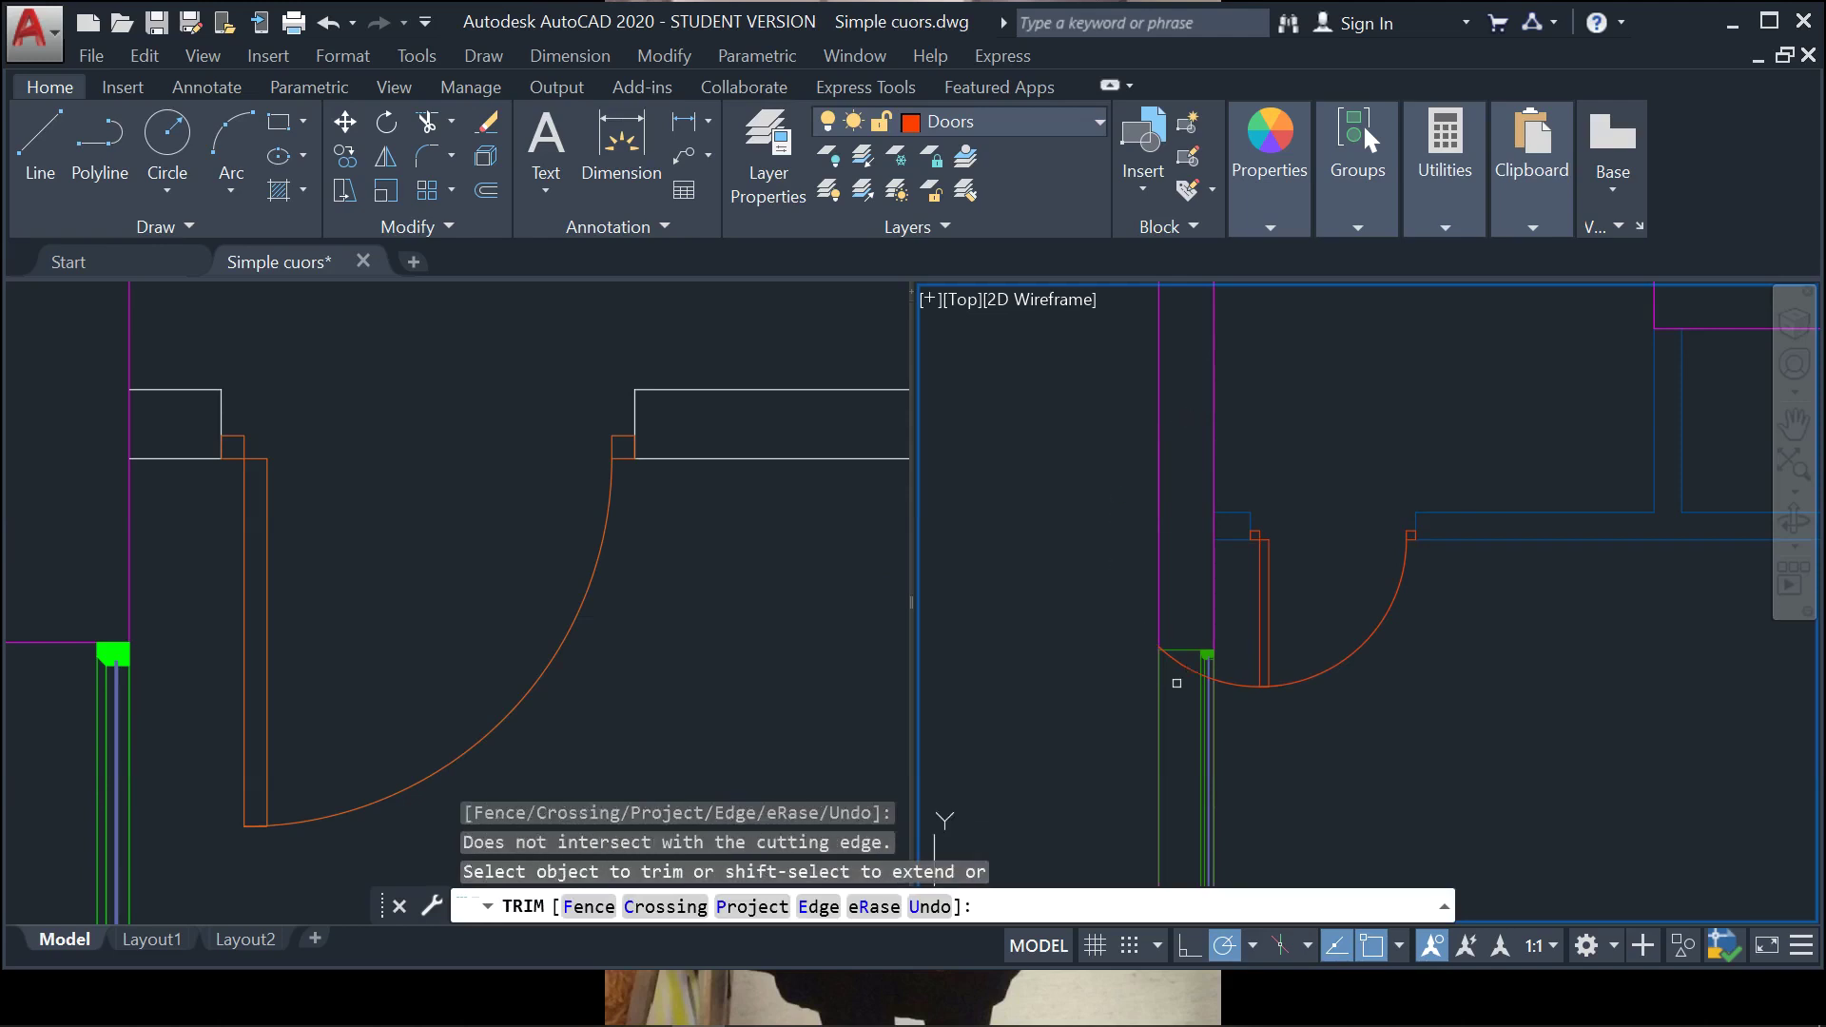
left_click(1187, 668)
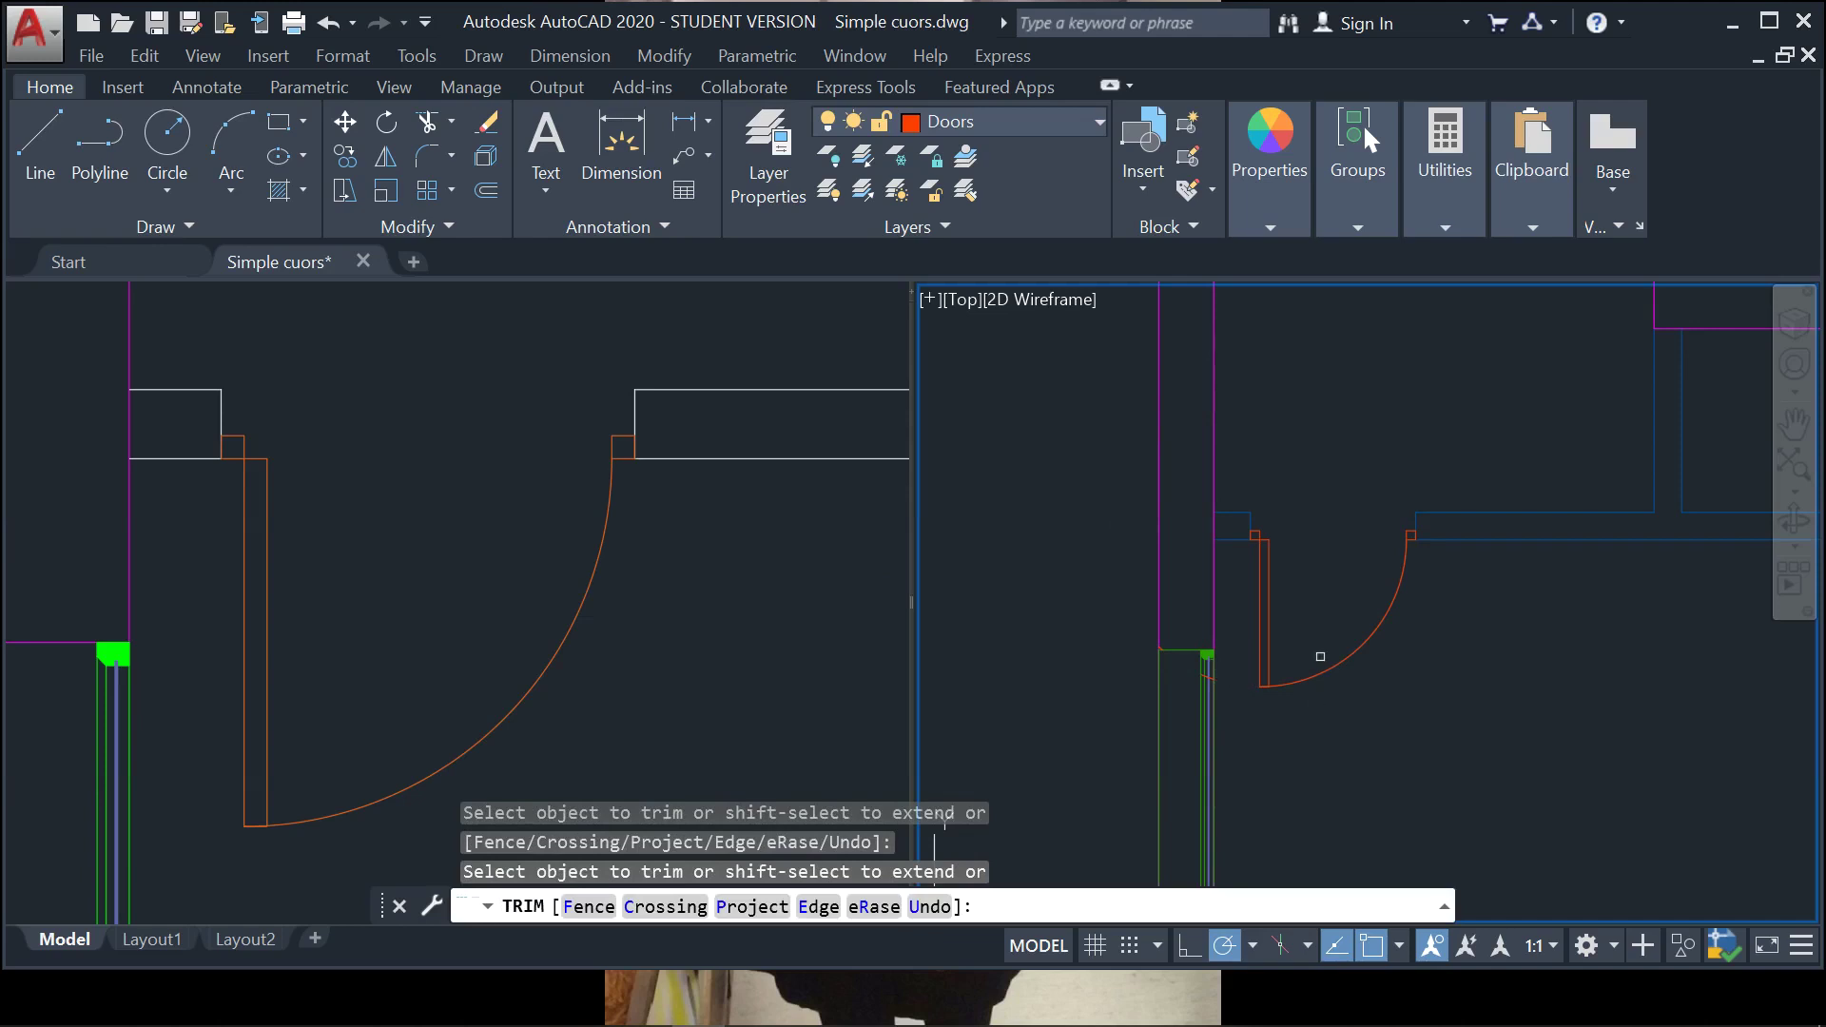
key("Escape")
scroll(1375, 655, "up", 4)
scroll(1375, 655, "down", 2)
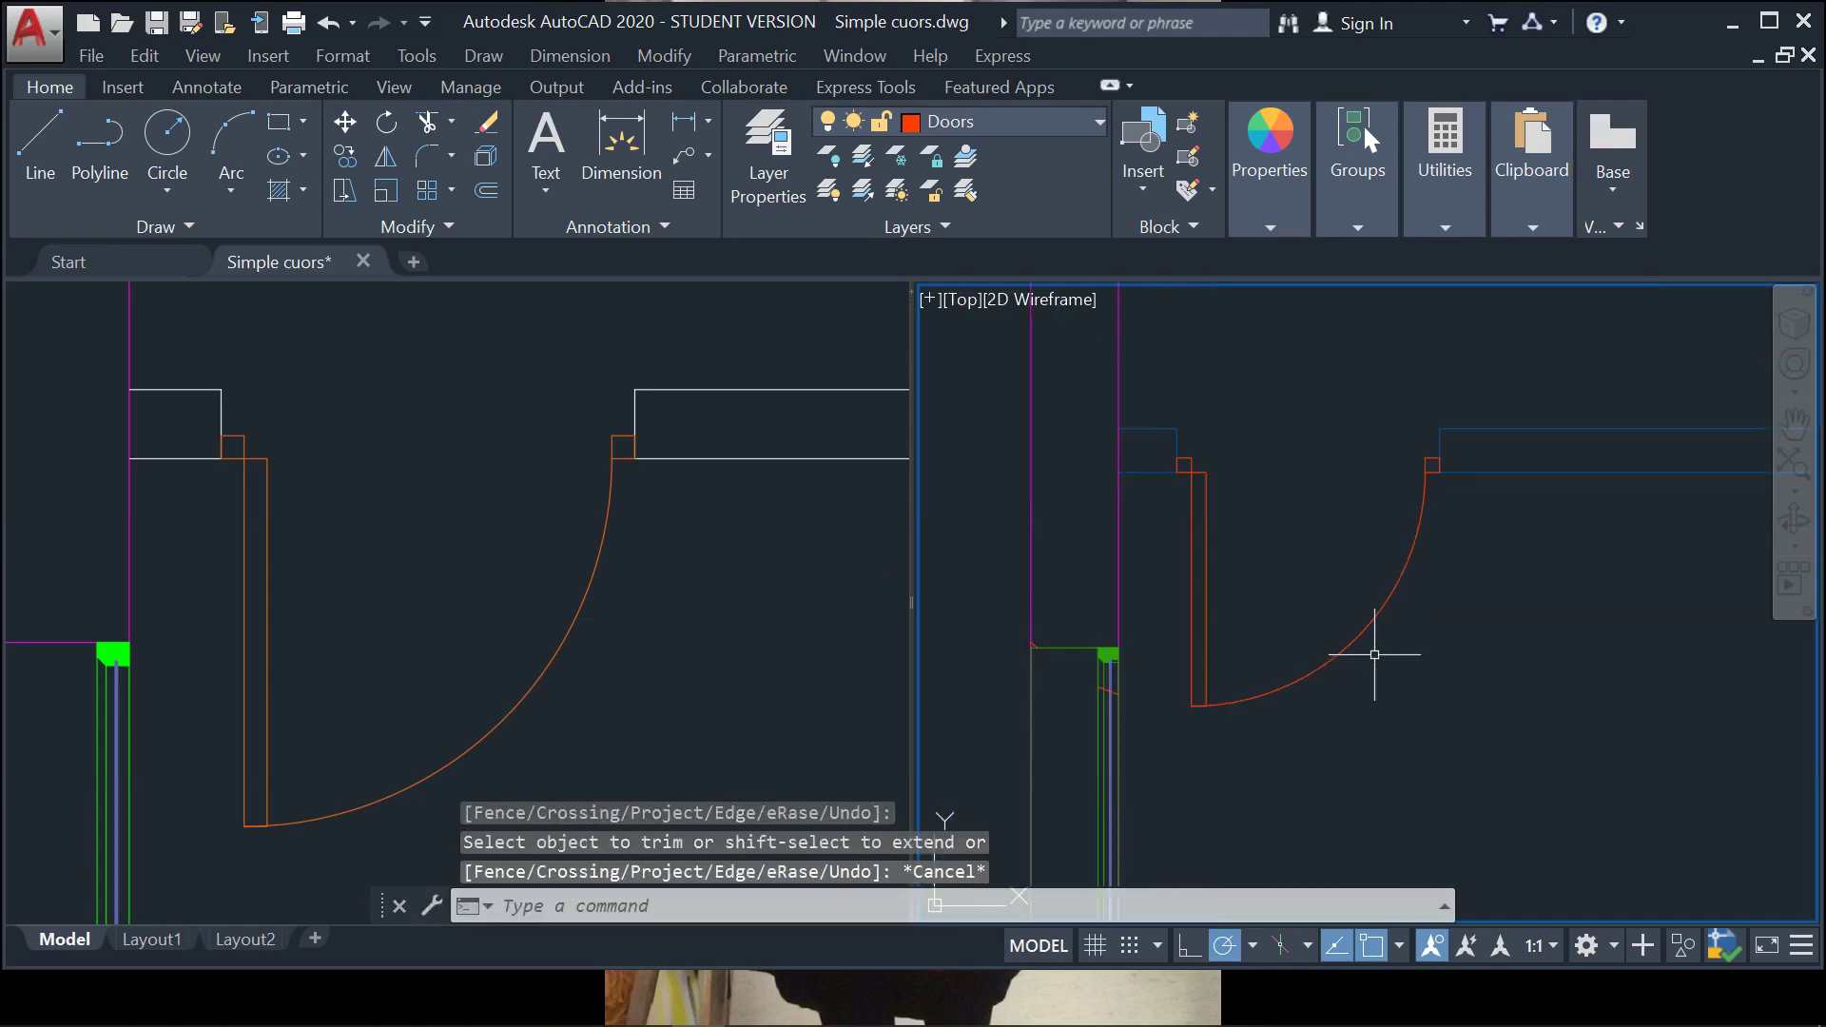
left_click(1441, 577)
Window-select the trimmed swing arc and erase it with E.
left_click(1301, 635)
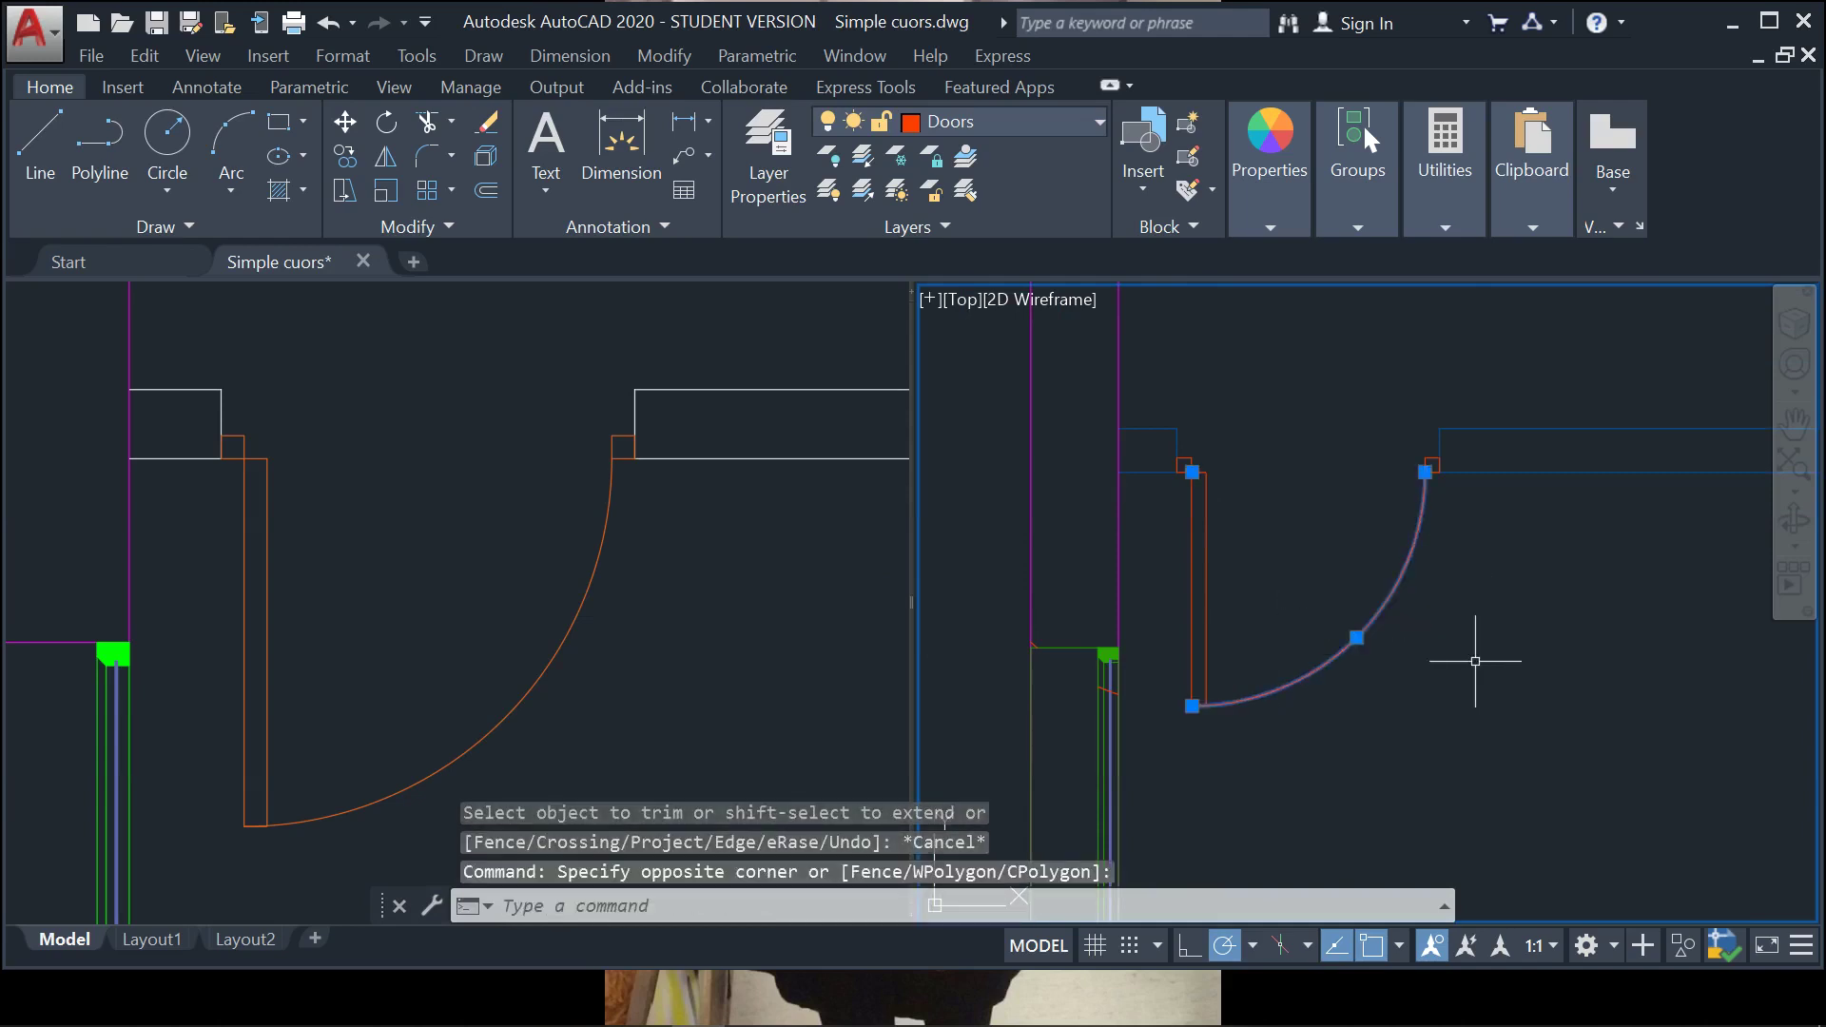
scroll(1220, 459, "up", 2)
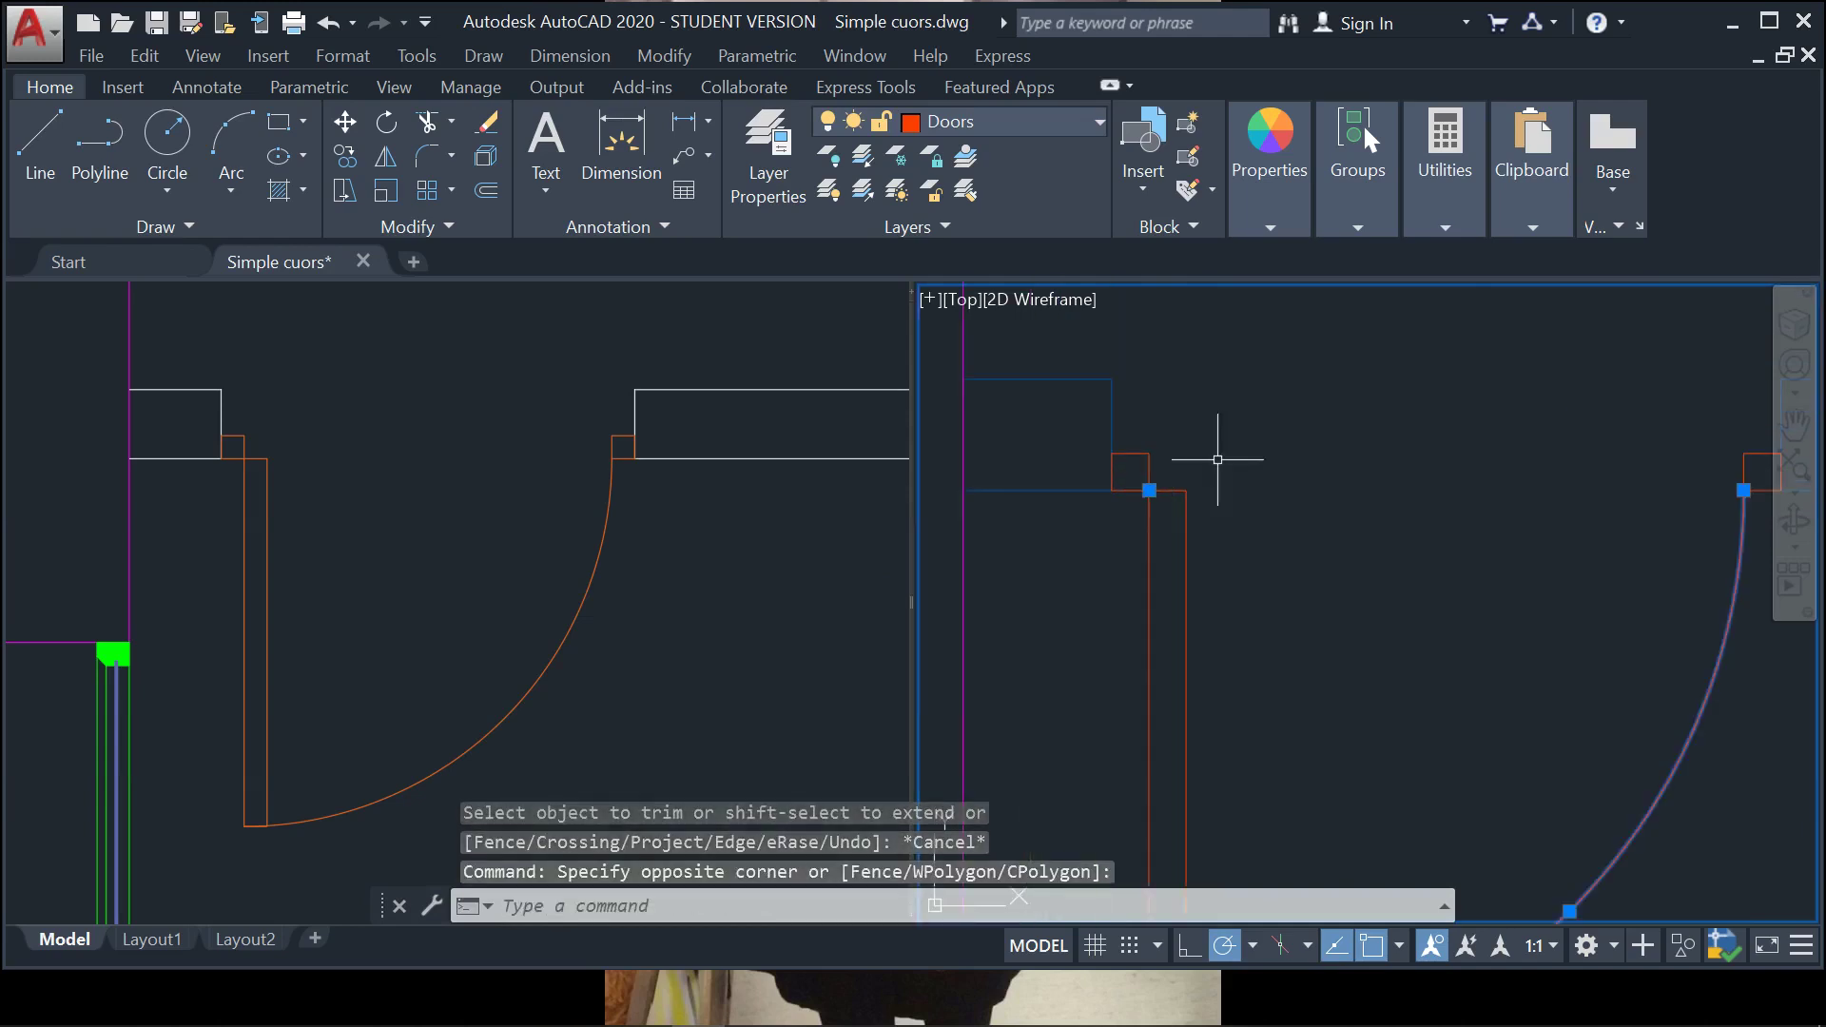
scroll(1151, 480, "up", 2)
scroll(1163, 481, "down", 2)
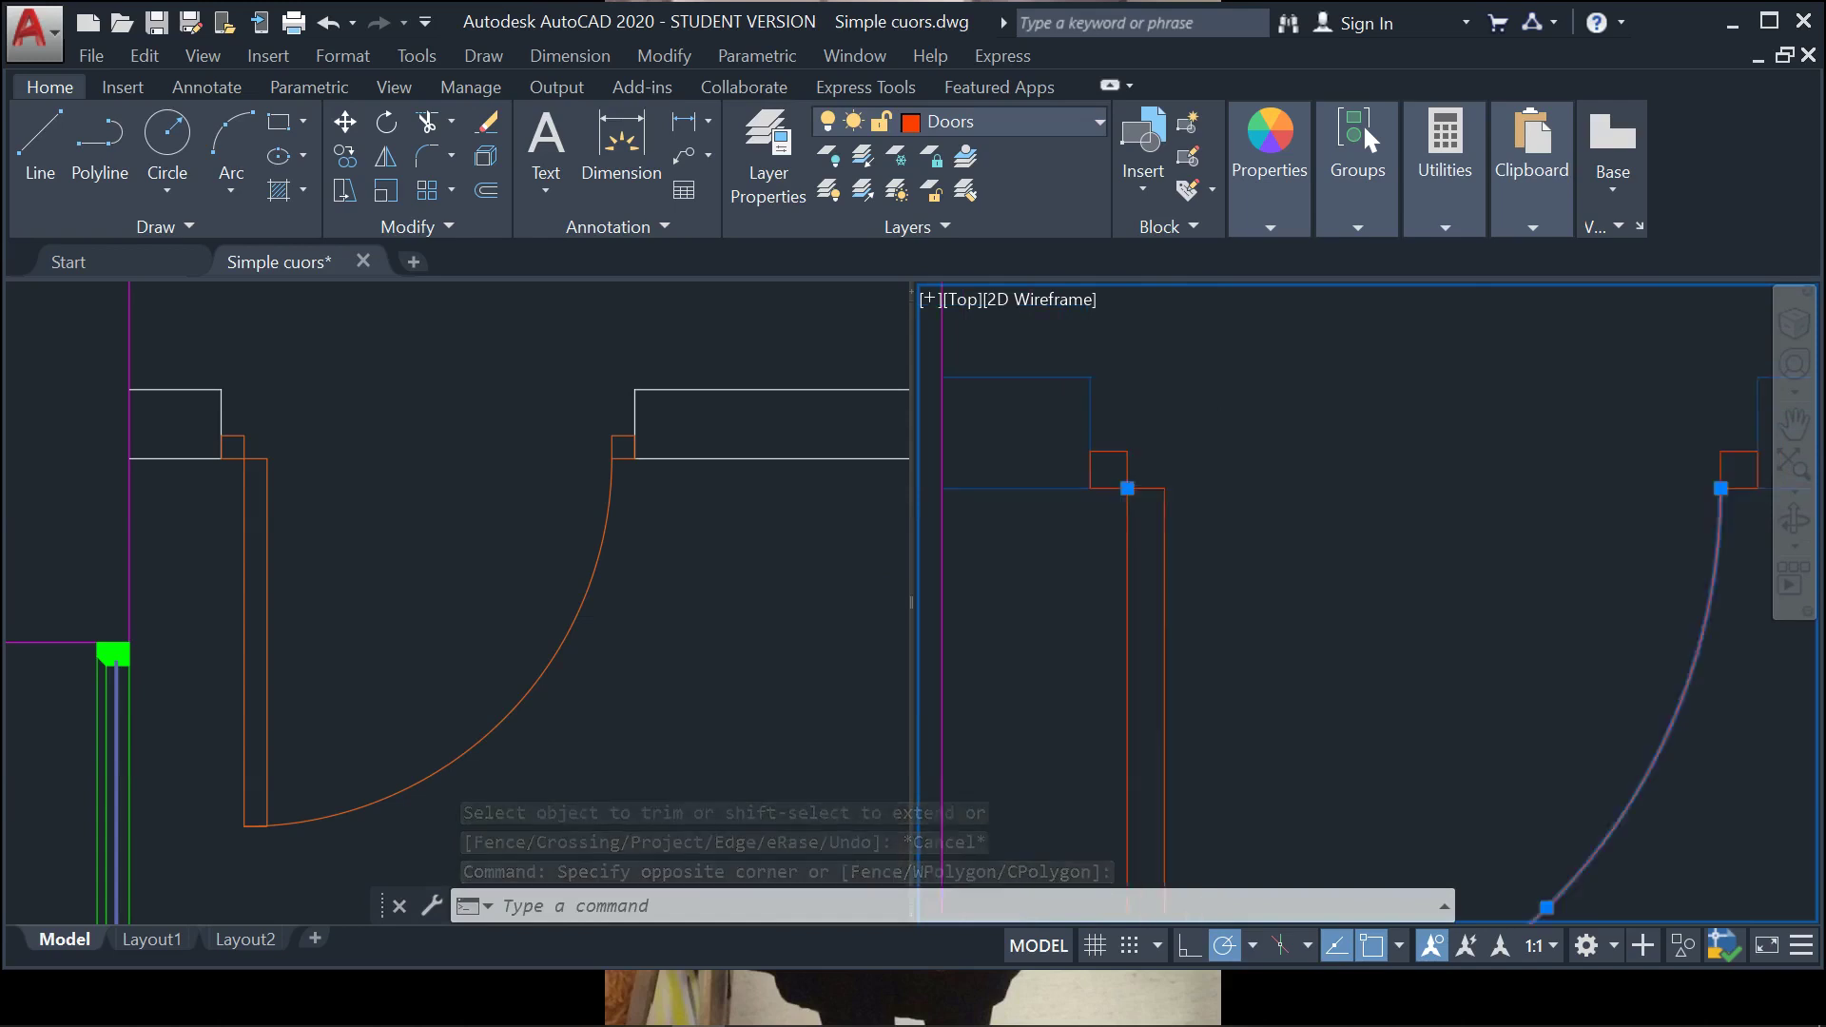
scroll(1231, 538, "down", 1)
scroll(1231, 538, "up", 1)
scroll(1123, 456, "up", 3)
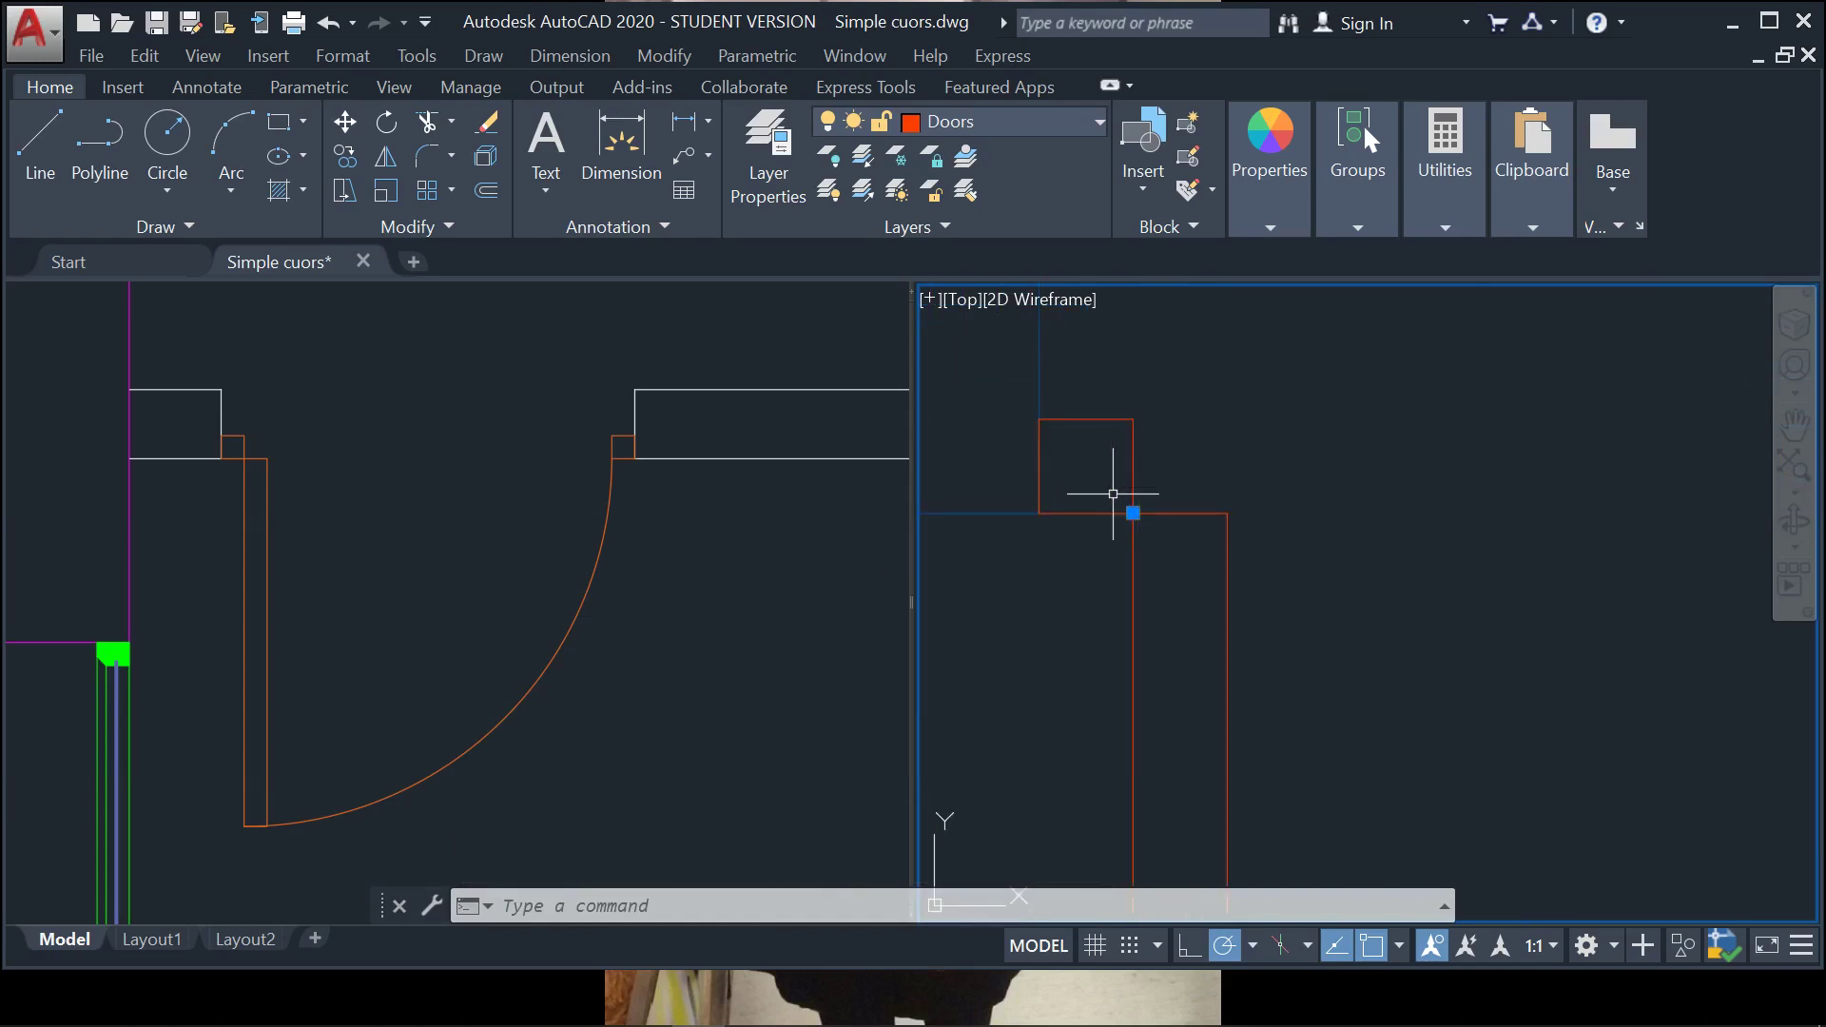
scroll(1264, 562, "down", 1)
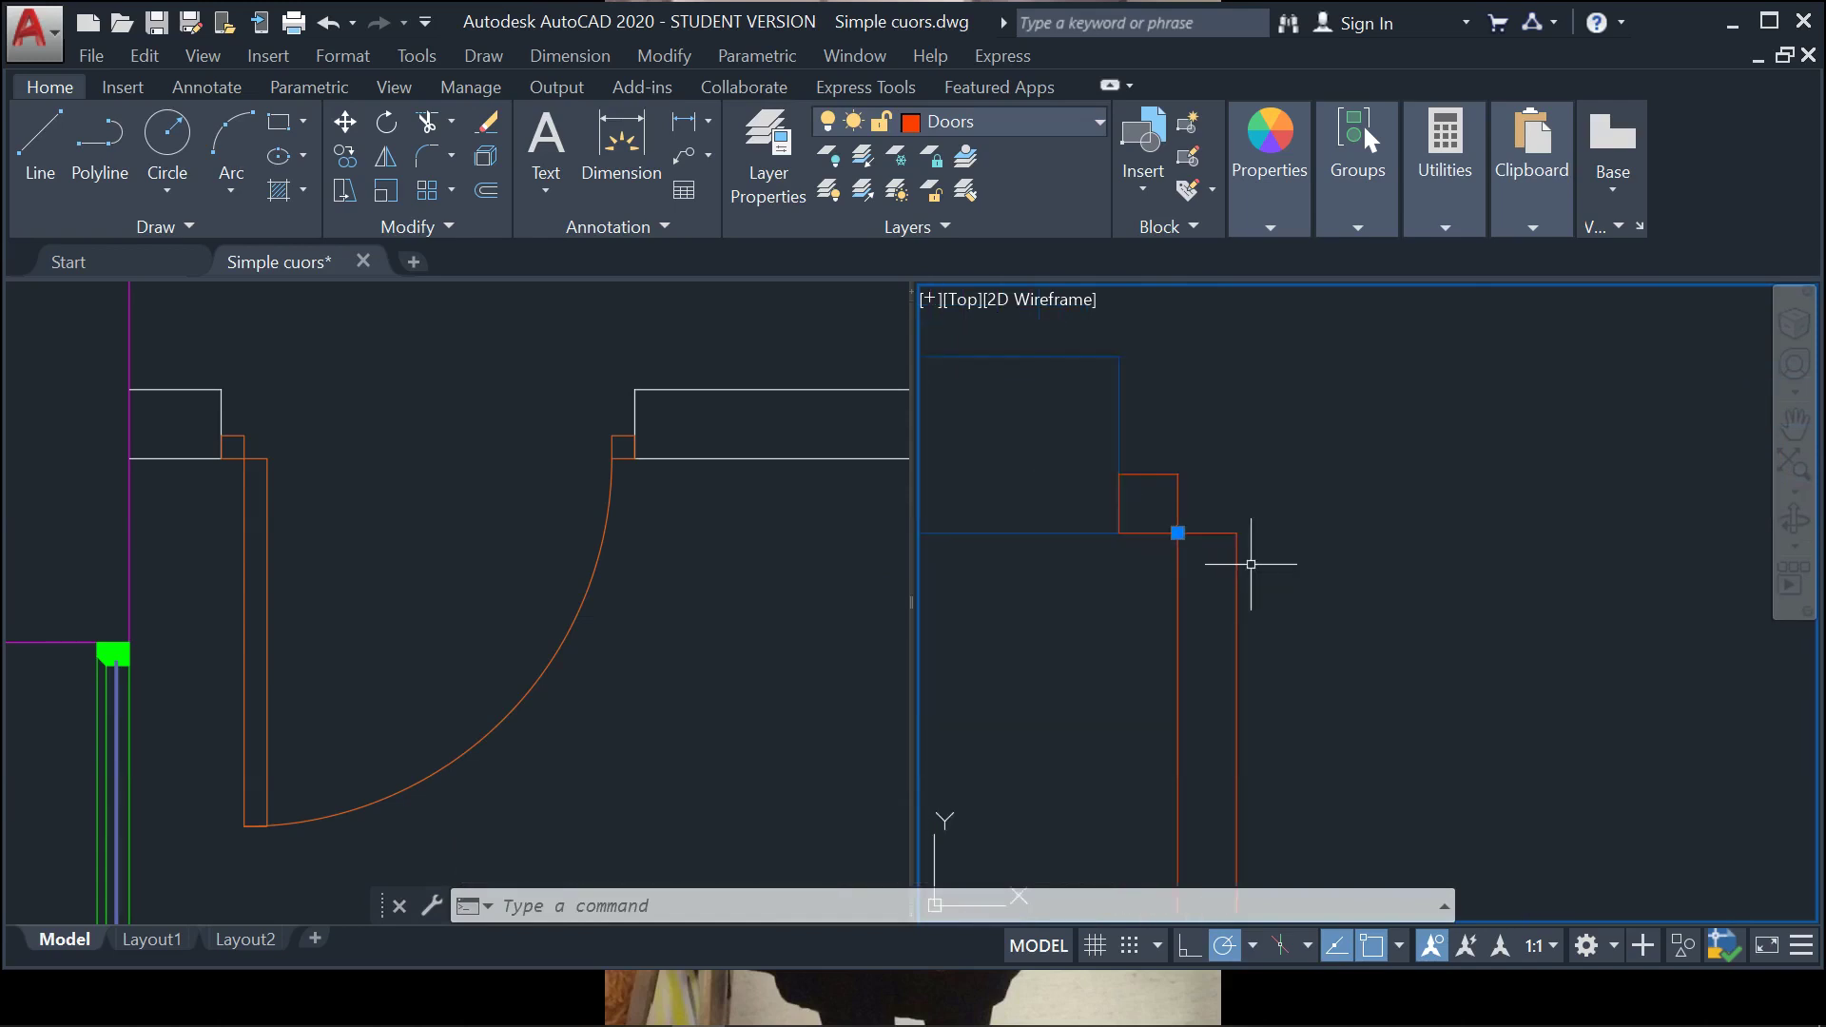
scroll(1243, 550, "down", 2)
scroll(1282, 619, "down", 1)
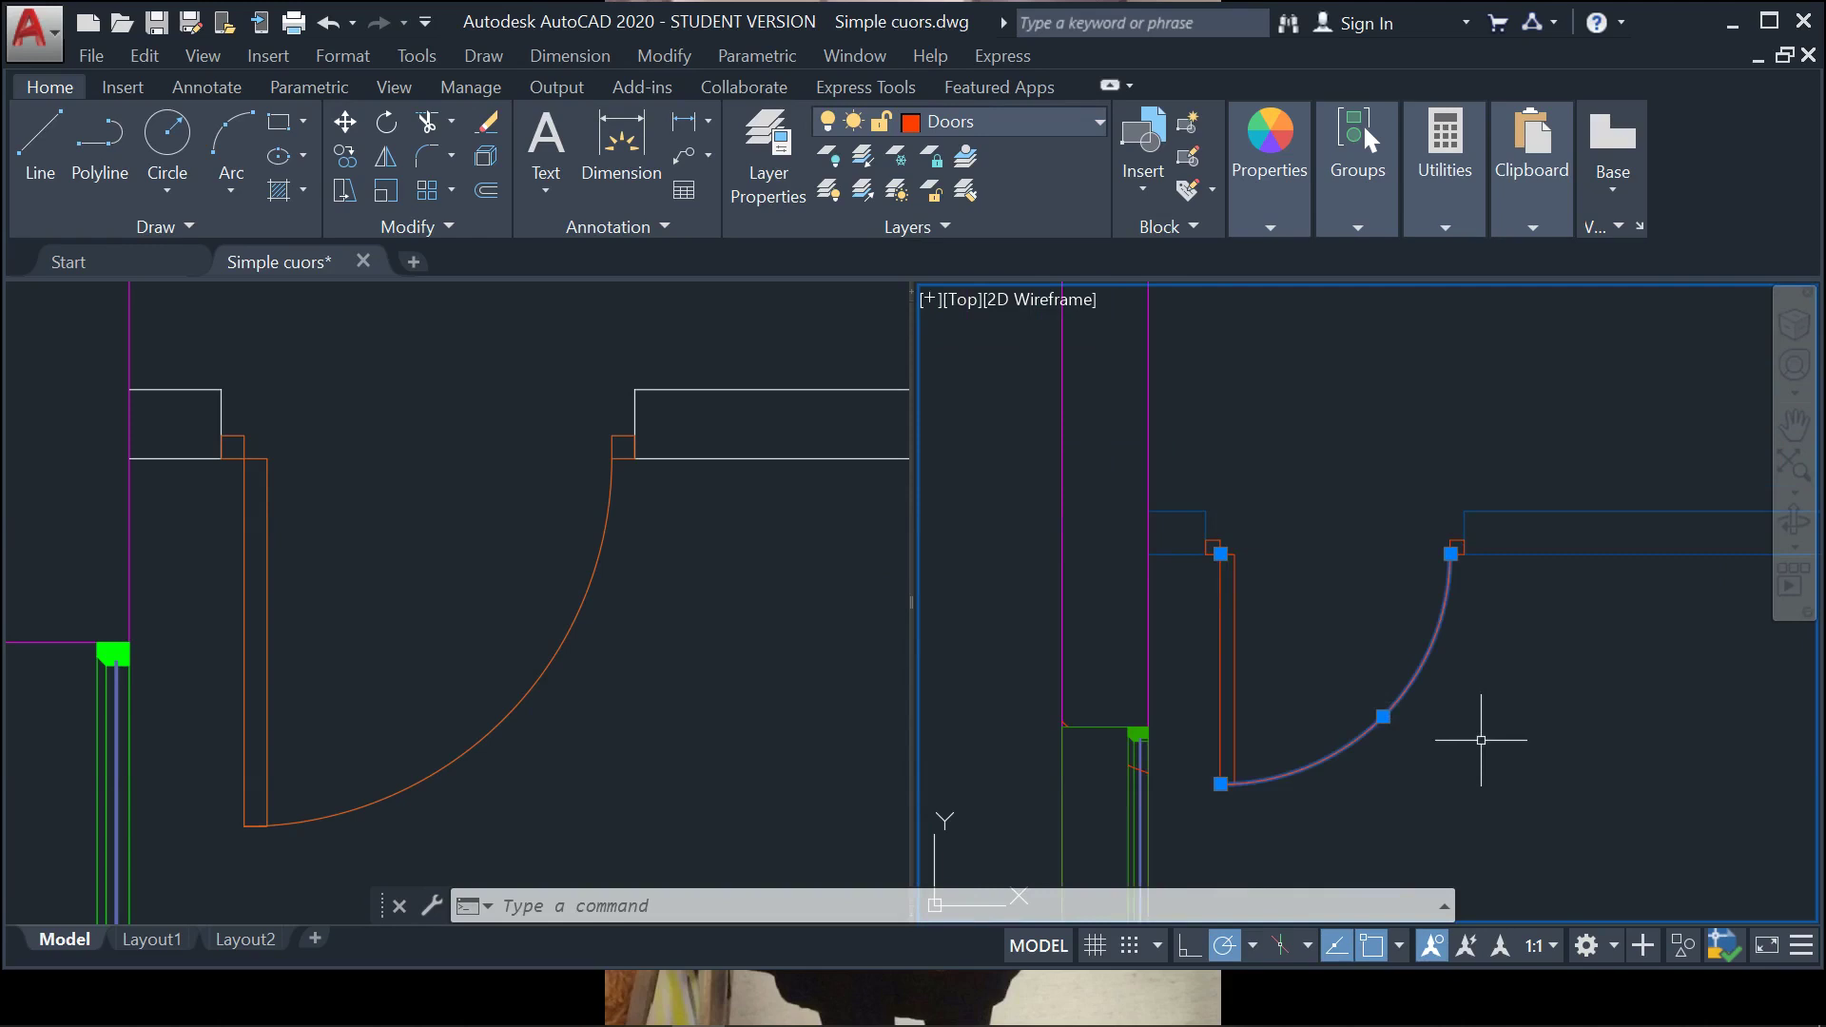
left_click(1491, 633)
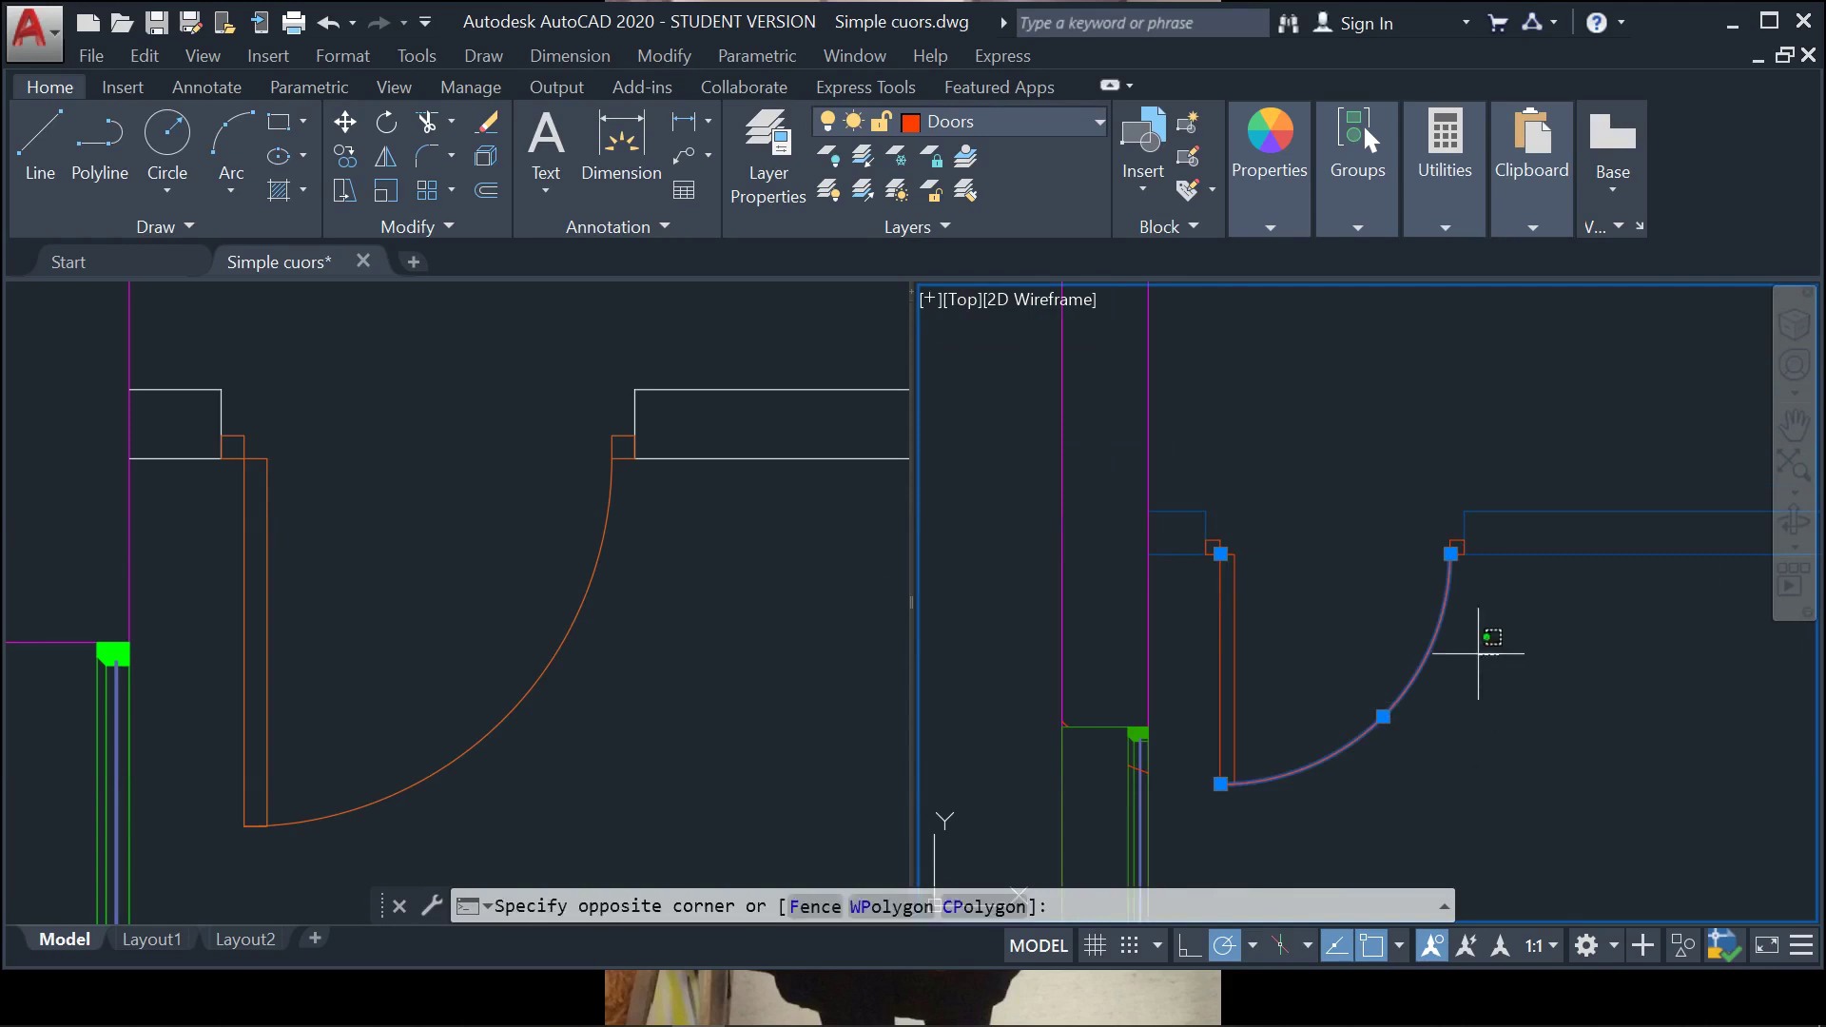
left_click(1344, 731)
type("e")
key("Return")
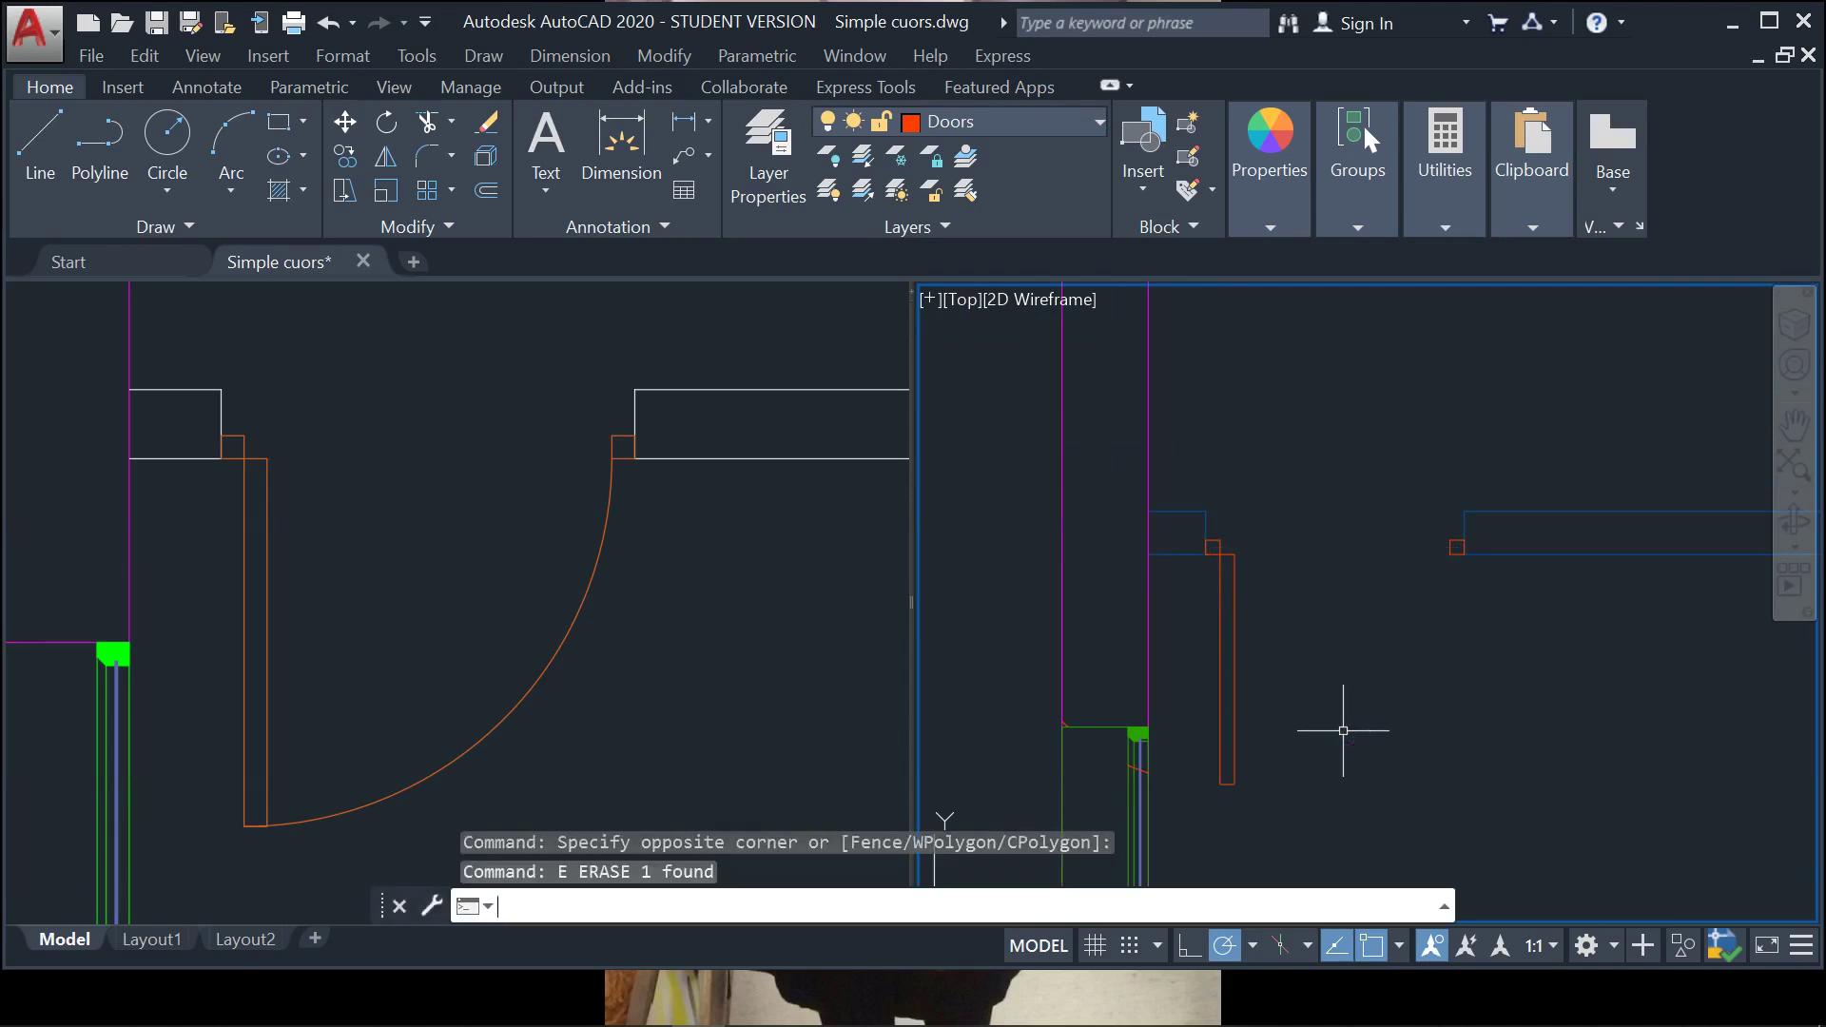
scroll(1346, 729, "down", 2)
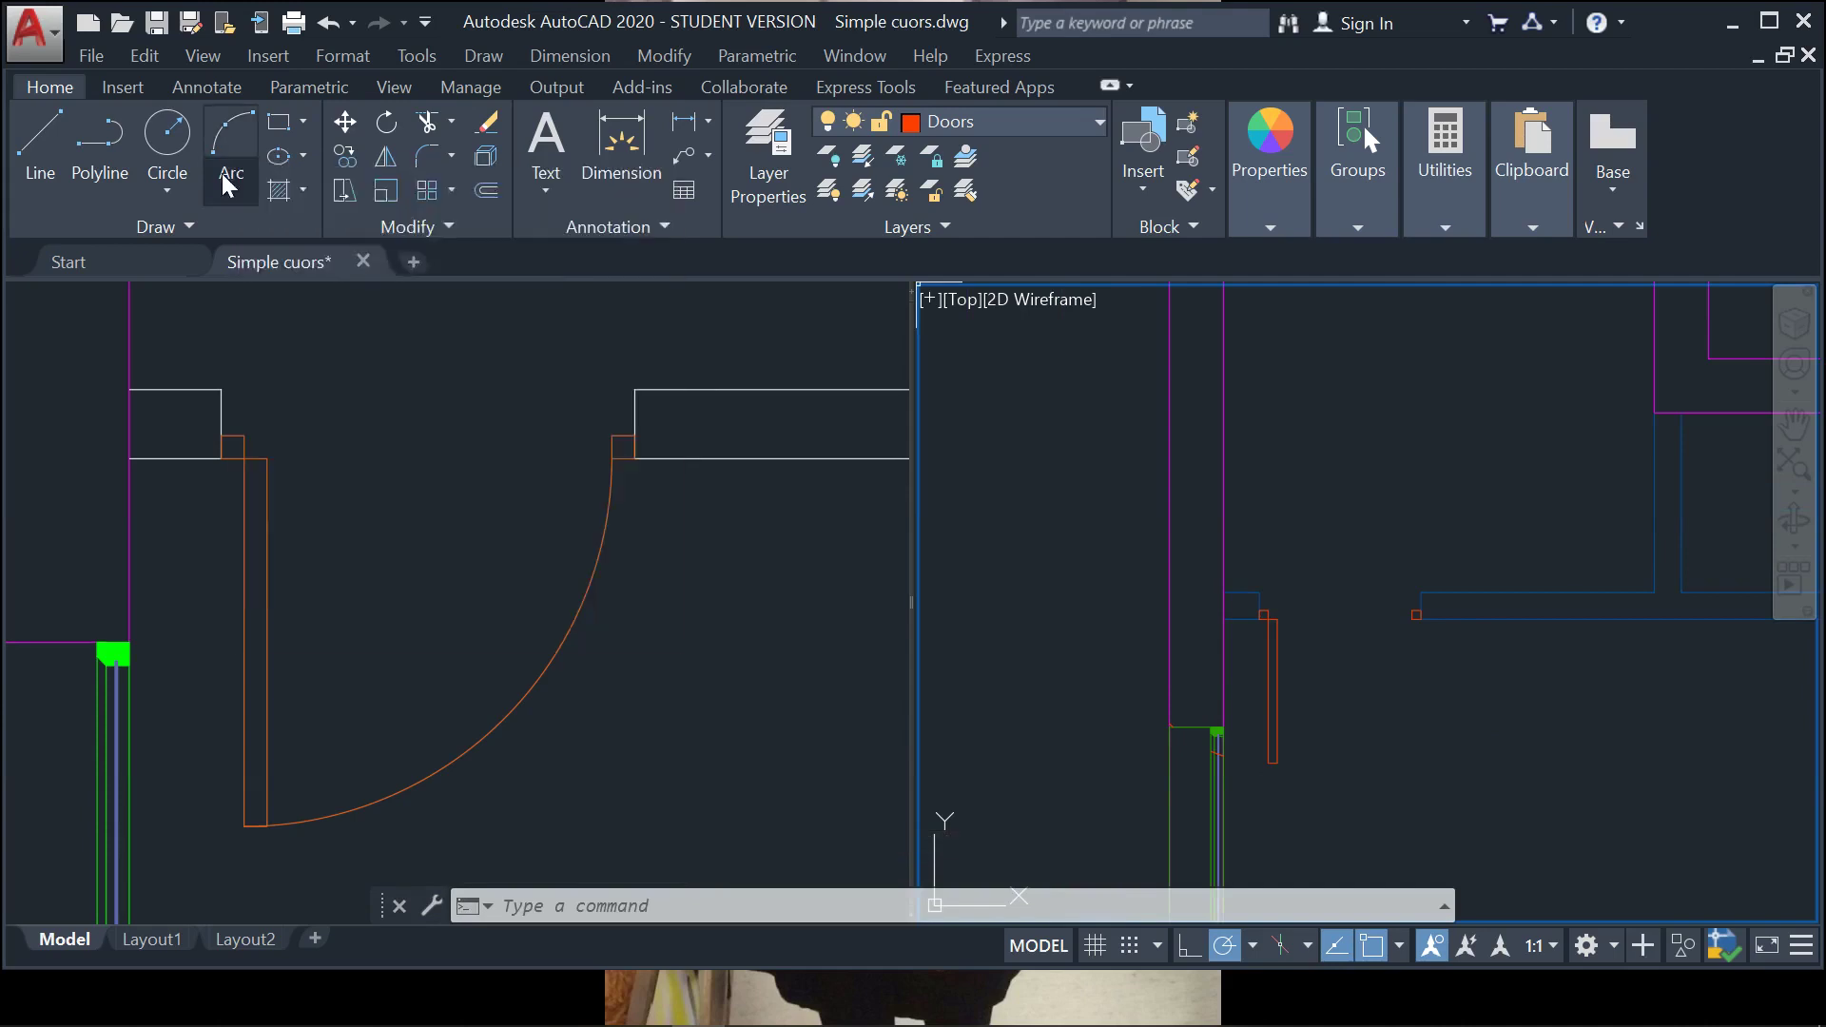
Draw a three-point arc from above the doorway down toward the door leaf's jamb.
left_click(230, 189)
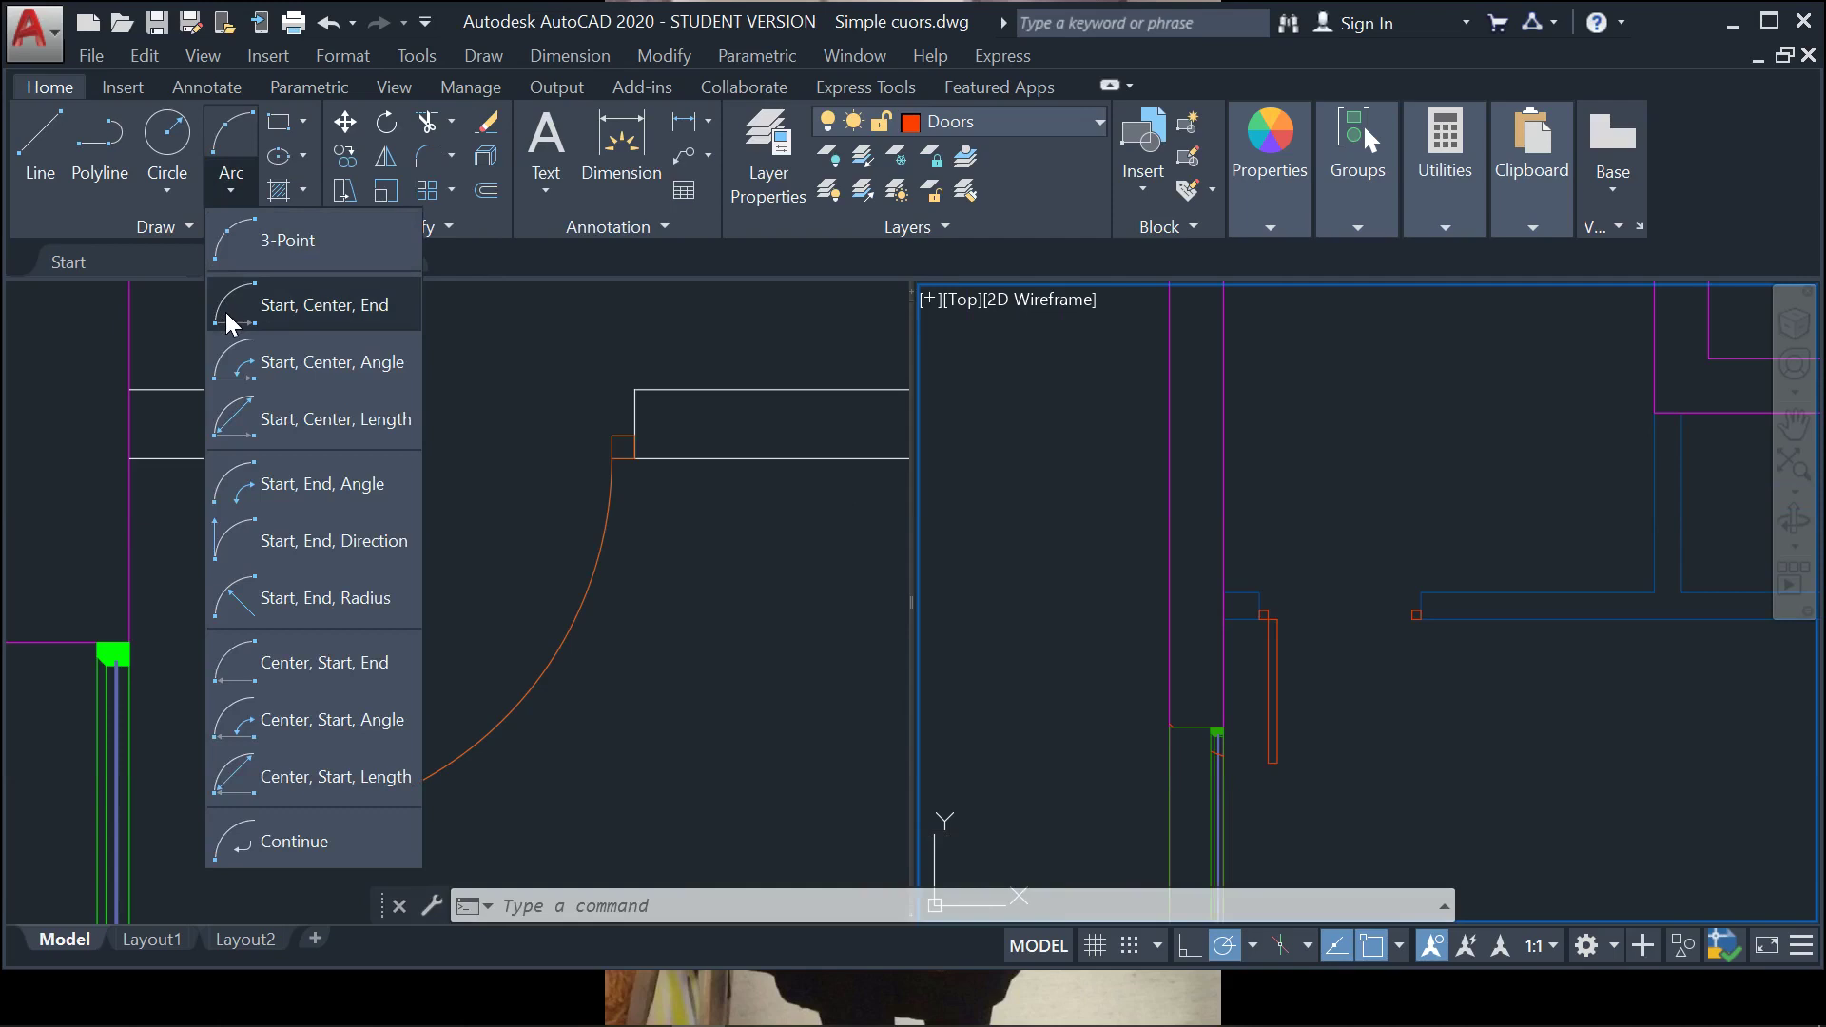
left_click(1518, 797)
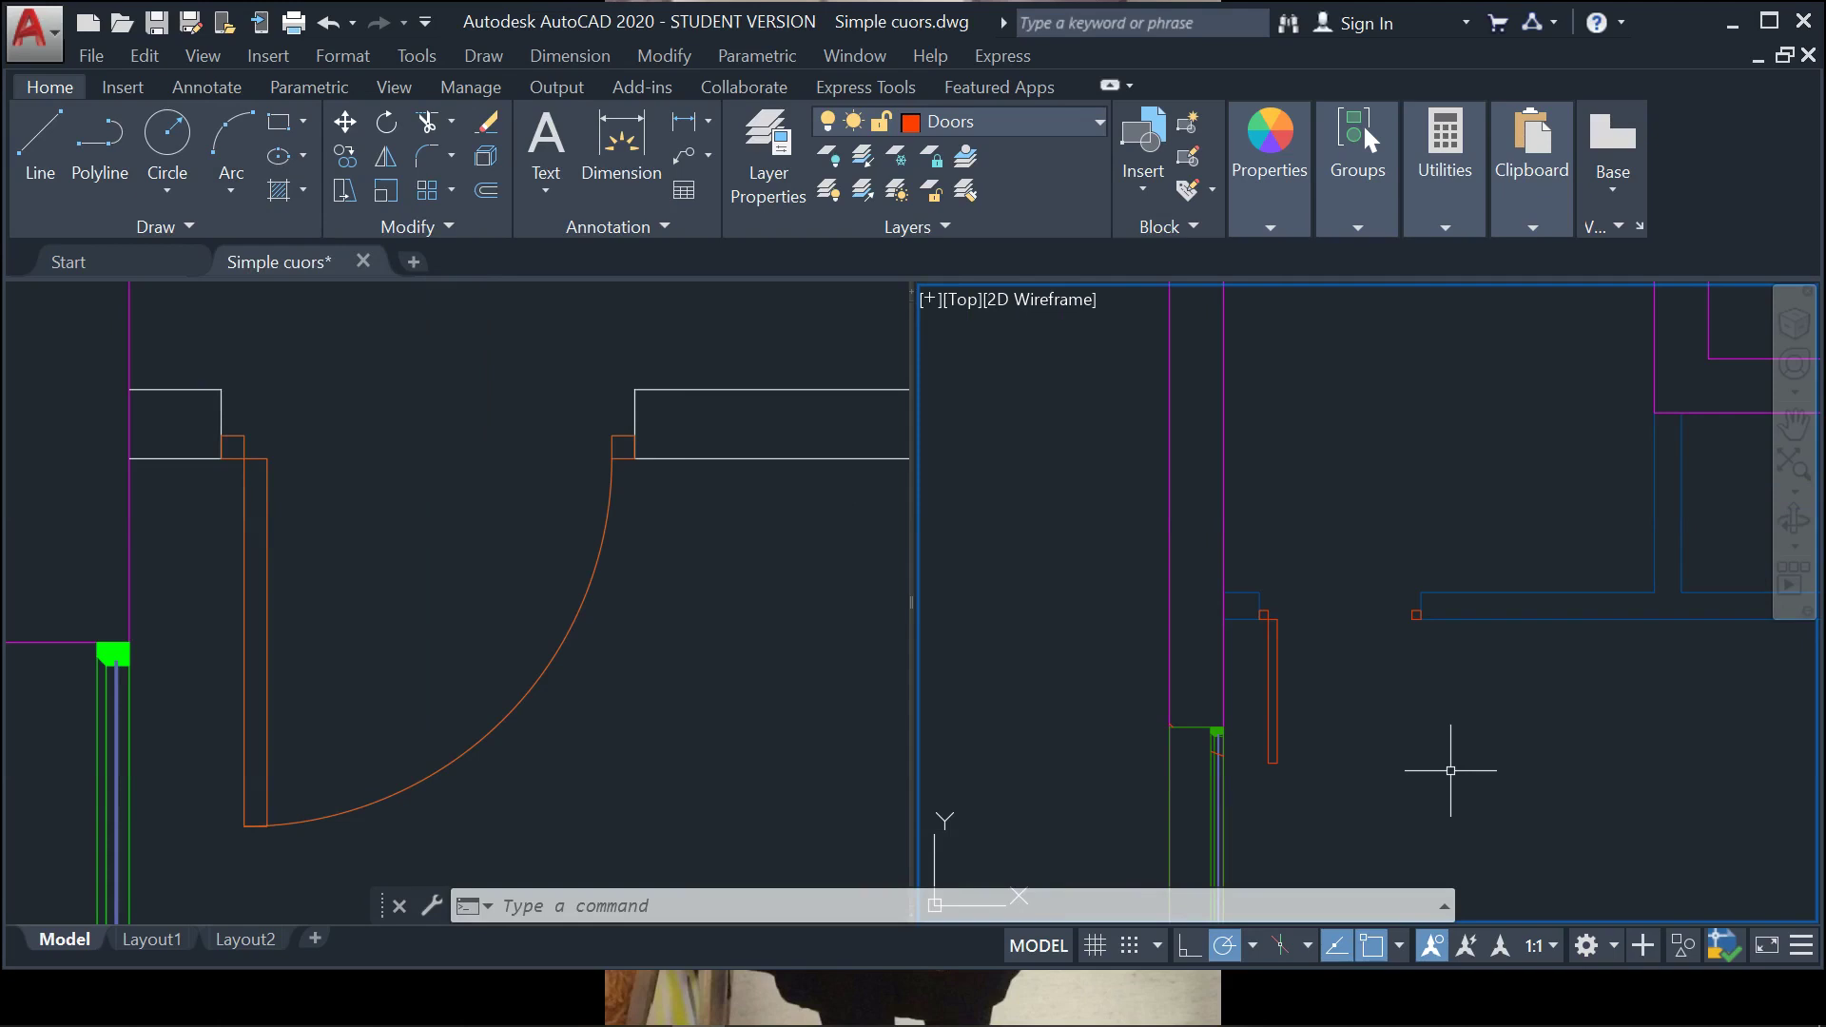
type("a")
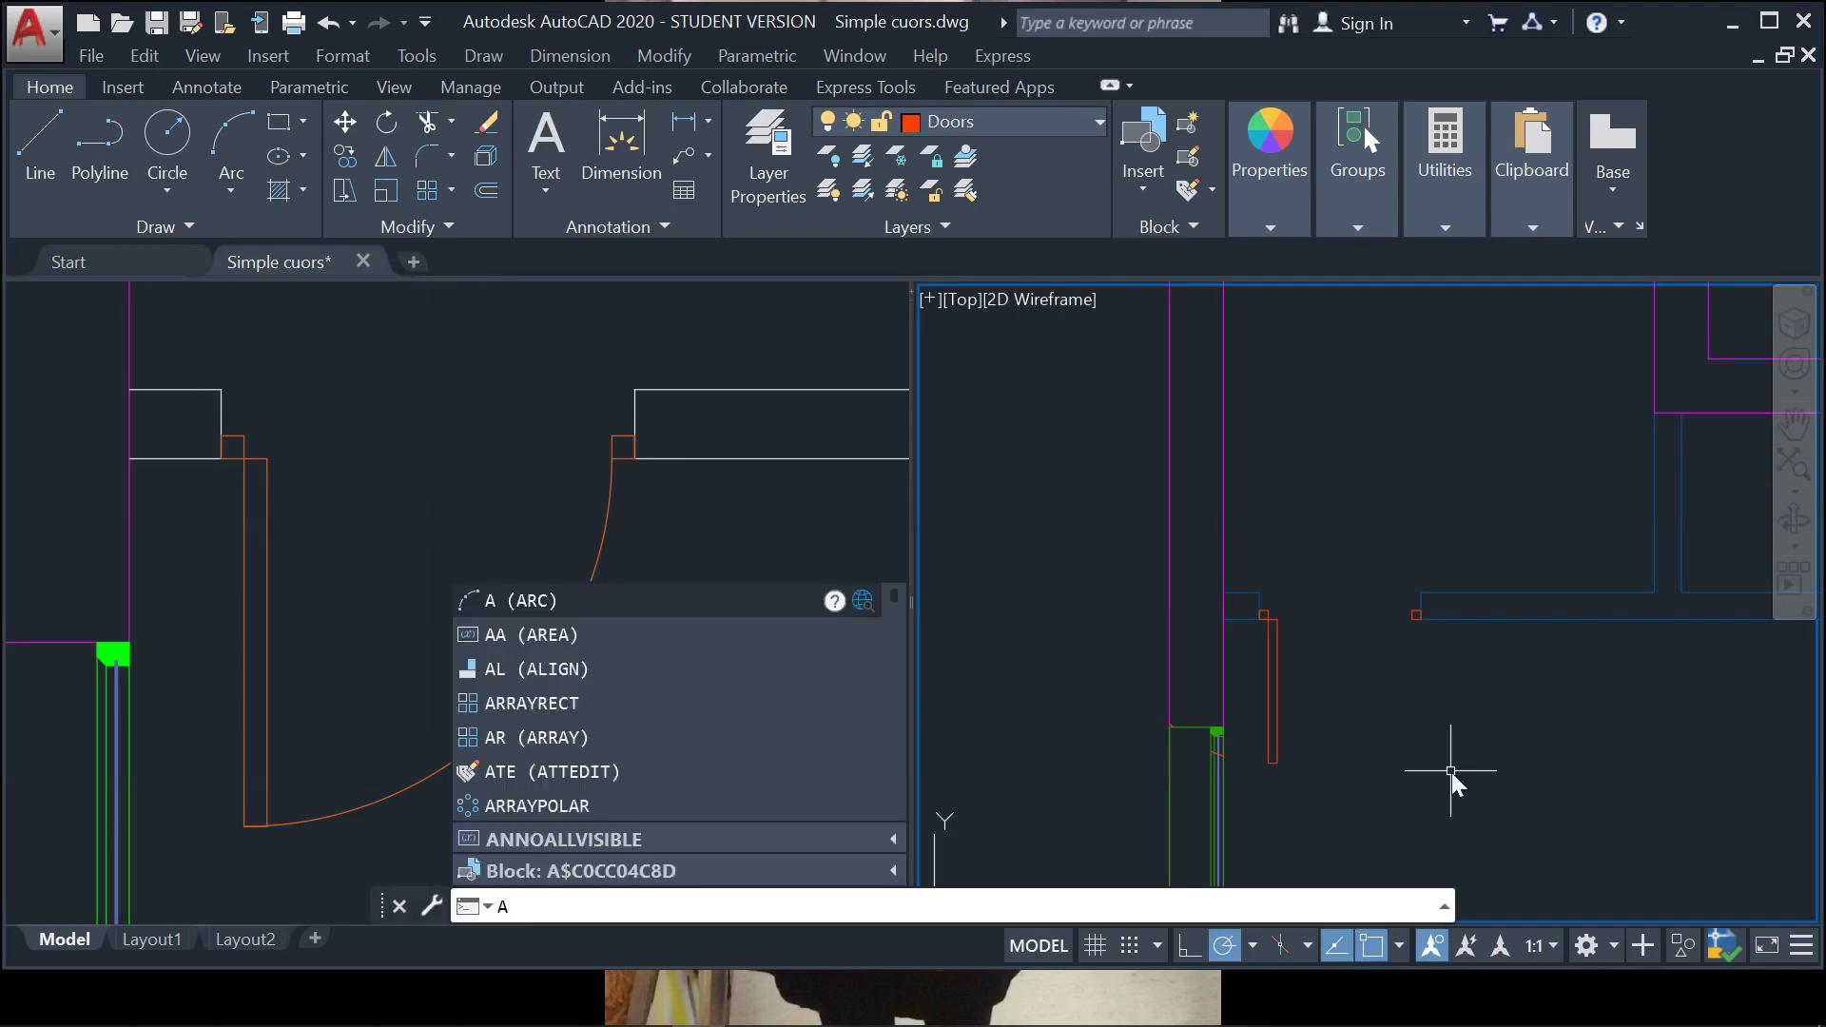
key("Return")
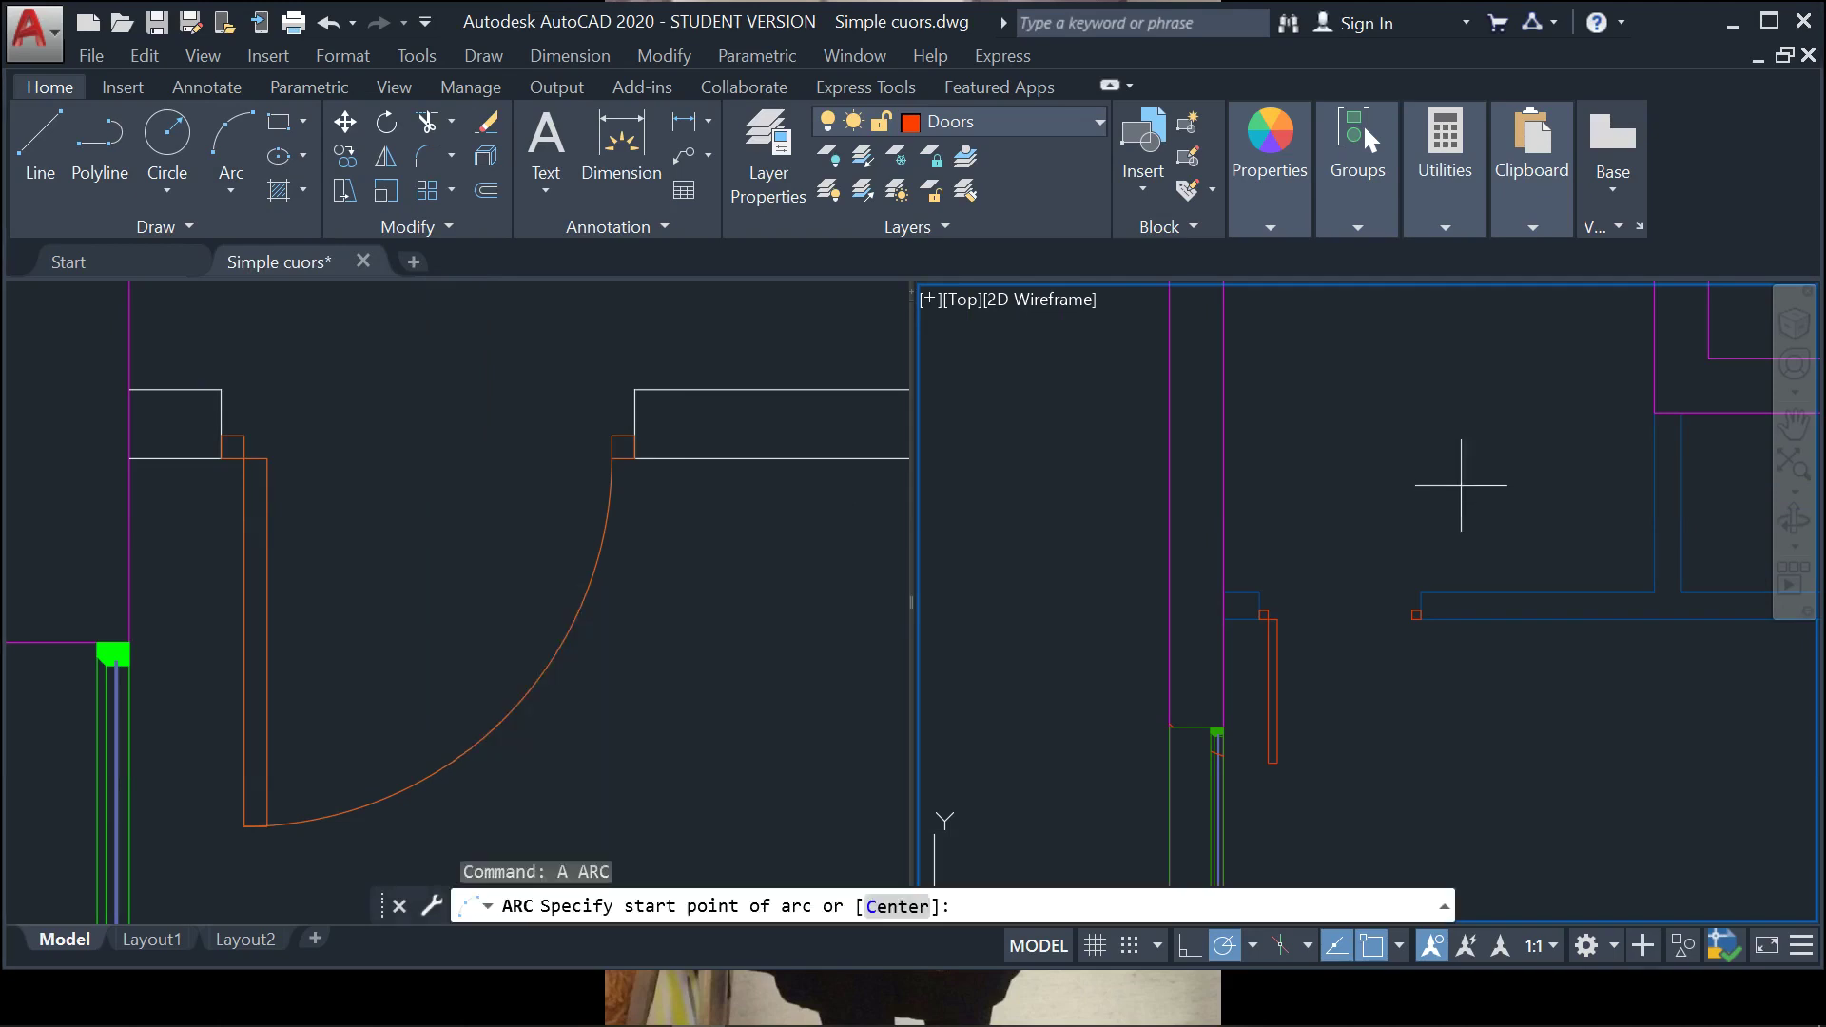
scroll(1484, 504, "up", 2)
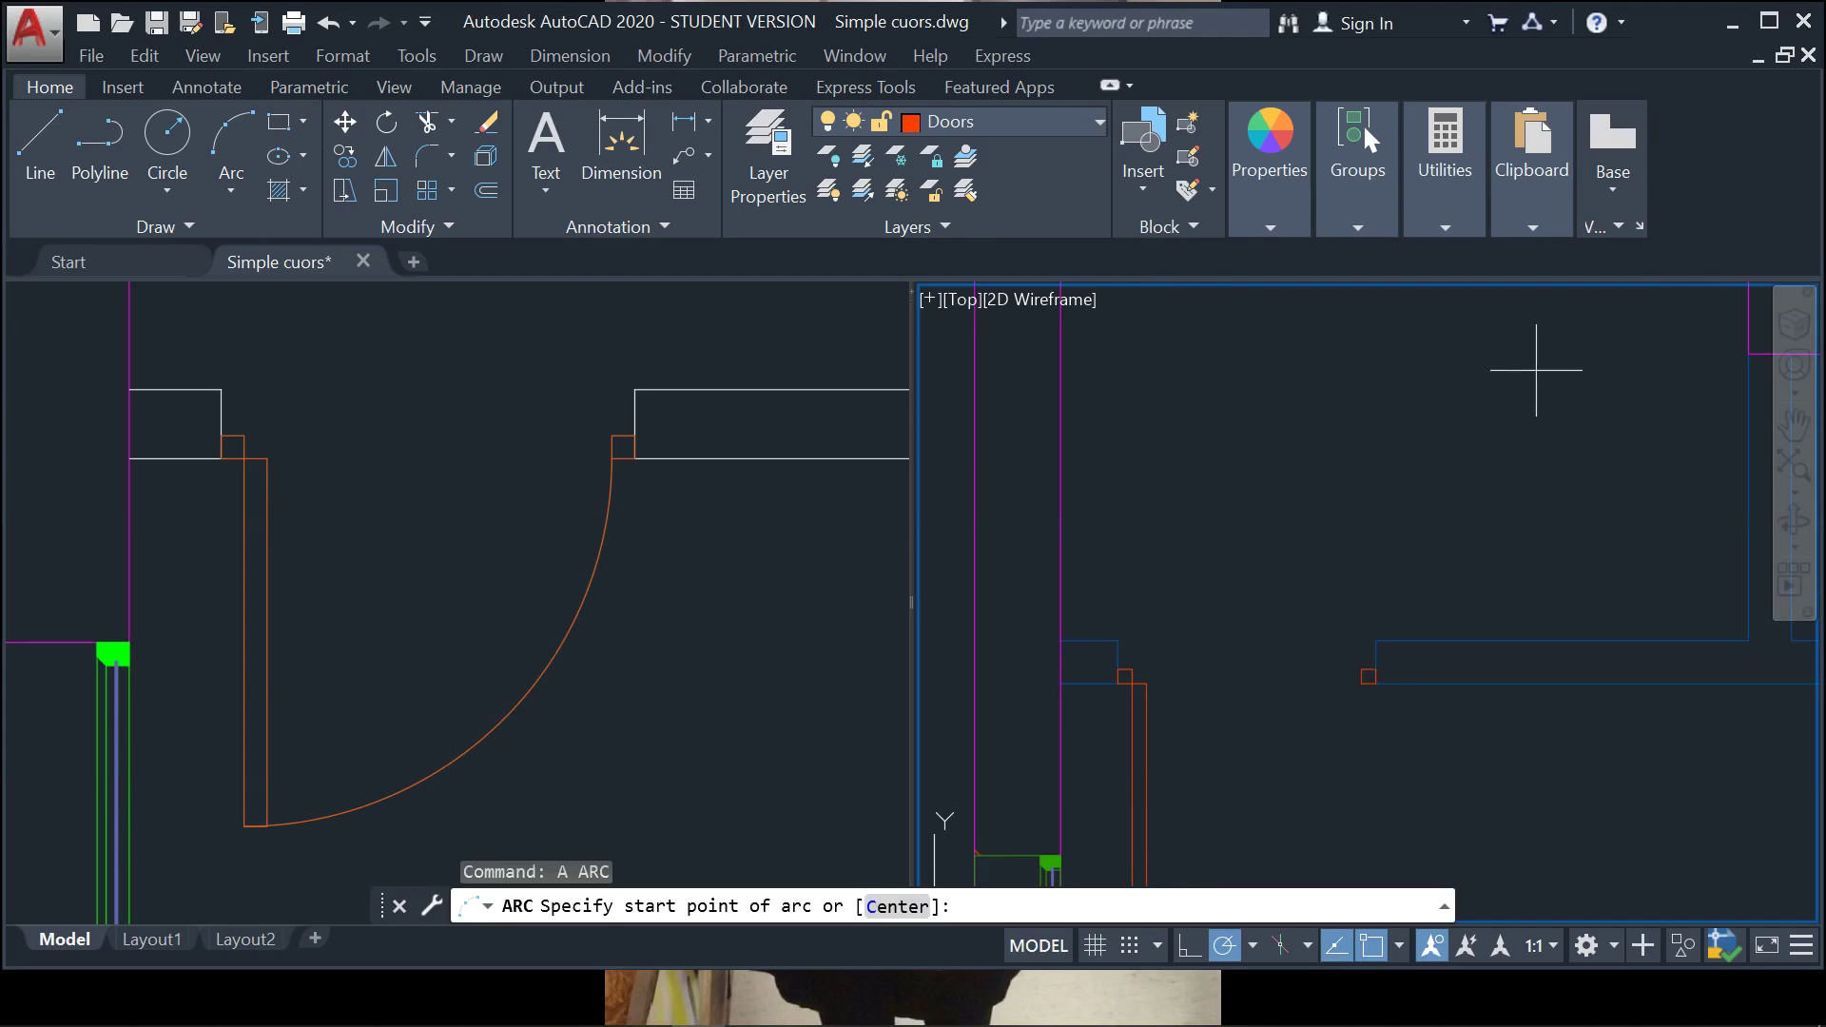
left_click(1568, 341)
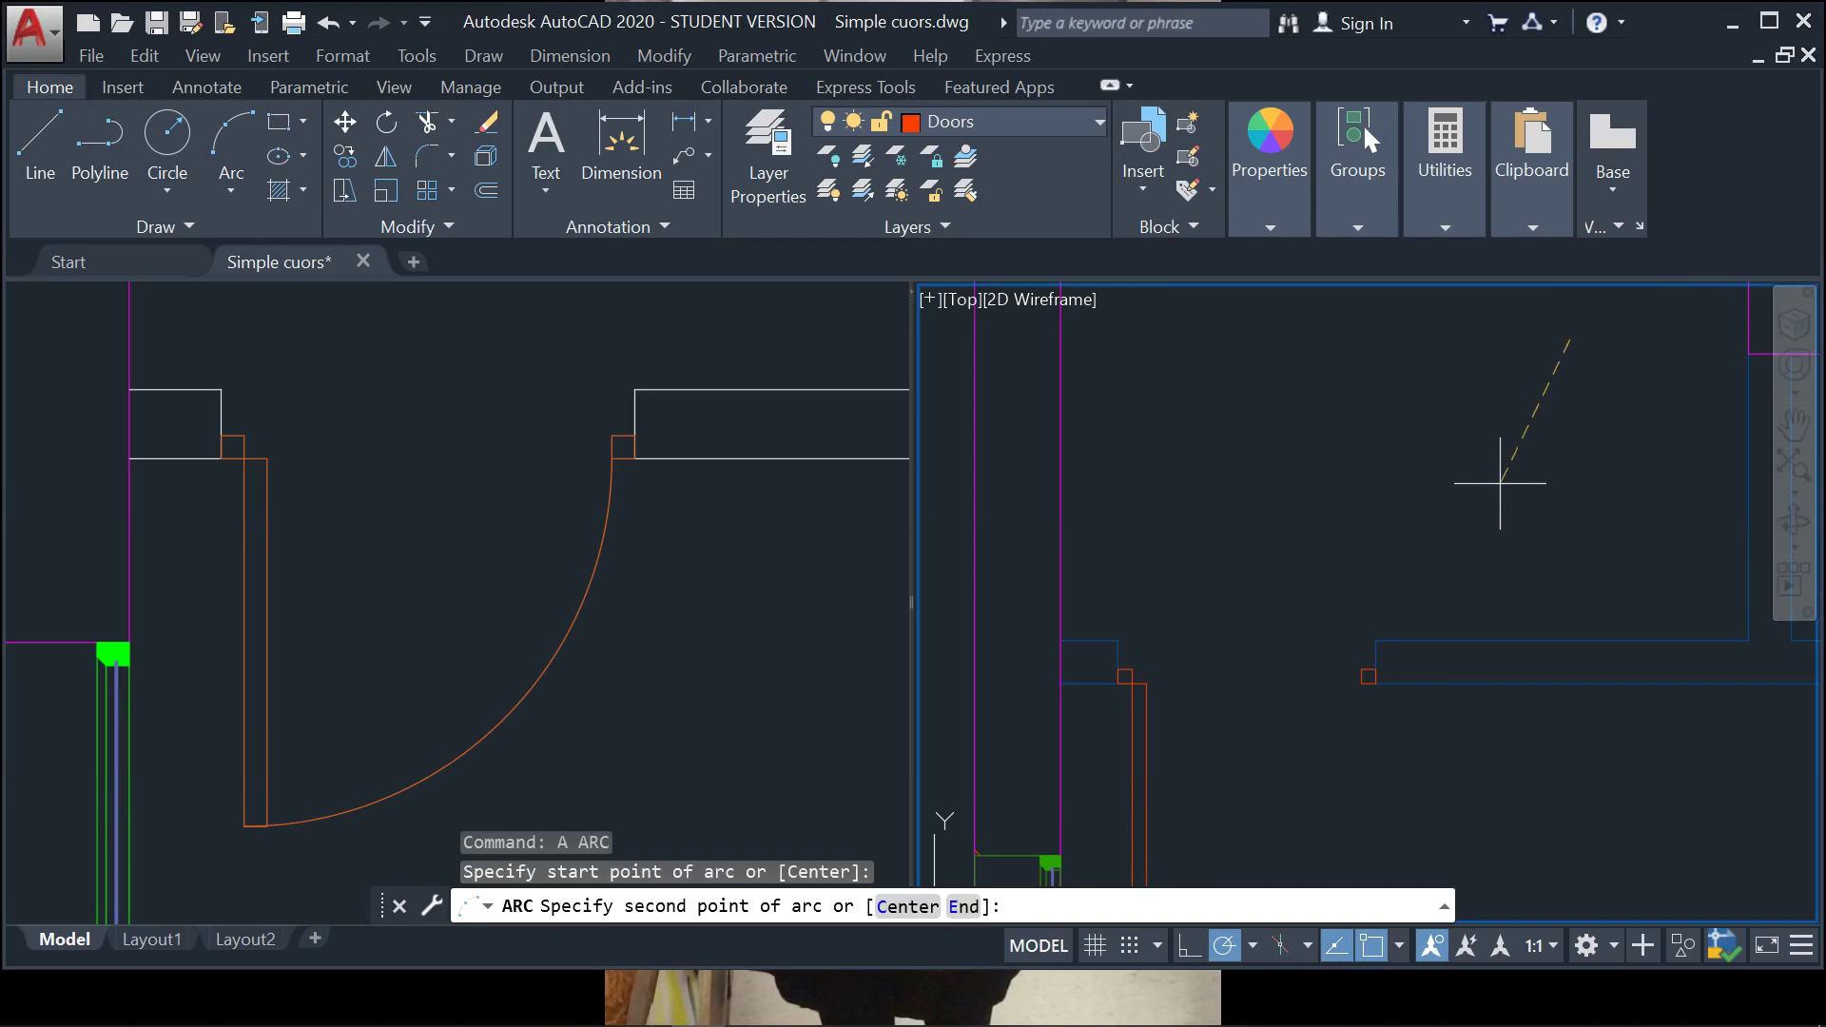
left_click(1501, 483)
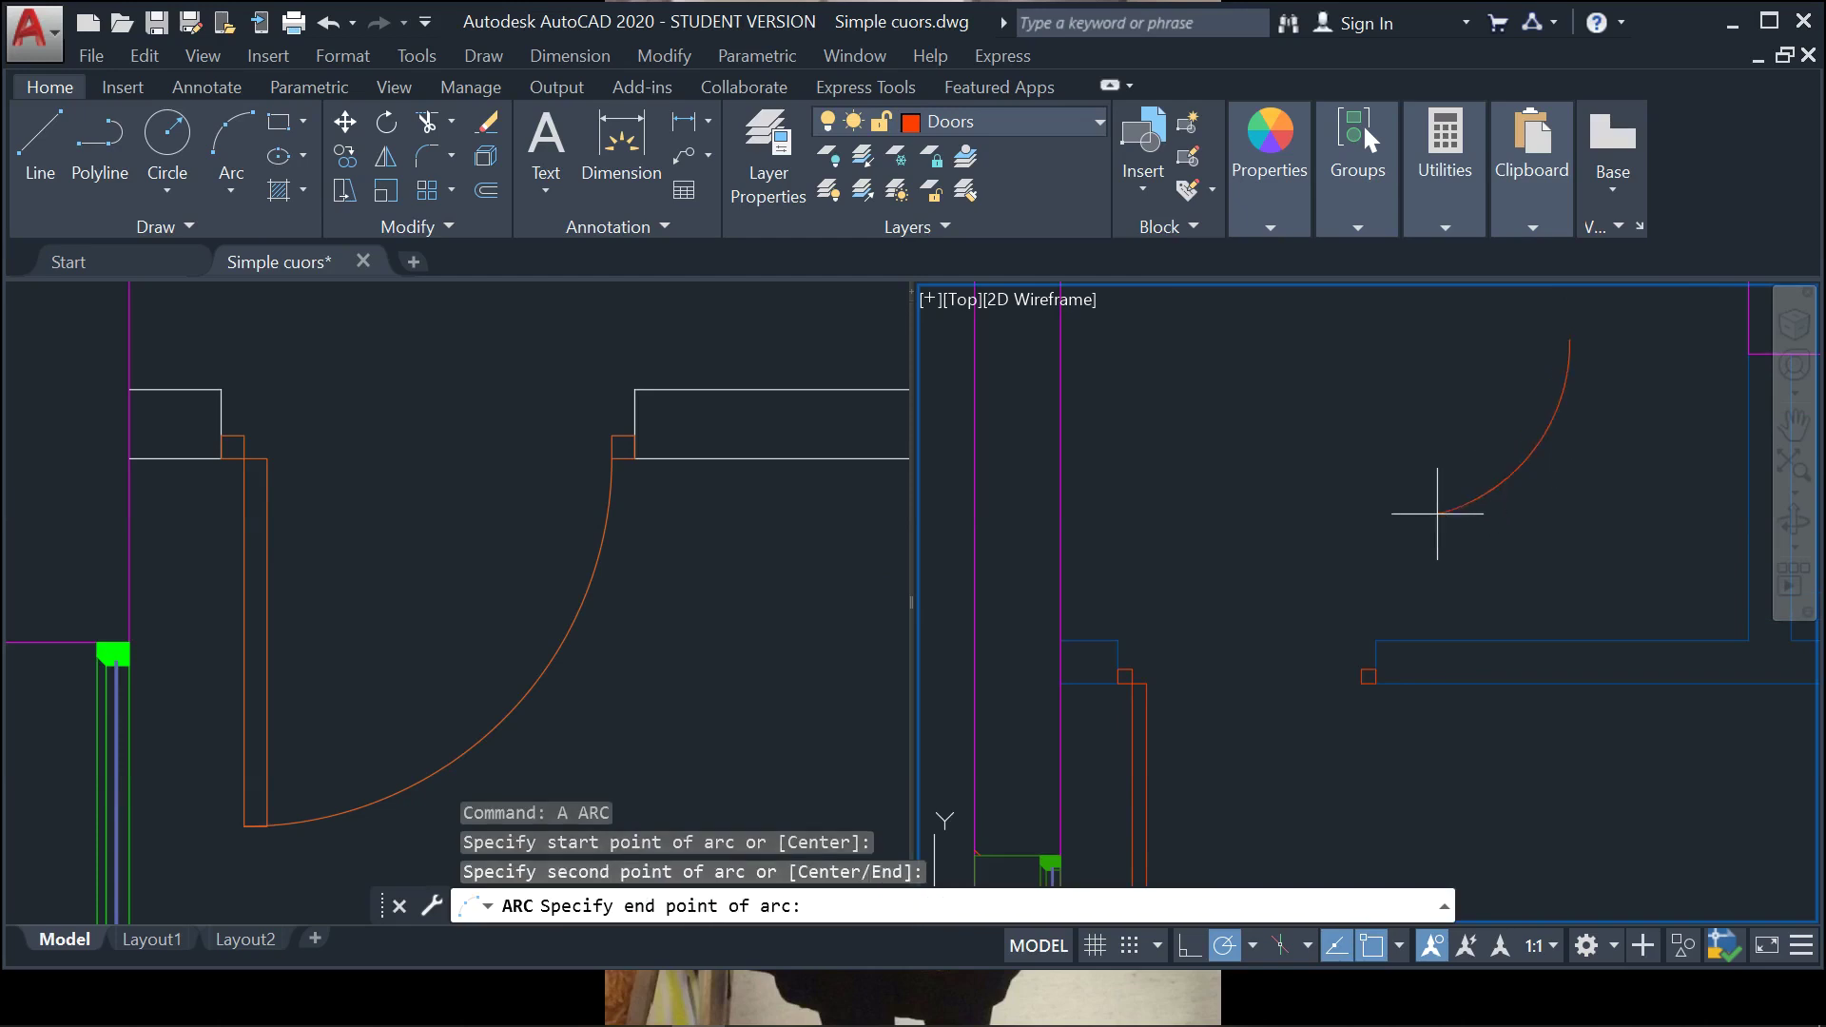
left_click(1243, 532)
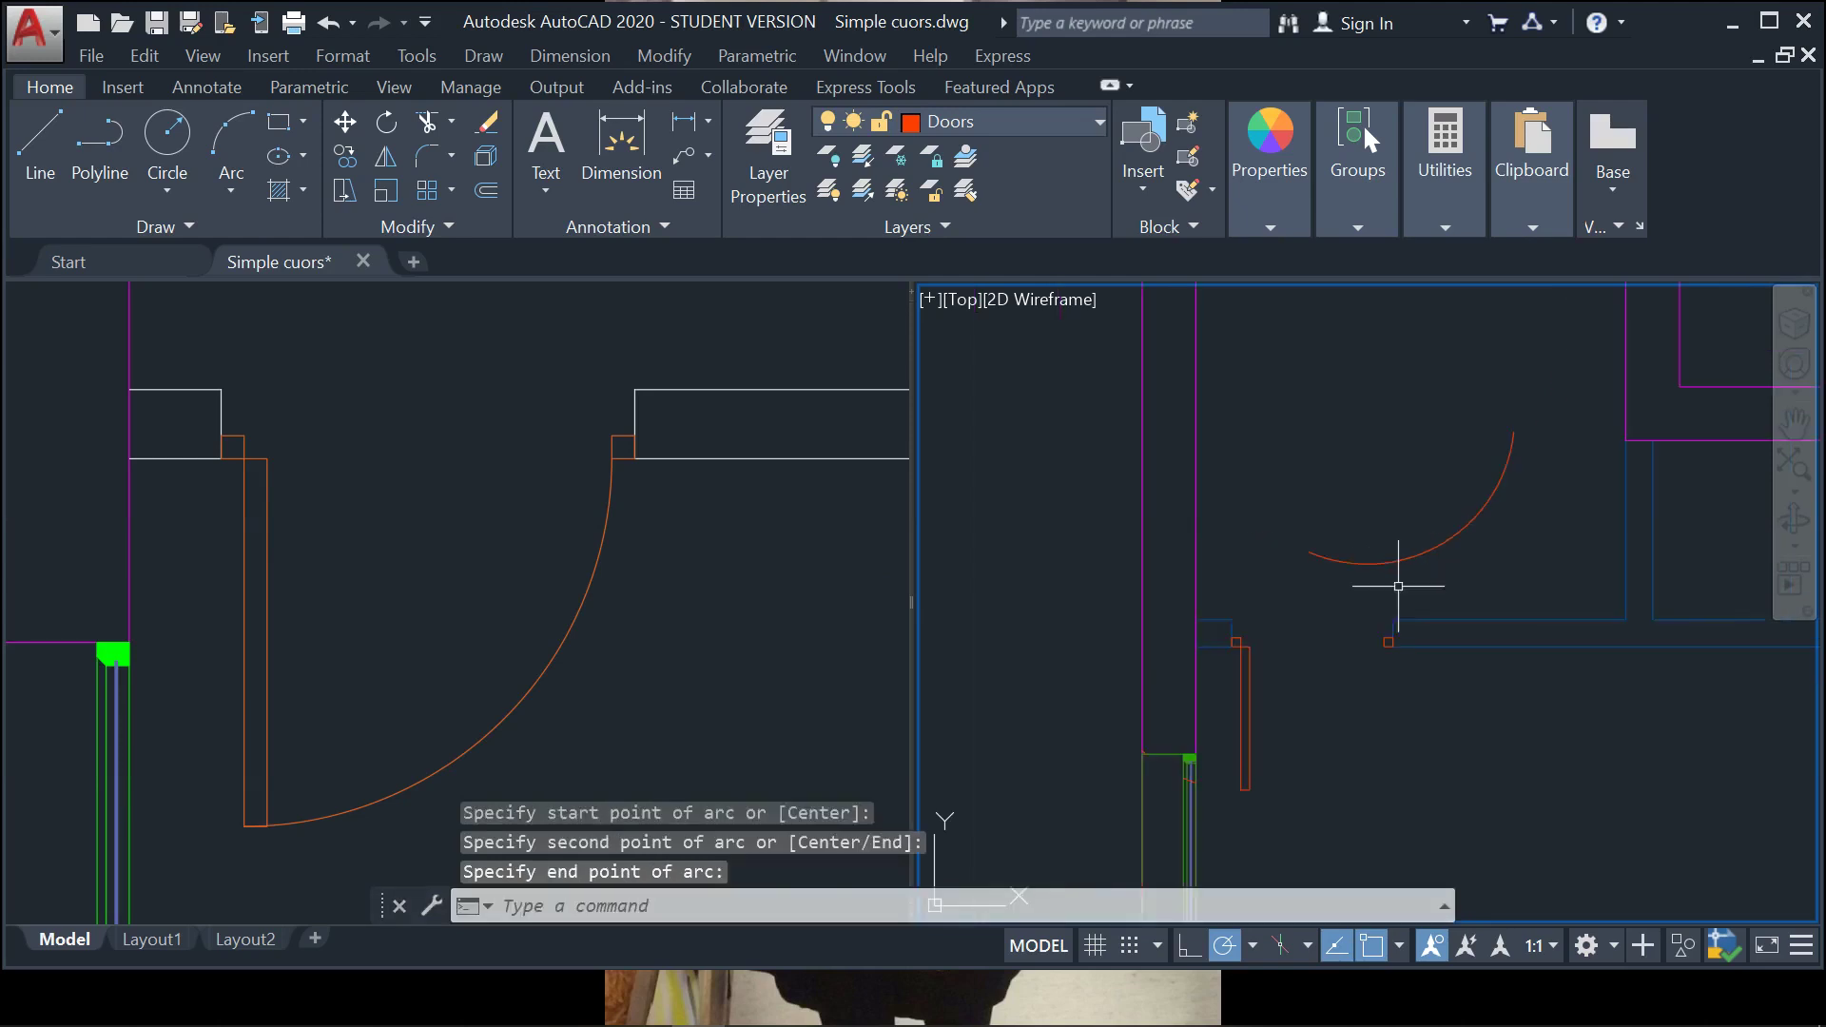
scroll(1417, 586, "down", 1)
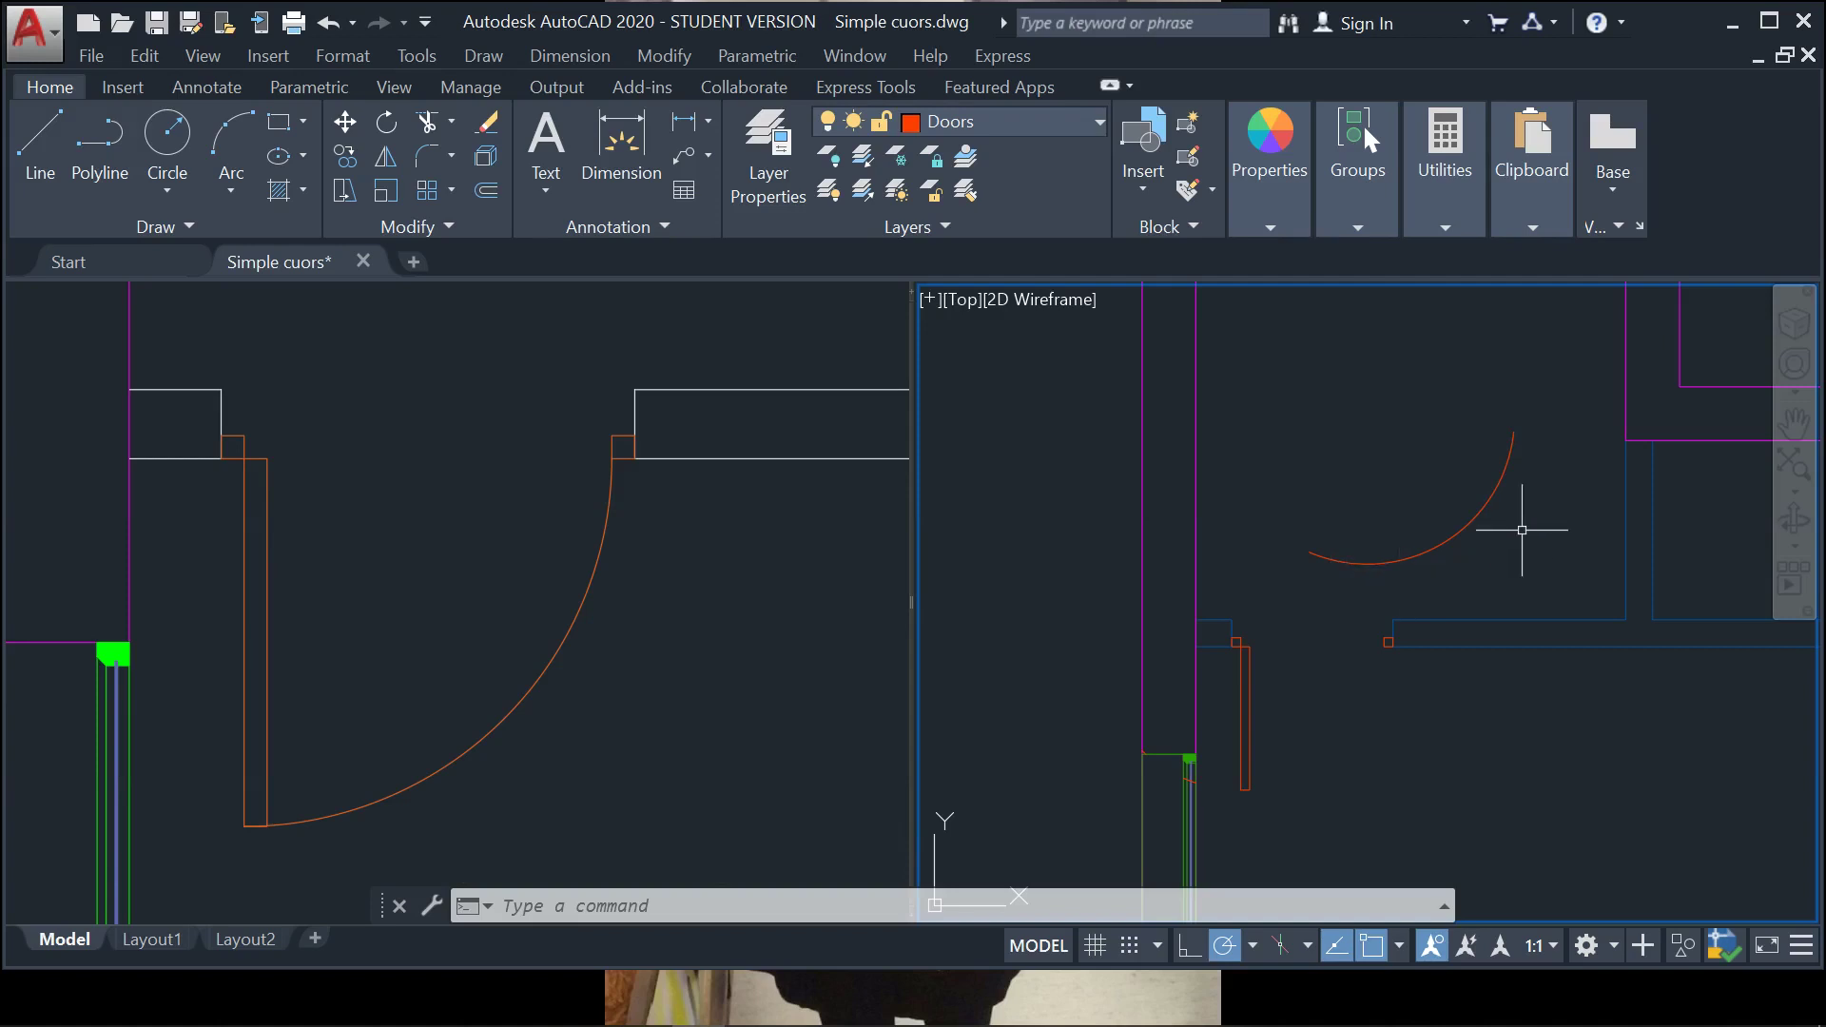
left_click(1551, 485)
Erase the misplaced arc and pan the view across the doorway.
left_click(1409, 550)
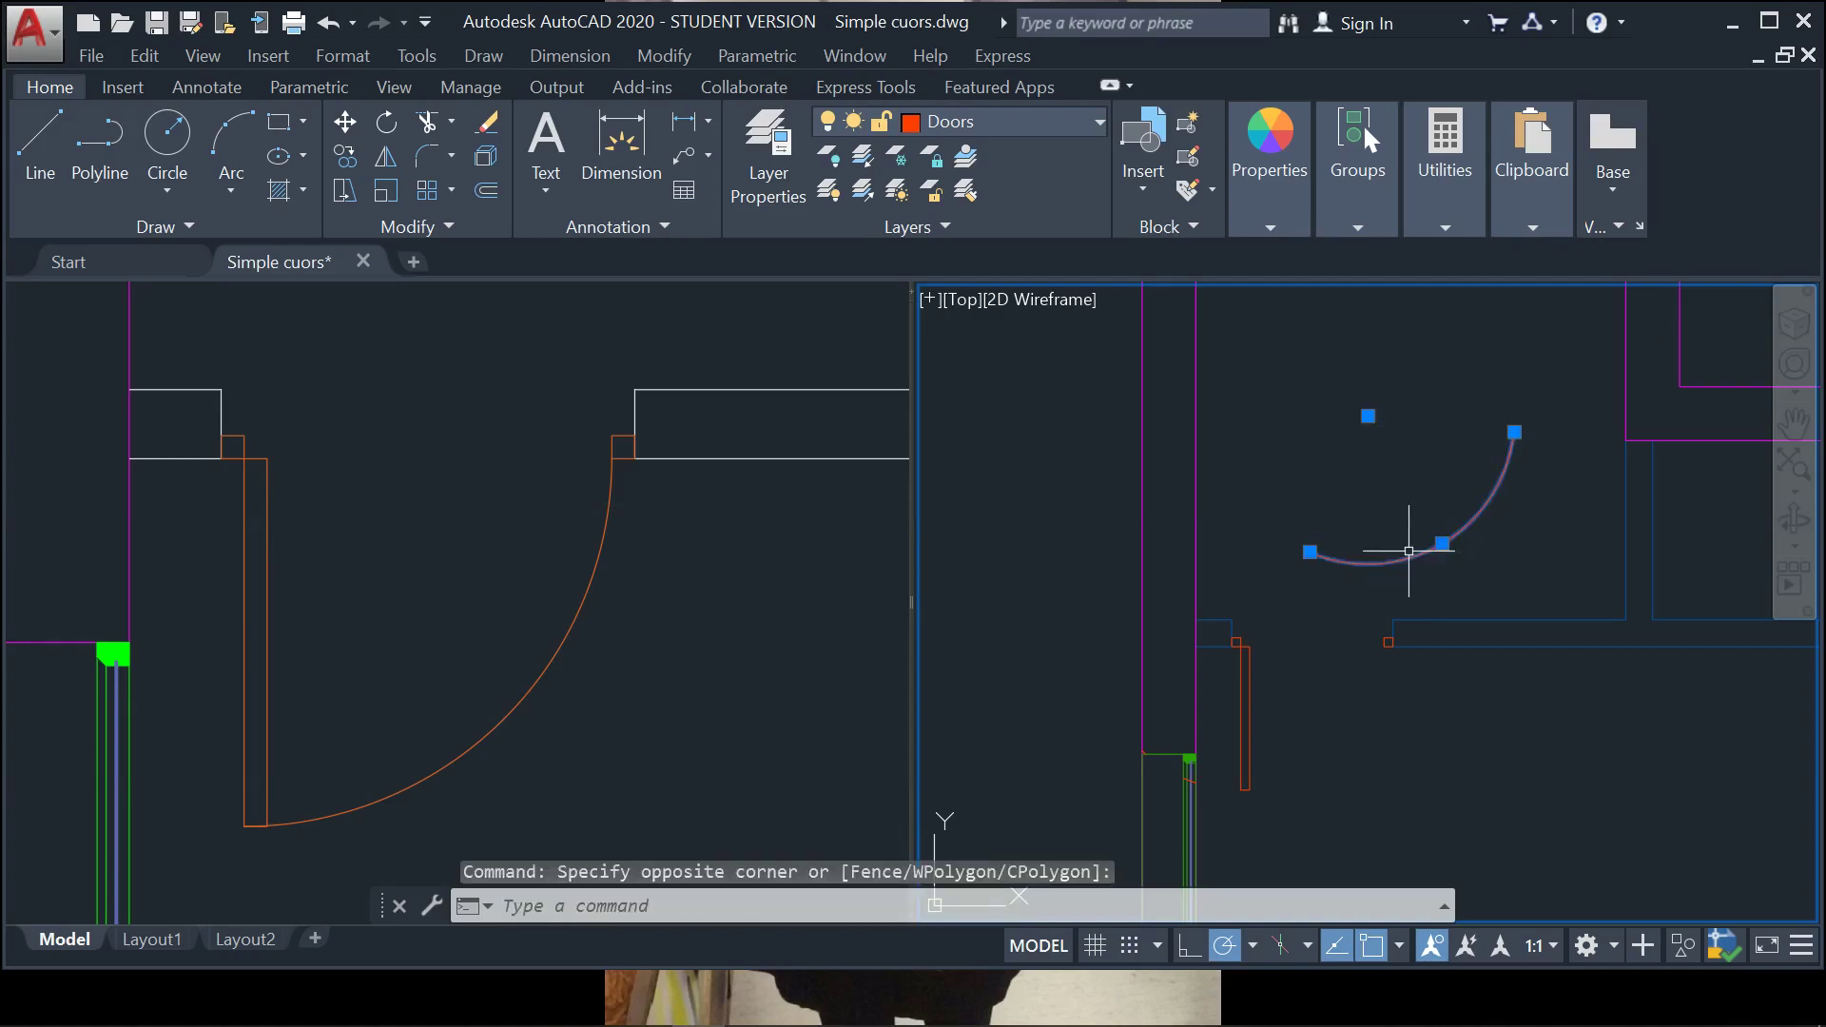
type("e")
key("Return")
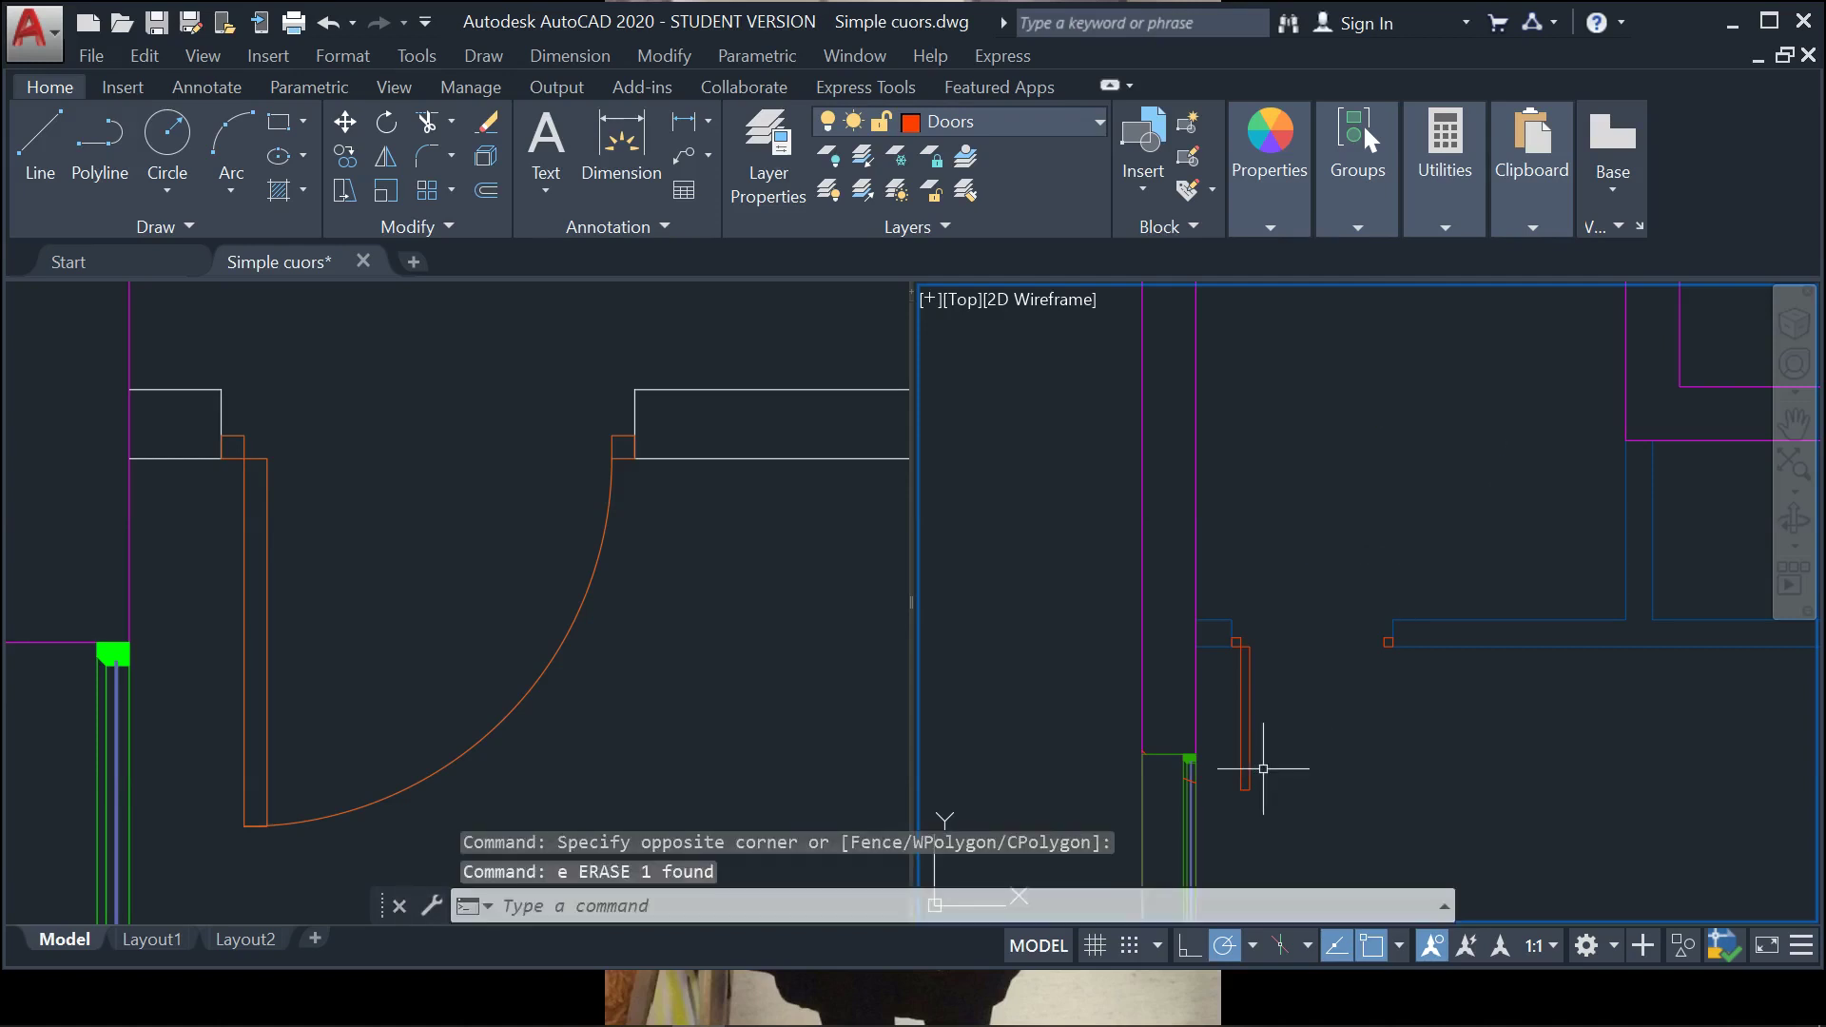
middle_click_drag(1329, 719, 1429, 600)
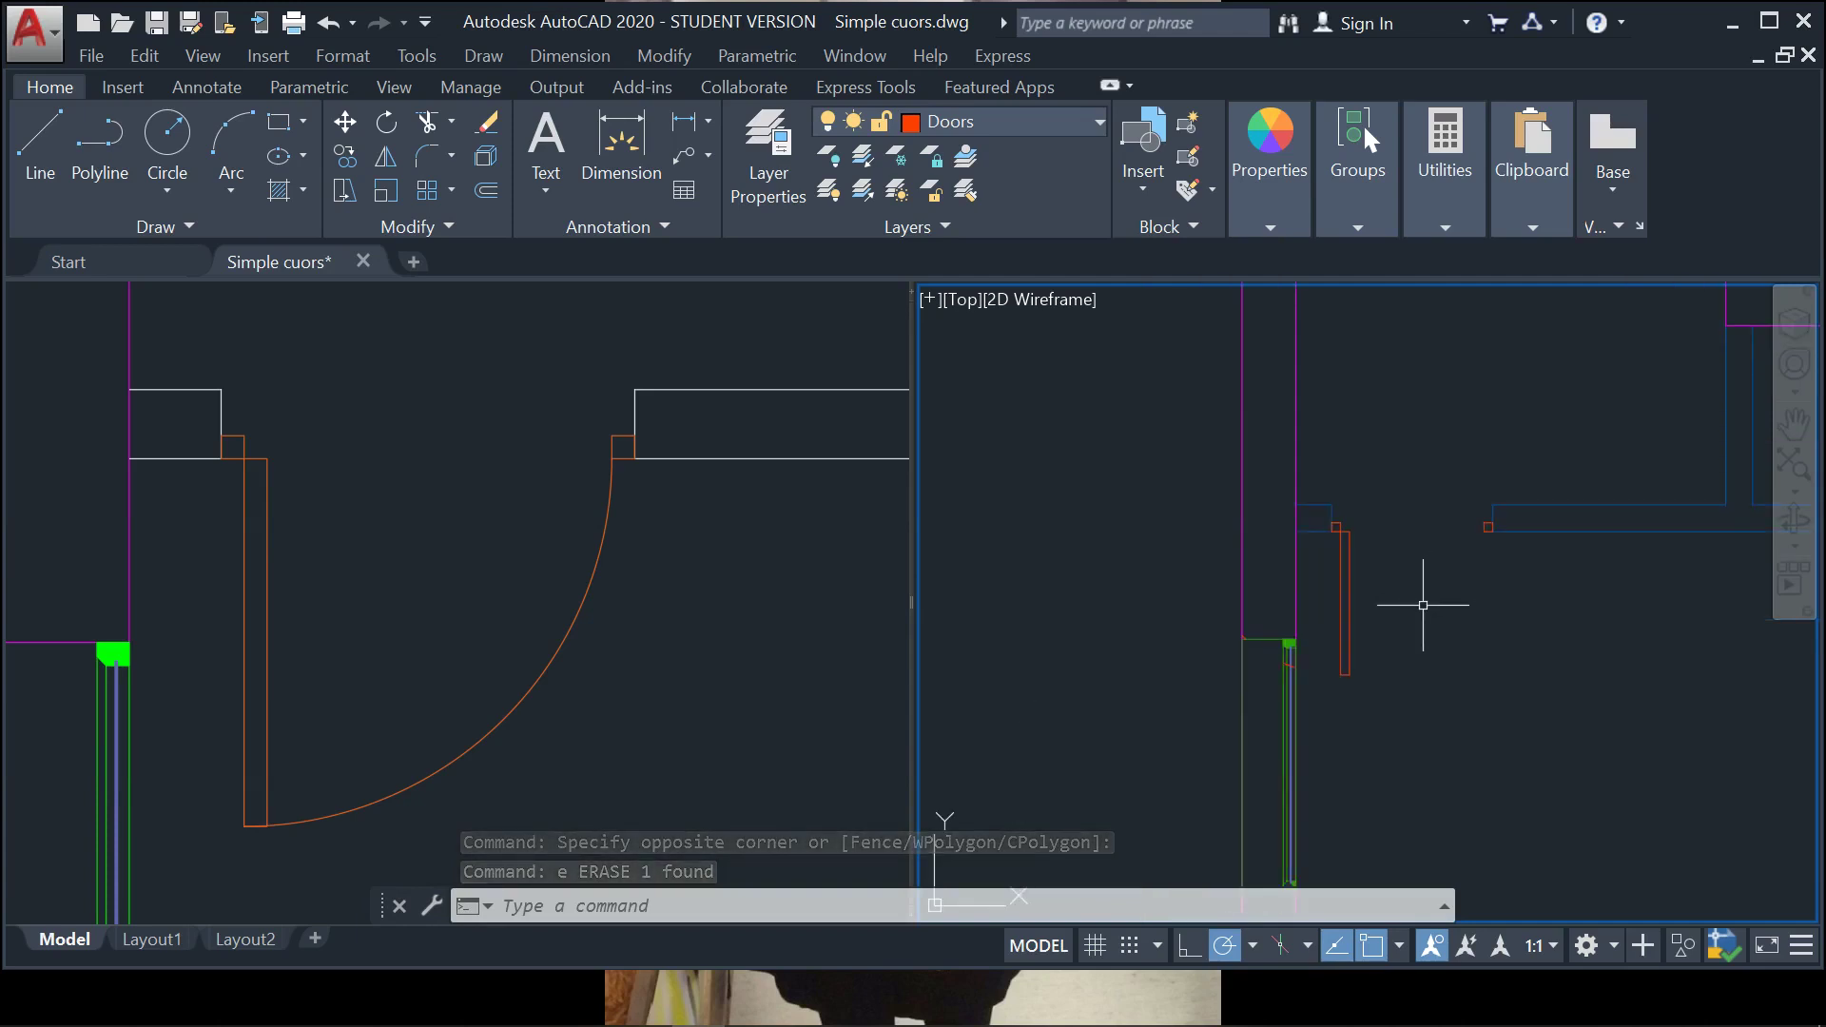
Draw a center-start-end arc centered on the hinge, from the leaf tip to the opposite jamb.
type("A")
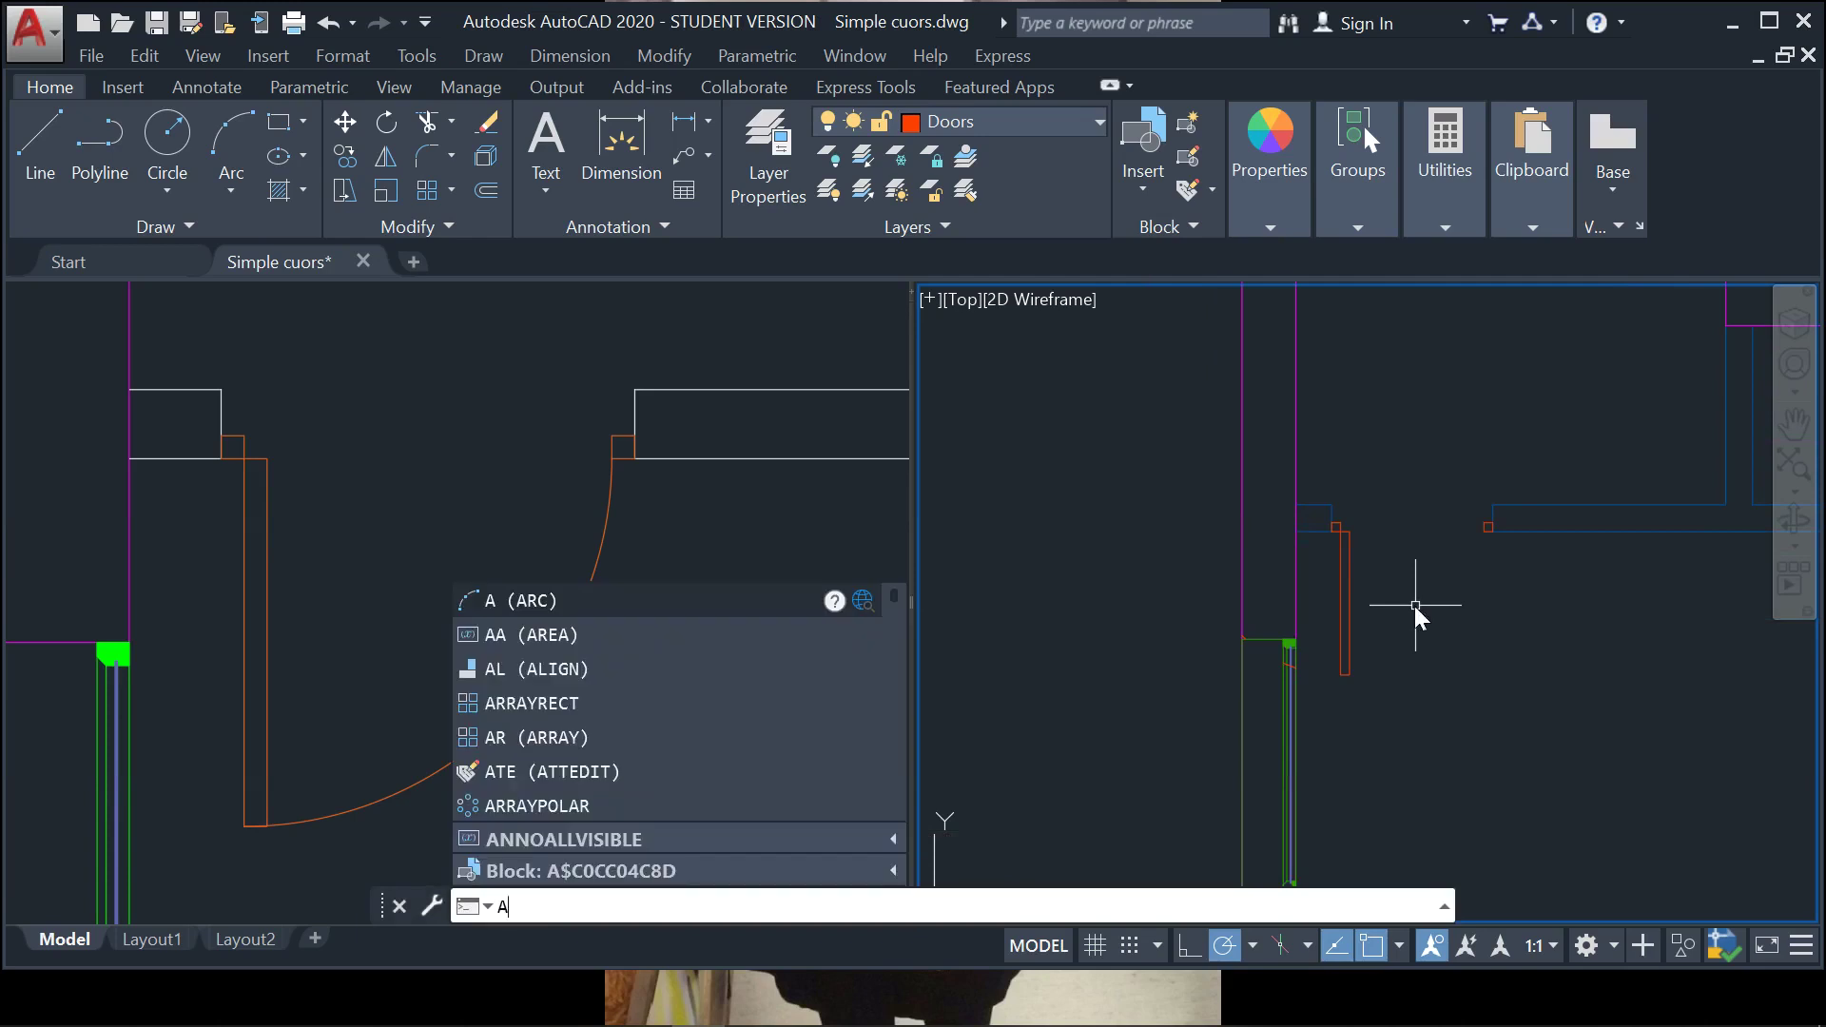
key("Return")
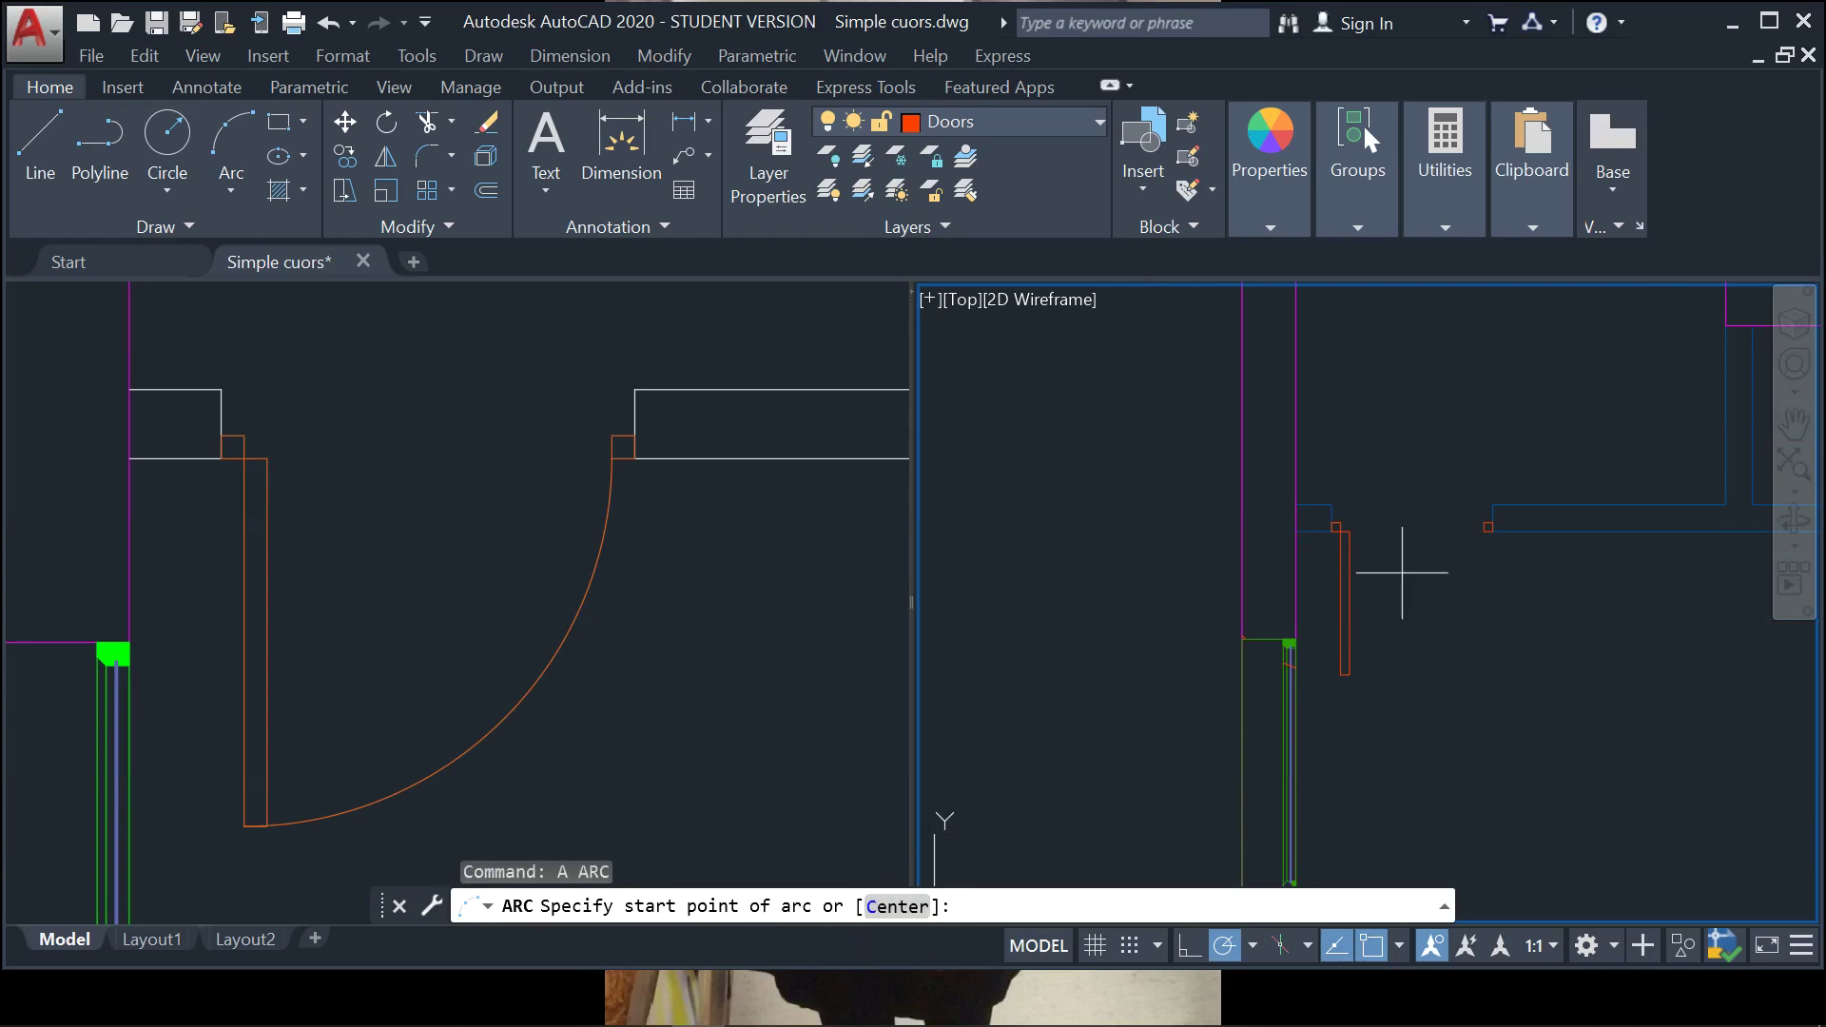
scroll(1335, 554, "up", 4)
type("c")
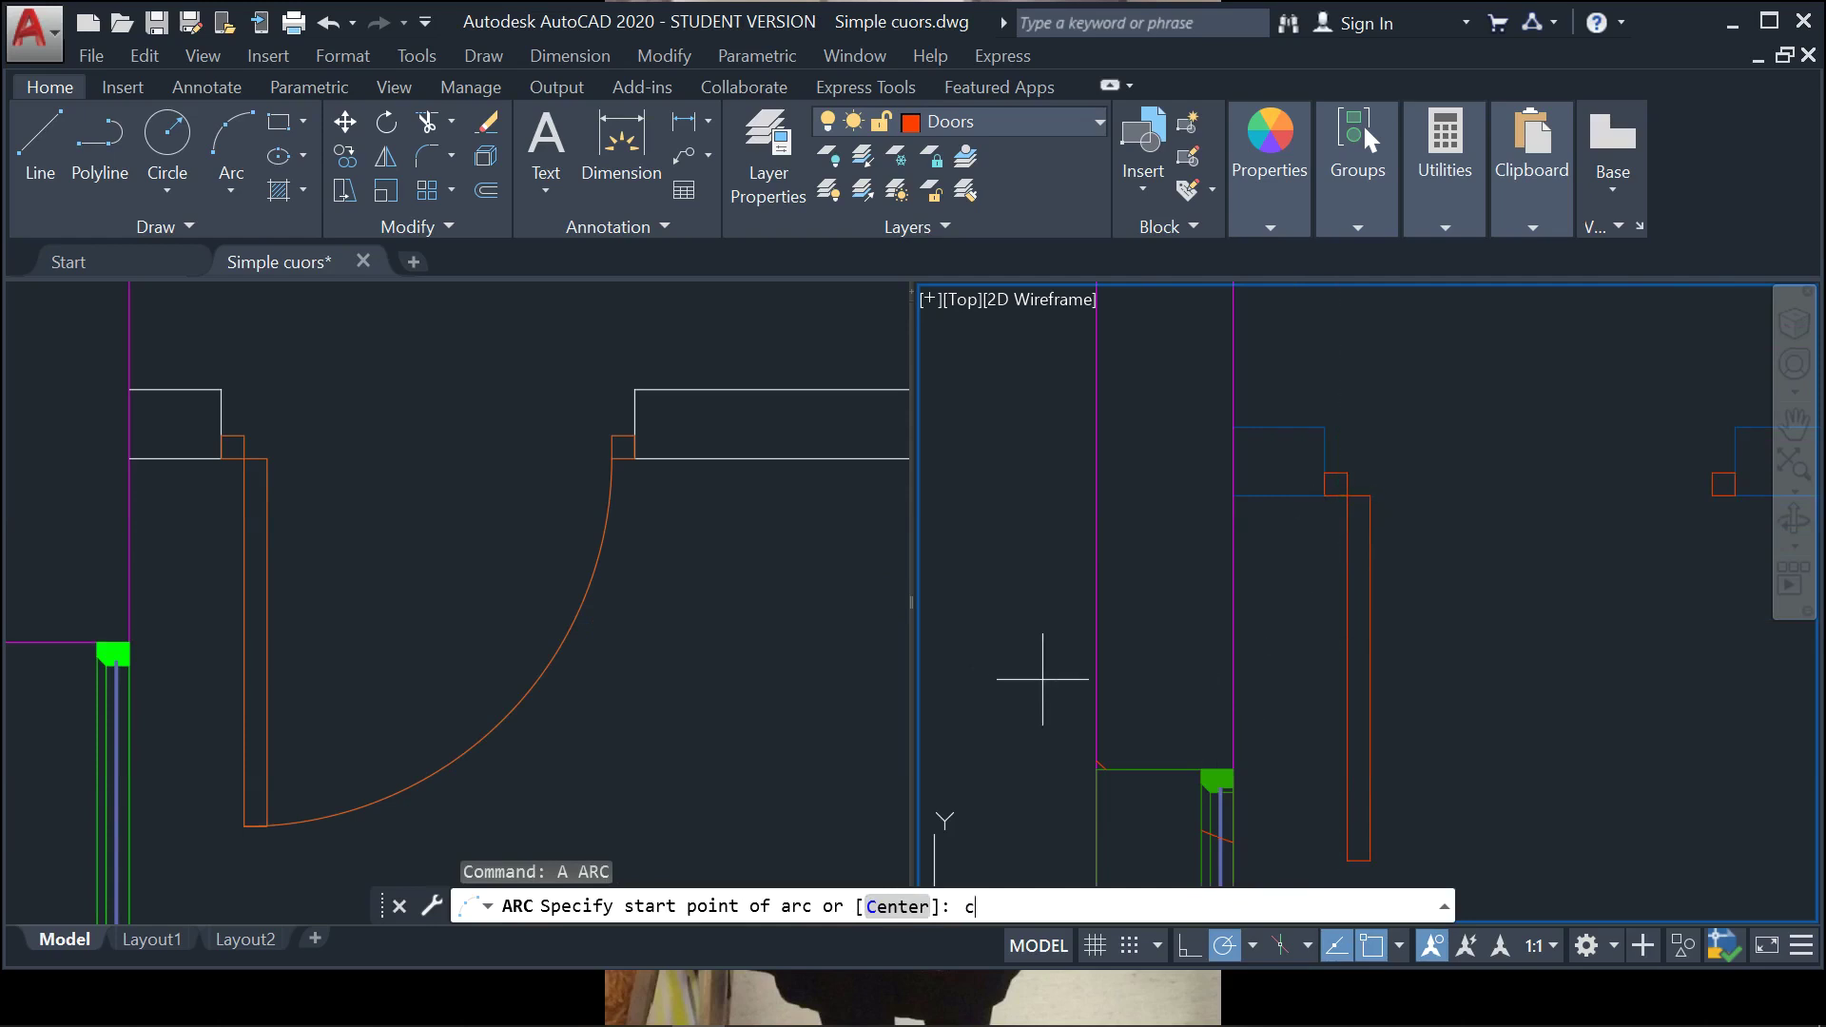
key("Return")
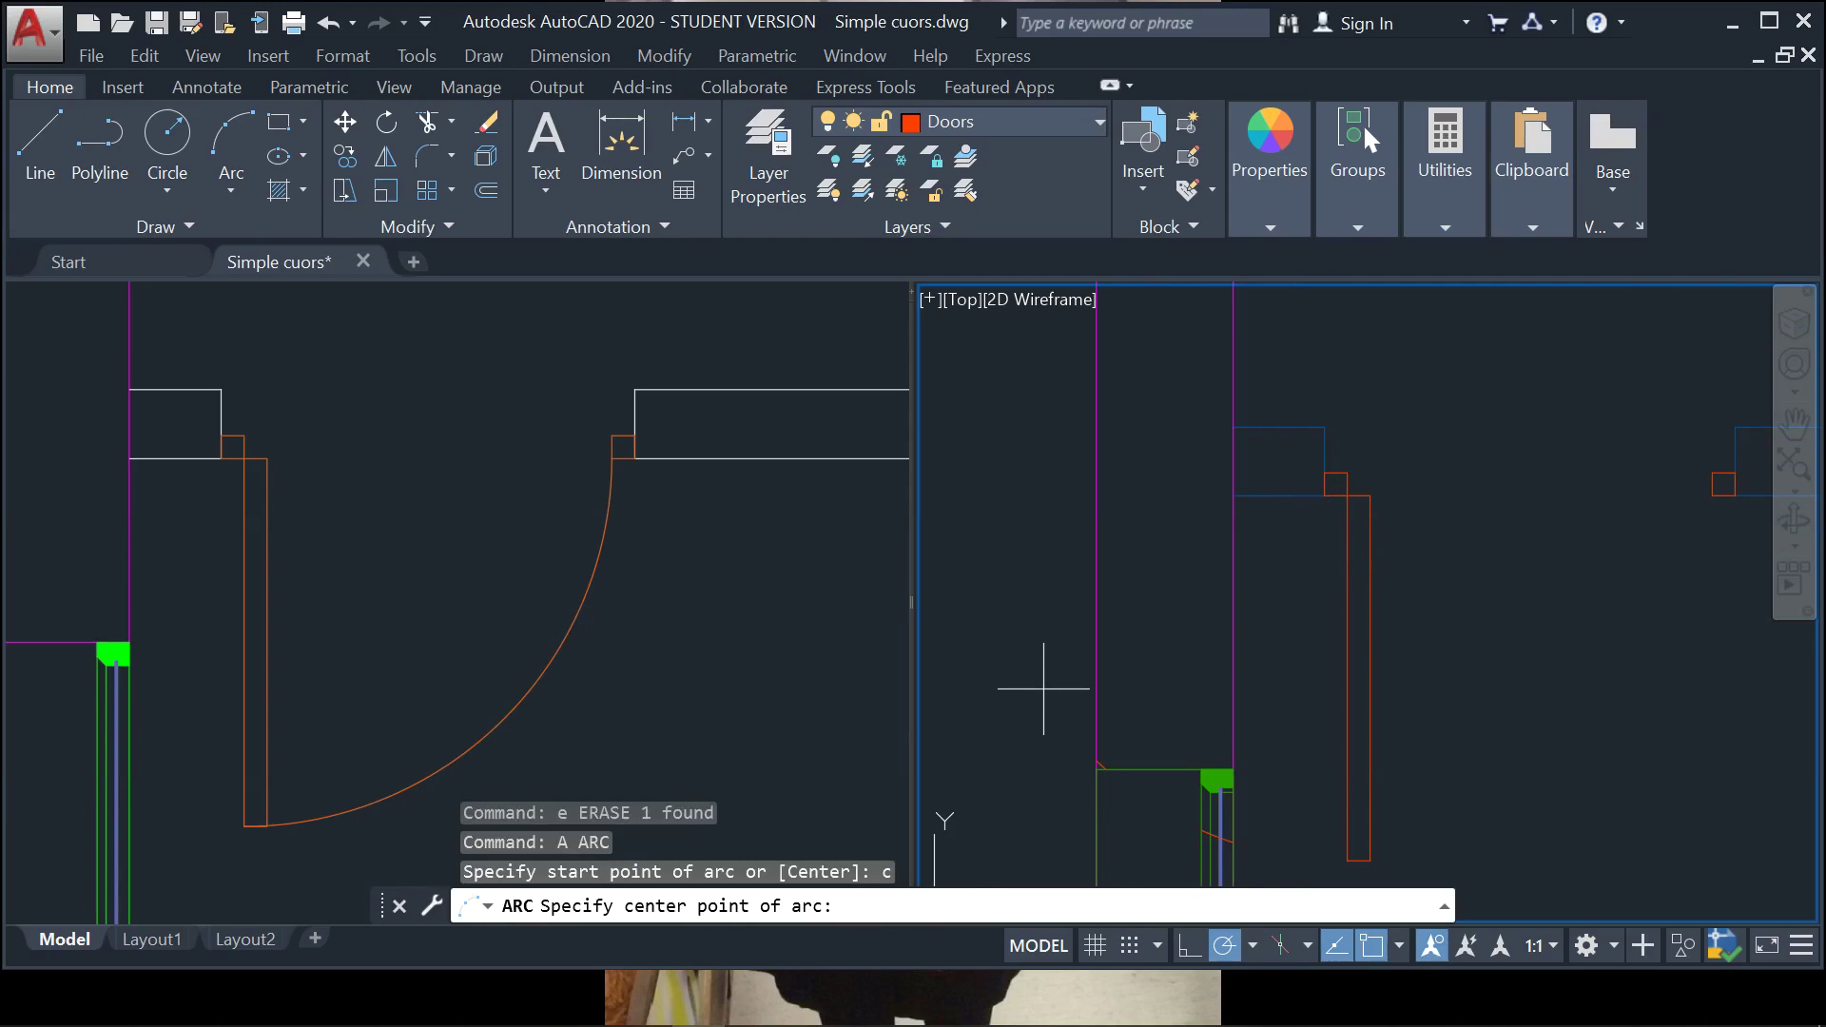
scroll(1334, 456, "up", 5)
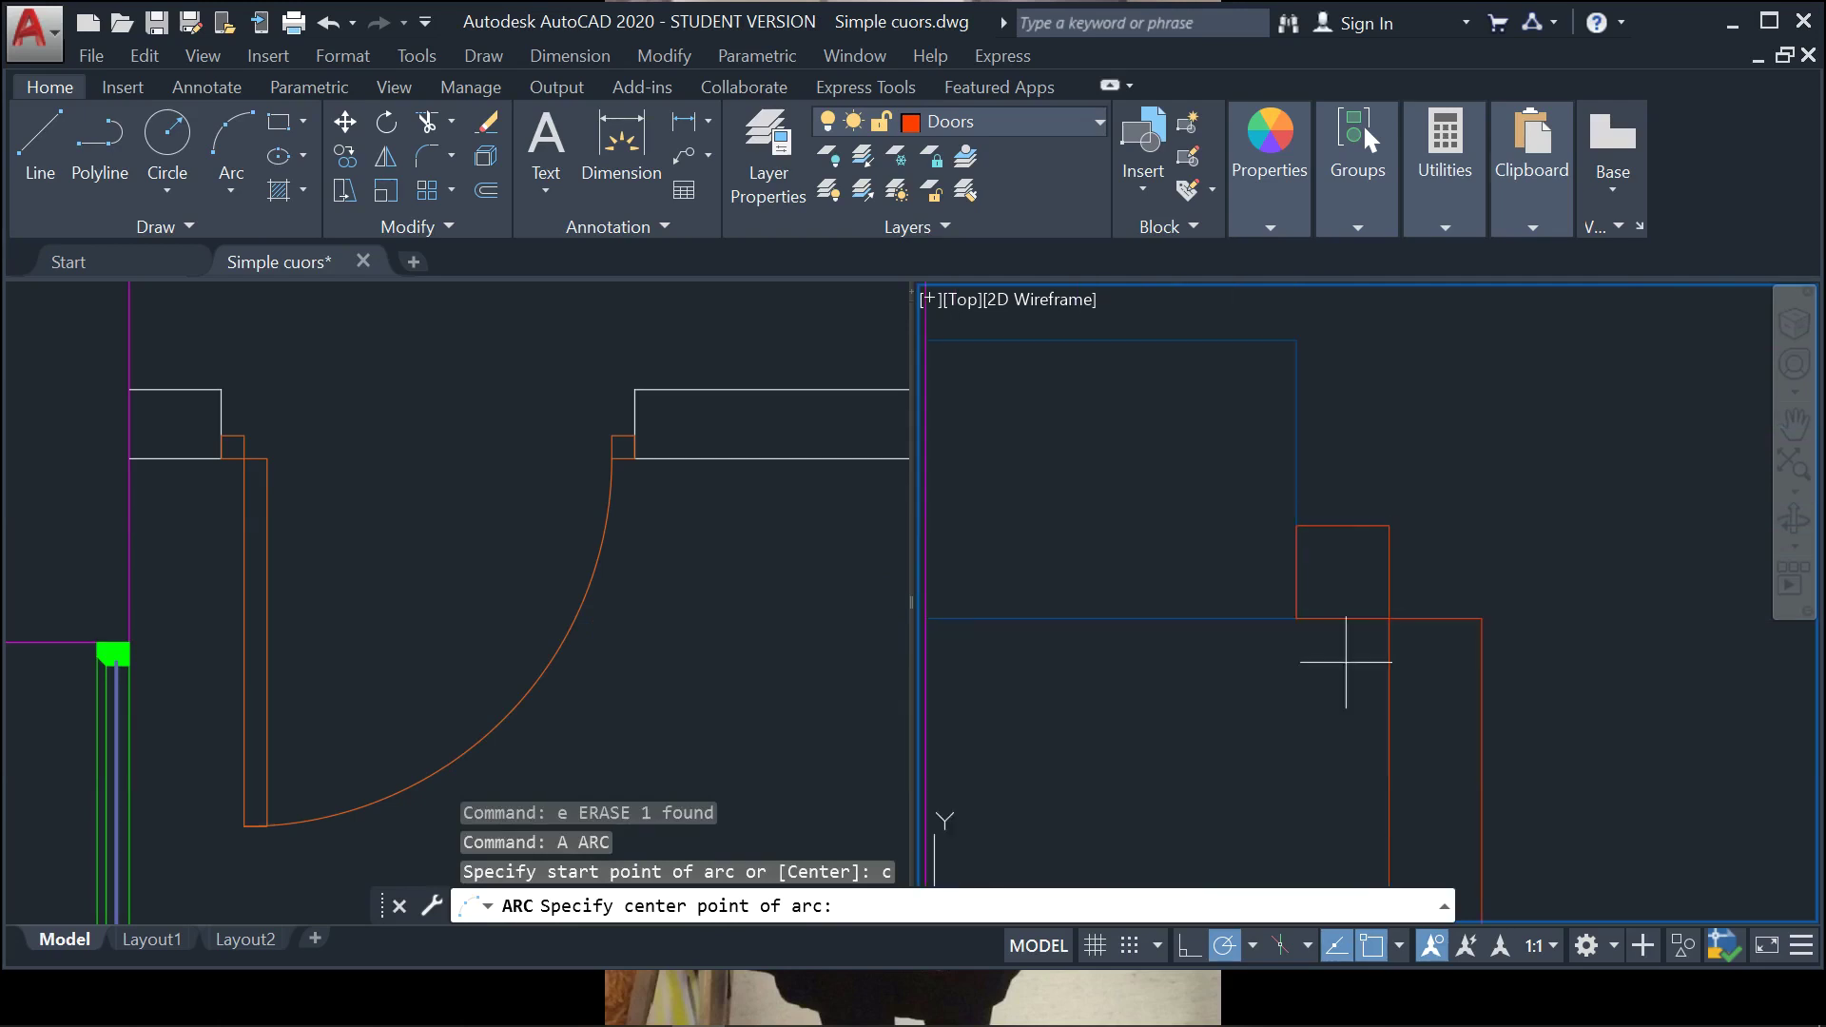
left_click(1389, 619)
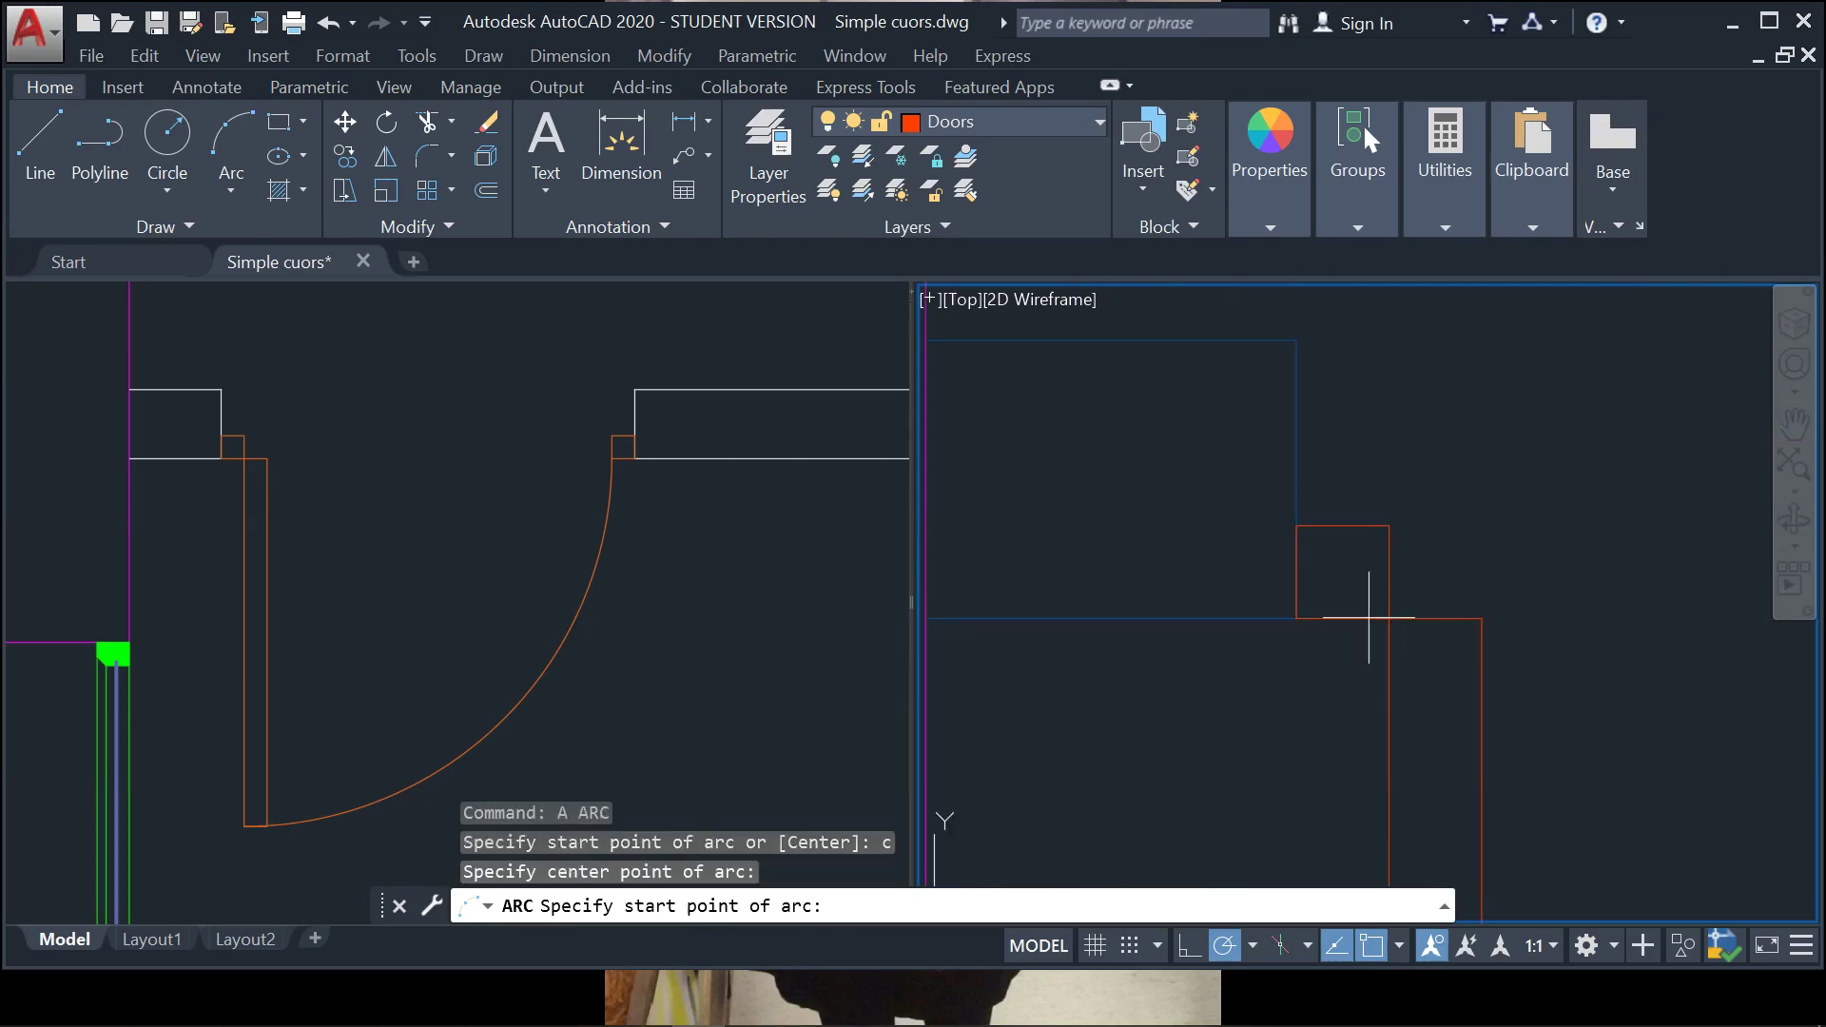
scroll(1099, 695, "down", 2)
scroll(1102, 685, "down", 3)
scroll(1099, 690, "down", 3)
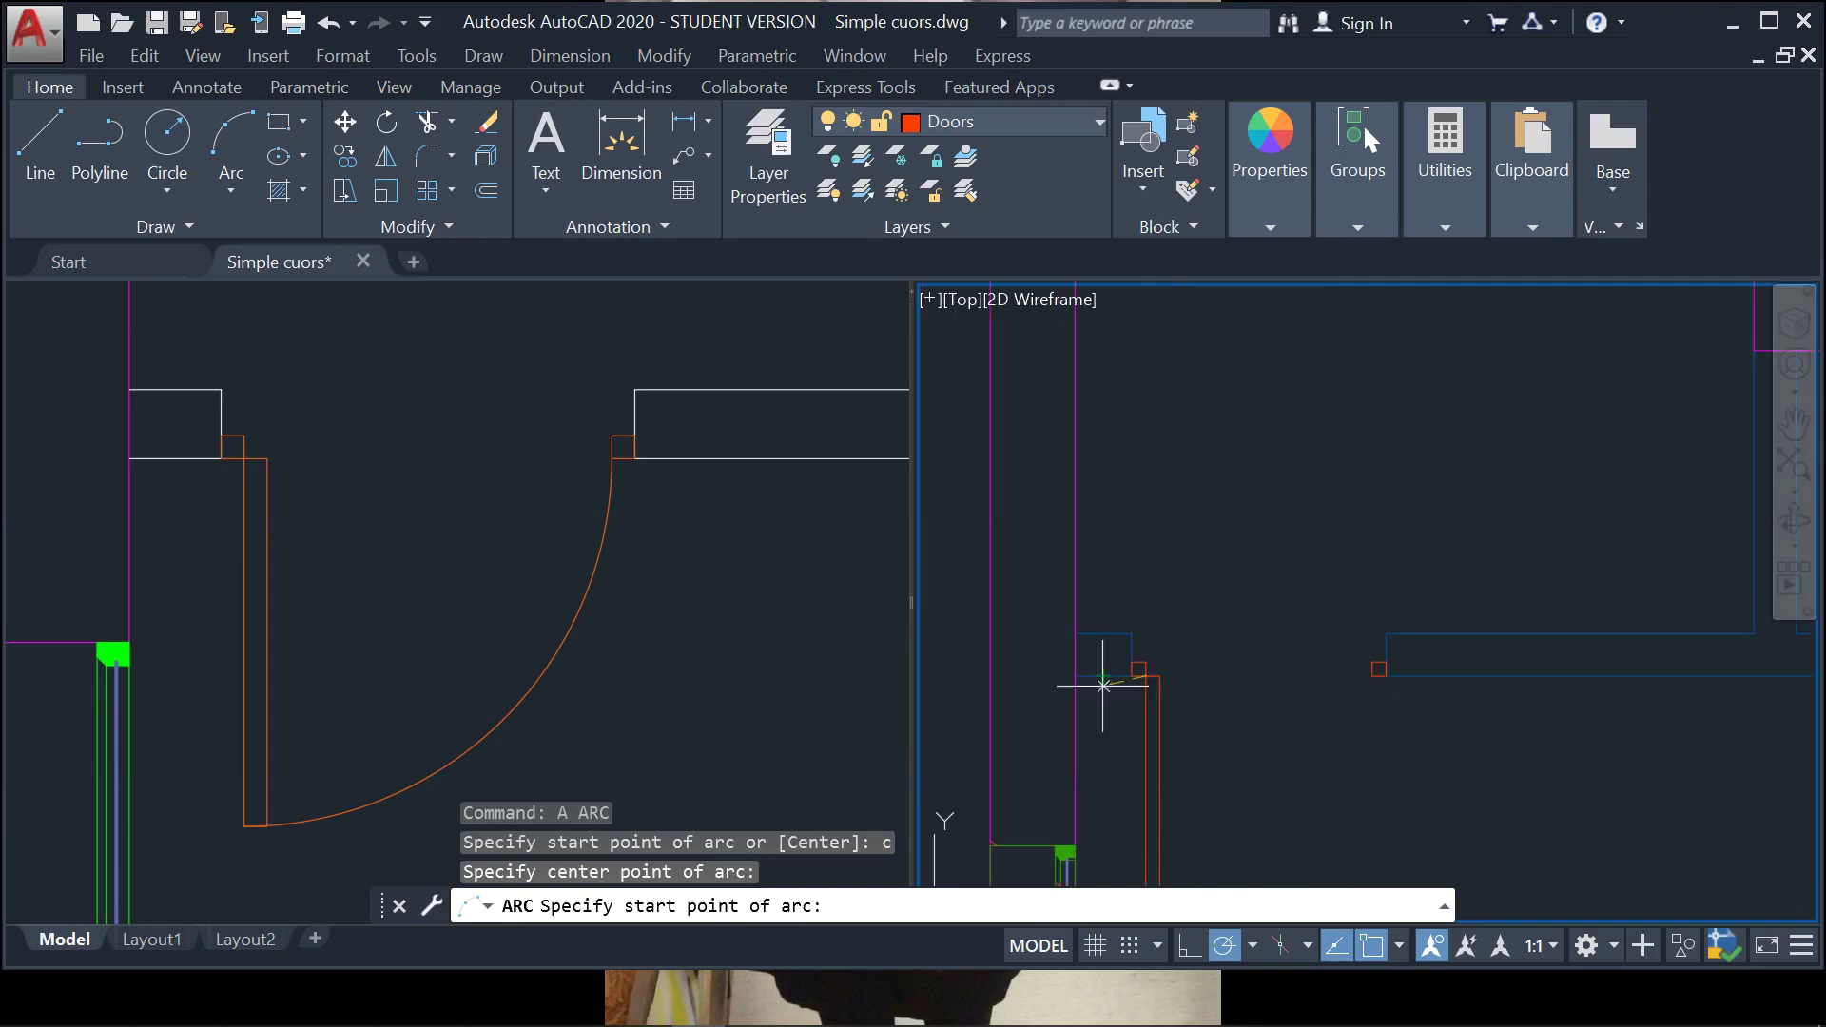
scroll(1118, 671, "down", 2)
scroll(1118, 798, "up", 4)
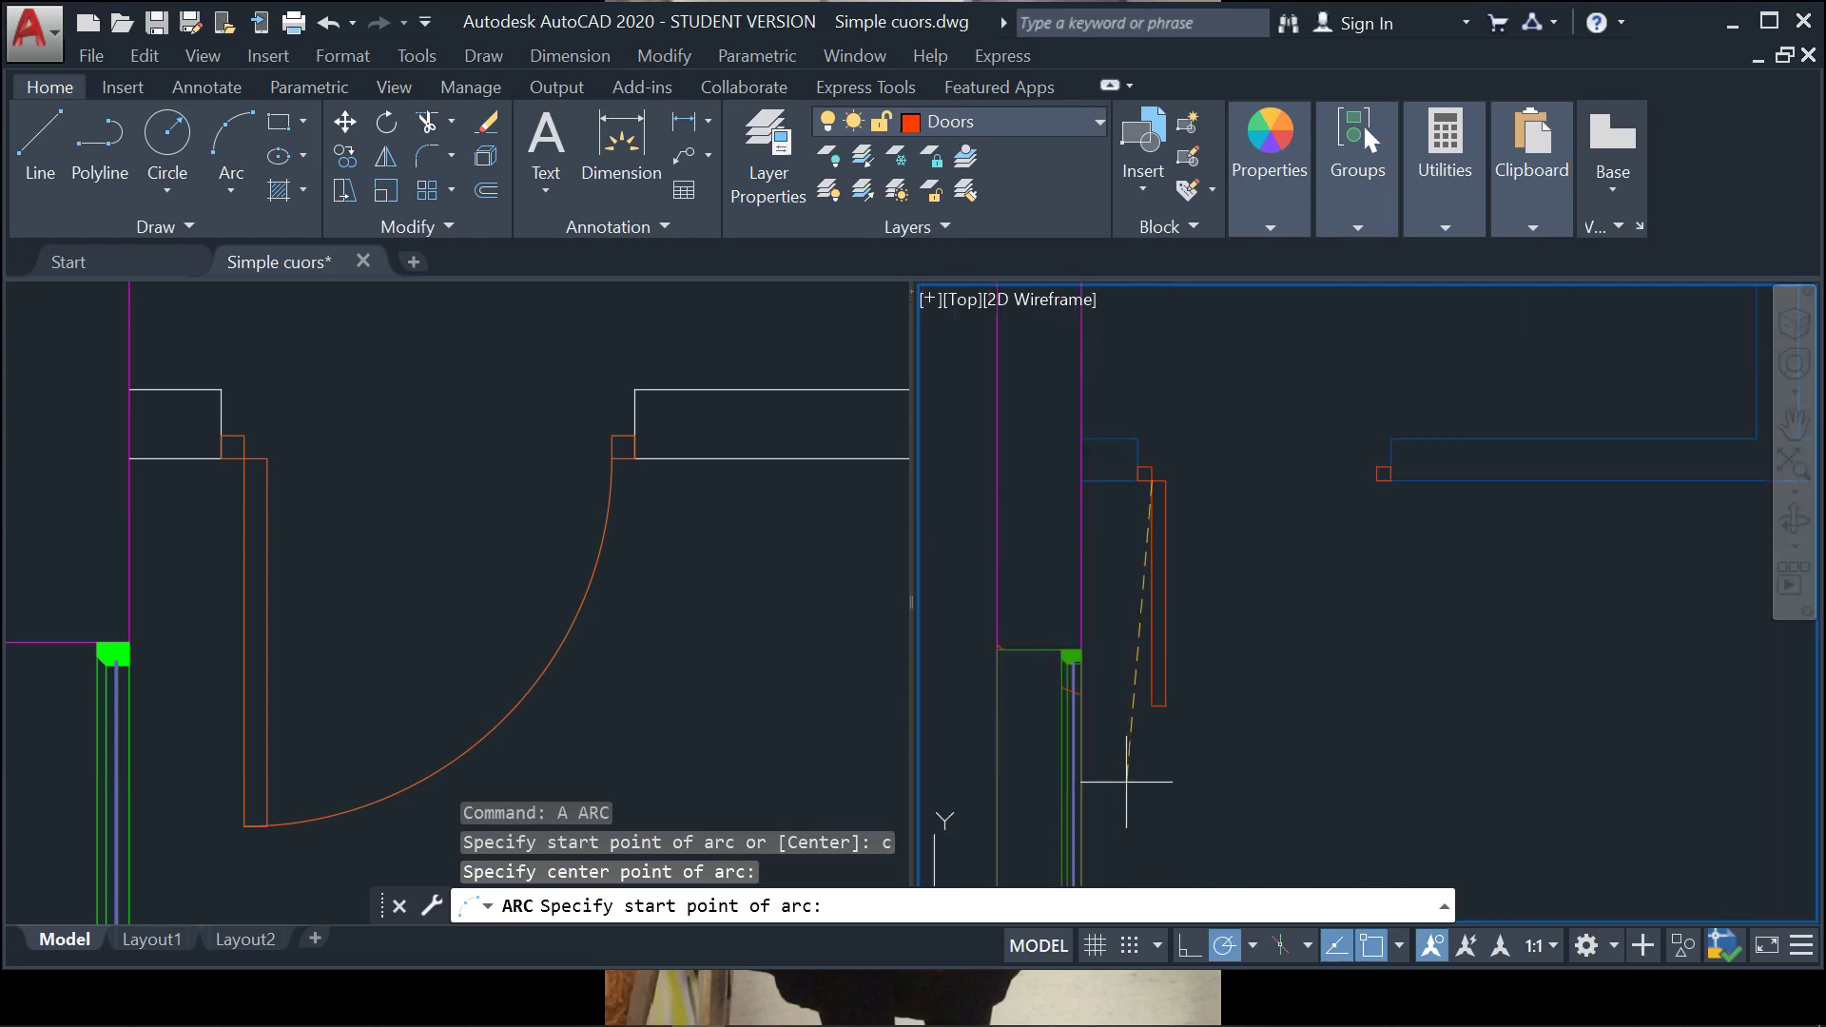
scroll(1109, 723, "up", 3)
scroll(1151, 704, "up", 3)
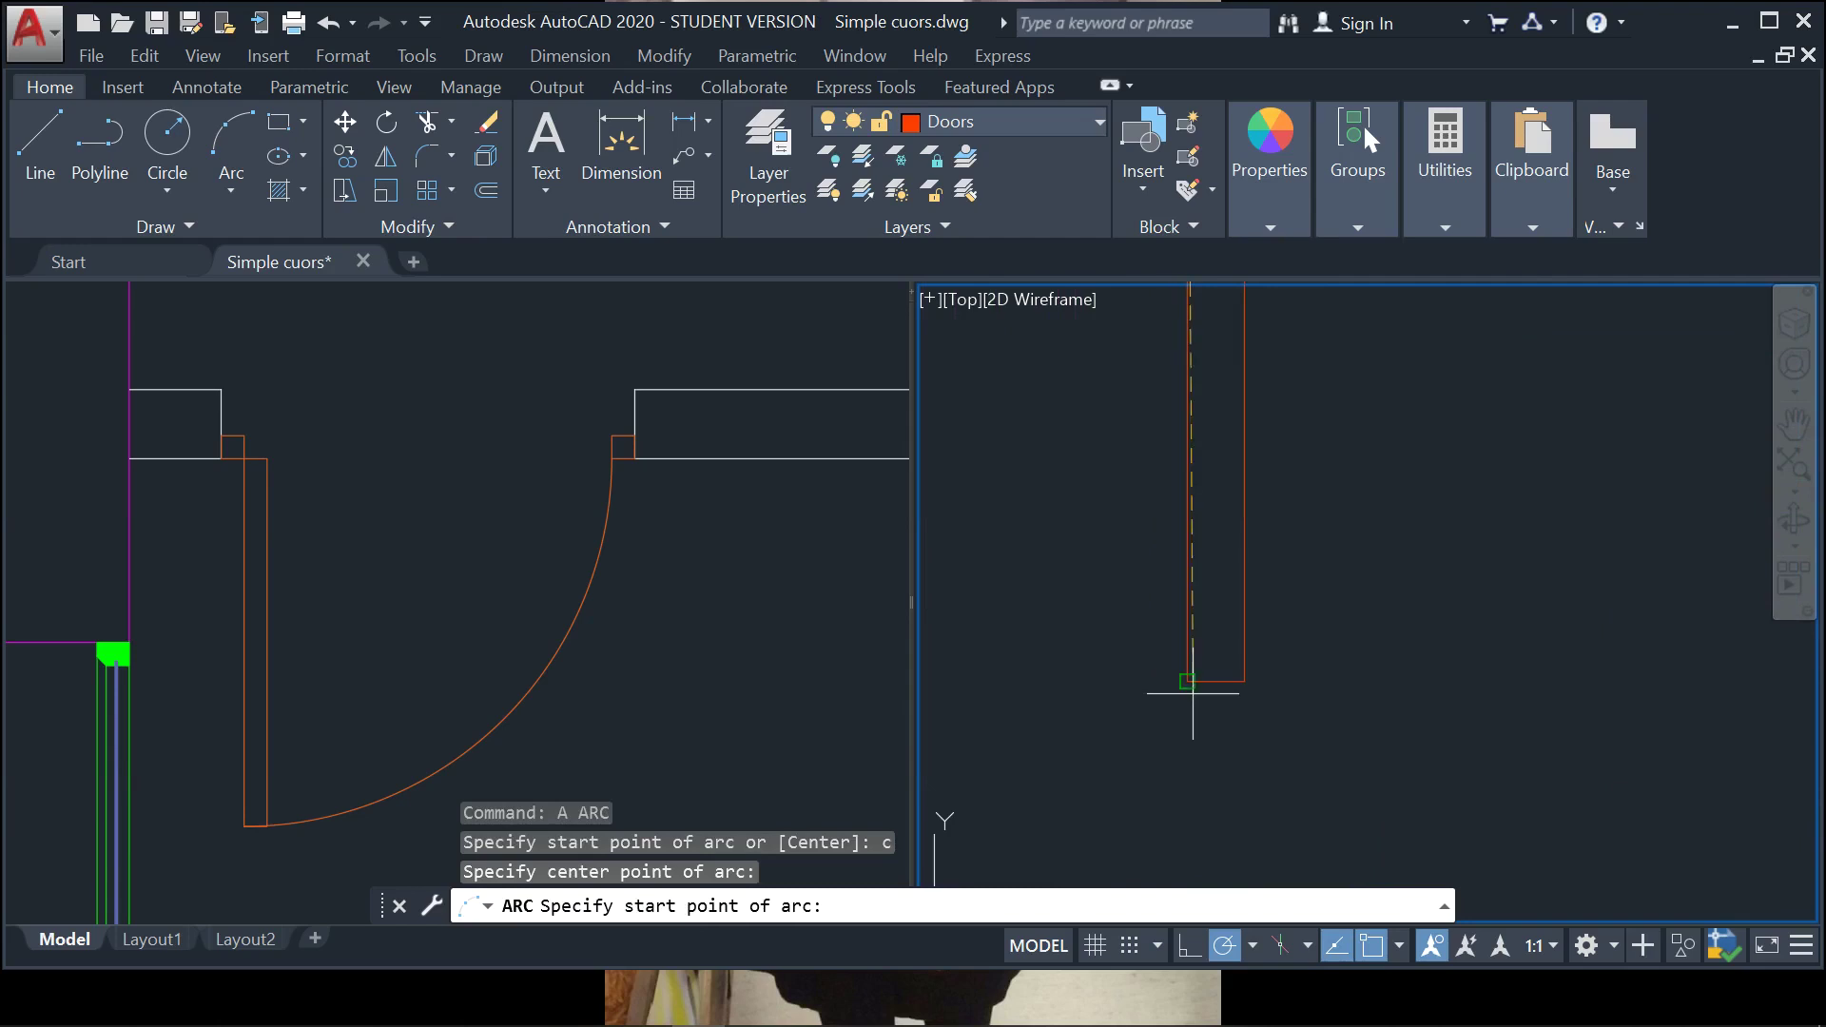
left_click(1187, 681)
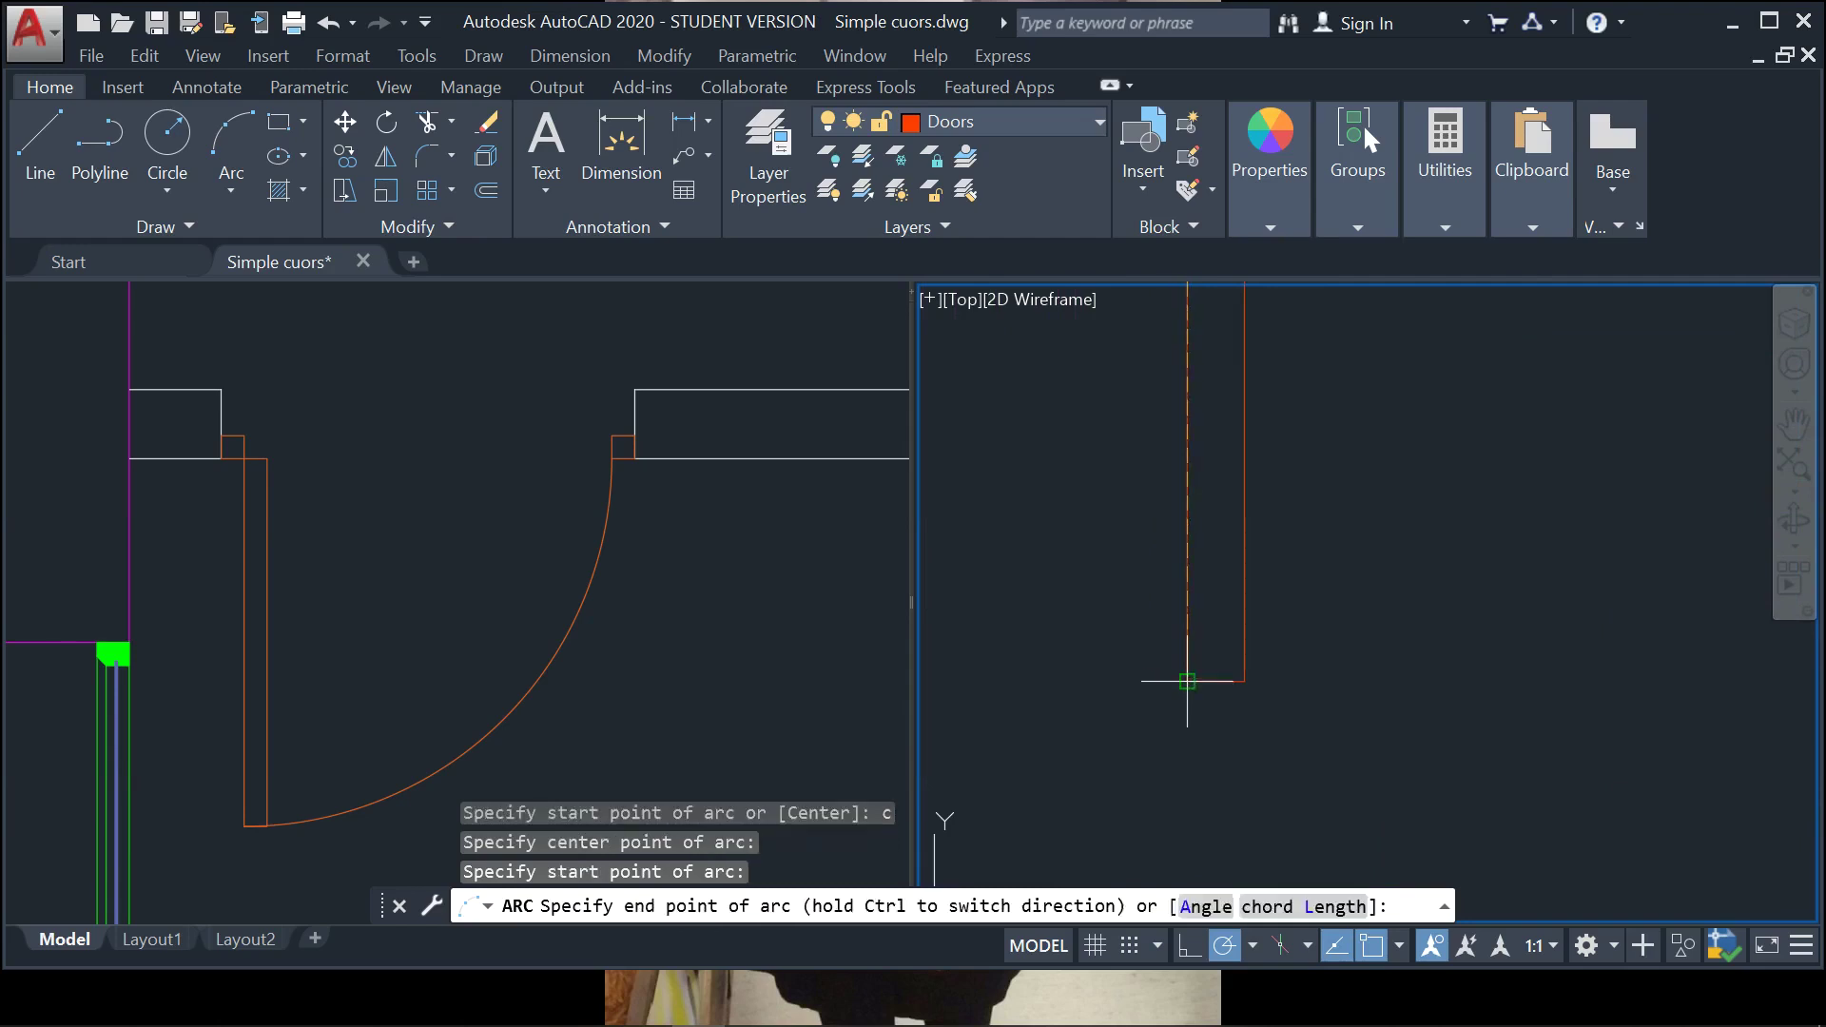
scroll(1336, 672, "down", 4)
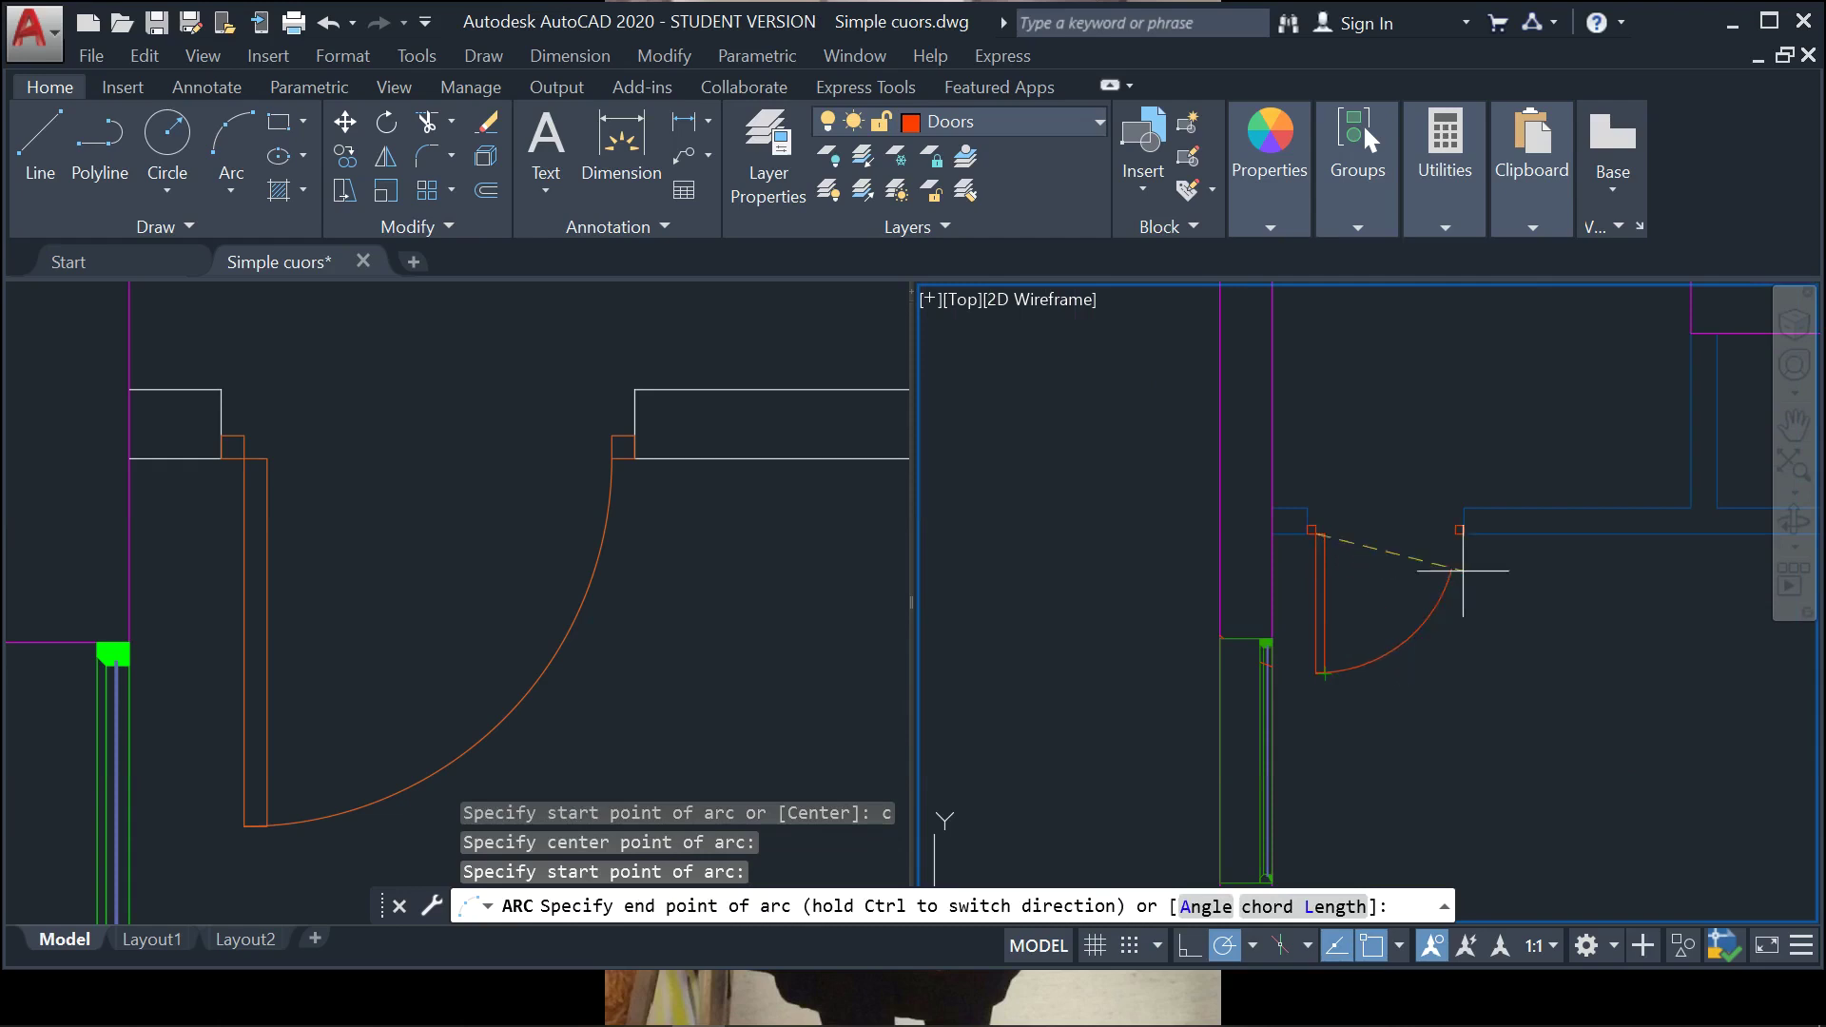
scroll(1455, 551, "up", 4)
left_click(1451, 489)
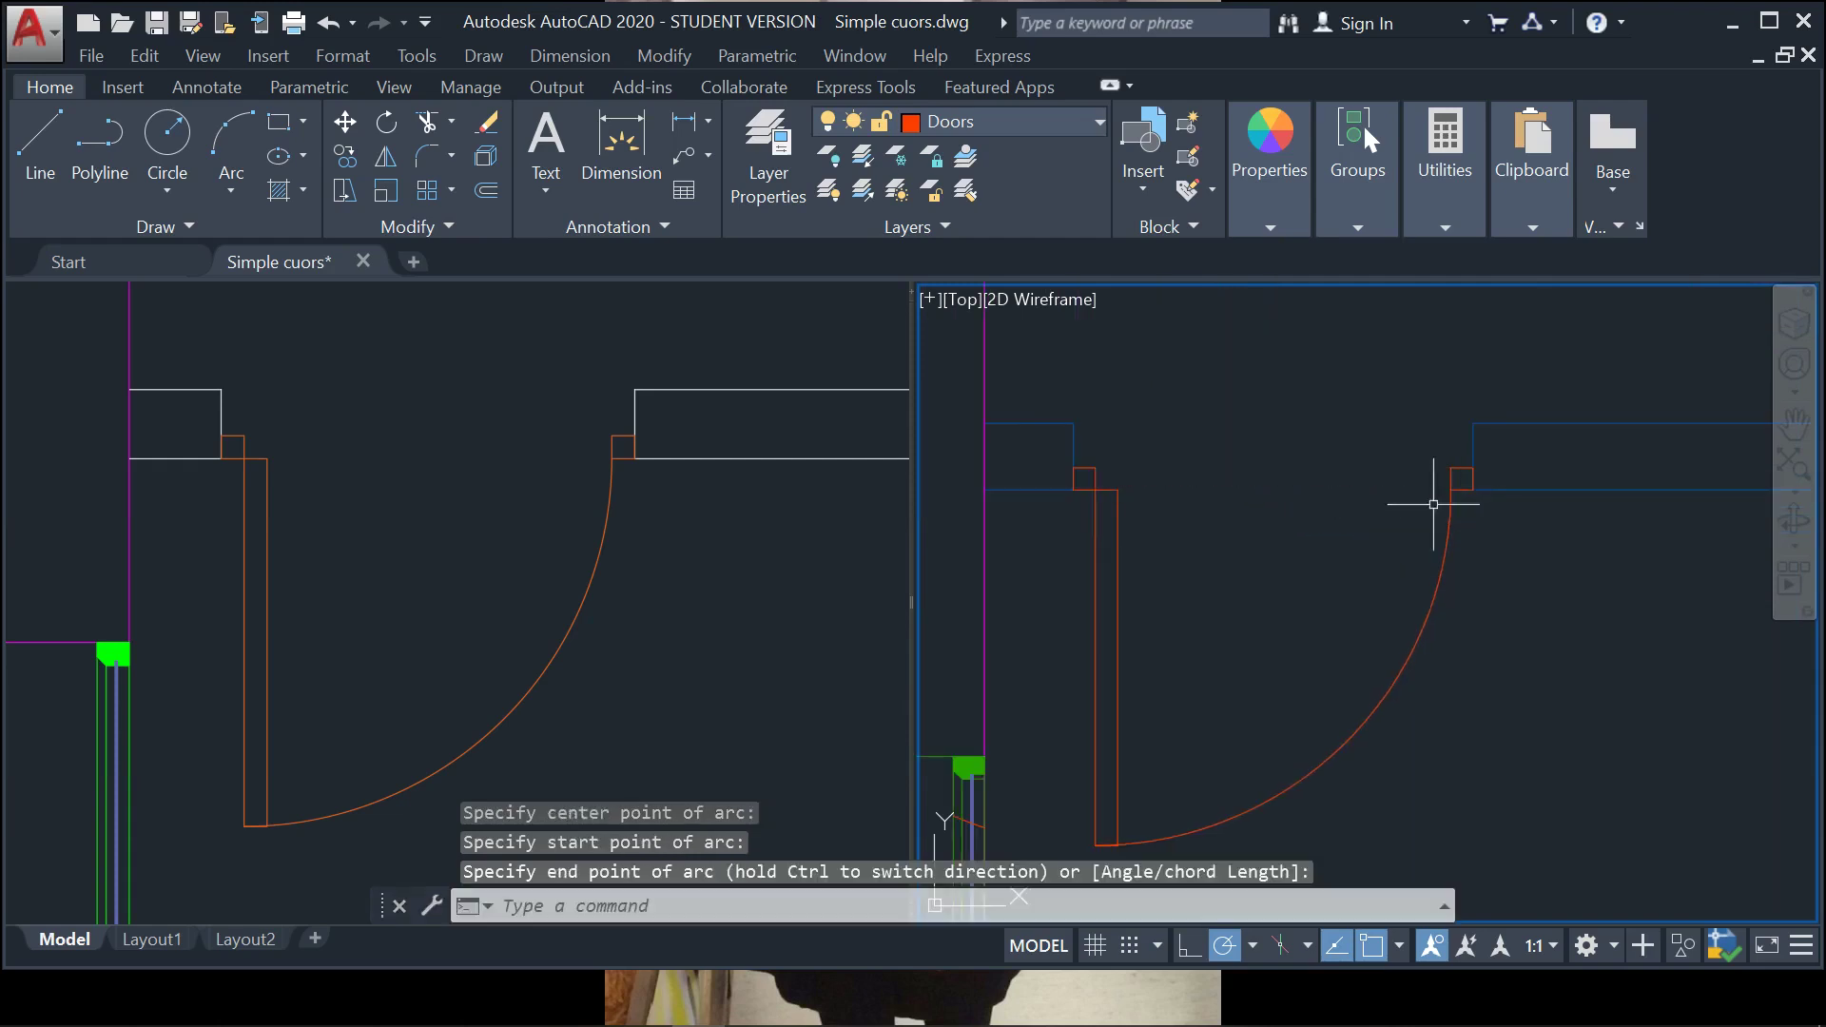
scroll(1398, 631, "down", 4)
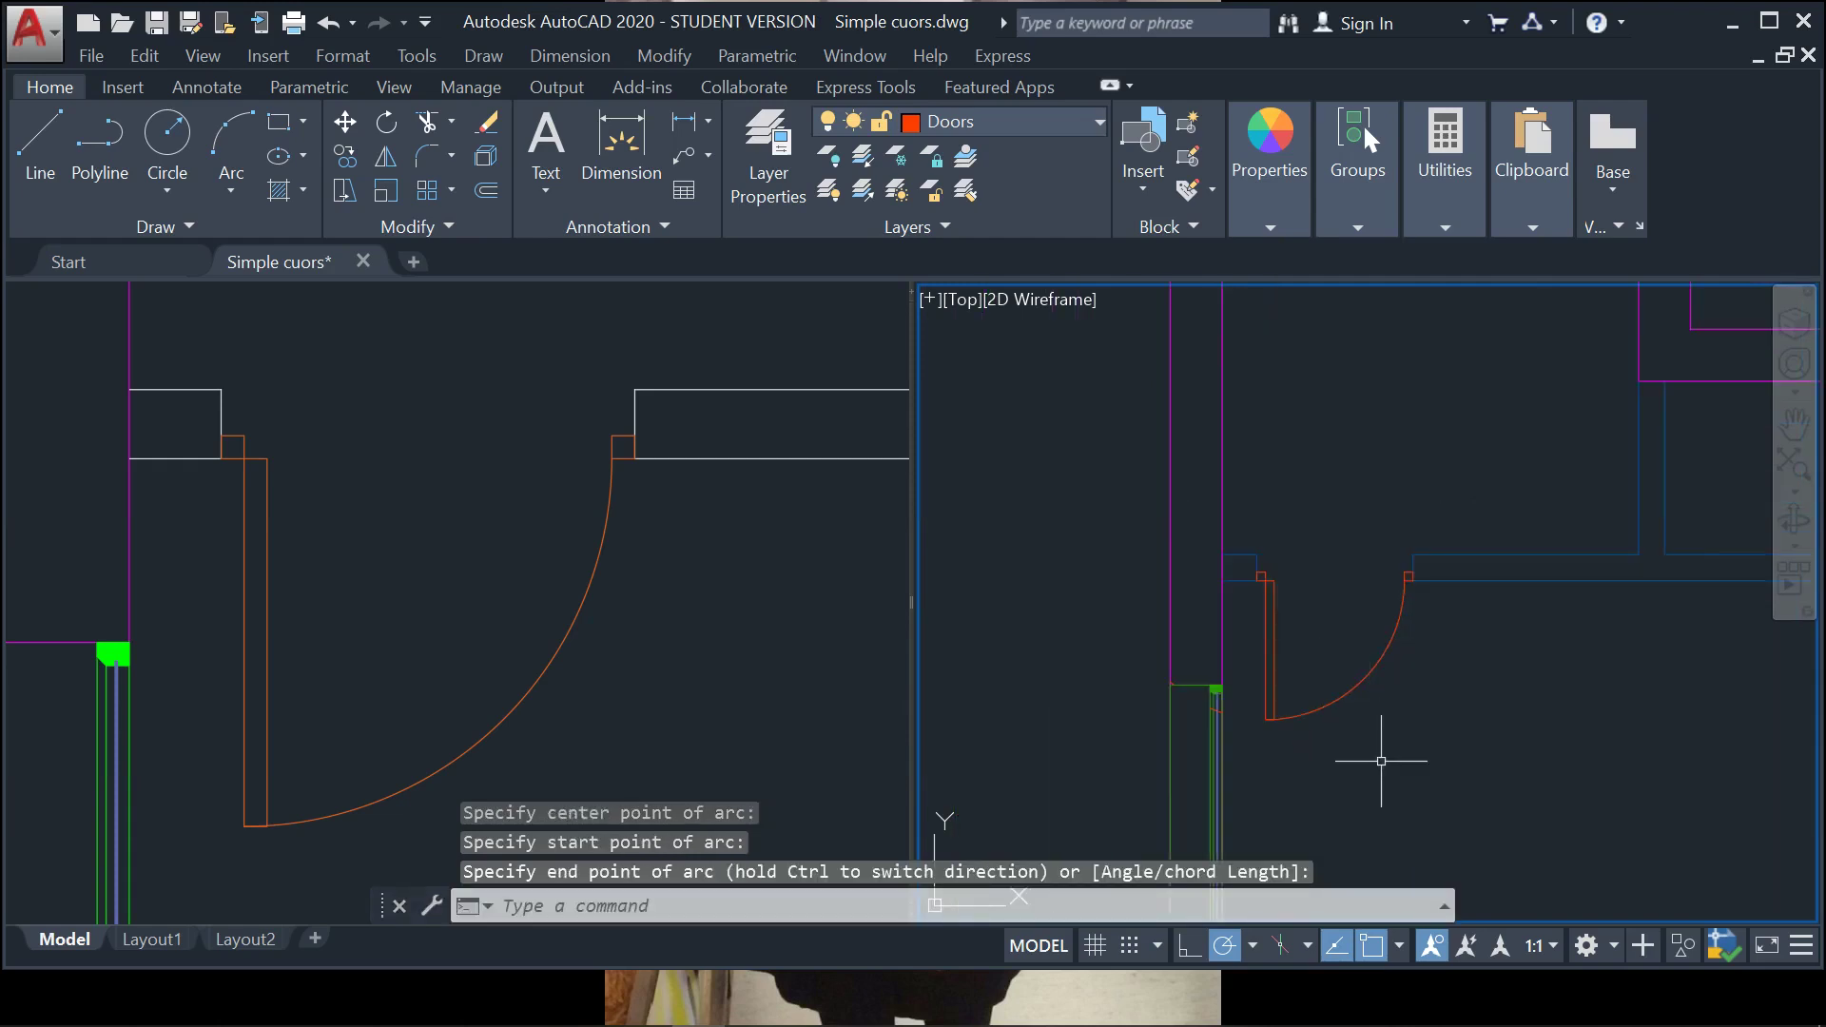
Dismiss the arc methods list and pan around the finished door in the working plan.
scroll(1414, 807, "down", 2)
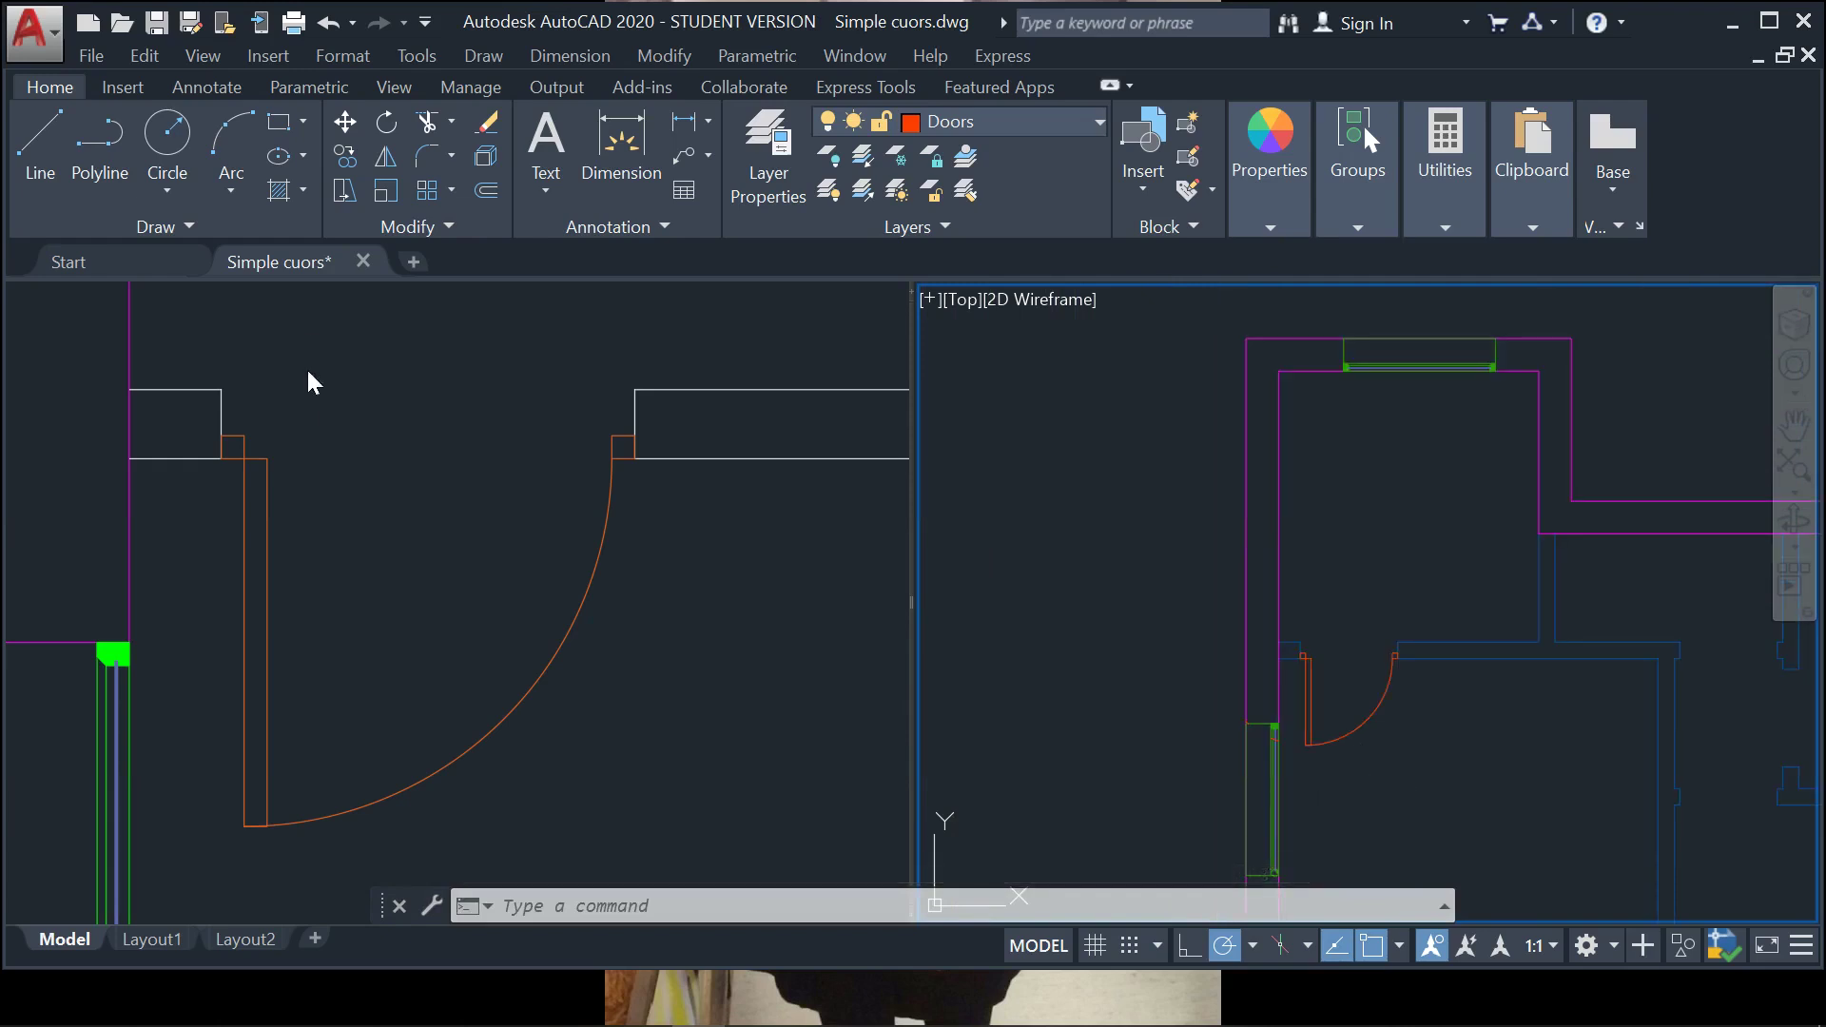
left_click(227, 179)
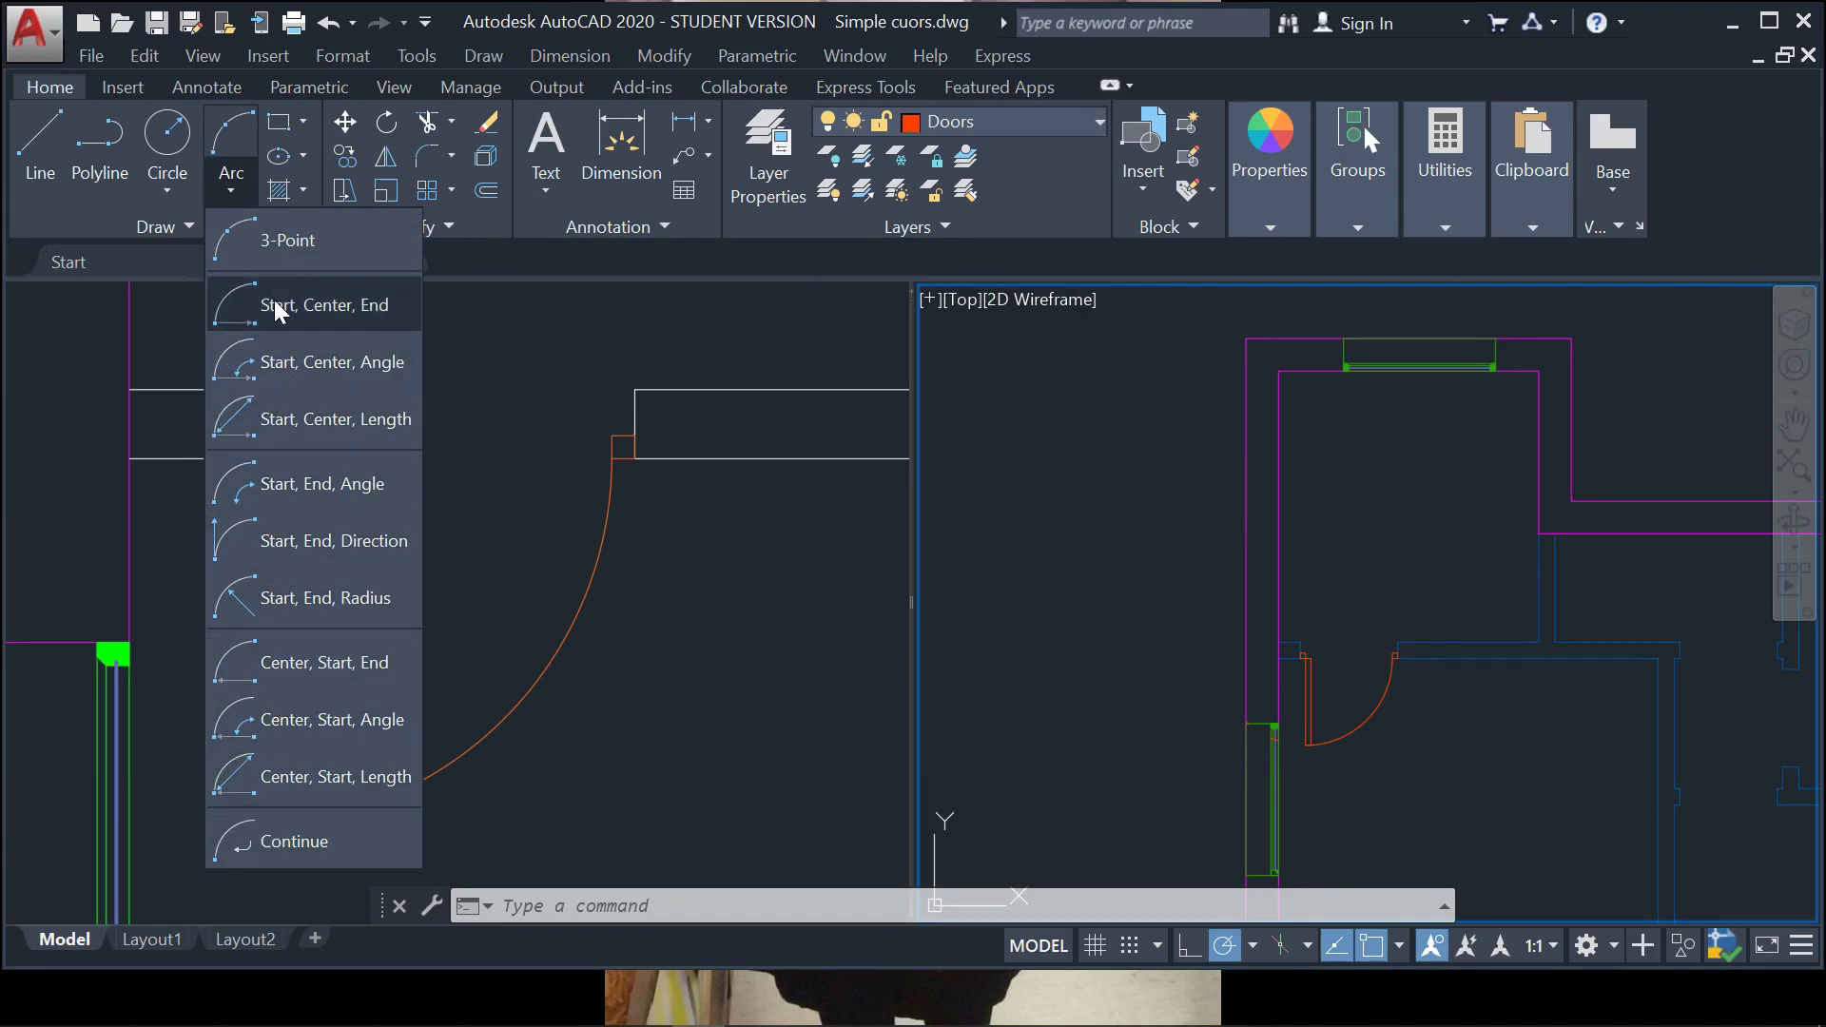
left_click(590, 755)
left_click(1466, 845)
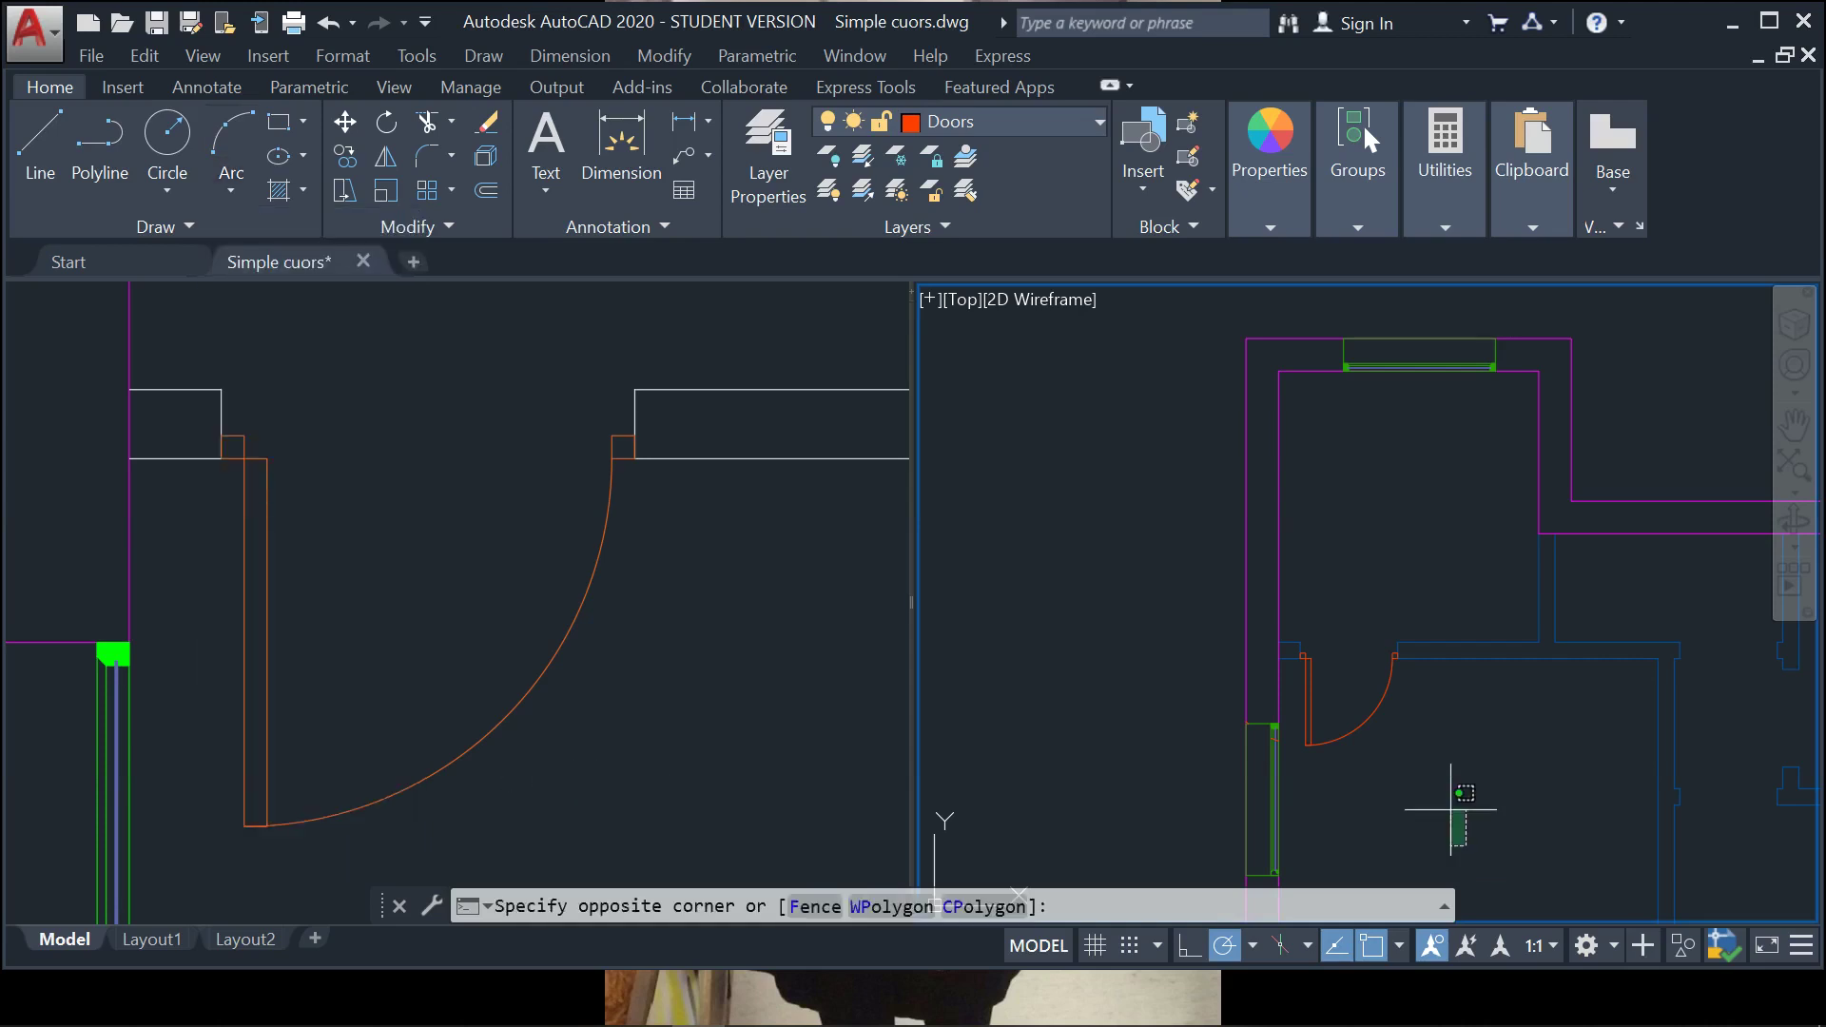
left_click(1444, 776)
scroll(1404, 709, "up", 2)
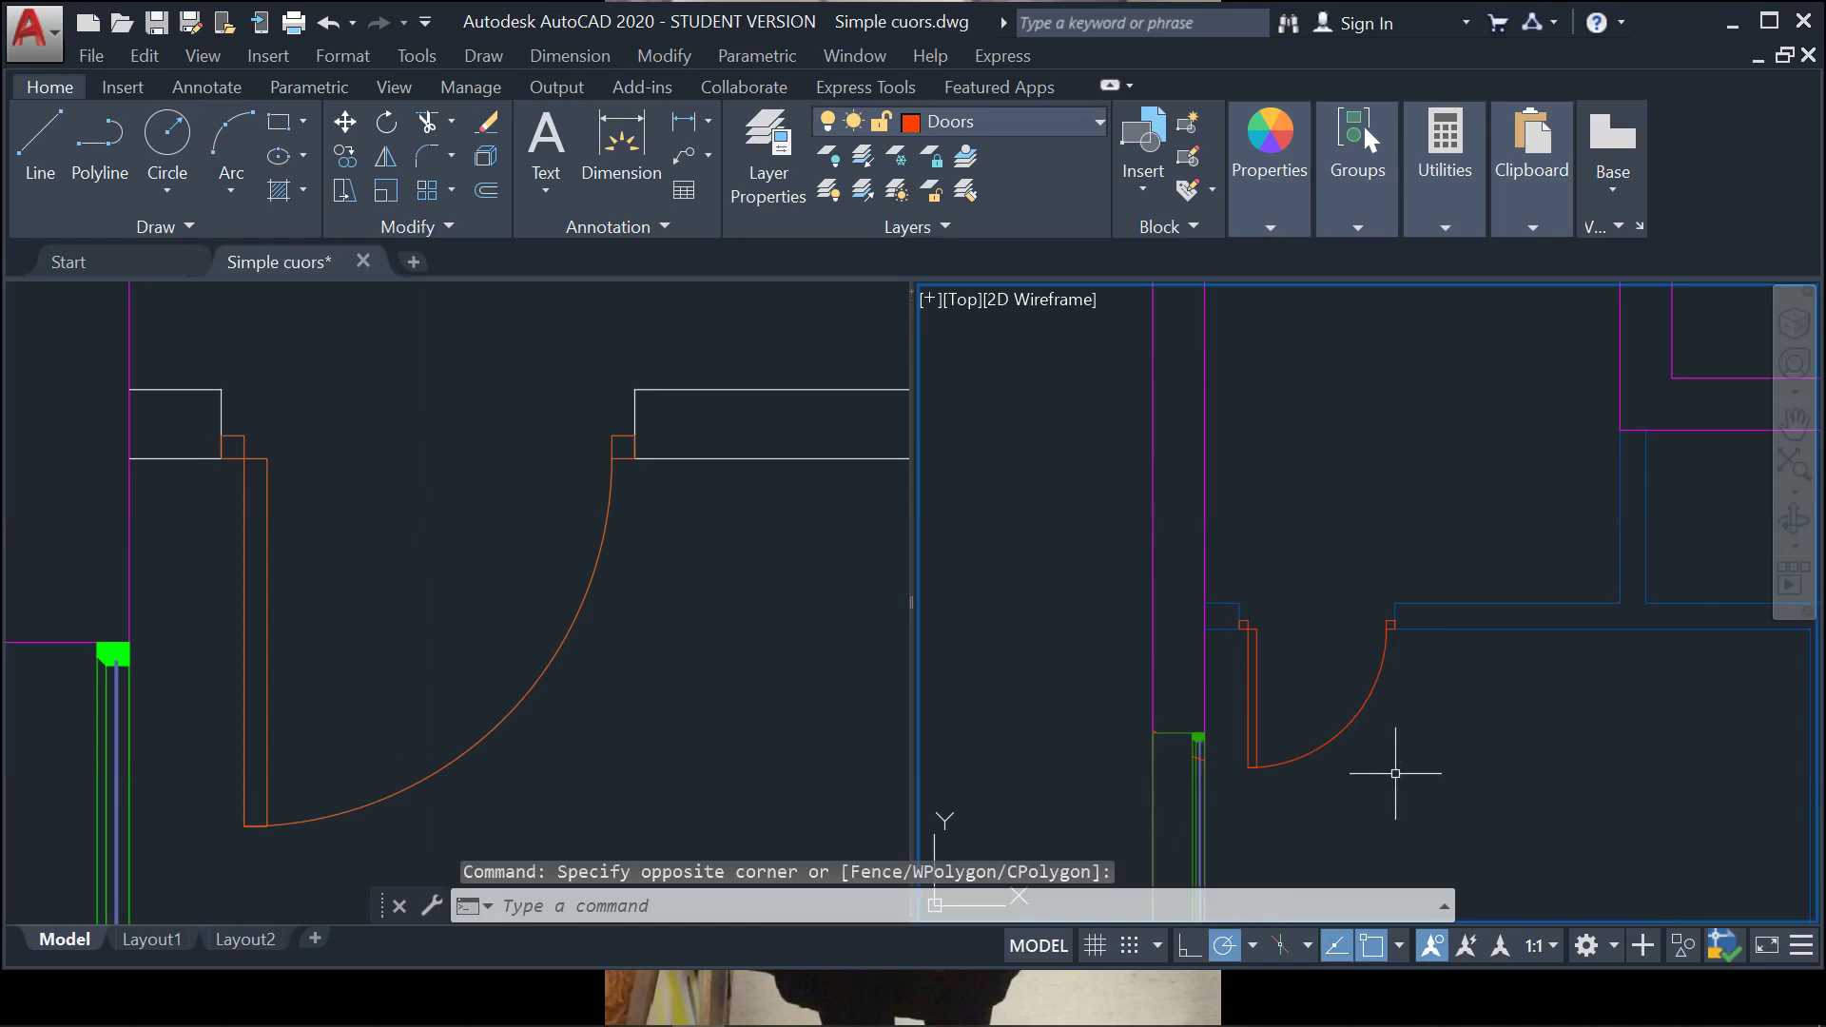
scroll(1340, 714, "down", 2)
middle_click_drag(1386, 724, 1289, 665)
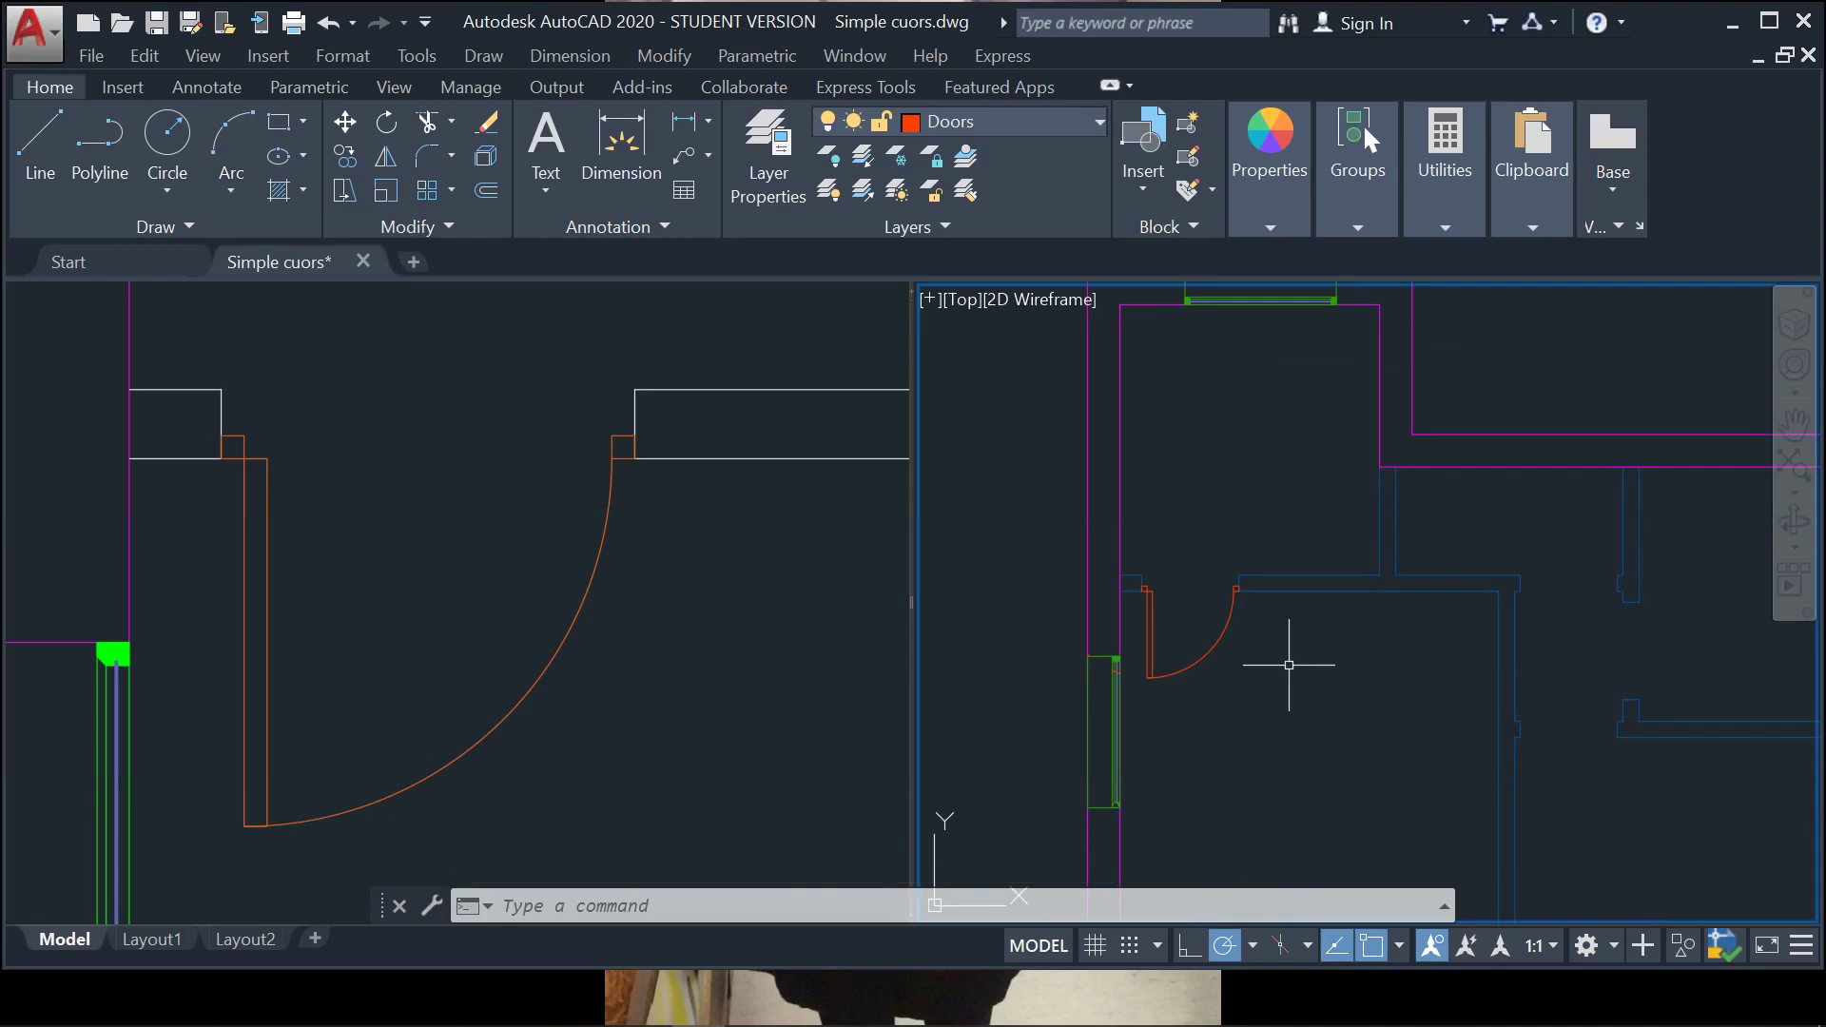
scroll(1288, 671, "down", 3)
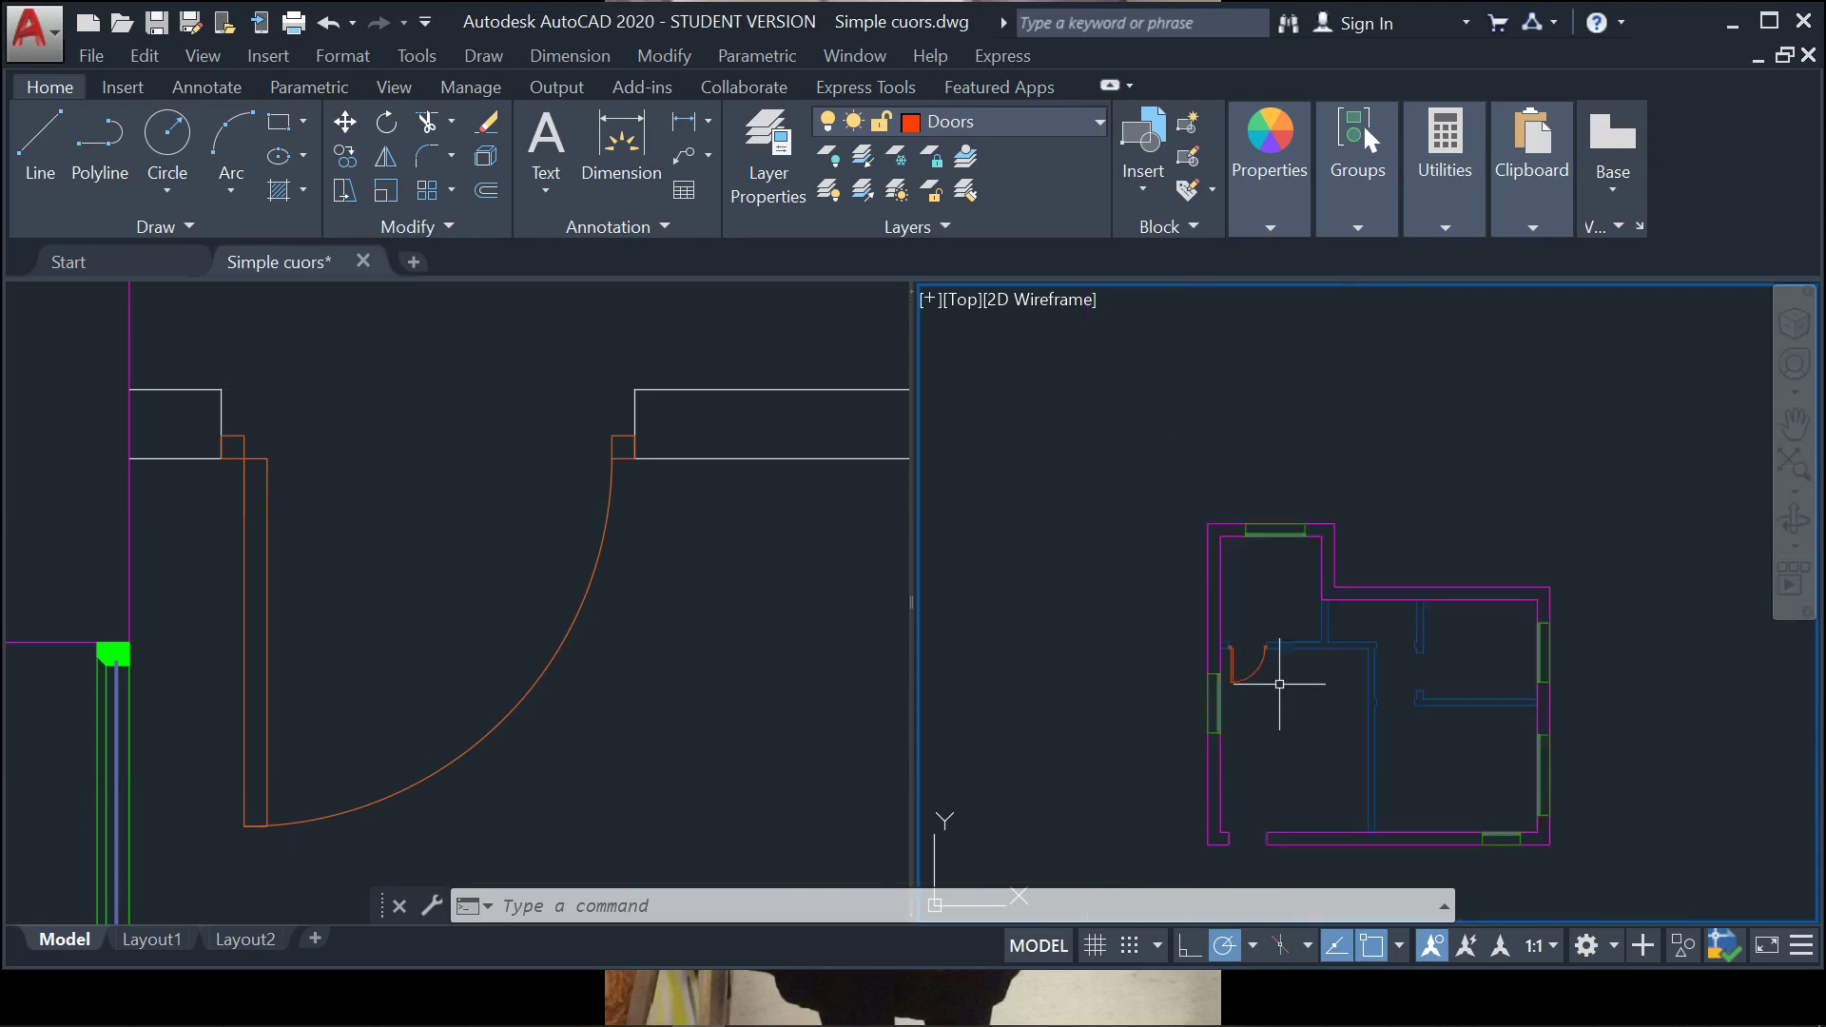
scroll(1270, 670, "up", 3)
scroll(1176, 610, "up", 2)
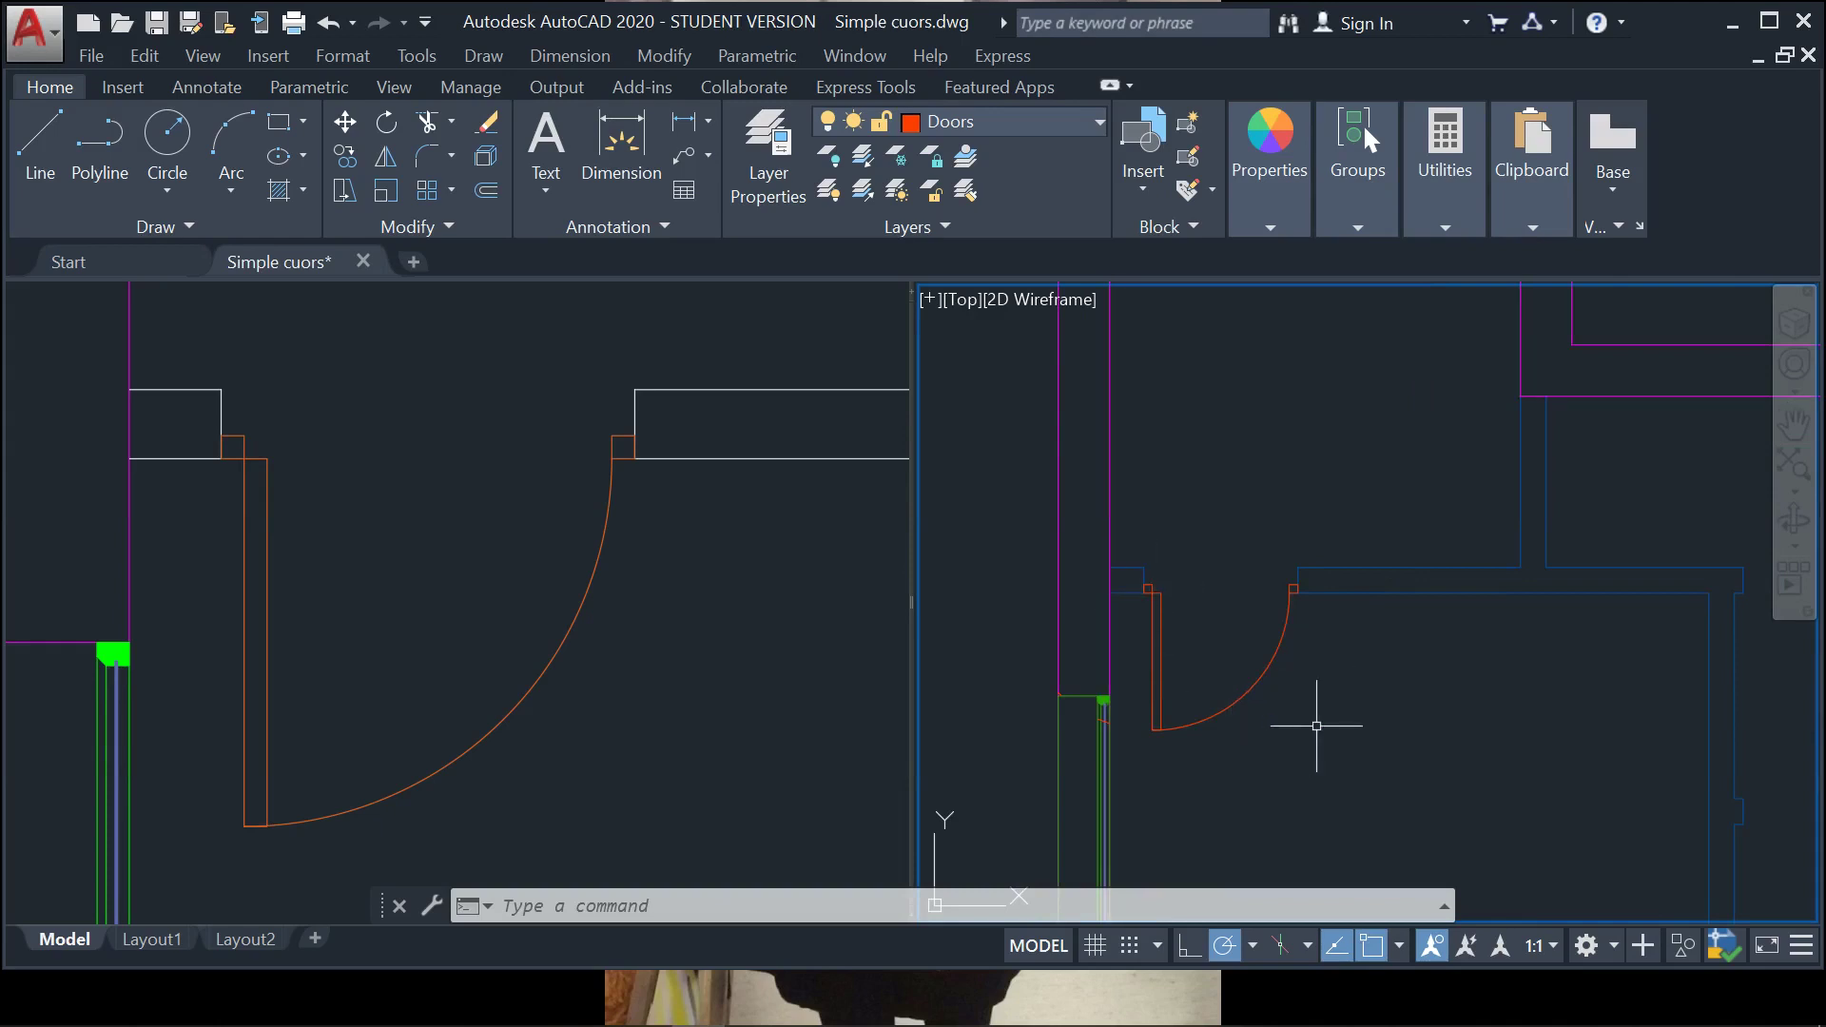
scroll(1324, 712, "down", 2)
scroll(1326, 734, "down", 1)
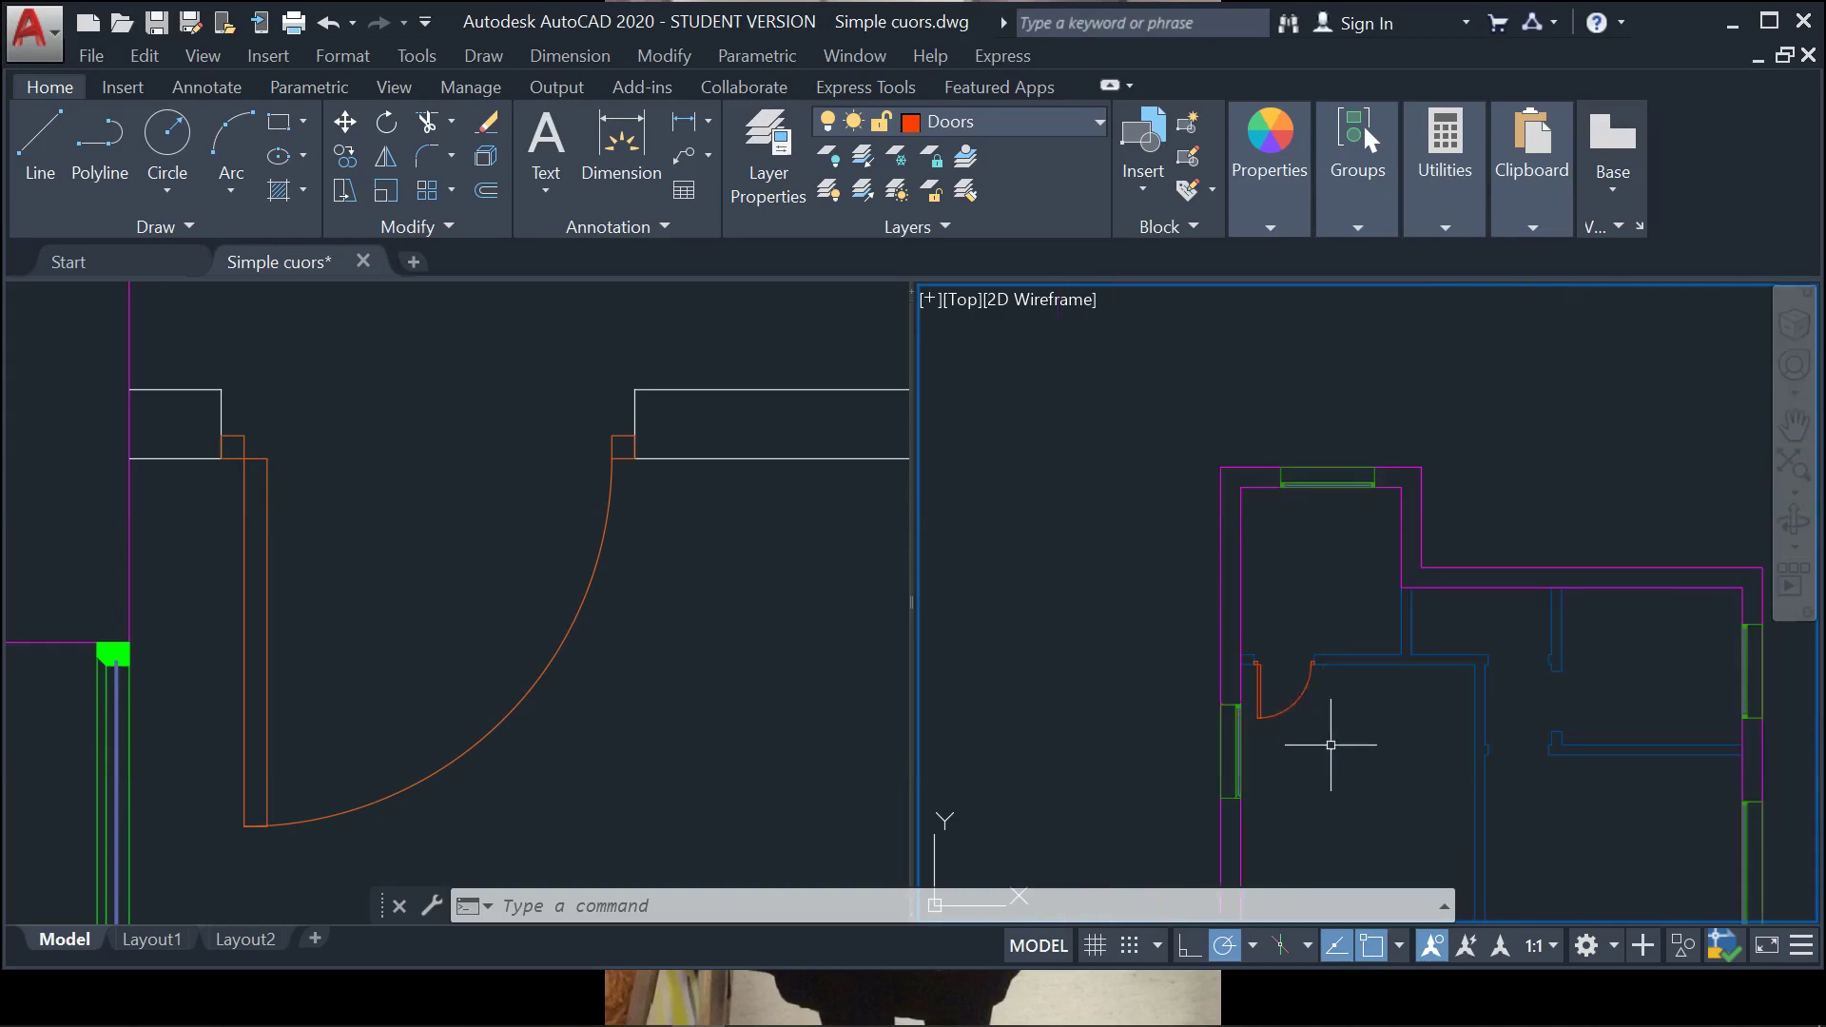
mouse_move(1326, 742)
middle_mouse_down()
mouse_move(1245, 653)
mouse_move(1204, 638)
middle_mouse_up()
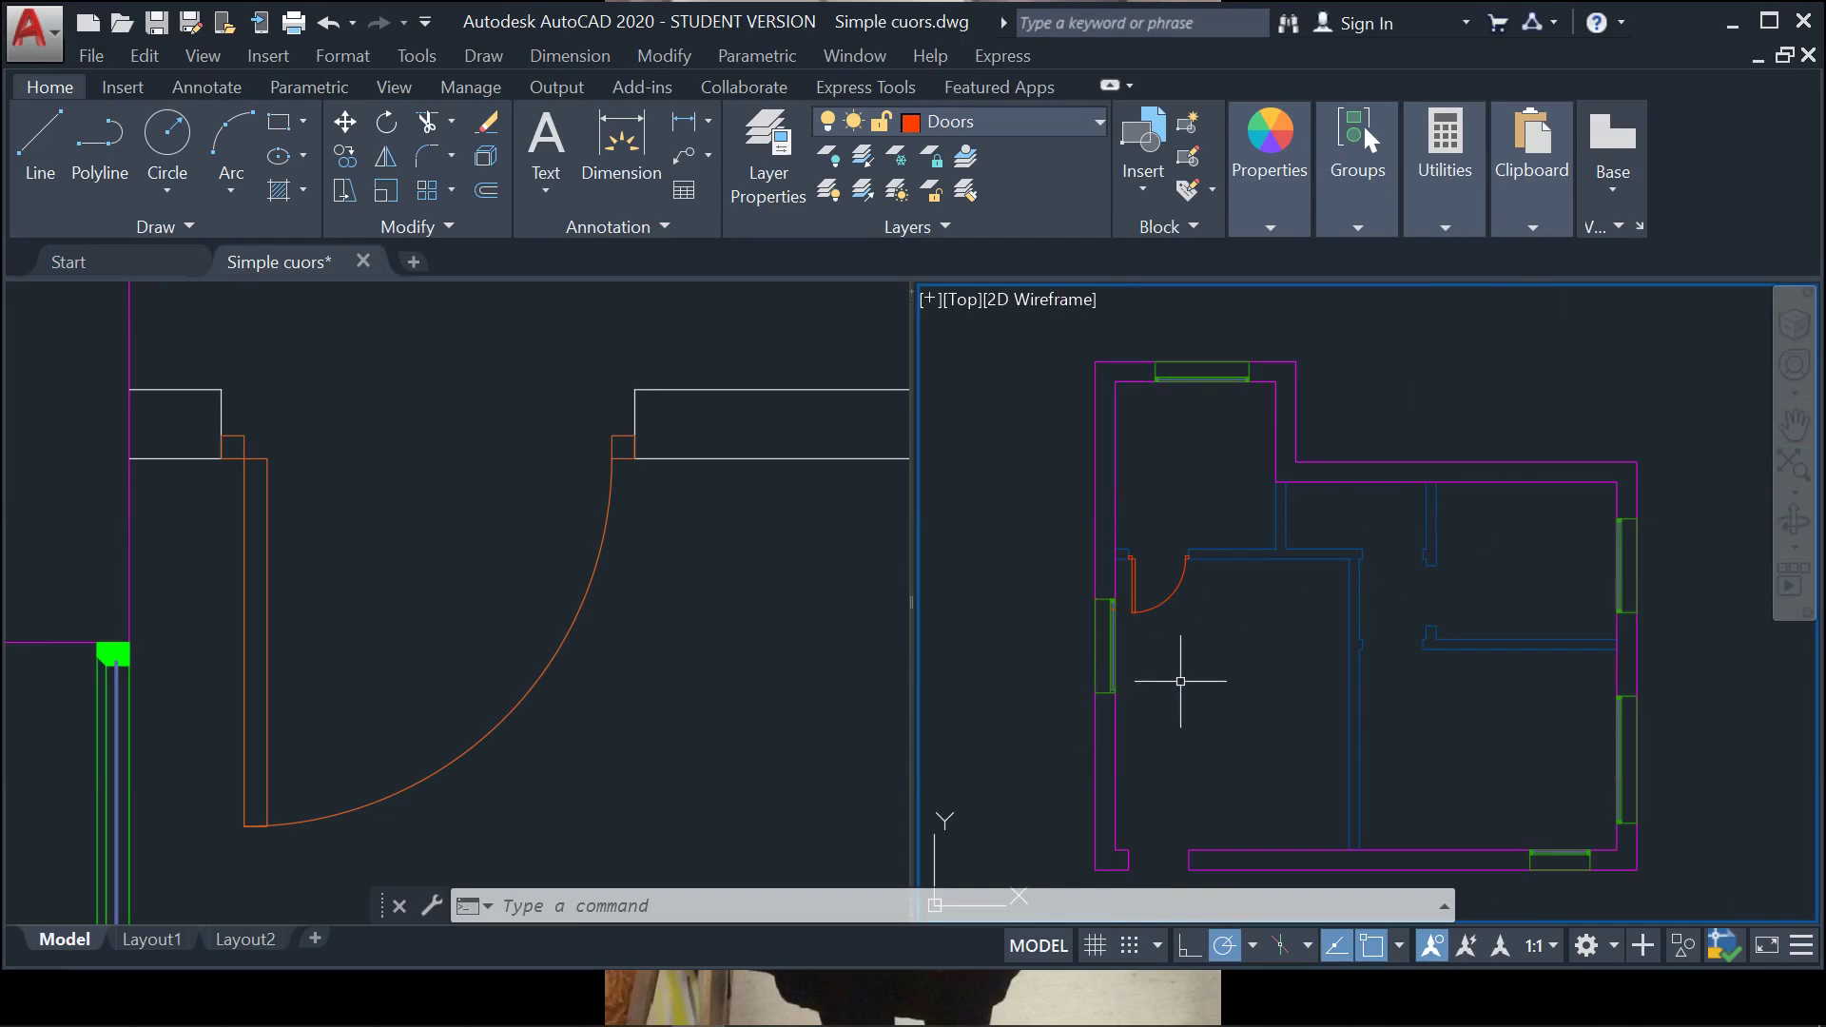
Zoom the left viewport out to show the entire reference plan.
left_click(563, 640)
scroll(564, 640, "down", 4)
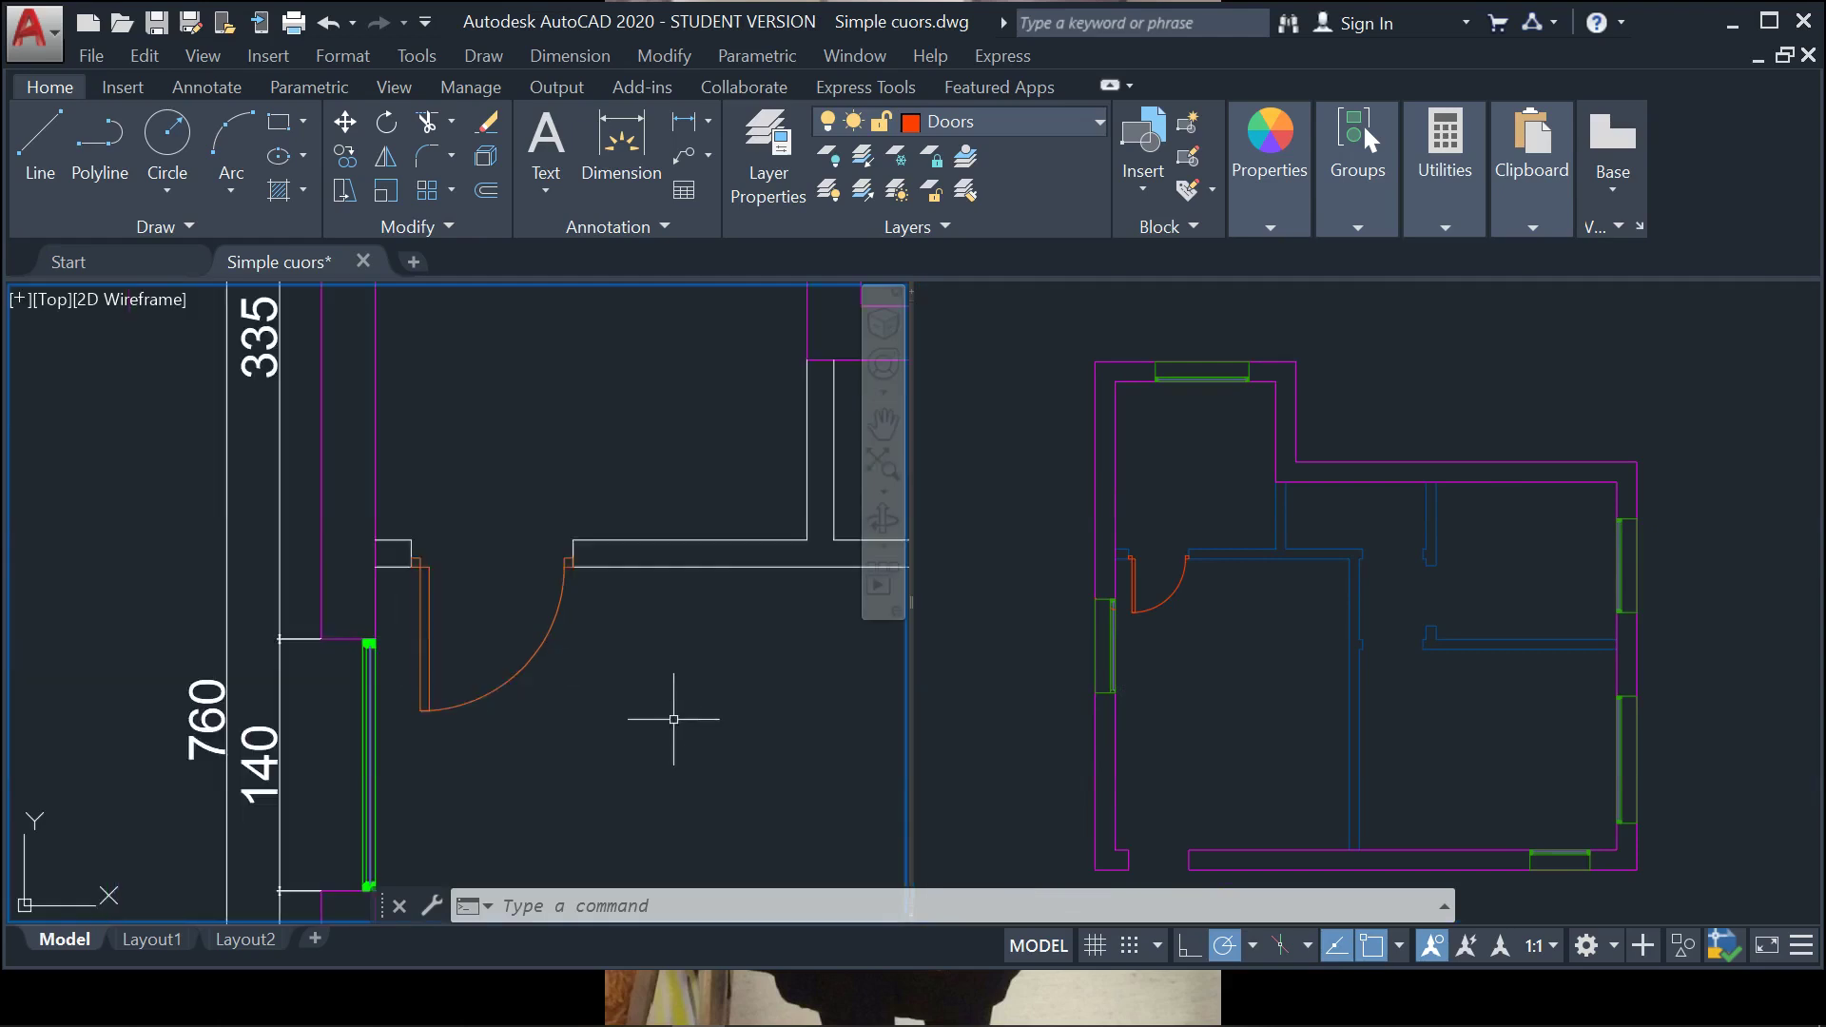
scroll(673, 719, "down", 2)
scroll(680, 709, "down", 2)
middle_click_drag(681, 708, 597, 695)
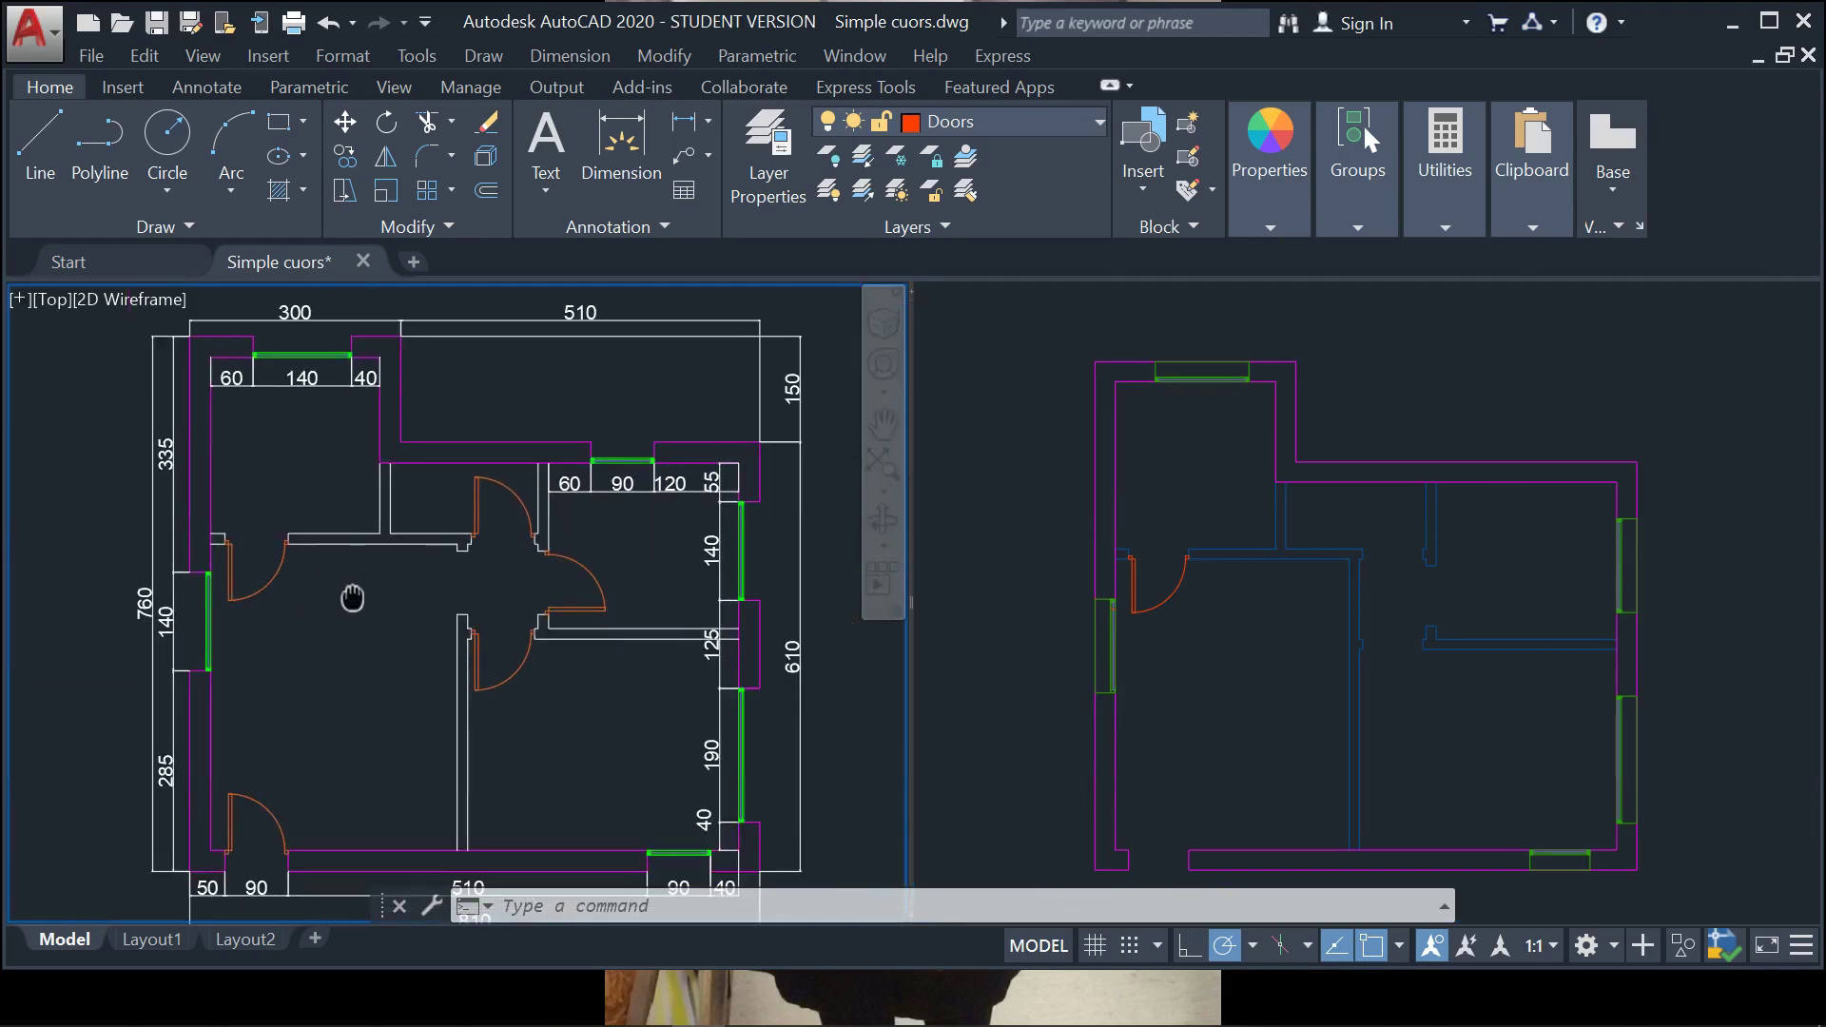
left_click(1188, 726)
scroll(1200, 599, "up", 2)
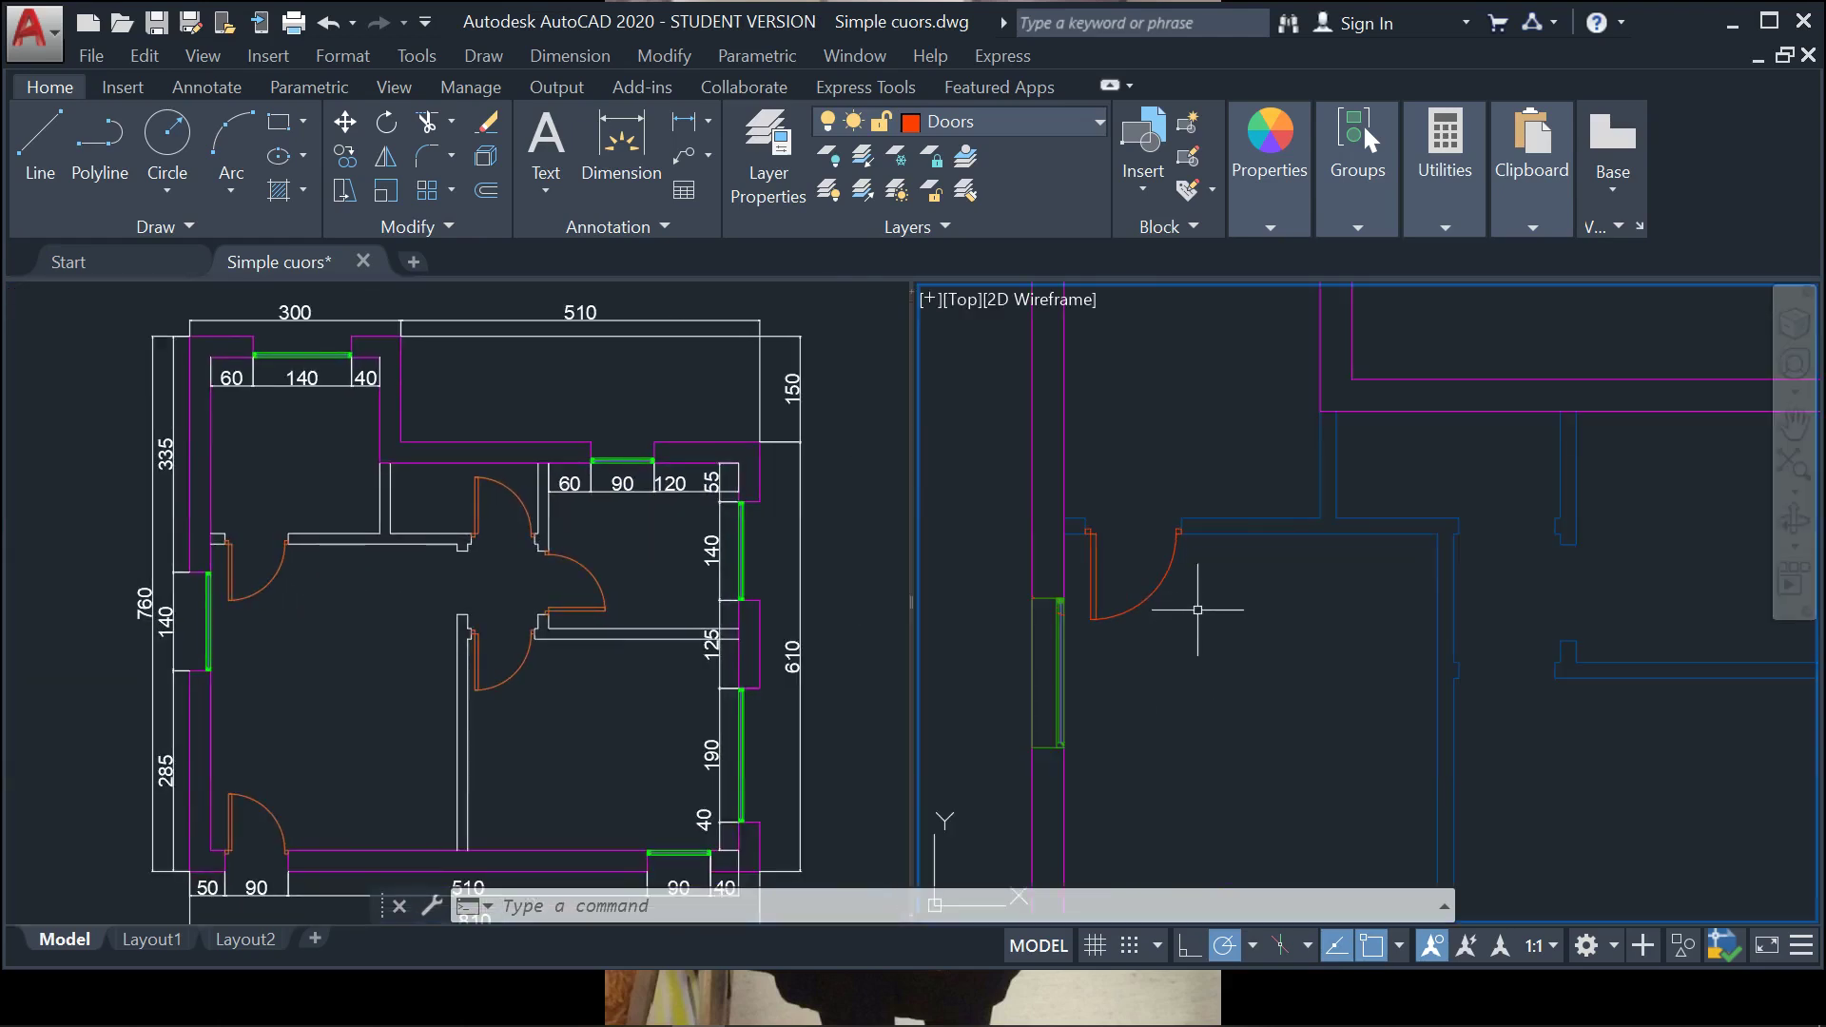
Copy the finished door, leaf, jambs and arc, into open space left of the plan.
type("c")
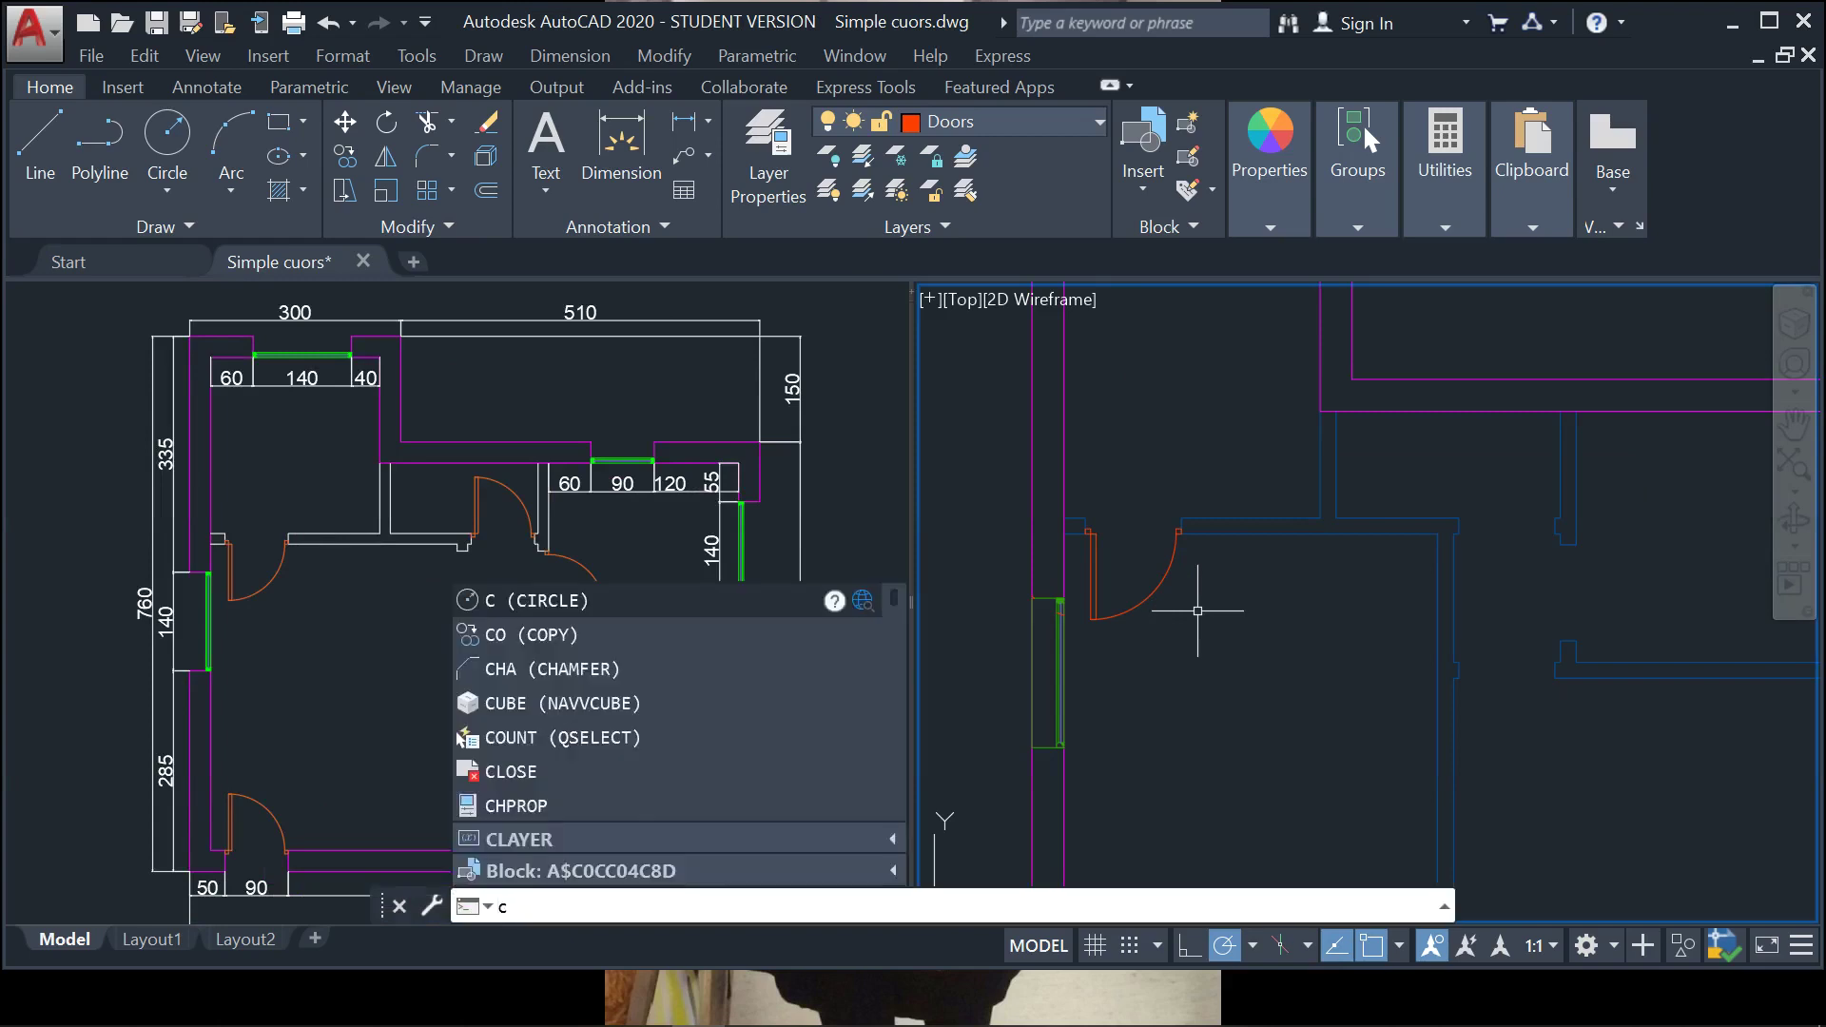
type("o")
key("Return")
scroll(1197, 611, "up", 3)
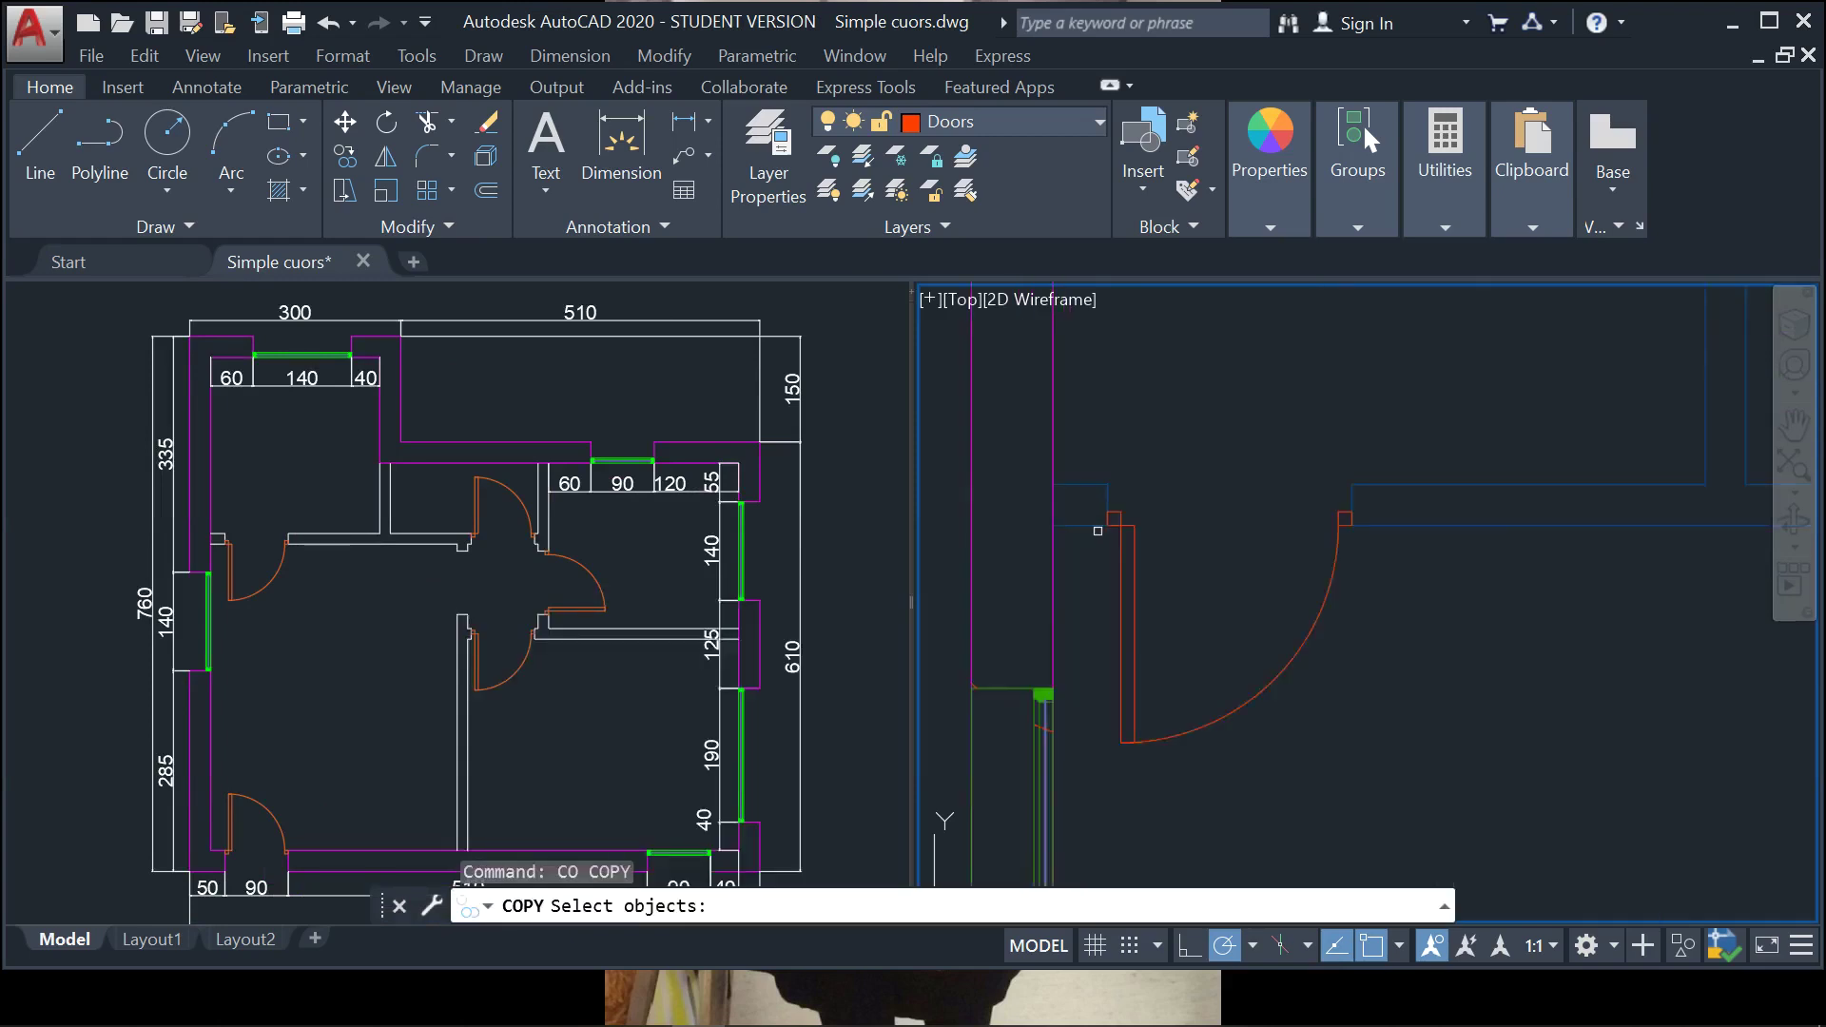
scroll(1089, 514, "up", 3)
scroll(1187, 613, "down", 4)
left_click(1133, 558)
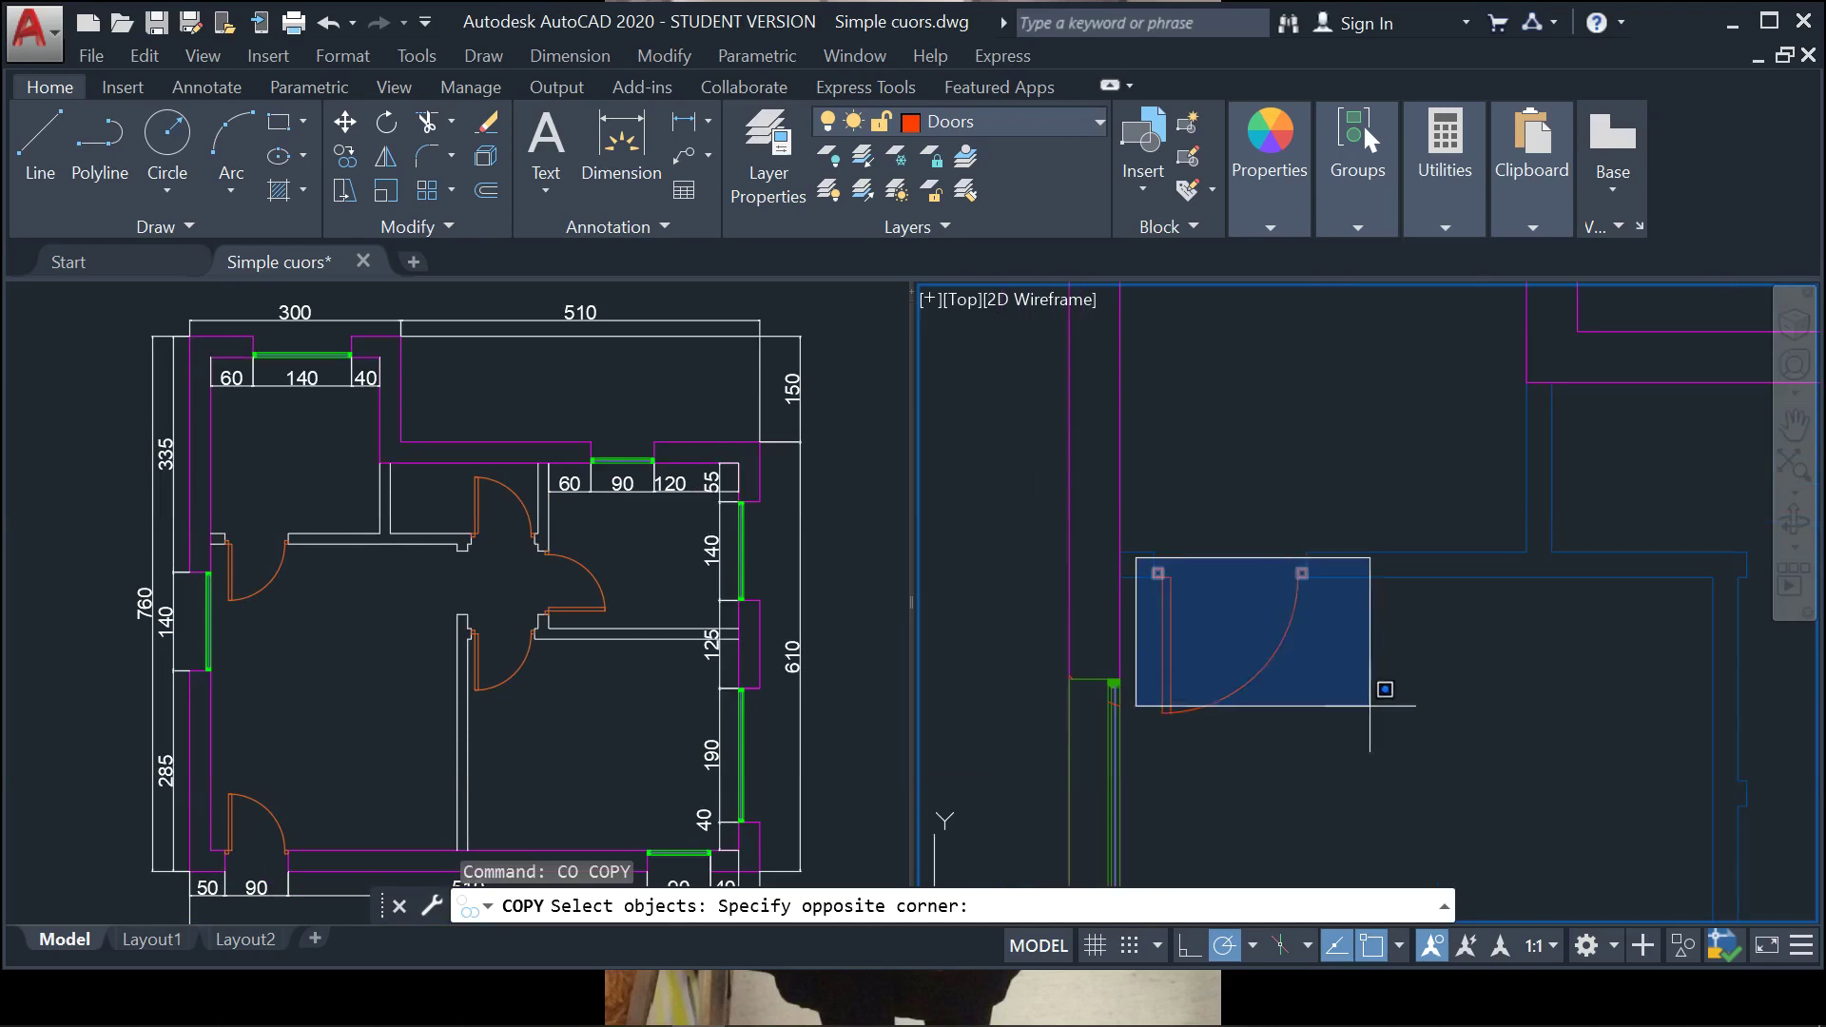
left_click(1371, 735)
scroll(1371, 735, "down", 5)
key("Return")
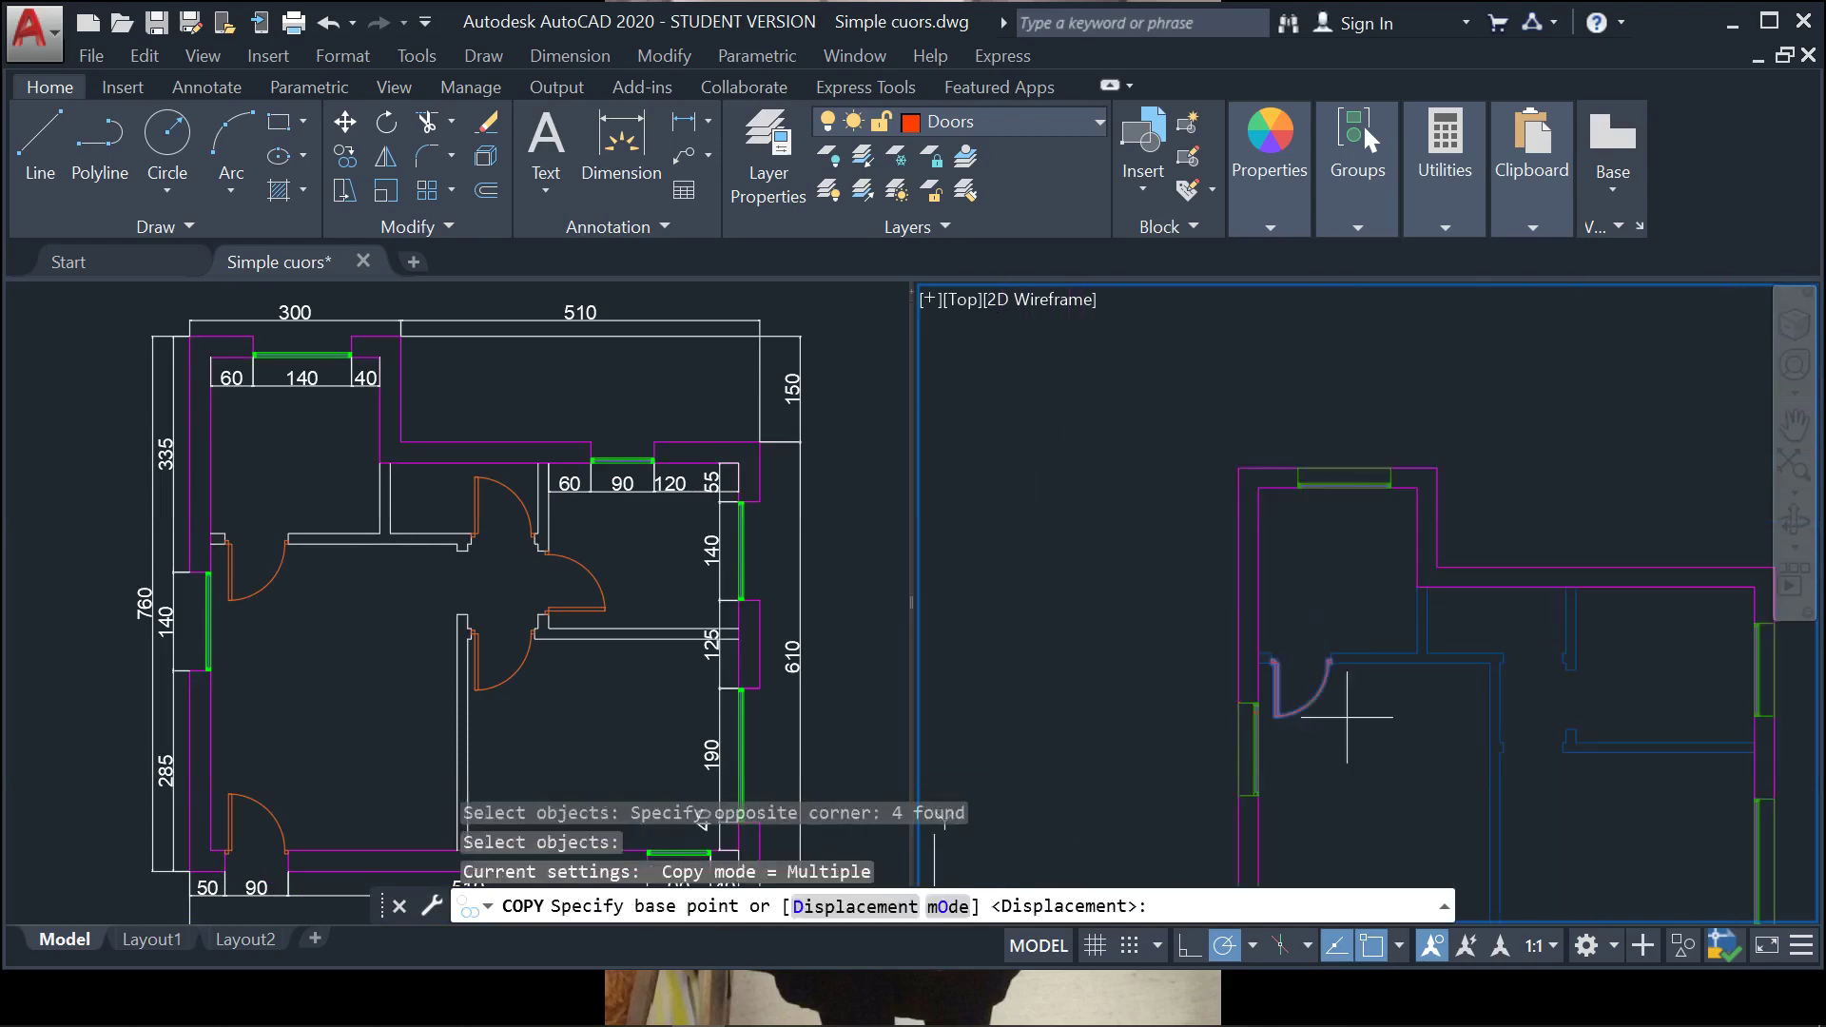
scroll(1396, 730, "up", 4)
left_click(1396, 730)
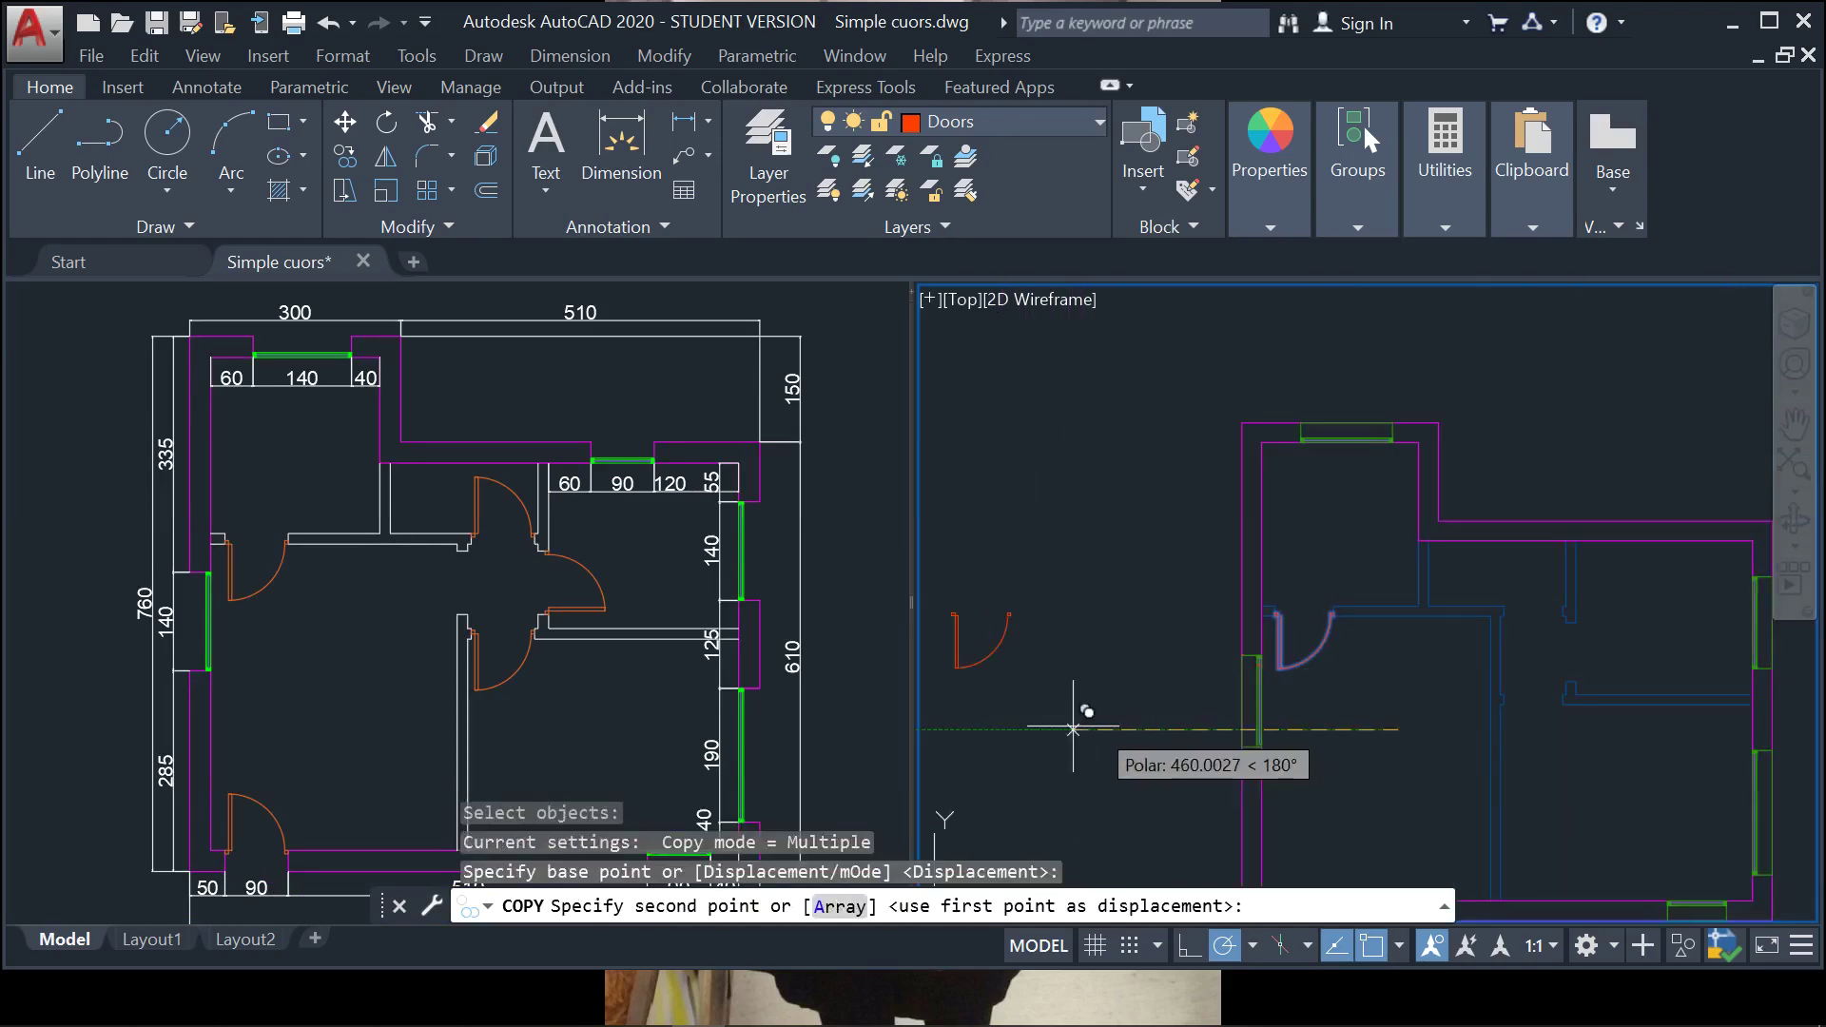
left_click(1183, 730)
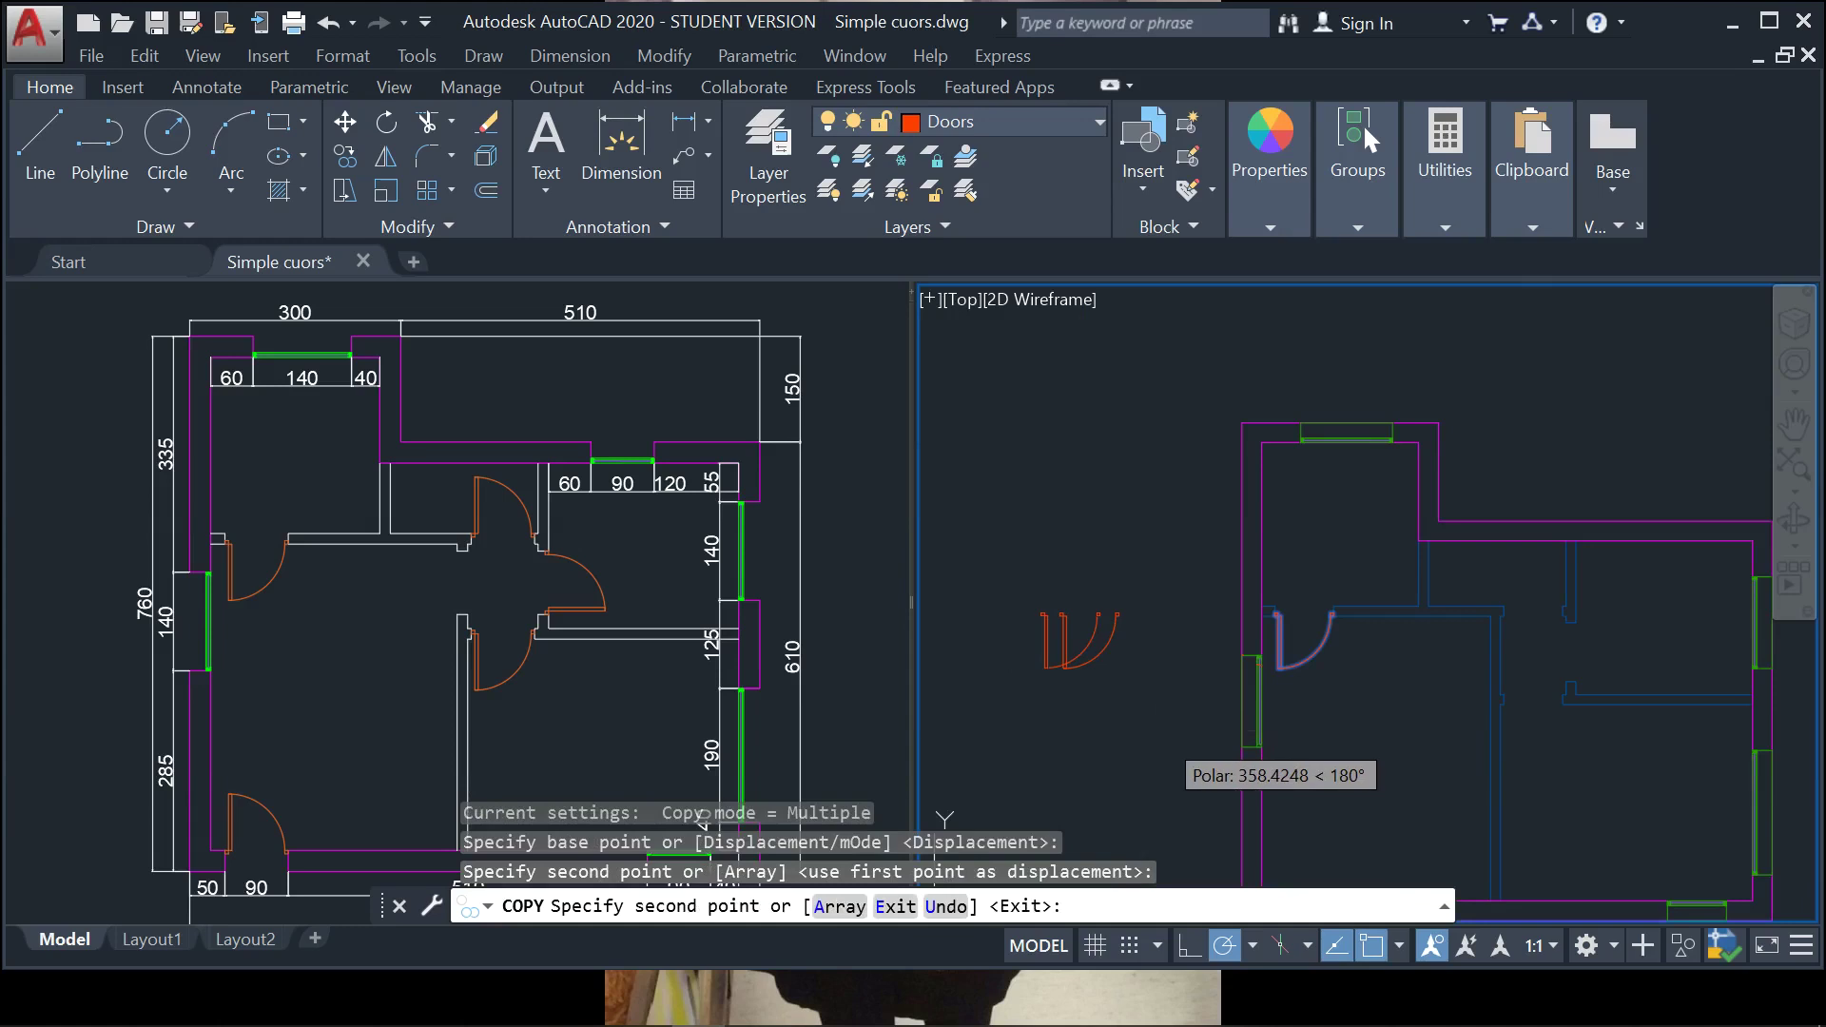
key("Escape")
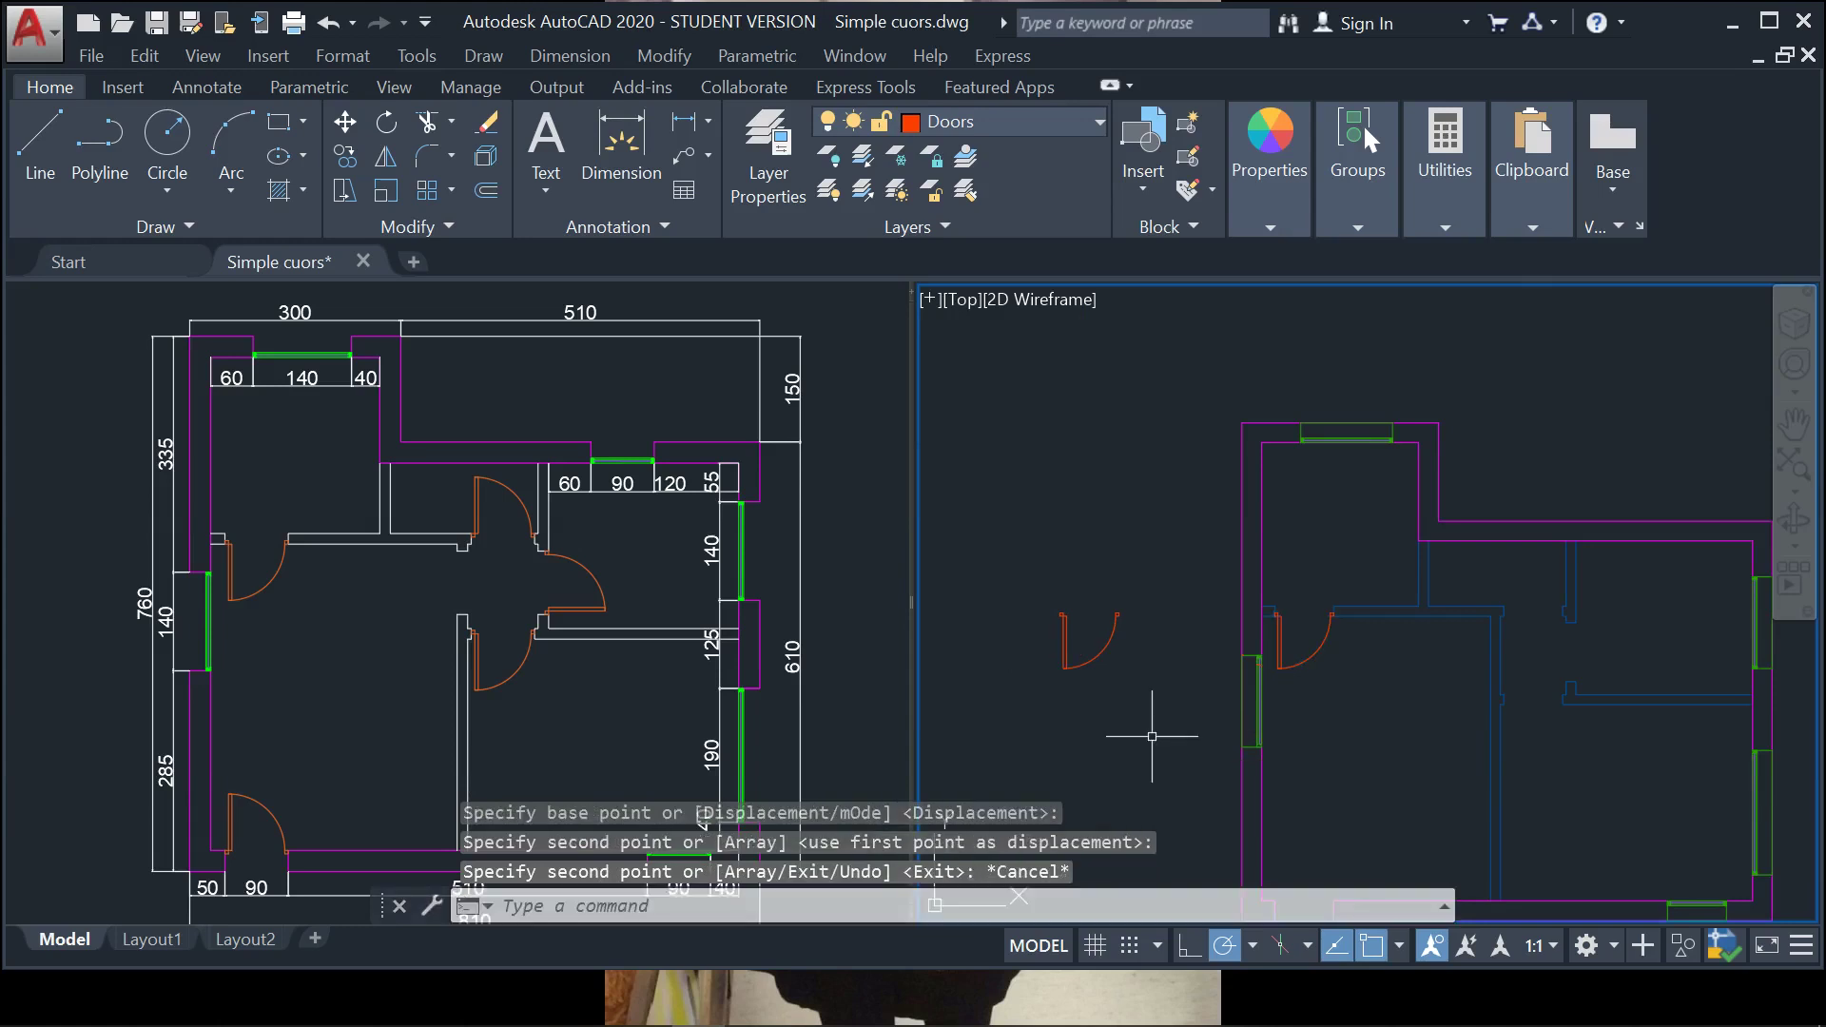
Zoom in on the left and right viewports.
left_click(300, 527)
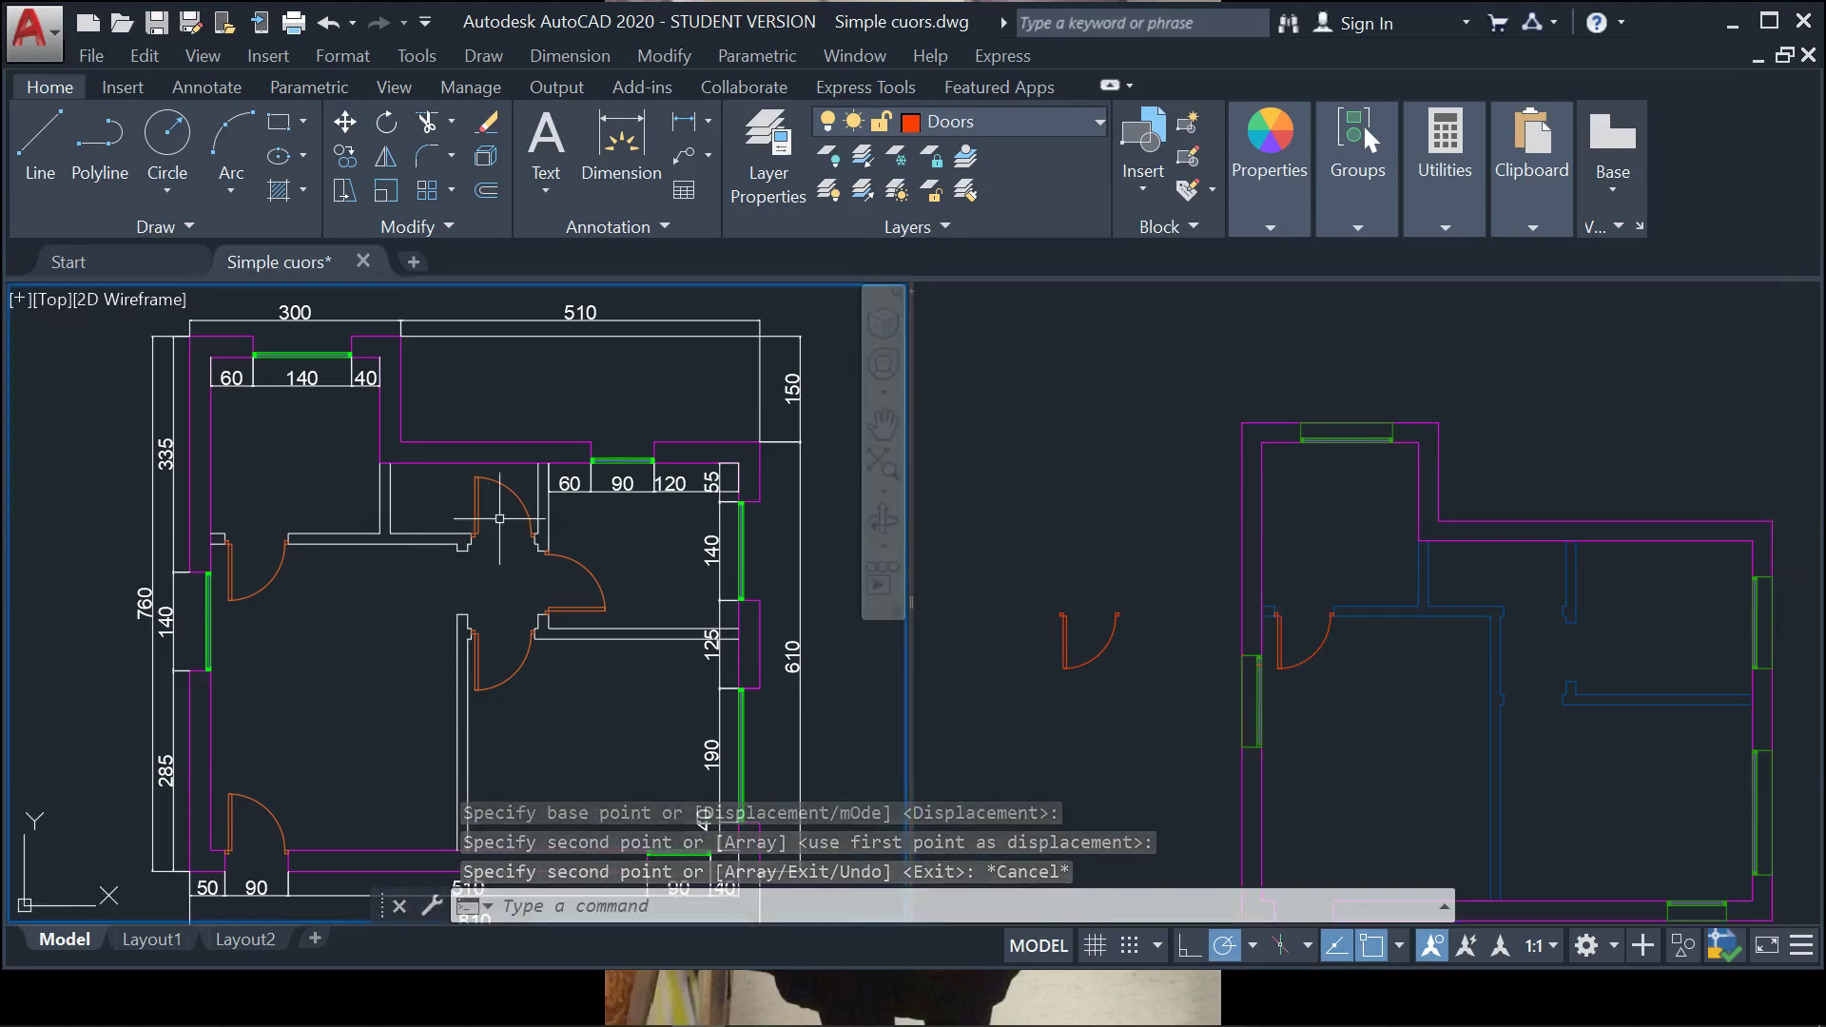
scroll(460, 510, "up", 2)
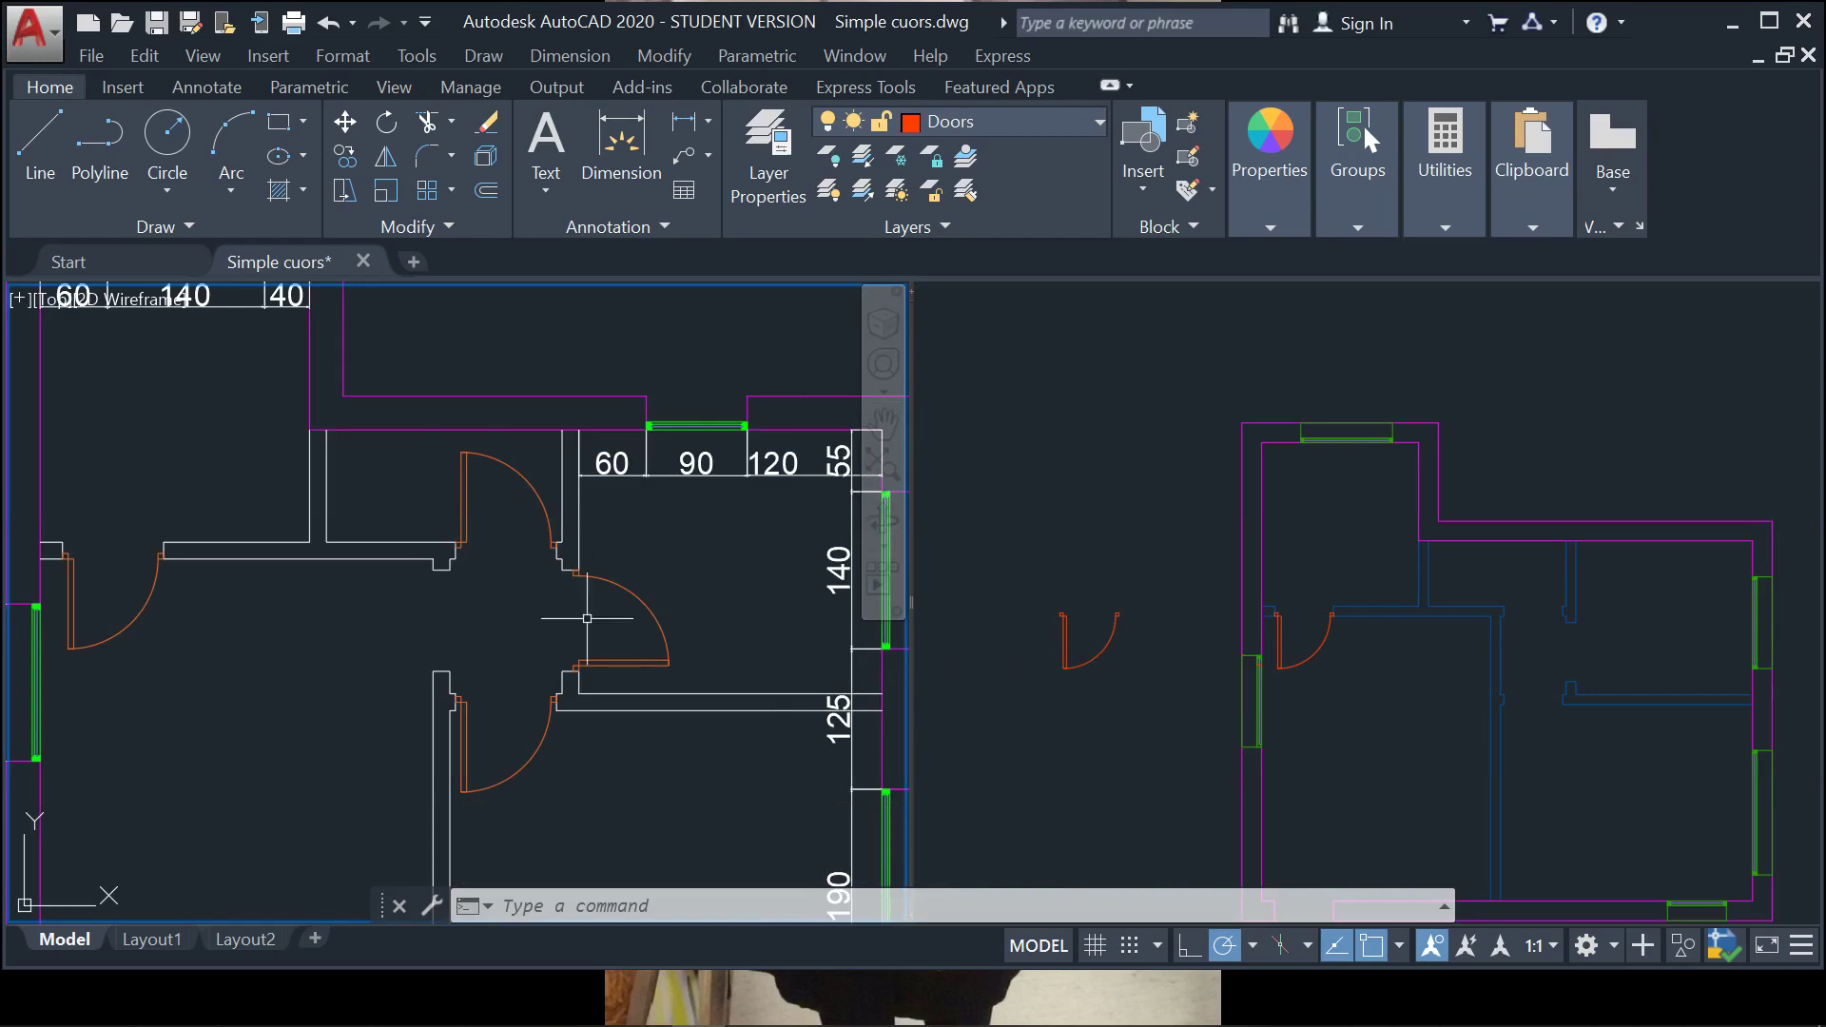
left_click(1148, 655)
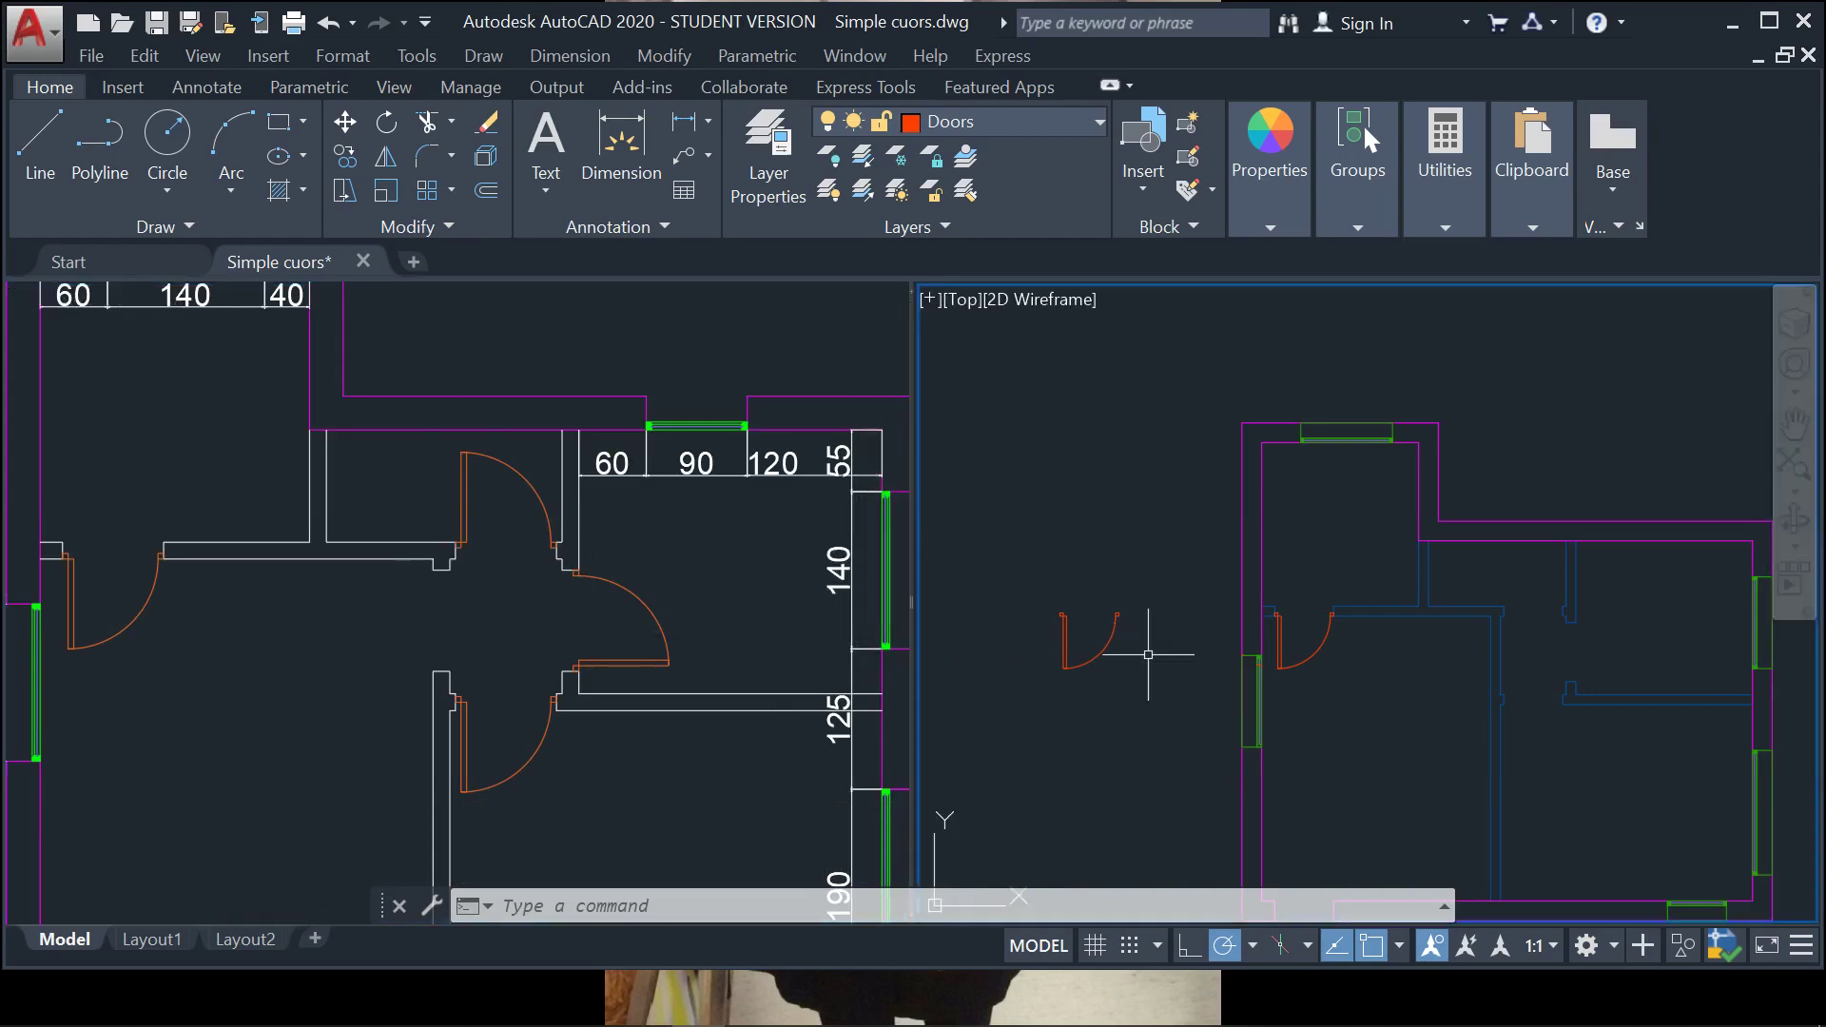
scroll(1066, 633, "up", 4)
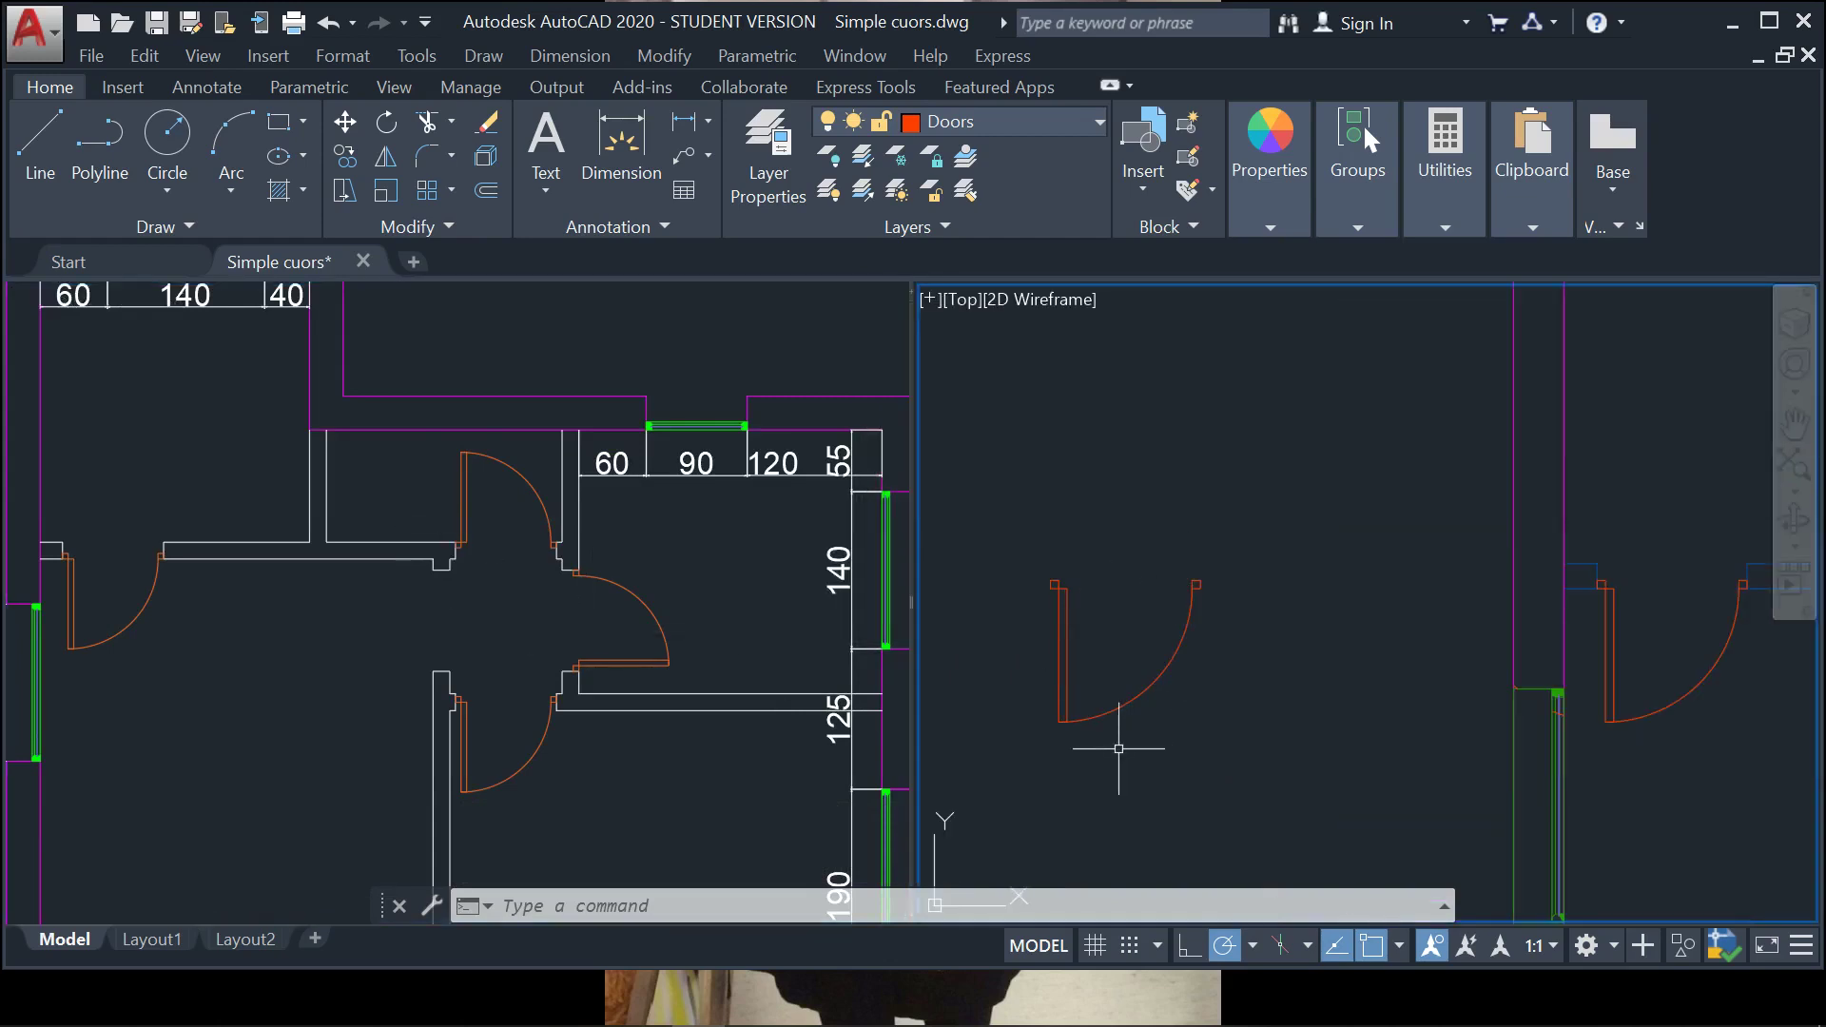
scroll(1119, 748, "down", 2)
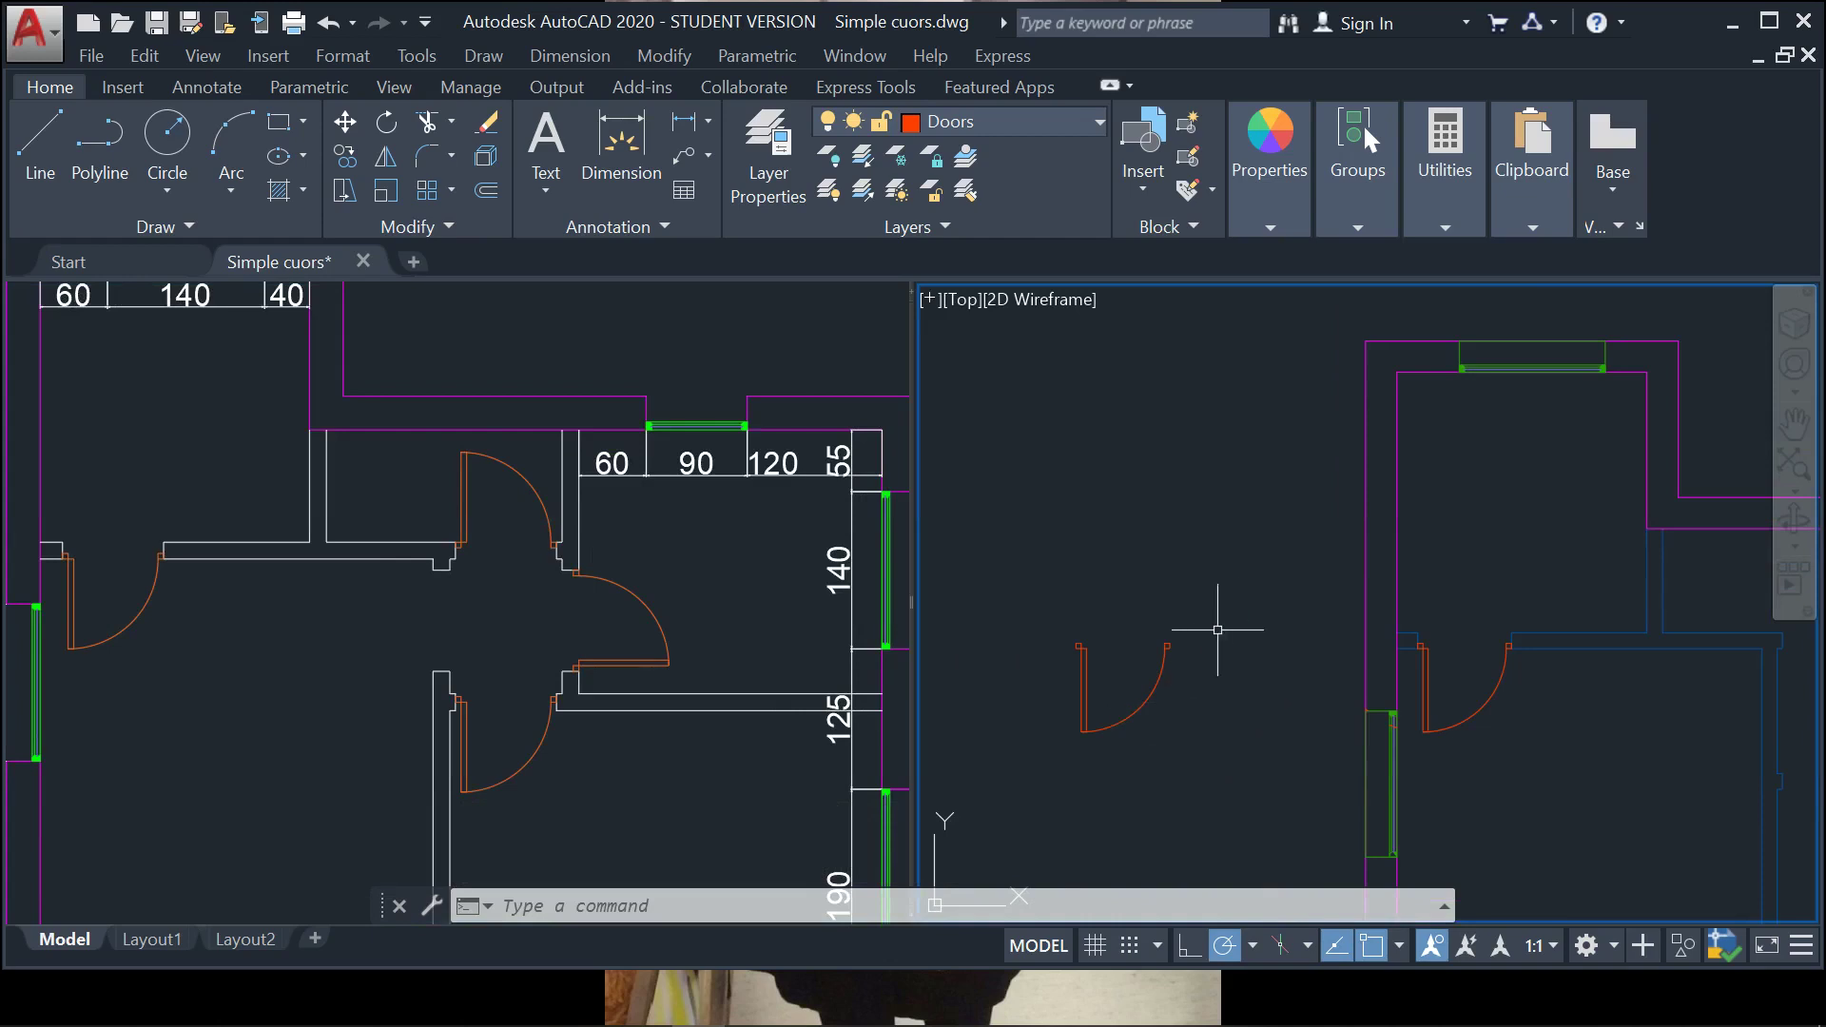
Rotate the spare door copy 90° about a picked pivot so its arc opens upward.
type("r")
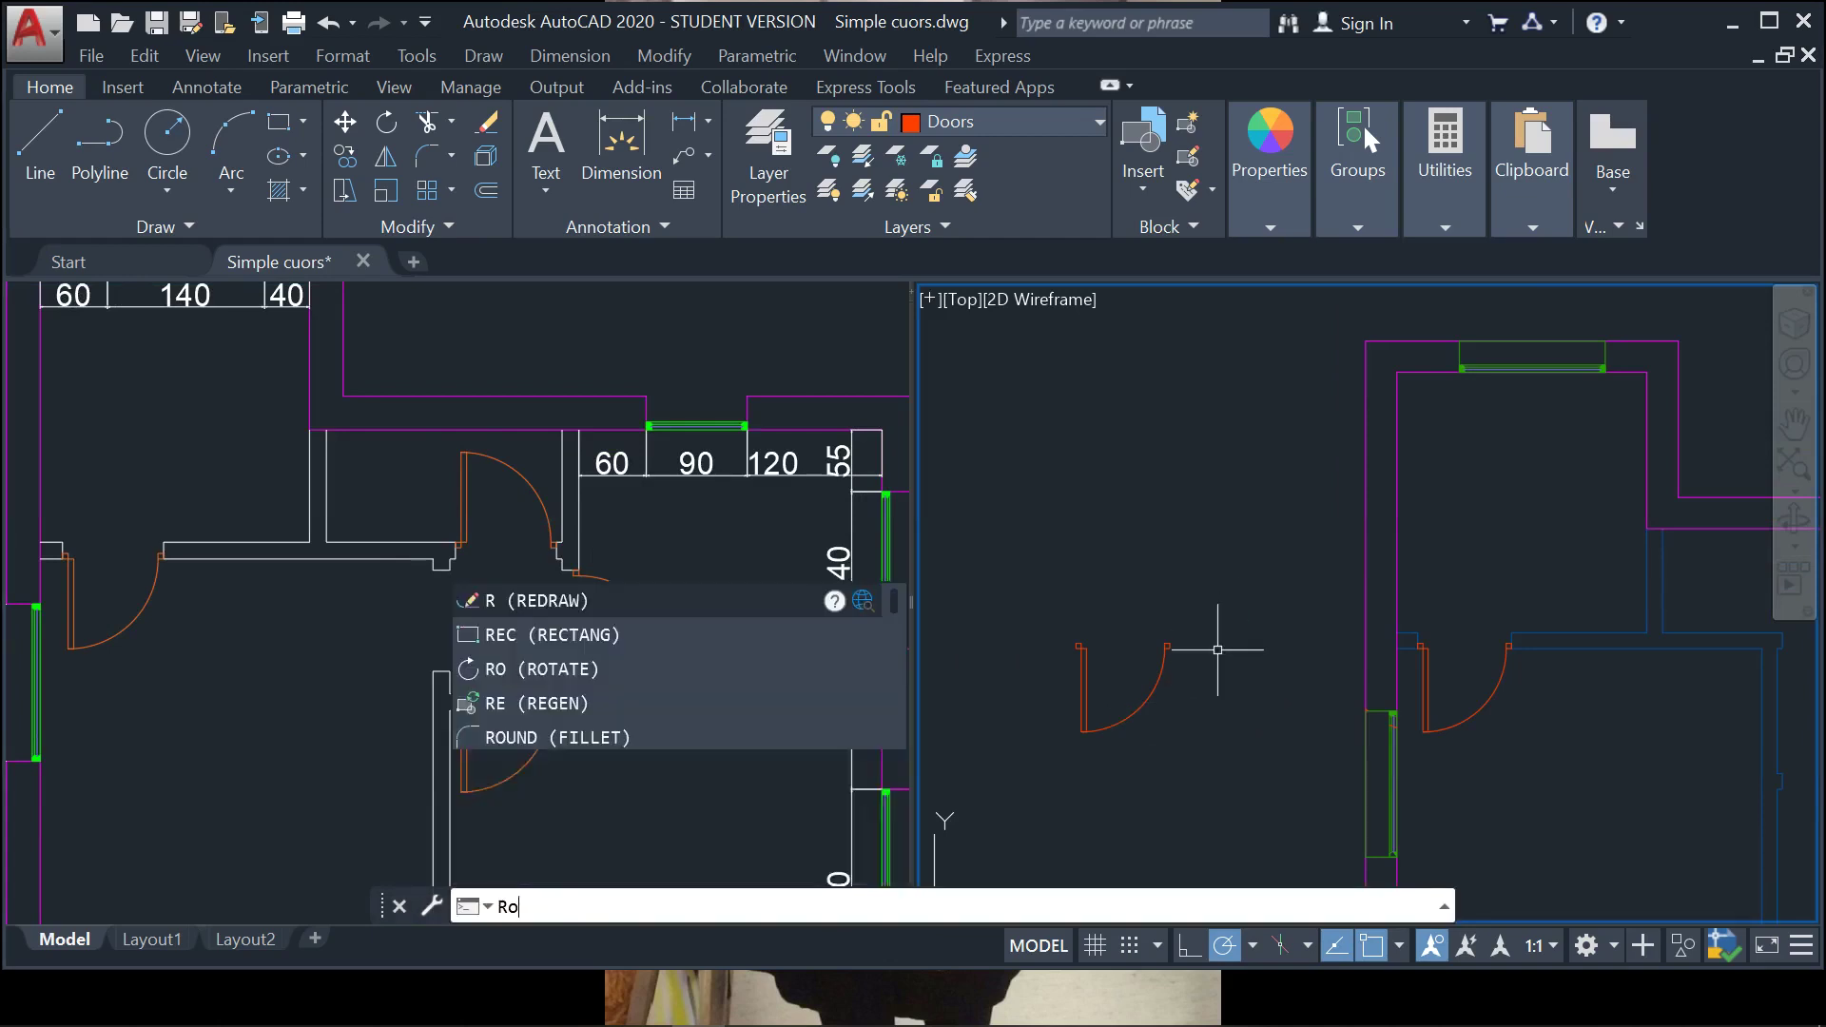
type("o")
key("Return")
left_click(1218, 591)
left_click(993, 796)
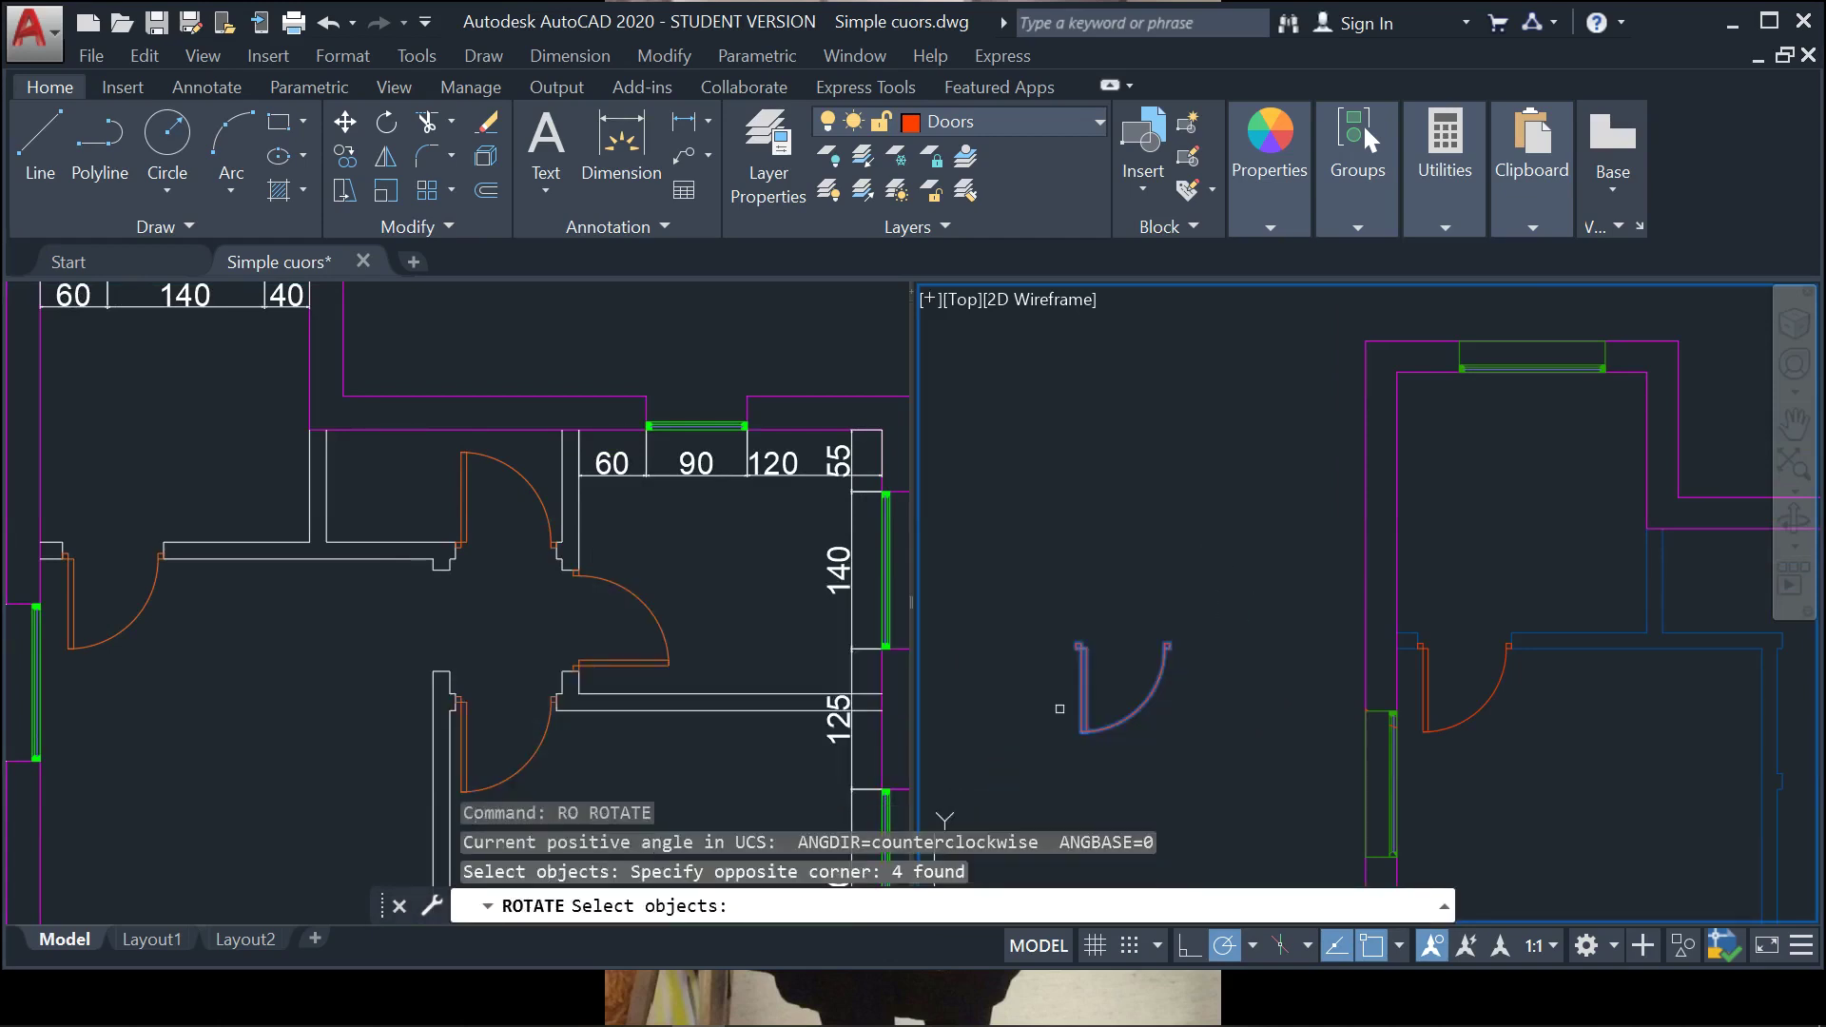
key("Return")
scroll(1056, 666, "up", 3)
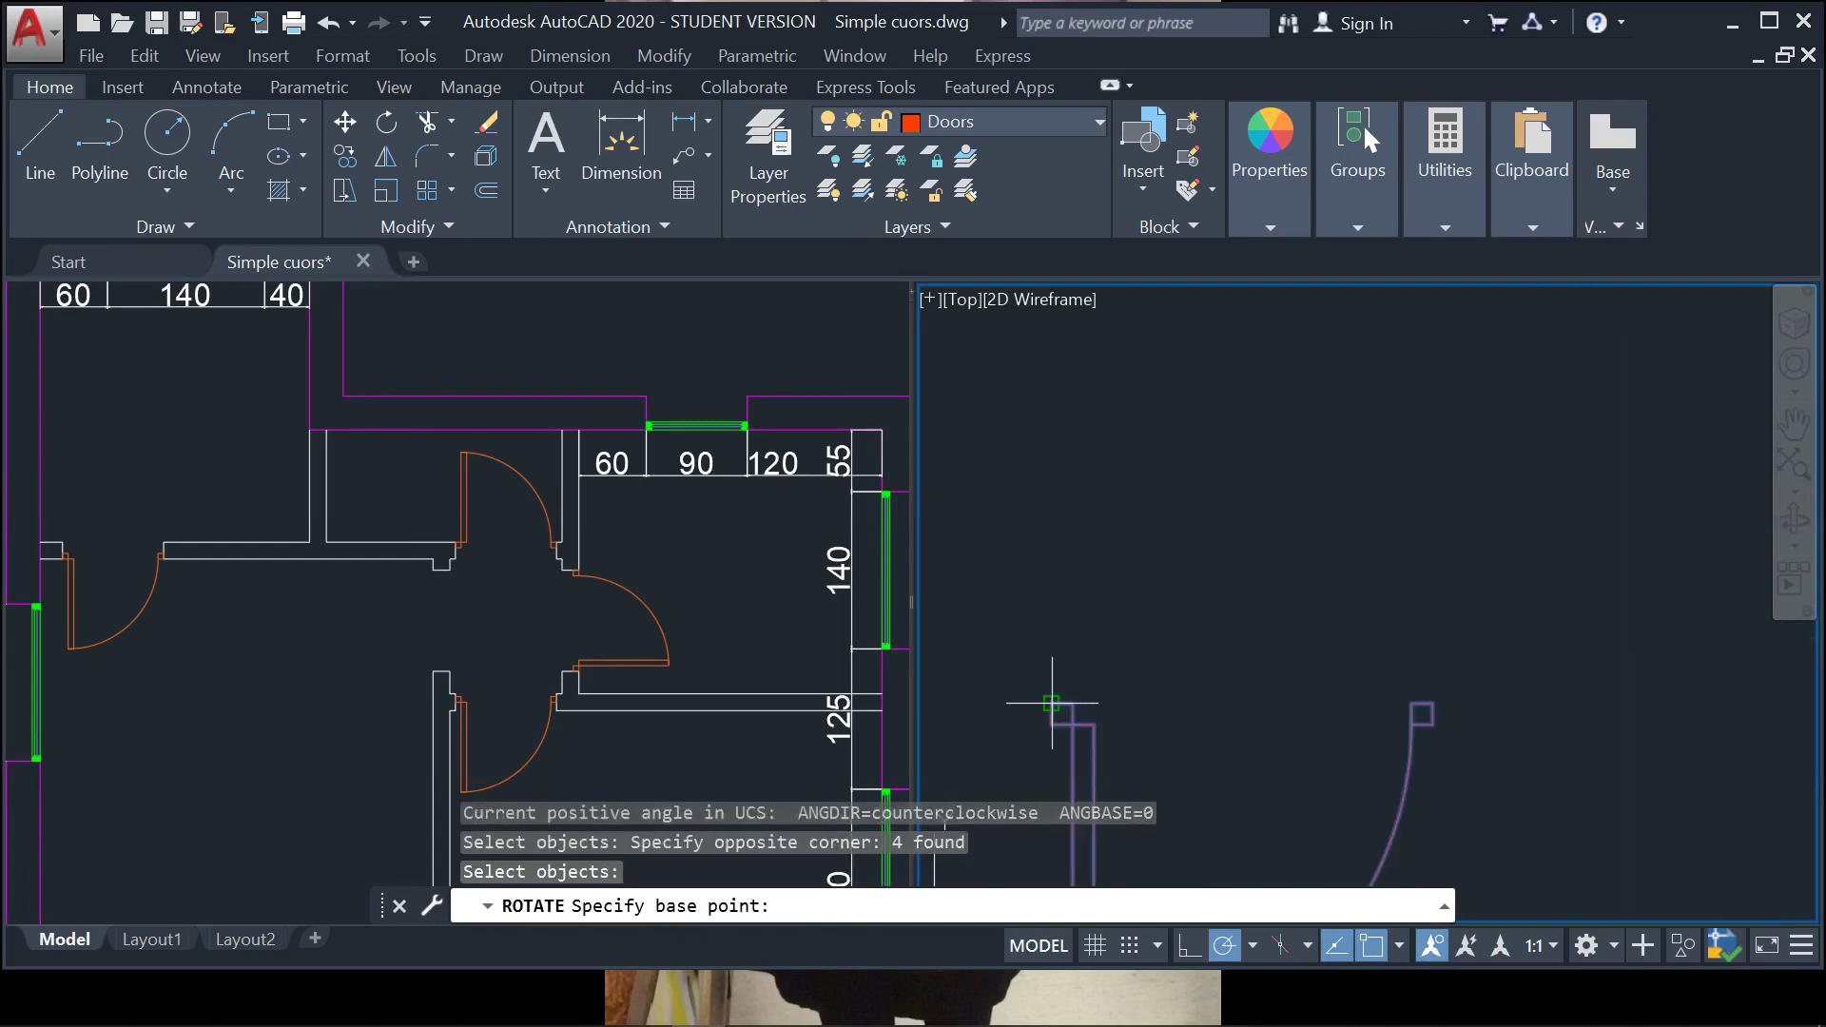
left_click(1052, 704)
scroll(1051, 704, "down", 3)
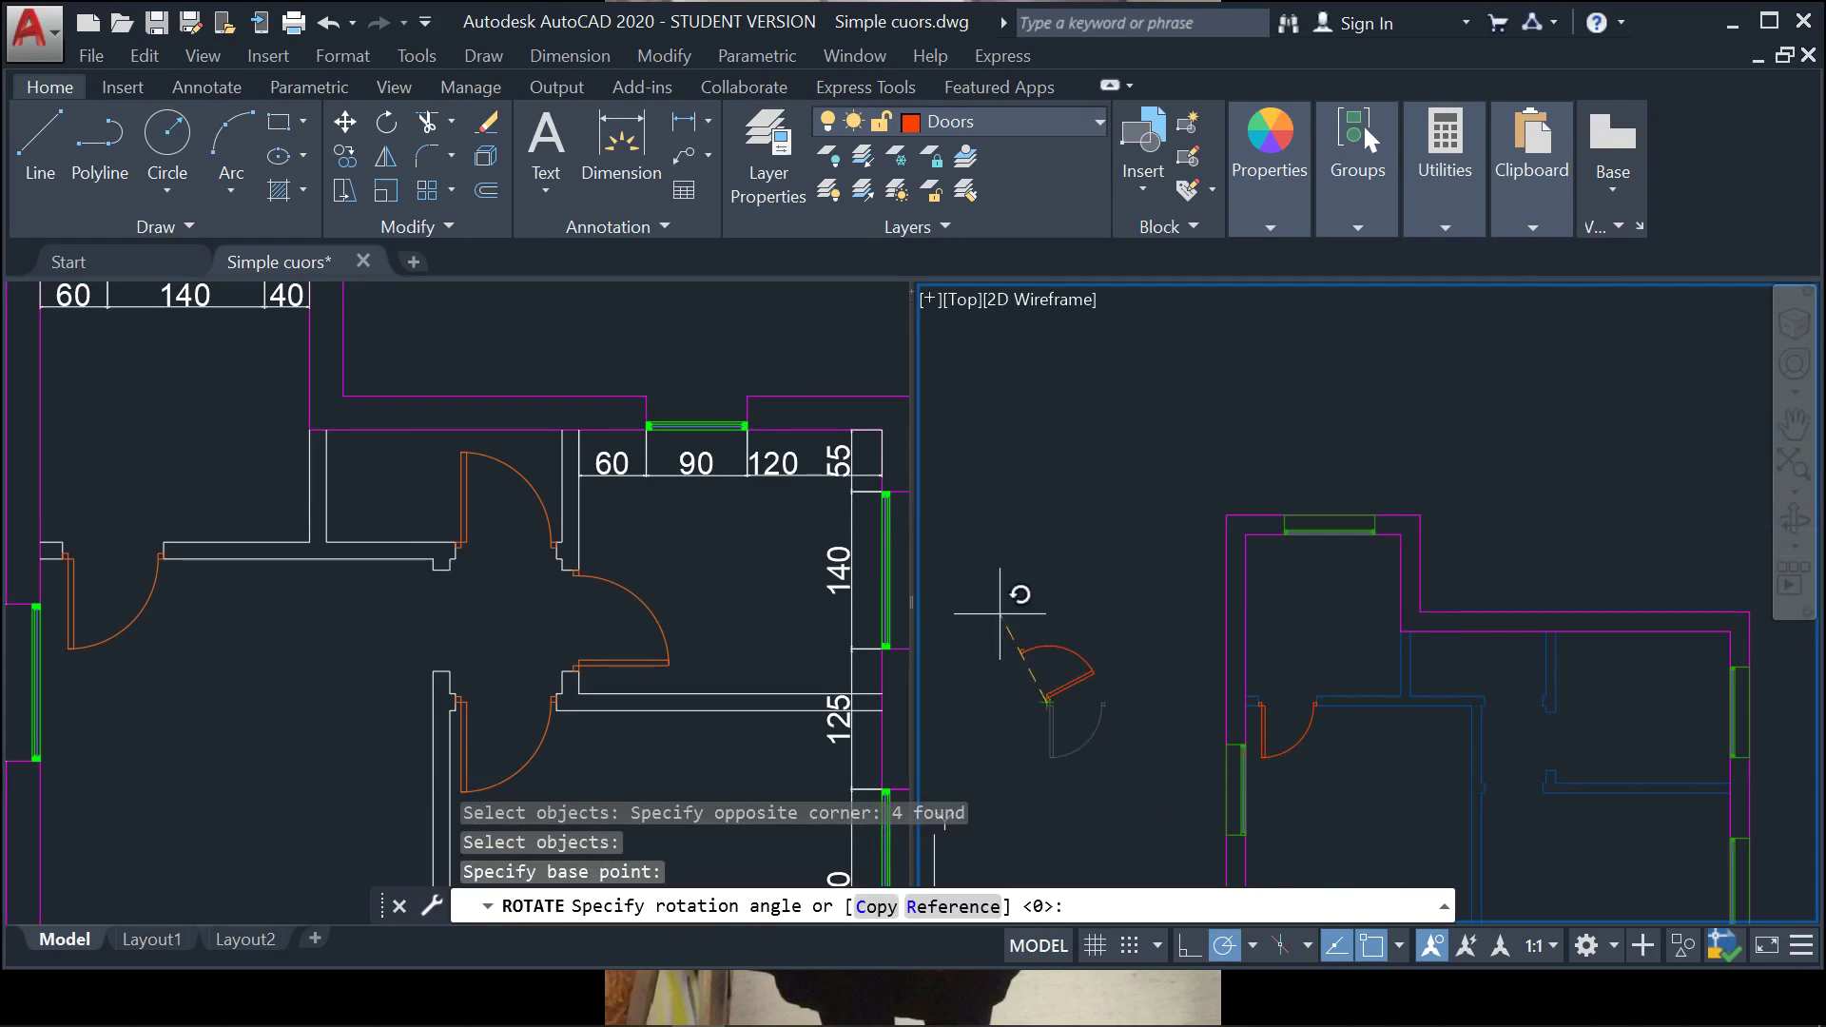
key("Escape")
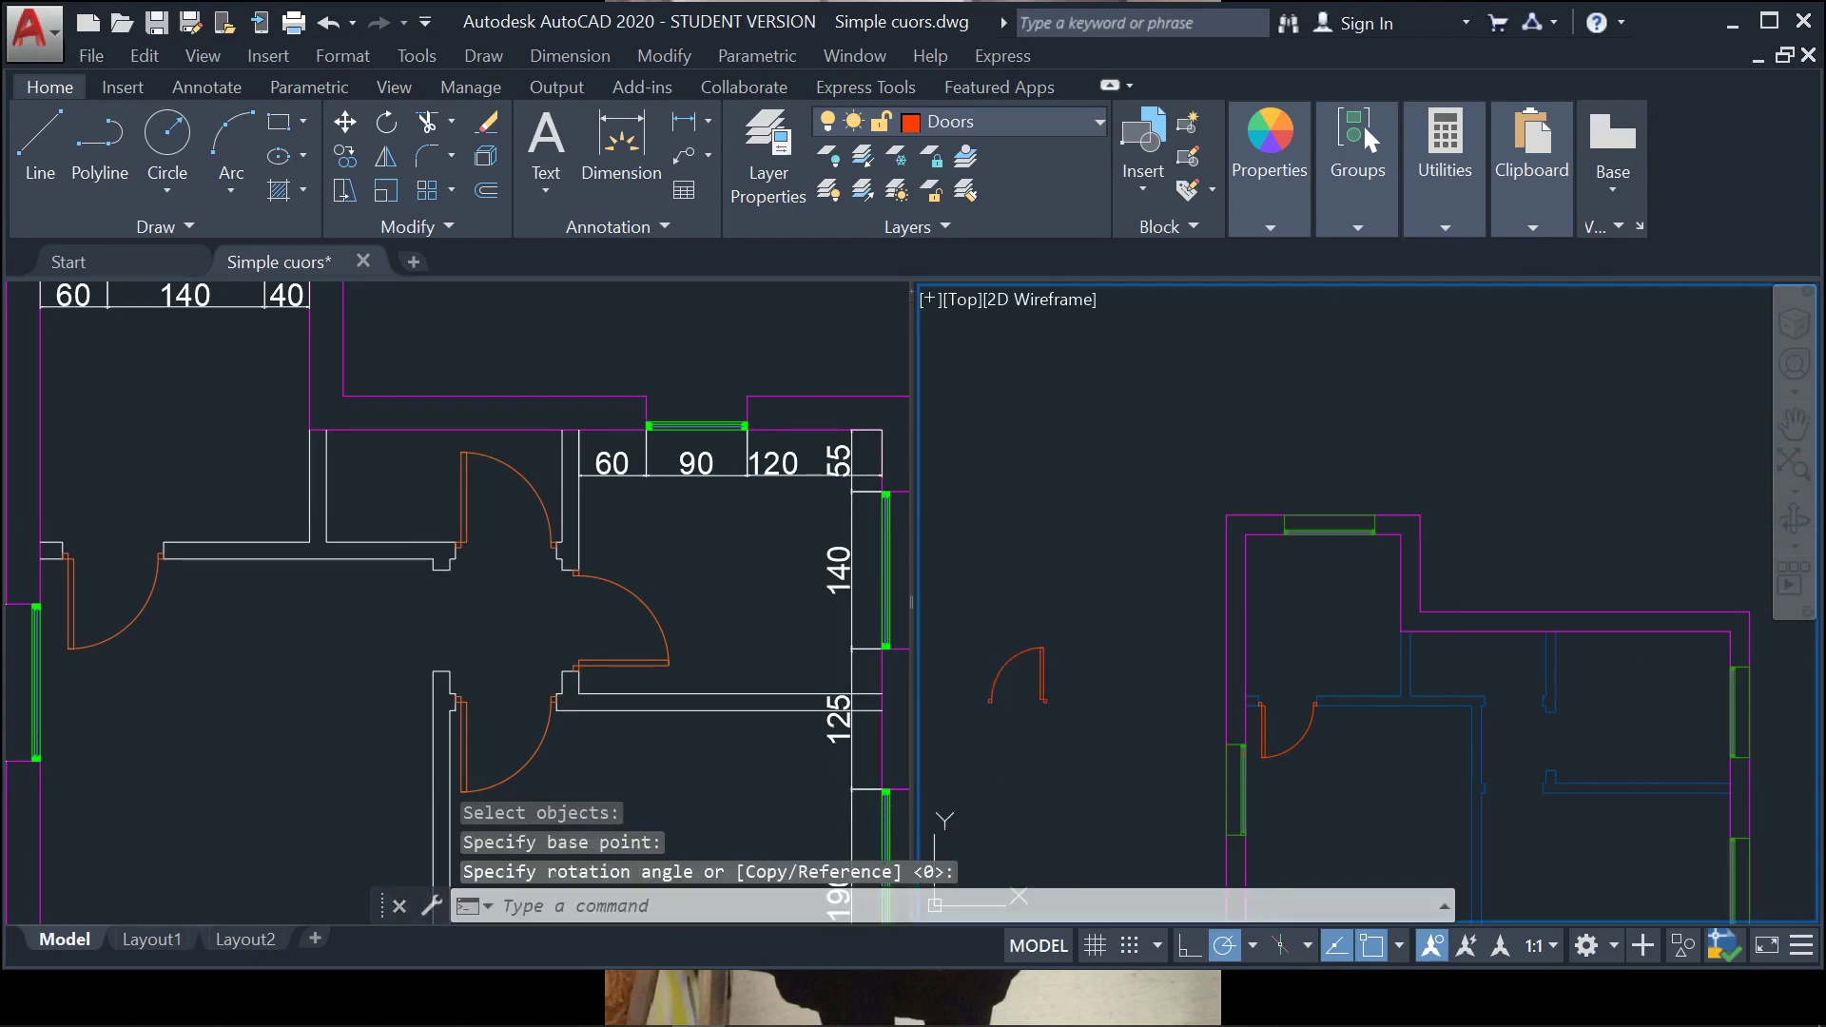
scroll(1042, 751, "down", 4)
scroll(1037, 763, "up", 4)
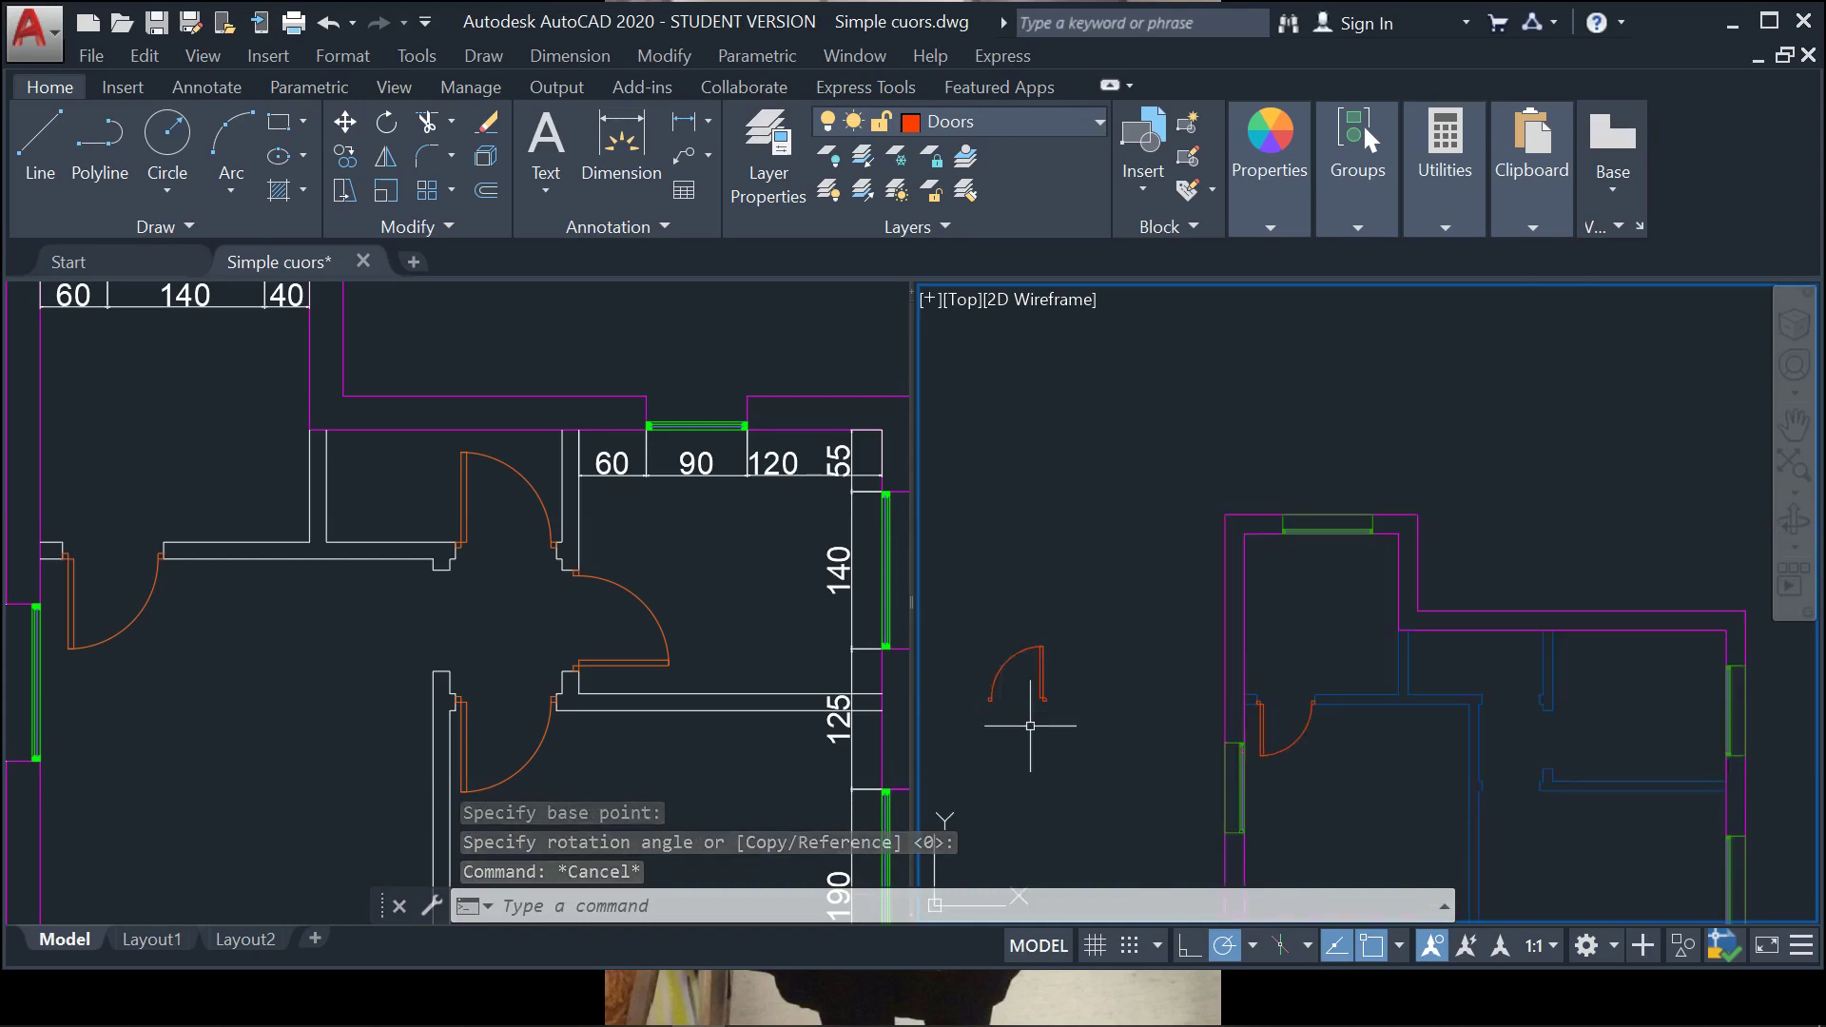
Pan the left view to the door near the 60 opening and zoom the right view in.
left_click(481, 542)
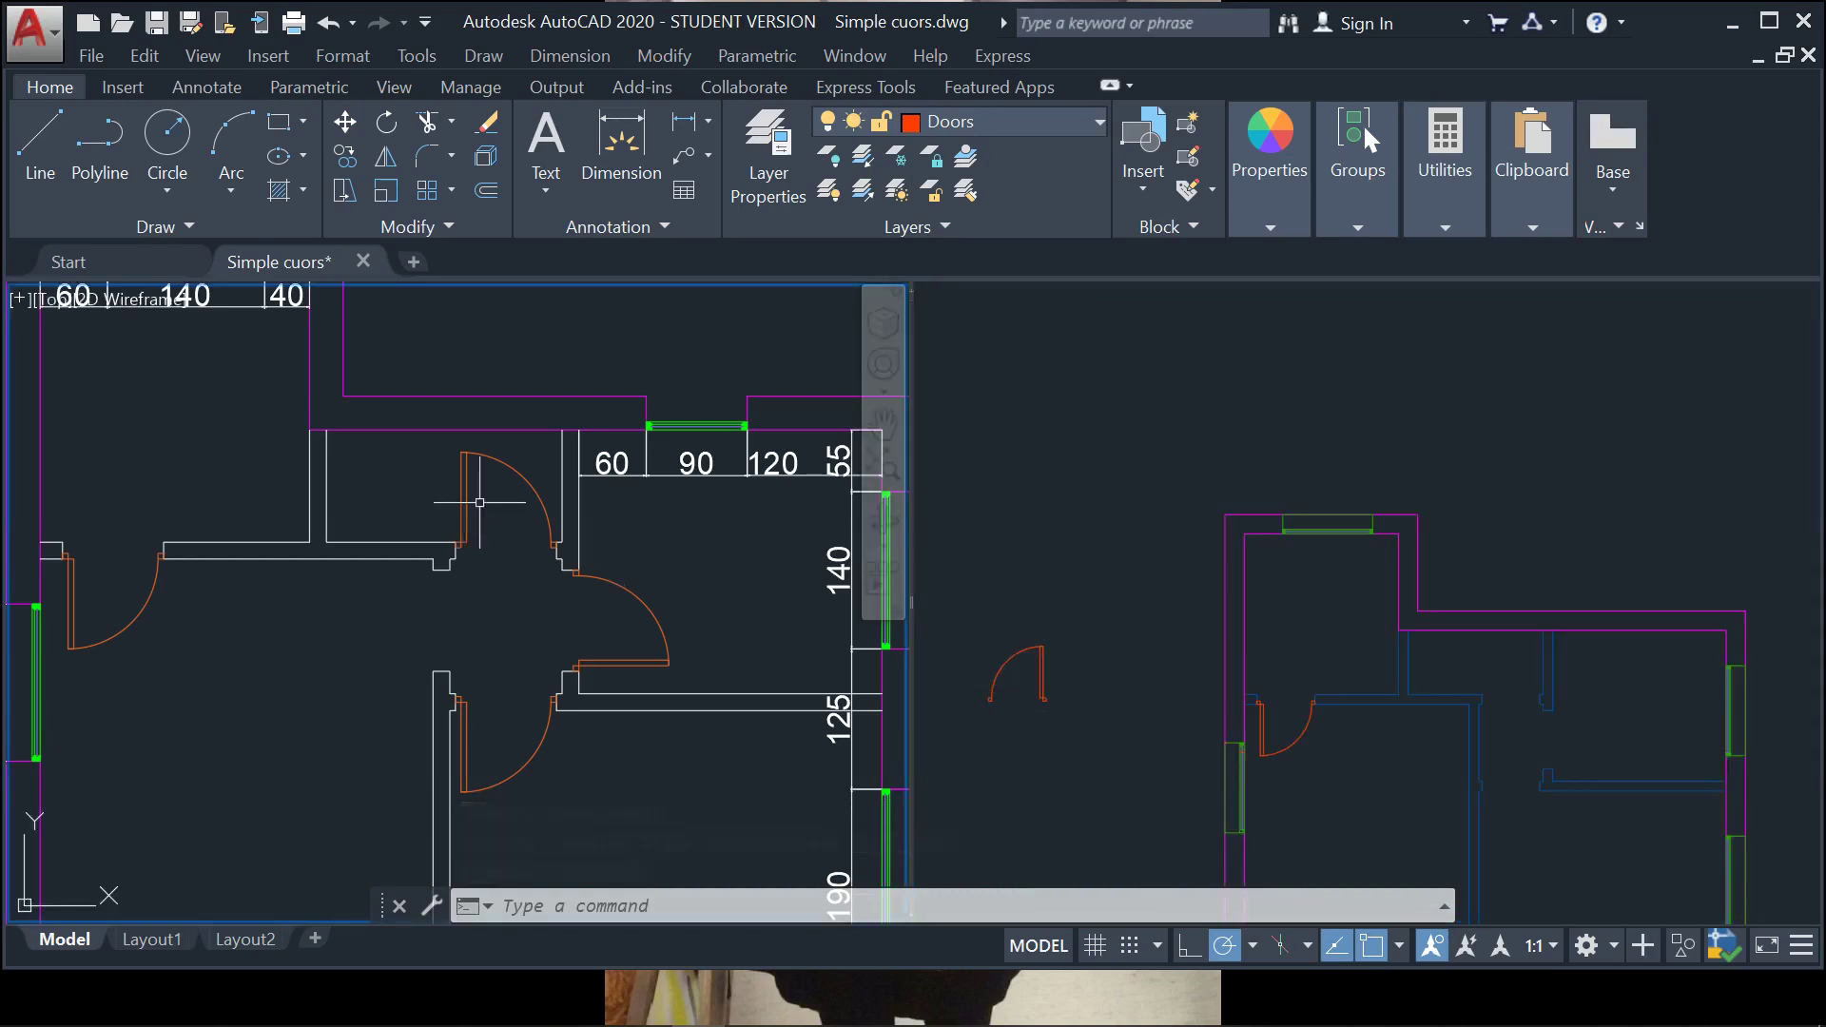
scroll(477, 505, "up", 3)
middle_click_drag(538, 559, 382, 666)
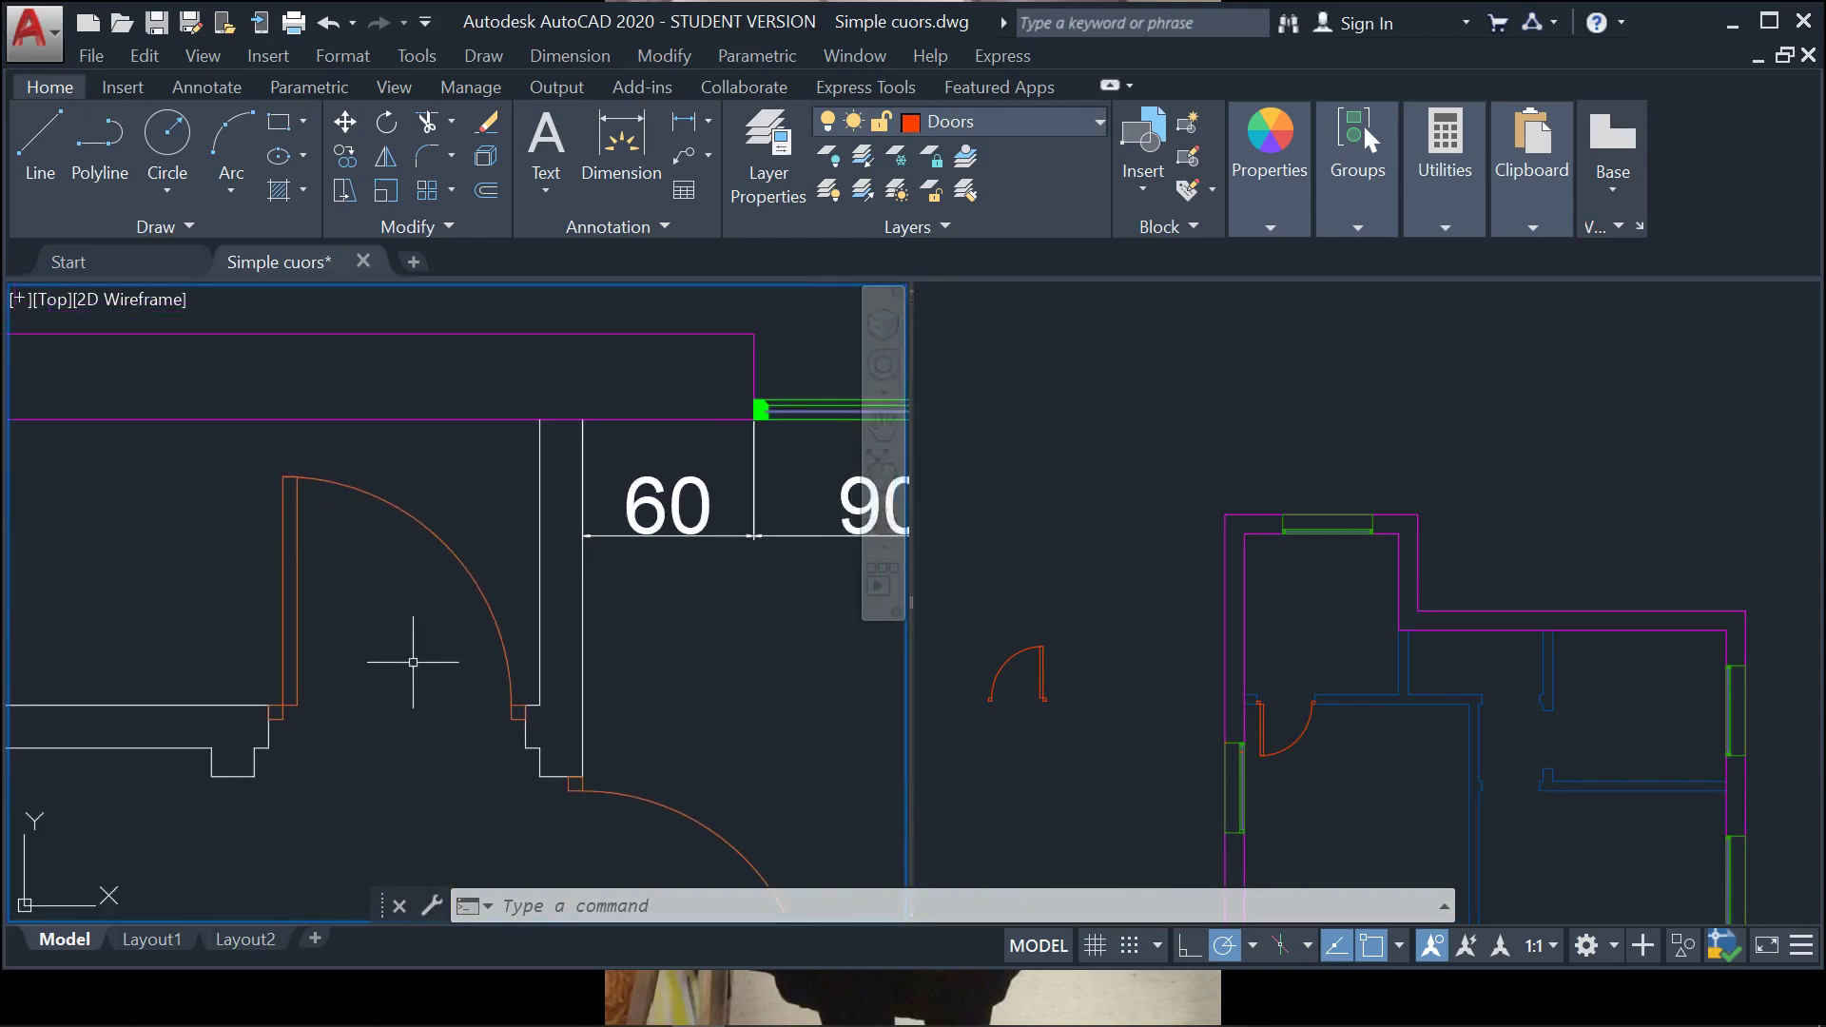
left_click(1010, 733)
scroll(1009, 653, "up", 1)
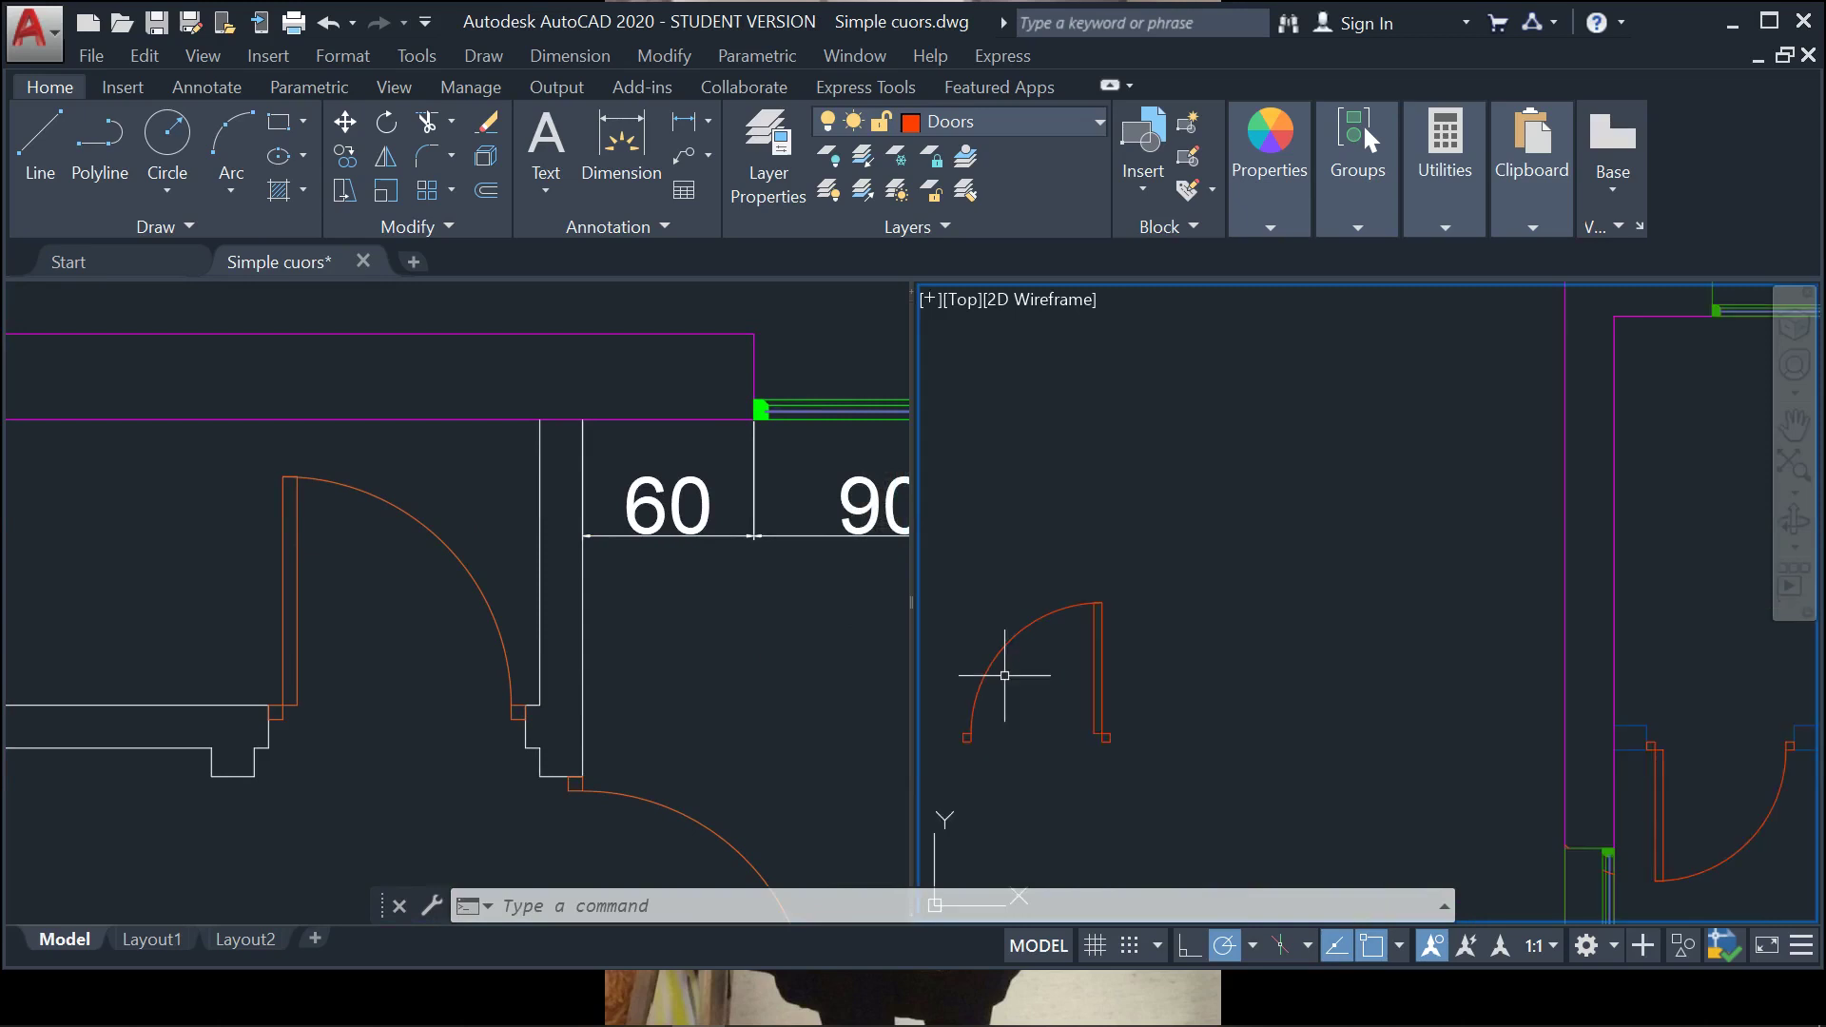
scroll(1025, 683, "up", 1)
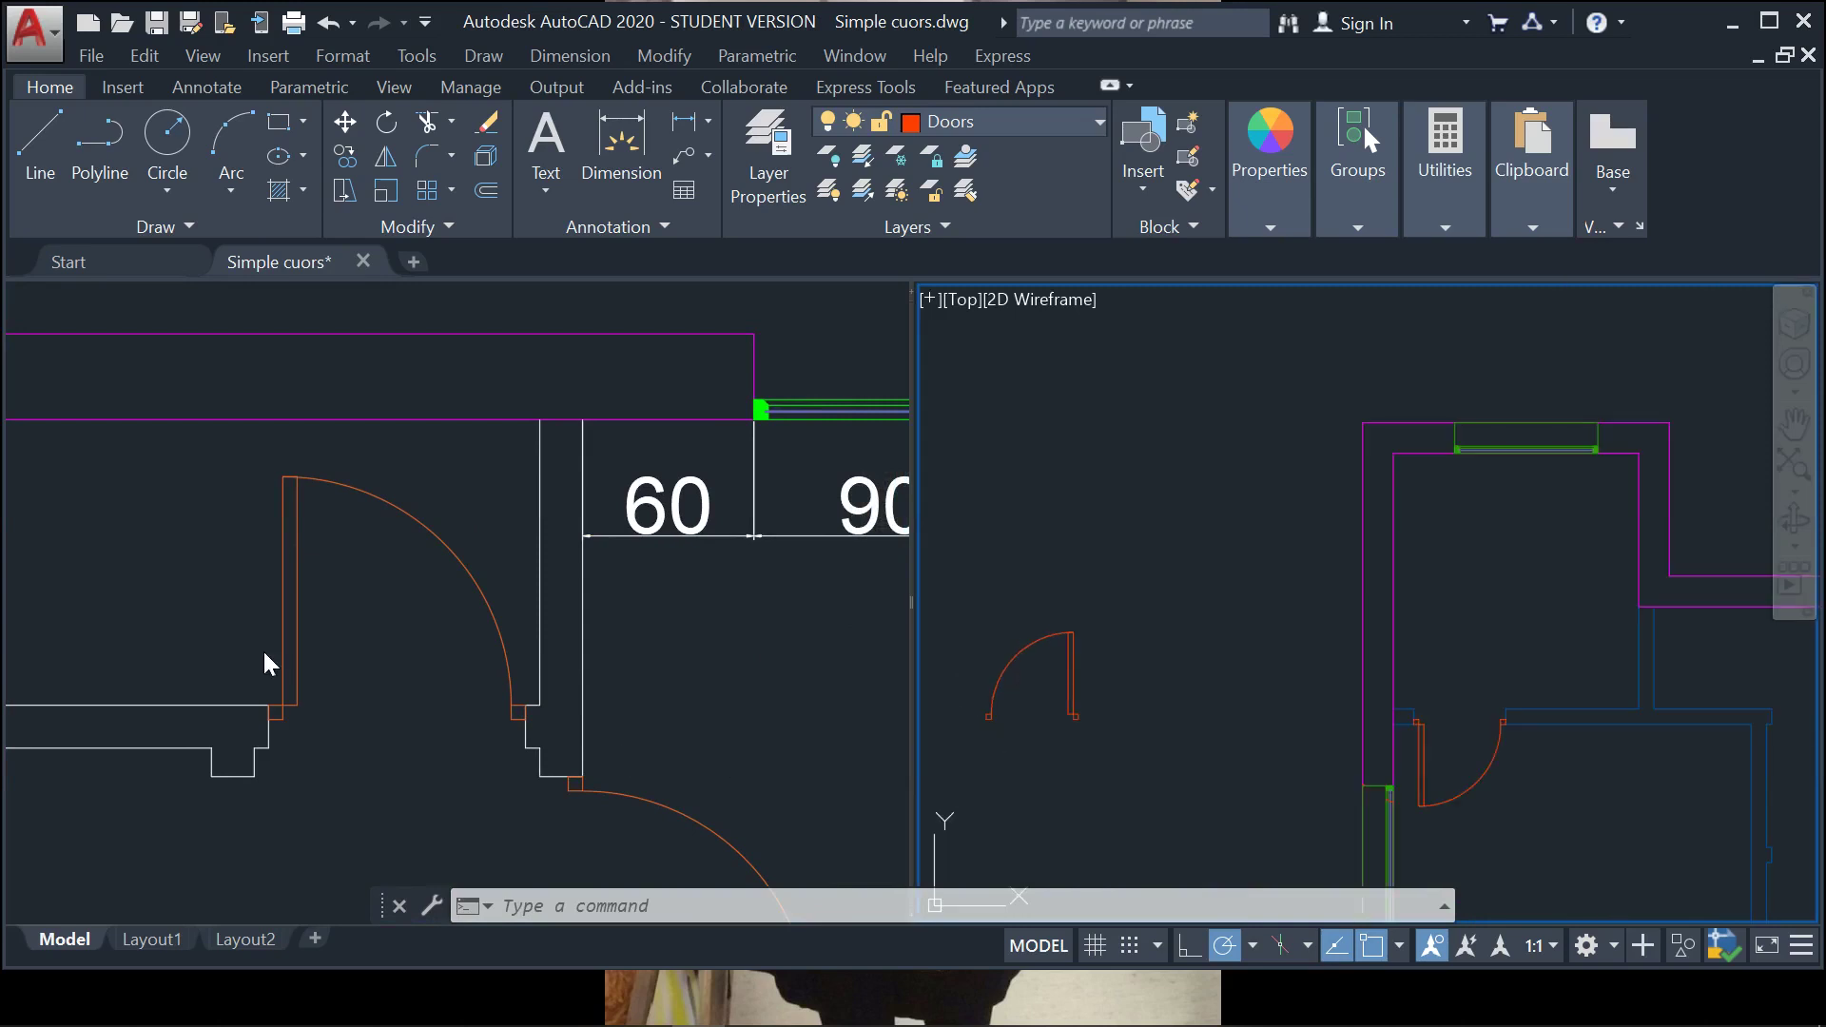
left_click(1017, 743)
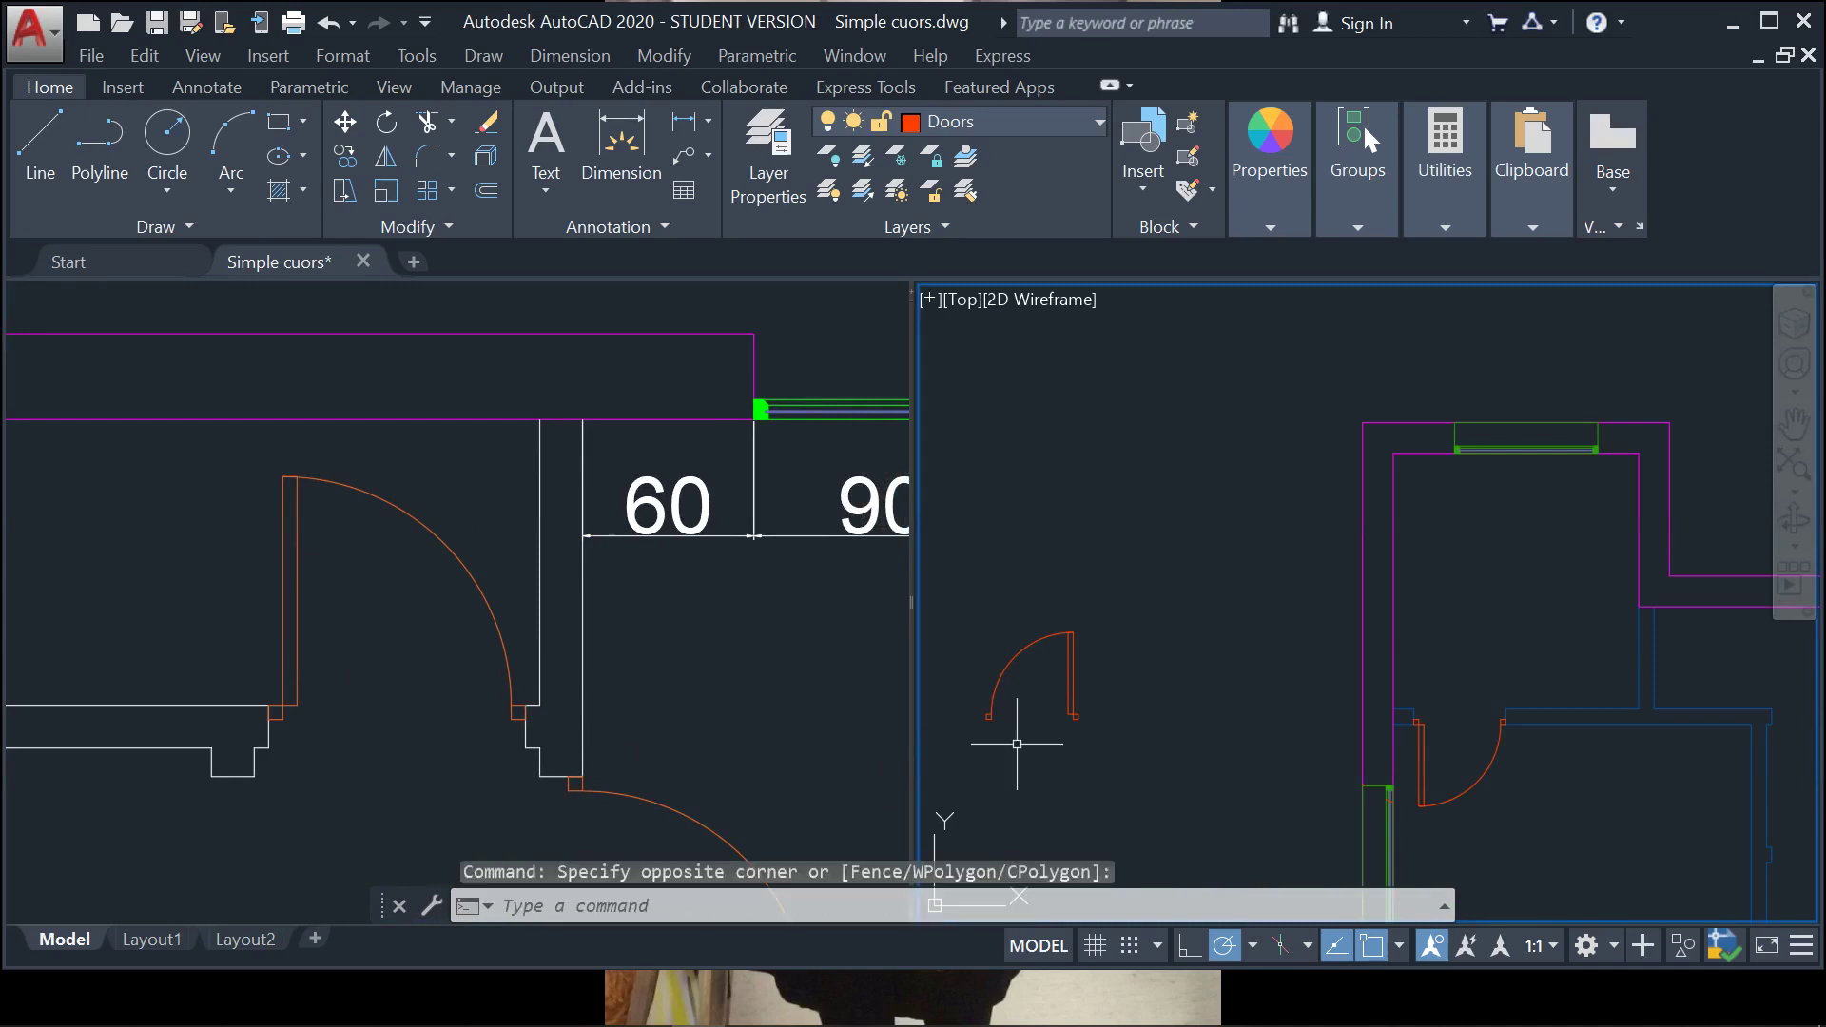
Mirror the rotated spare door across a vertical axis, keeping the original.
type("m")
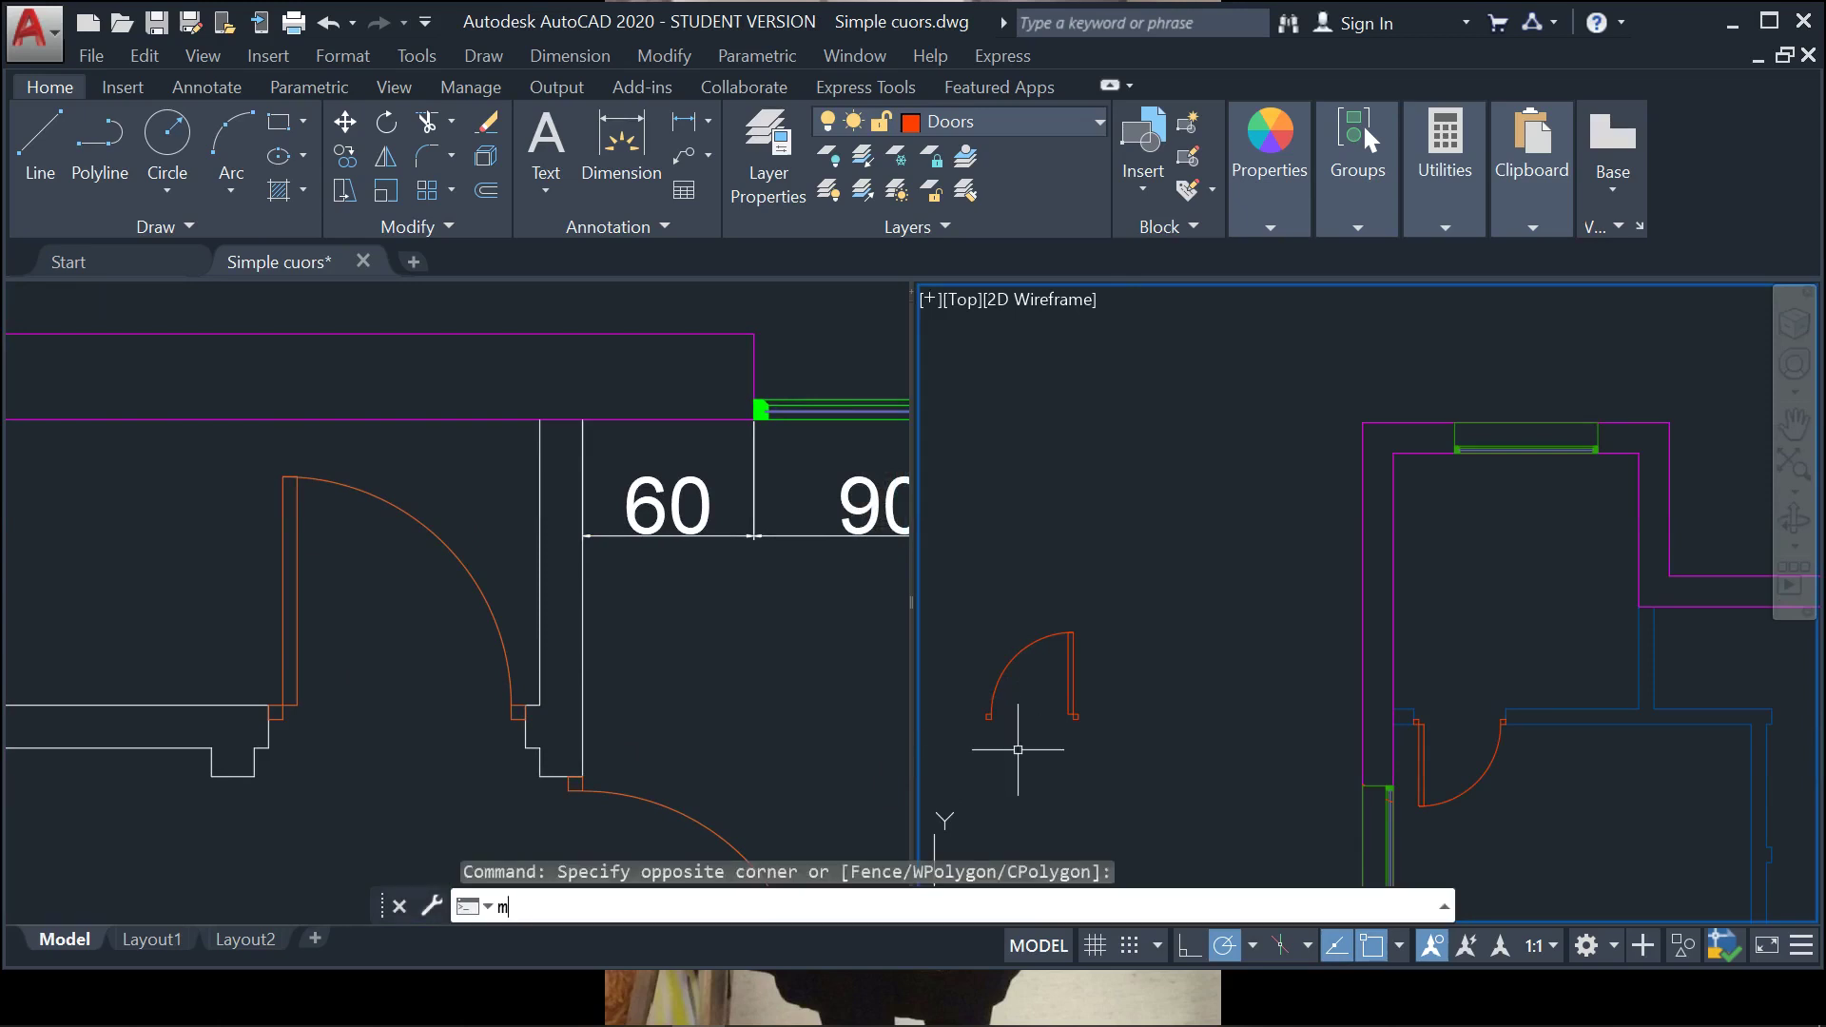
type("i")
key("Return")
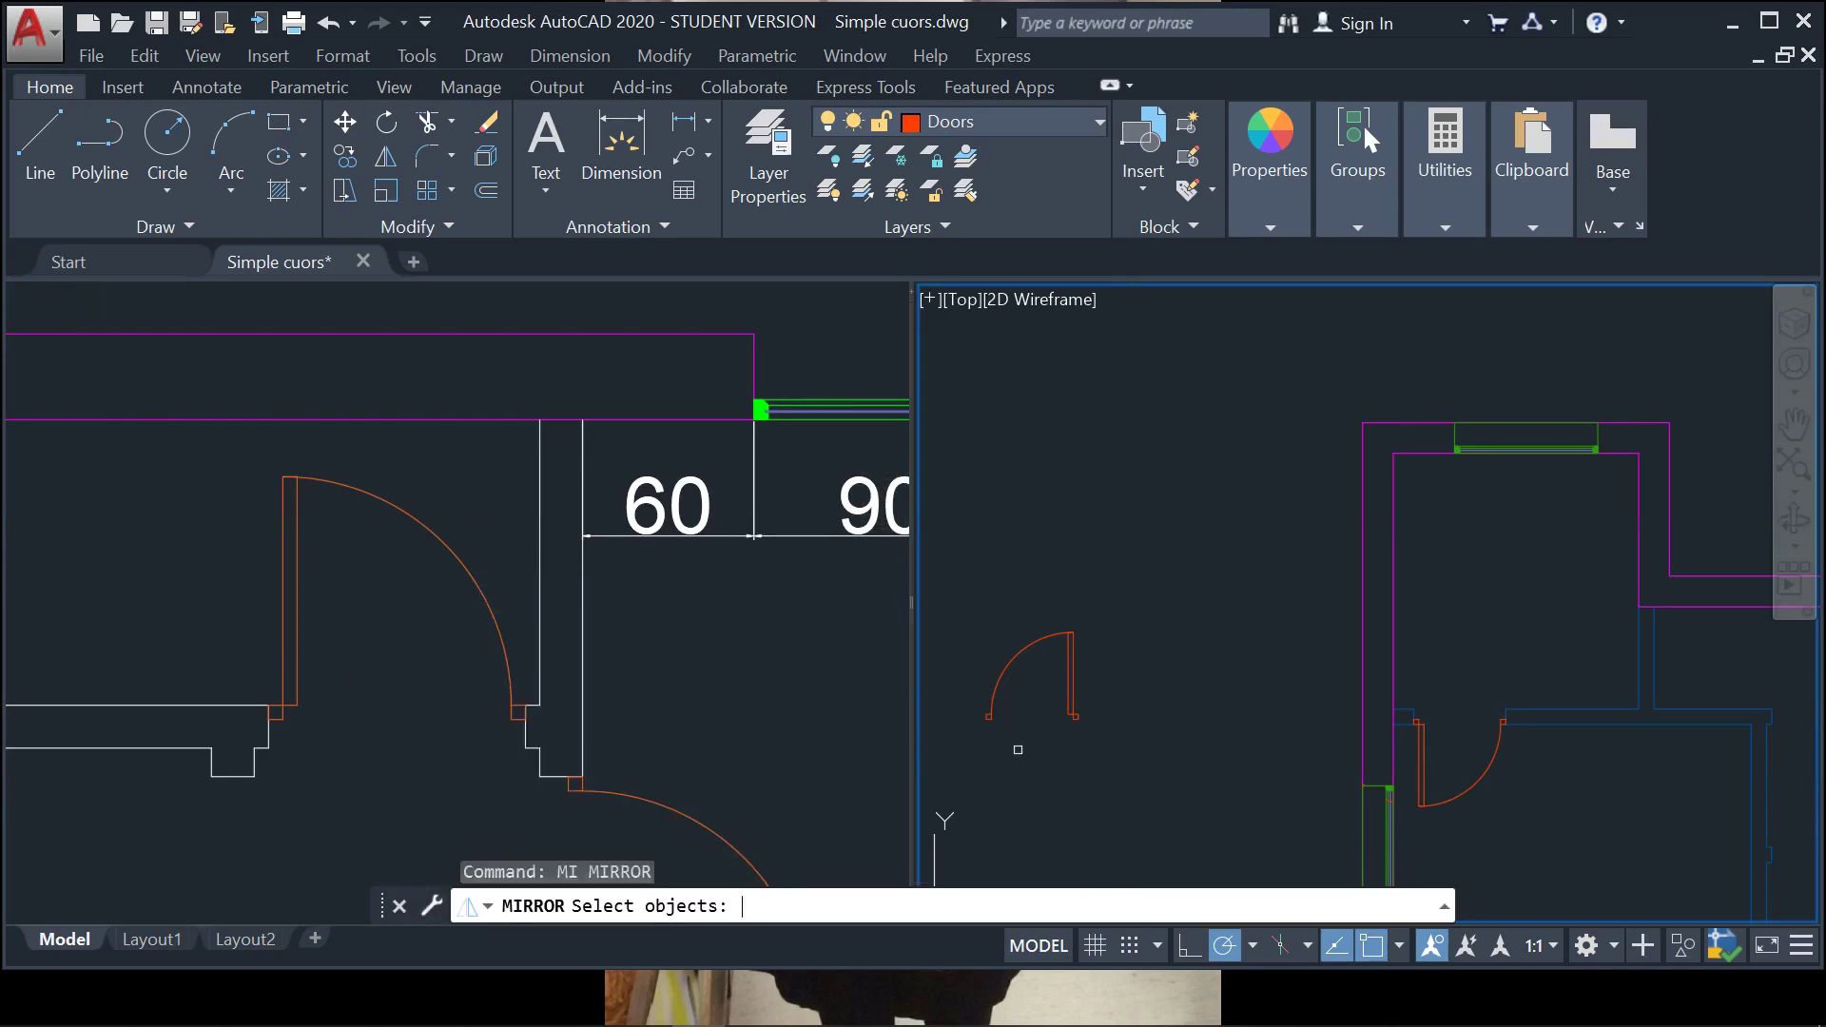
left_click(1181, 590)
left_click(974, 770)
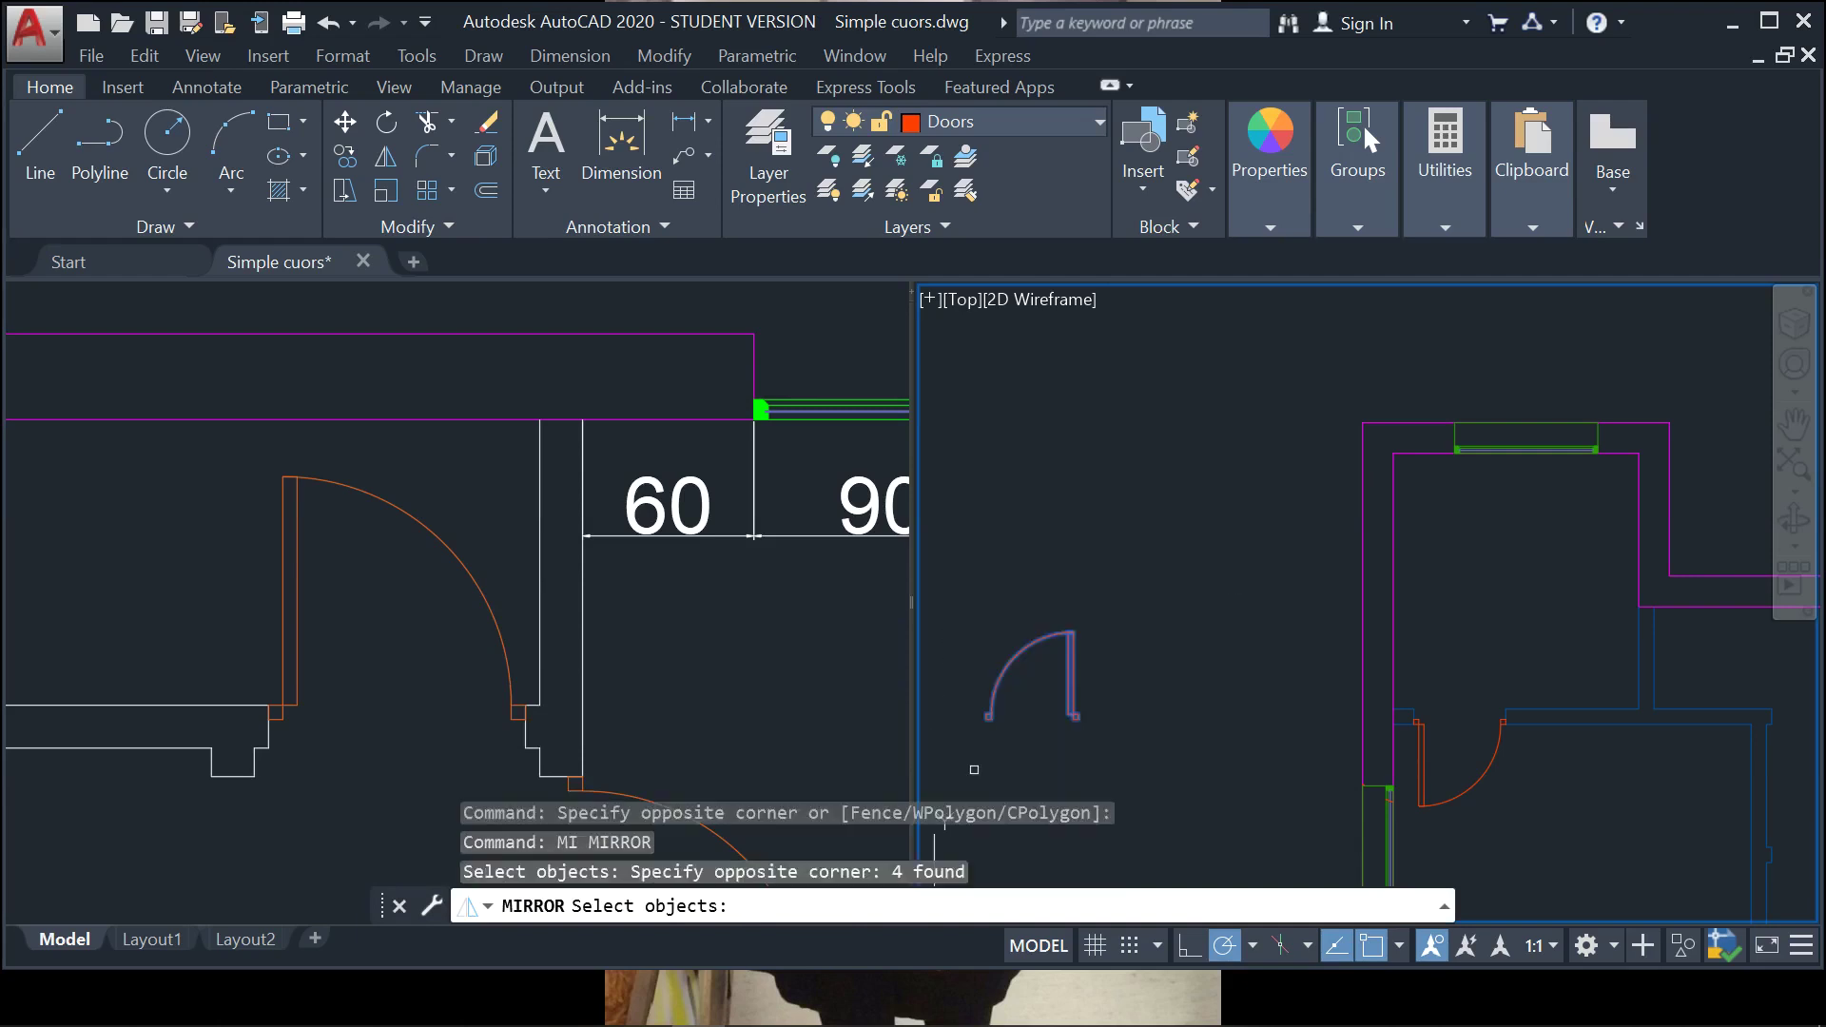
key("Return")
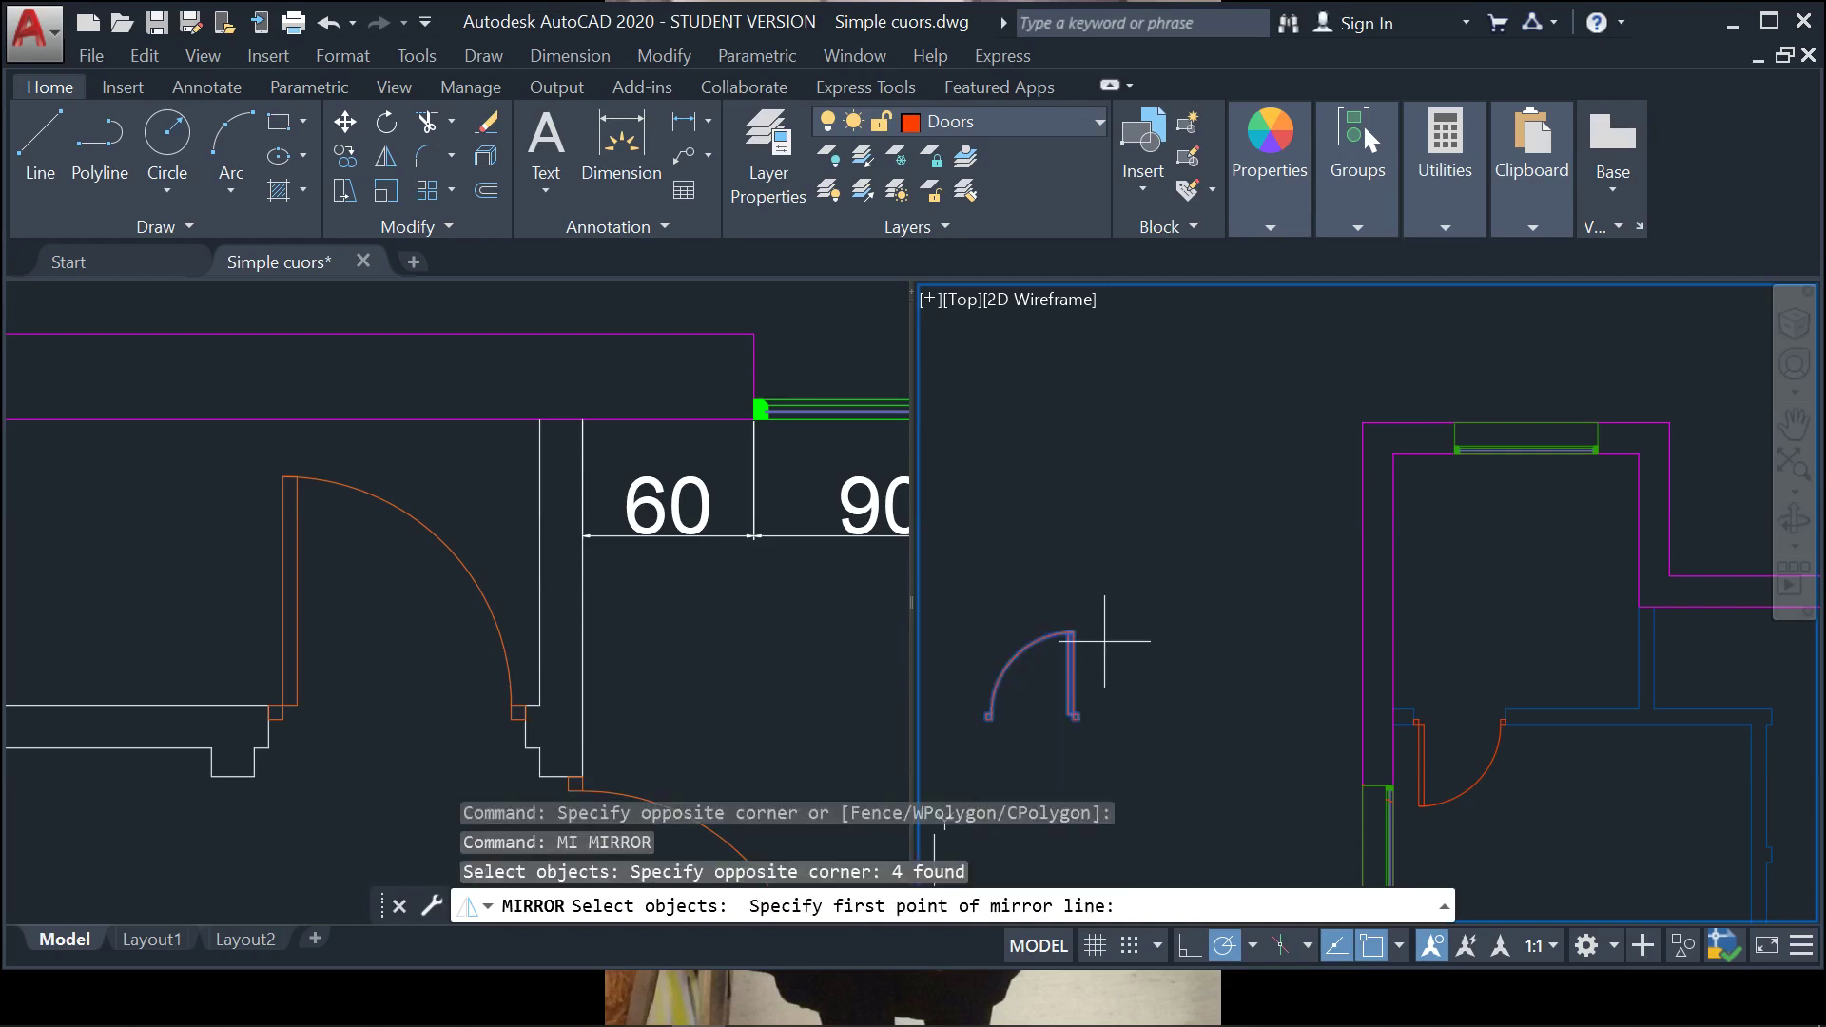
left_click(1118, 620)
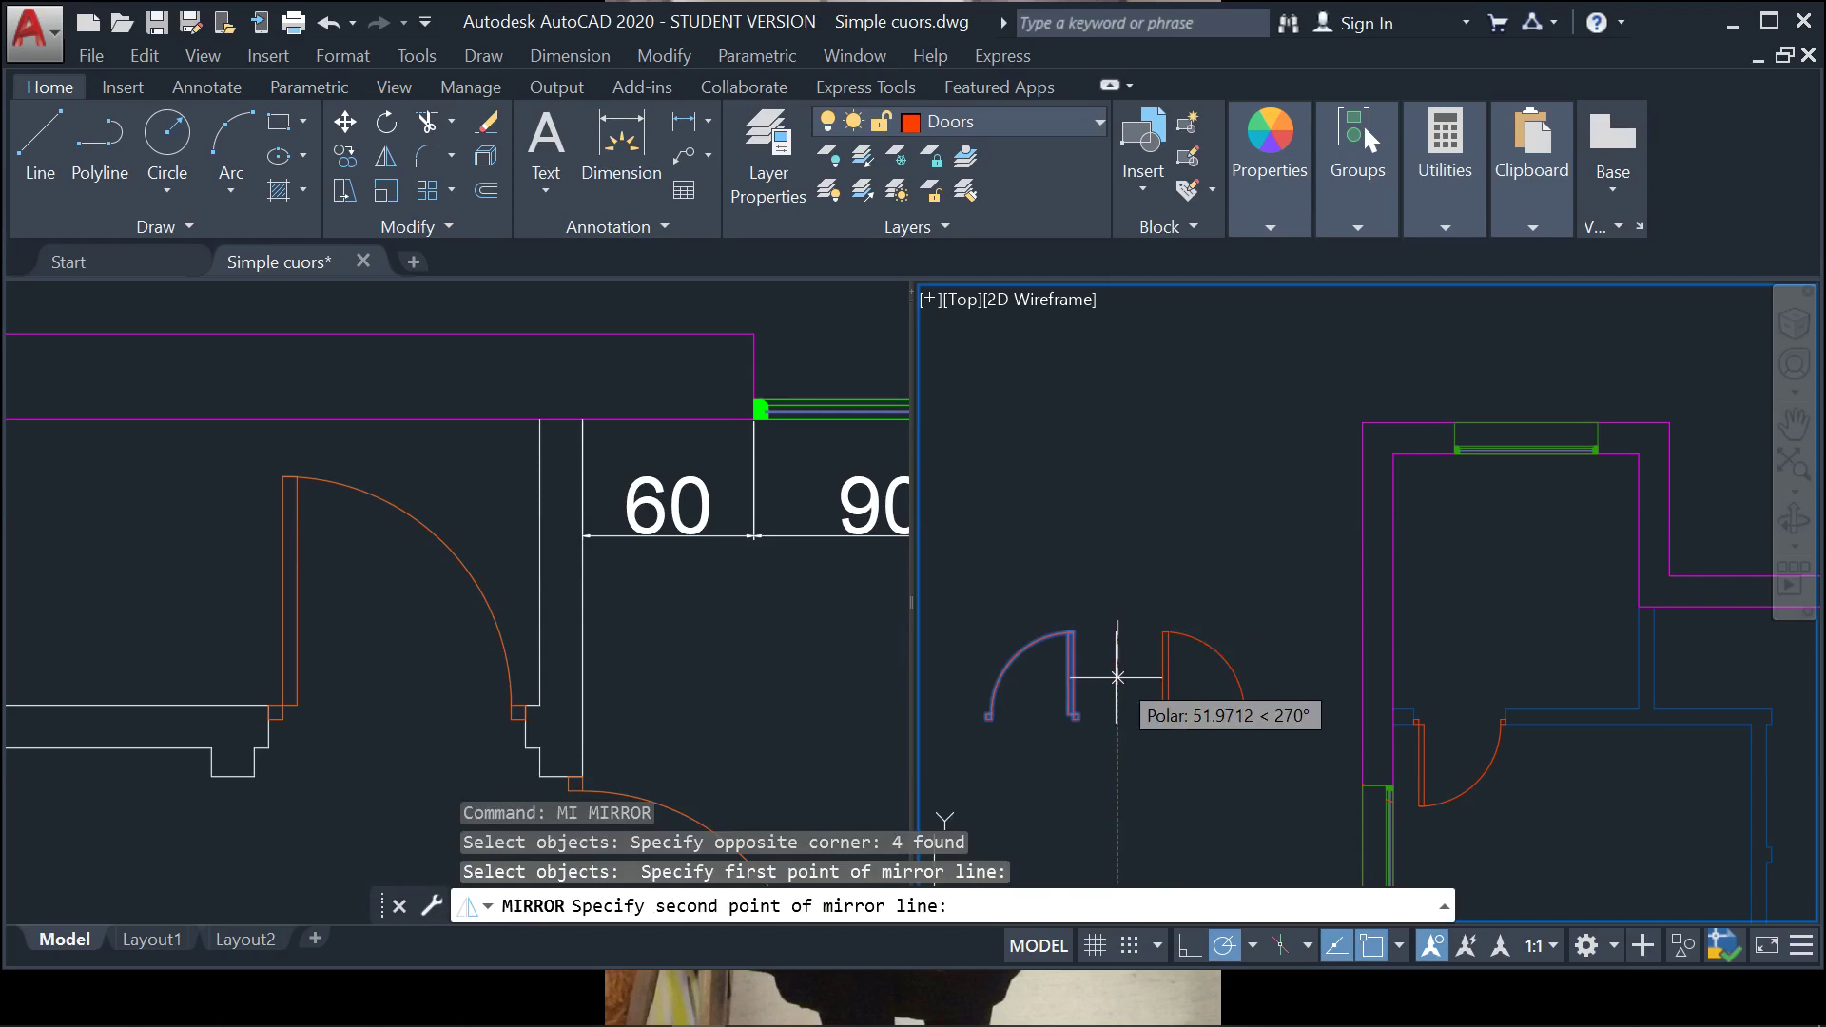
left_click(1118, 778)
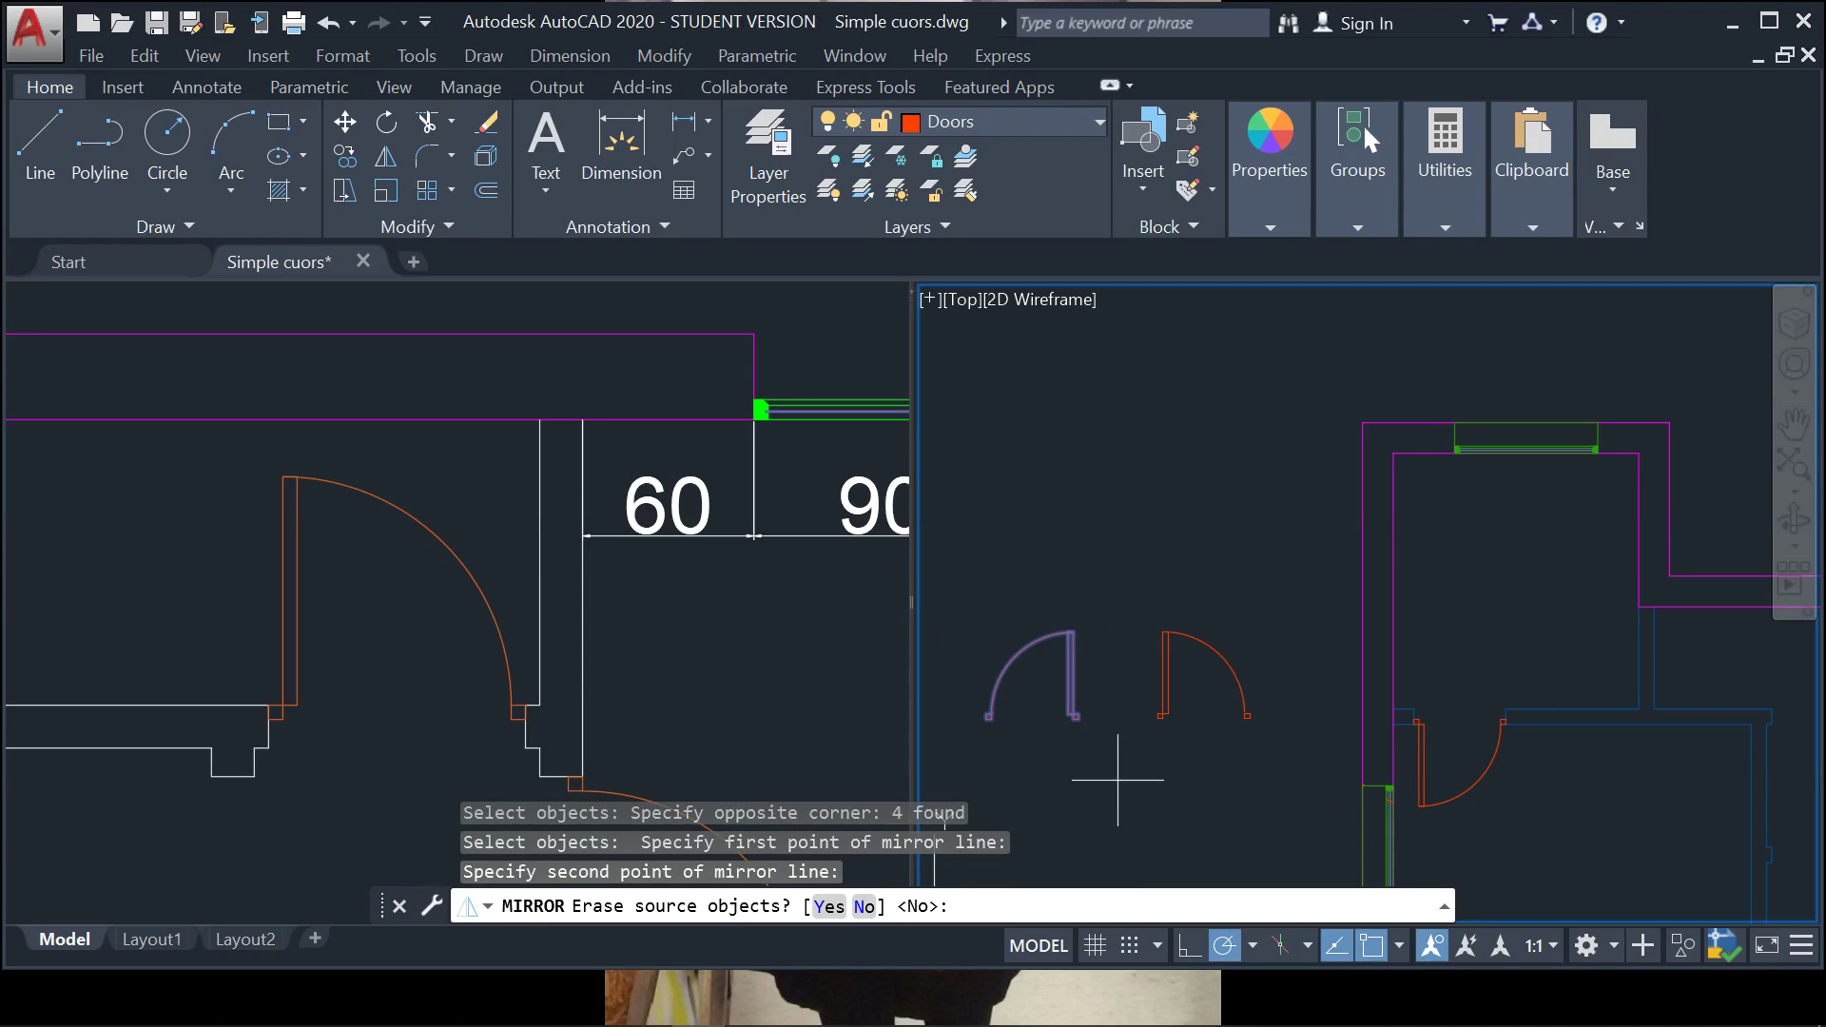
key("Return")
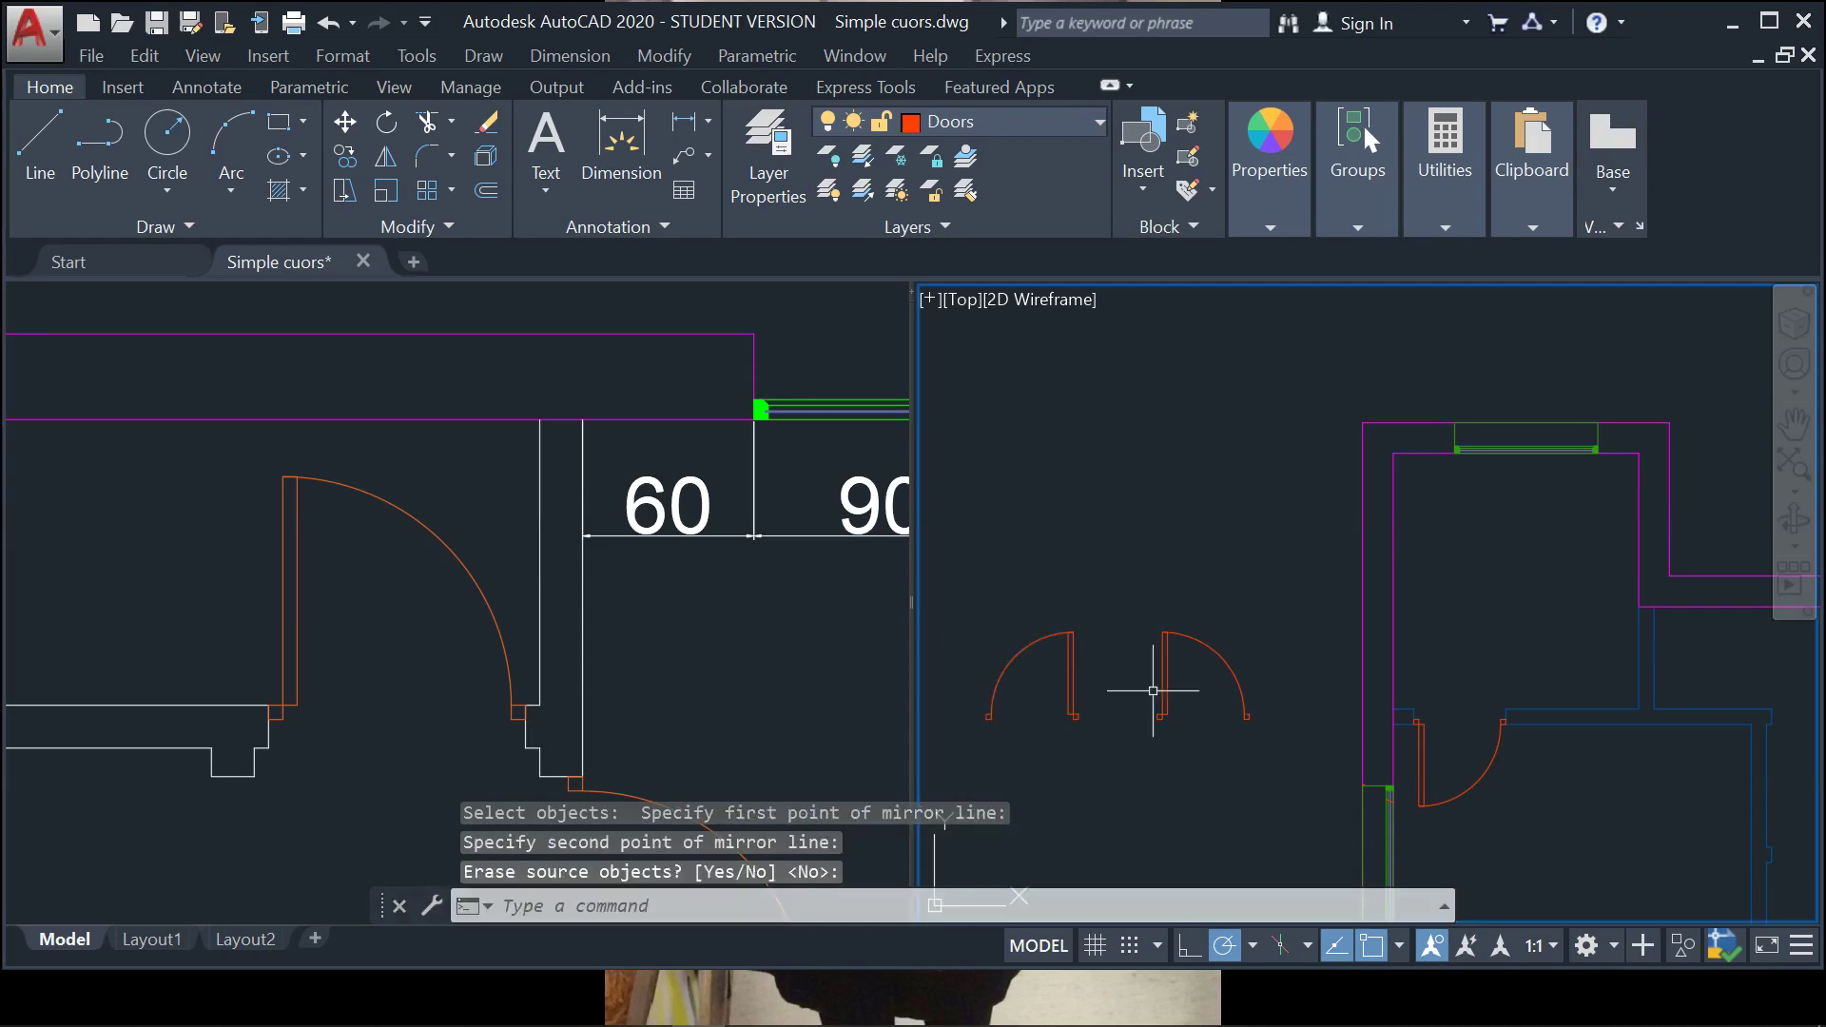
Pan the right view to show both doors alongside the plan.
left_click(430, 668)
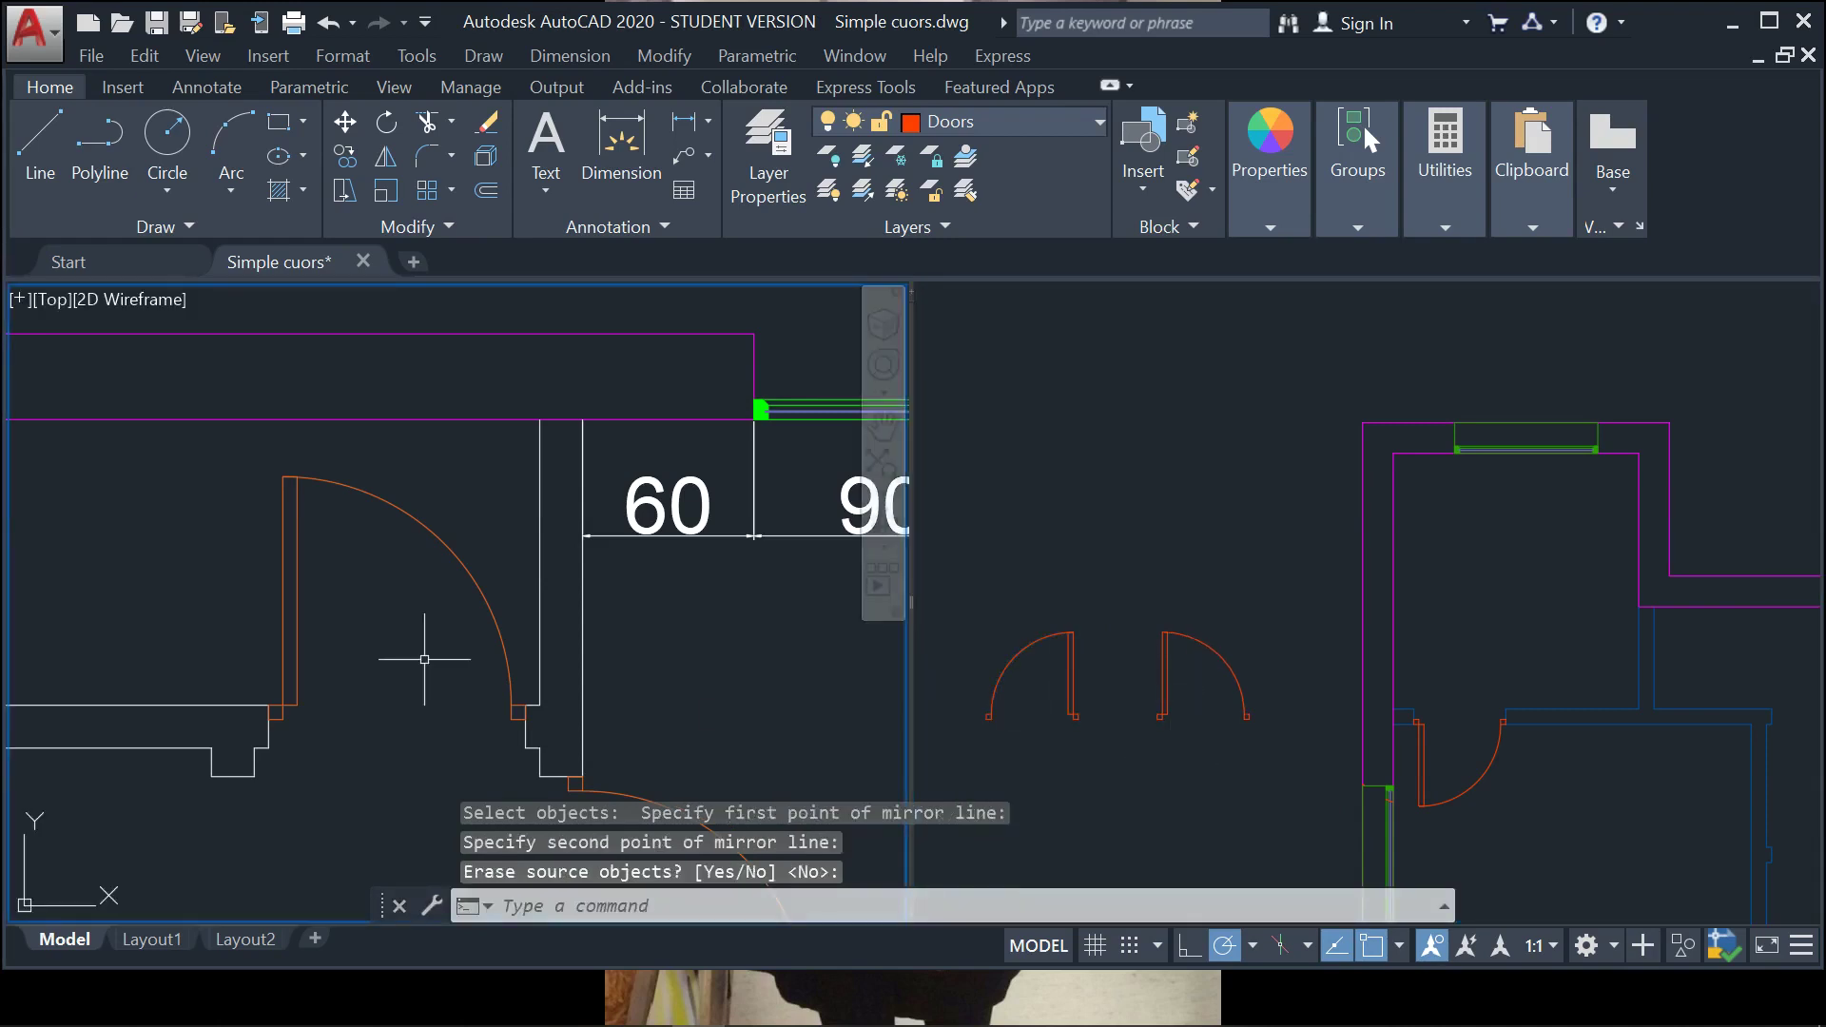
left_click(1293, 766)
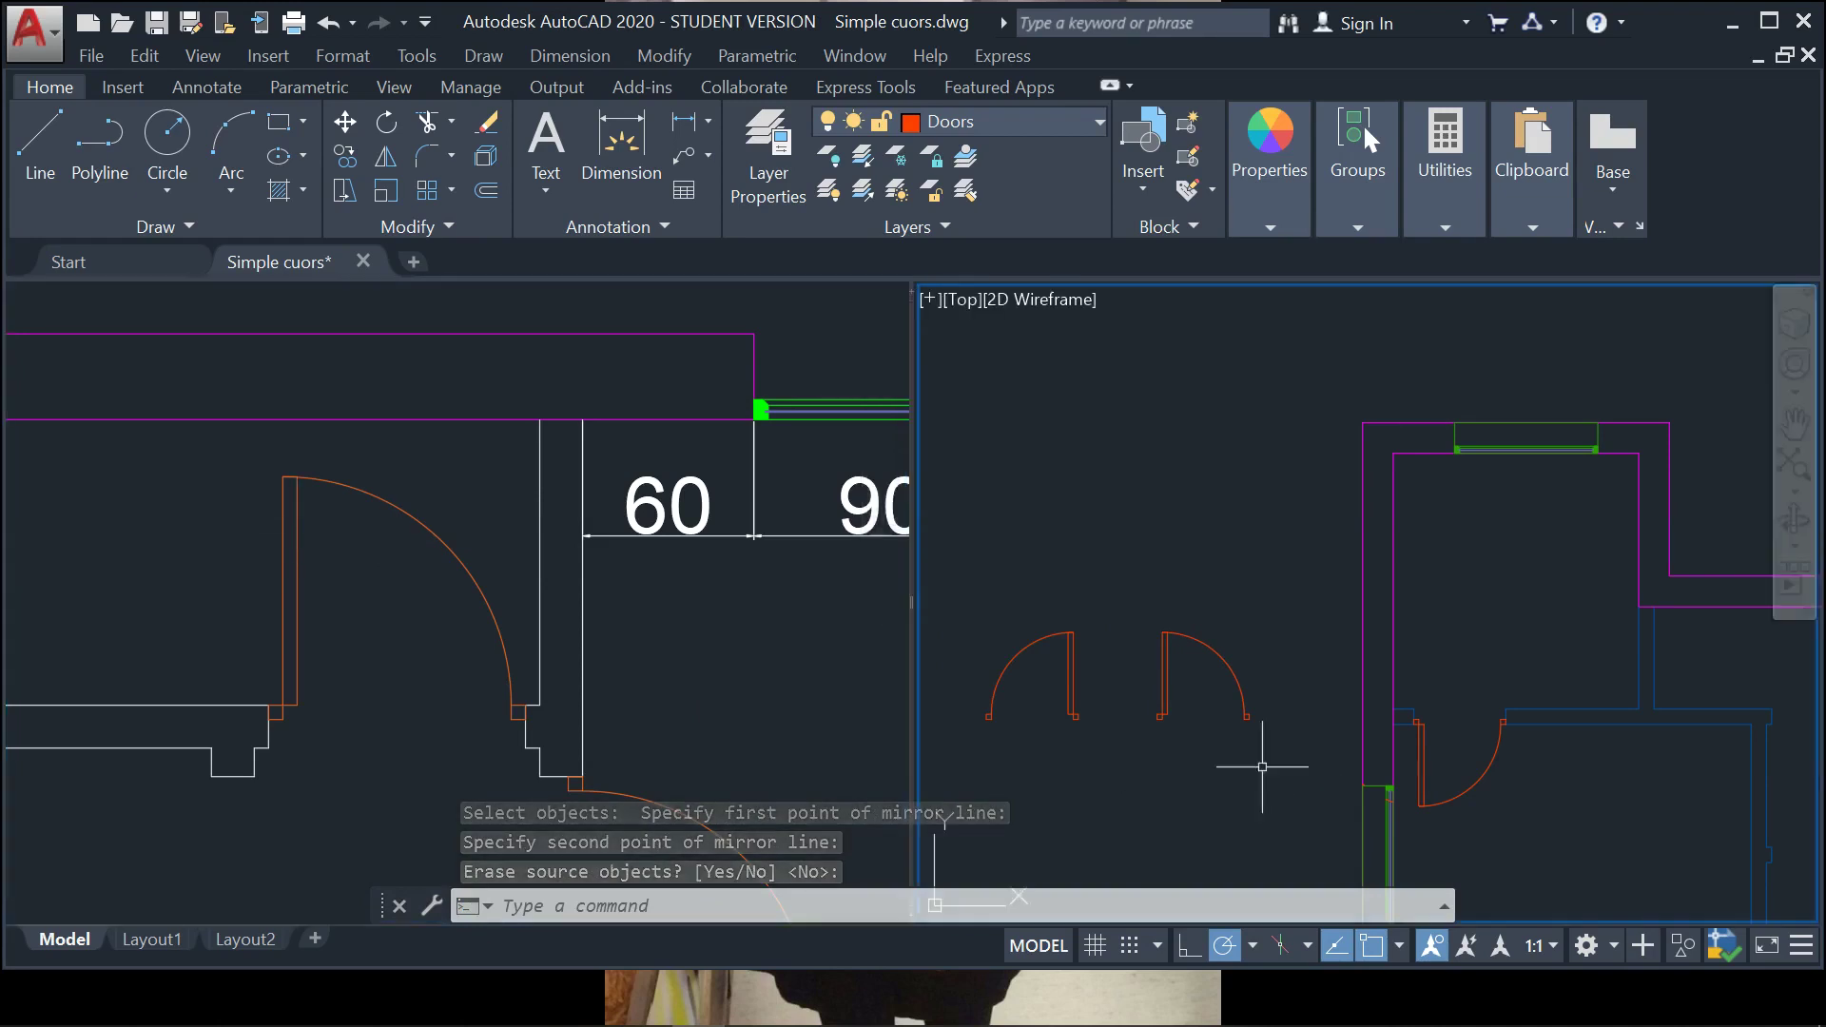
scroll(1236, 756, "down", 2)
middle_click_drag(1243, 766, 1087, 765)
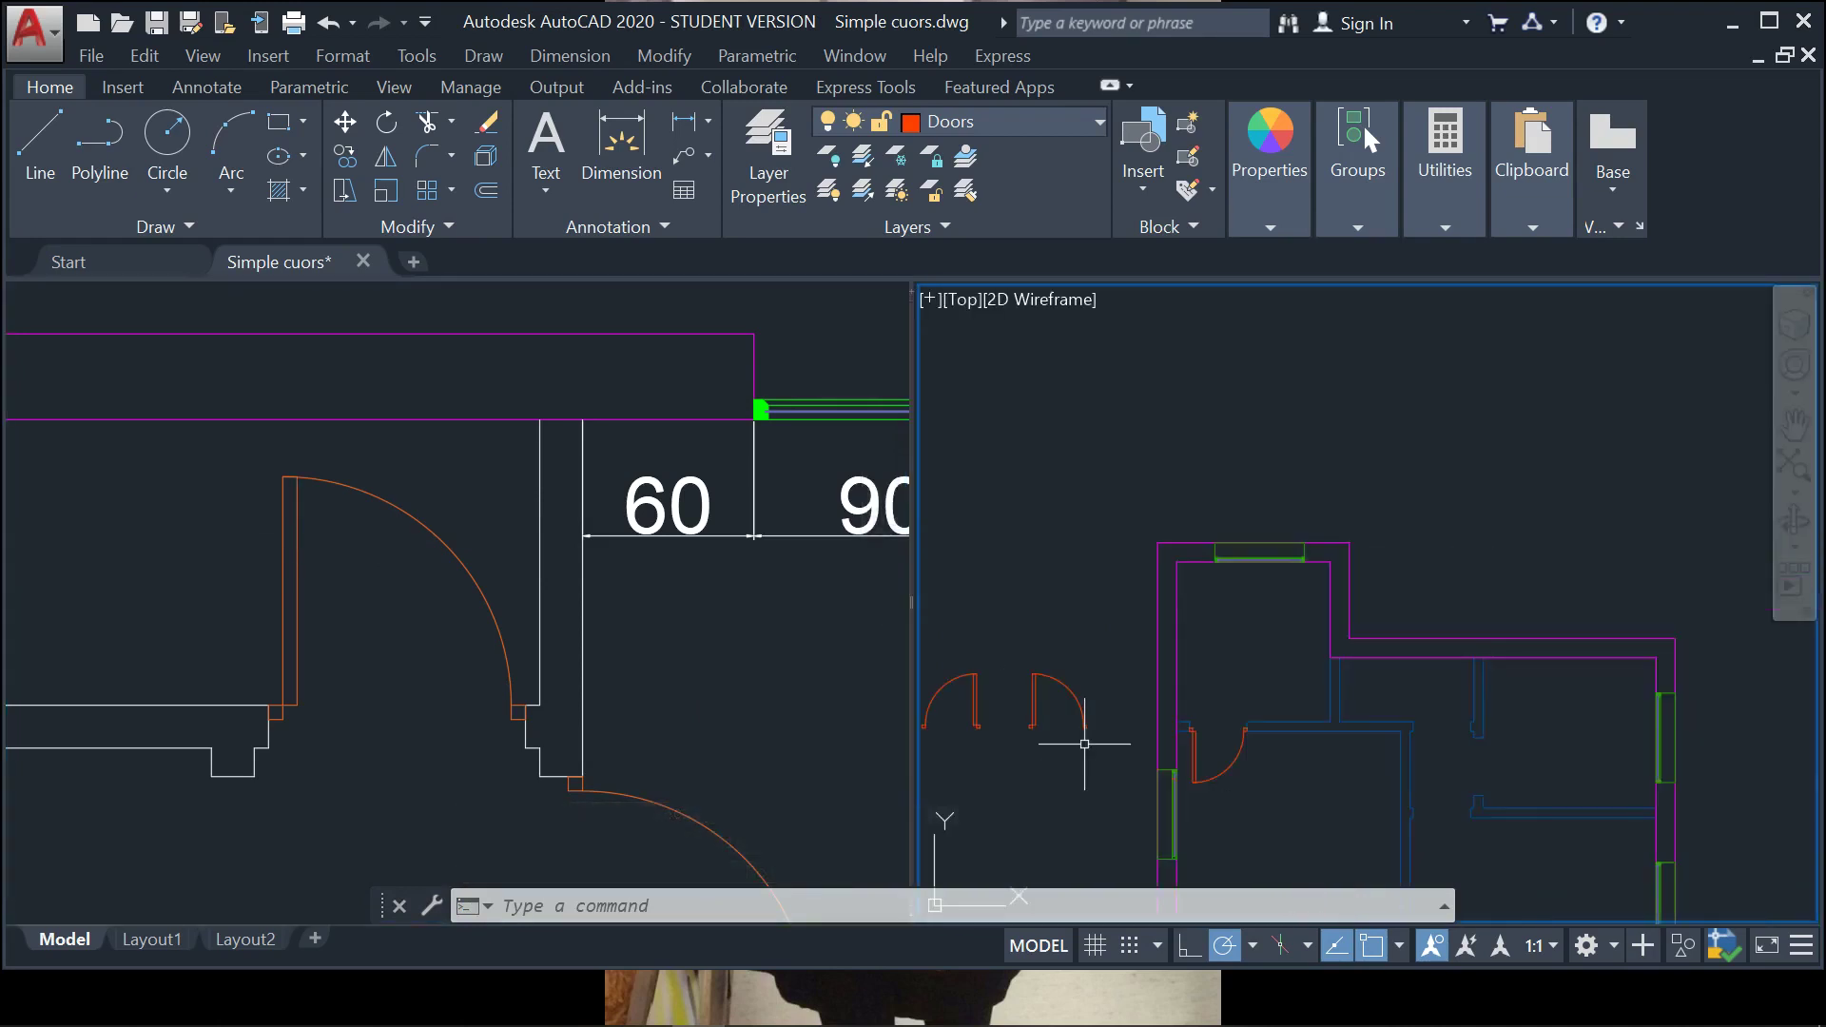
Start moving the right door symbol from its jamb corner, then cancel the move.
type("m")
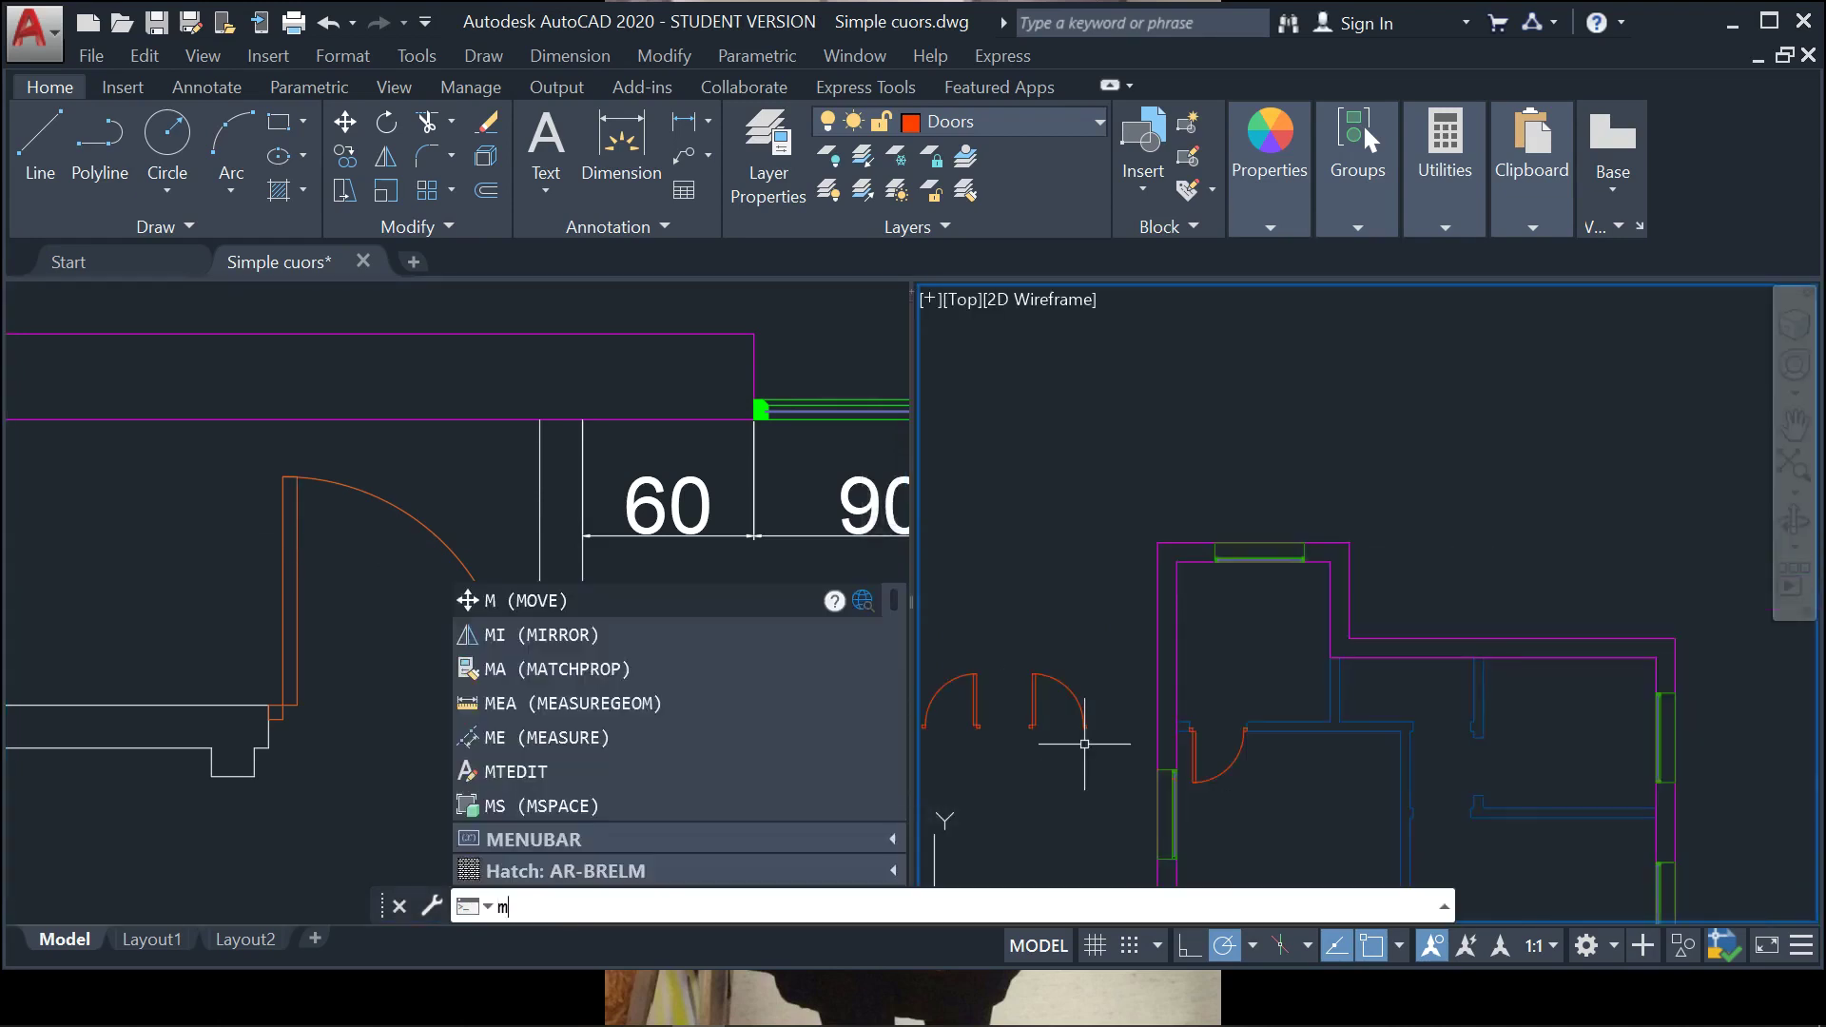
key("Return")
left_click(1122, 626)
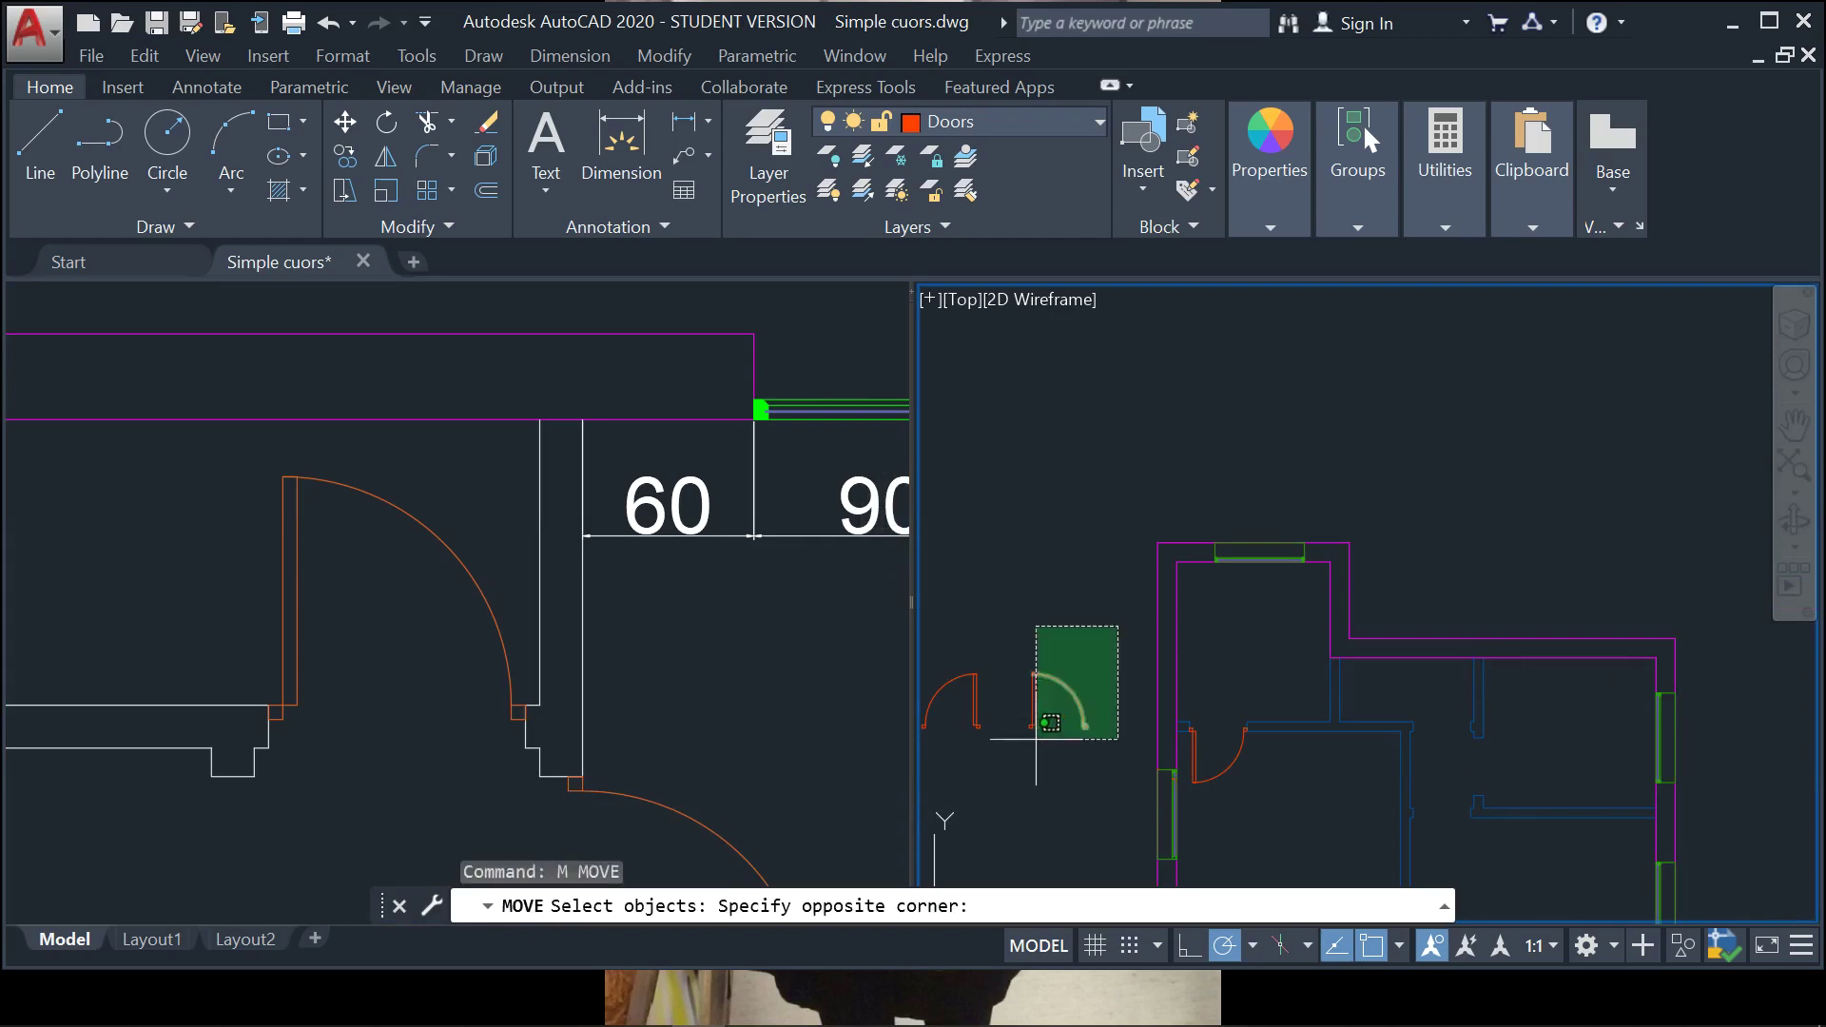
left_click(1007, 778)
key("Return")
scroll(1021, 758, "up", 4)
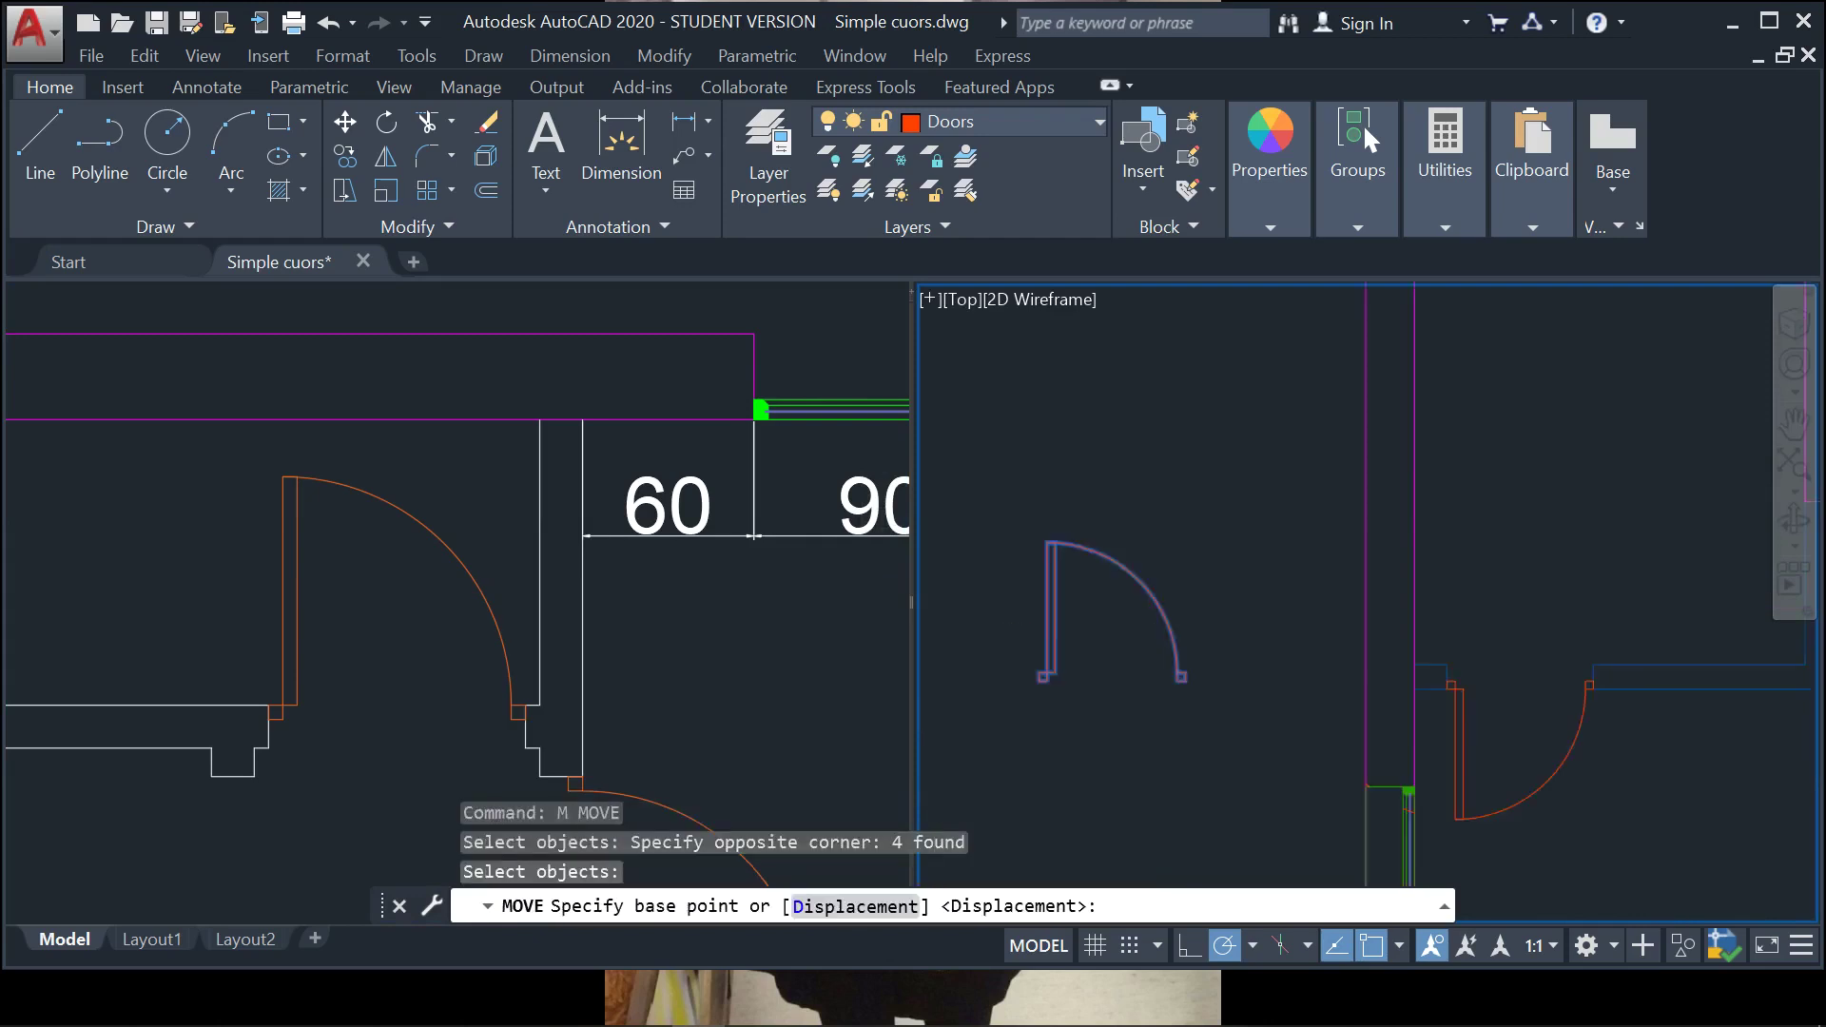
scroll(1021, 758, "up", 4)
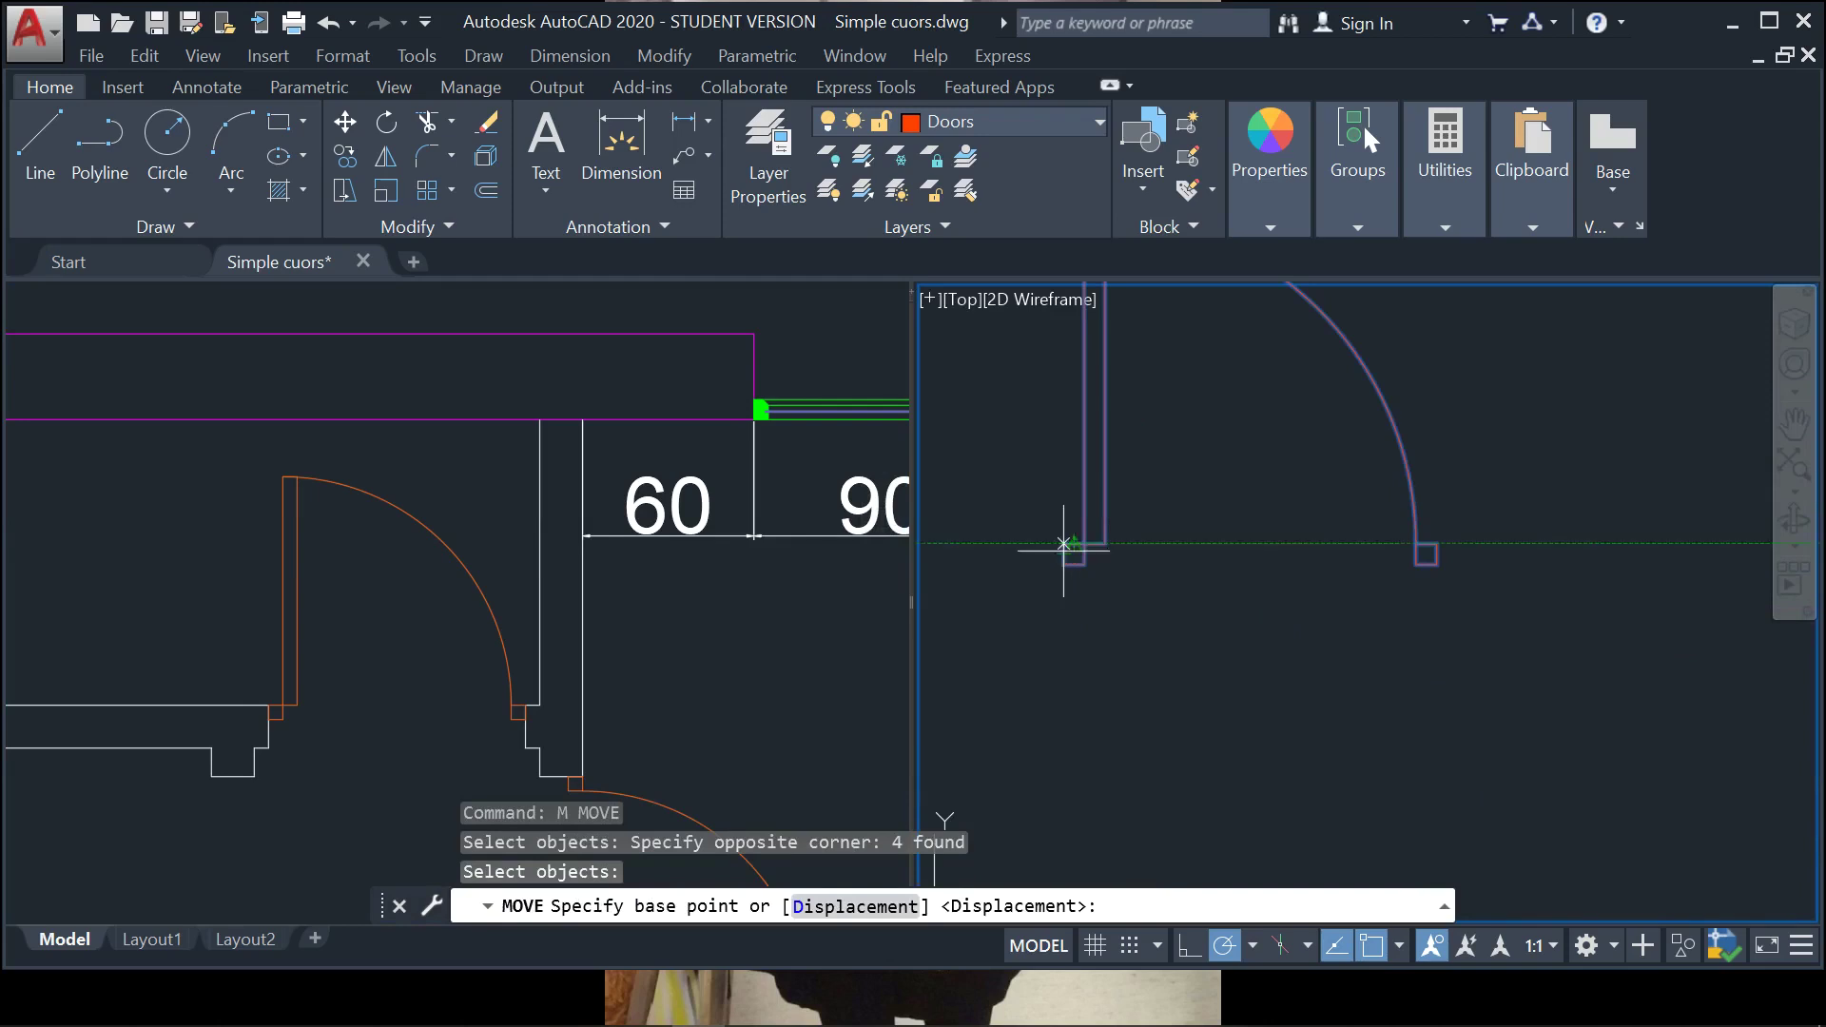
scroll(1068, 557, "up", 3)
left_click(1060, 522)
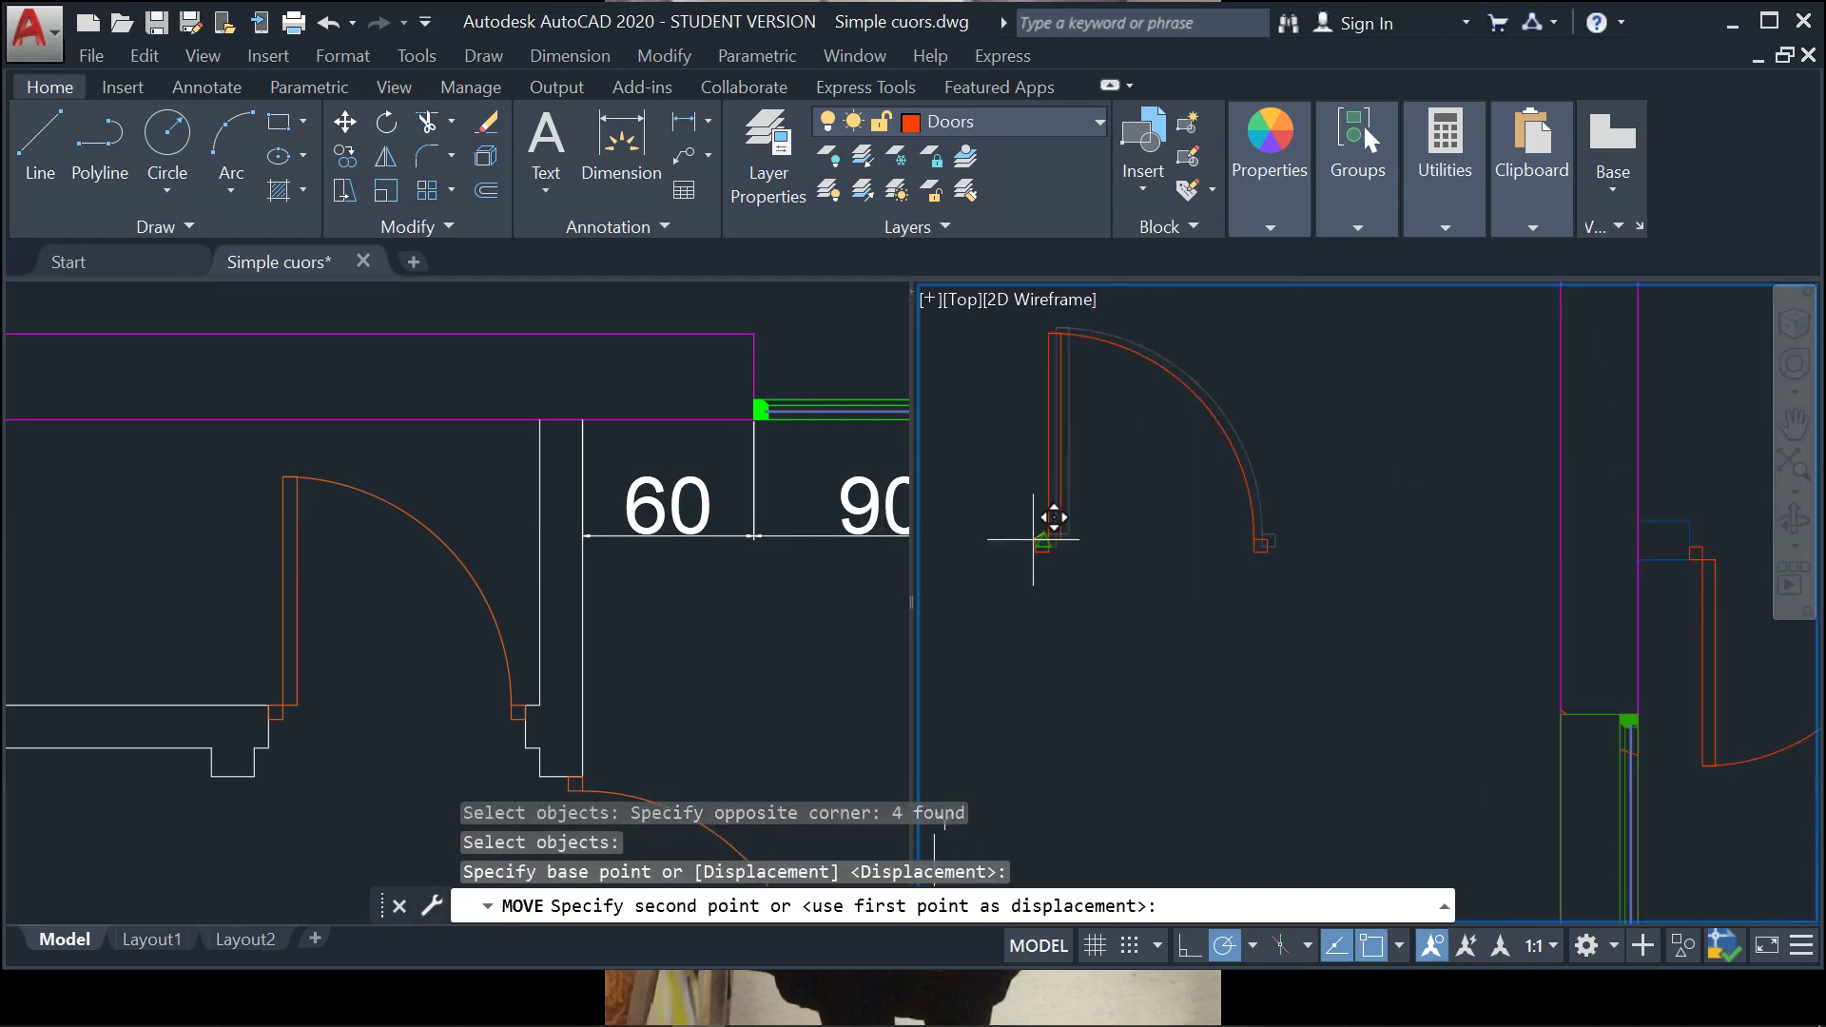
scroll(1051, 518, "down", 3)
scroll(1389, 529, "up", 3)
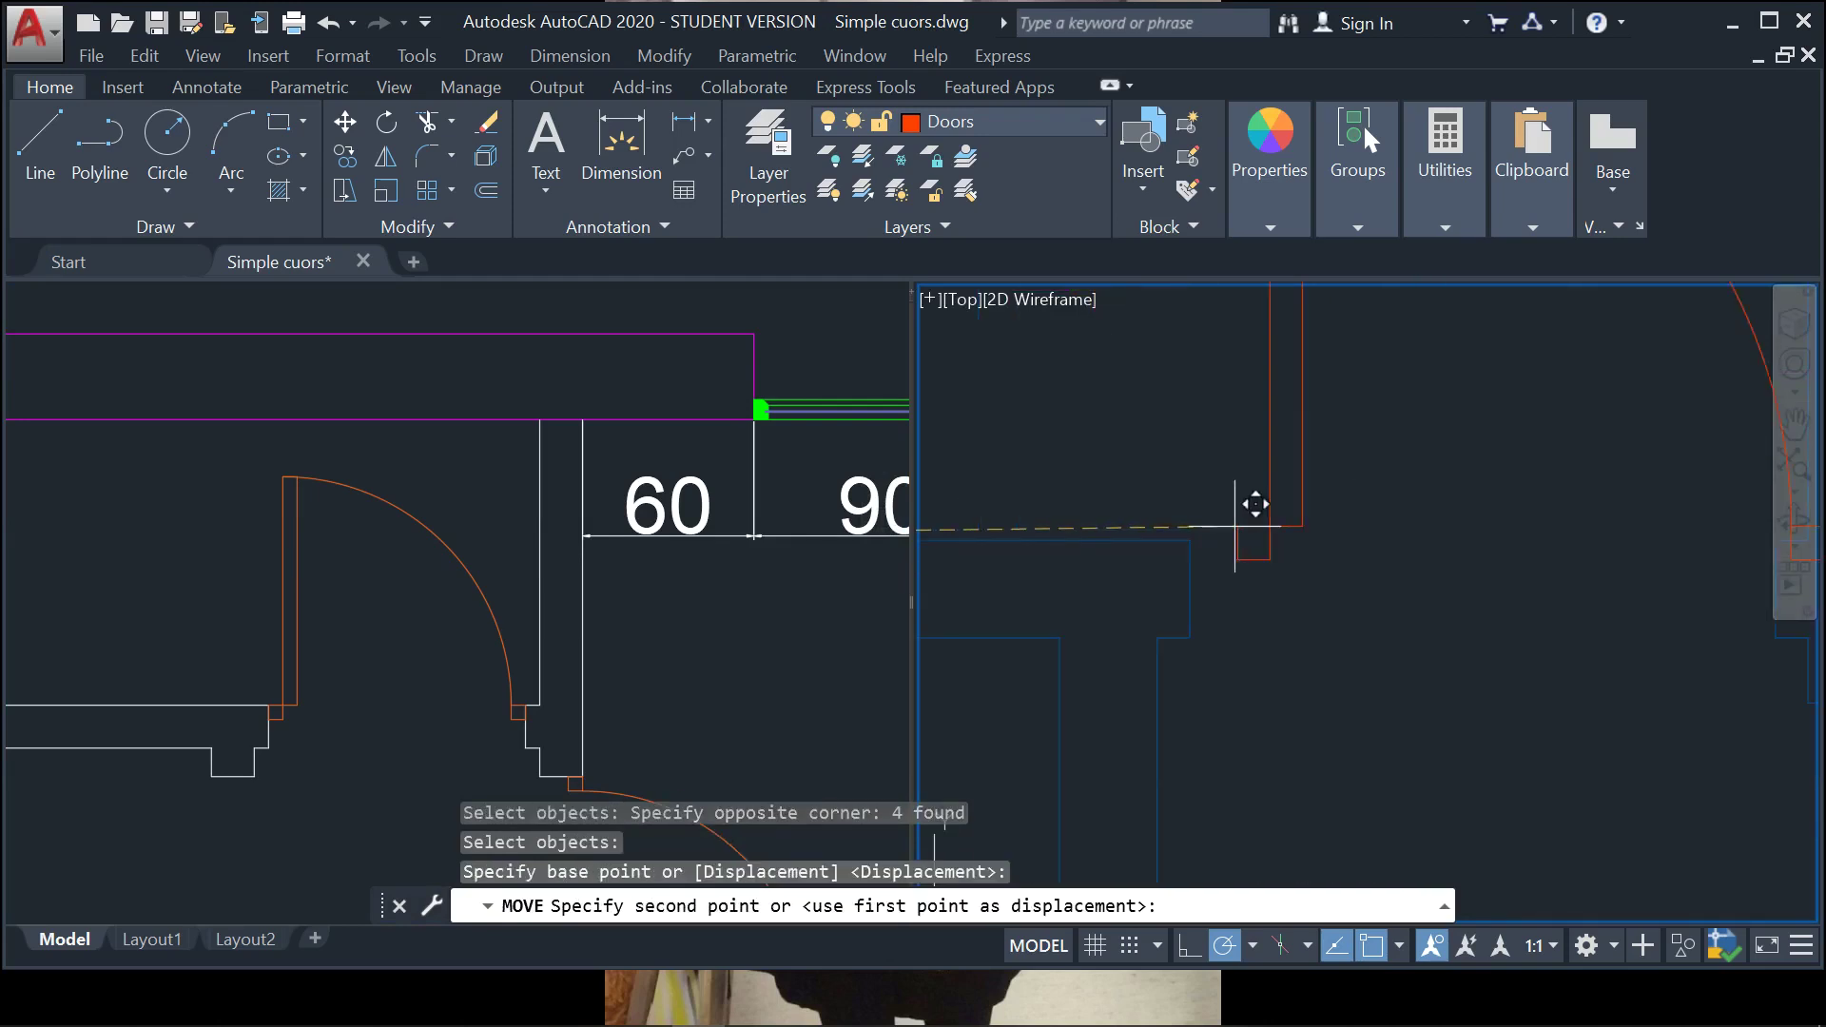
scroll(1208, 534, "up", 2)
scroll(1190, 540, "up", 1)
key("Escape")
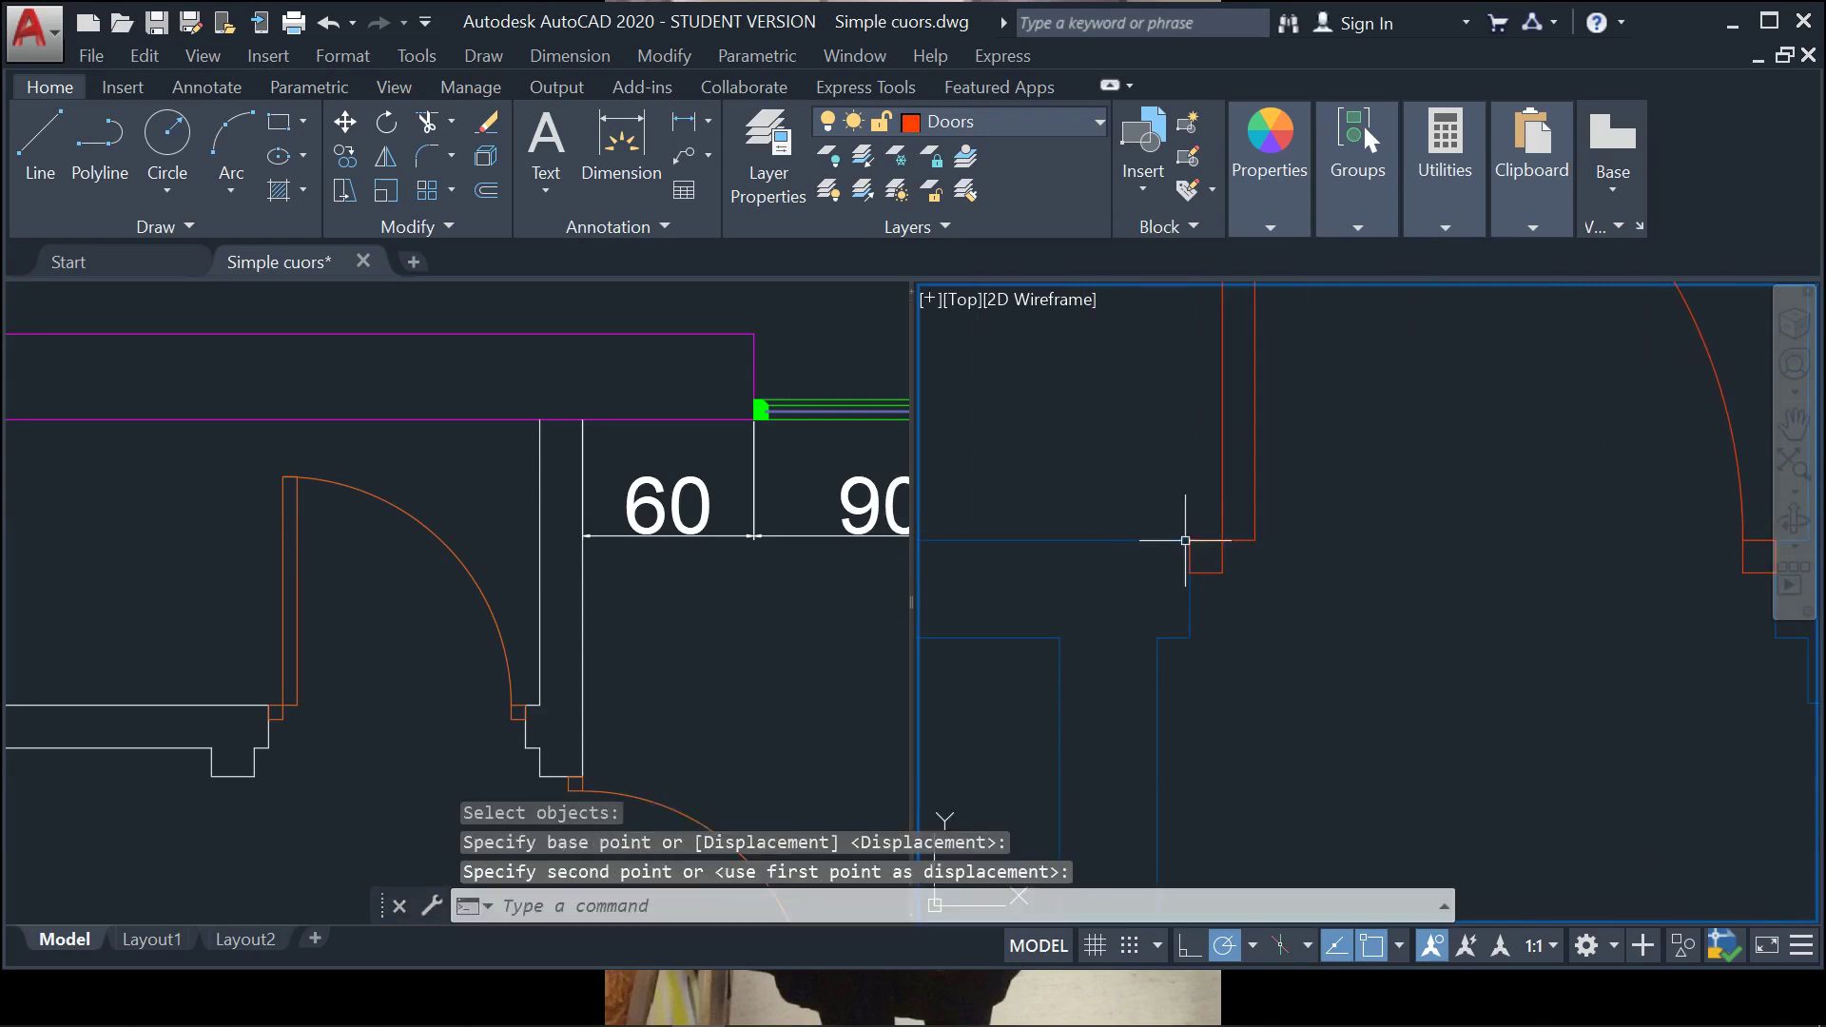
Pan the left view to the doorways and the right view toward the loose door.
scroll(1183, 530, "down", 4)
scroll(1208, 571, "down", 4)
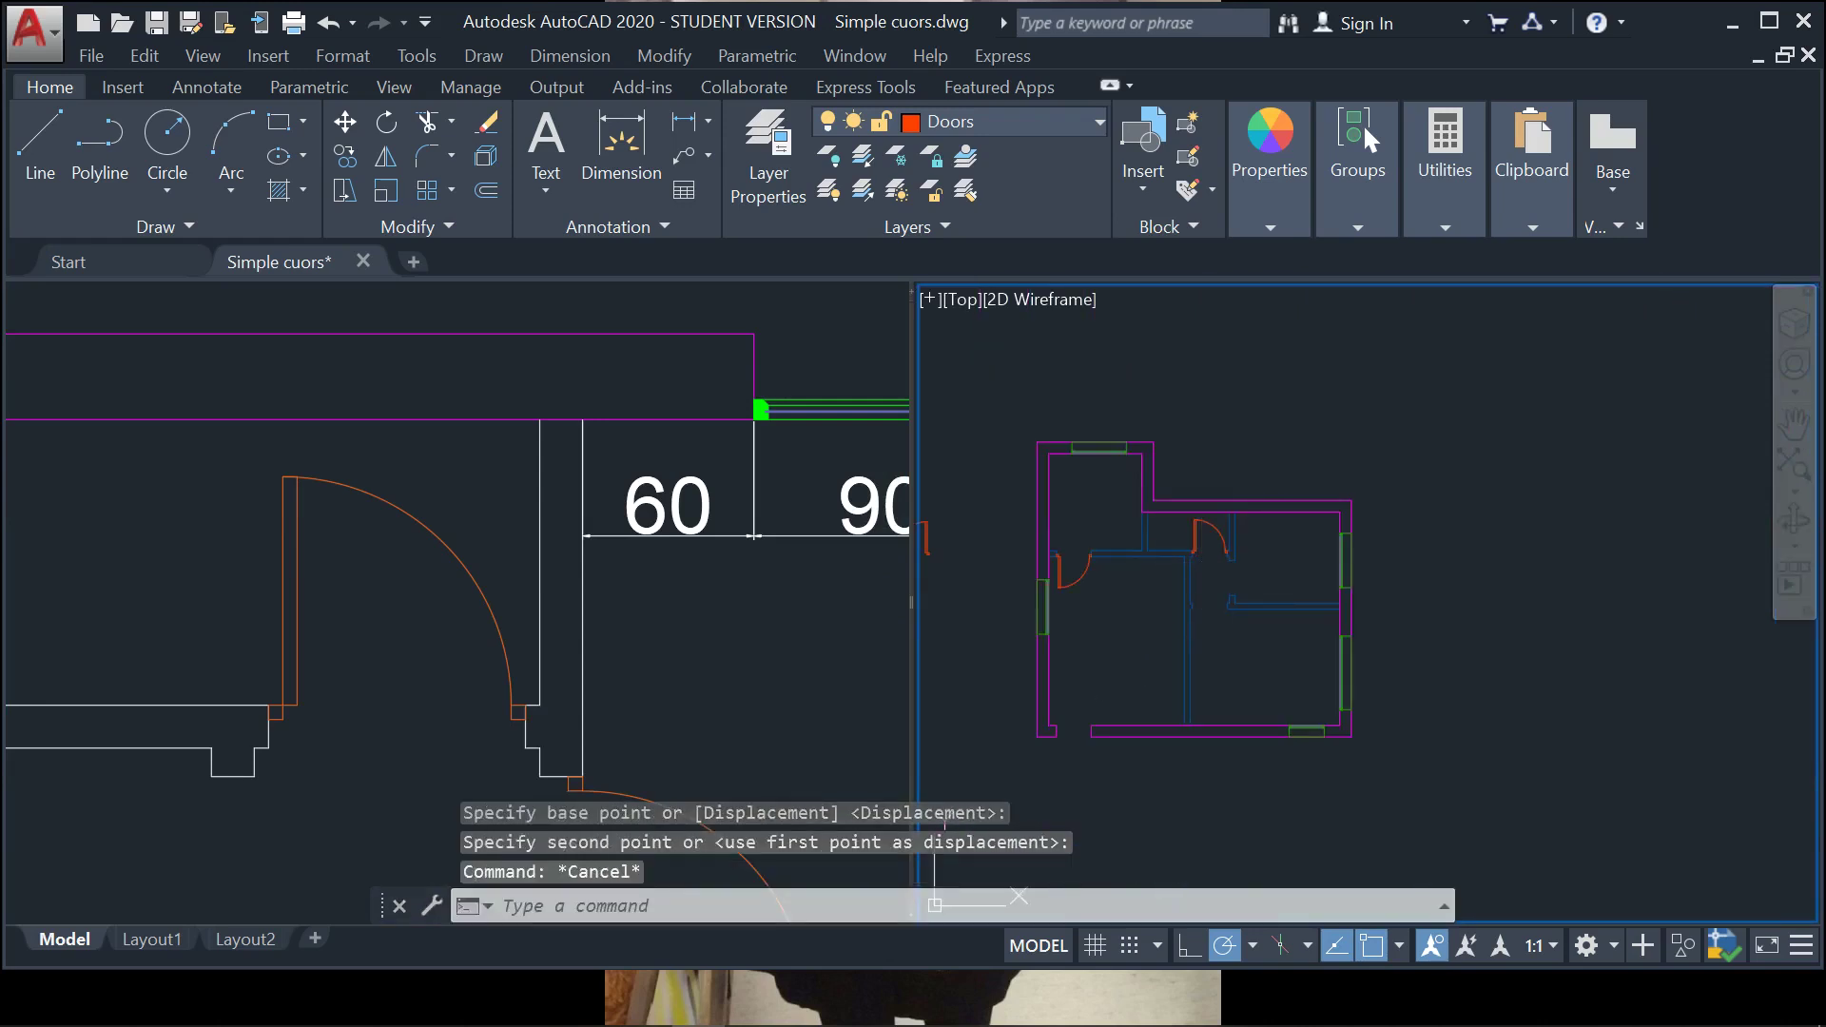
left_click(609, 603)
scroll(485, 571, "down", 4)
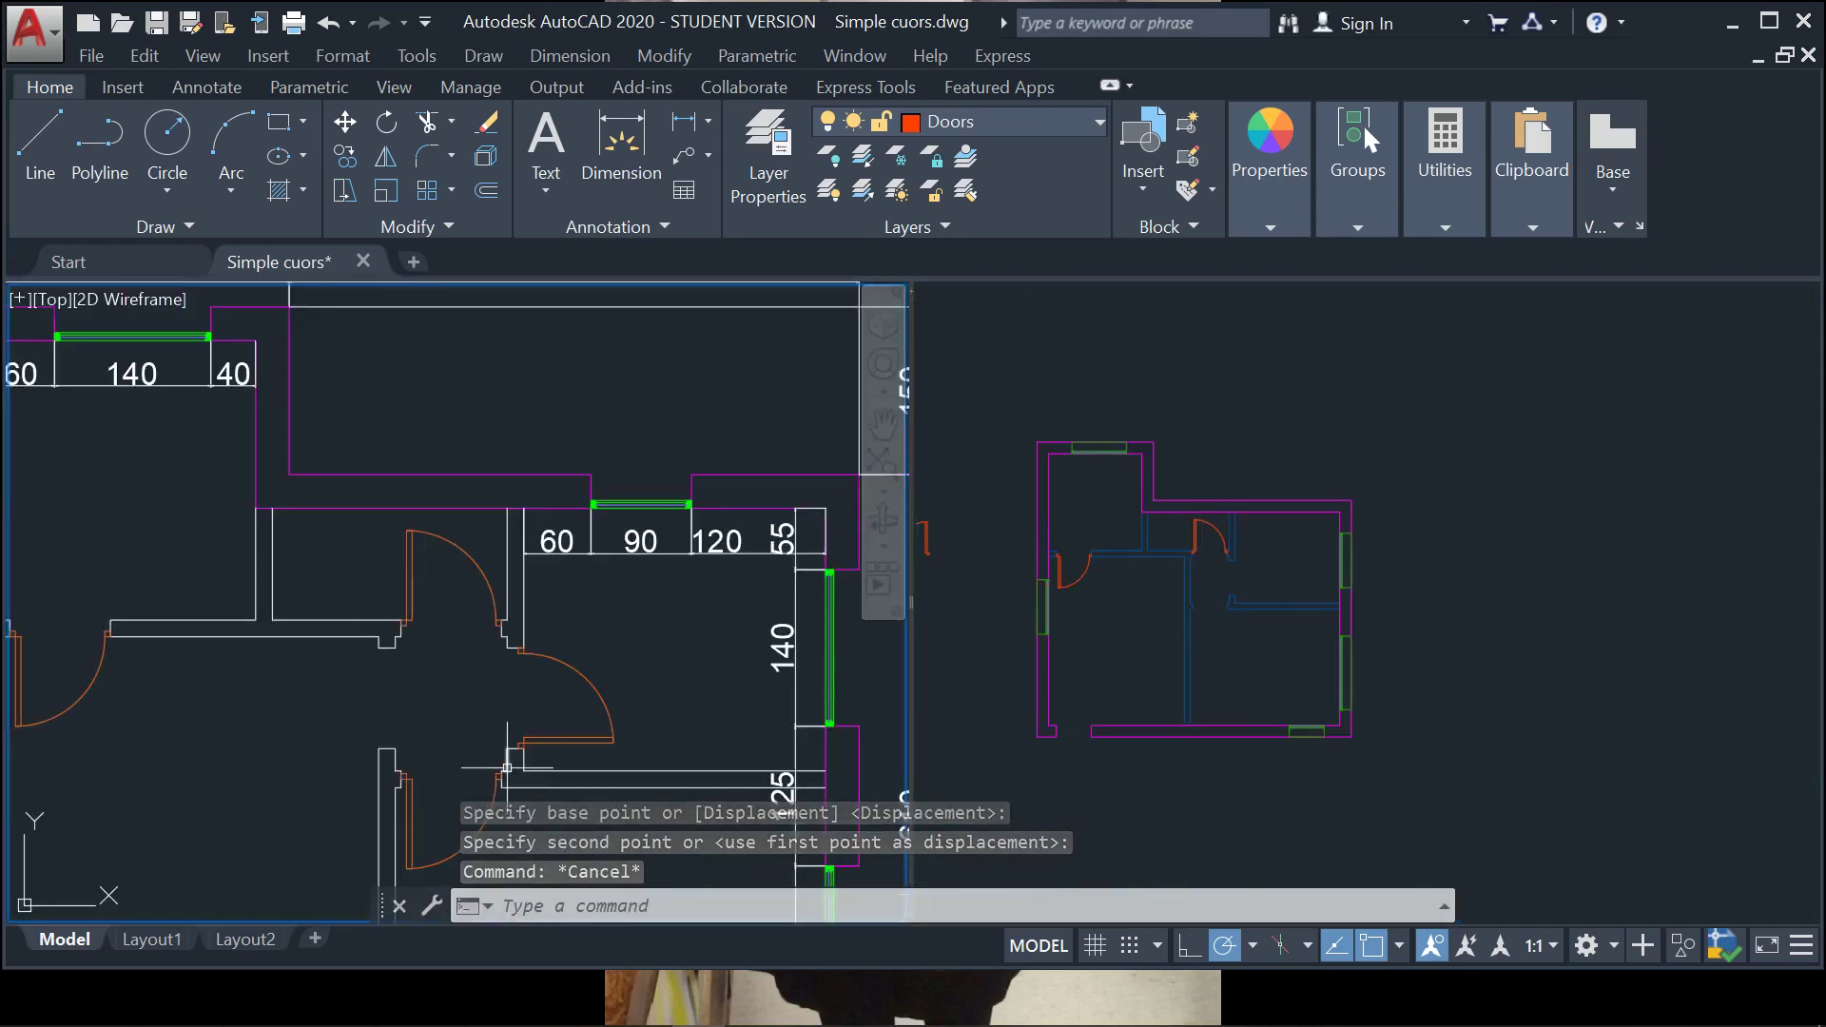
scroll(513, 761, "up", 2)
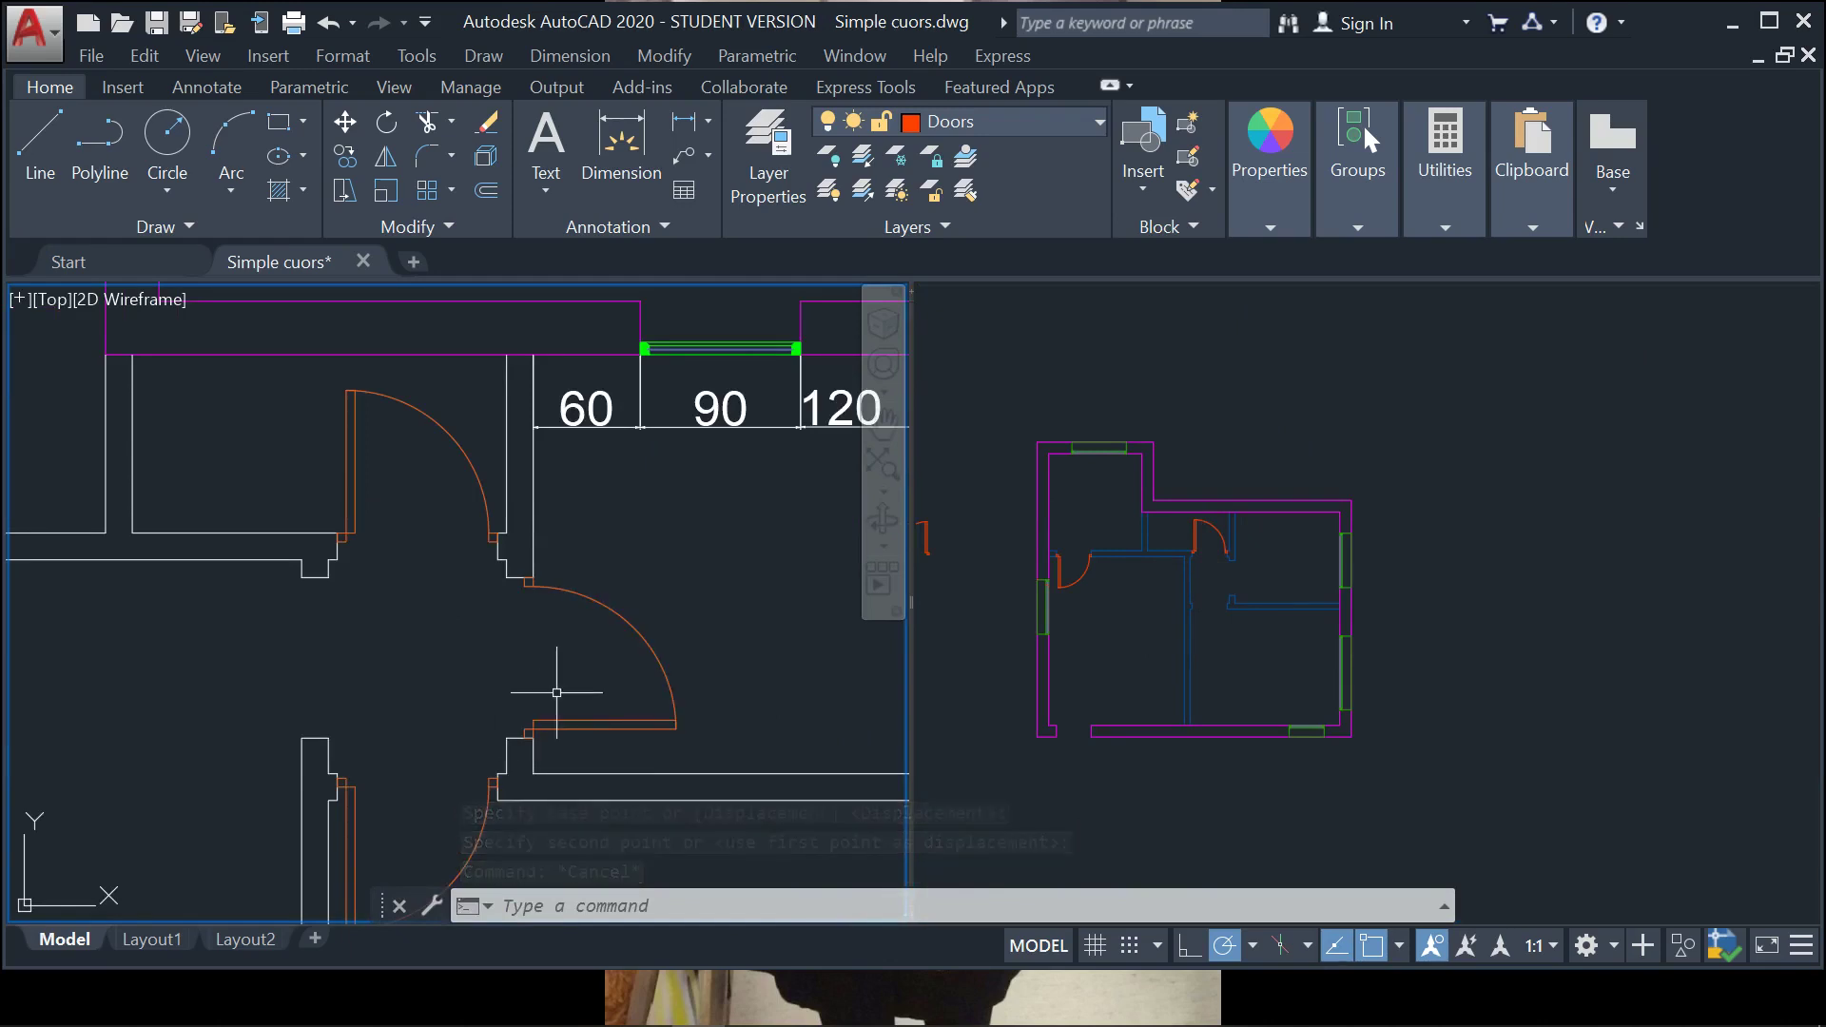
middle_click_drag(562, 697, 612, 604)
left_click(983, 630)
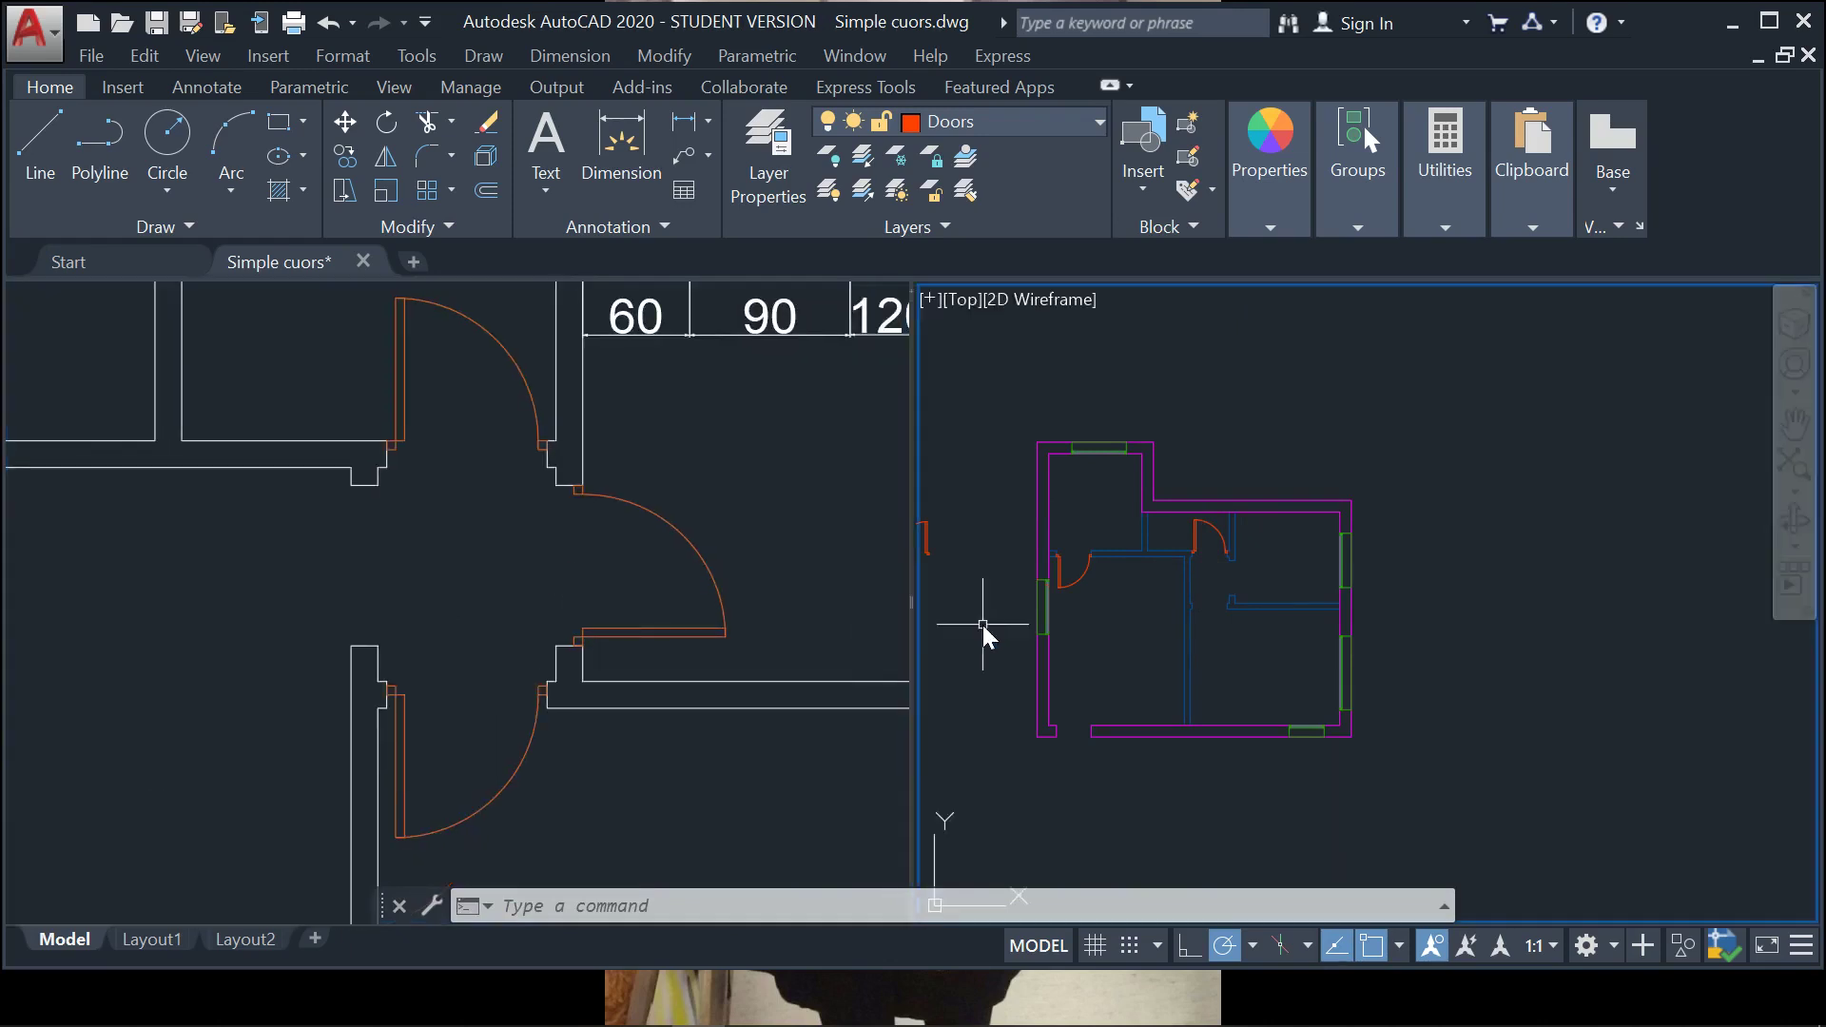
middle_click_drag(955, 652, 1191, 685)
scroll(1162, 628, "up", 3)
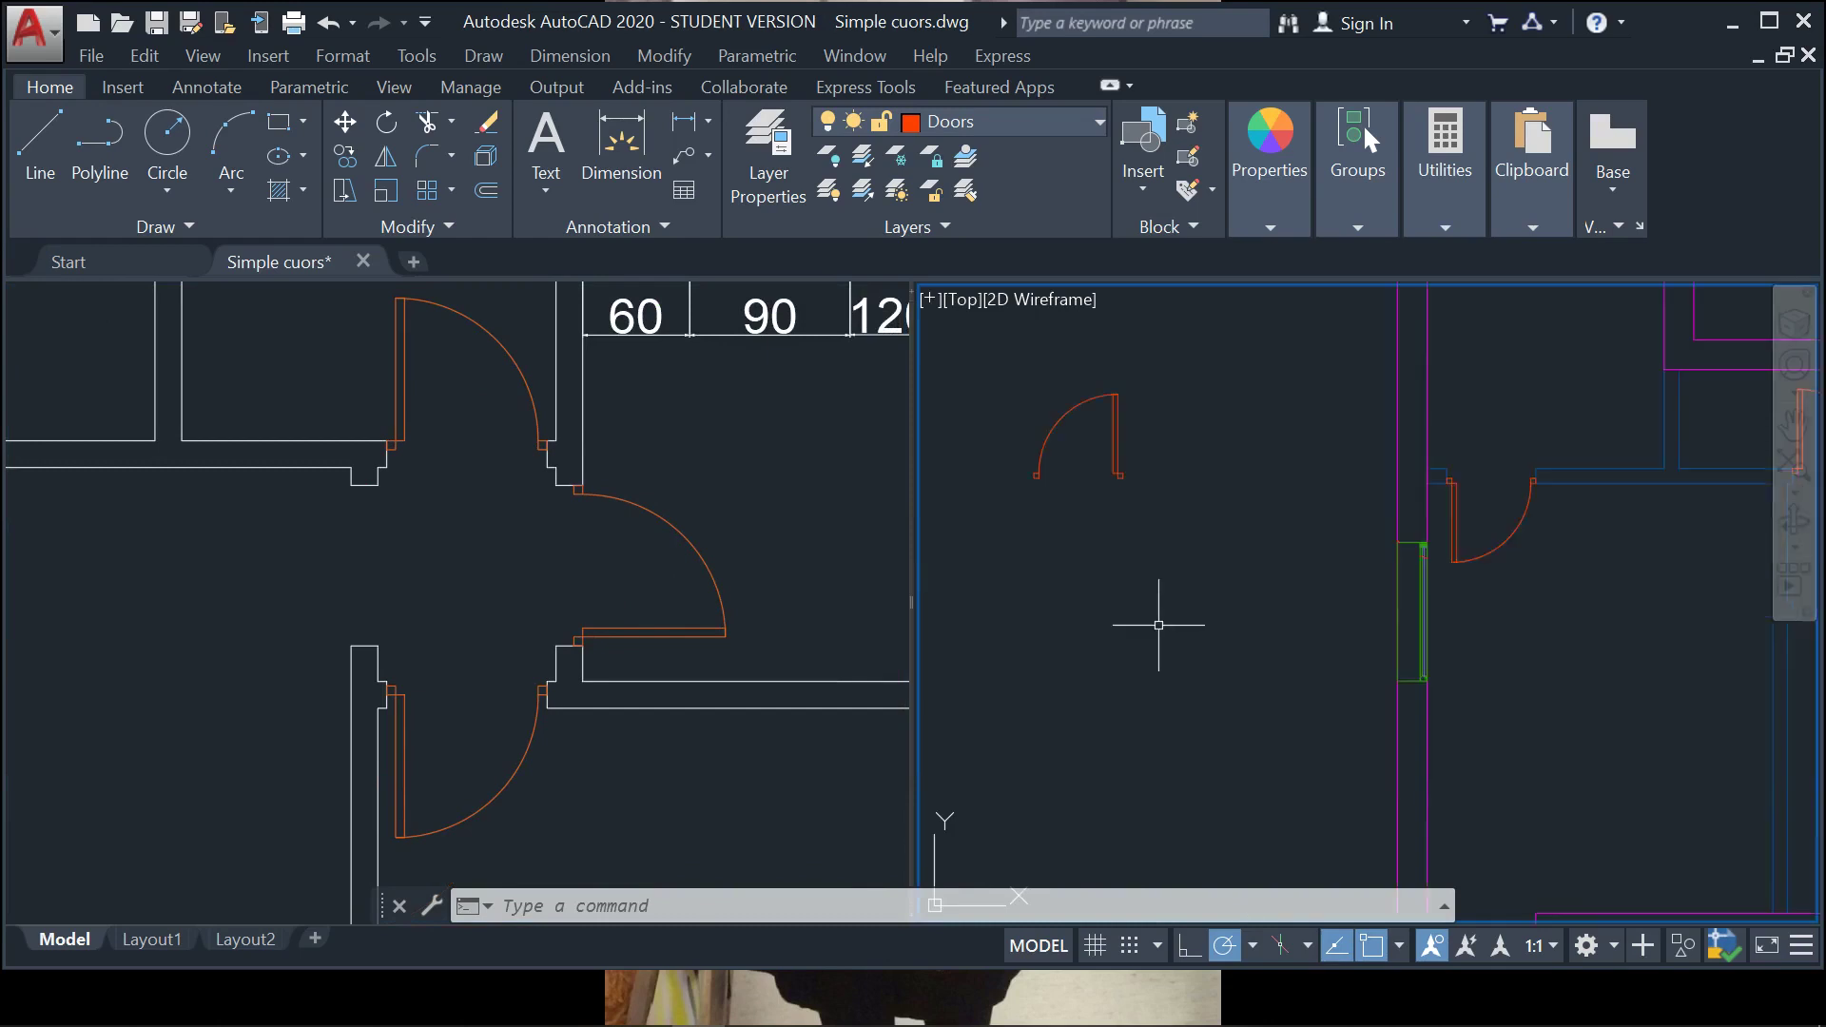
scroll(1154, 640, "down", 1)
Copy the loose door symbol to a spot directly below the original.
type("co")
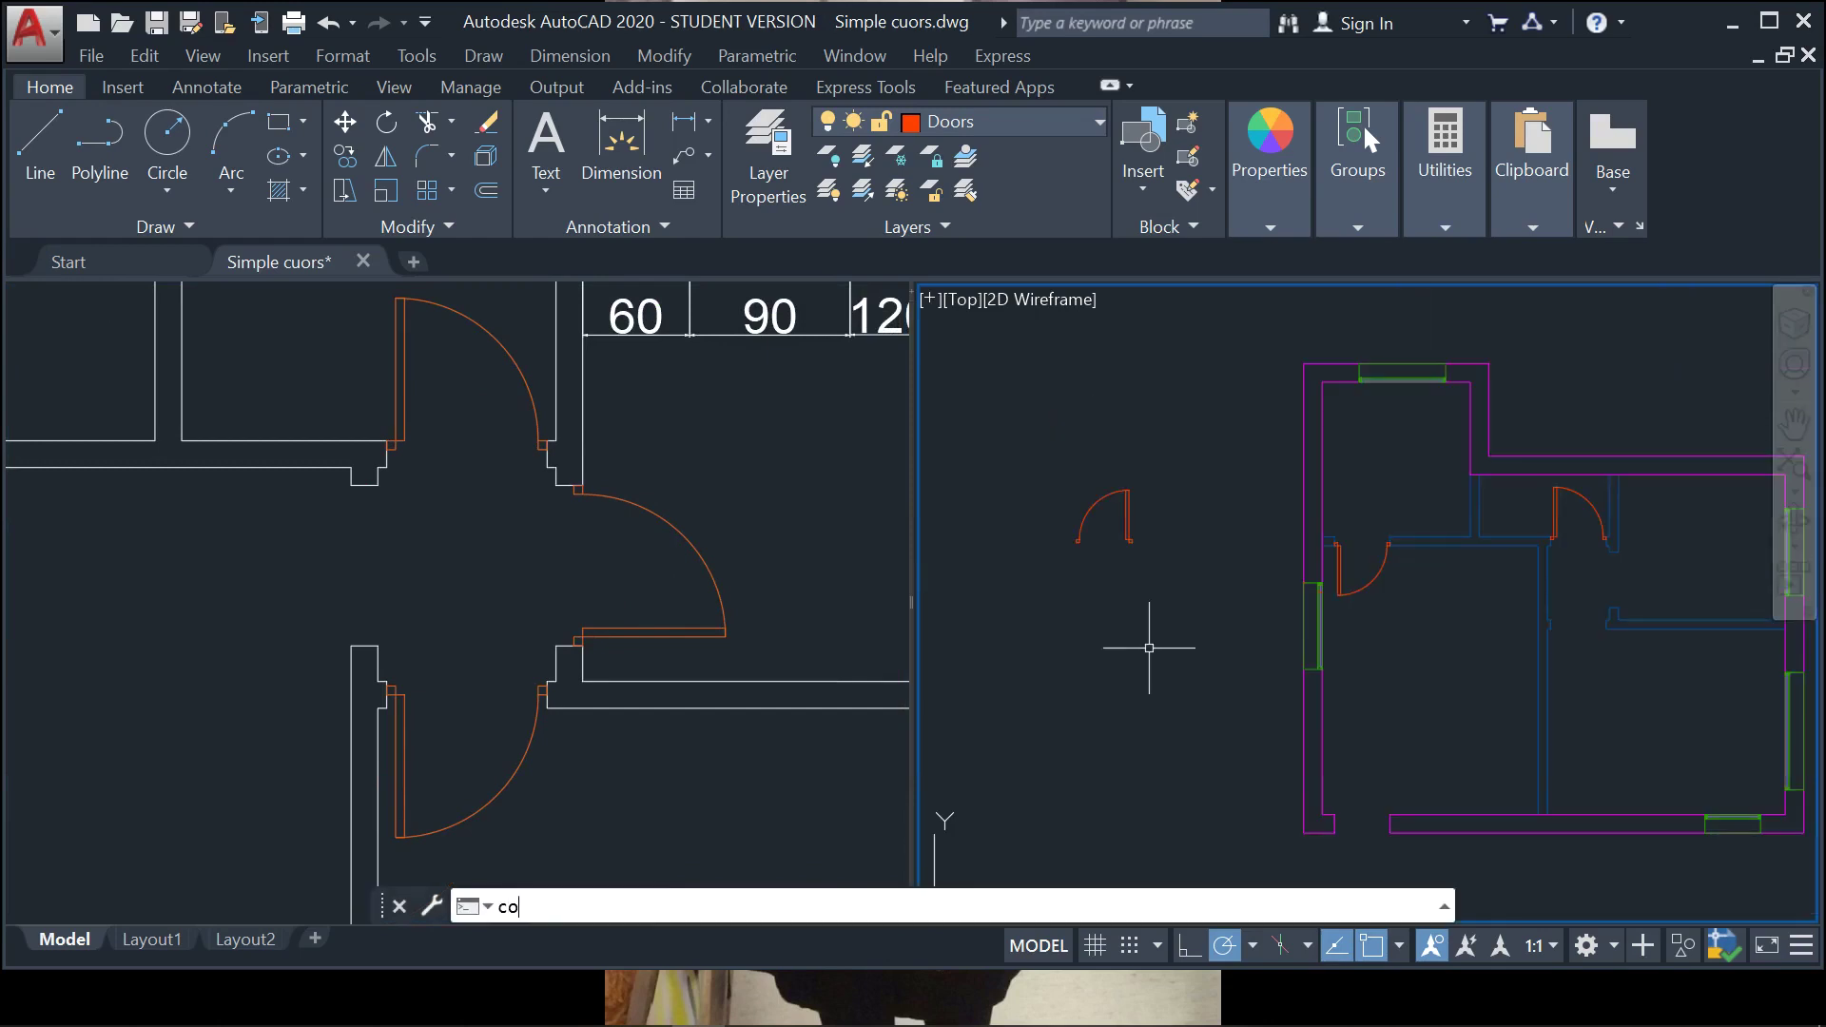
key("Return")
left_click(1175, 455)
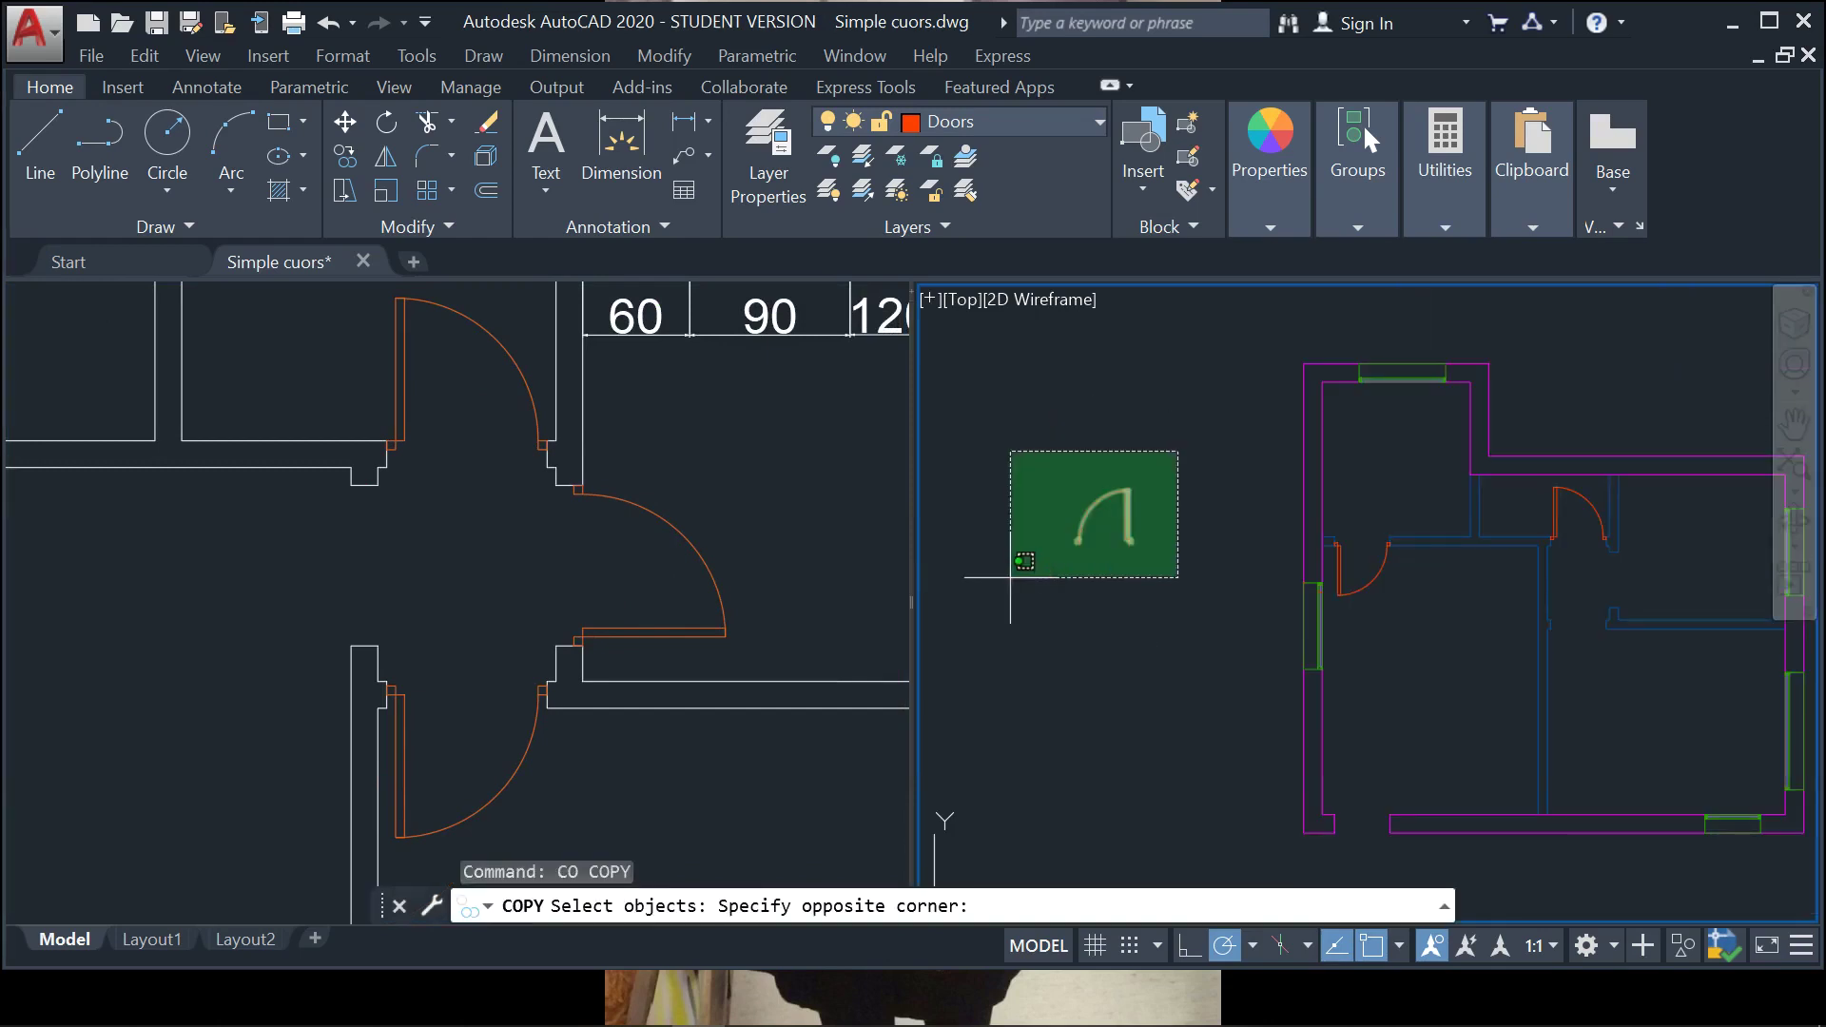
left_click(1013, 588)
key("Return")
left_click(1007, 533)
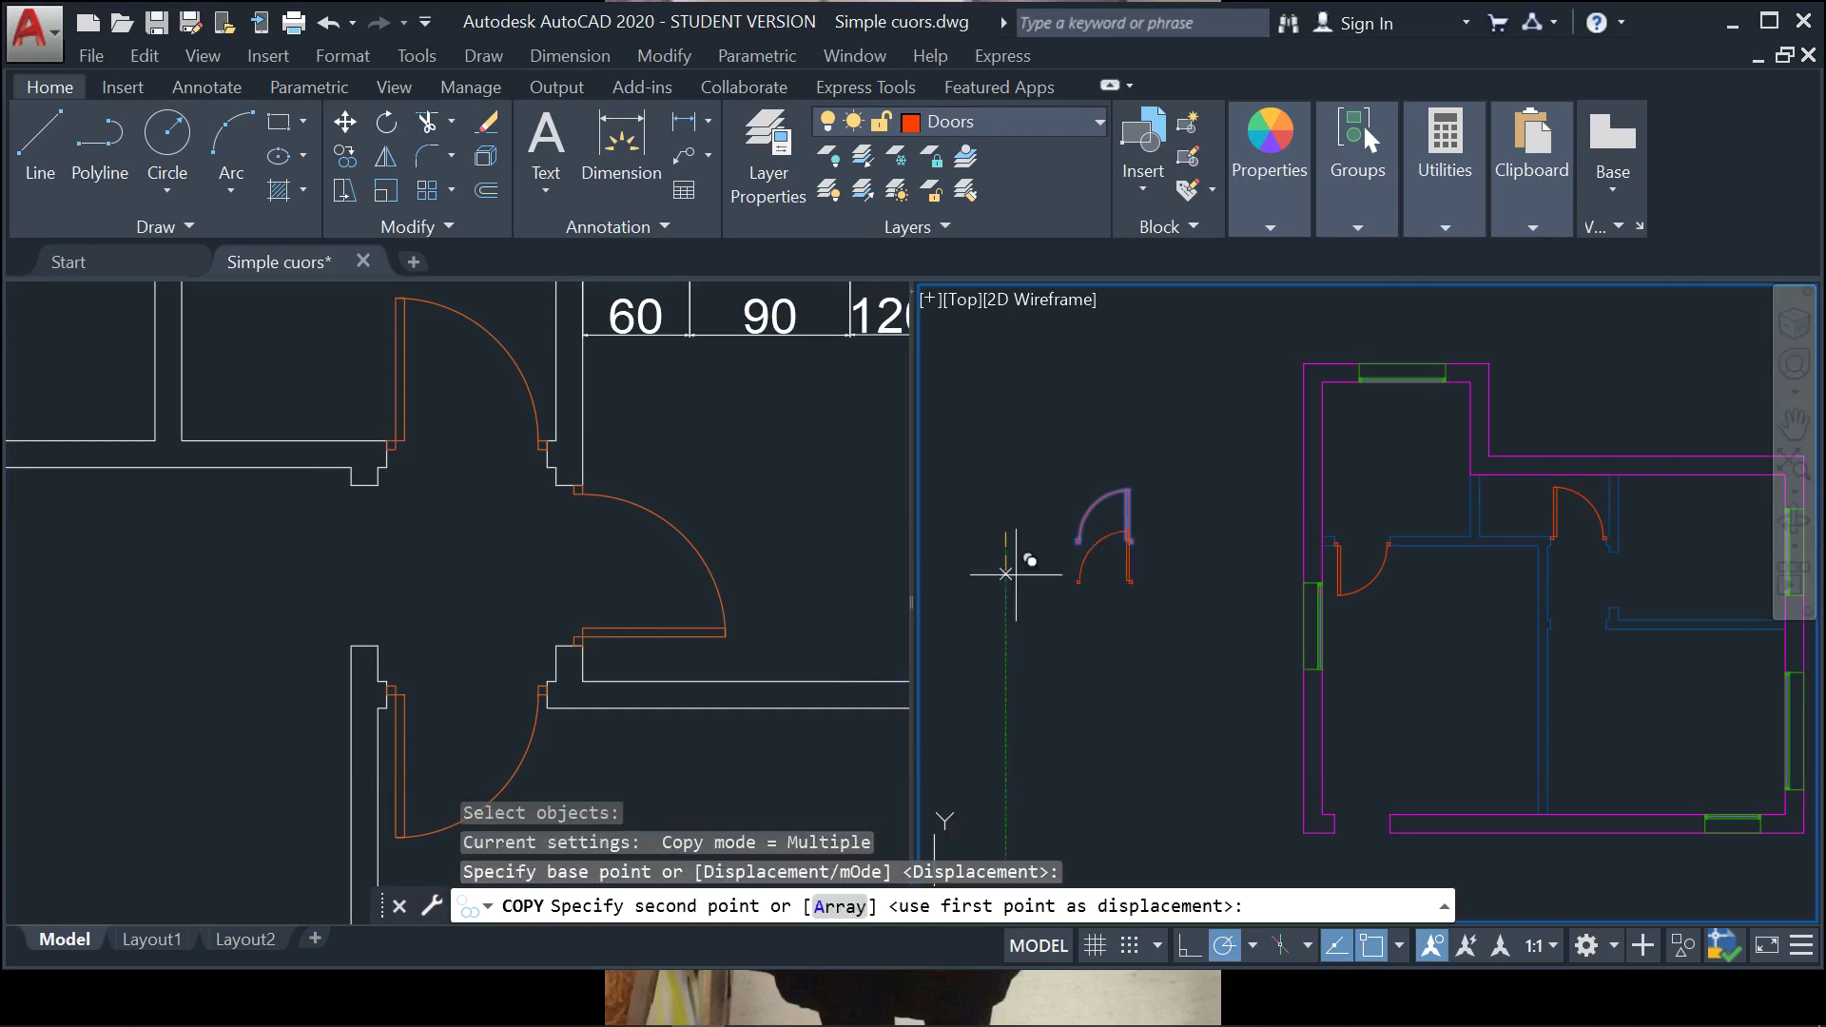
left_click(1014, 665)
key("Escape")
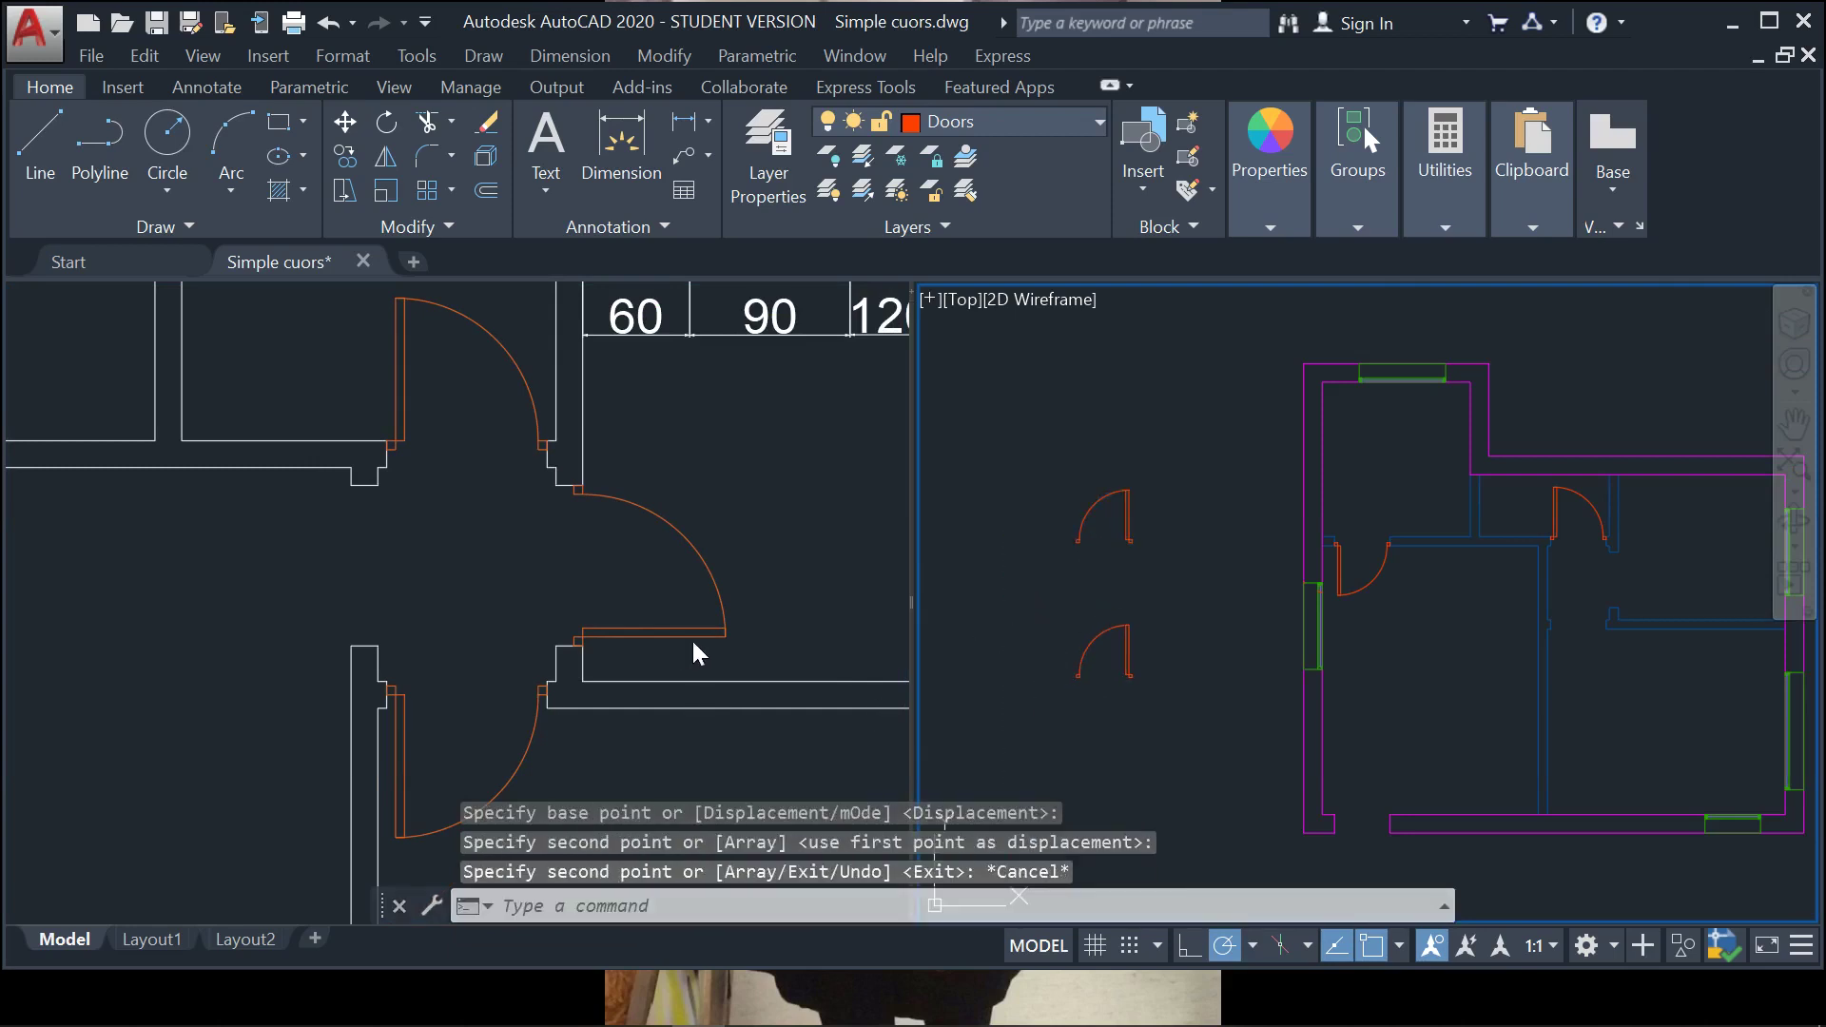
Pan the left view around the large doorway and nudge the right view.
left_click(643, 618)
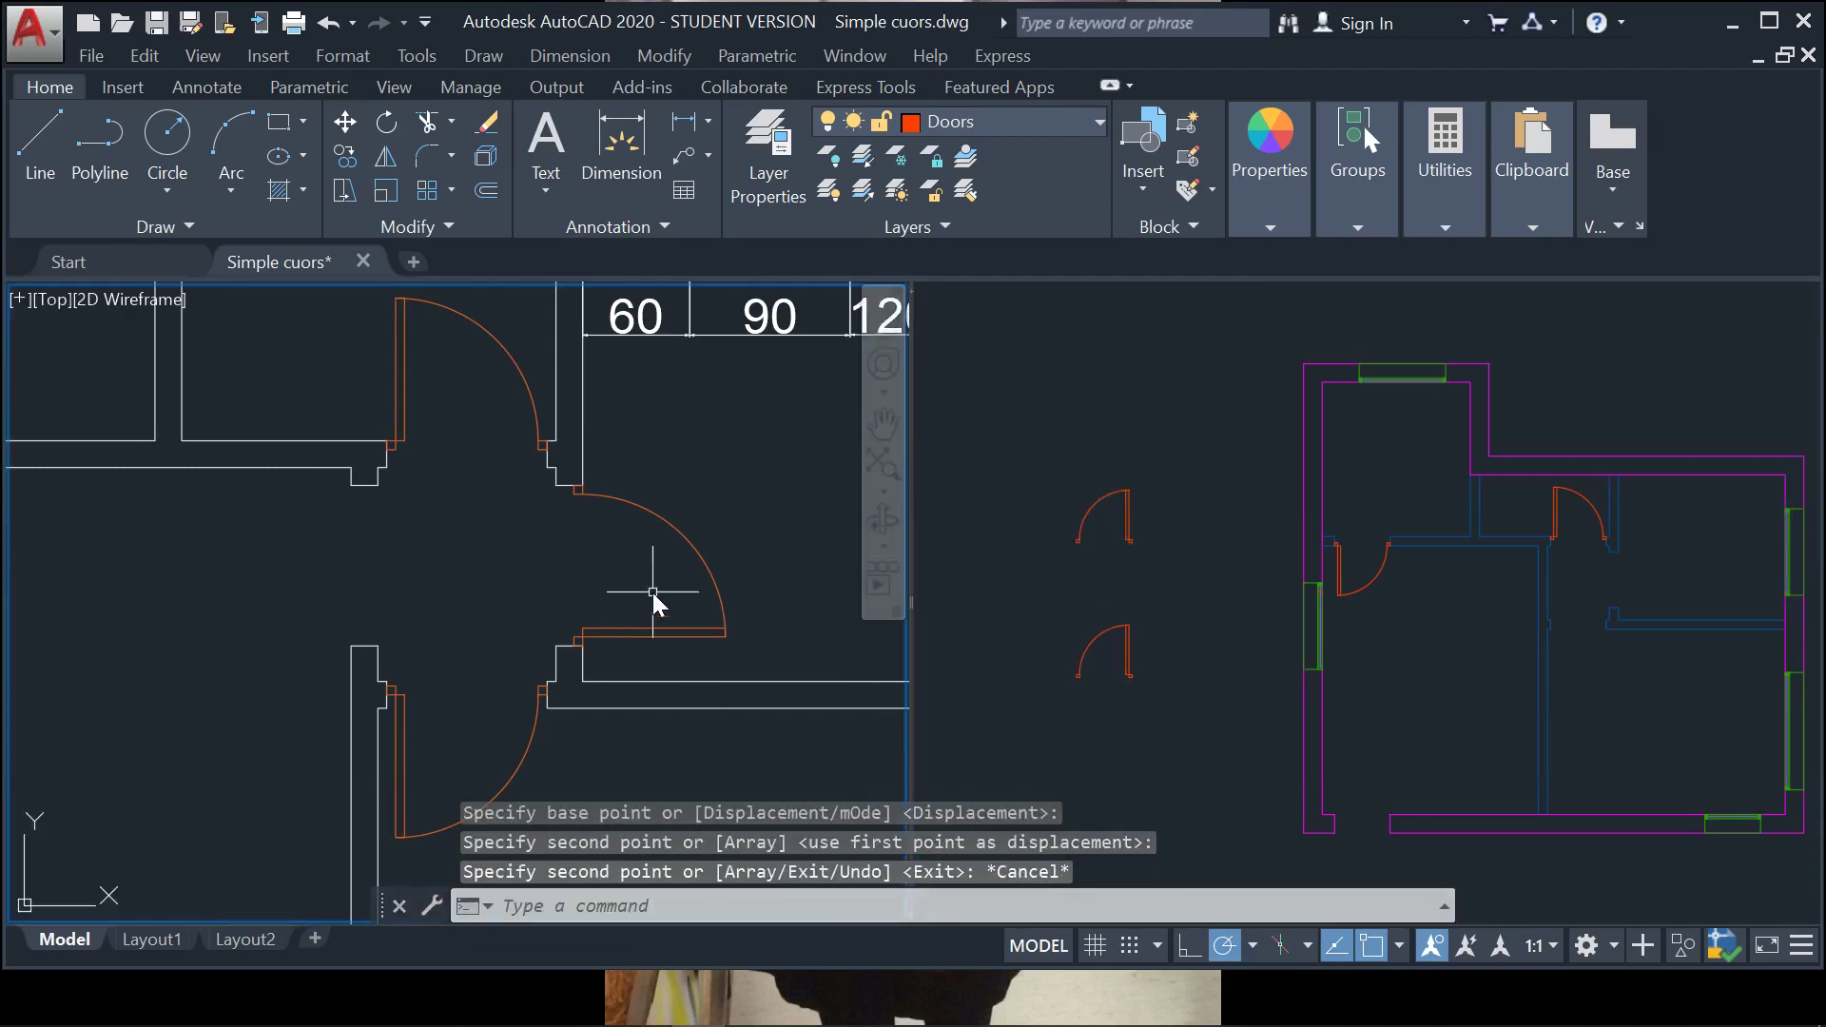
scroll(650, 580, "up", 2)
middle_click_drag(650, 571, 529, 590)
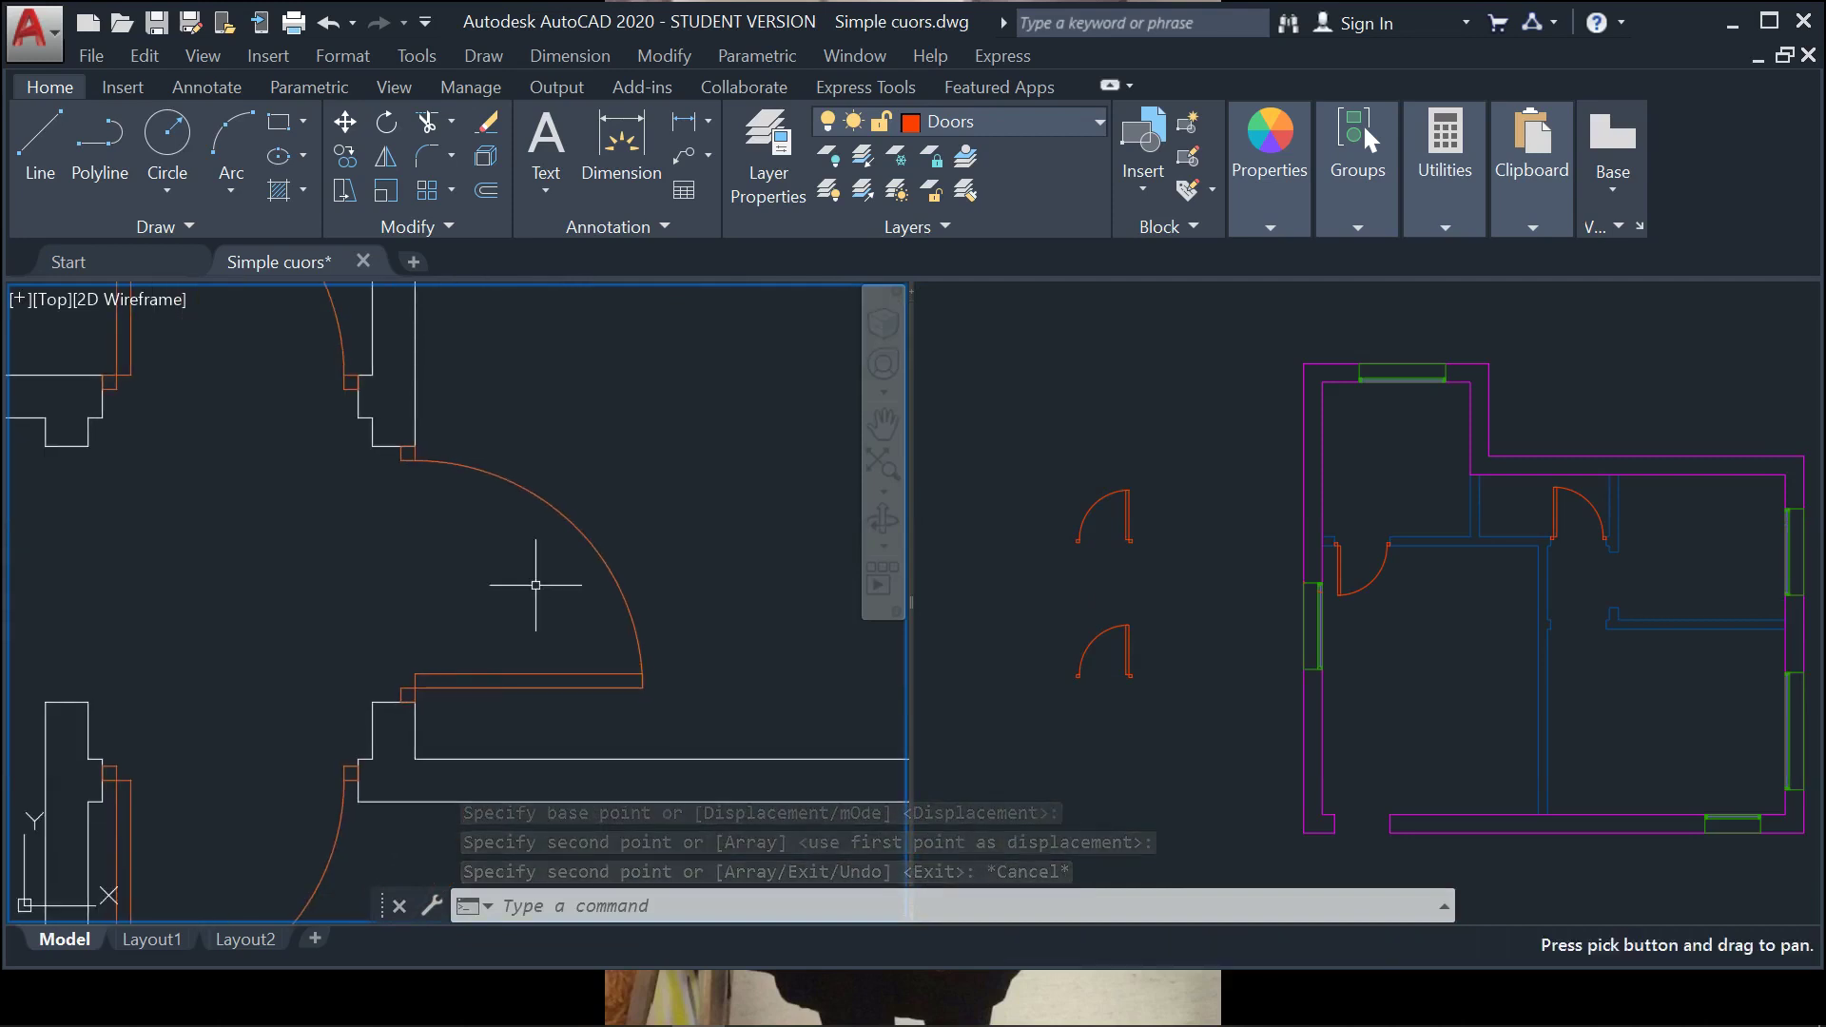
left_click(1070, 654)
scroll(1086, 655, "up", 2)
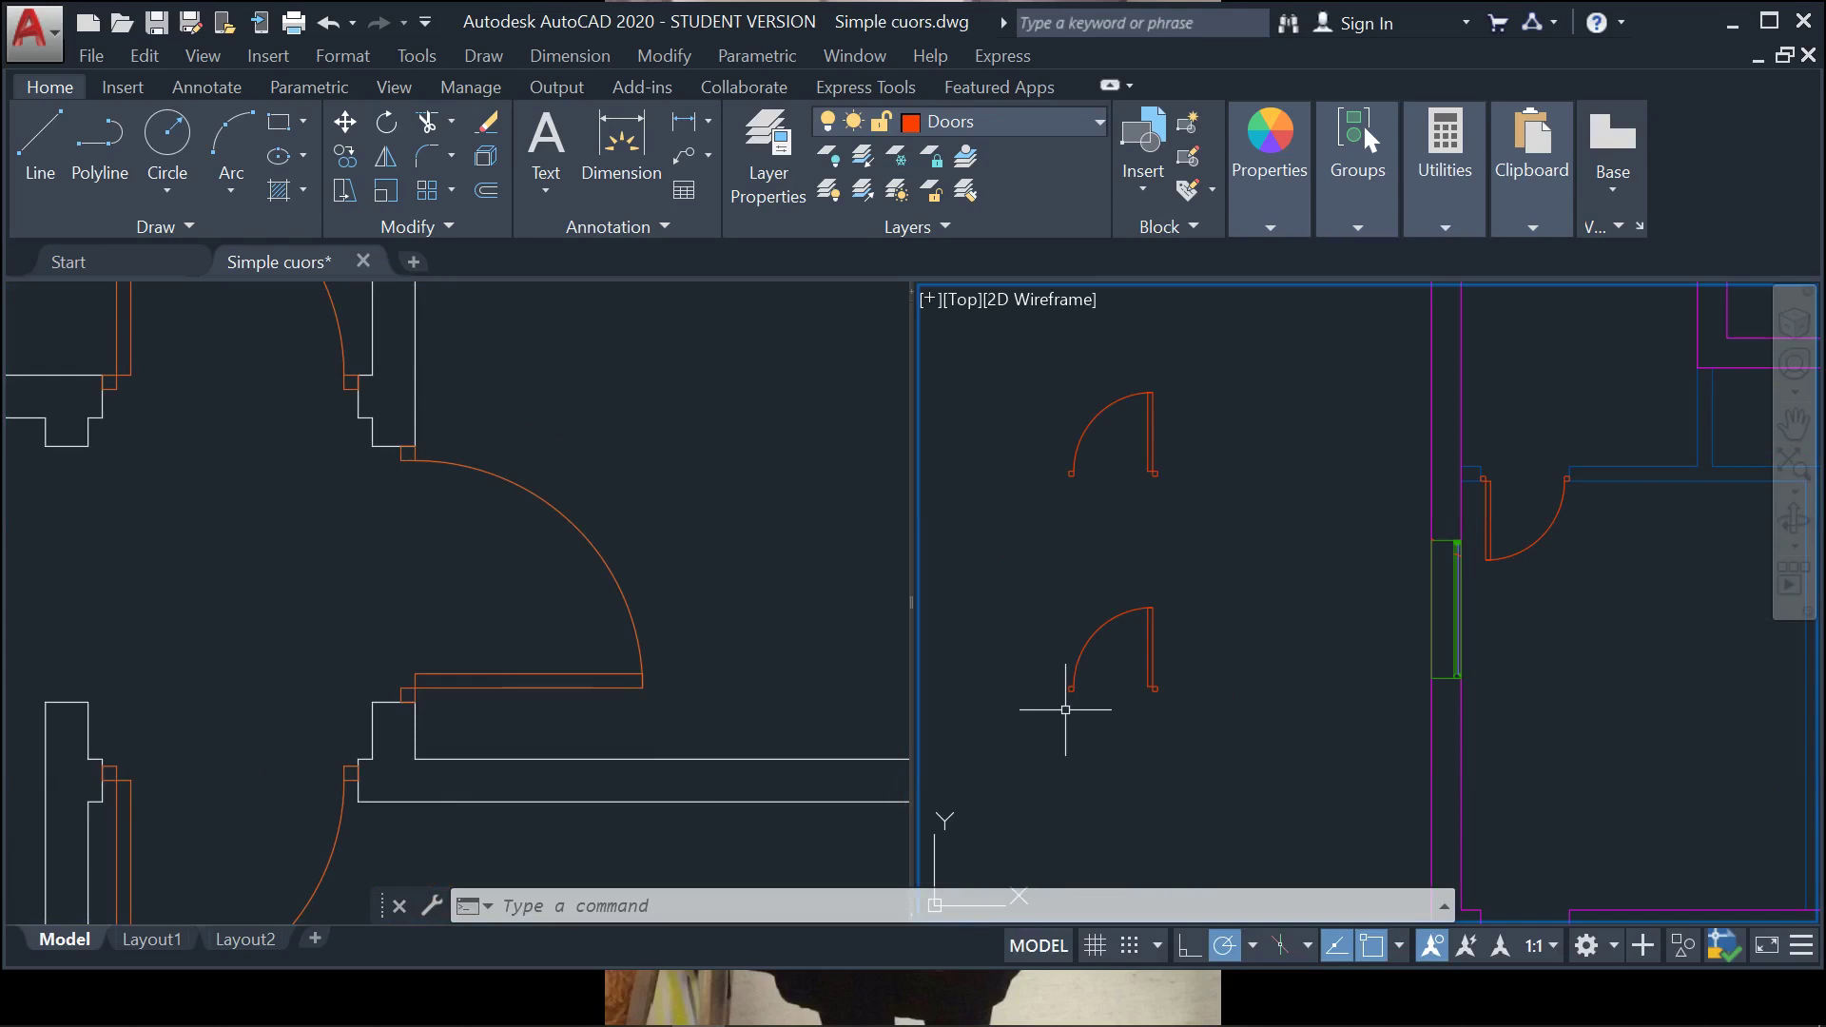
middle_click_drag(1104, 671, 1101, 674)
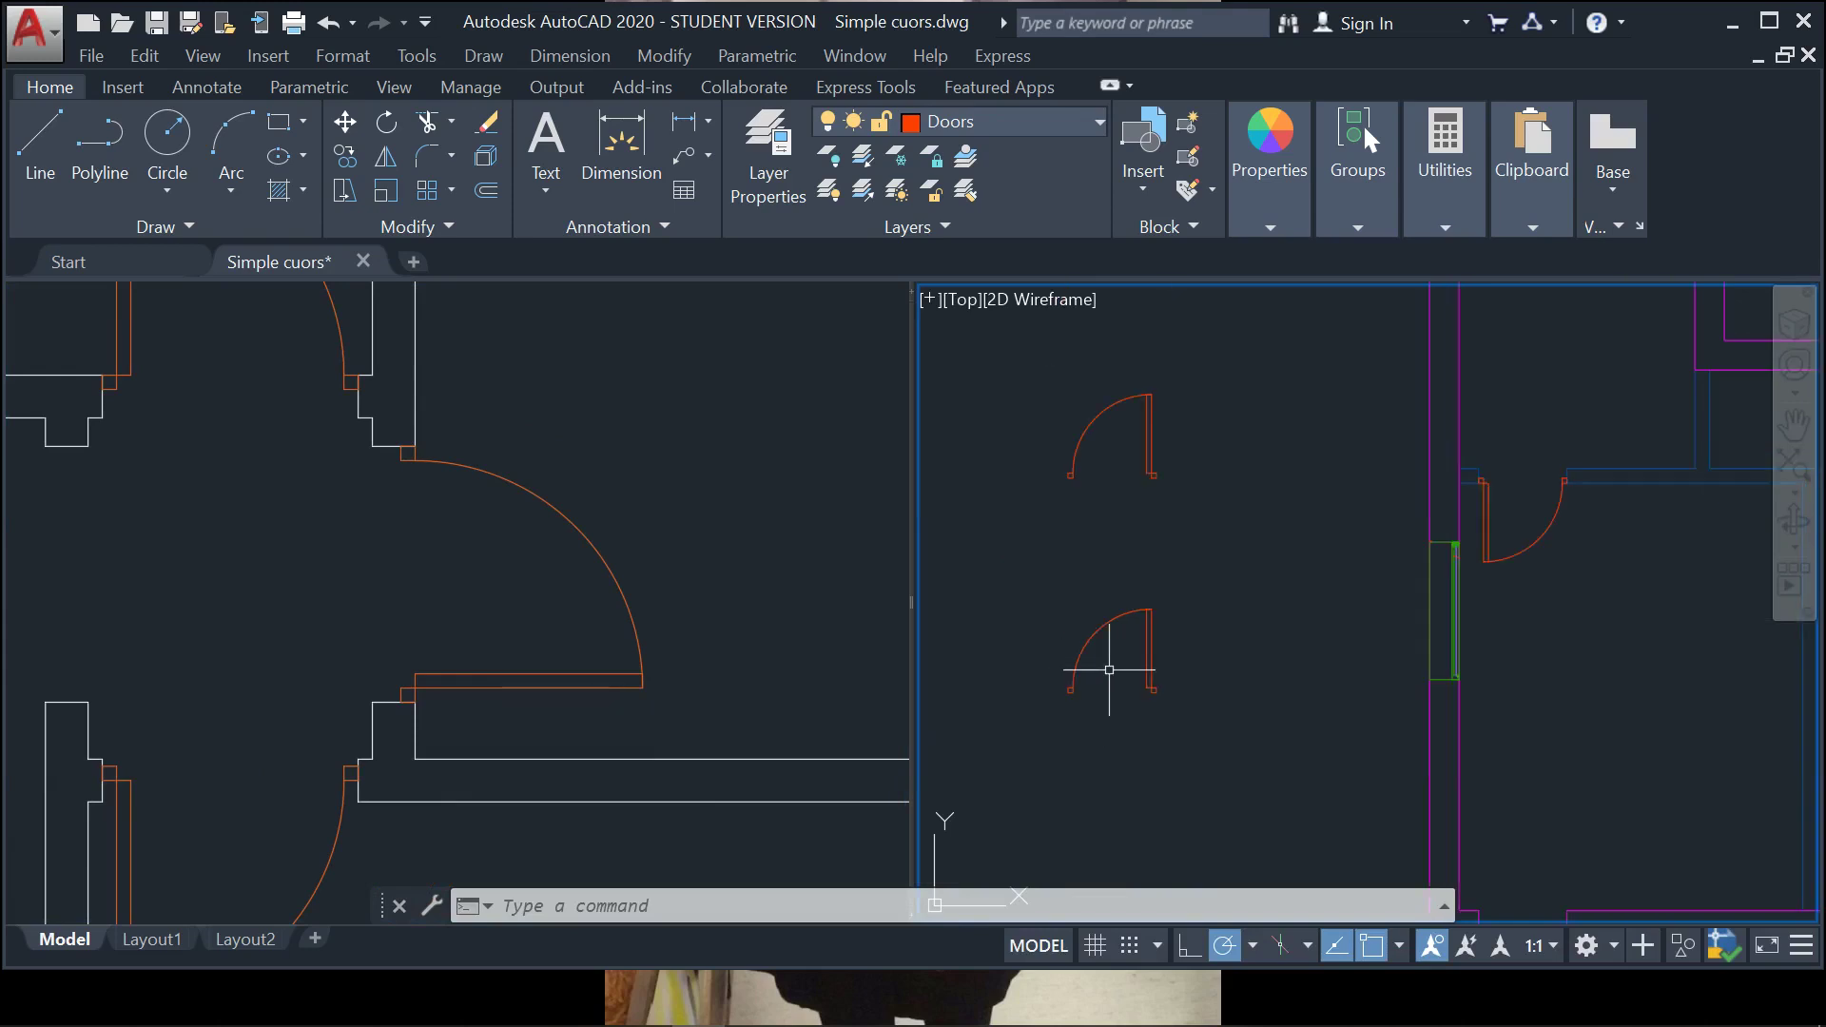
Try rotating the lower door copy about its corner, cancel, and return to the right view.
type("ro")
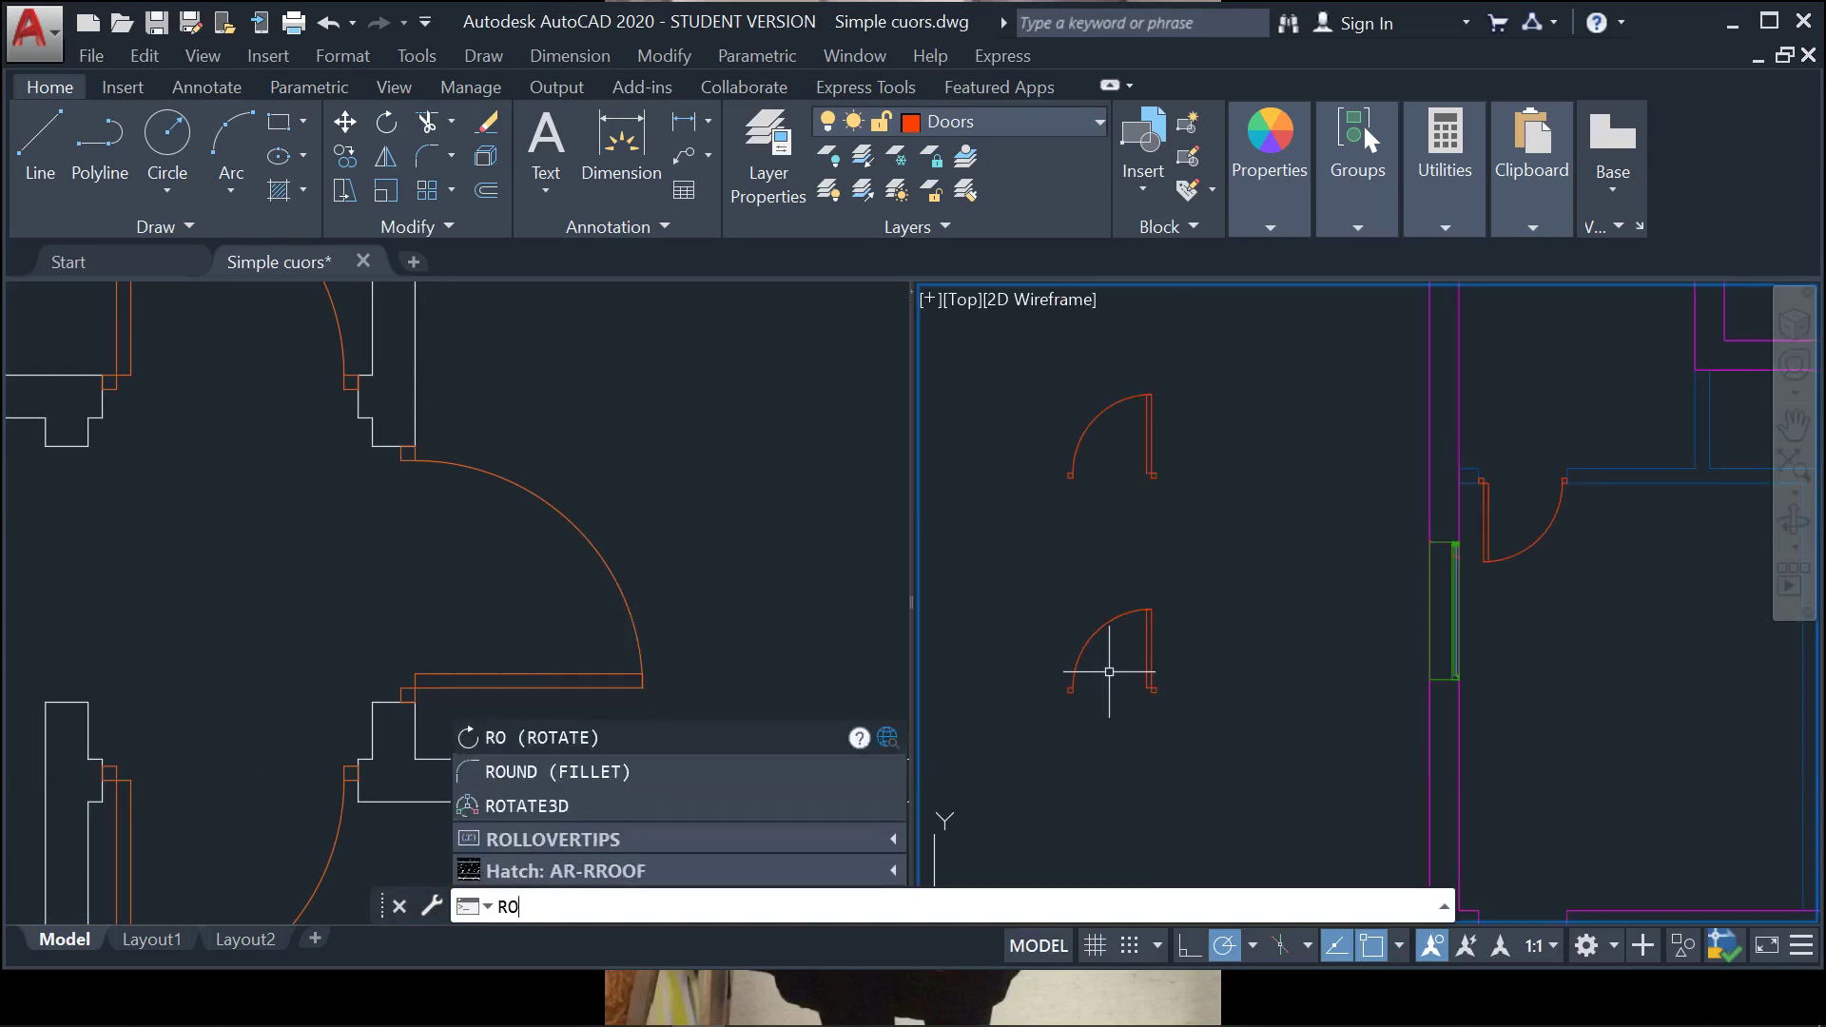
key("Return")
left_click(1208, 568)
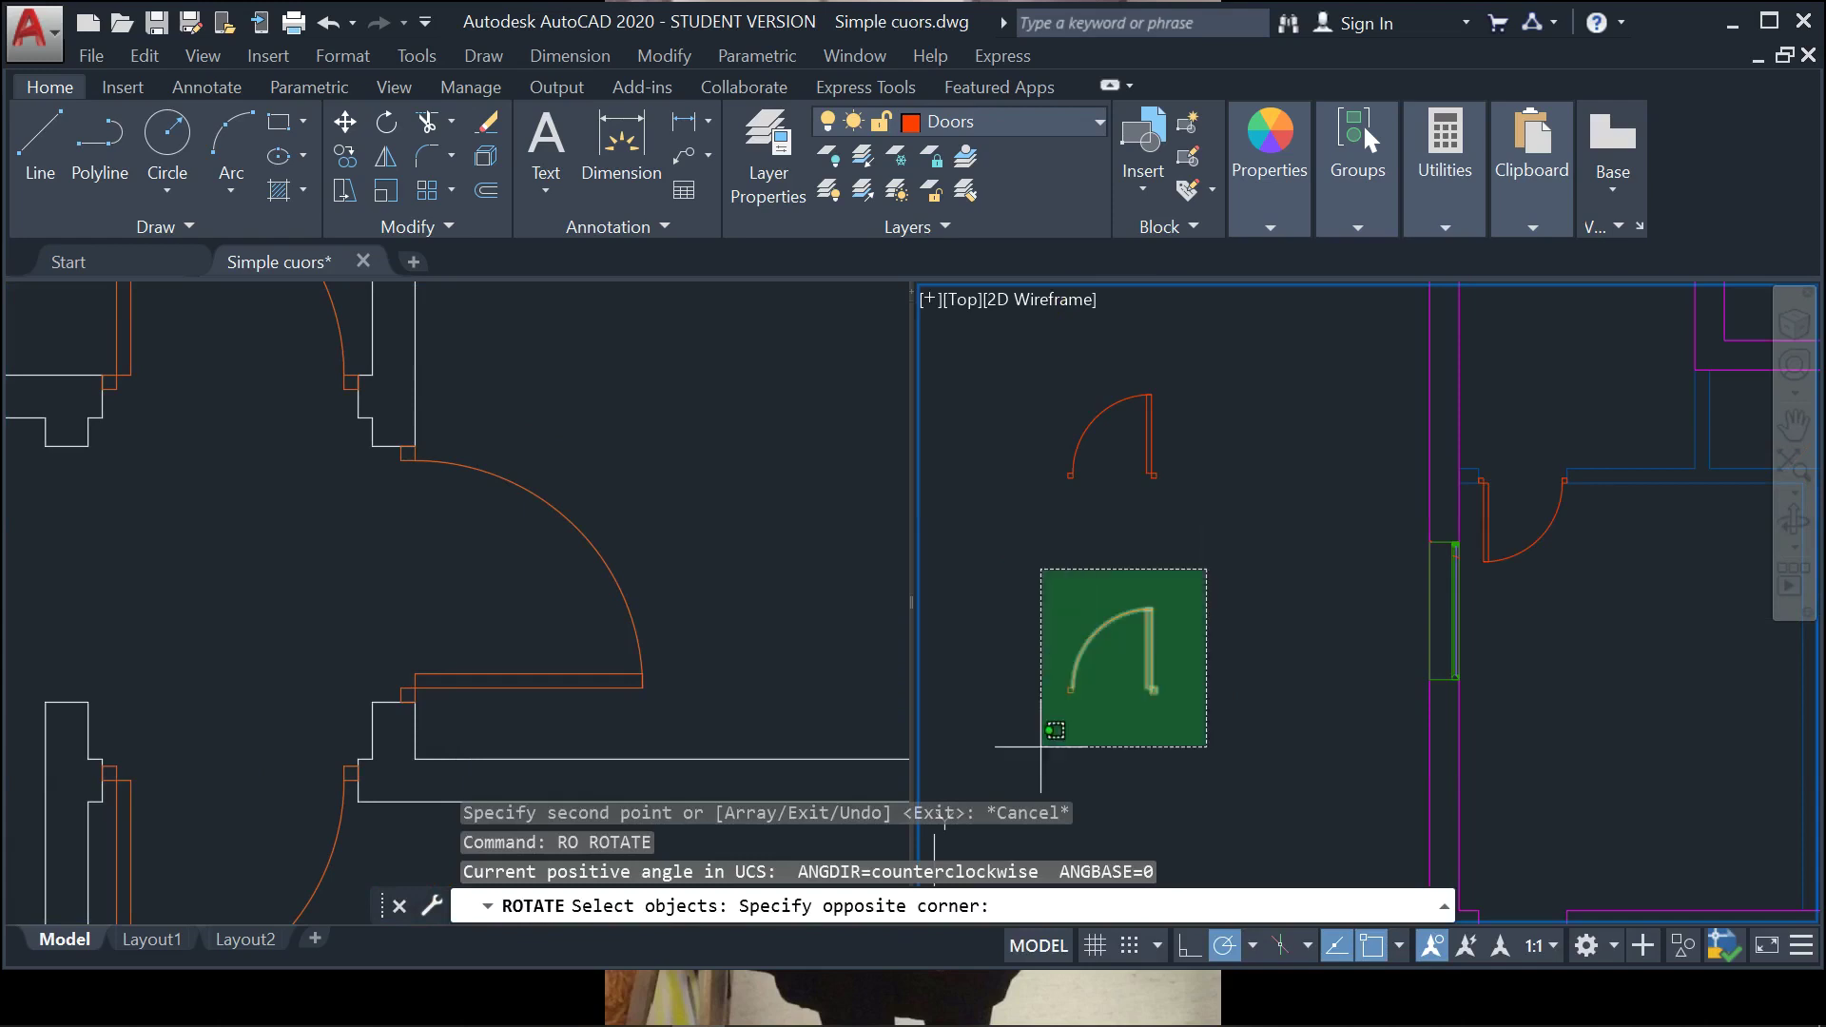
left_click(1051, 744)
key("Return")
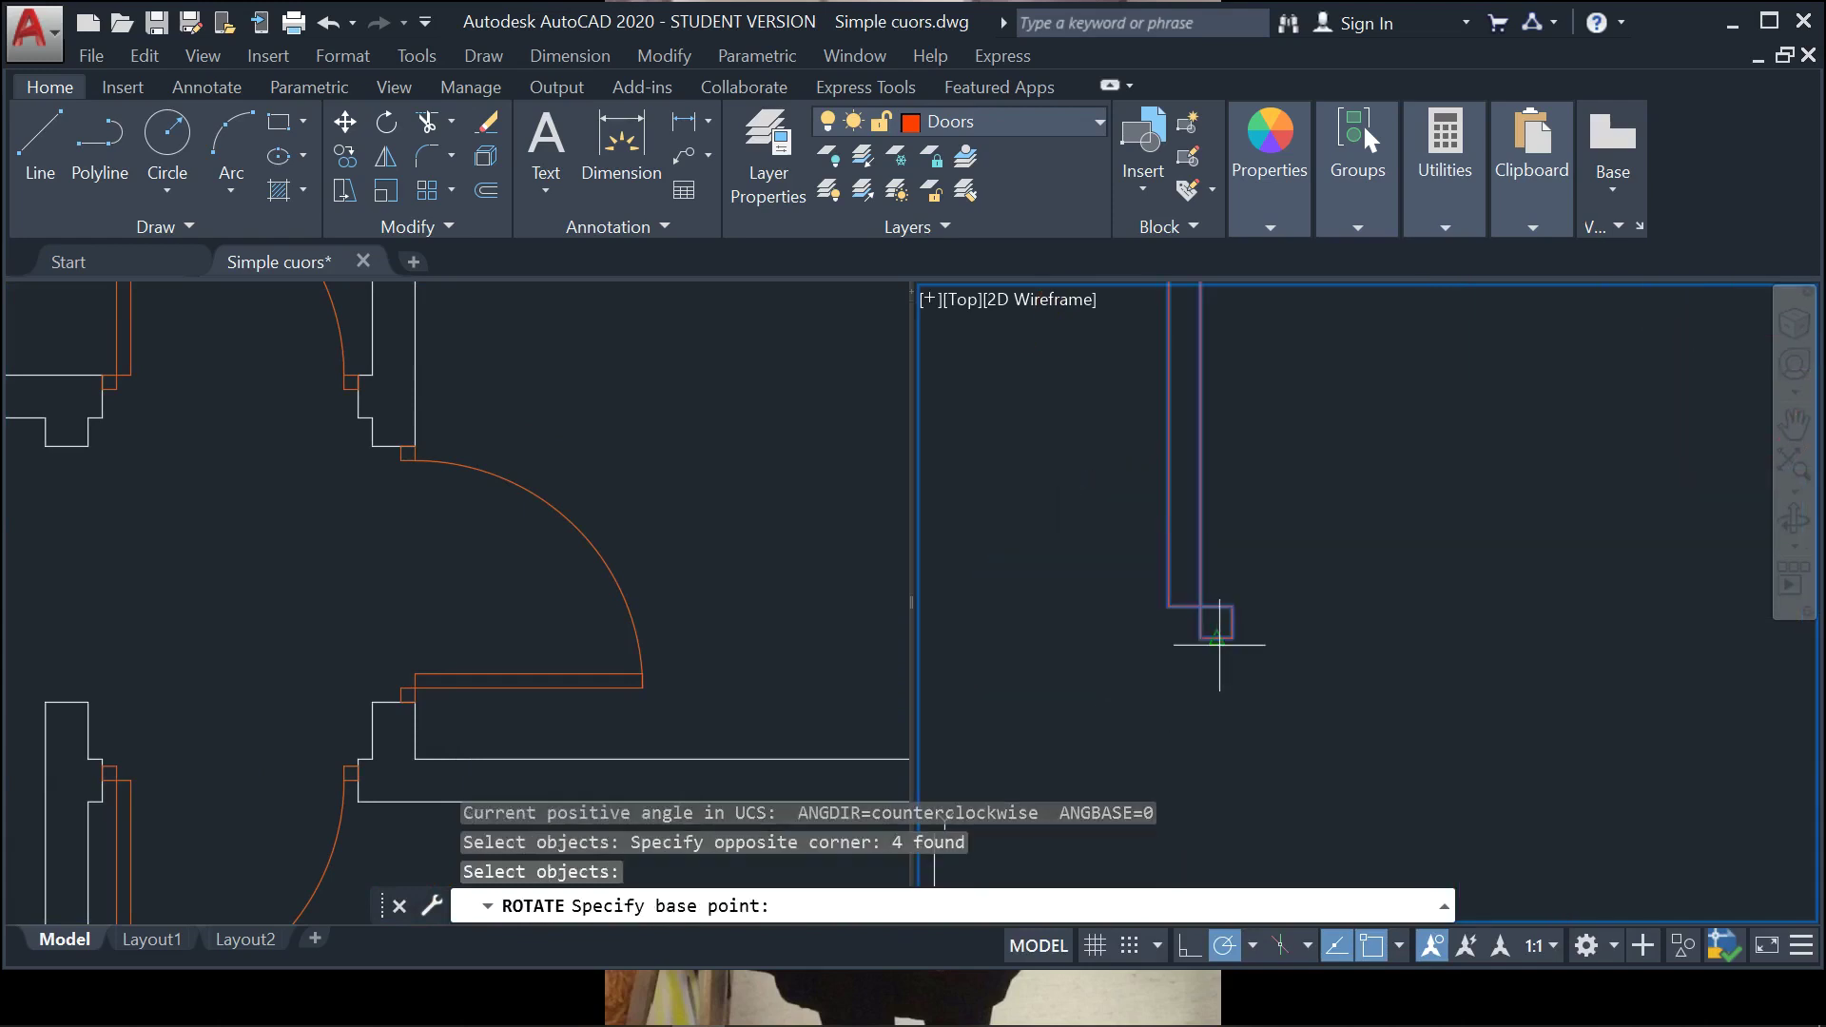
left_click(1208, 654)
key("Escape")
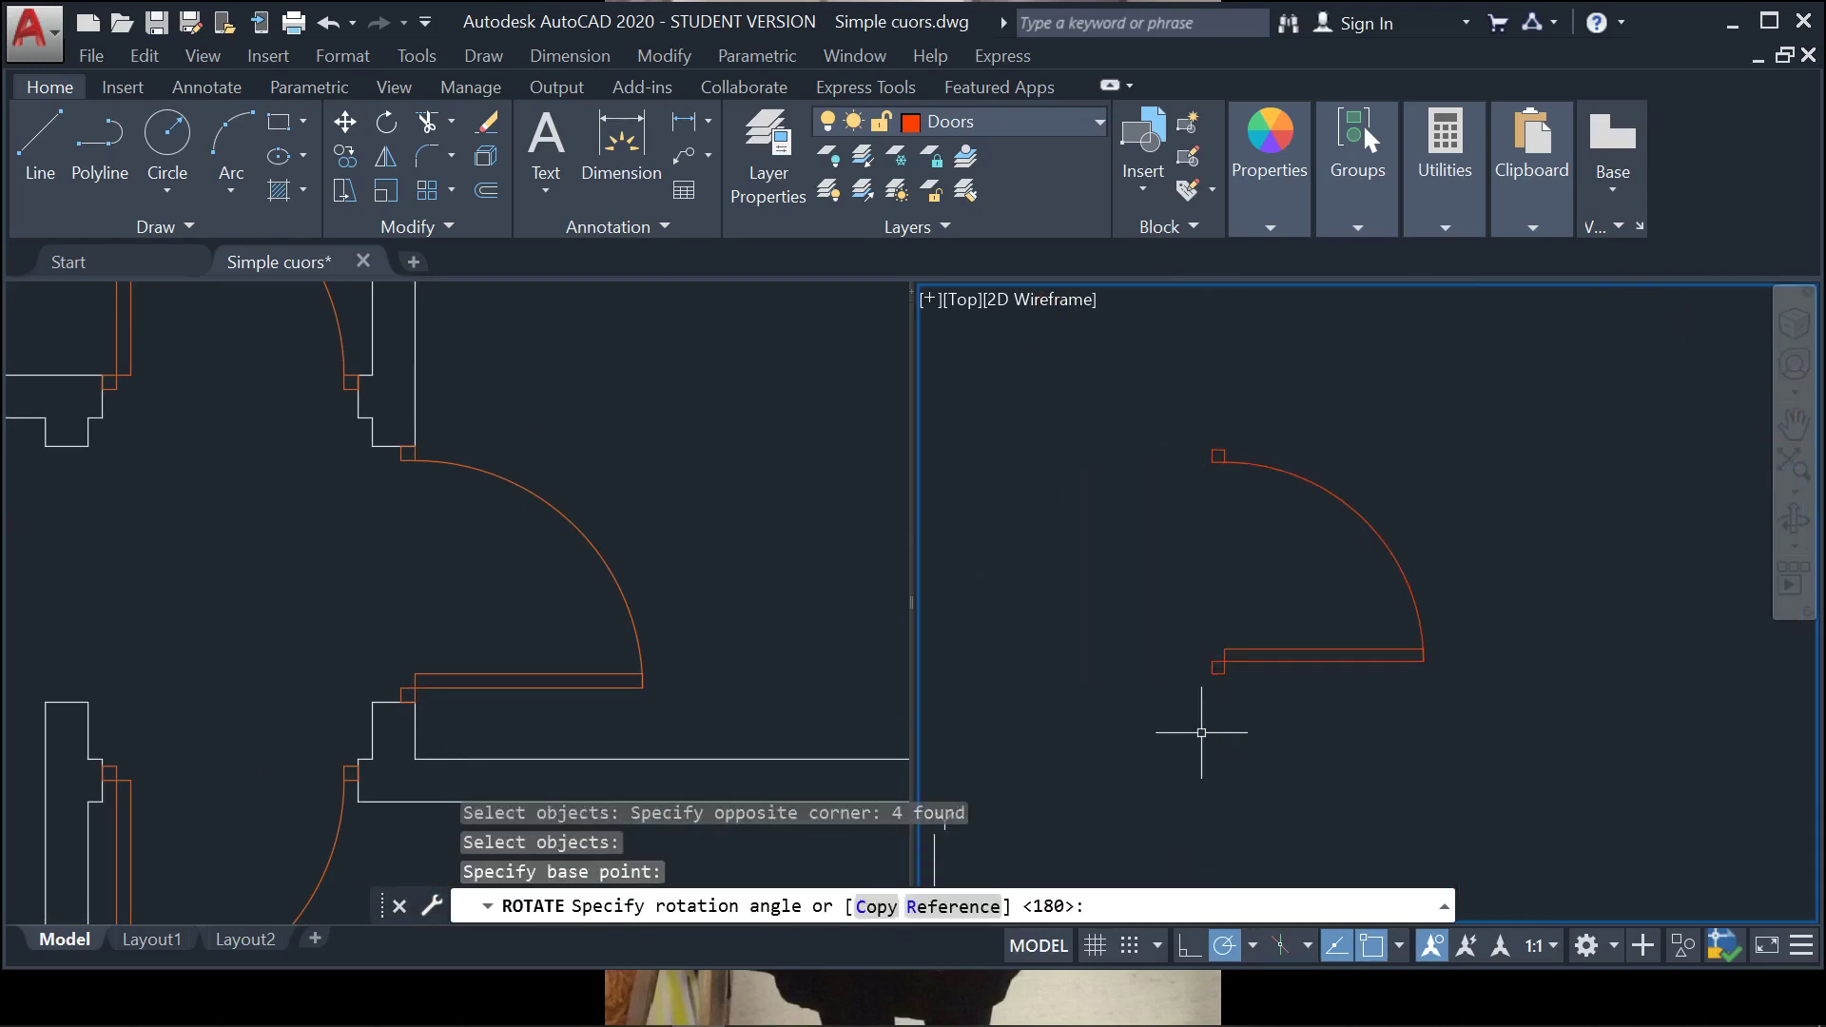
left_click(498, 592)
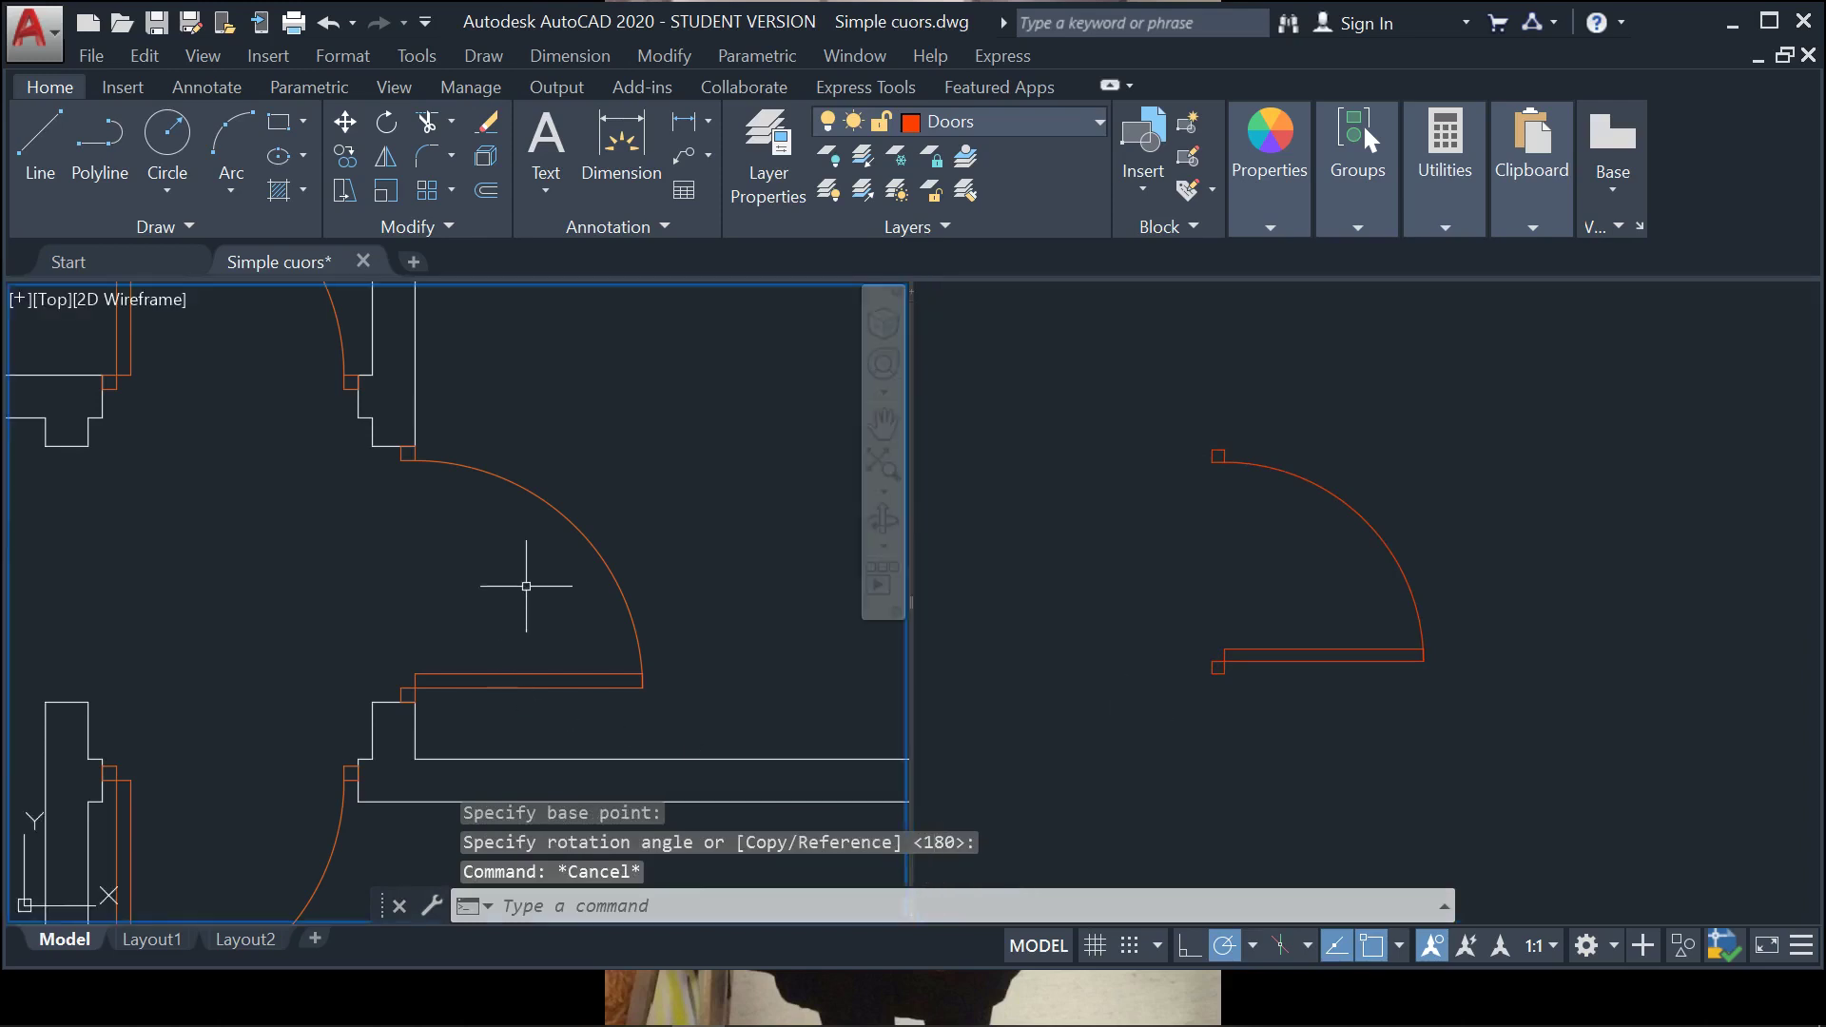
left_click(1102, 619)
Start MOVE on the lower door copy with its corner as the base point.
scroll(1113, 621, "down", 6)
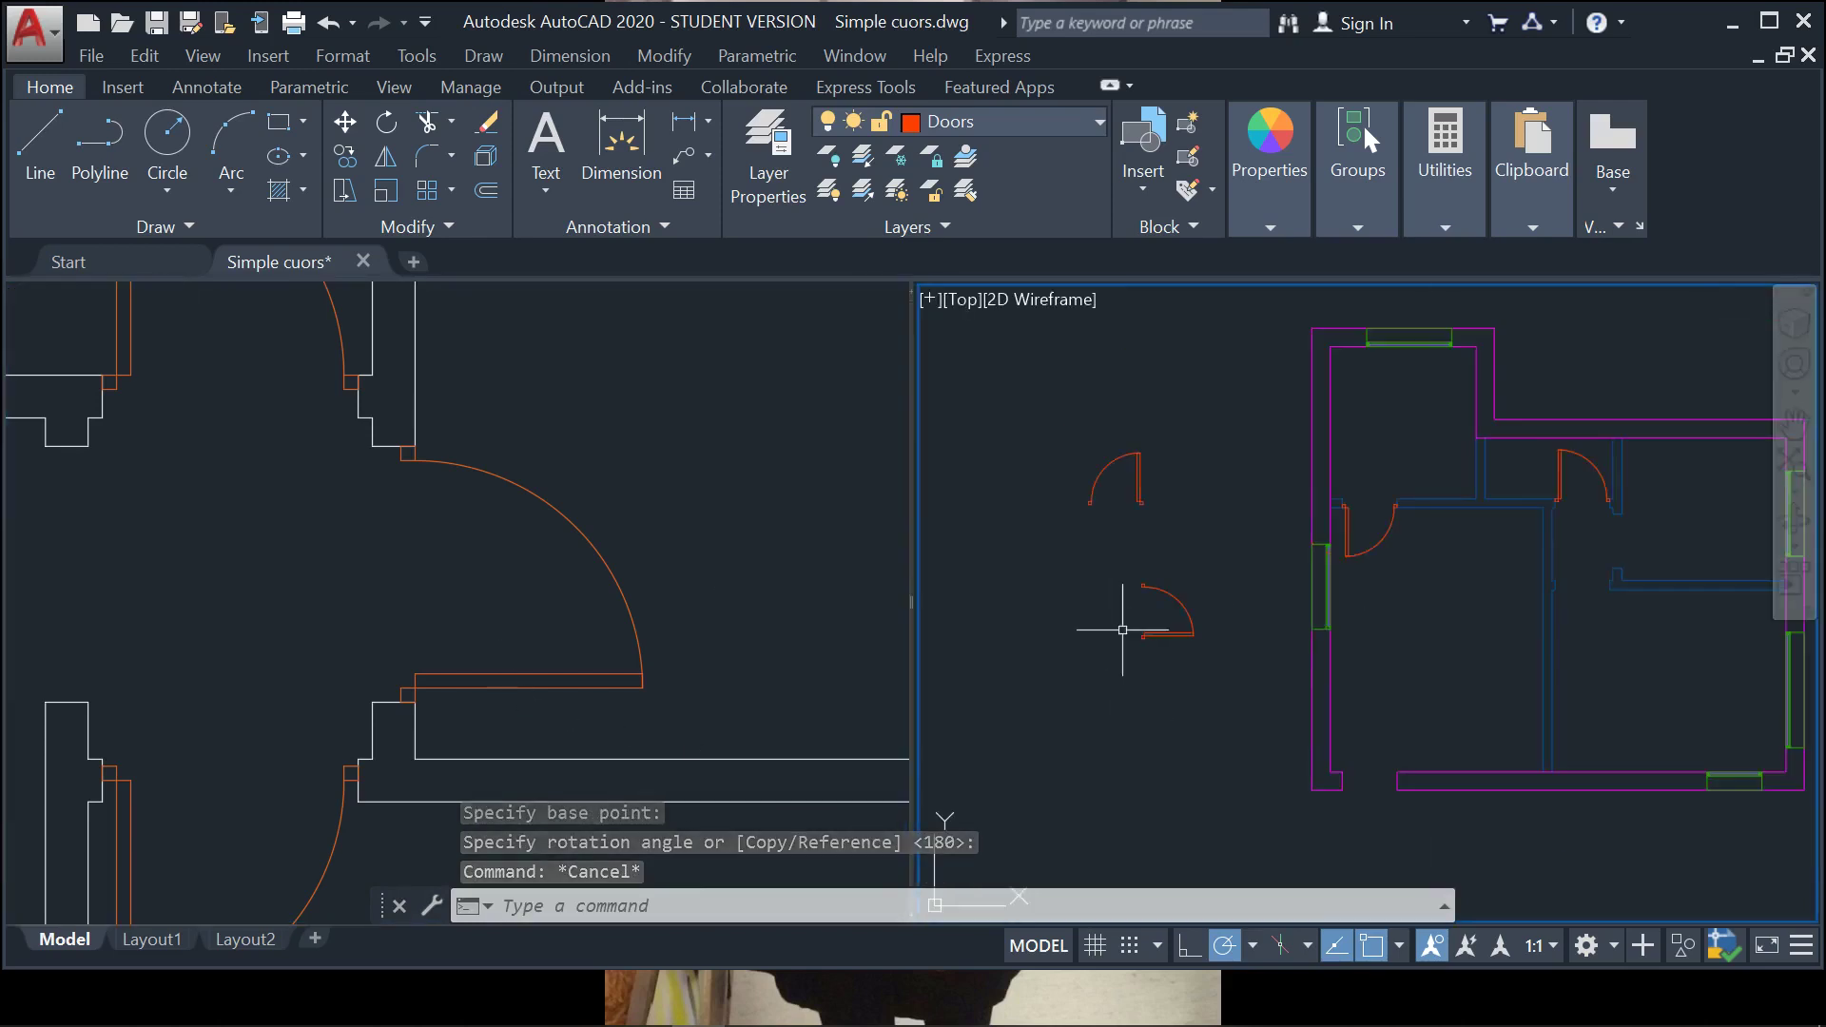
type("m")
key("Return")
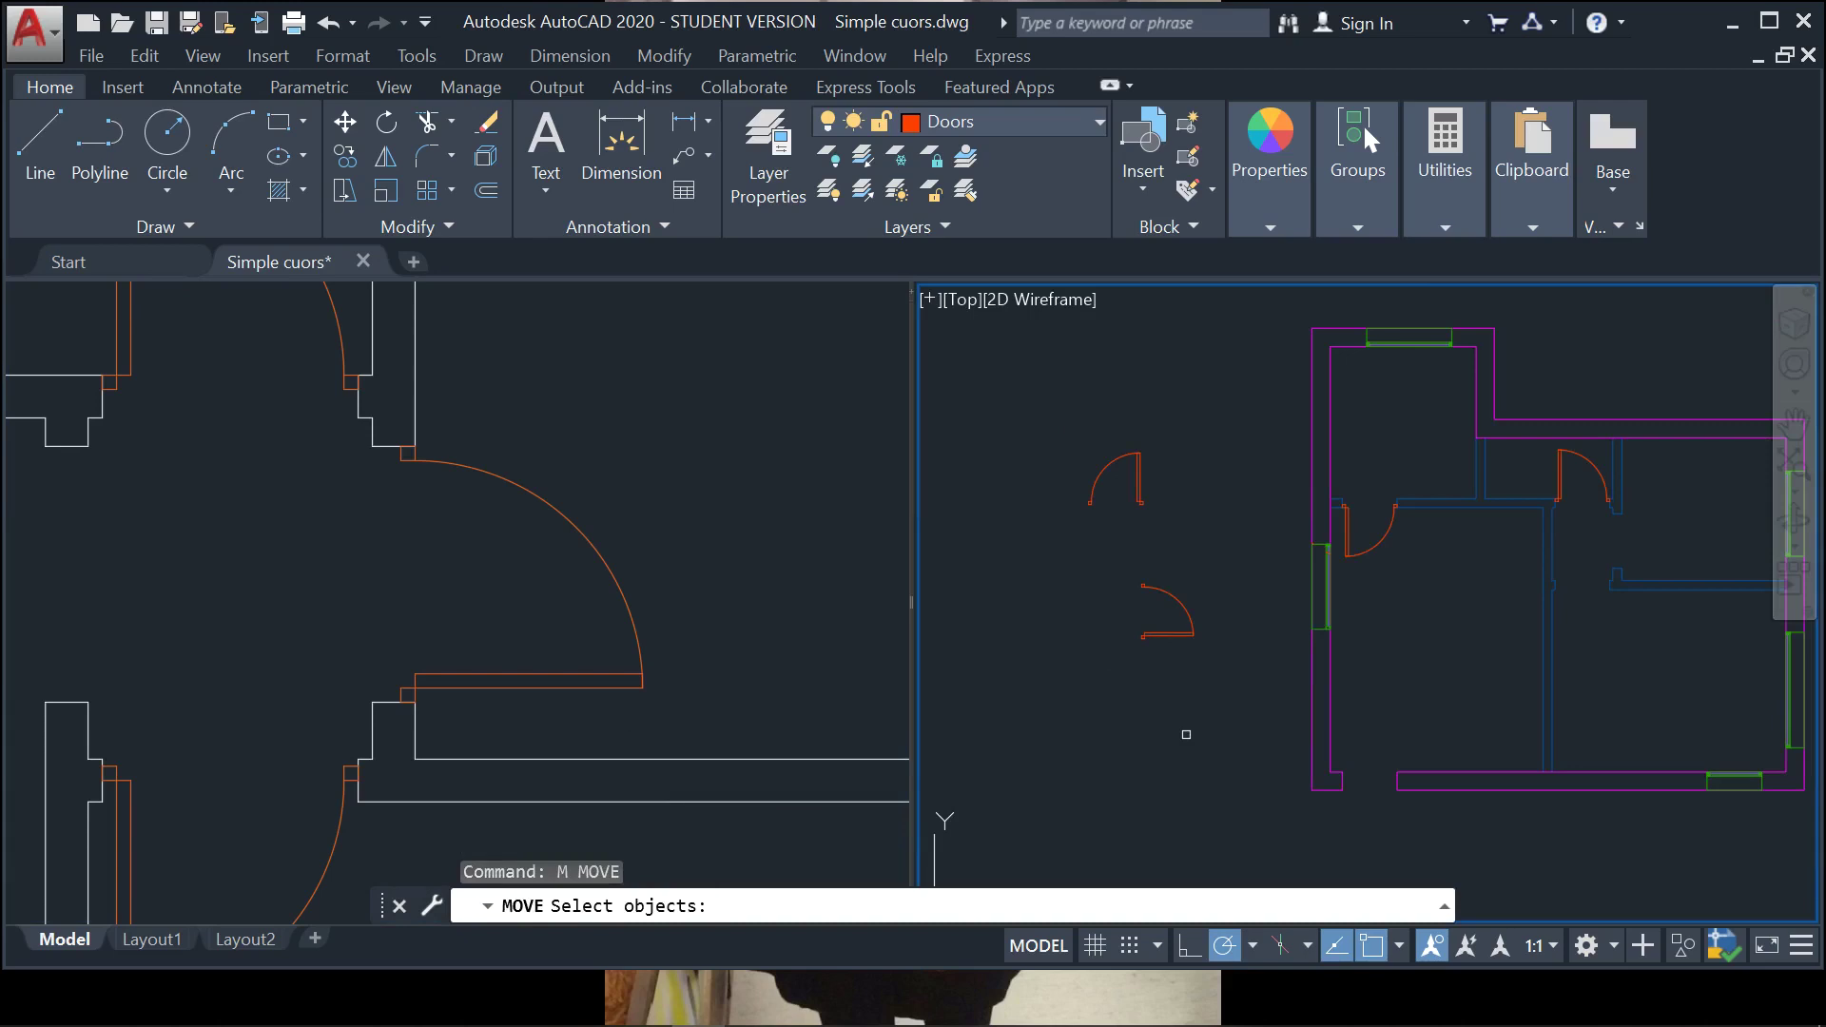
left_click(1230, 530)
left_click(1113, 685)
key("Return")
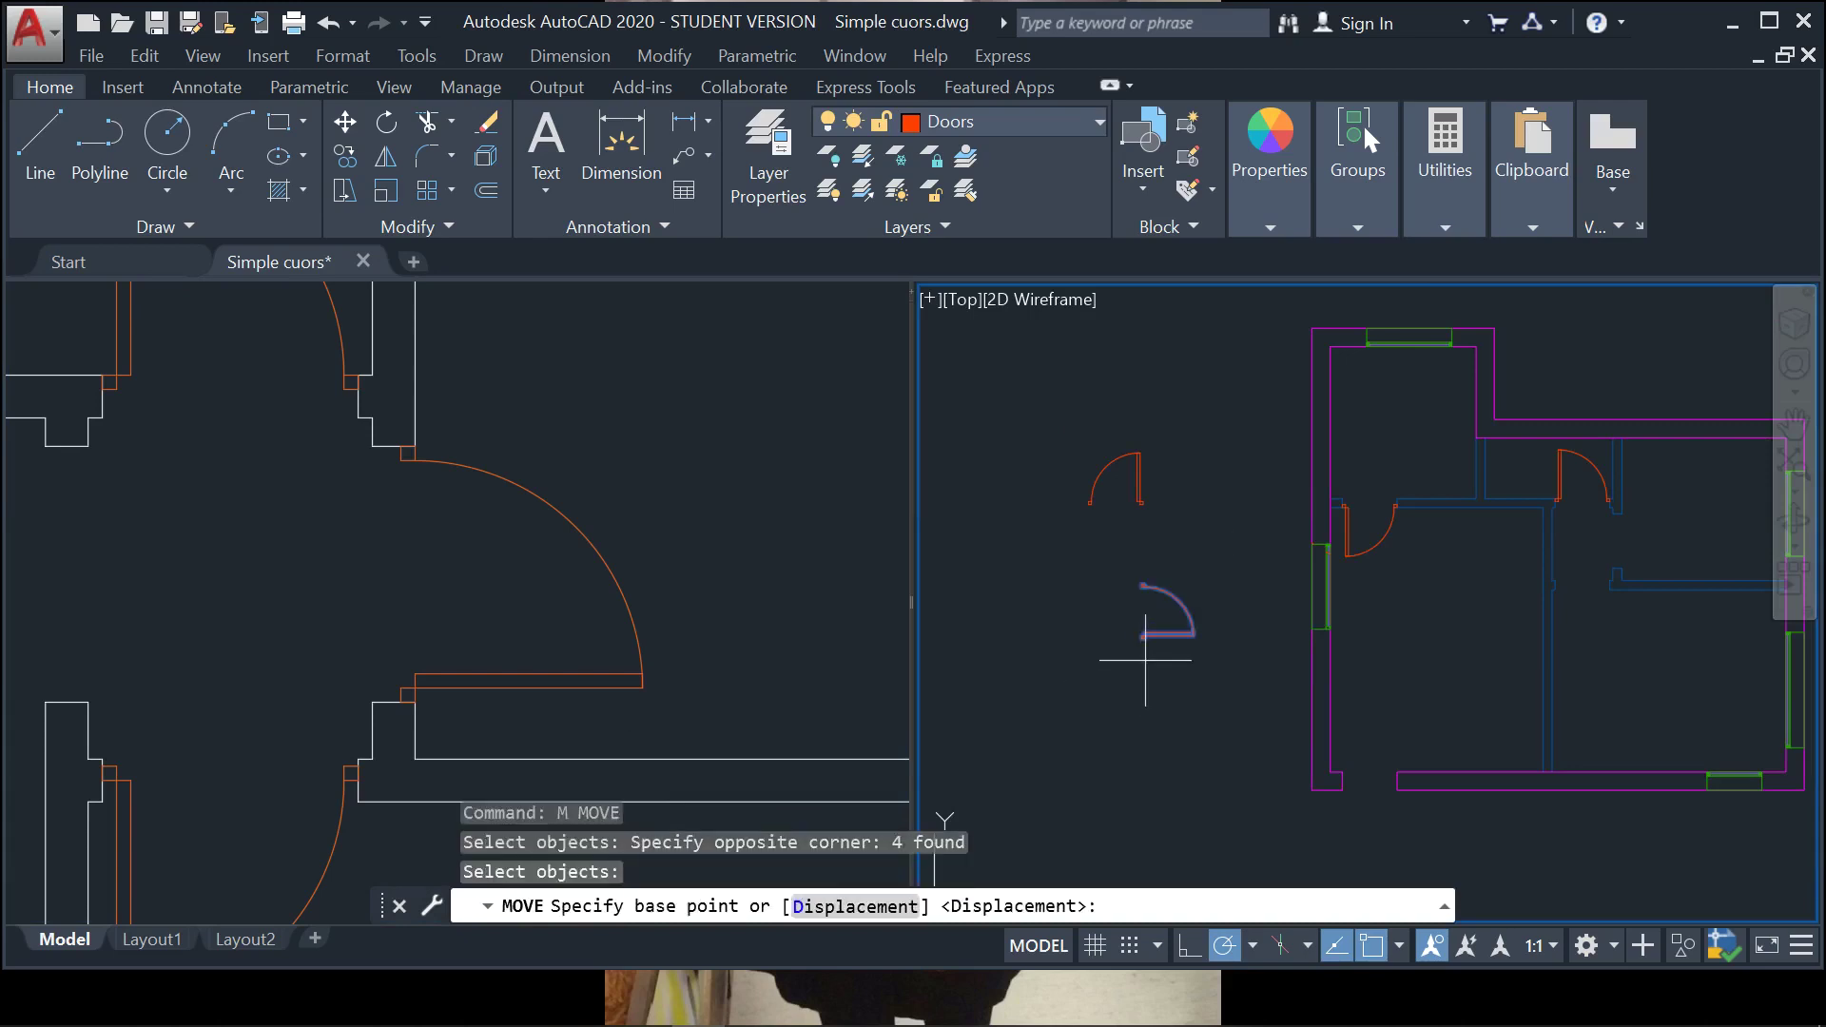
scroll(1151, 653, "up", 5)
scroll(1153, 636, "up", 2)
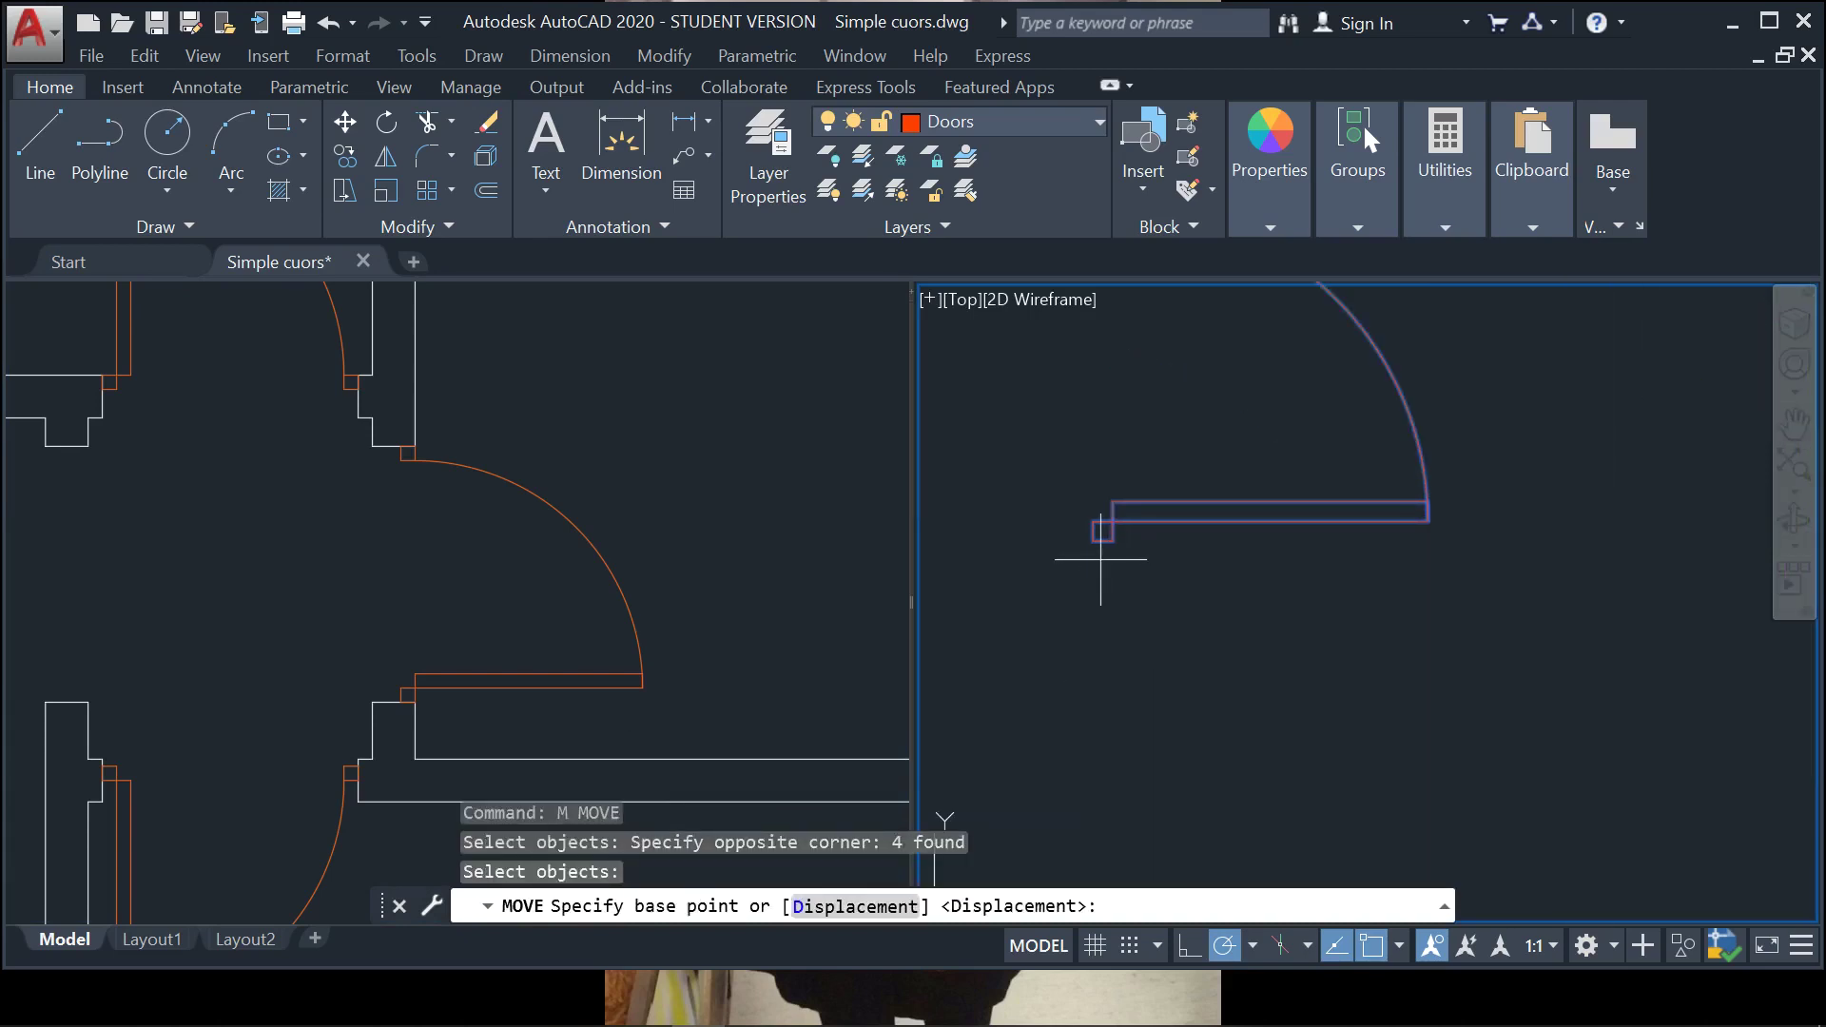
left_click(1104, 539)
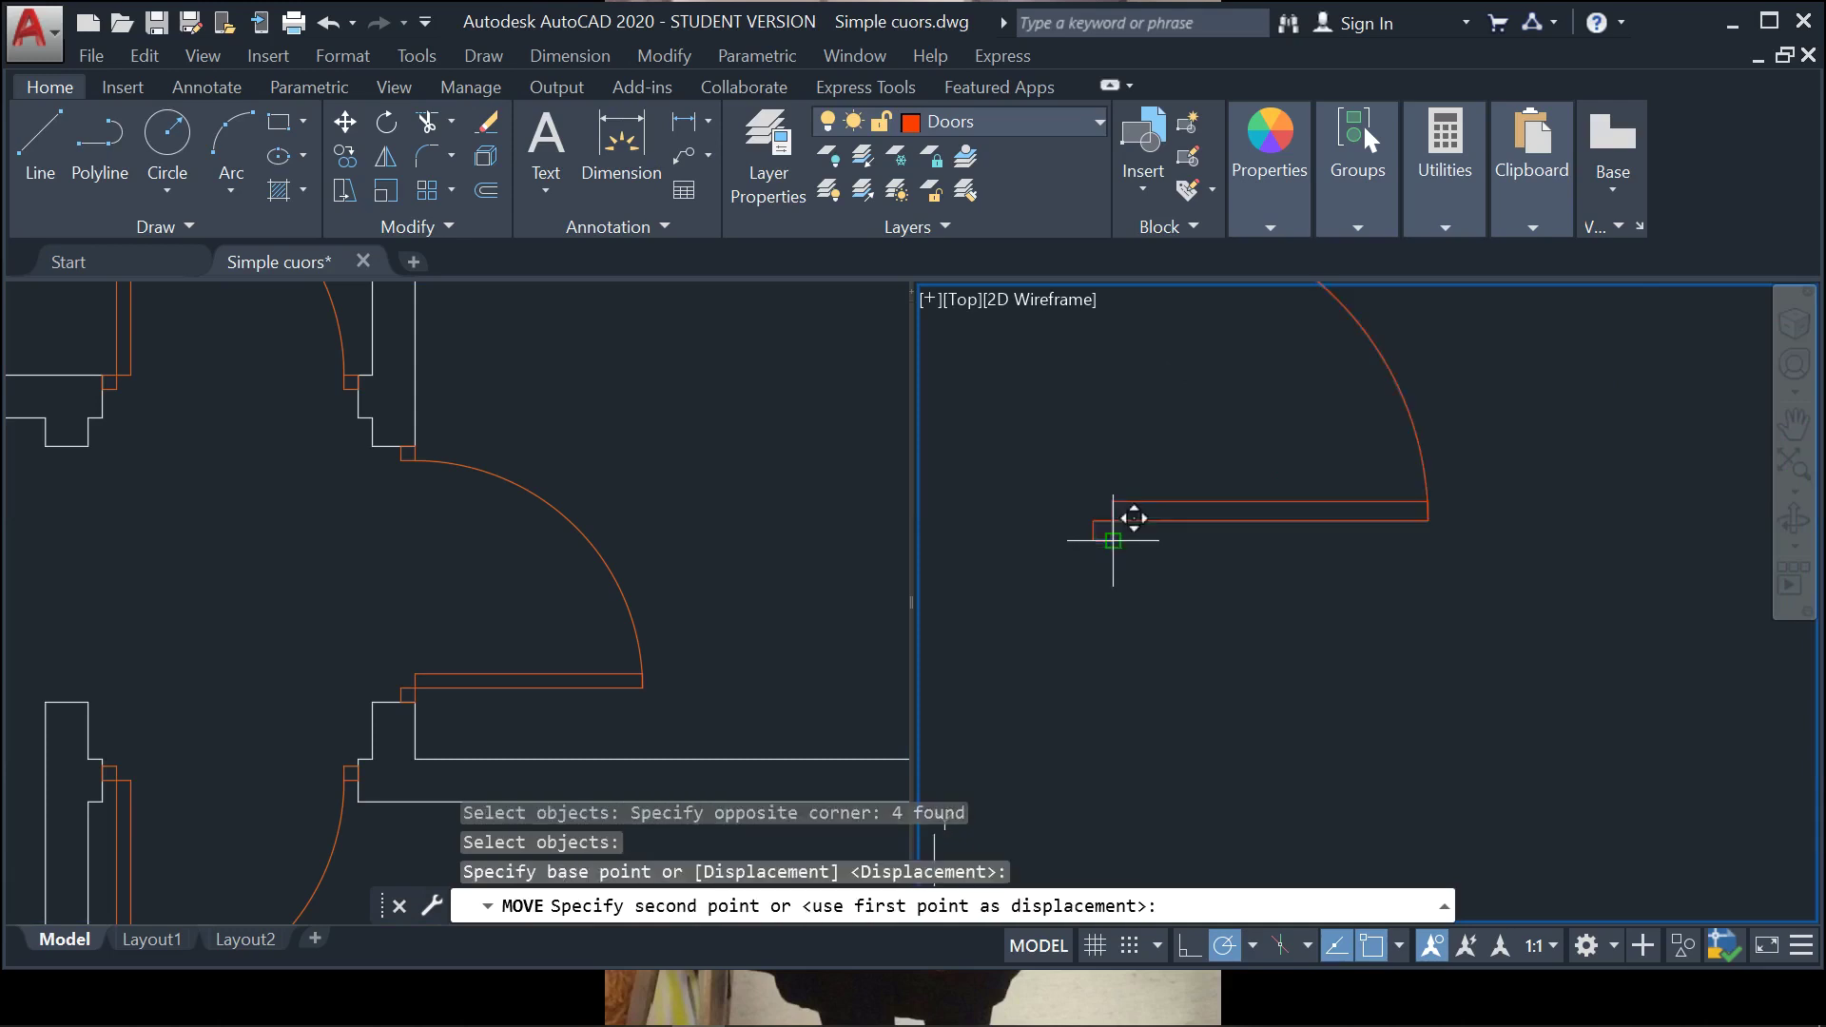
Seat the door's corner against the wall opening, then zoom out in the left view.
scroll(1118, 542, "down", 7)
scroll(1350, 462, "up", 3)
scroll(1370, 471, "up", 2)
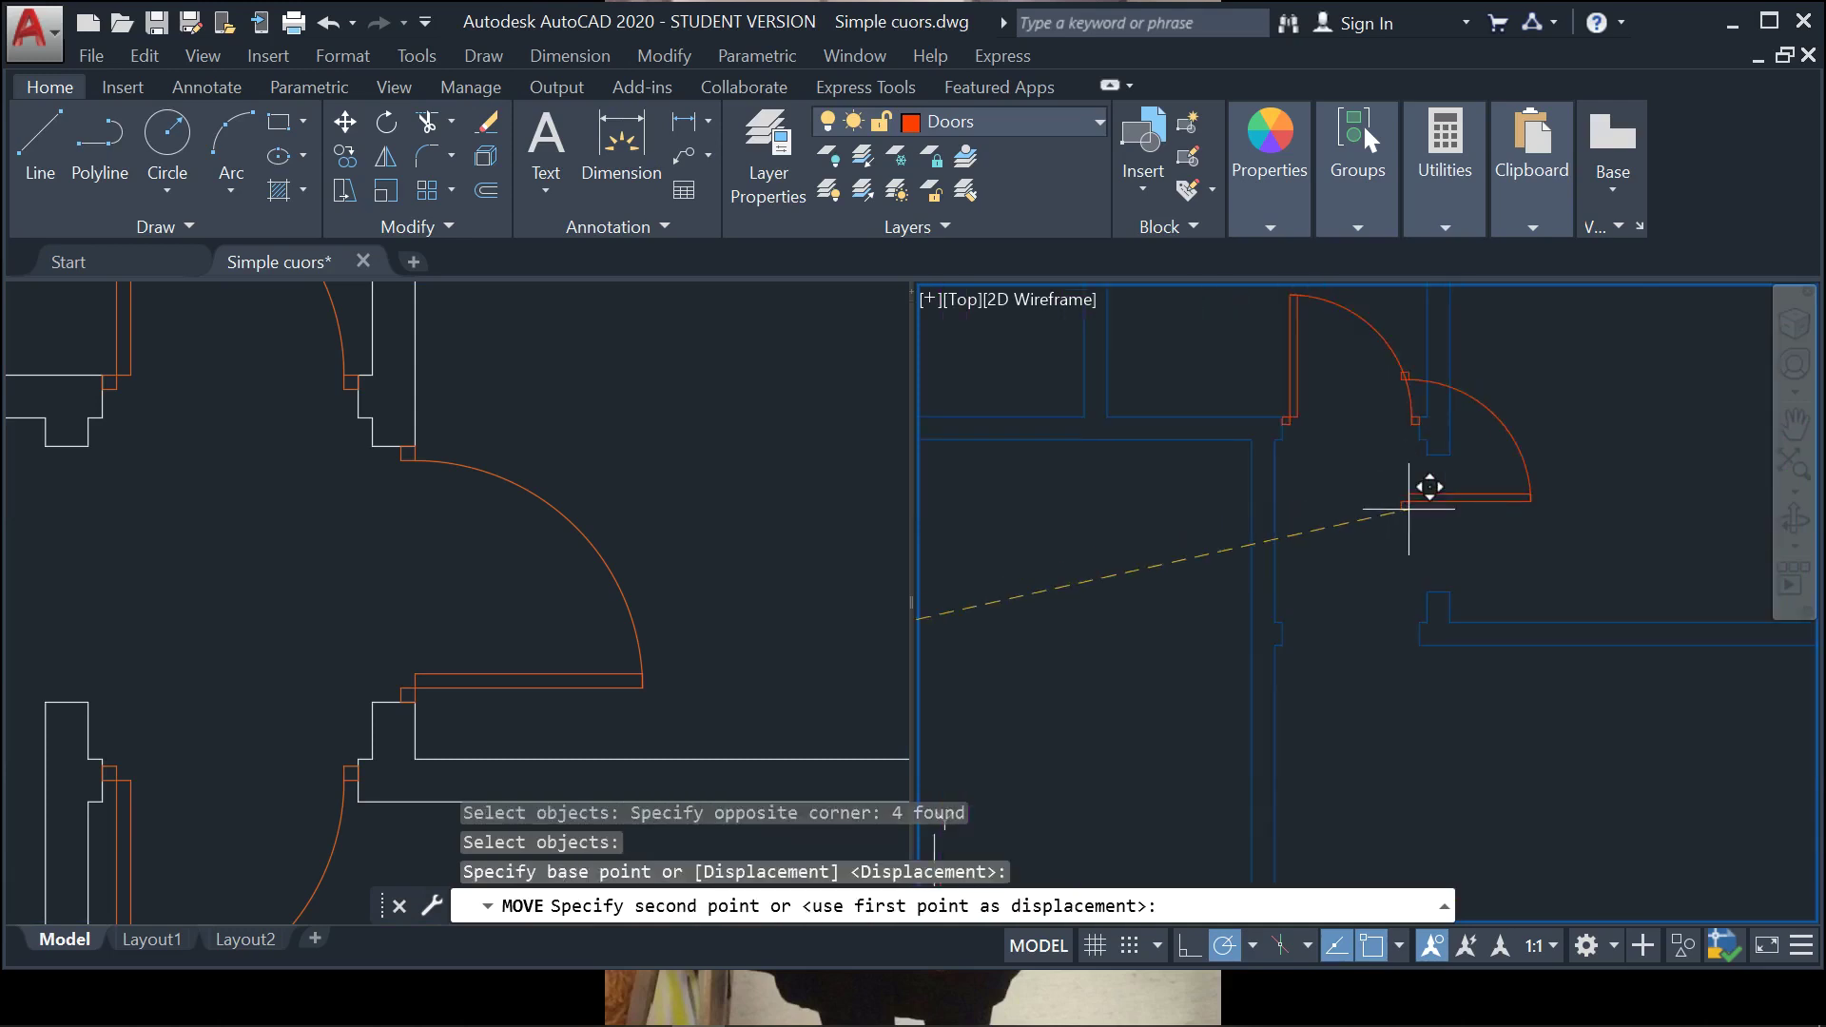
scroll(1456, 585, "up", 2)
scroll(1460, 599, "up", 1)
scroll(1461, 605, "up", 1)
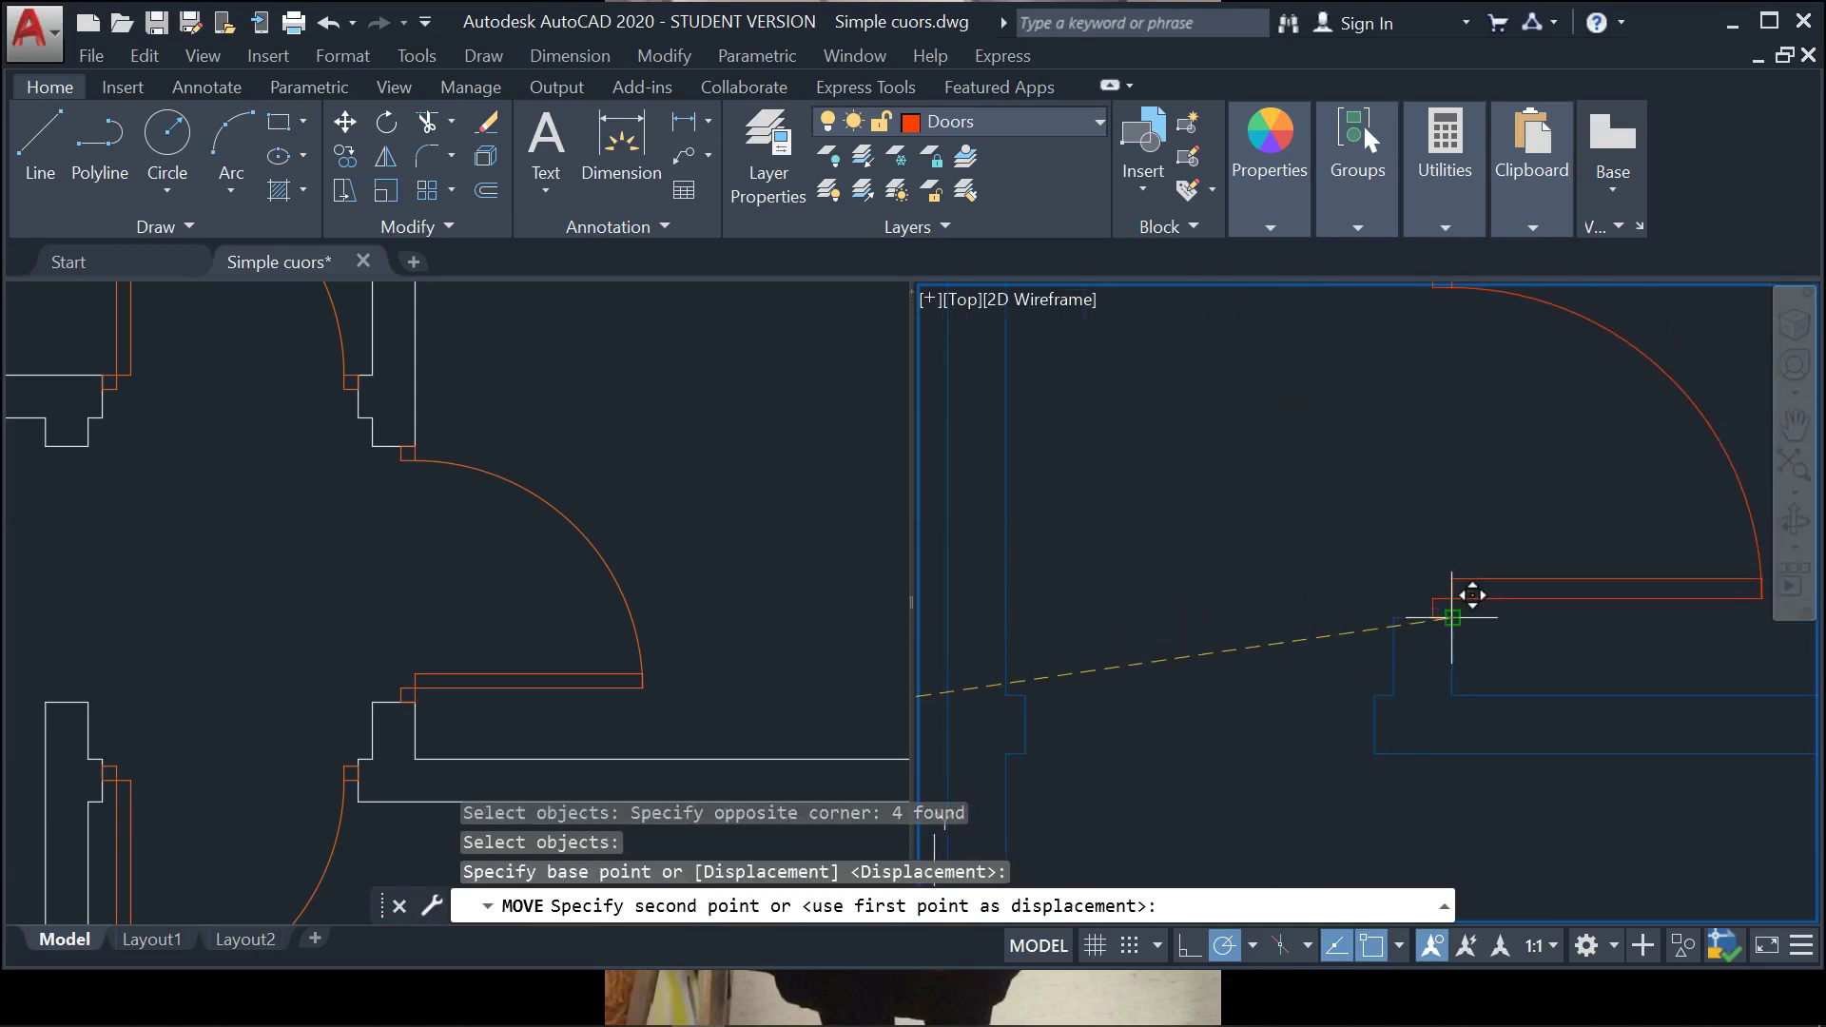
left_click(1444, 608)
scroll(1331, 608, "down", 5)
key("Escape")
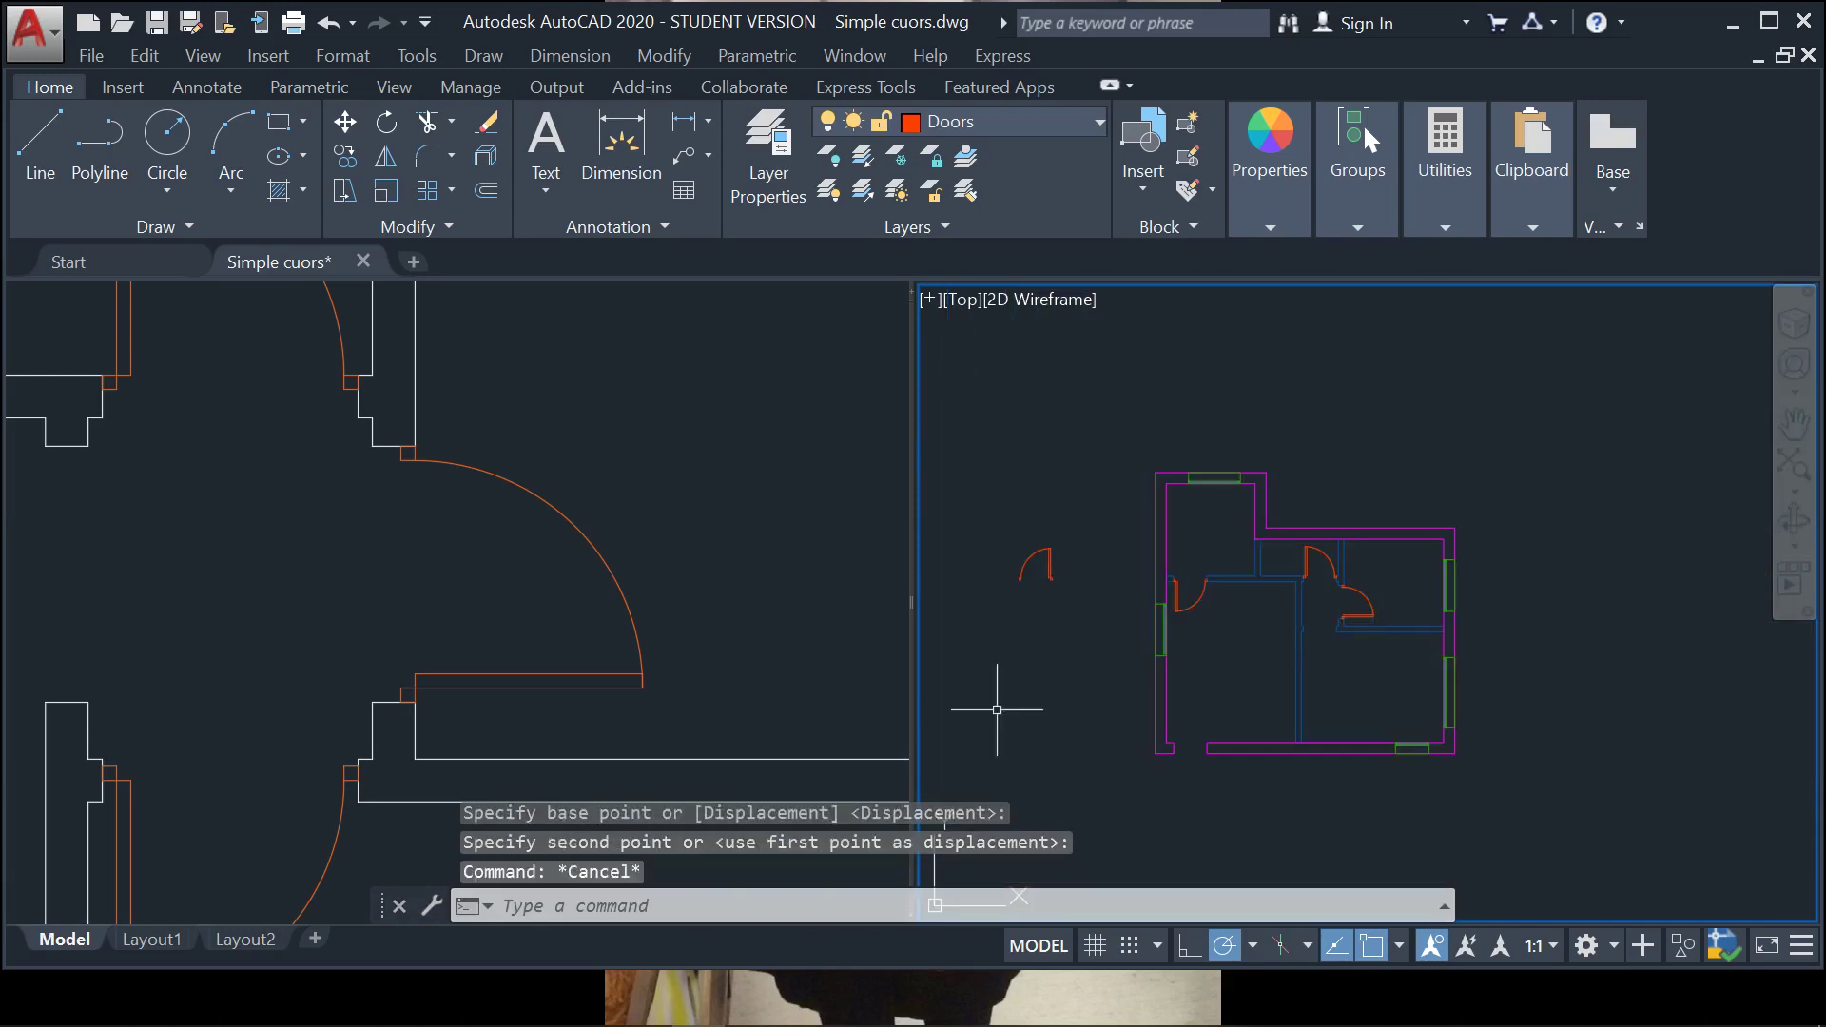
left_click(802, 632)
scroll(796, 612, "down", 2)
key("Escape")
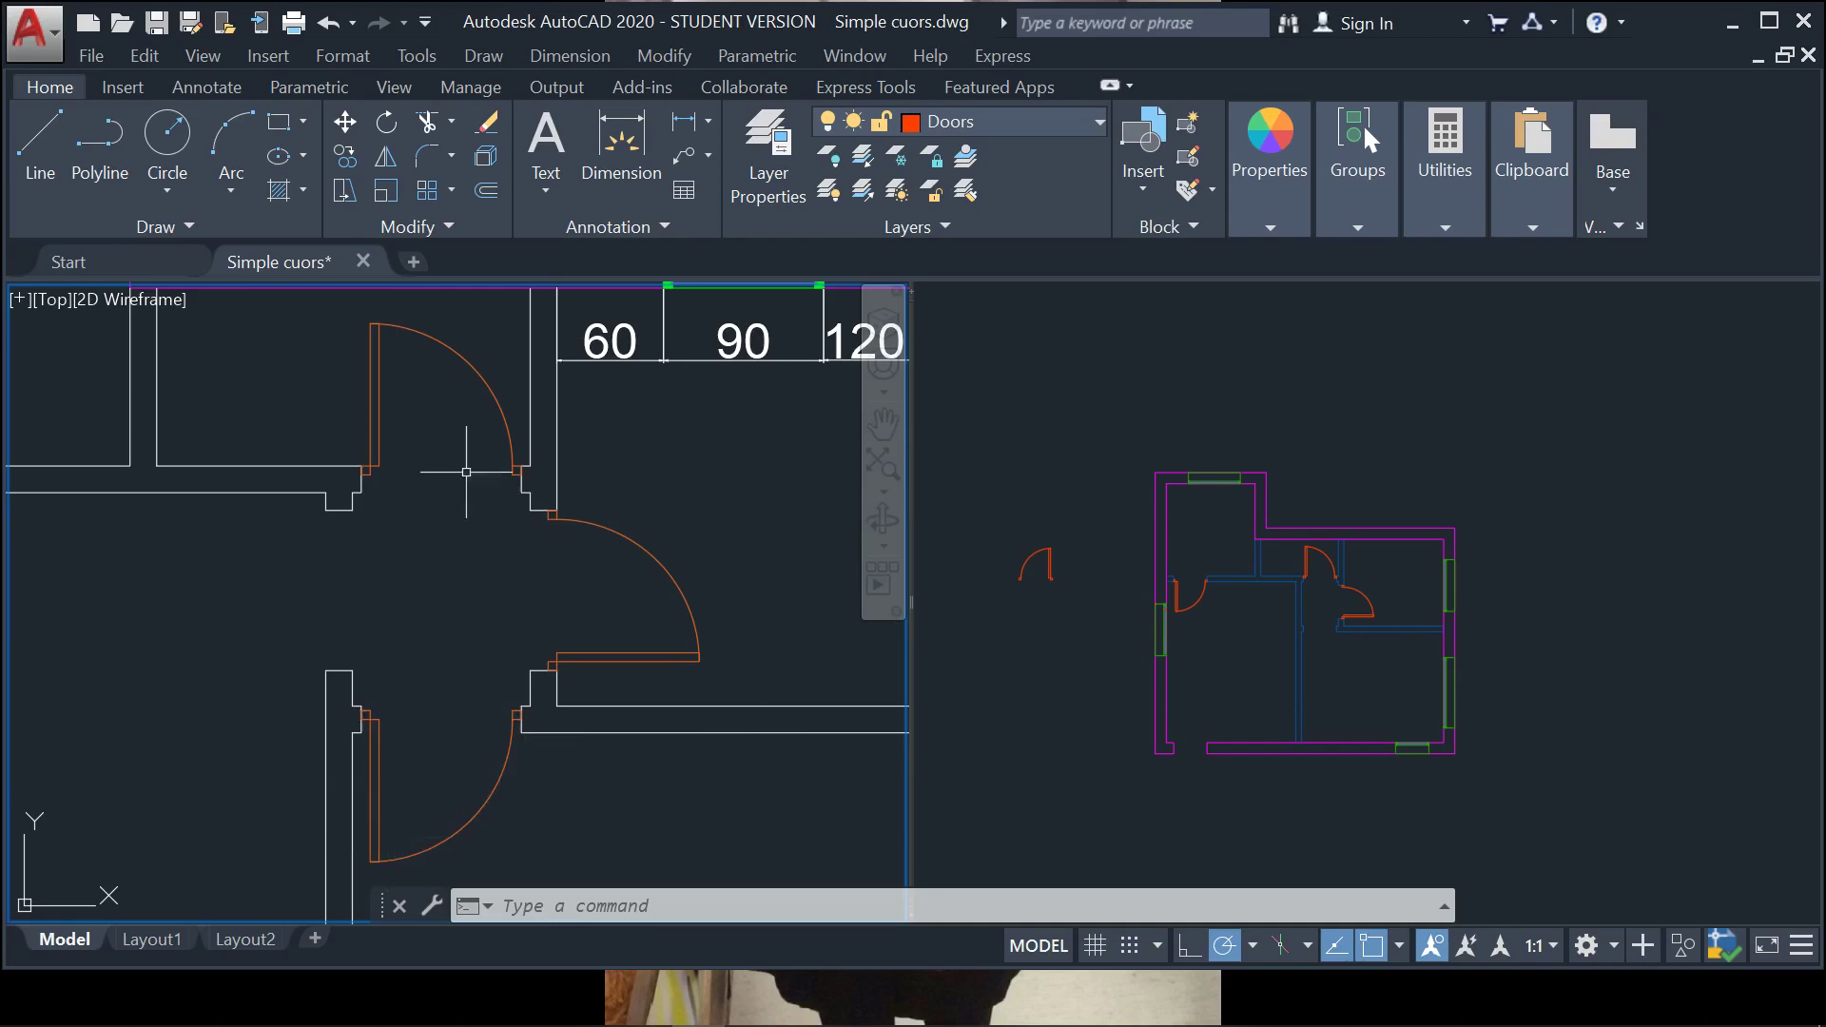
left_click(390, 404)
left_click(1304, 649)
scroll(1316, 612, "up", 5)
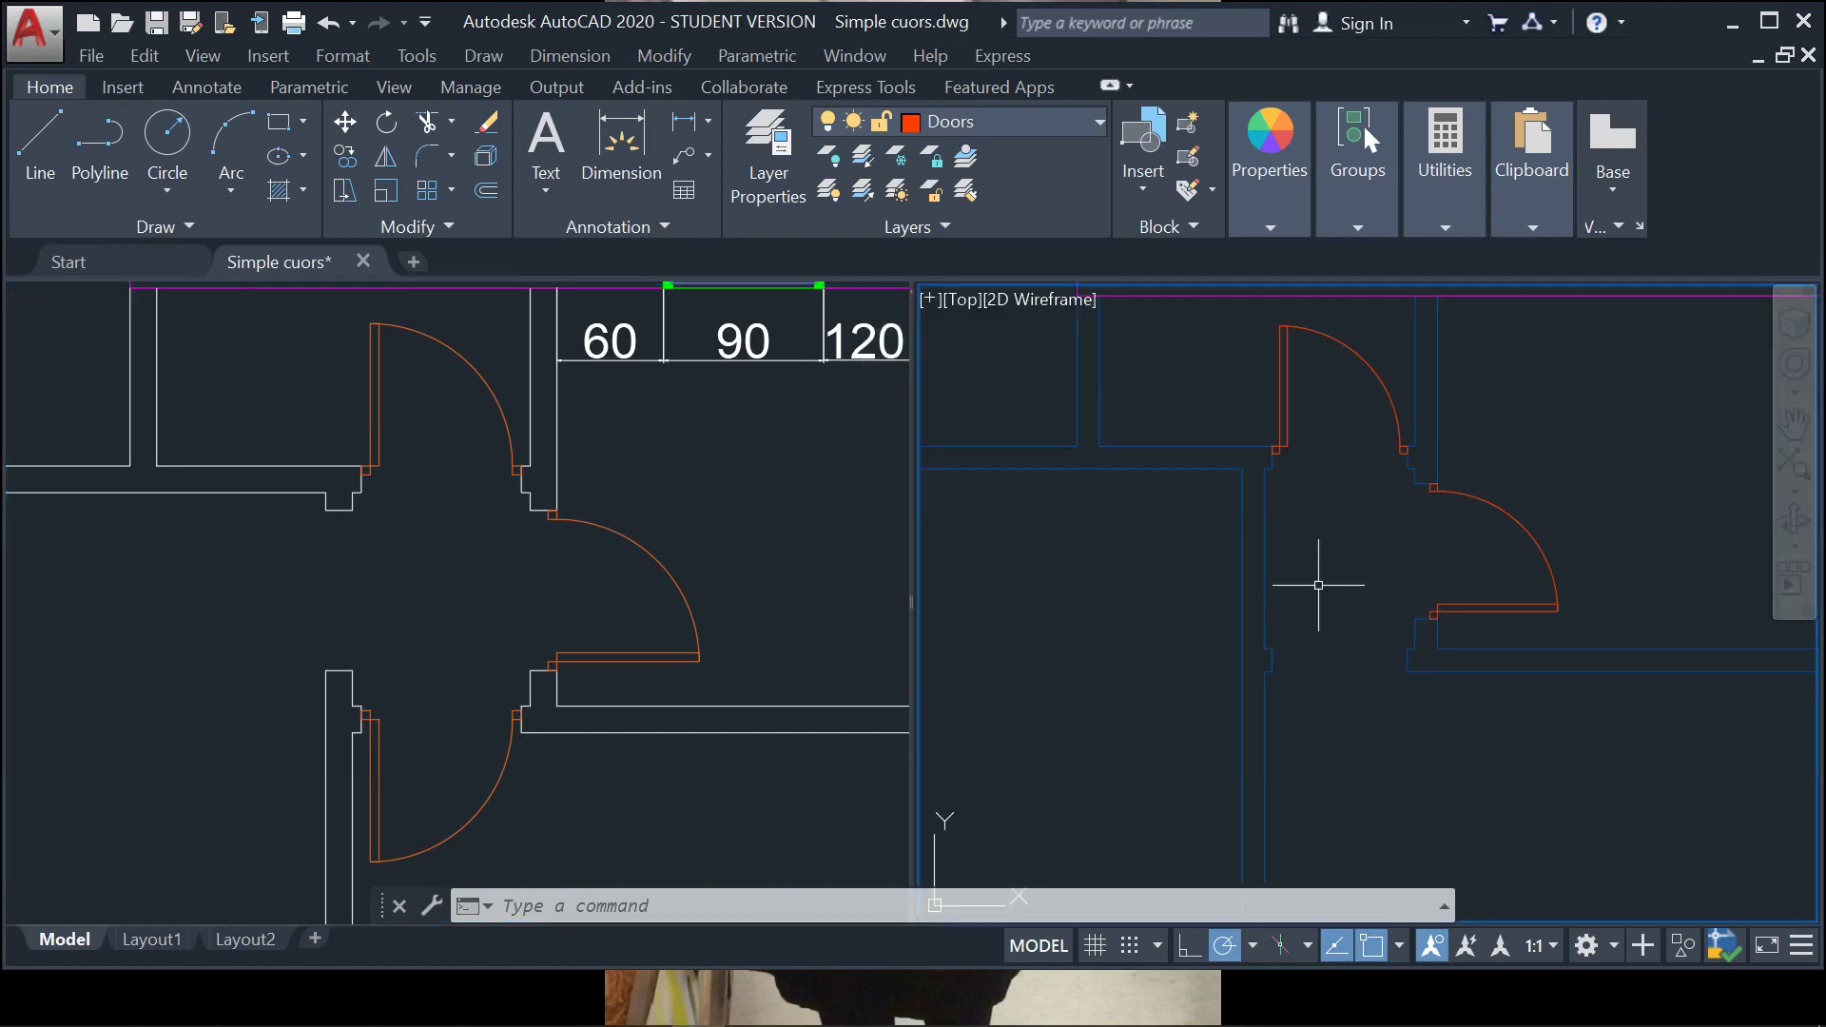
scroll(1319, 585, "down", 2)
scroll(1318, 583, "up", 2)
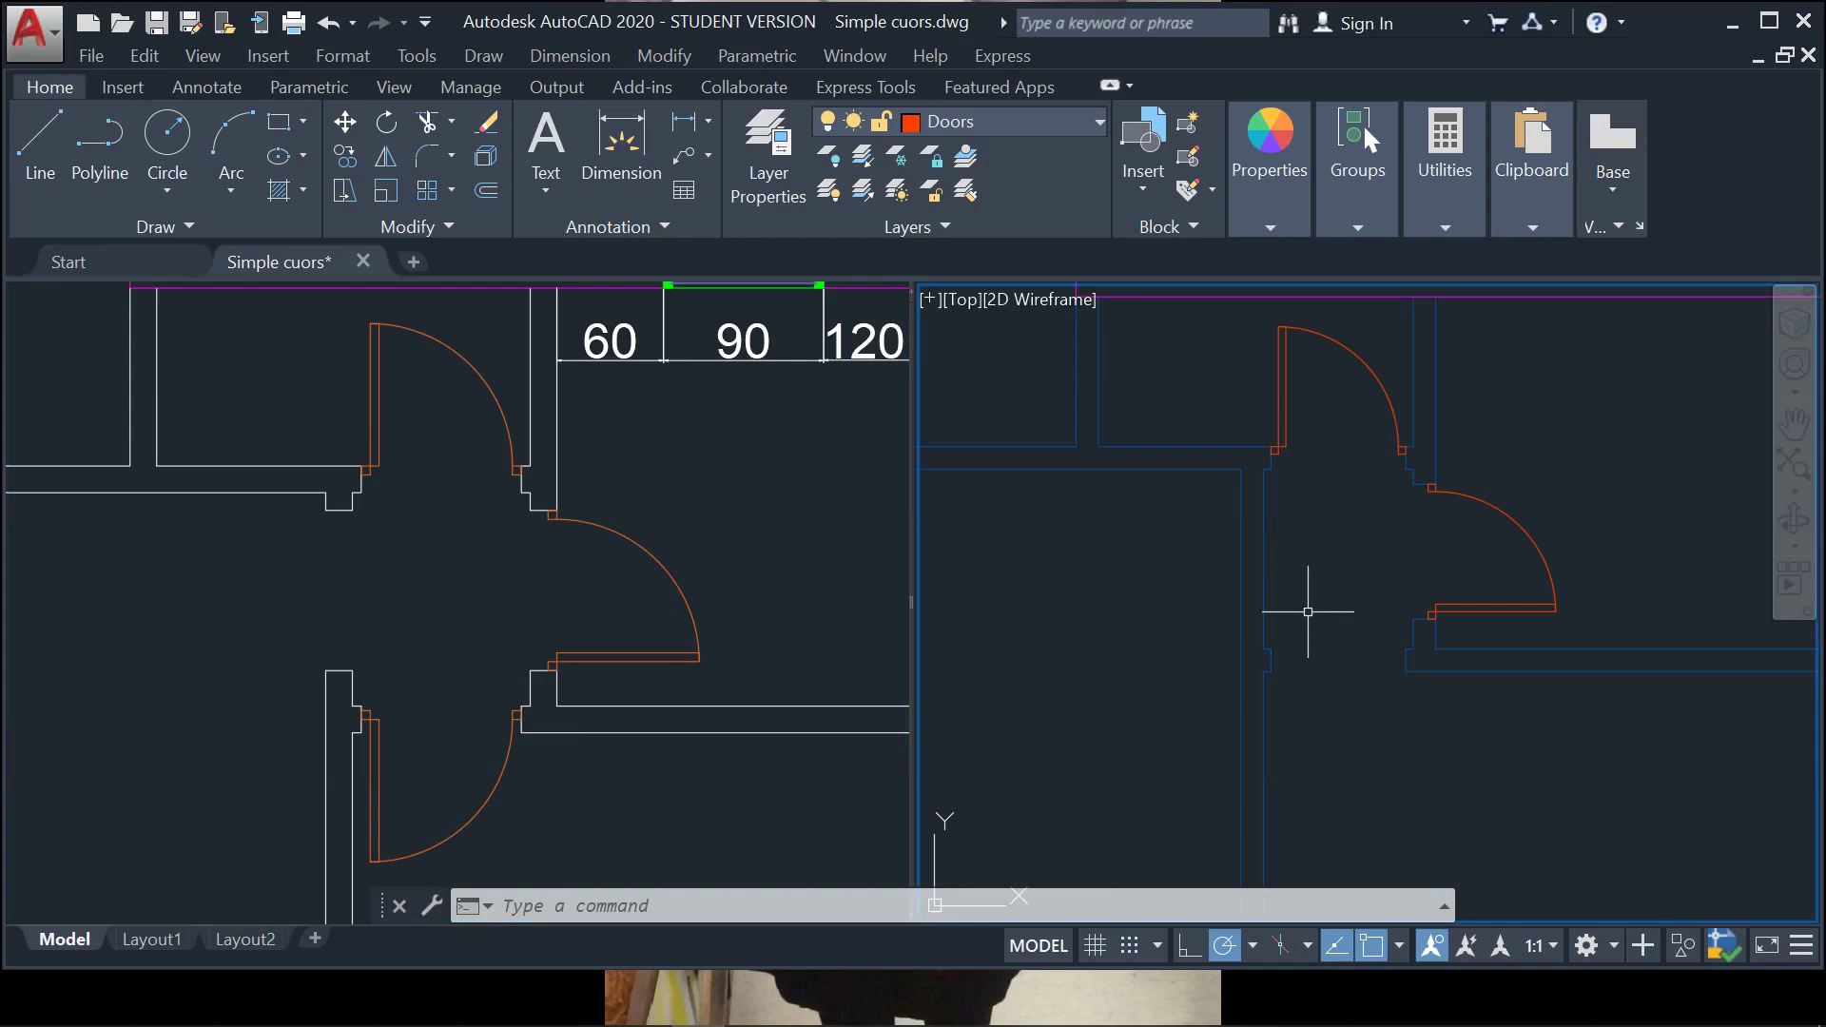
Start MIRROR and select the door's leaf, arc and remaining pieces.
type("m")
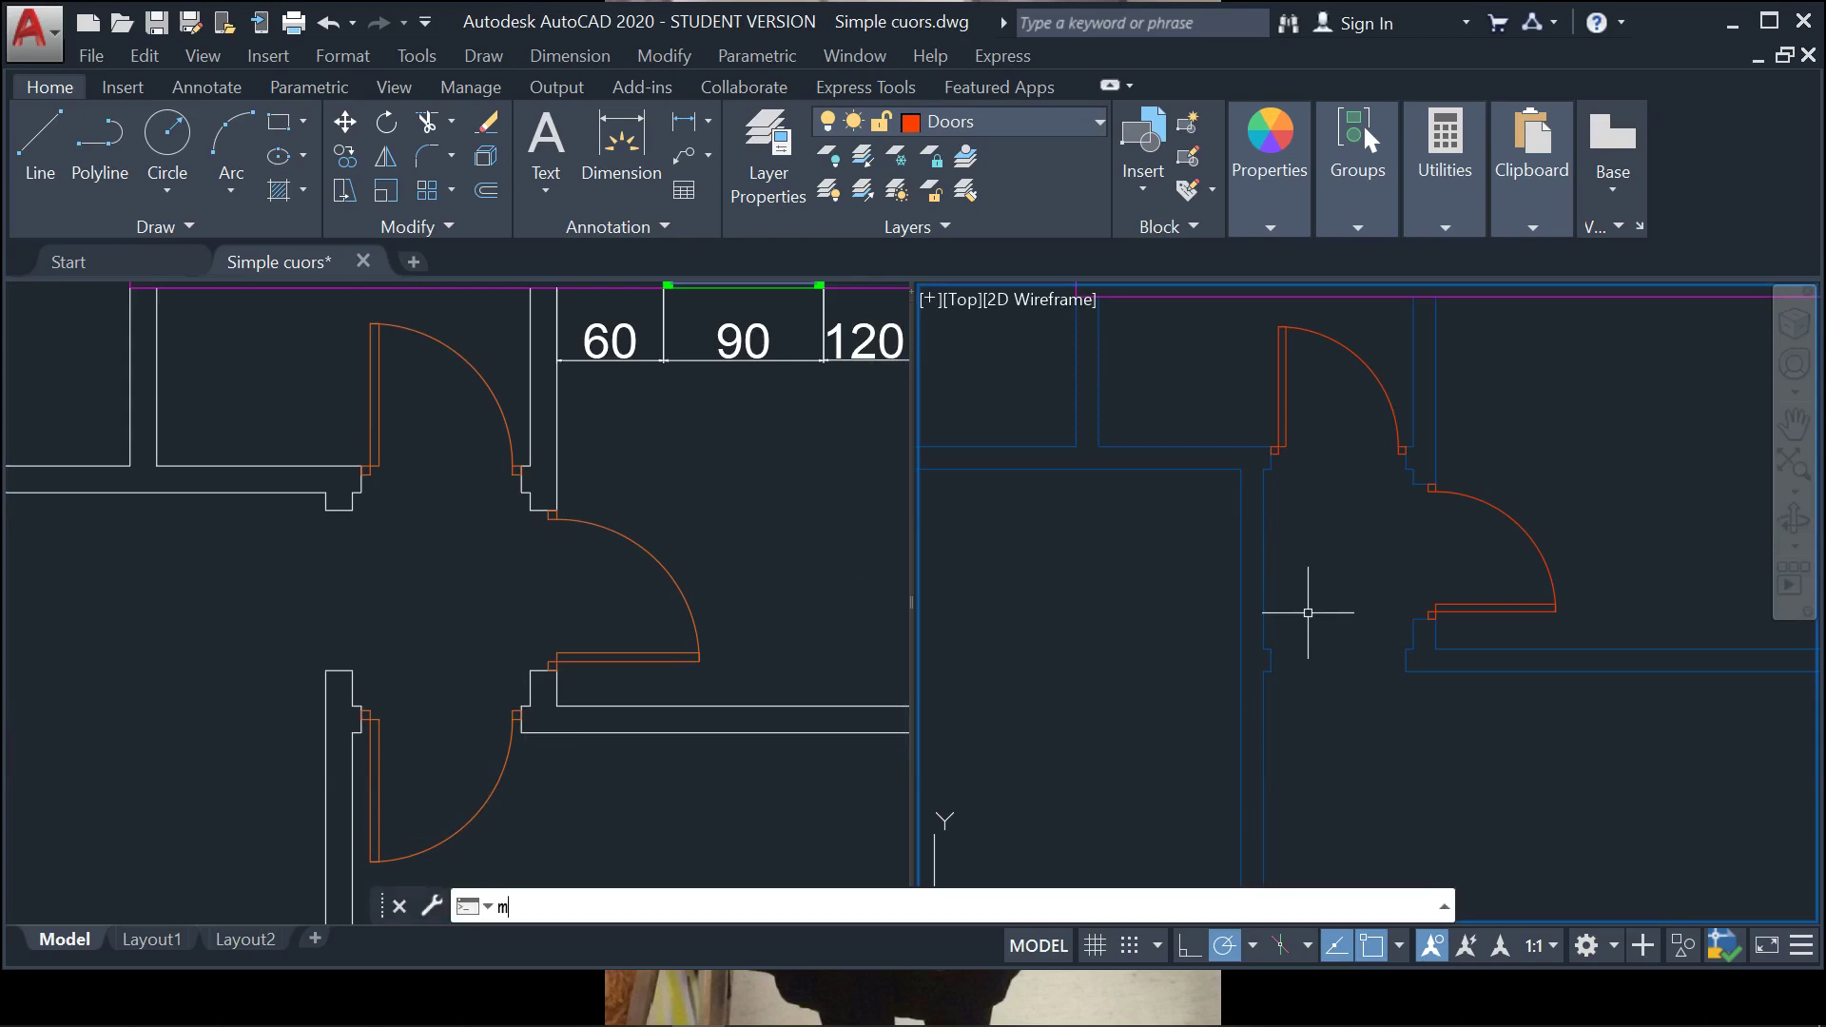
type("i")
key("Return")
scroll(1345, 444, "up", 4)
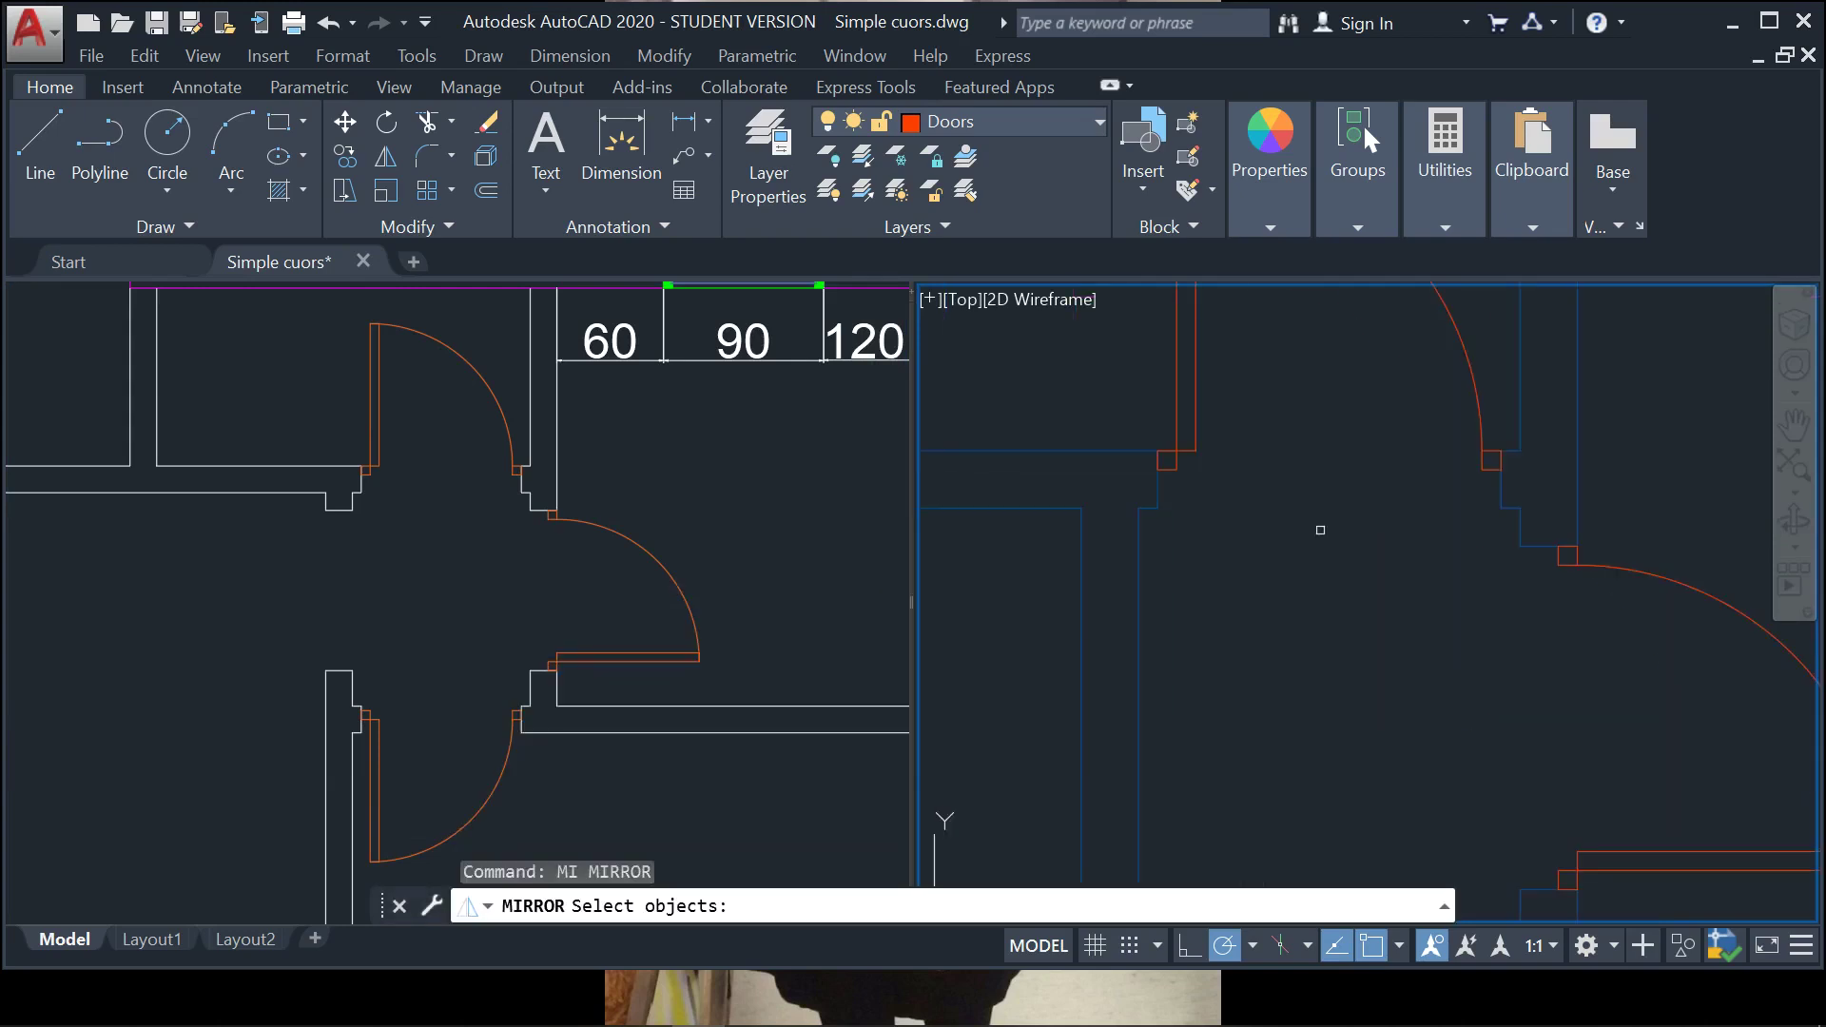
scroll(1320, 530, "down", 3)
left_click(1338, 390)
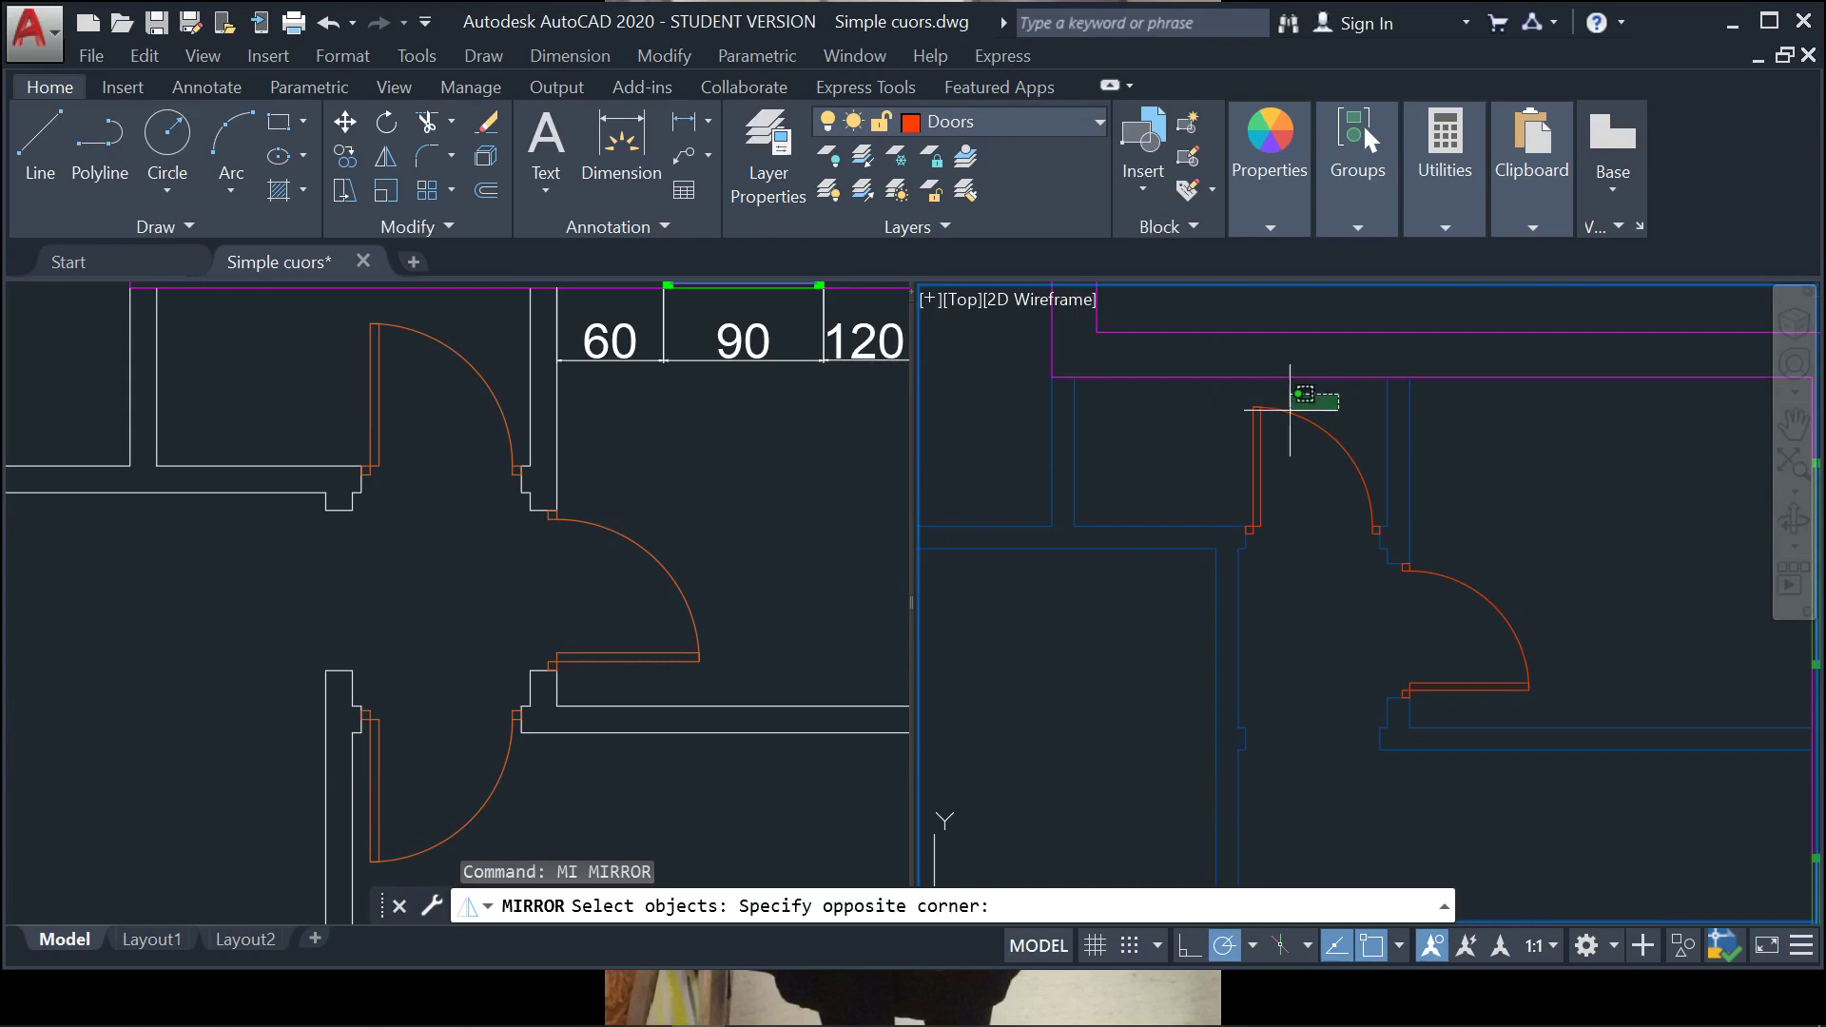
left_click(1290, 409)
scroll(1299, 573, "up", 5)
left_click(1161, 565)
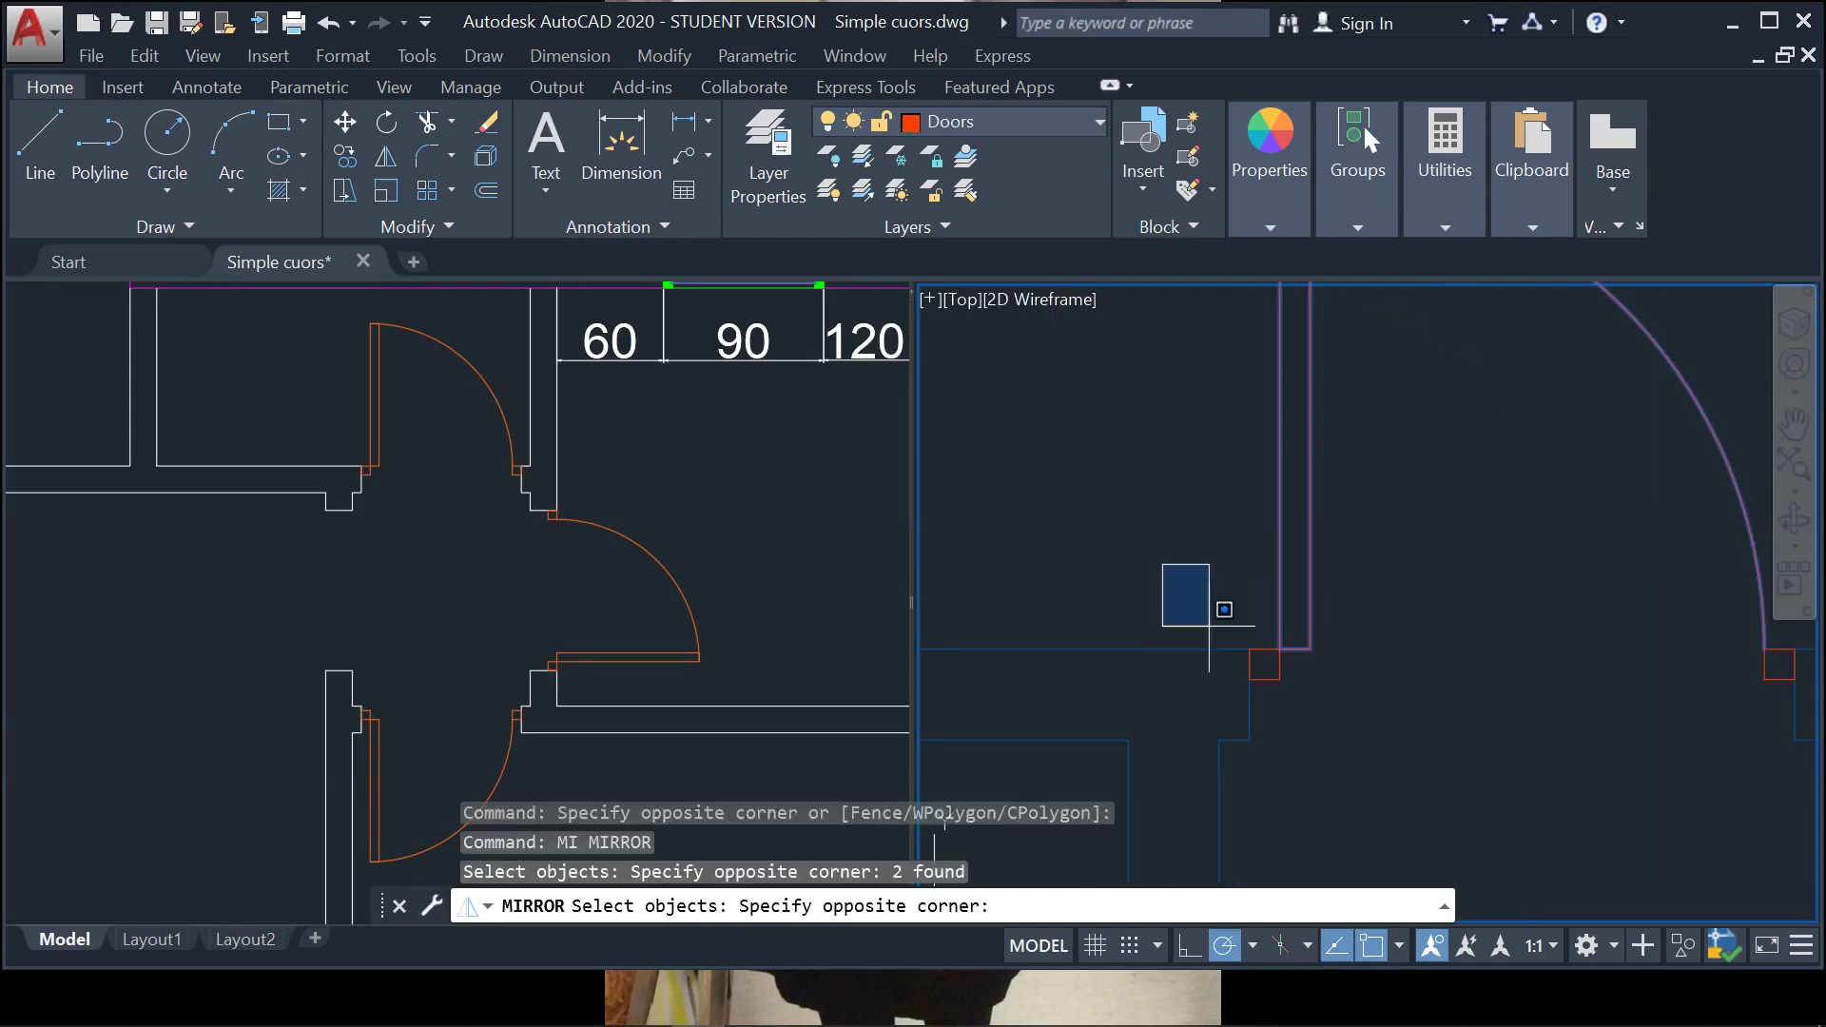
left_click(1382, 745)
scroll(1335, 656, "down", 2)
scroll(1334, 648, "down", 2)
left_click(1337, 615)
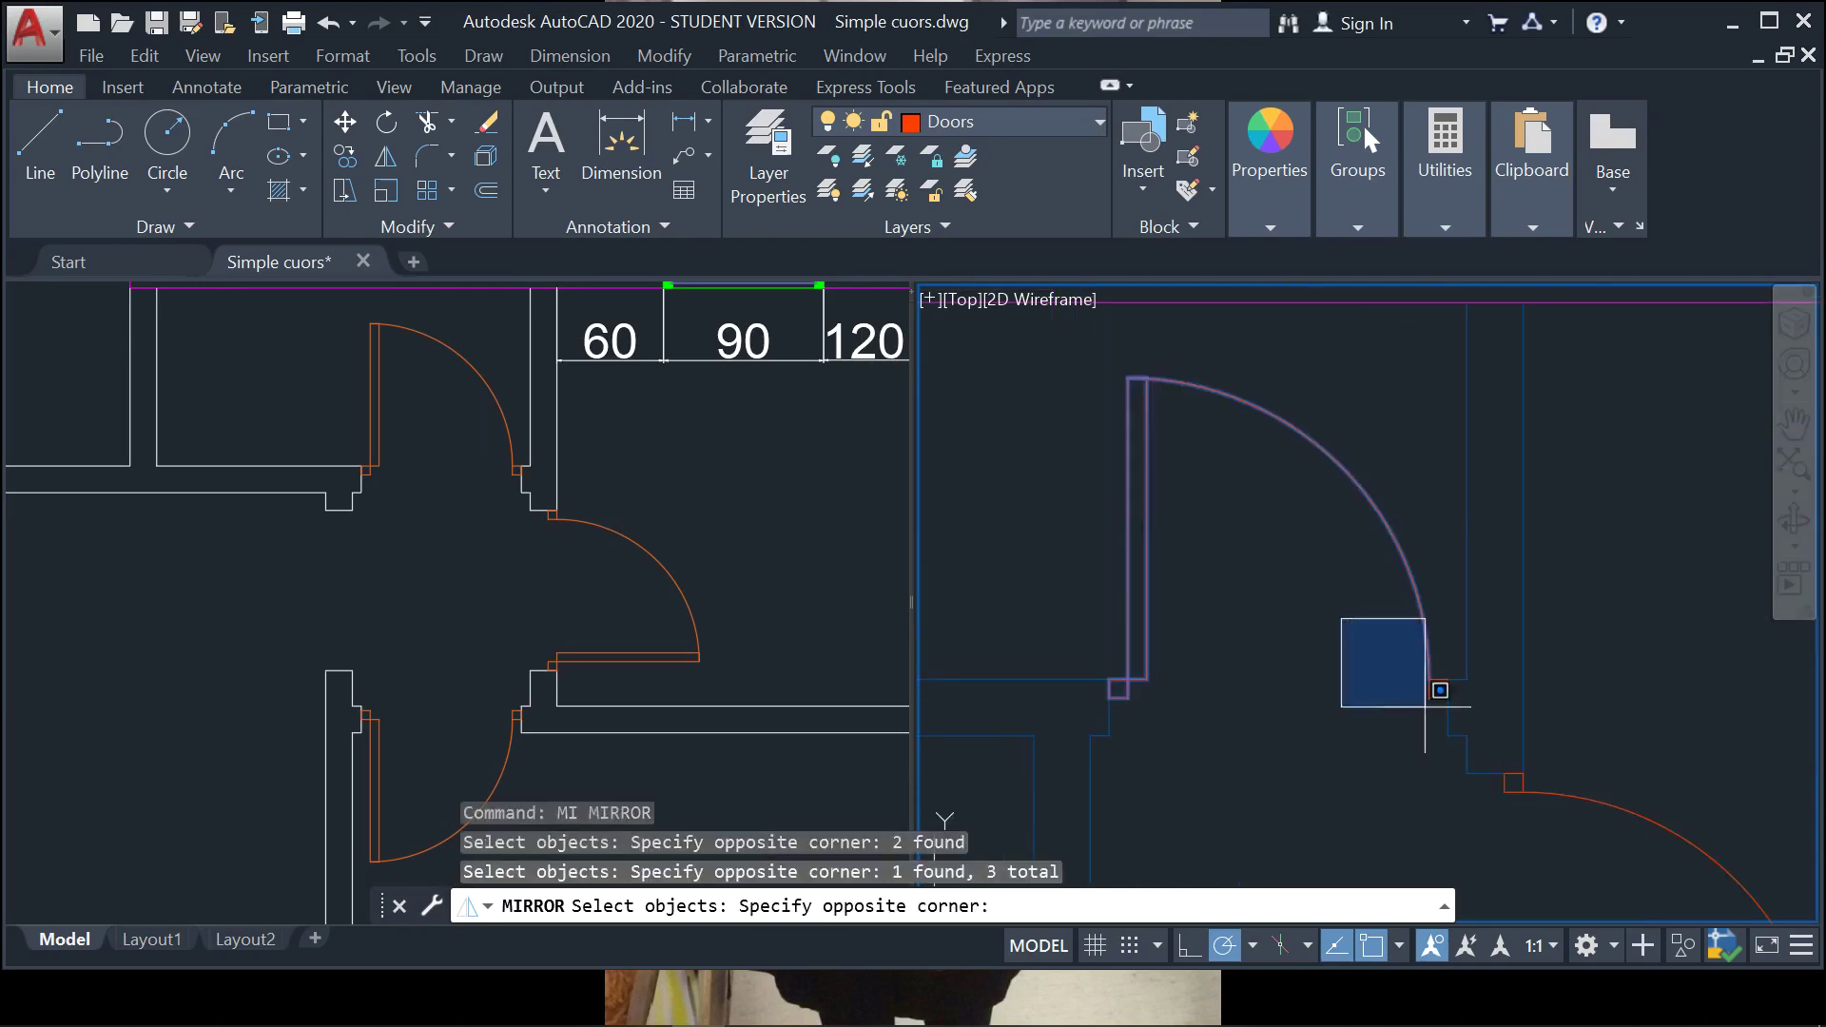
left_click(1485, 752)
scroll(1279, 632, "down", 3)
scroll(1272, 622, "up", 2)
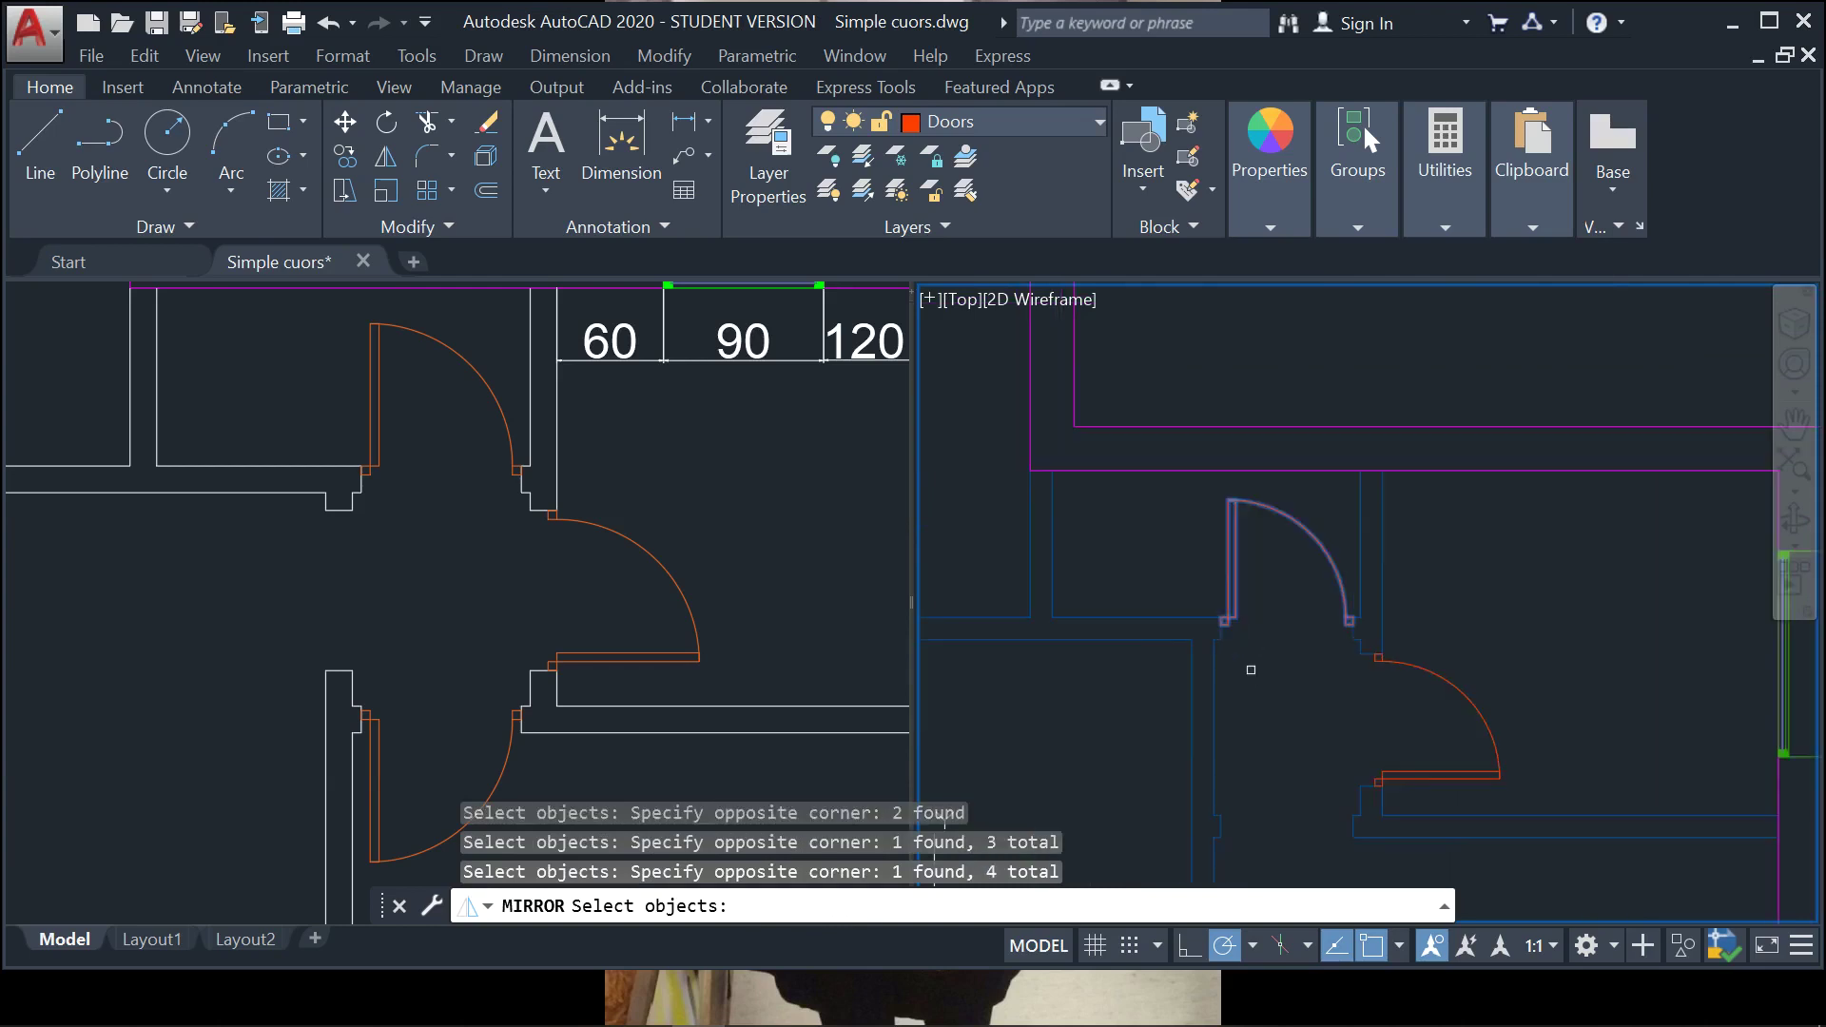
scroll(1273, 622, "up", 1)
key("Return")
scroll(1256, 648, "down", 3)
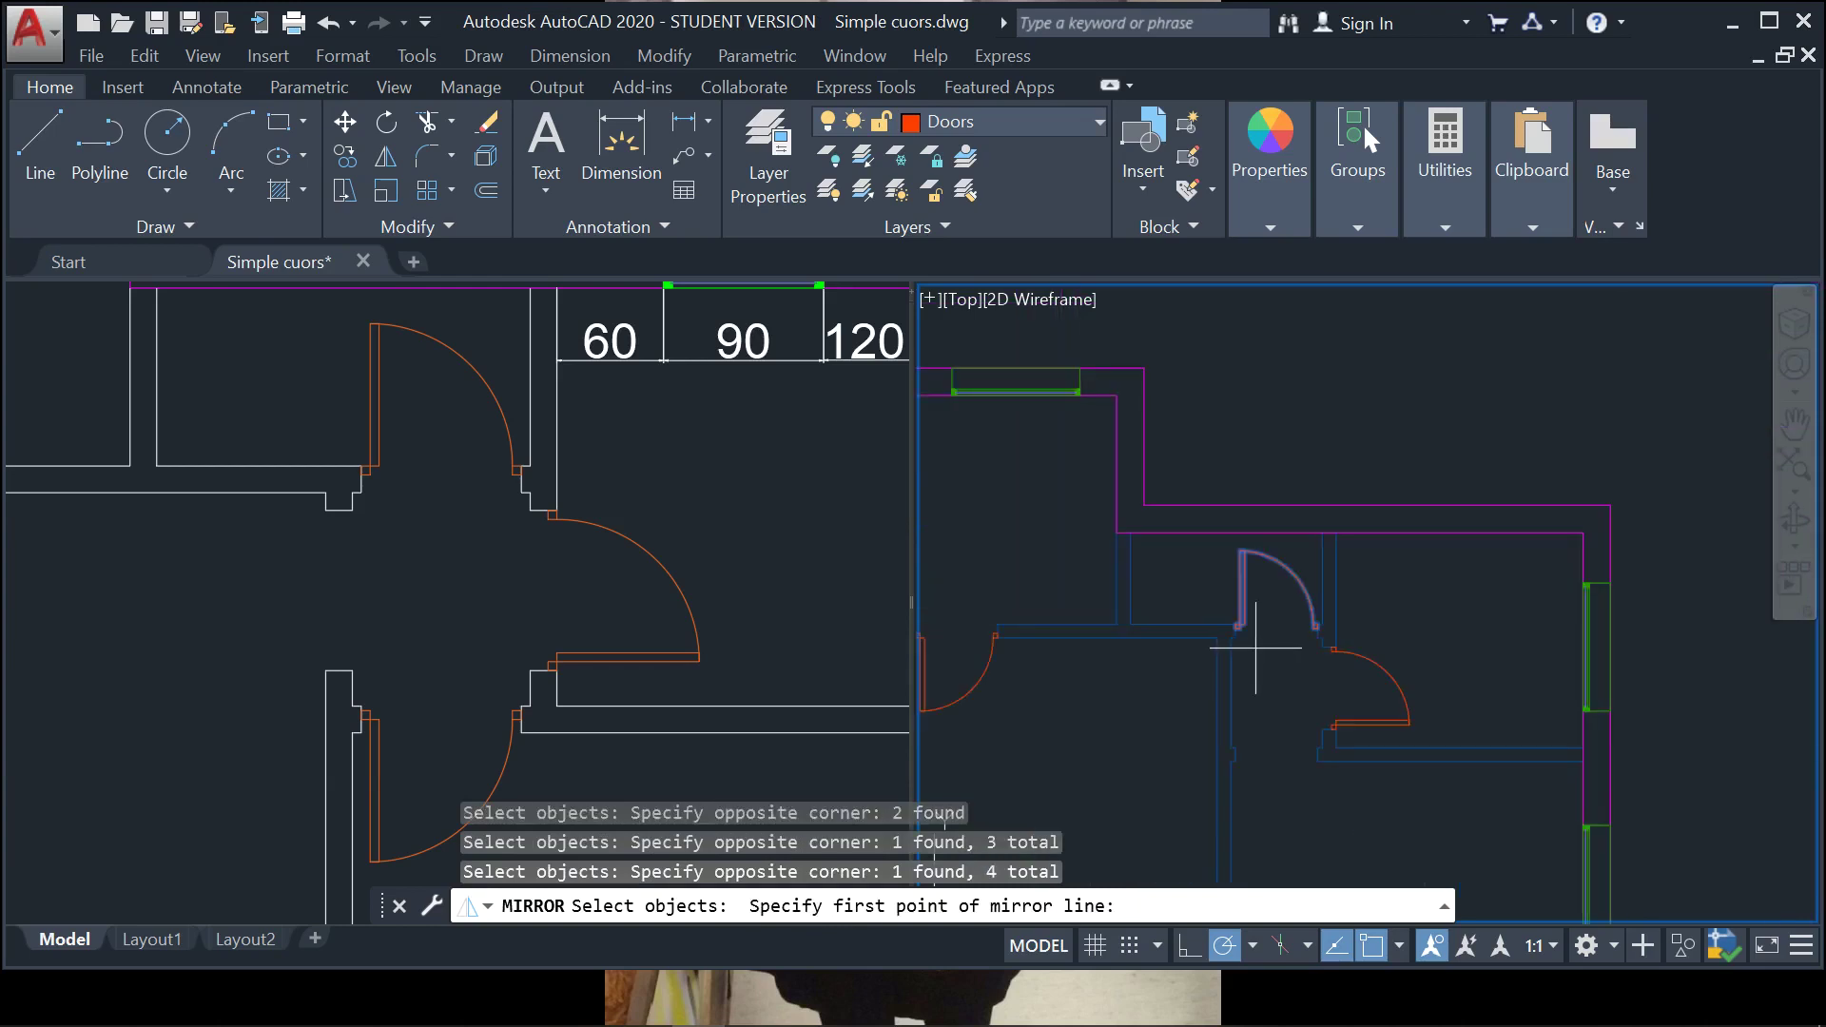
scroll(1256, 648, "up", 2)
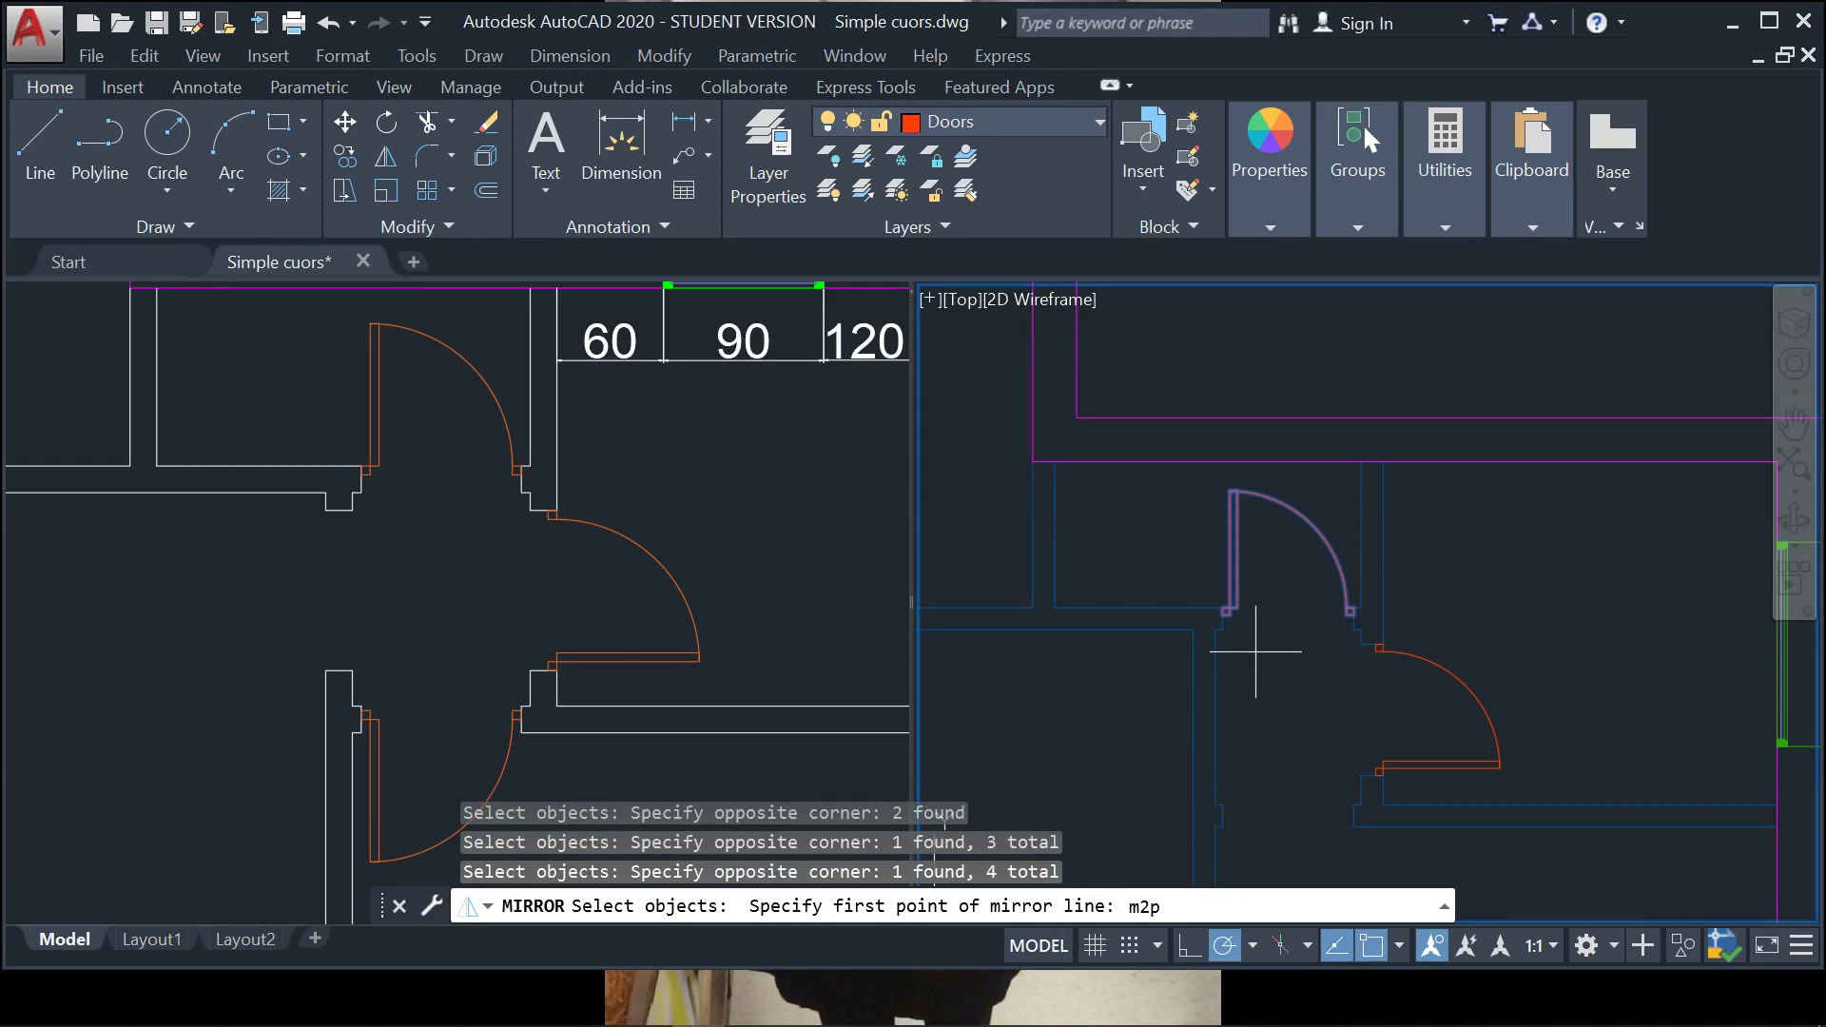
Start the mirror line at the midpoint between the opening's two jamb ends.
scroll(1255, 652, "up", 4)
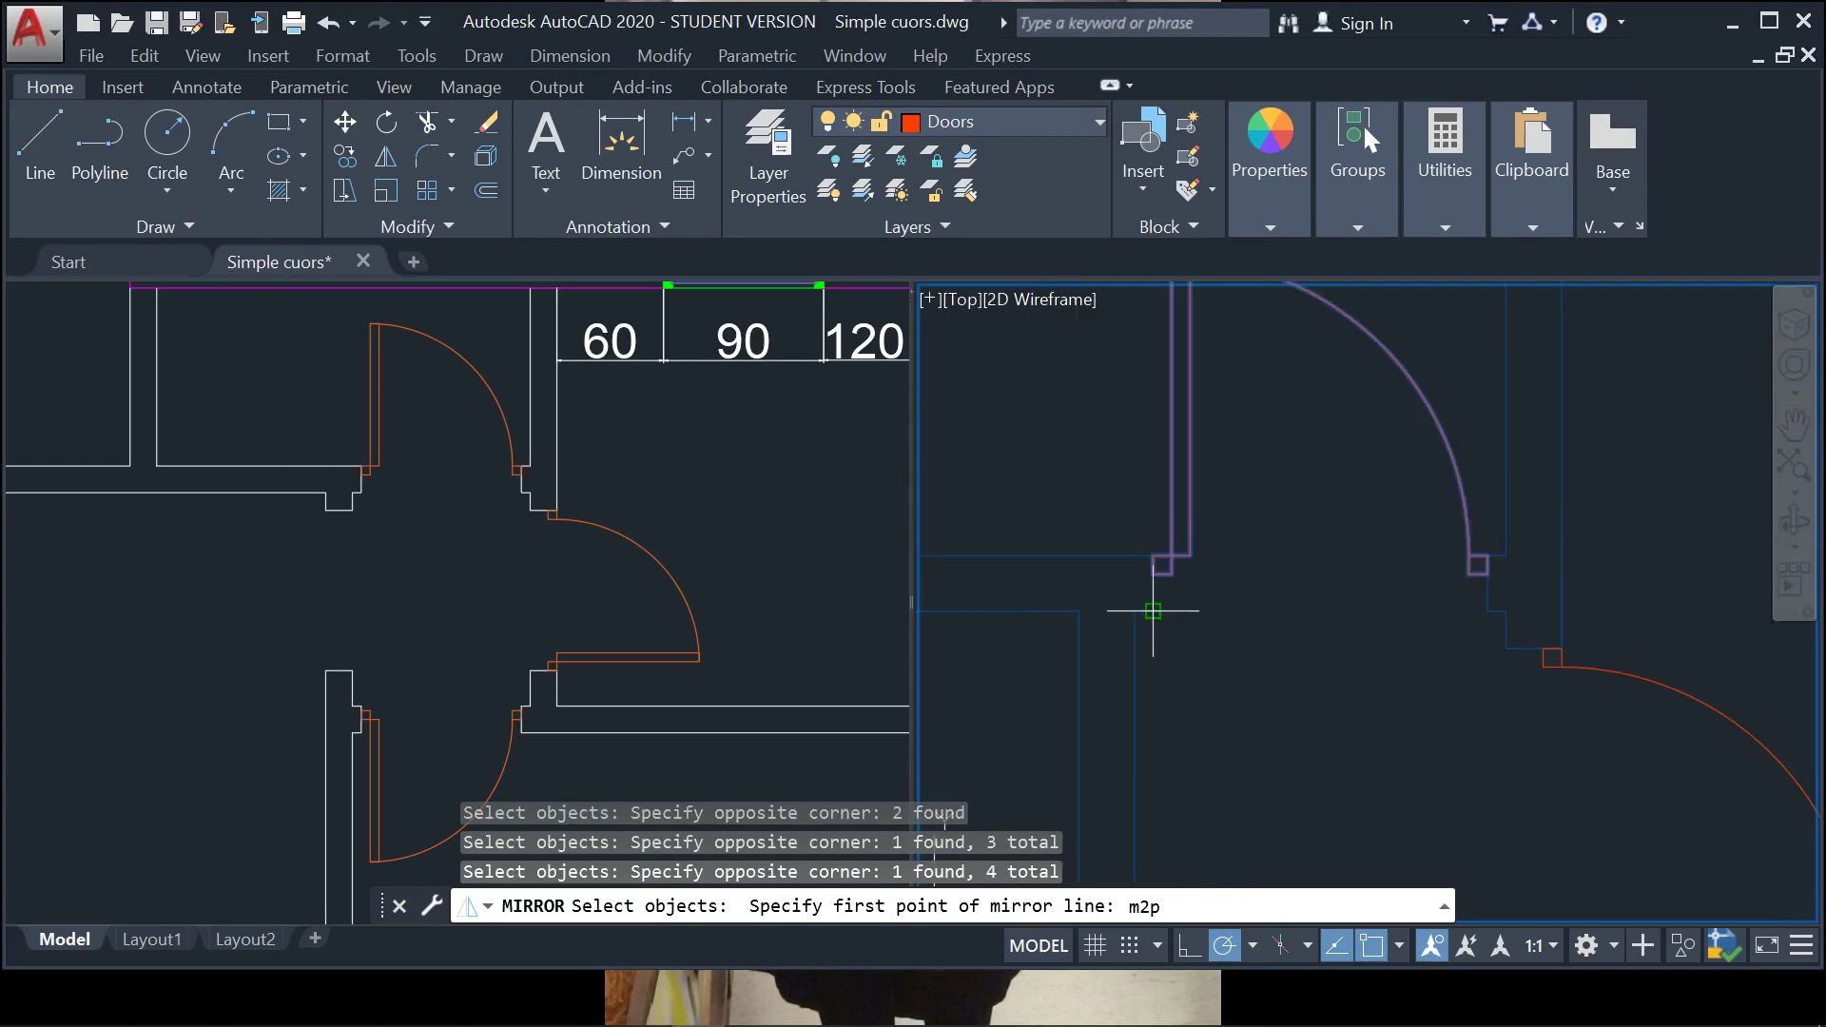
scroll(1161, 614, "down", 3)
scroll(1184, 767, "up", 5)
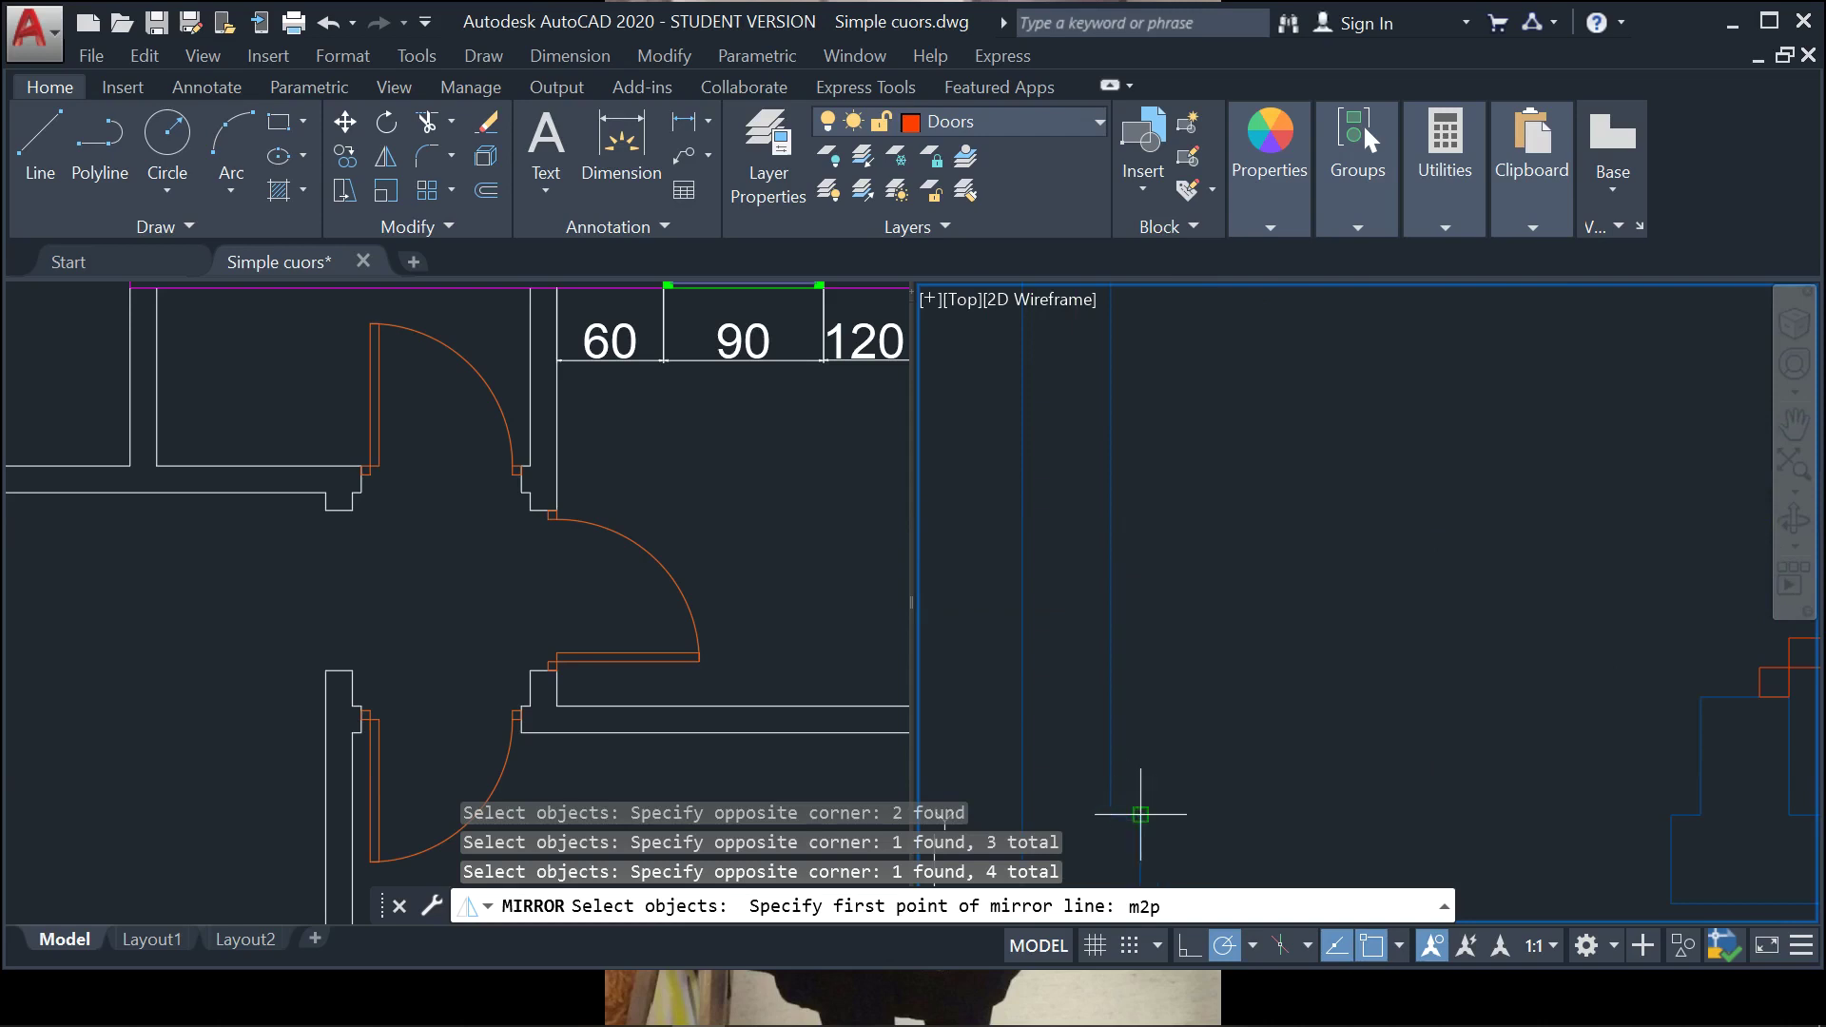
scroll(1141, 815, "down", 4)
scroll(1265, 652, "up", 4)
key("Return")
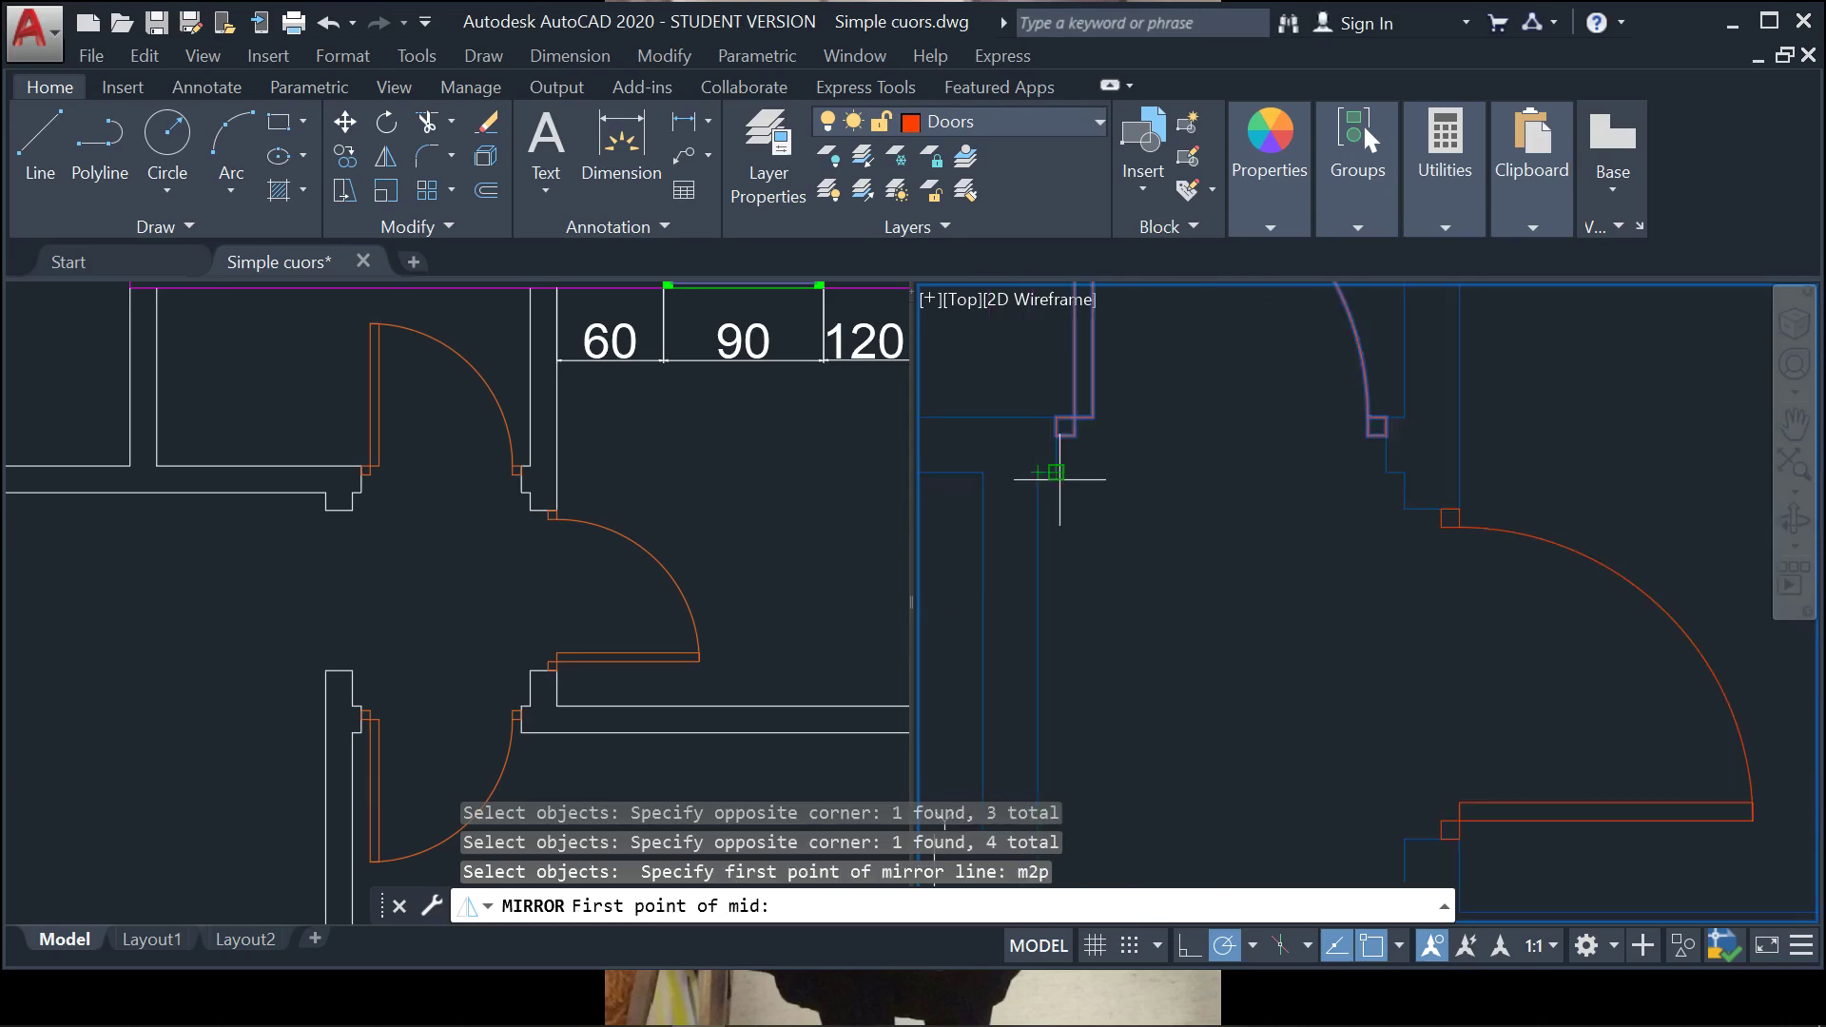
left_click(1059, 476)
scroll(1092, 534, "down", 5)
scroll(1088, 573, "up", 3)
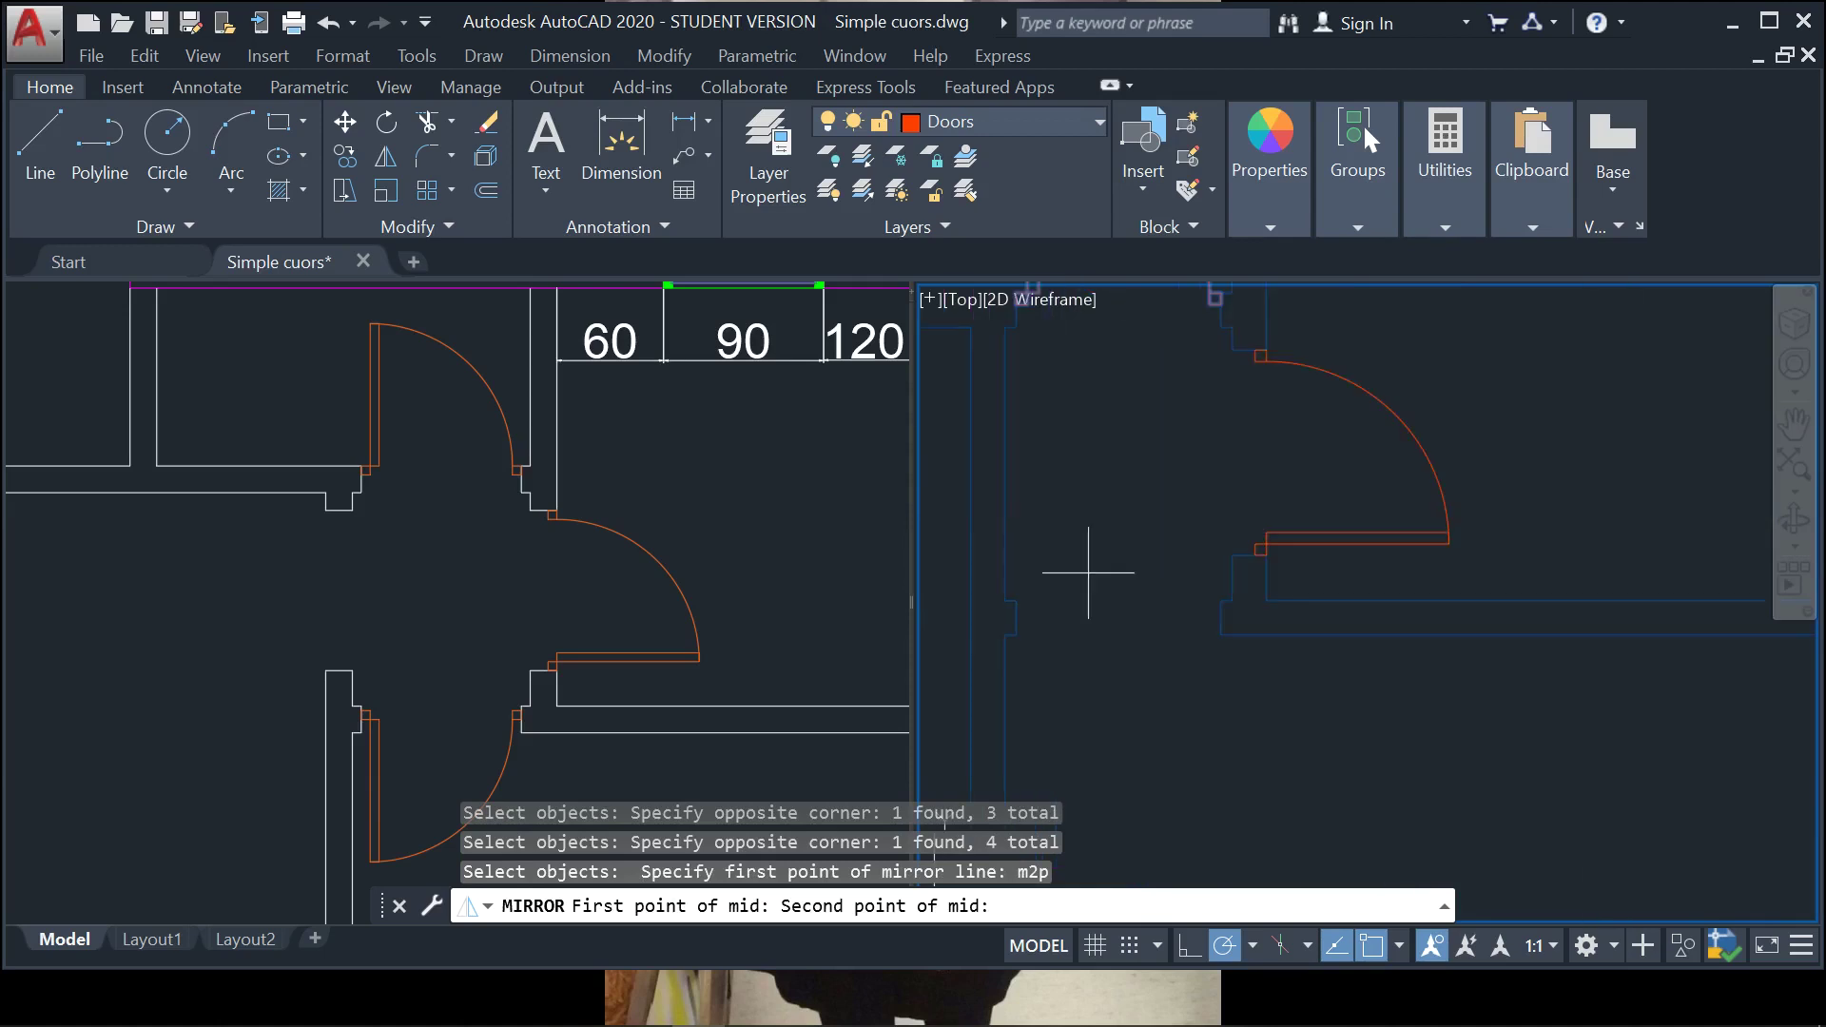
left_click(1016, 601)
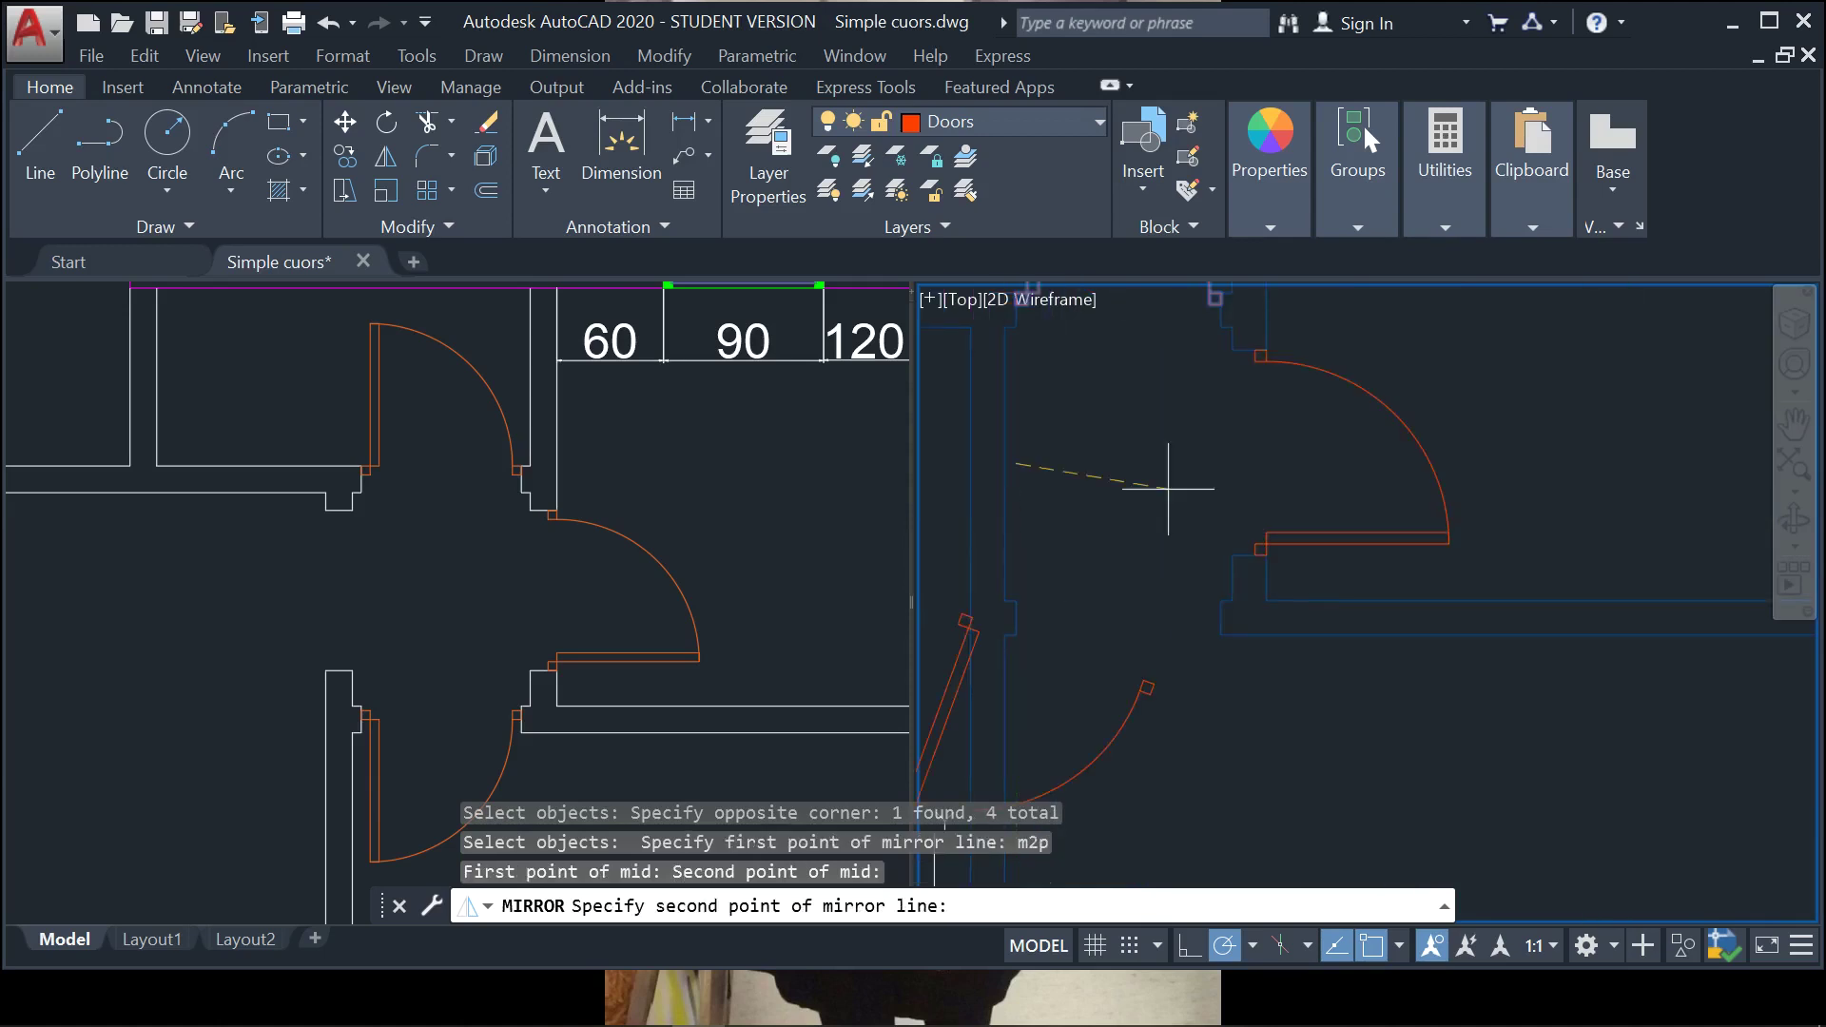
scroll(1190, 461, "down", 2)
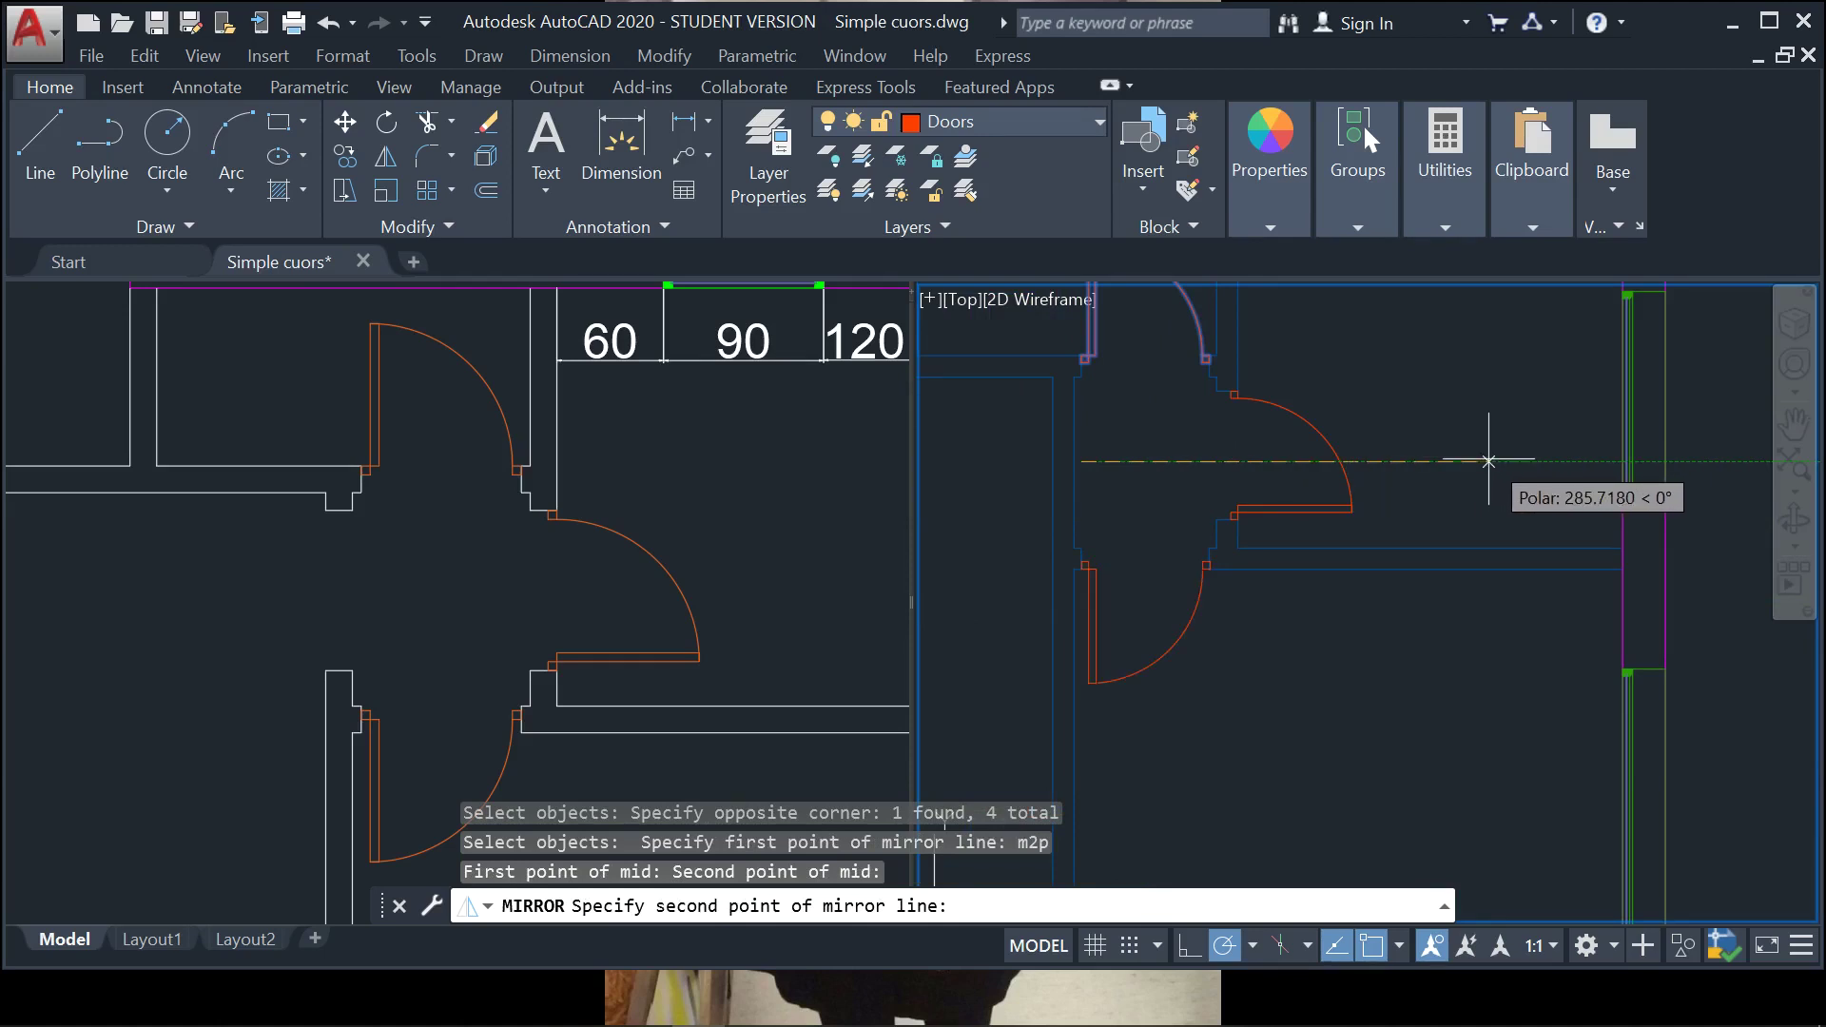
Mirror the door across a horizontal line, keeping the original.
left_click(1489, 461)
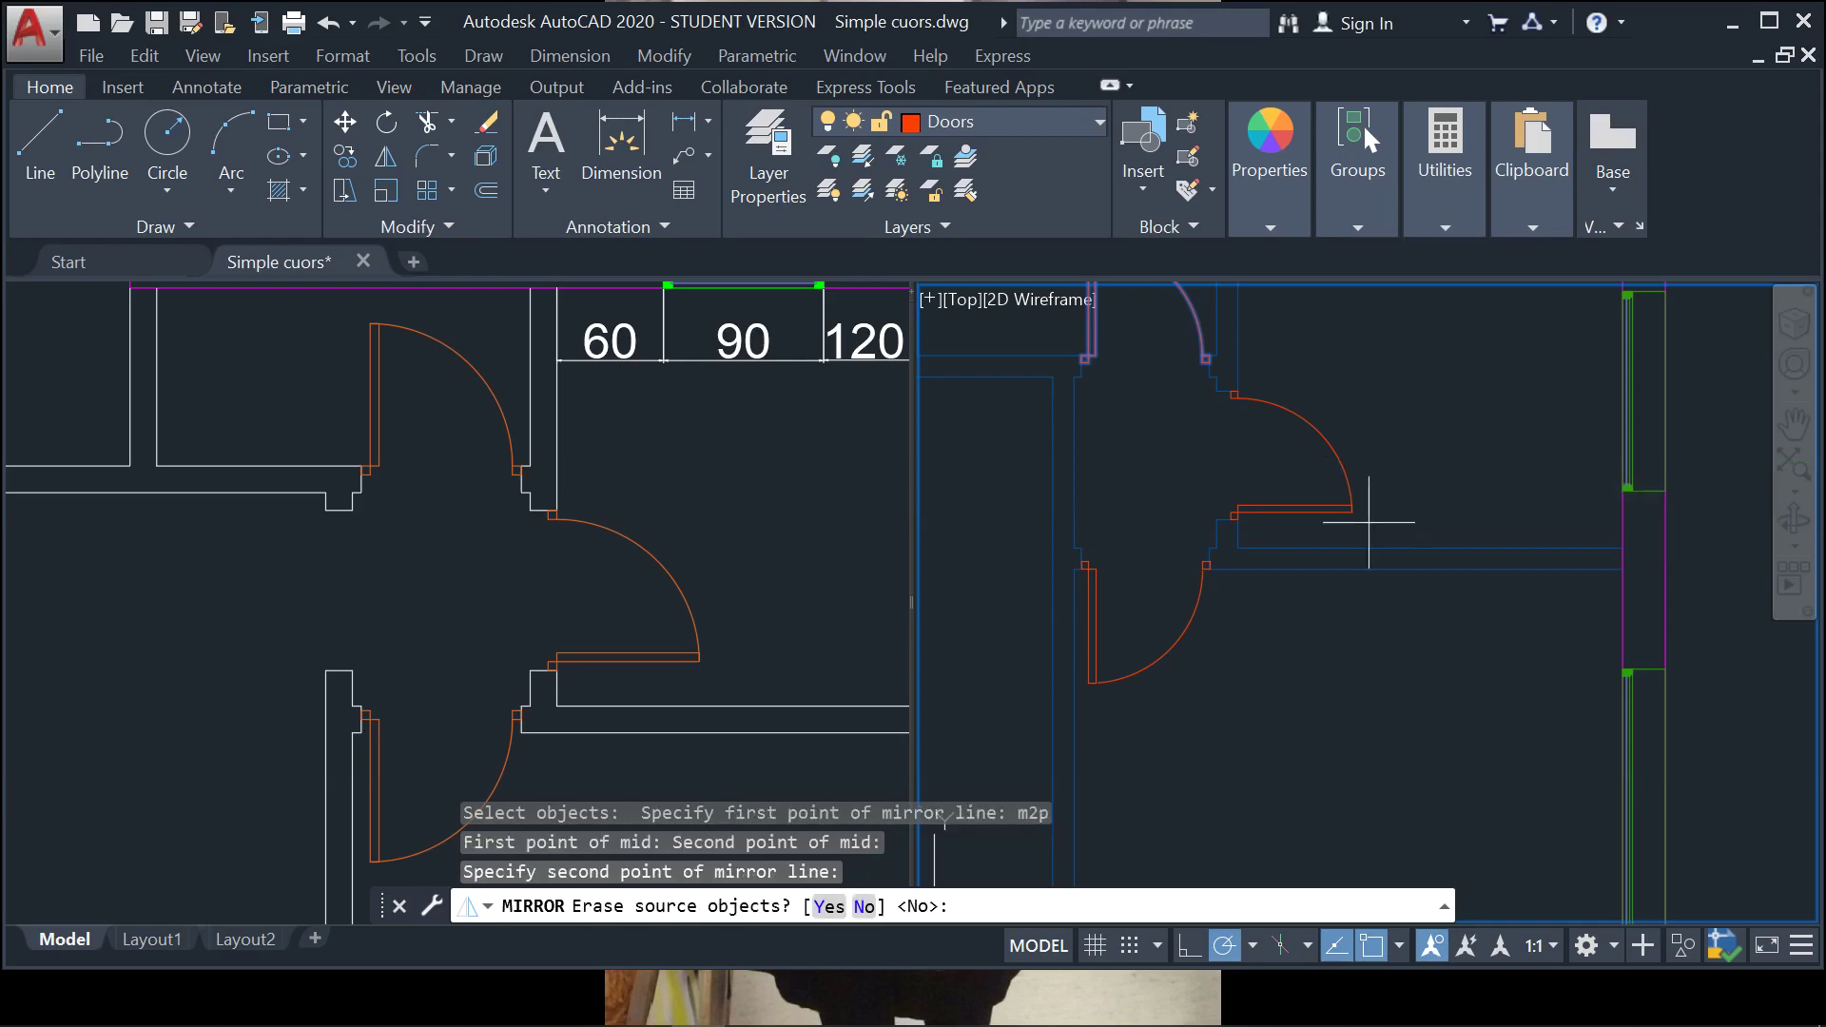
scroll(1105, 623, "up", 3)
scroll(1071, 466, "down", 1)
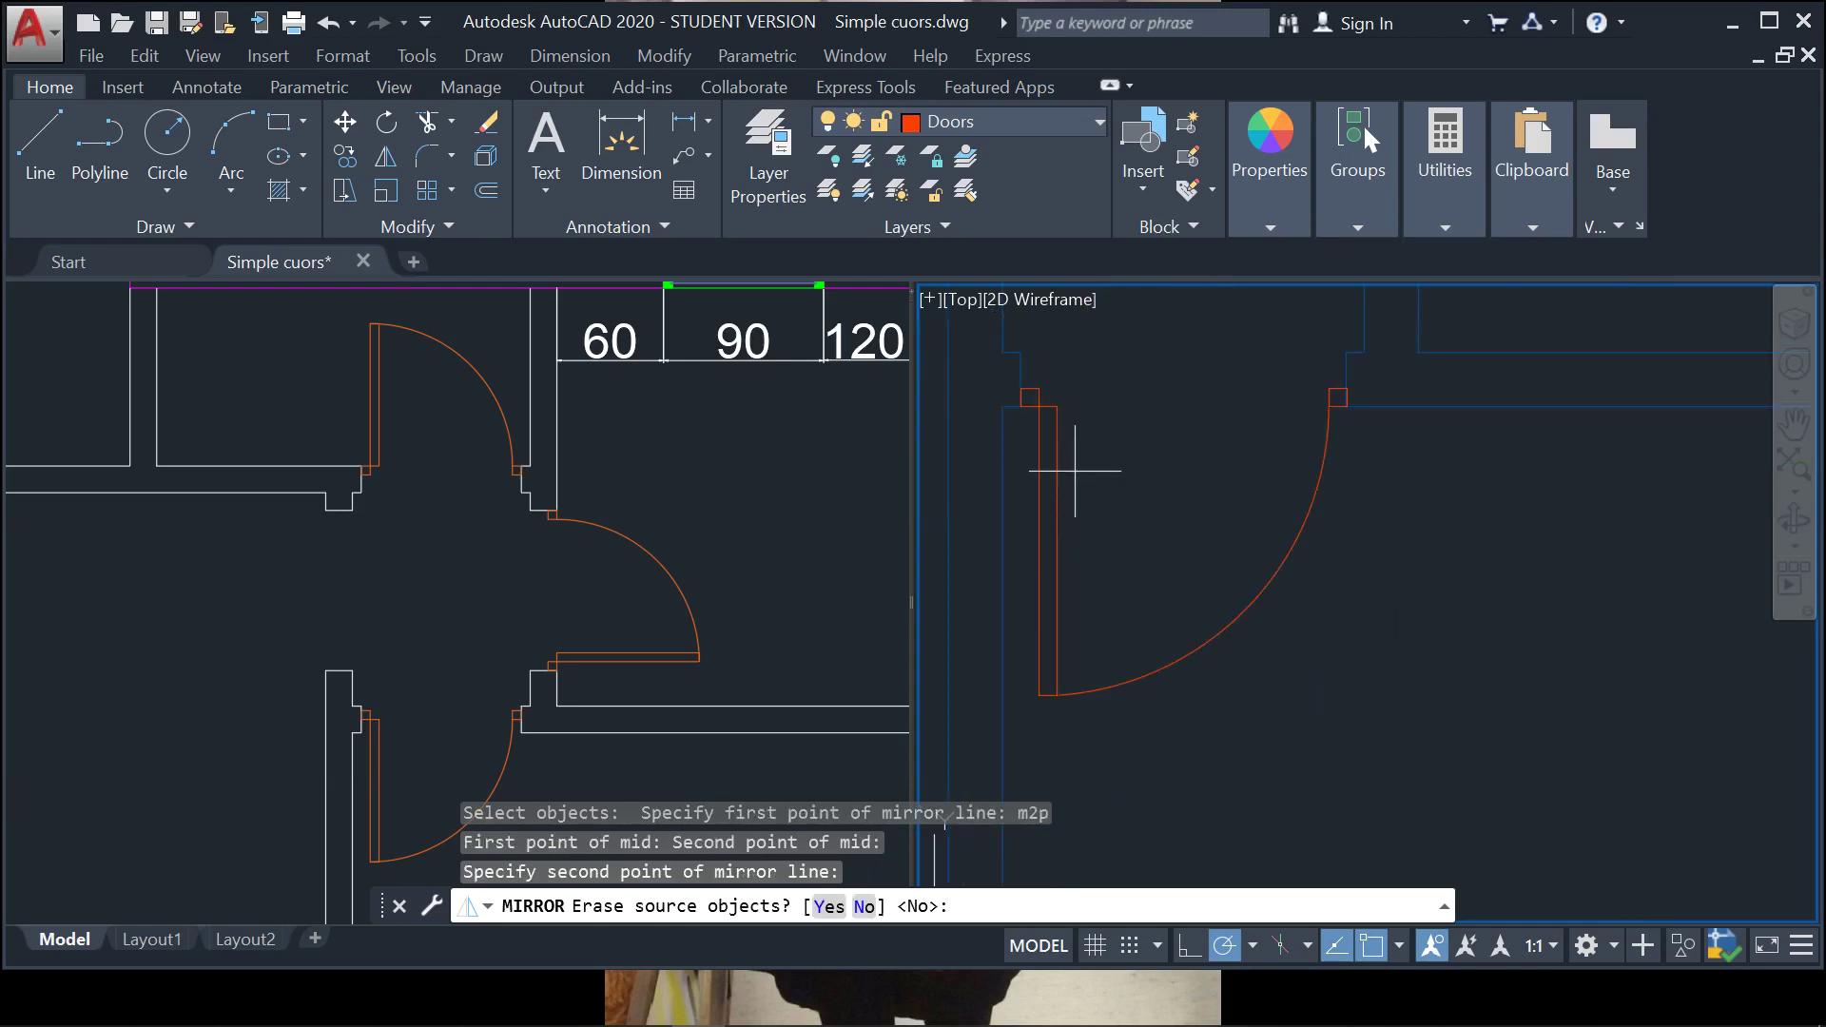
scroll(1084, 491, "down", 1)
middle_click_drag(1084, 491, 1061, 616)
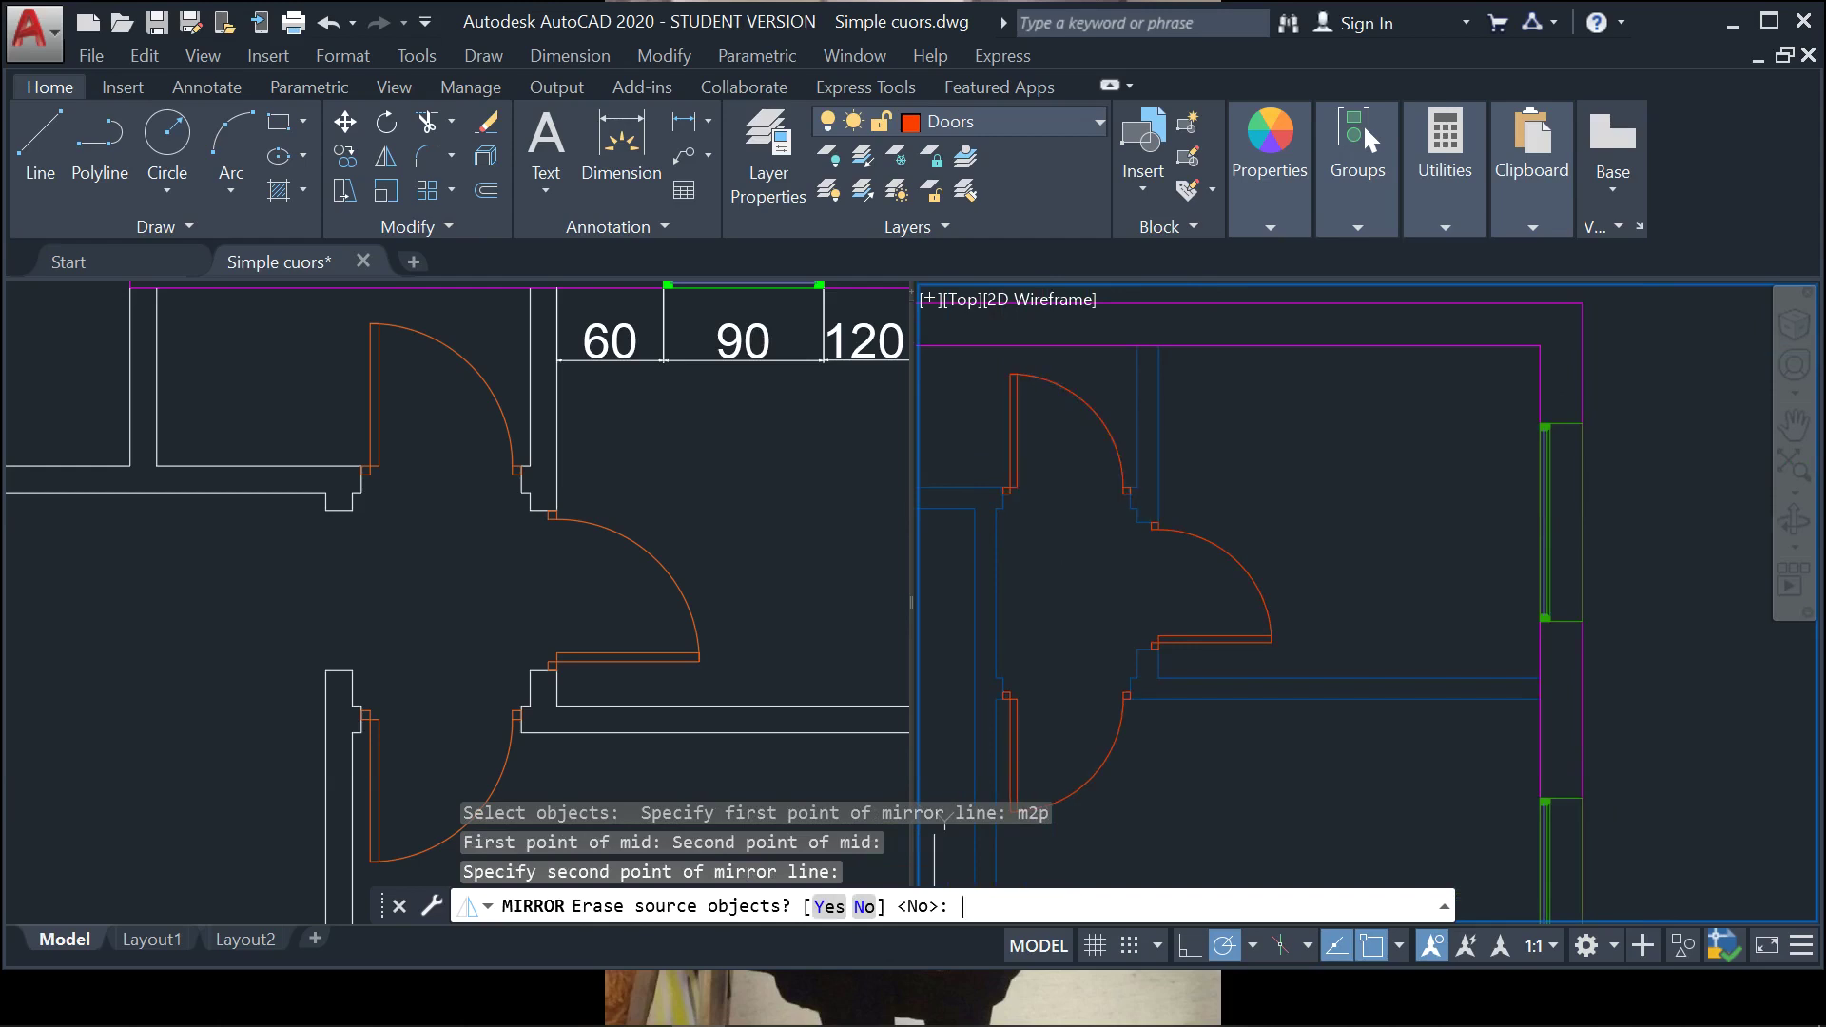
key("Return")
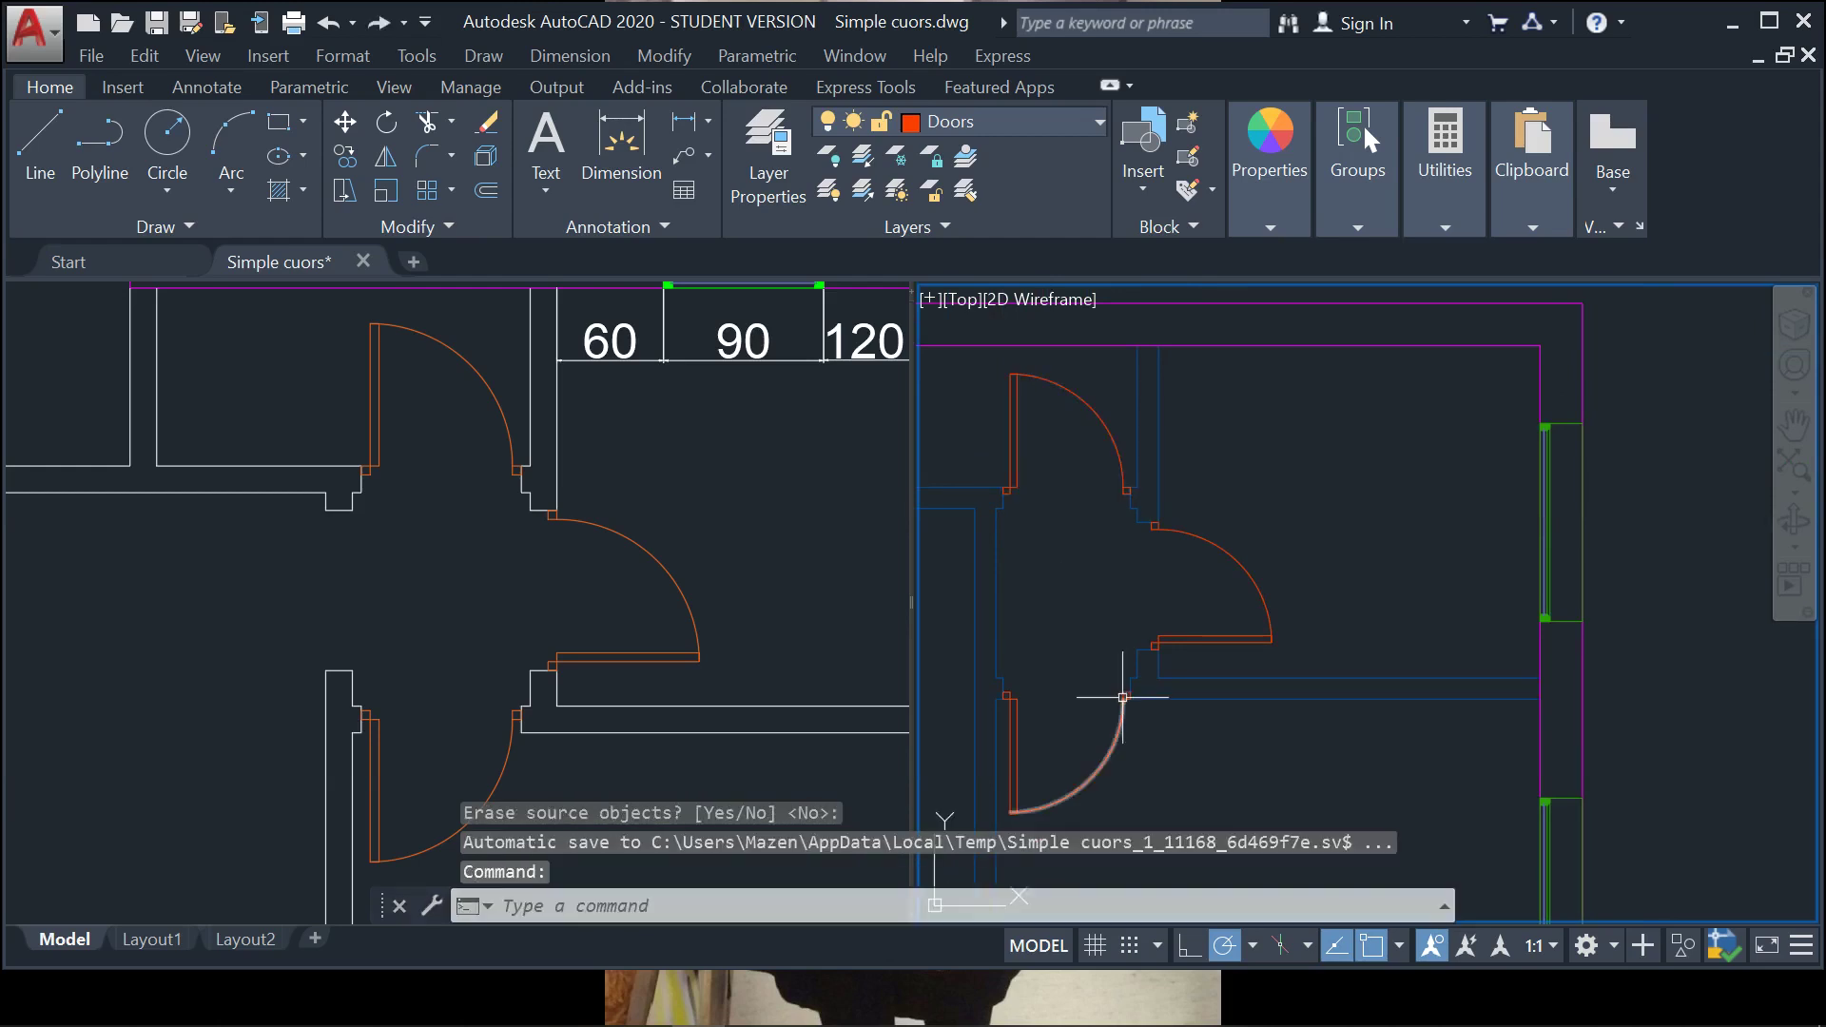
scroll(1122, 702, "down", 1)
scroll(1078, 669, "up", 1)
scroll(1052, 552, "up", 2)
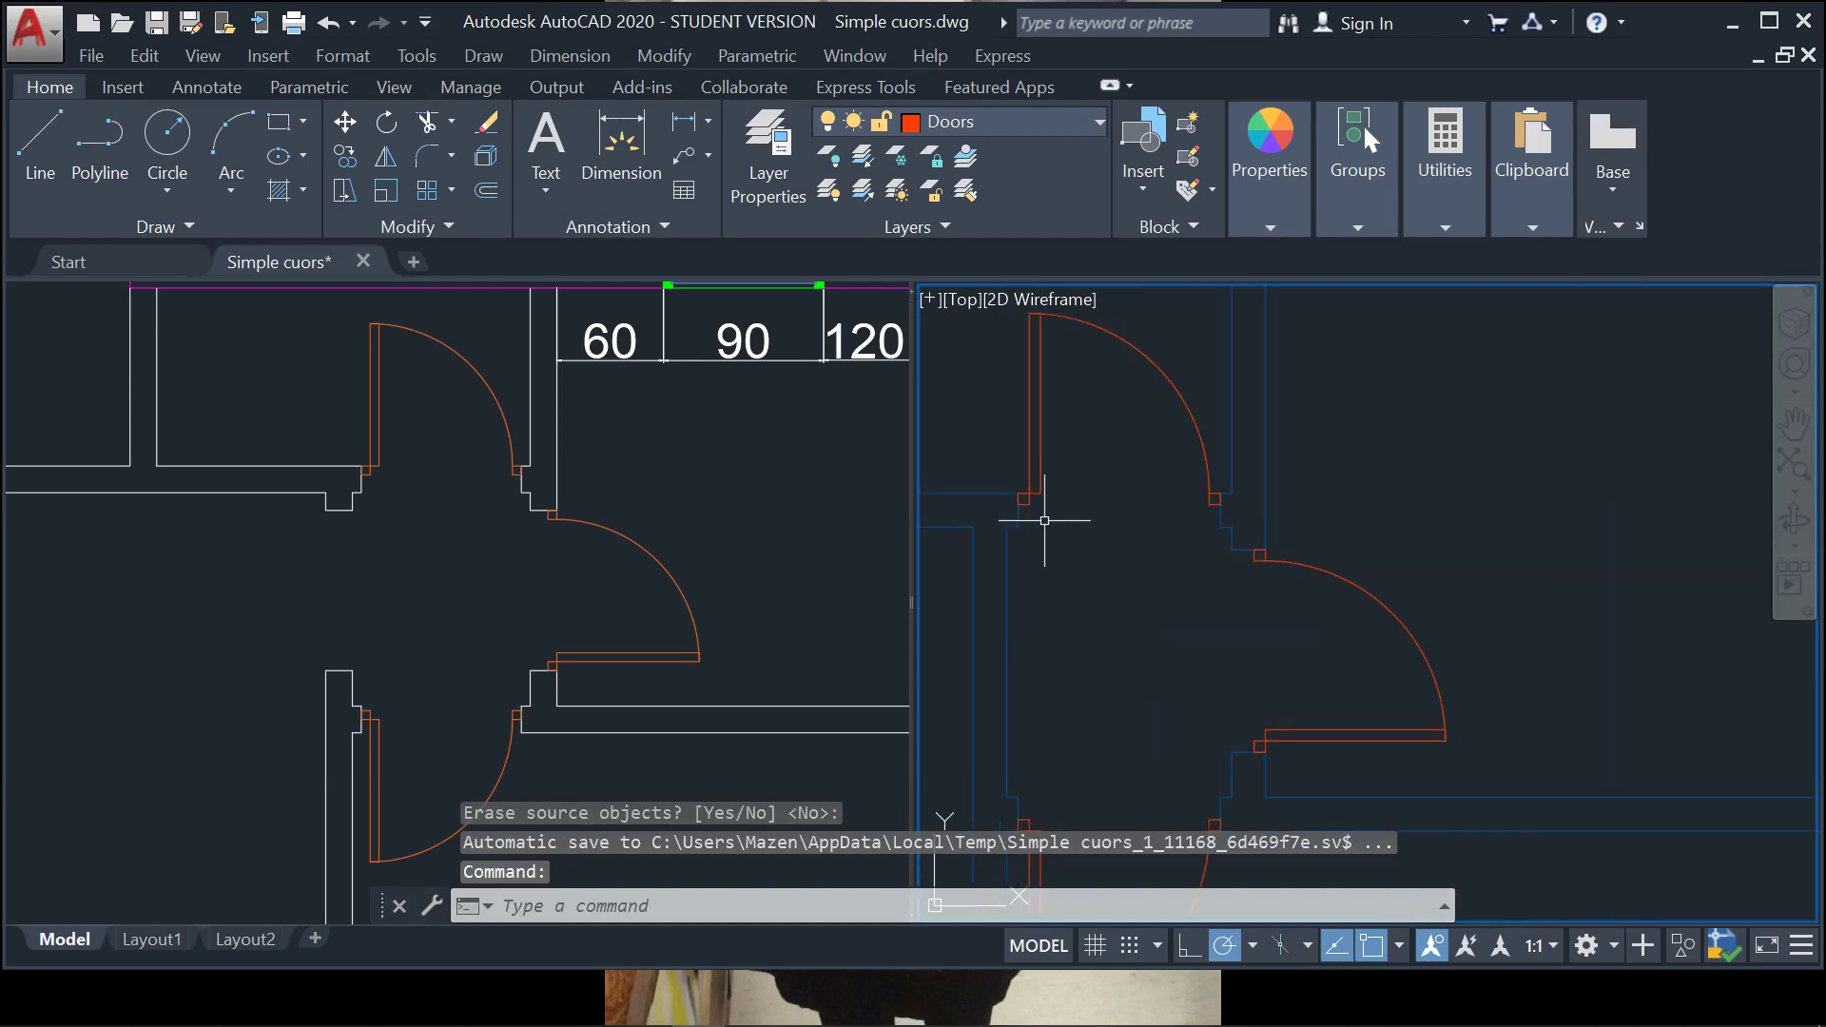
scroll(1035, 540, "up", 2)
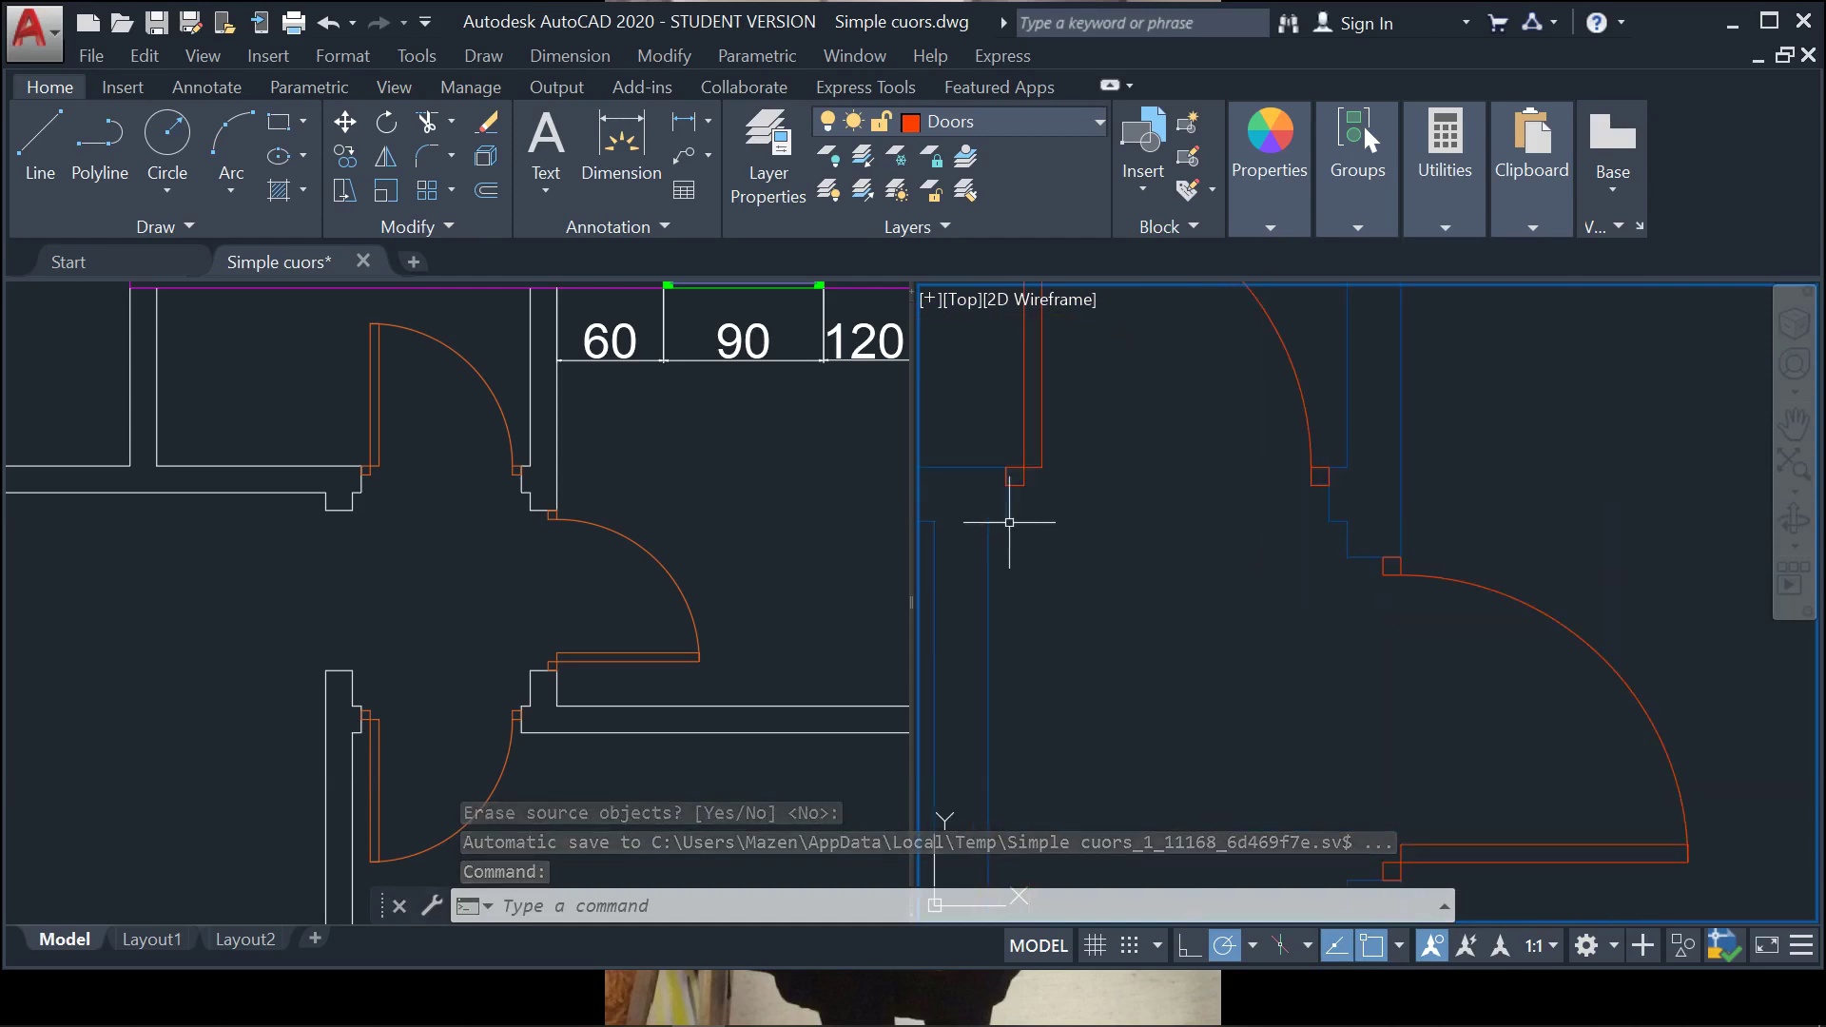
scroll(1001, 518, "down", 3)
scroll(991, 697, "up", 3)
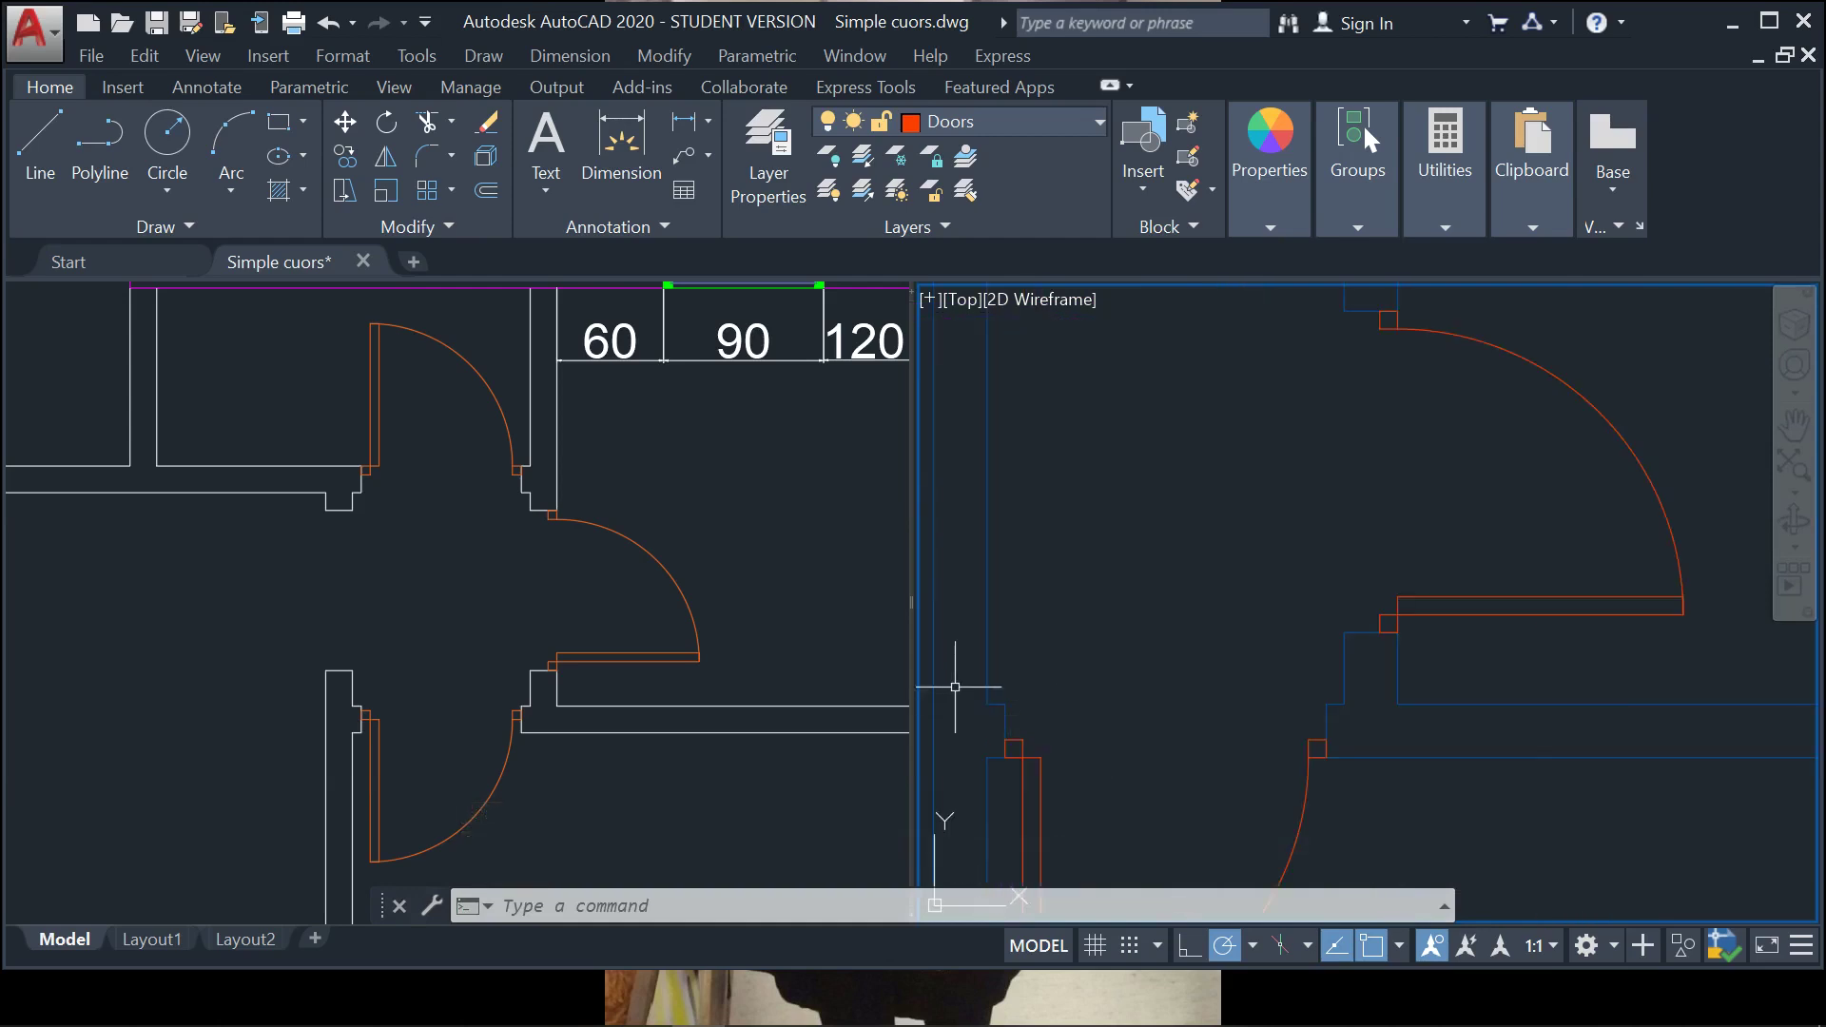
left_click(960, 677)
scroll(999, 482, "down", 3)
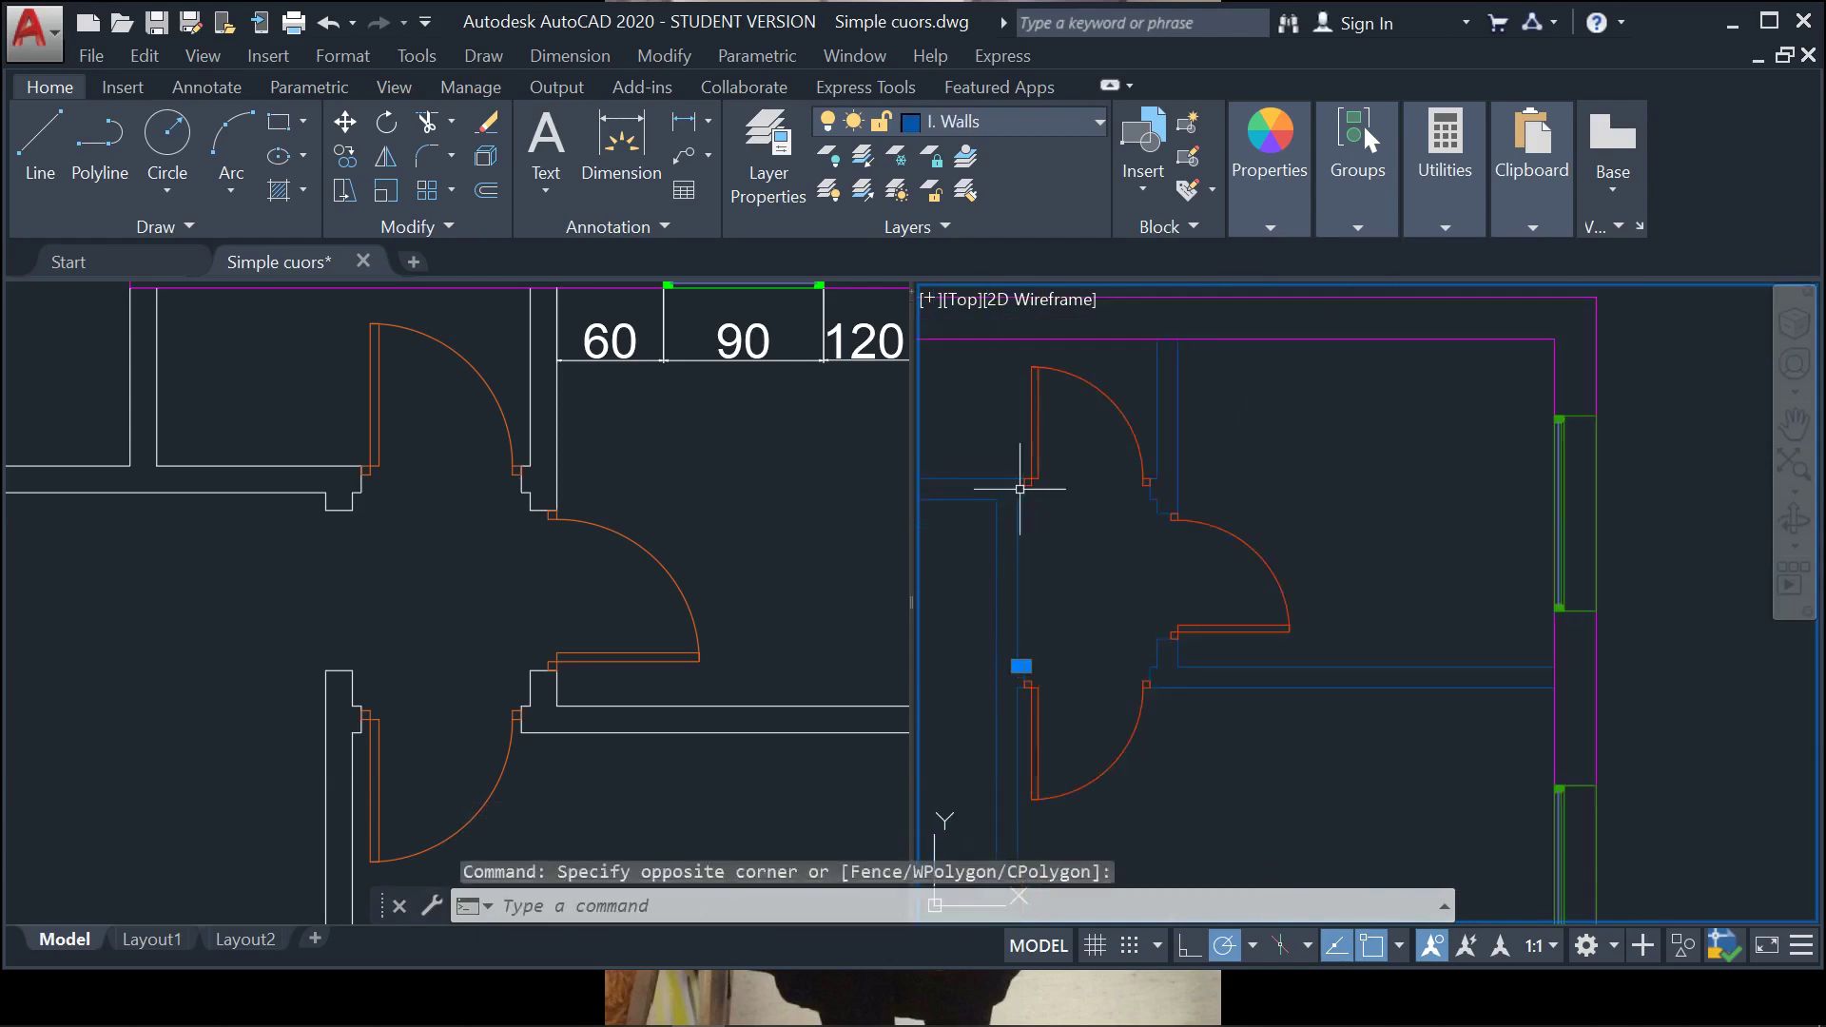
scroll(990, 489, "up", 4)
left_click(1134, 600)
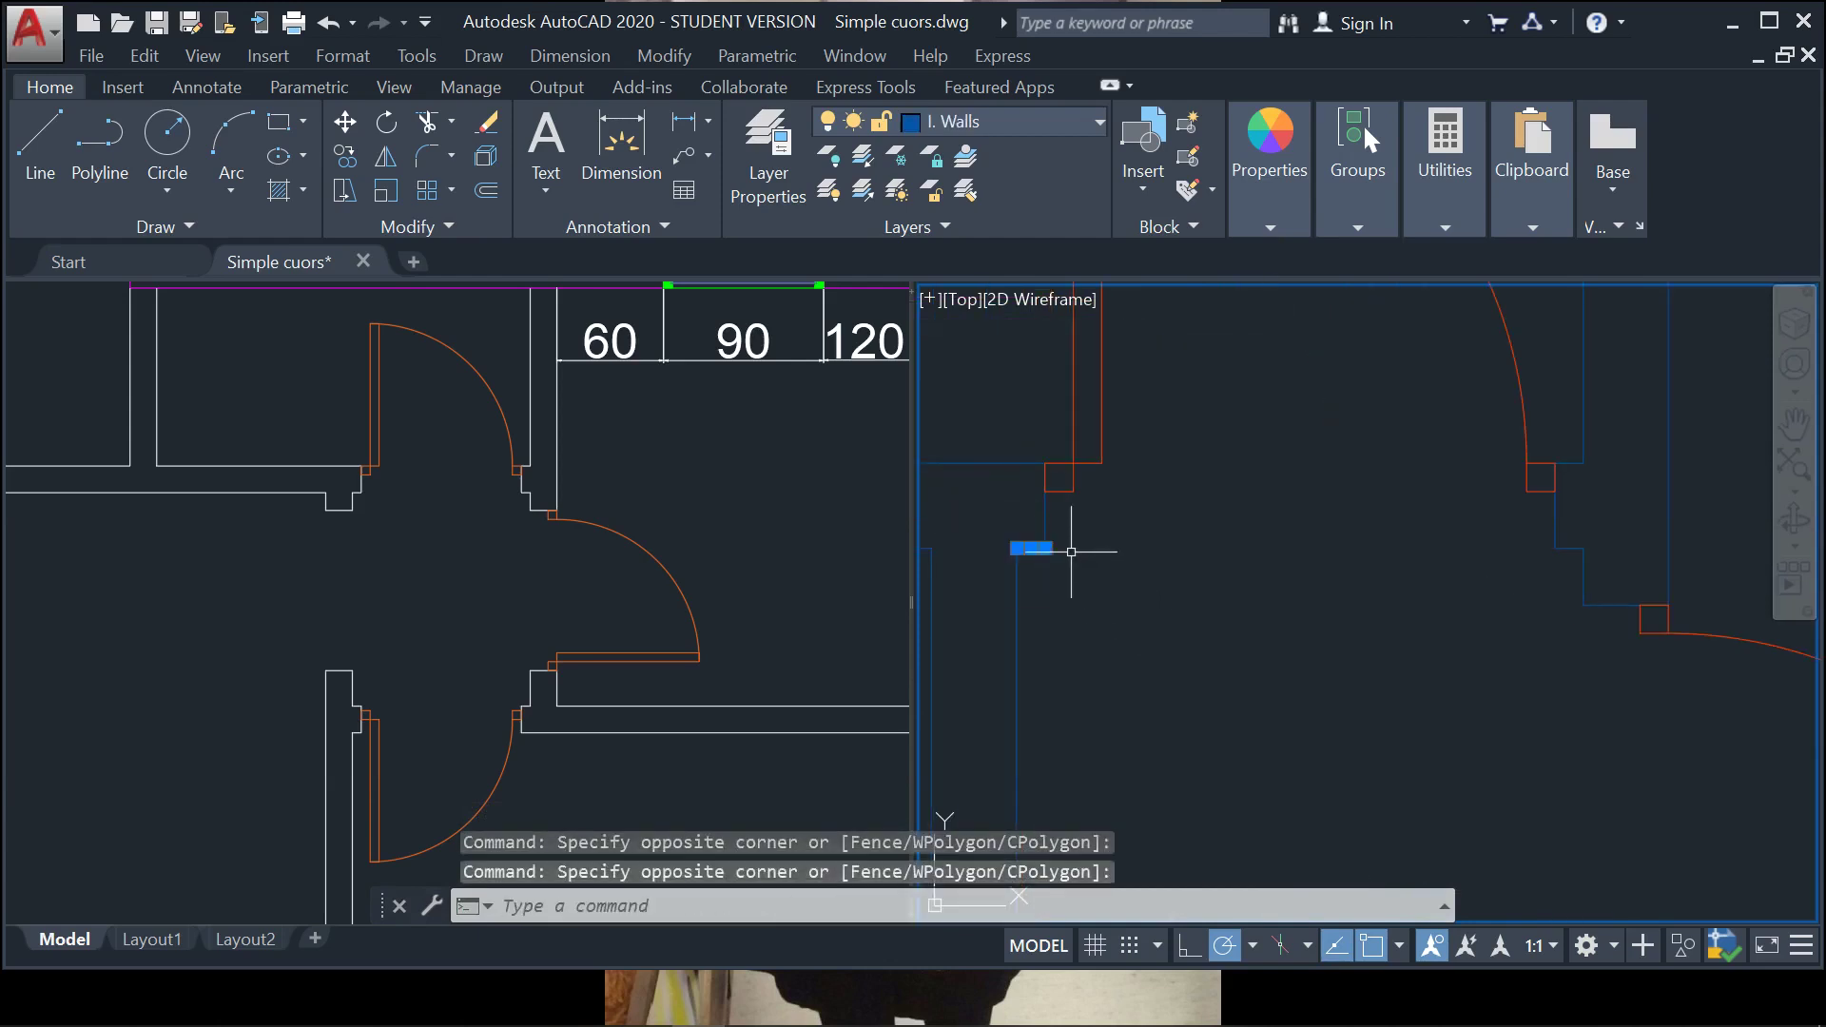
scroll(1075, 561, "down", 3)
scroll(1084, 647, "down", 1)
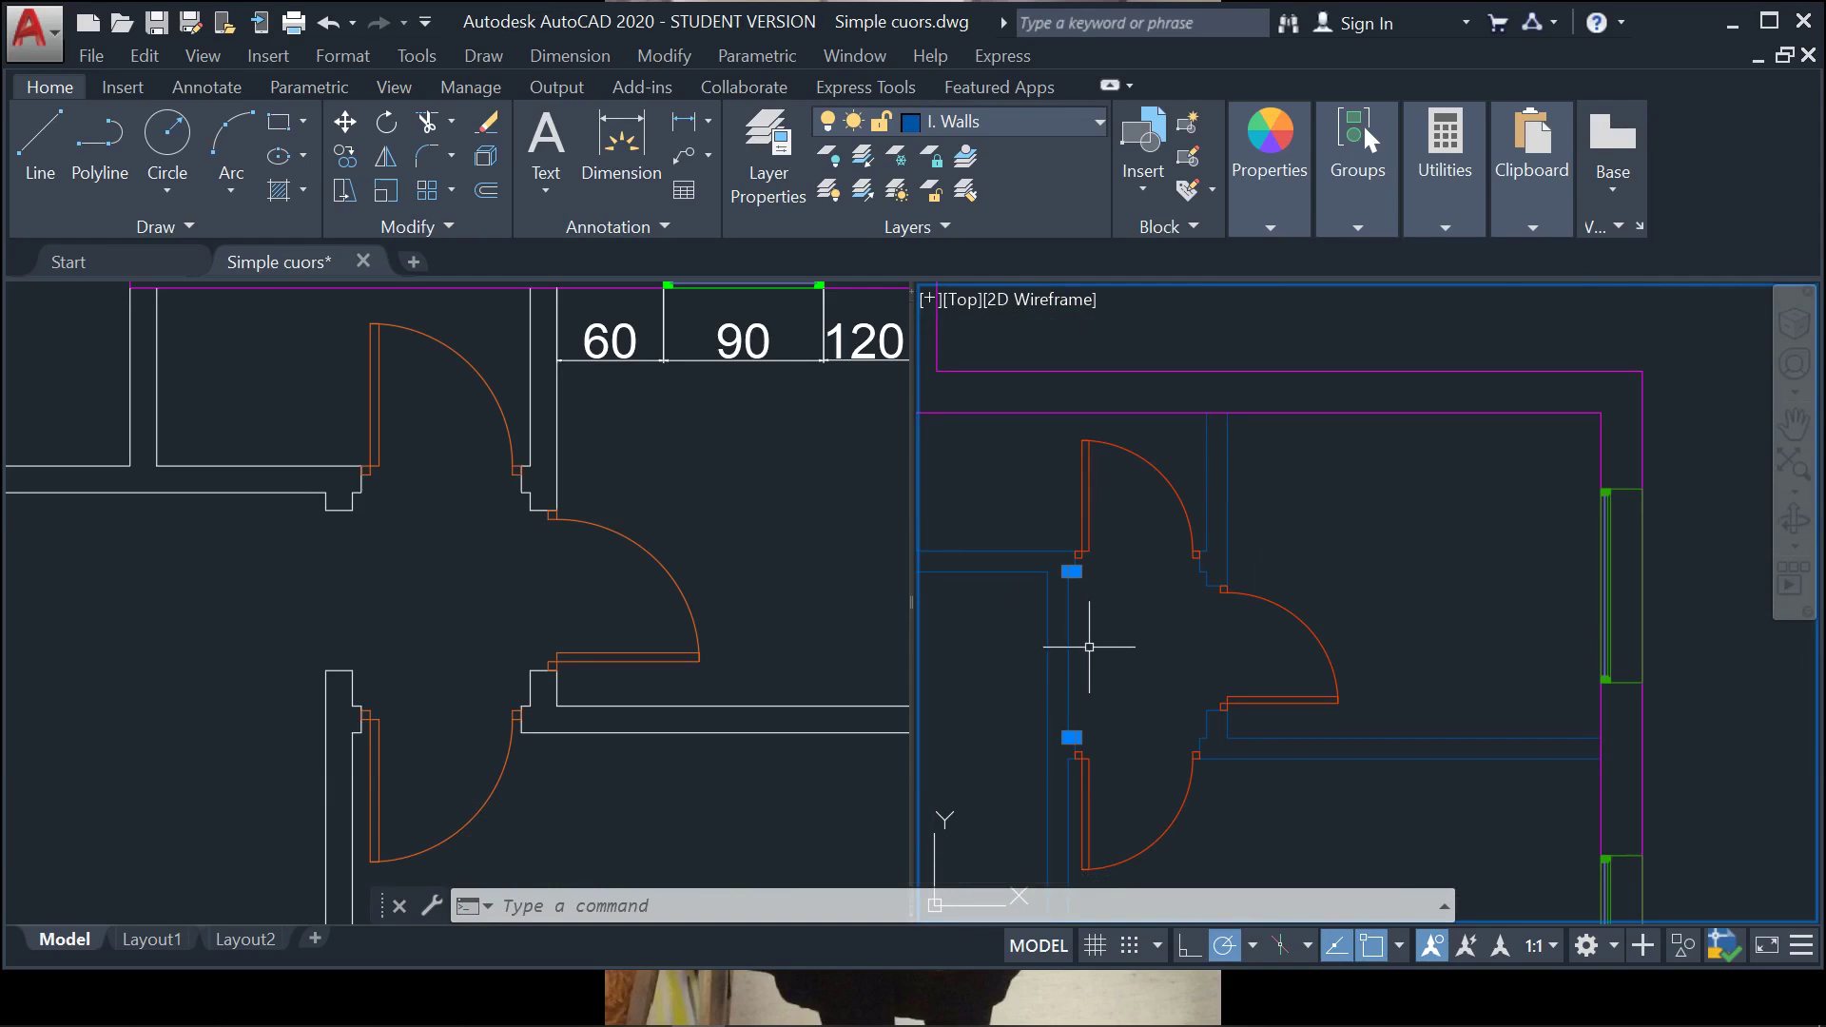
scroll(1088, 649, "up", 2)
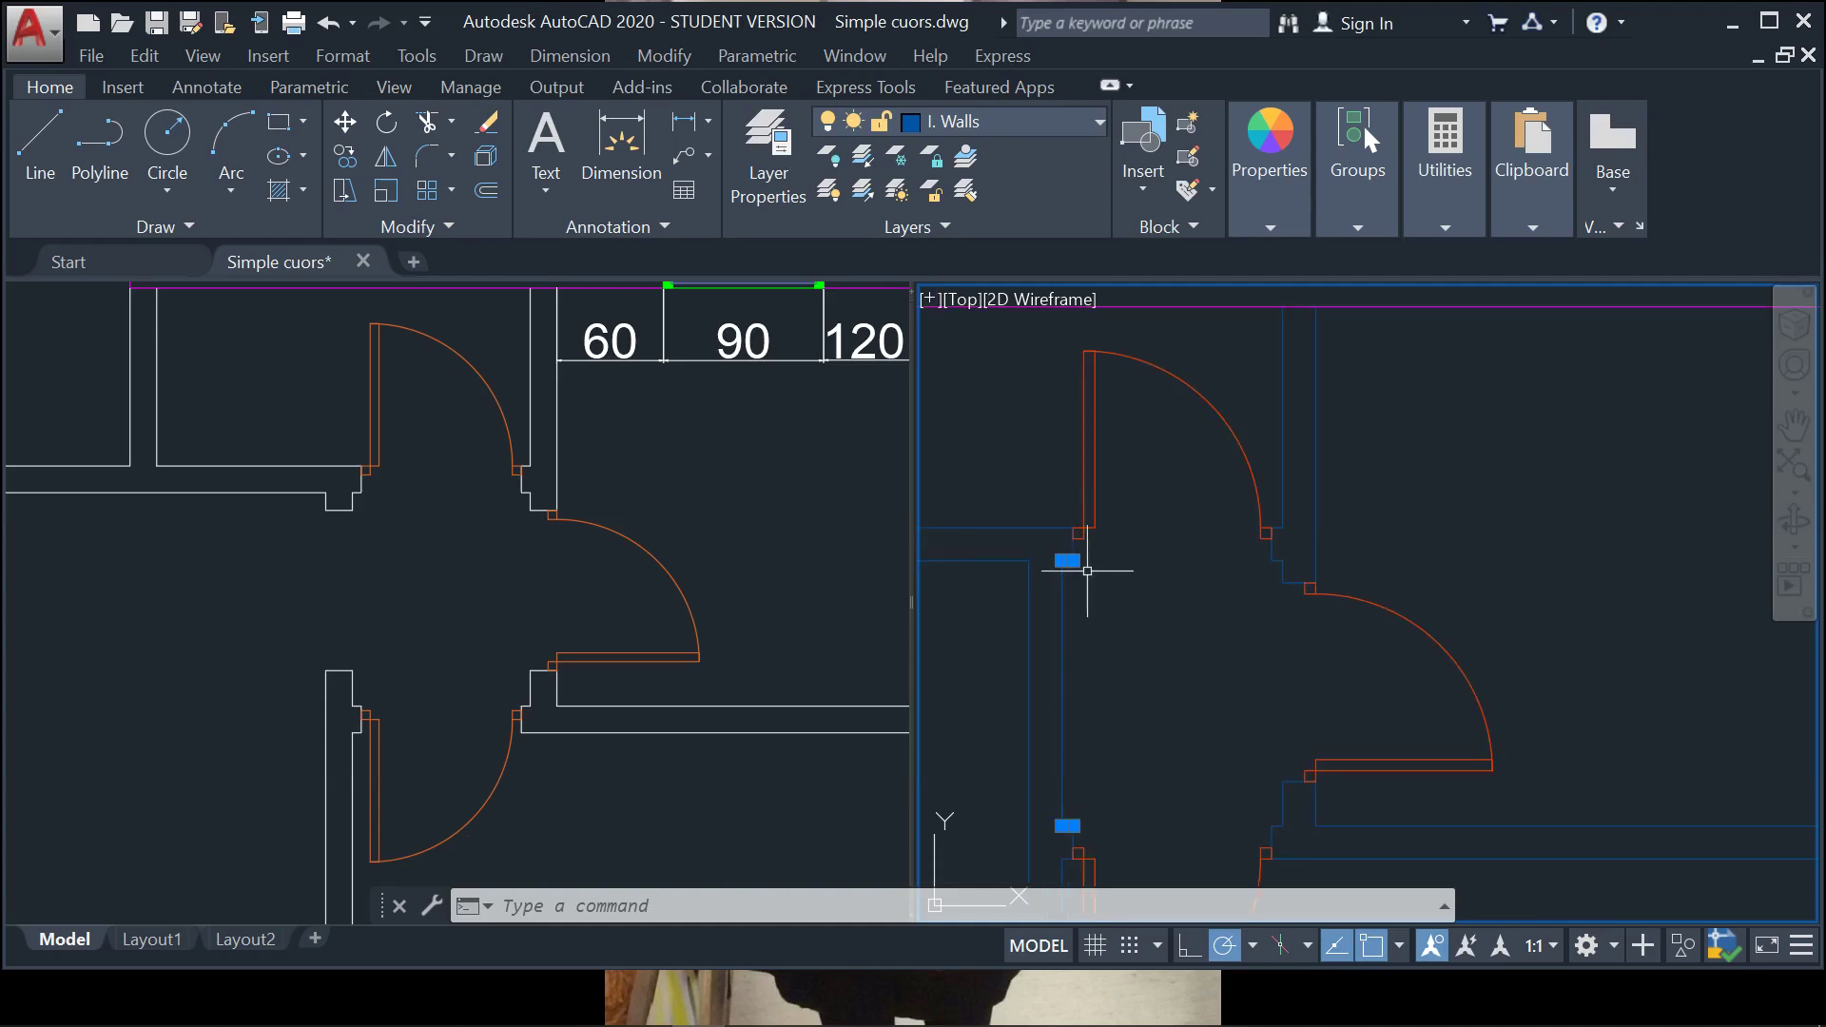
scroll(1080, 609, "down", 1)
scroll(1074, 666, "down", 1)
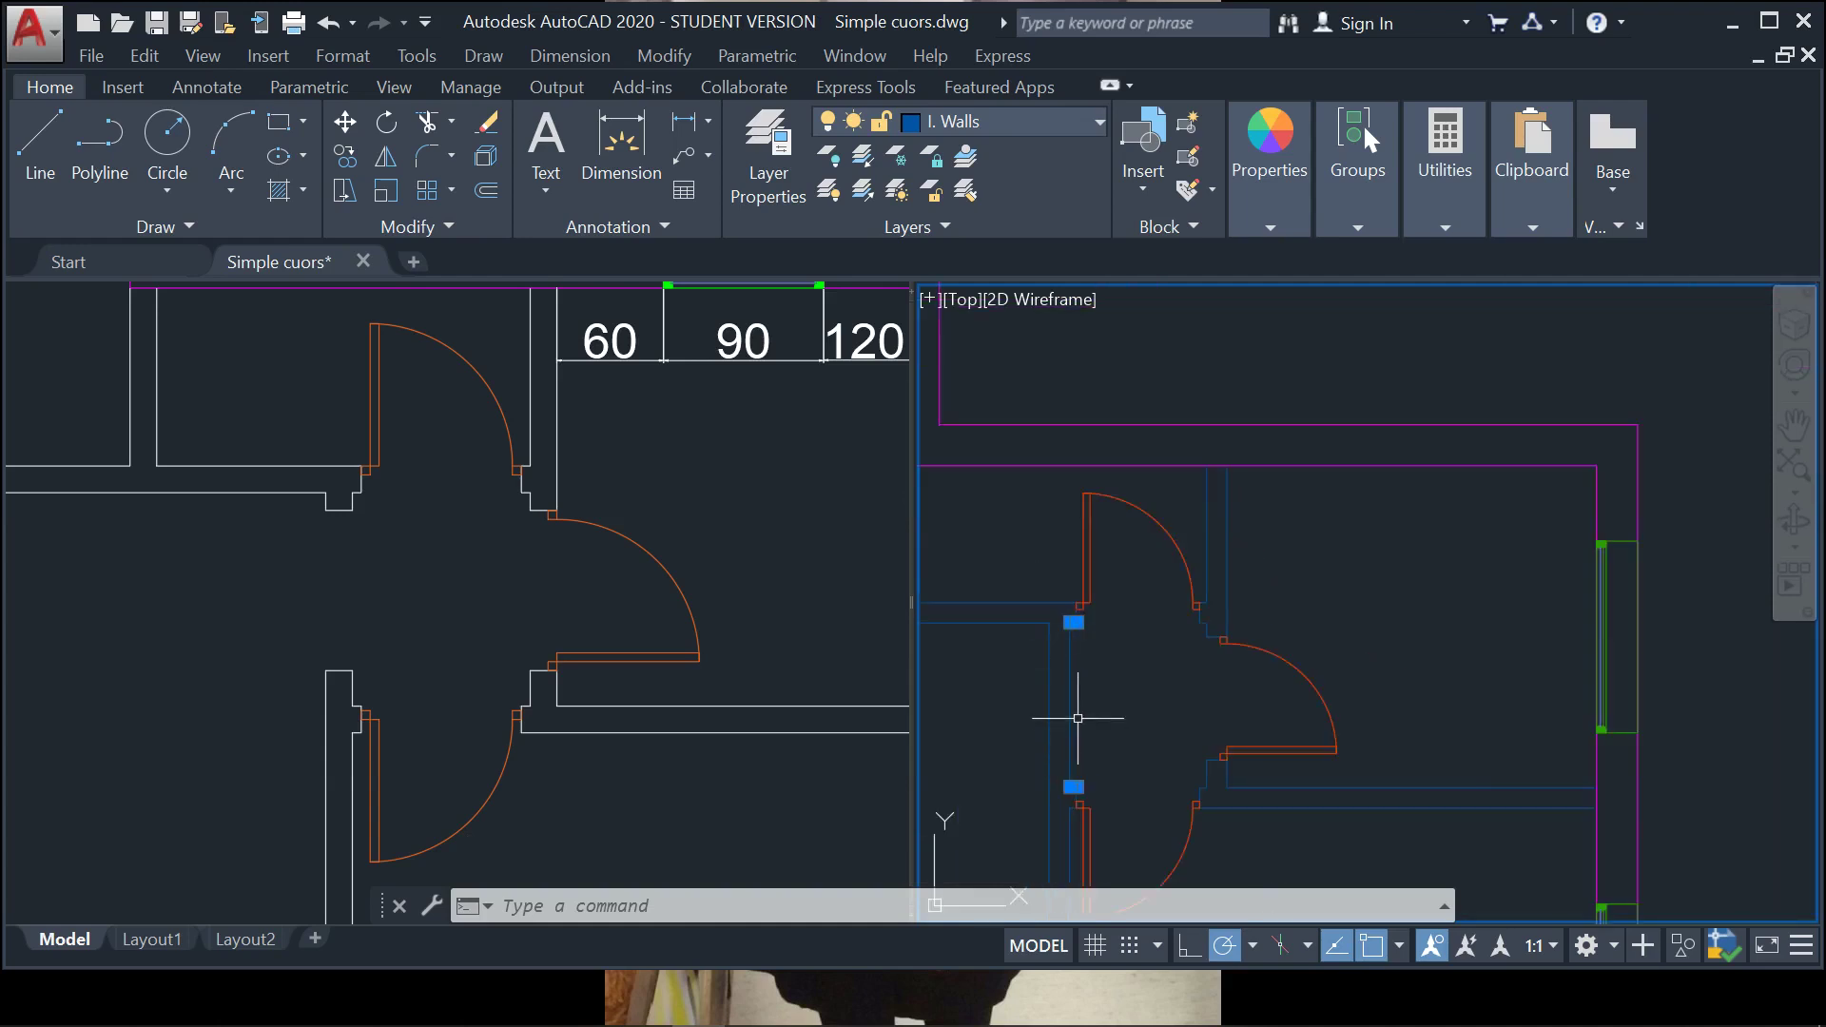
scroll(1074, 701, "up", 2)
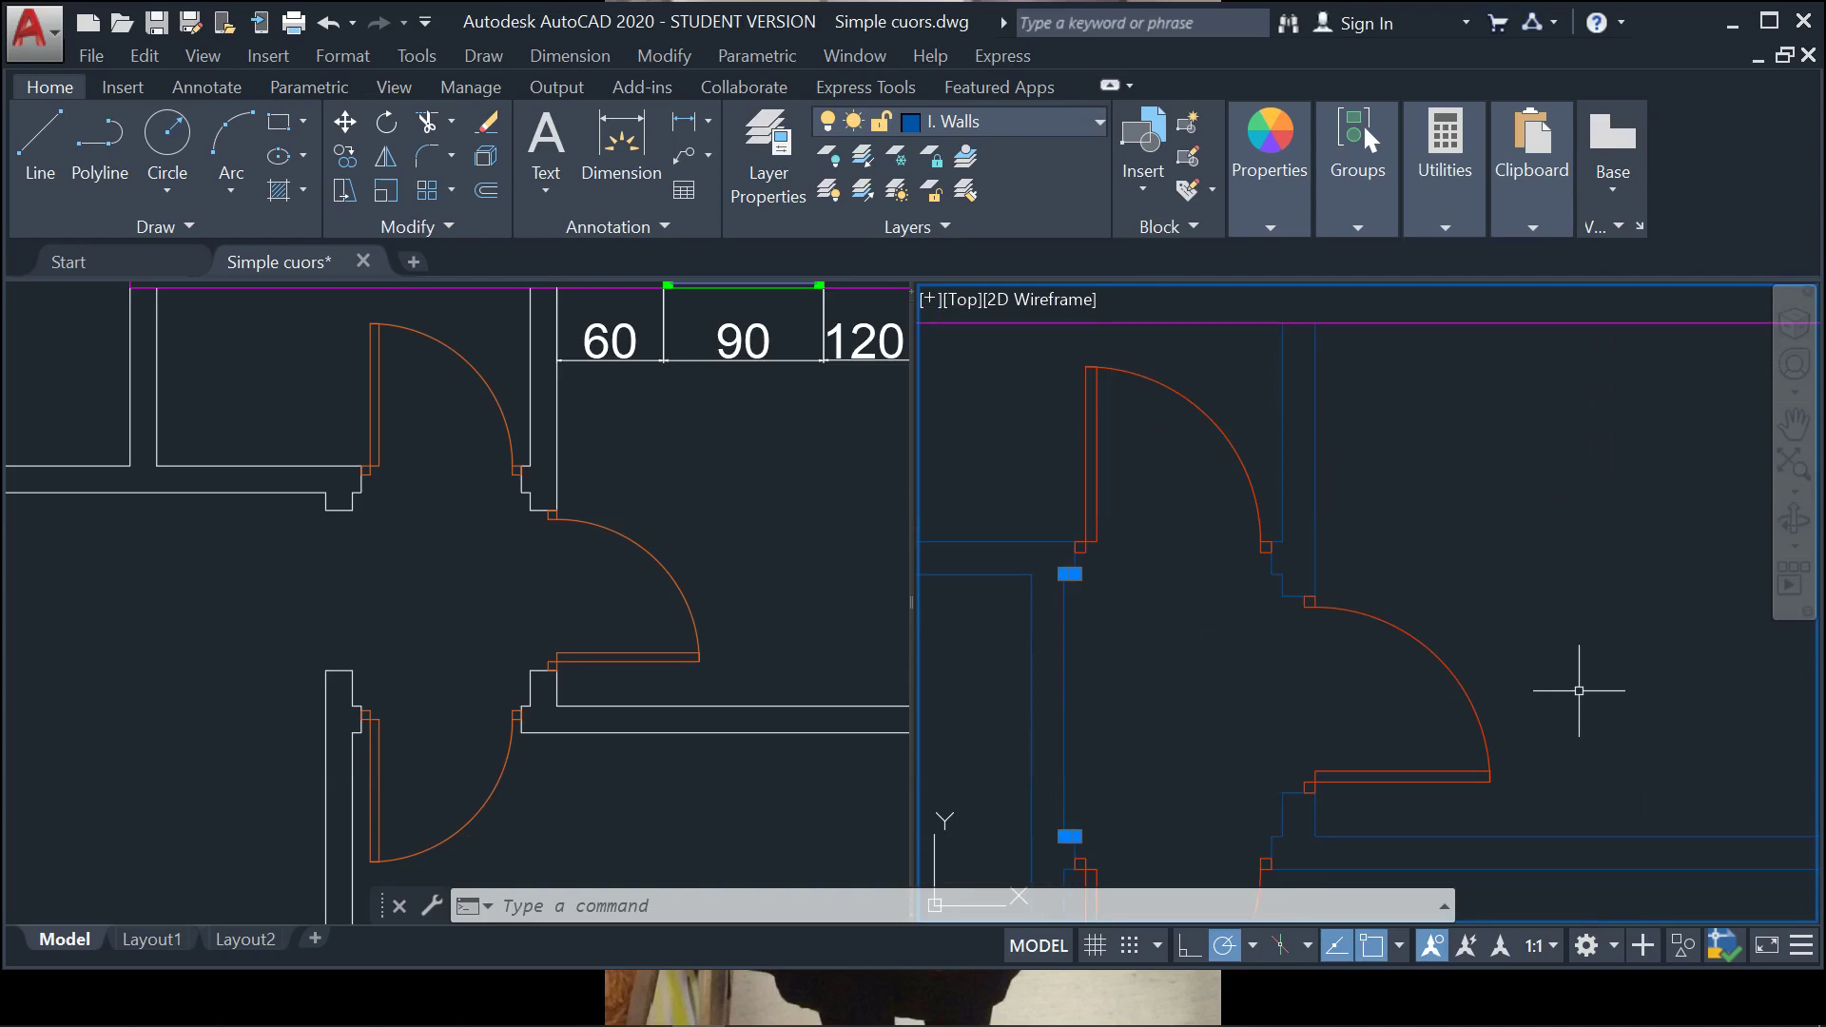
scroll(1579, 692, "down", 2)
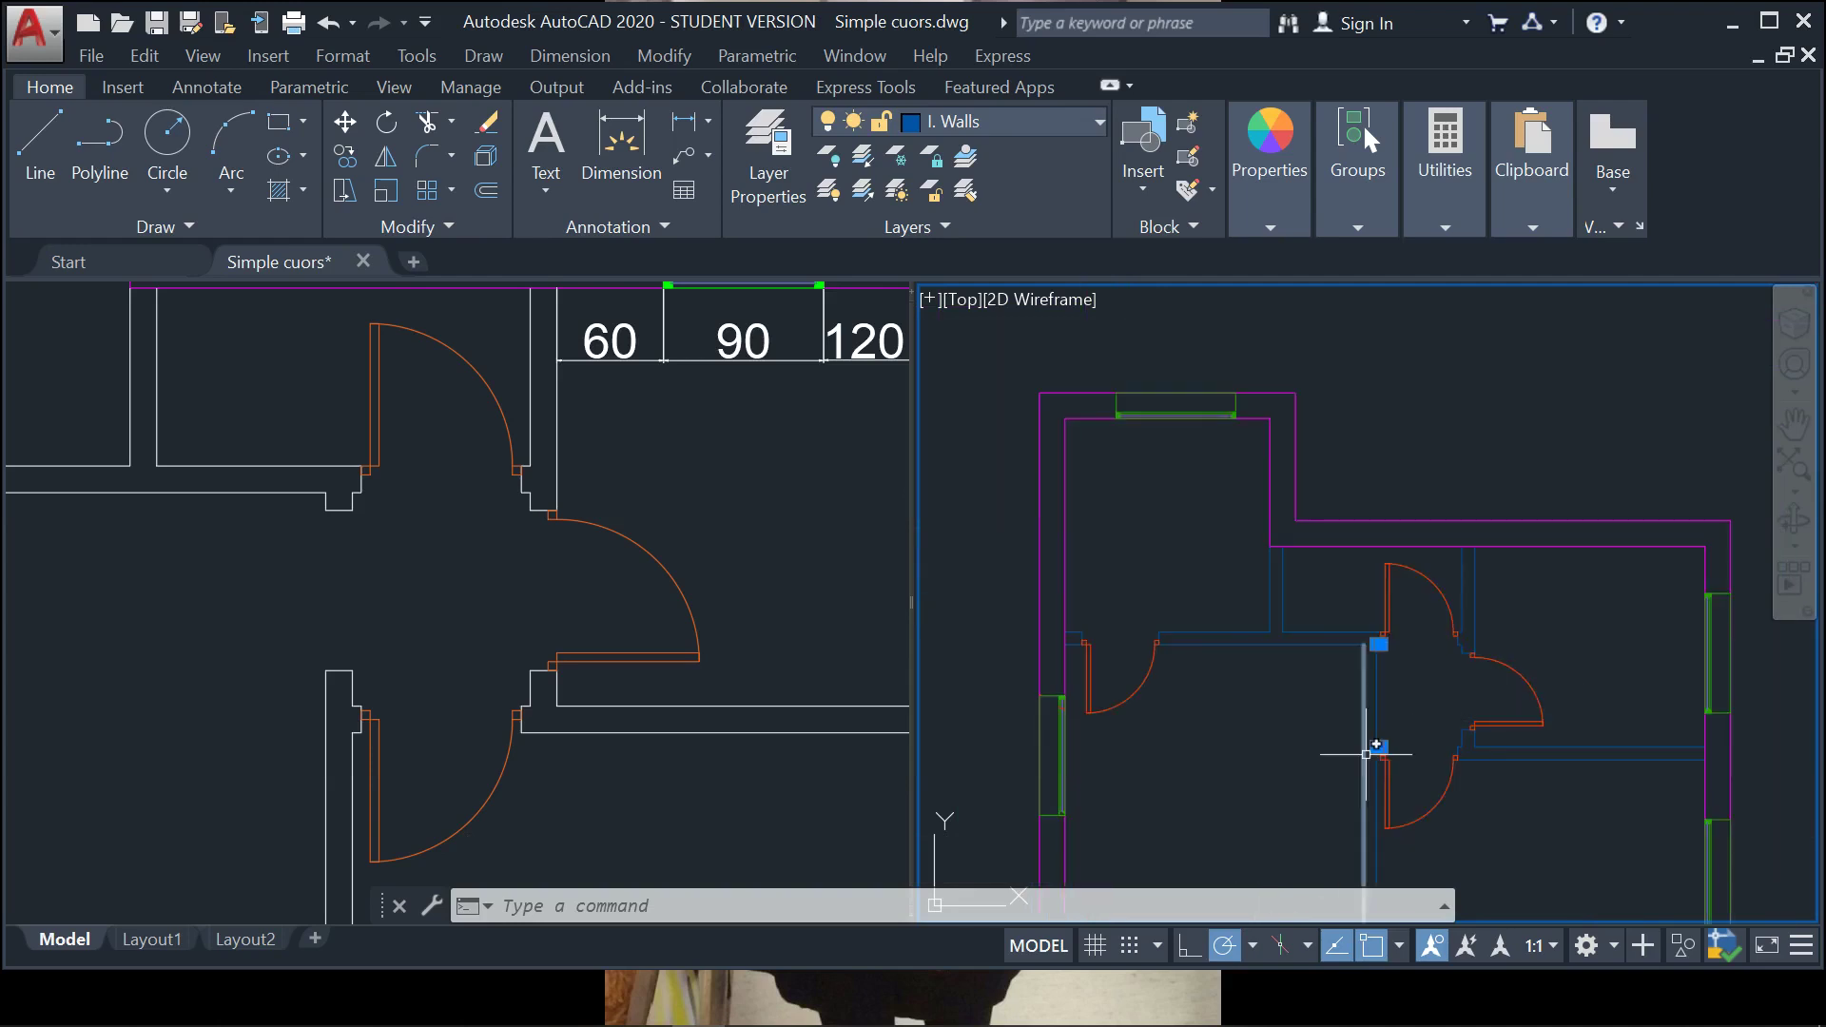
key("Escape")
scroll(1399, 754, "up", 1)
scroll(1425, 752, "down", 3)
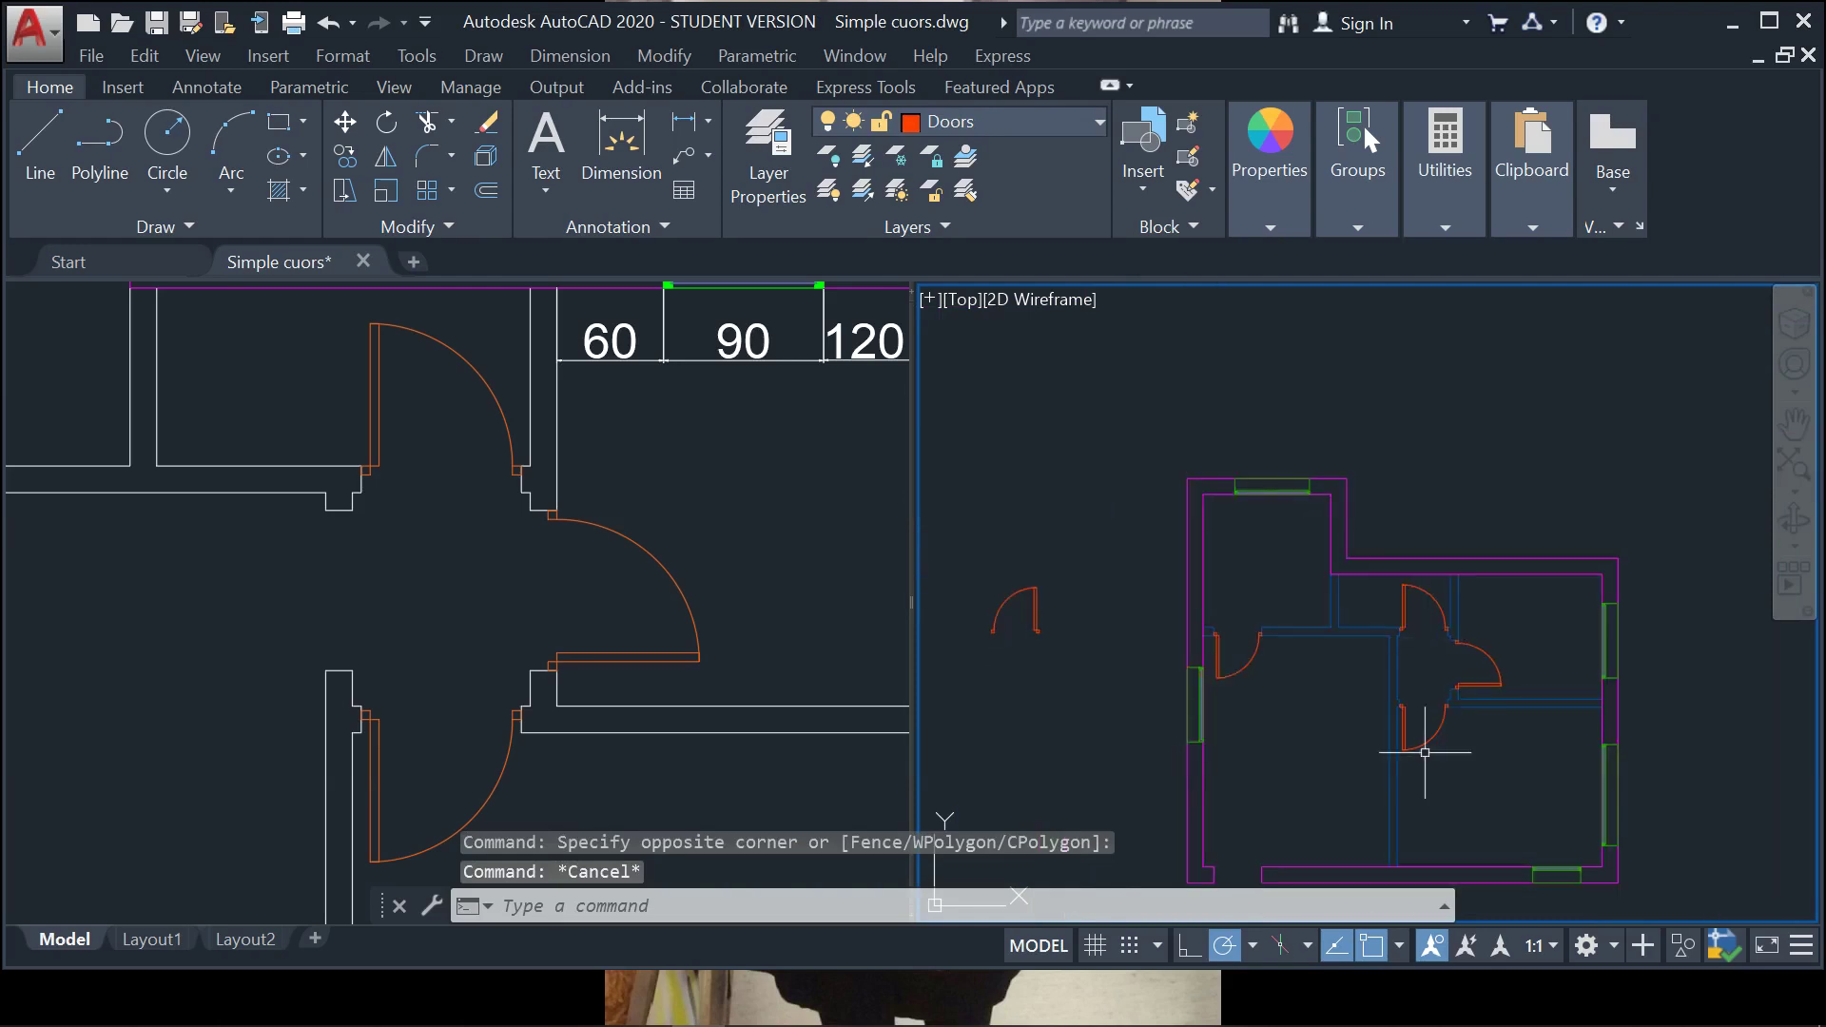
scroll(1430, 792, "up", 2)
scroll(1431, 791, "down", 4)
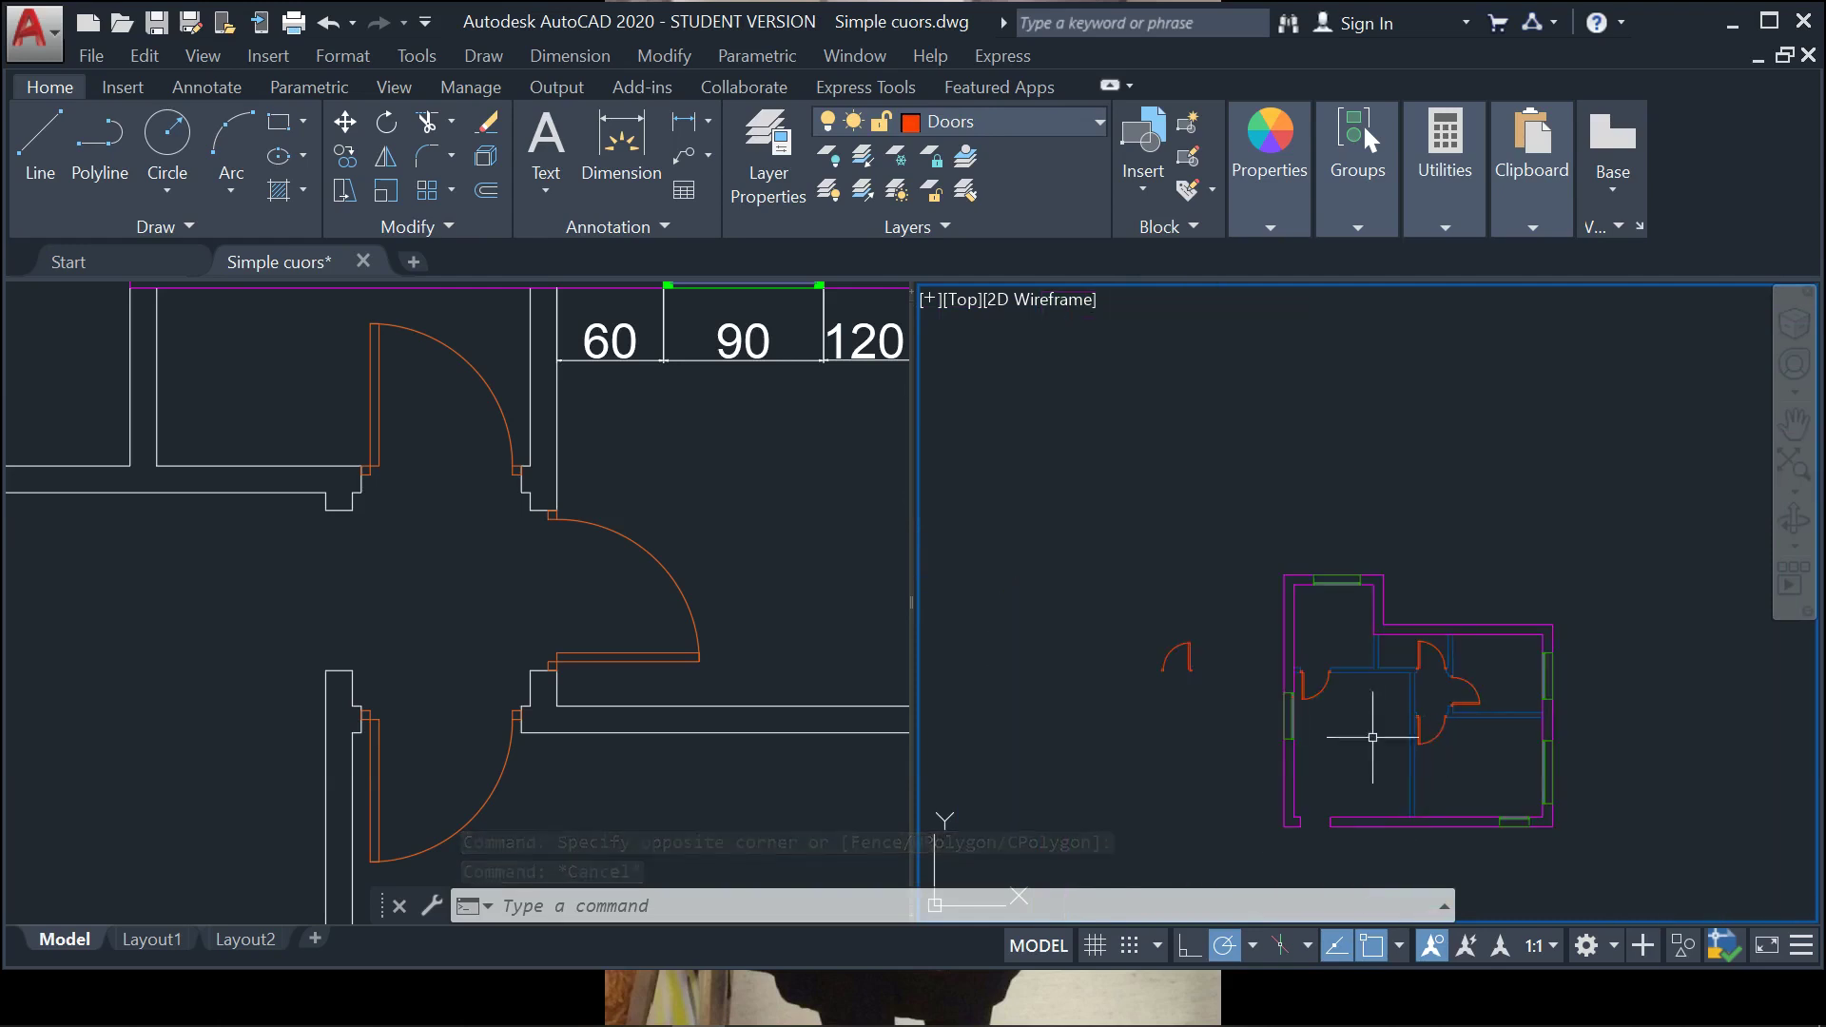
Inspect the reference plan's lower-left door, then switch to the right working view.
left_click(707, 789)
scroll(706, 701, "down", 5)
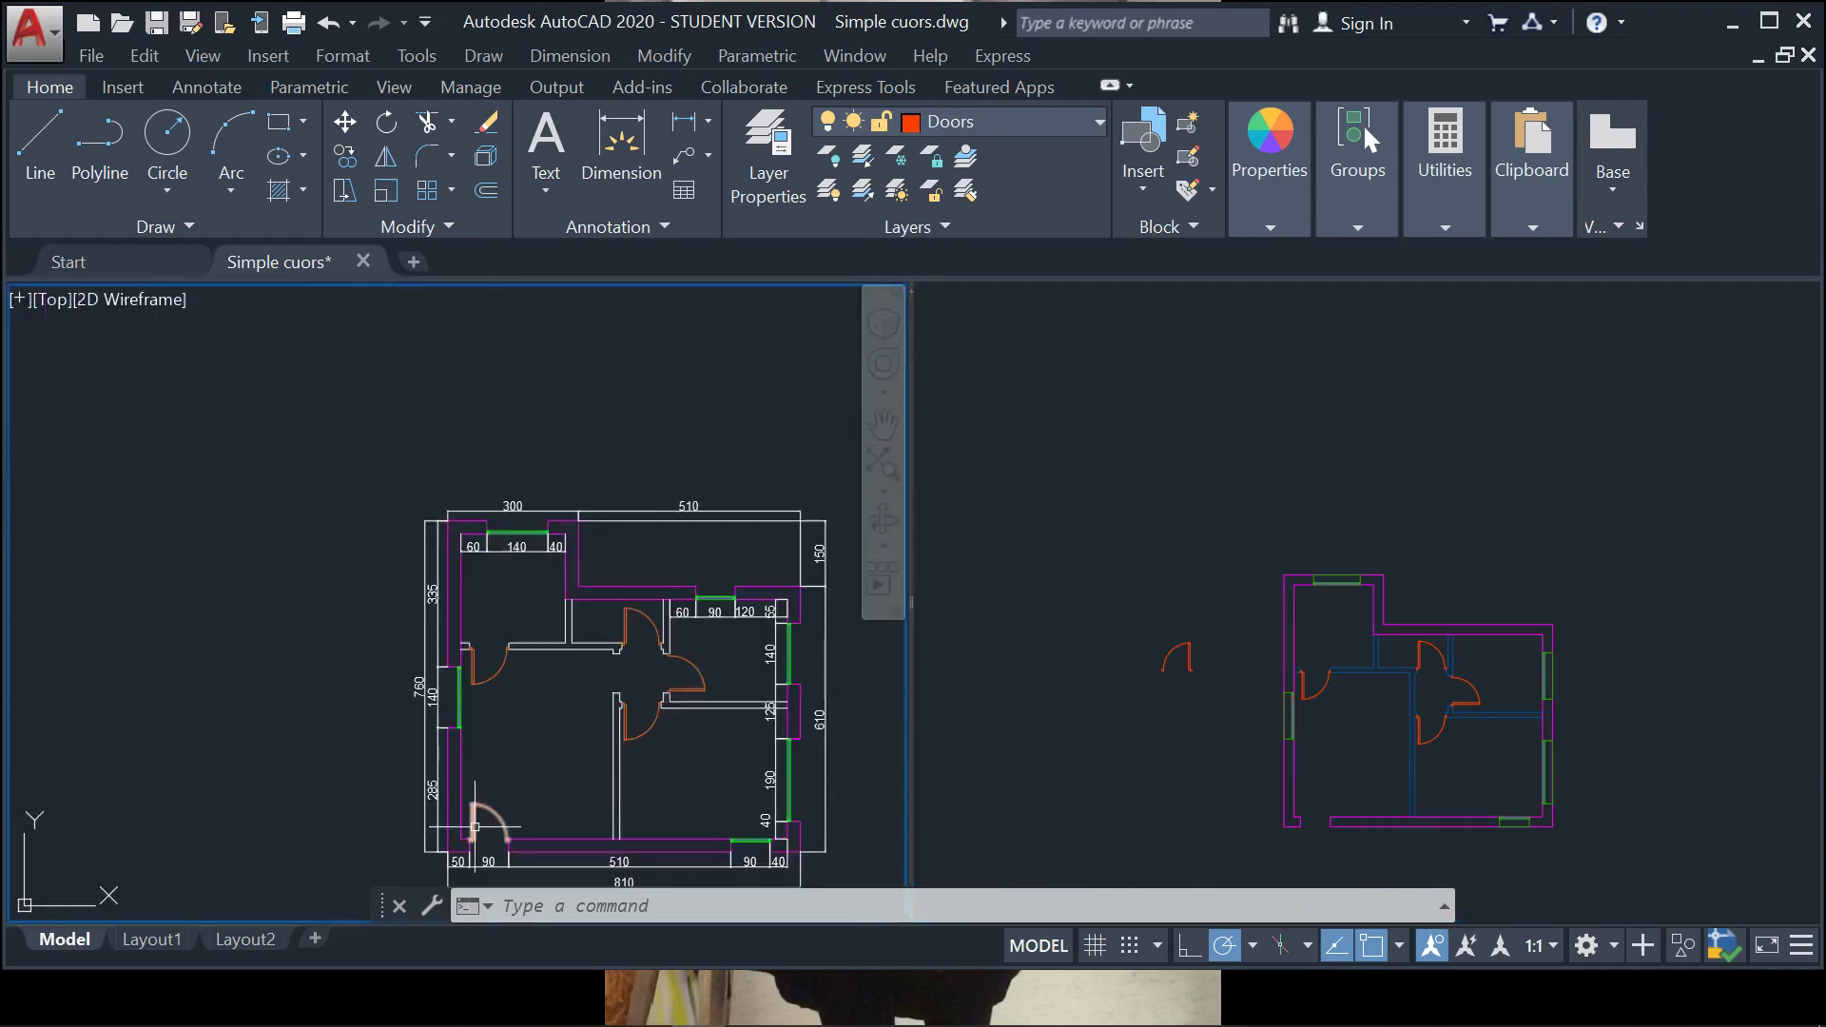
scroll(475, 827, "up", 4)
scroll(508, 814, "down", 2)
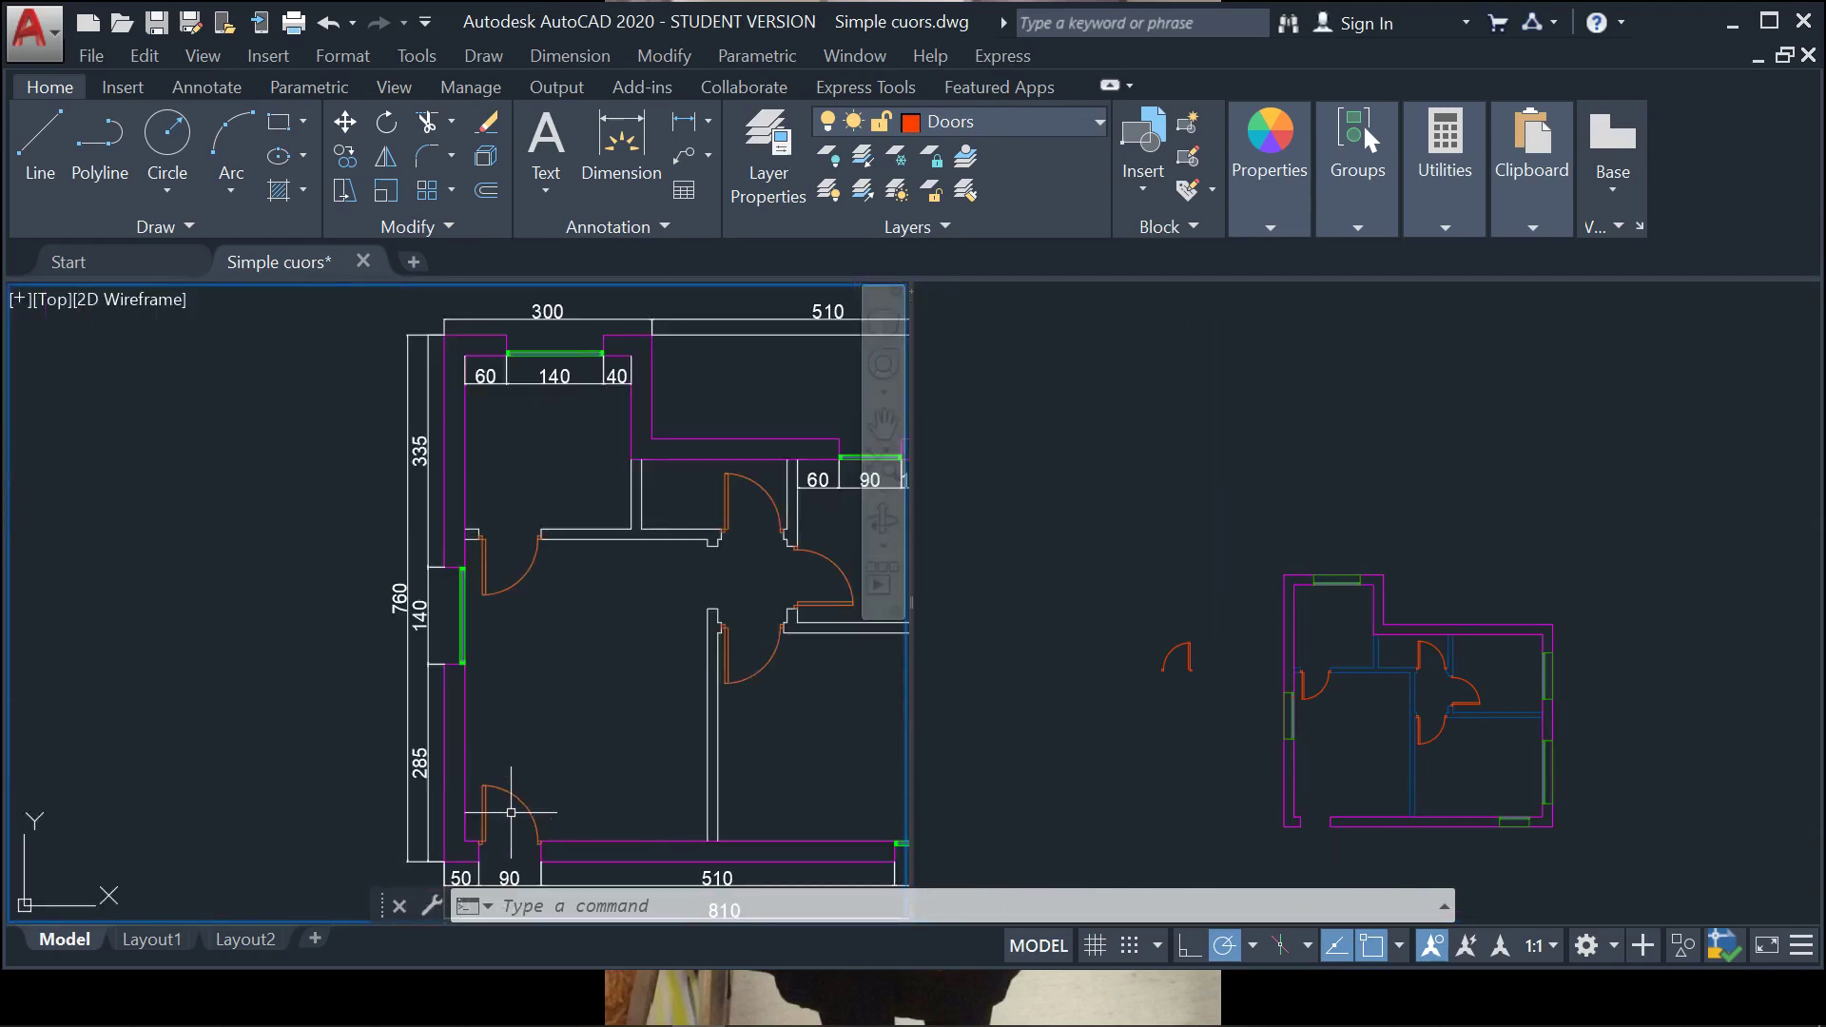
scroll(735, 498, "up", 2)
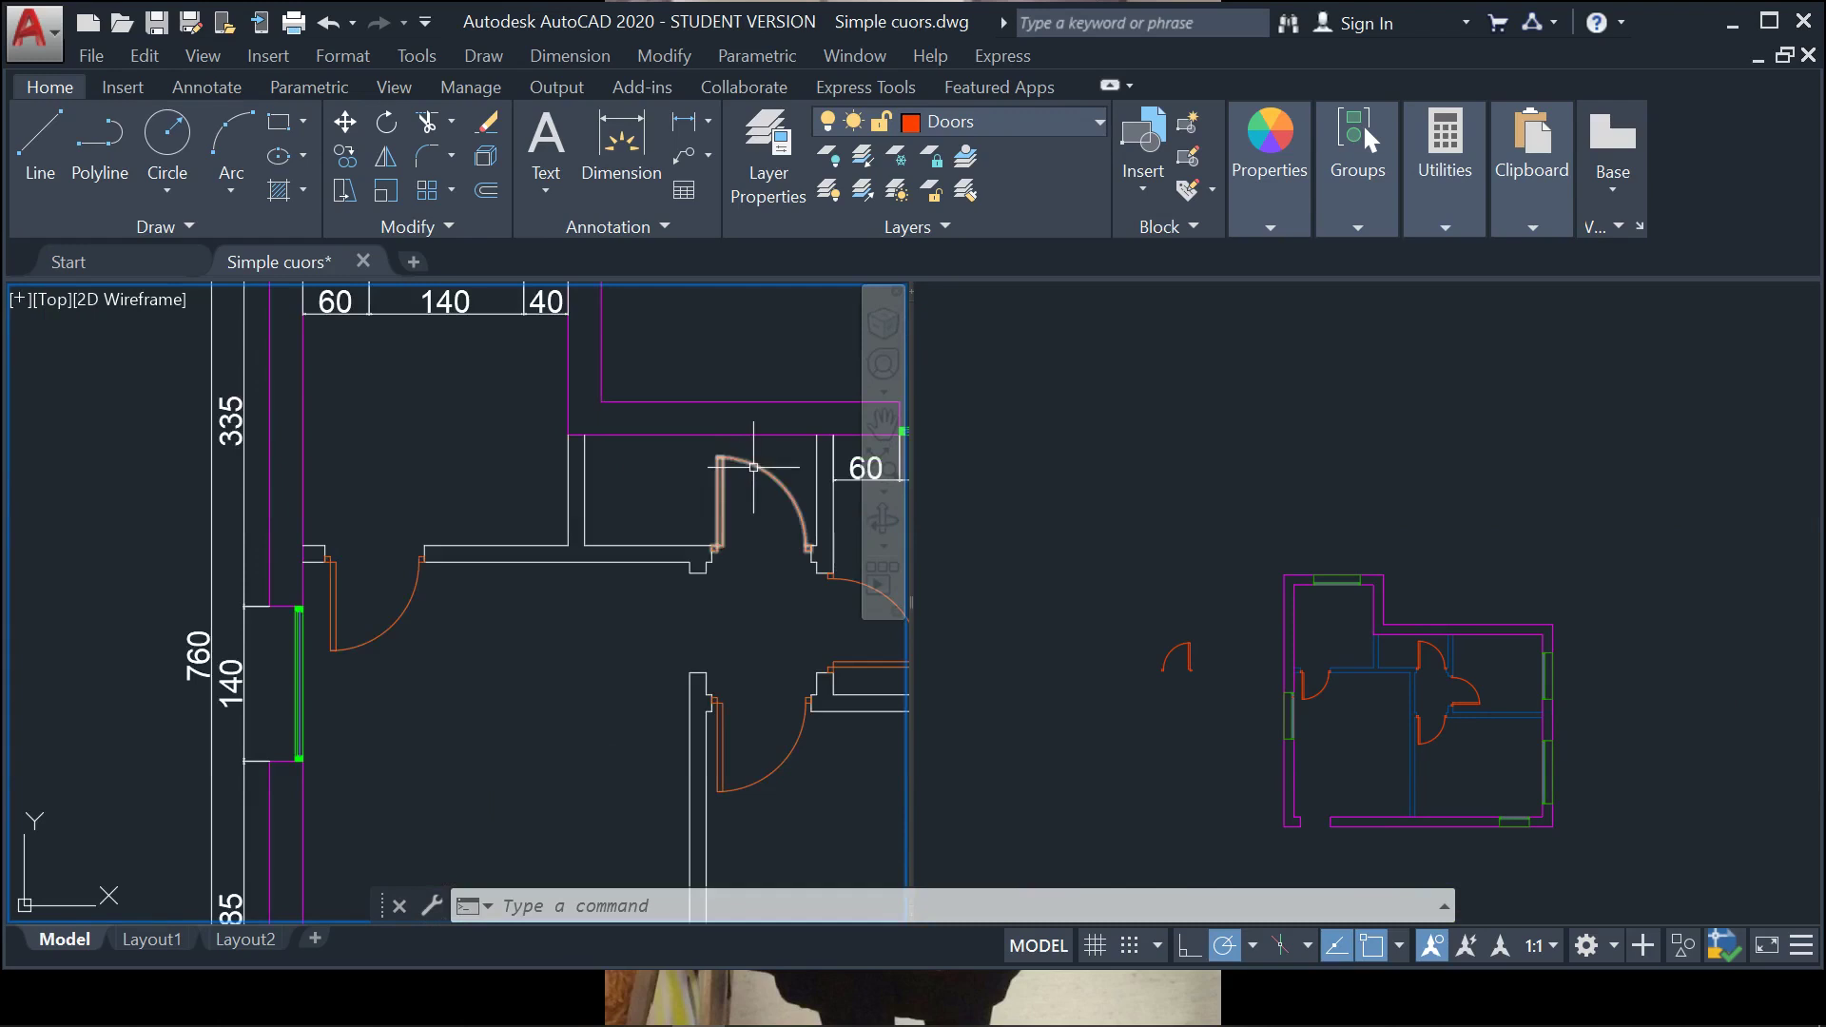
scroll(752, 490, "down", 2)
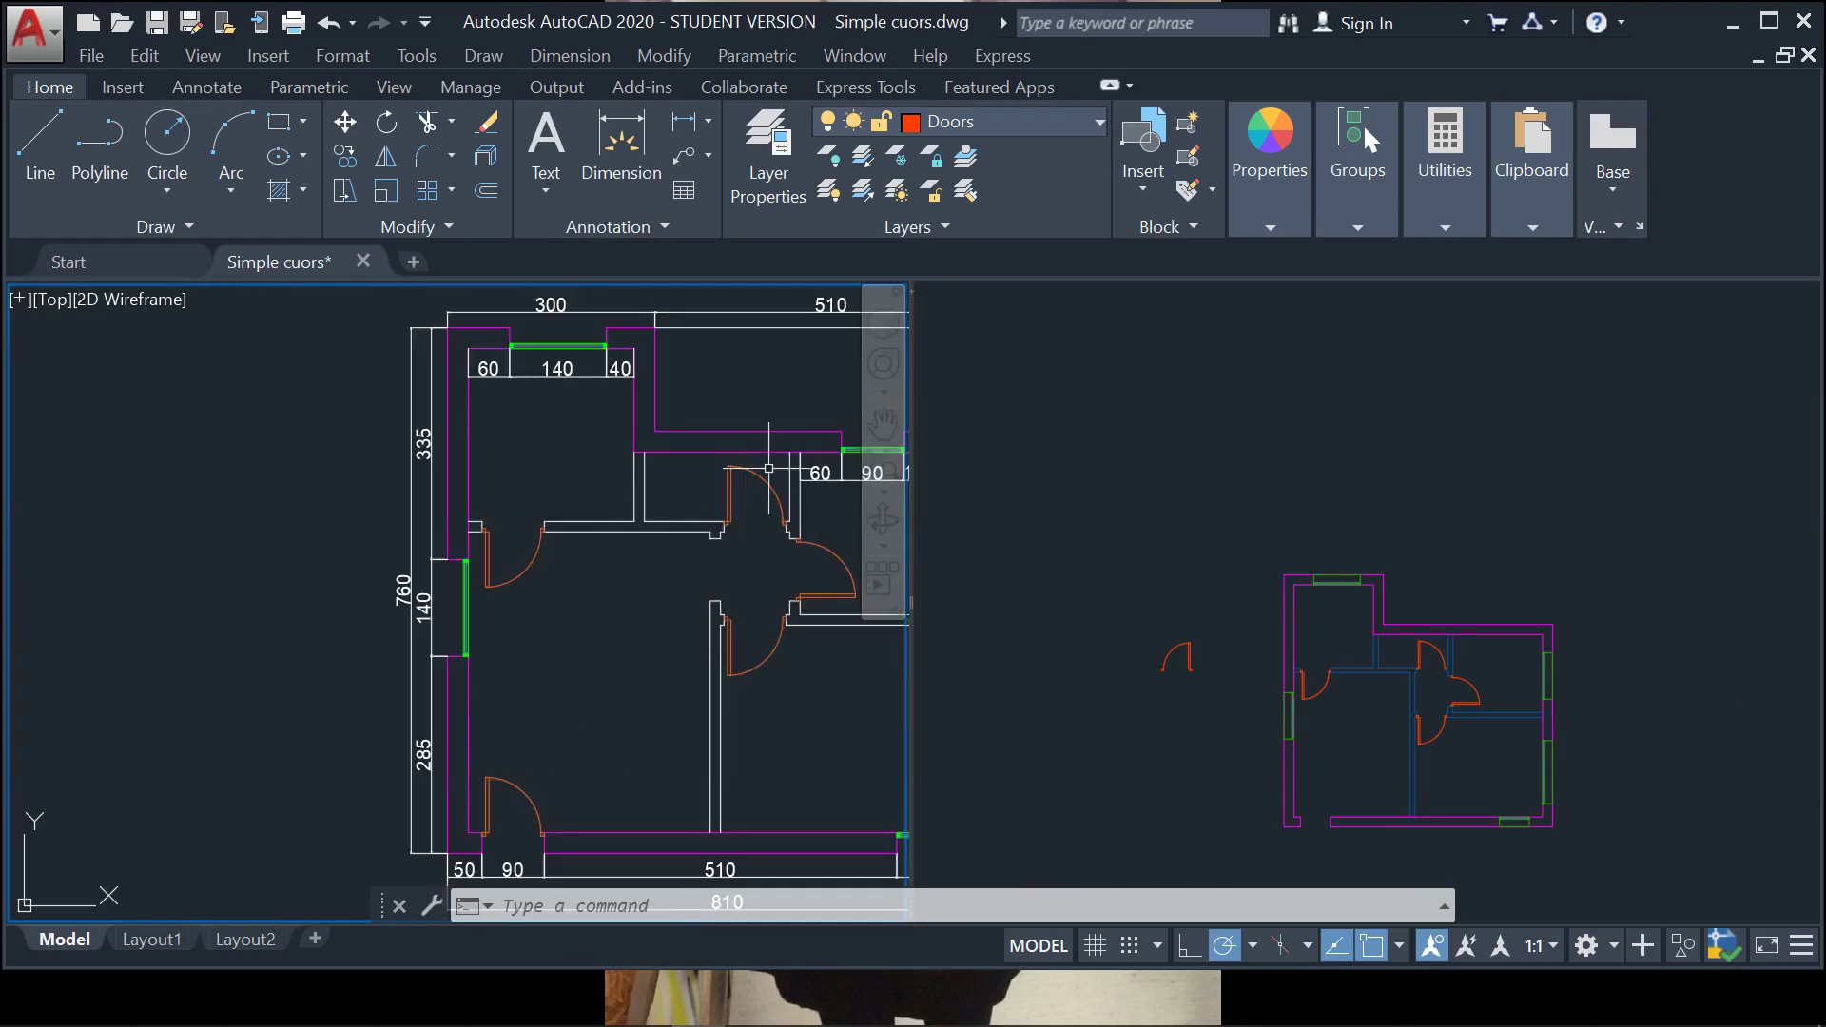
left_click(518, 777)
key("Escape")
left_click(1206, 609)
Erase the stray door symbol lying outside the plan.
left_click(1041, 761)
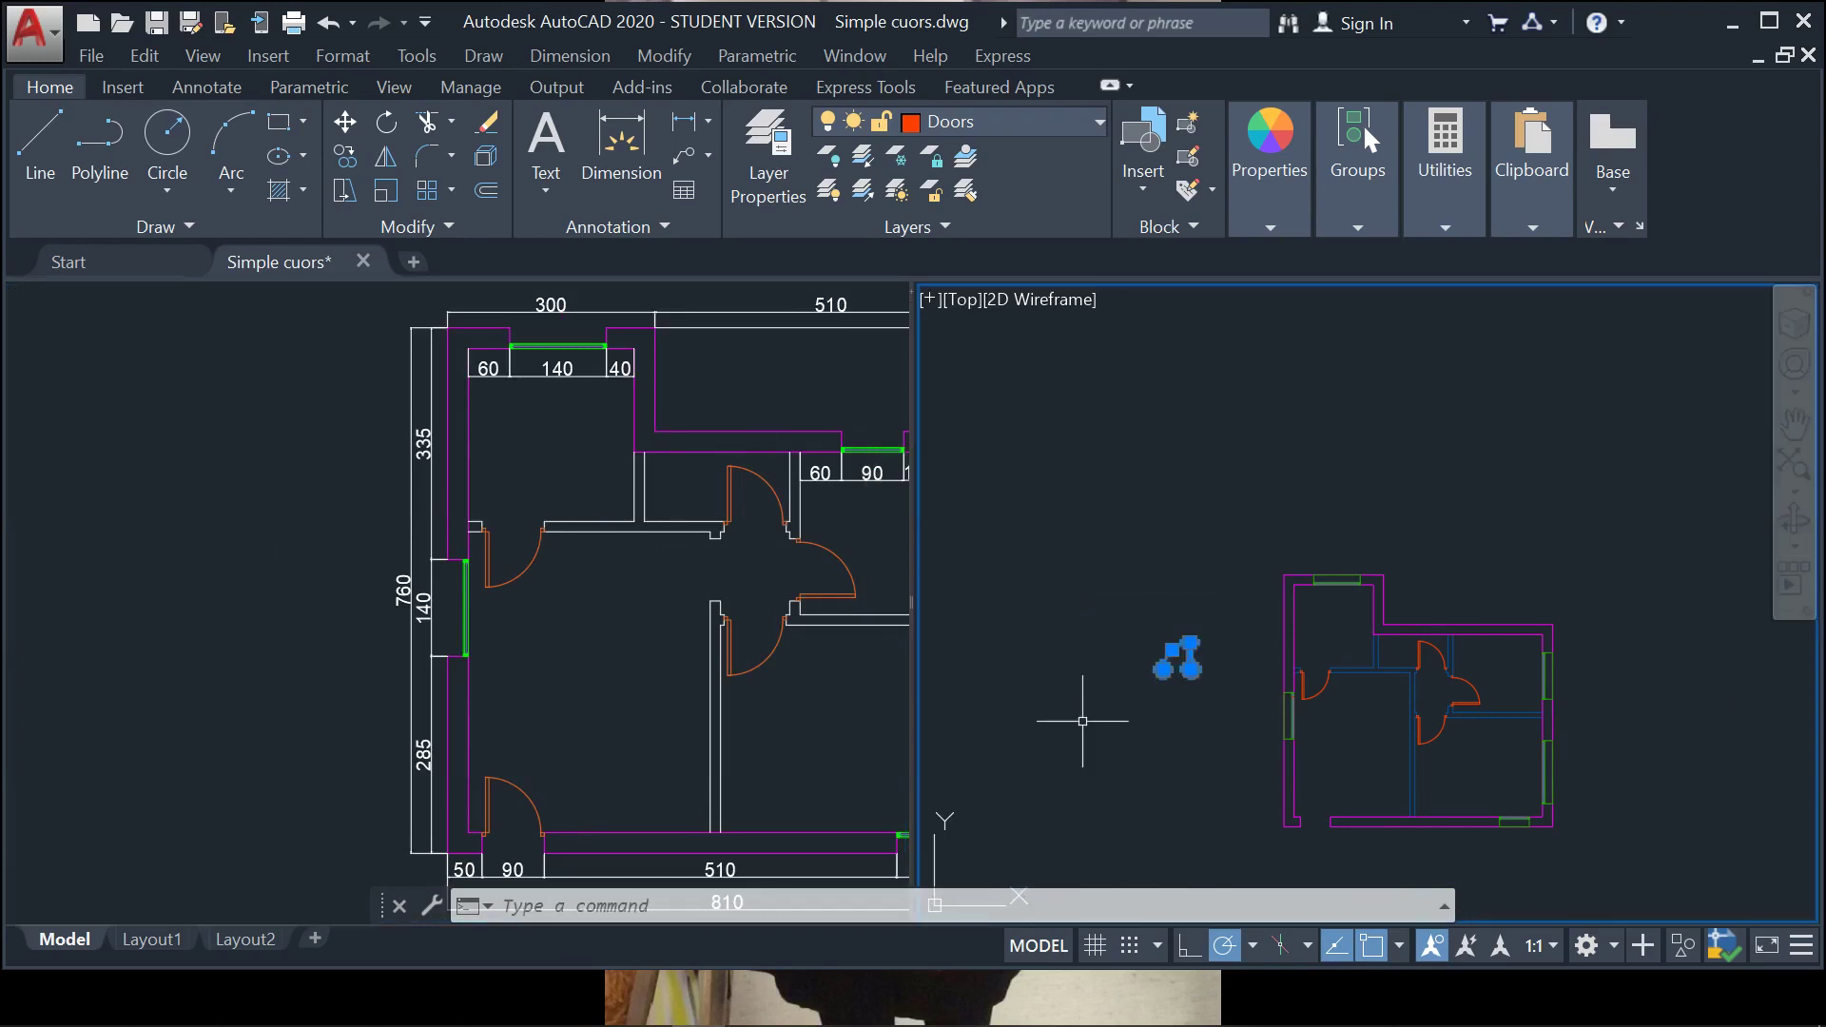
left_click(1083, 721)
type("e")
key("Return")
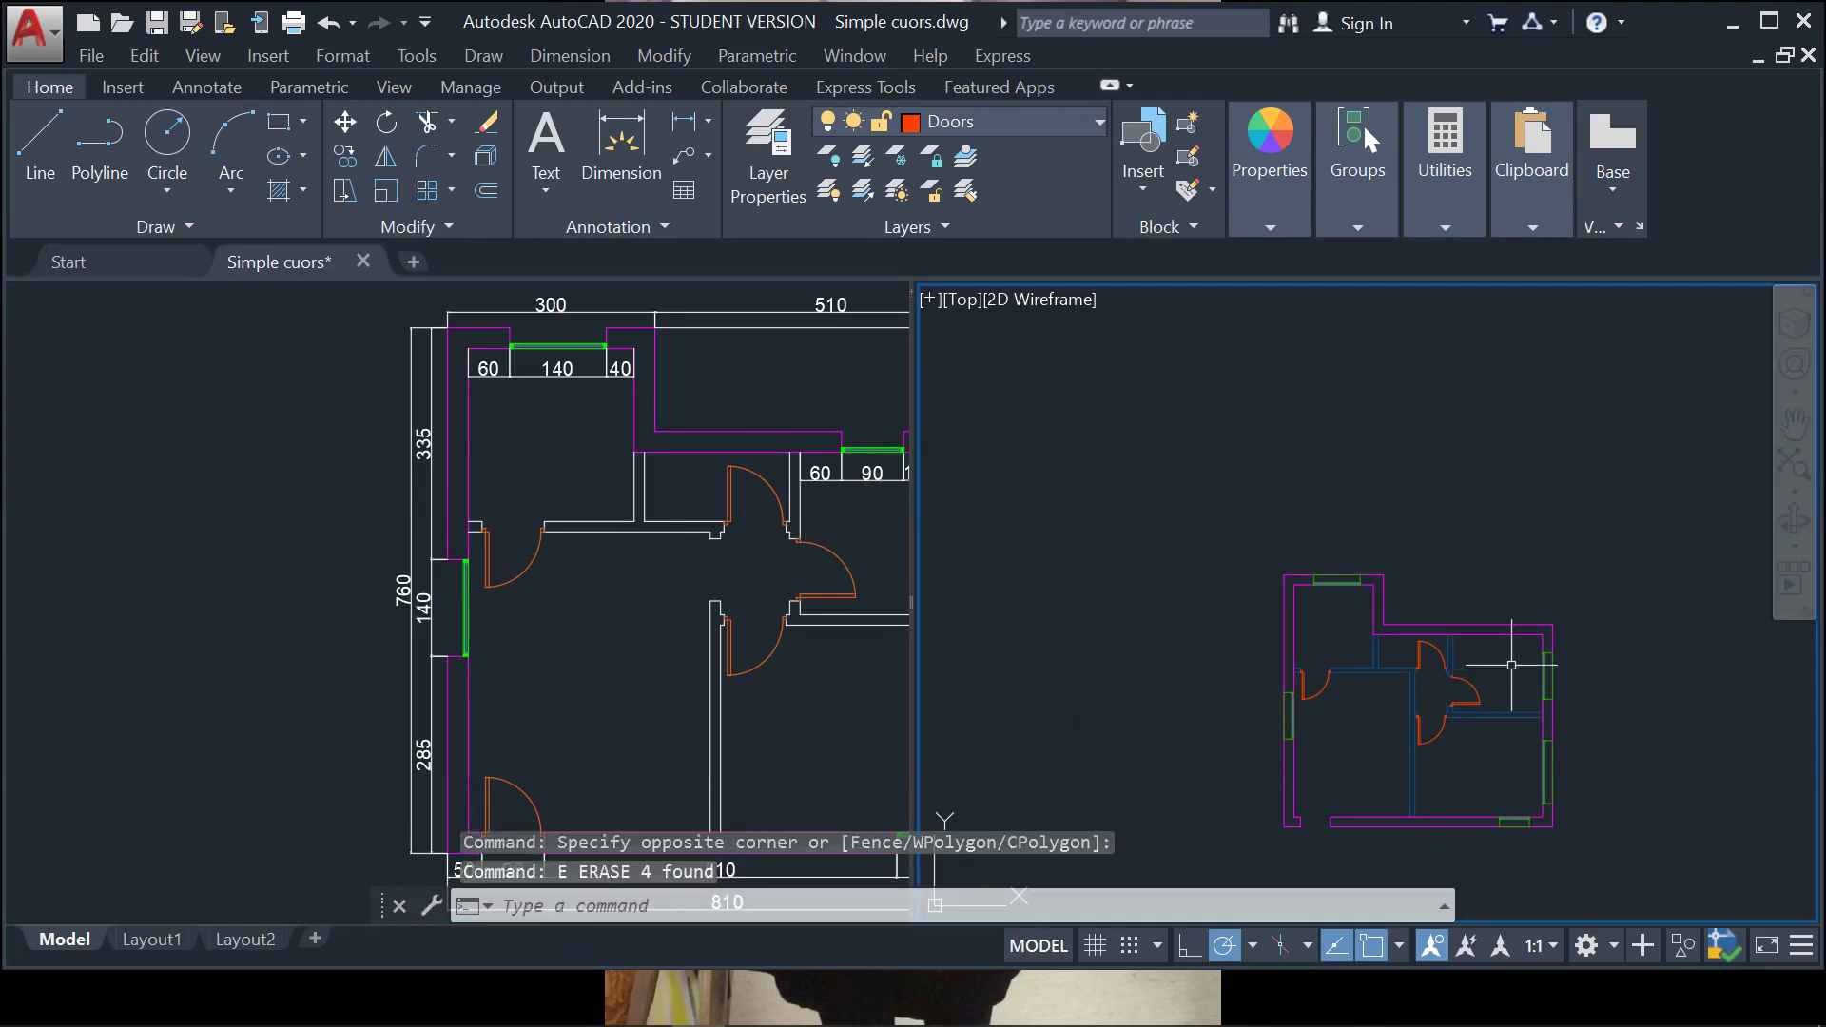
scroll(1478, 658, "up", 4)
scroll(1281, 666, "up", 2)
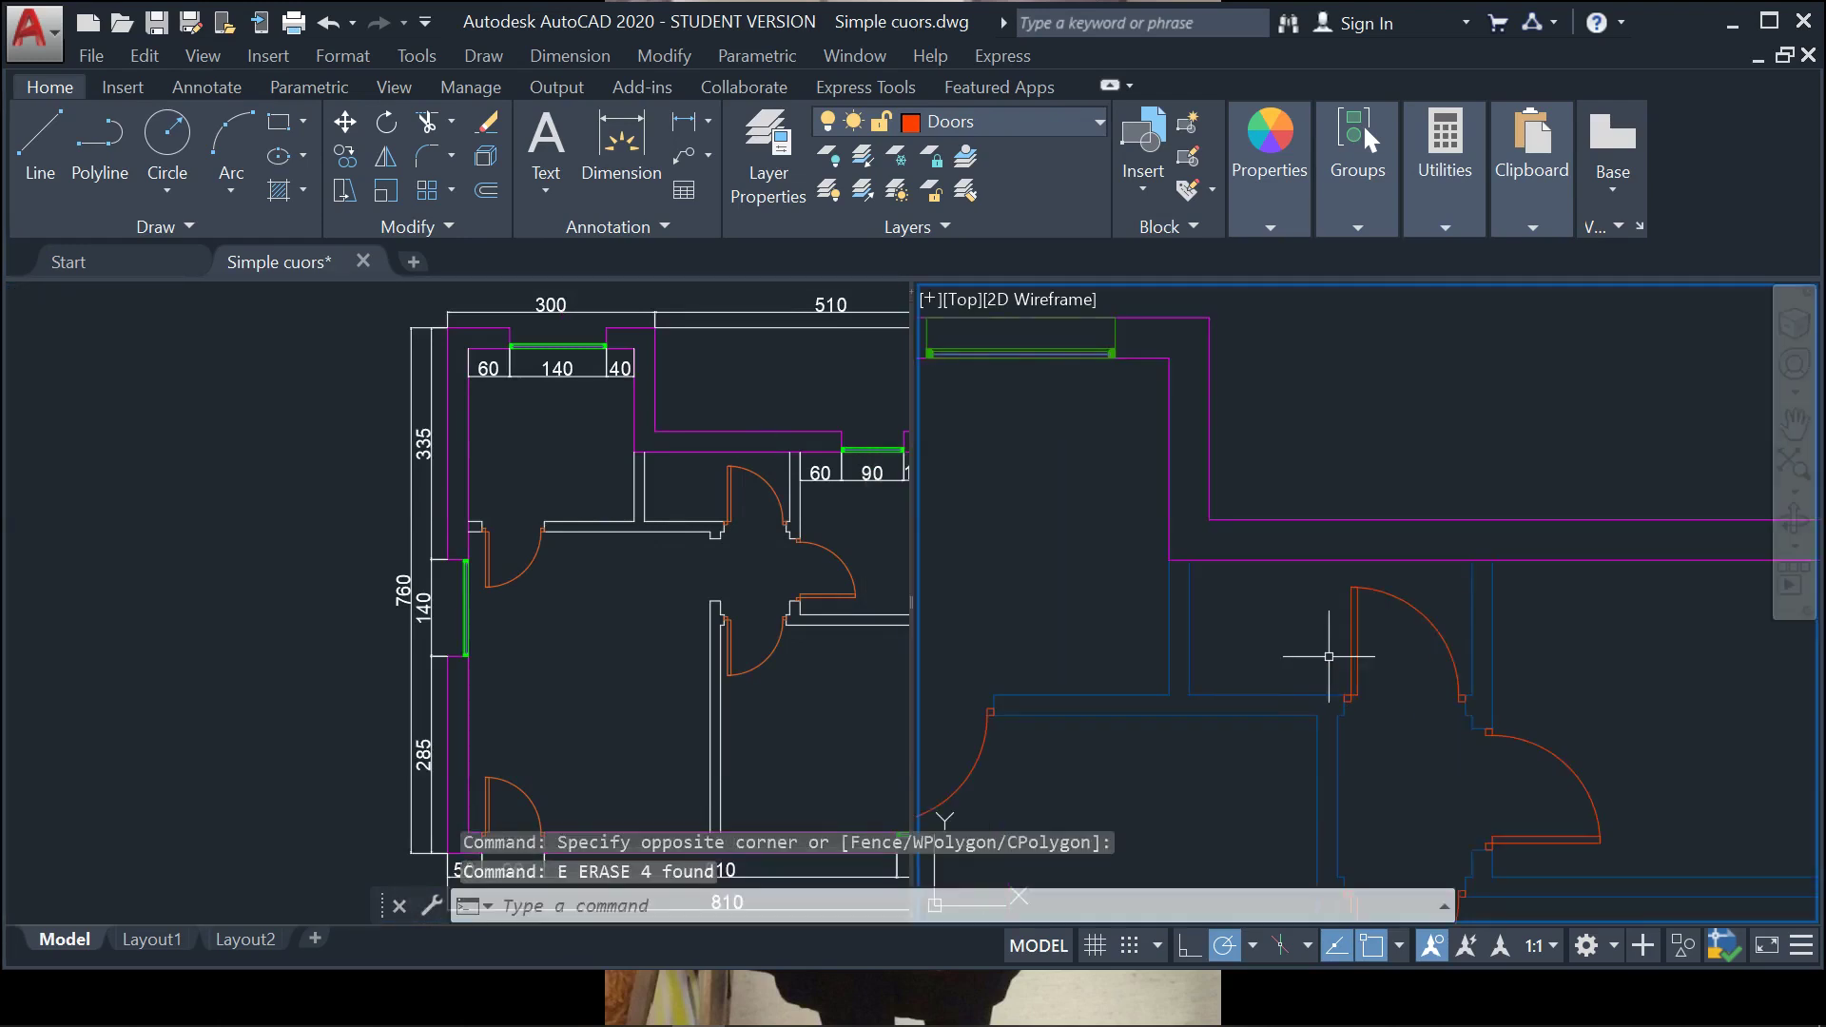
Start COPY and select the central doorway's four door parts.
type("co")
key("Return")
scroll(1335, 599, "up", 2)
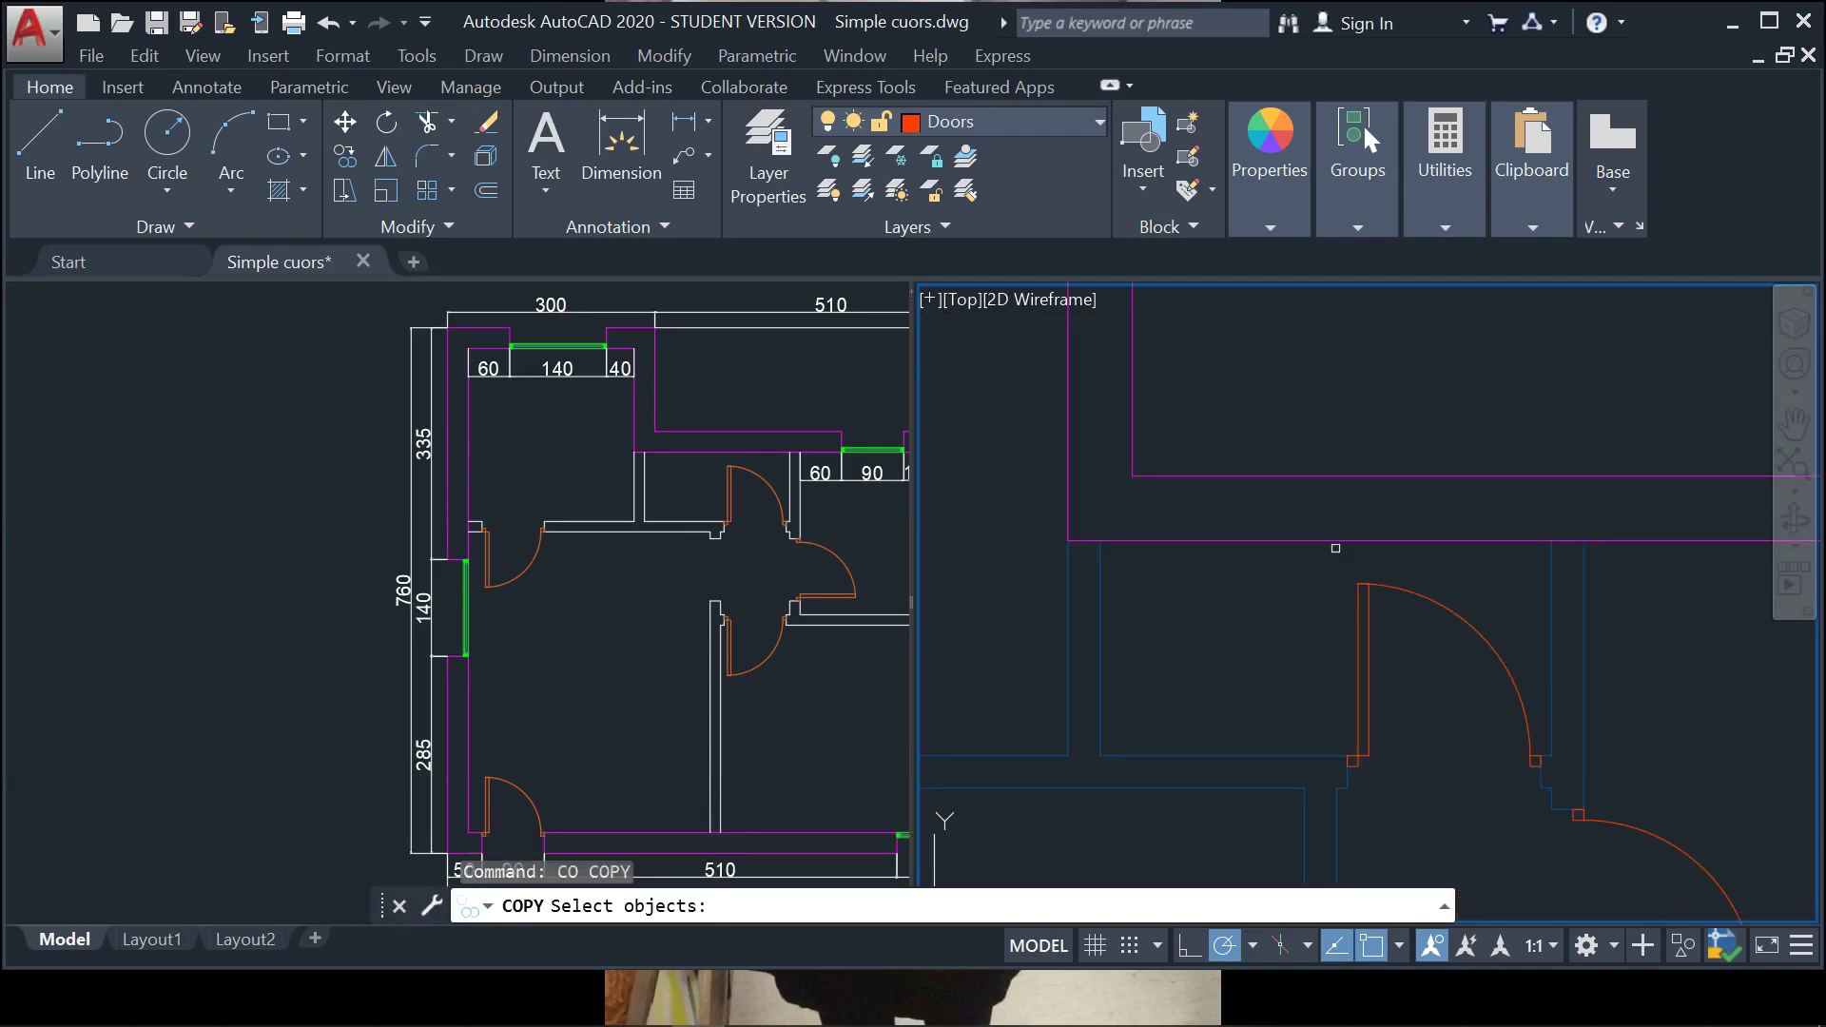
left_click(1304, 495)
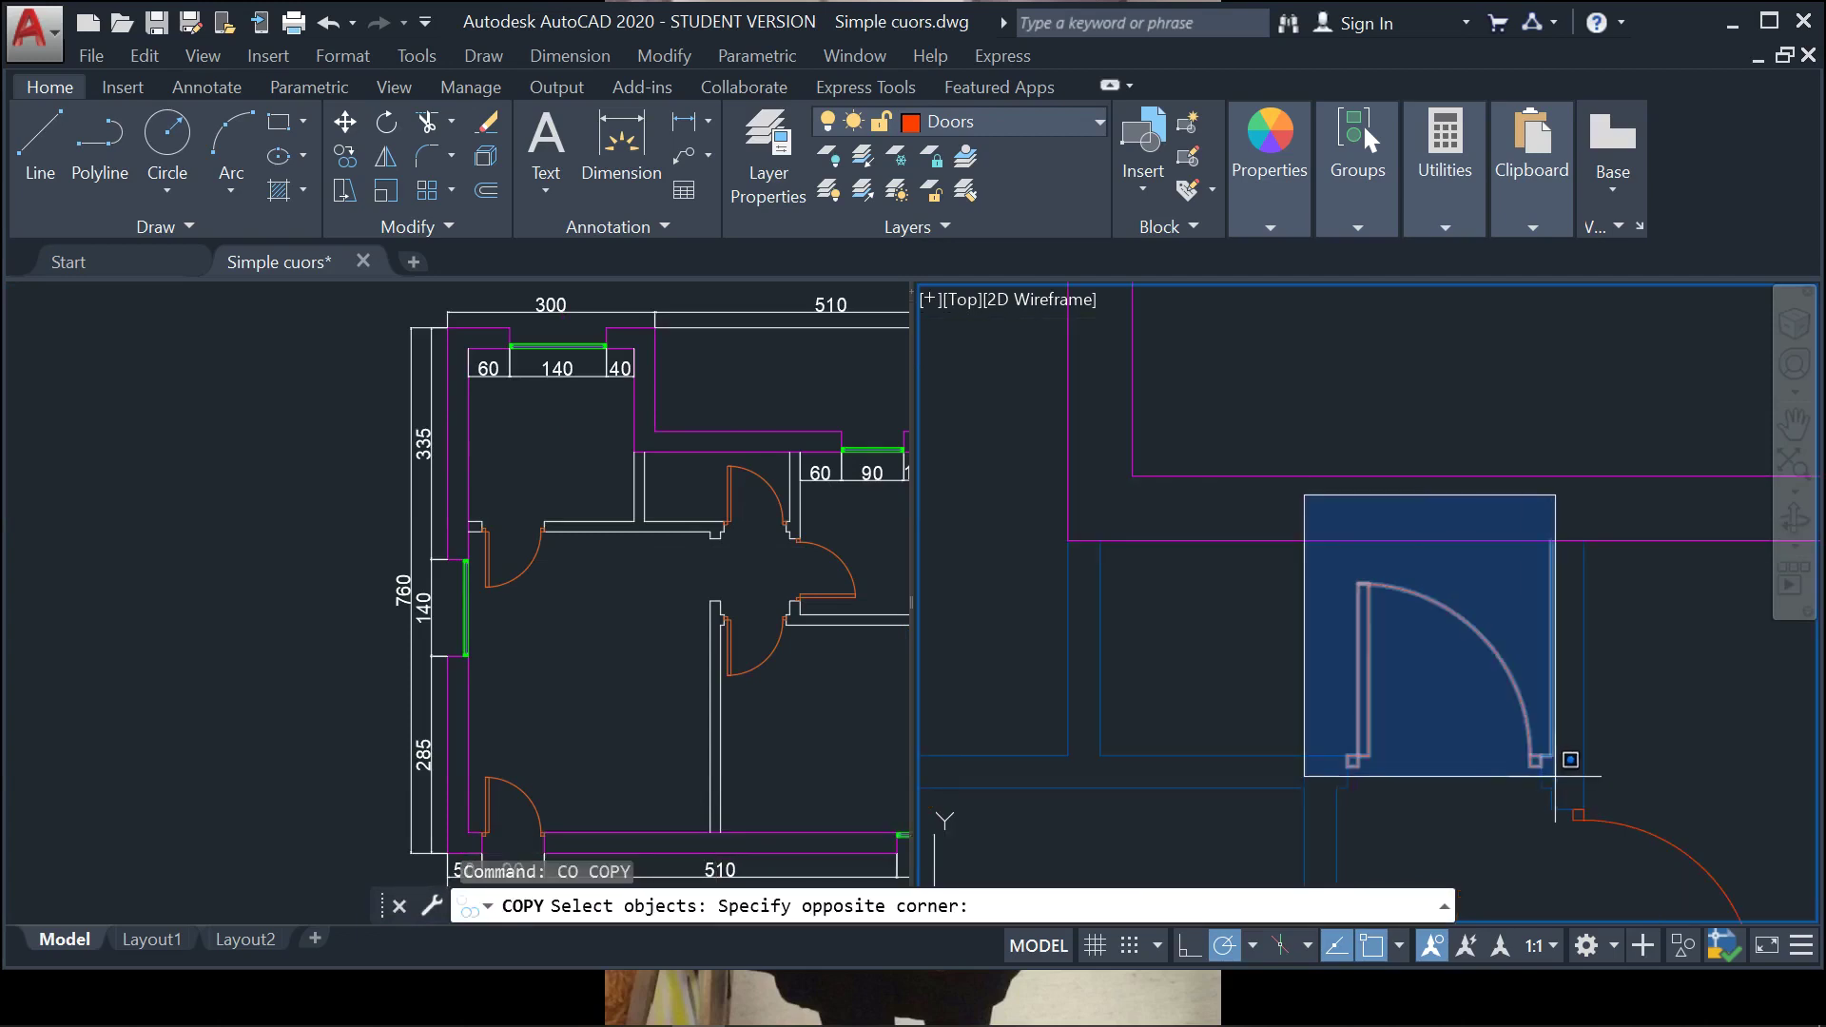
scroll(1571, 759, "up", 3)
scroll(1570, 757, "up", 1)
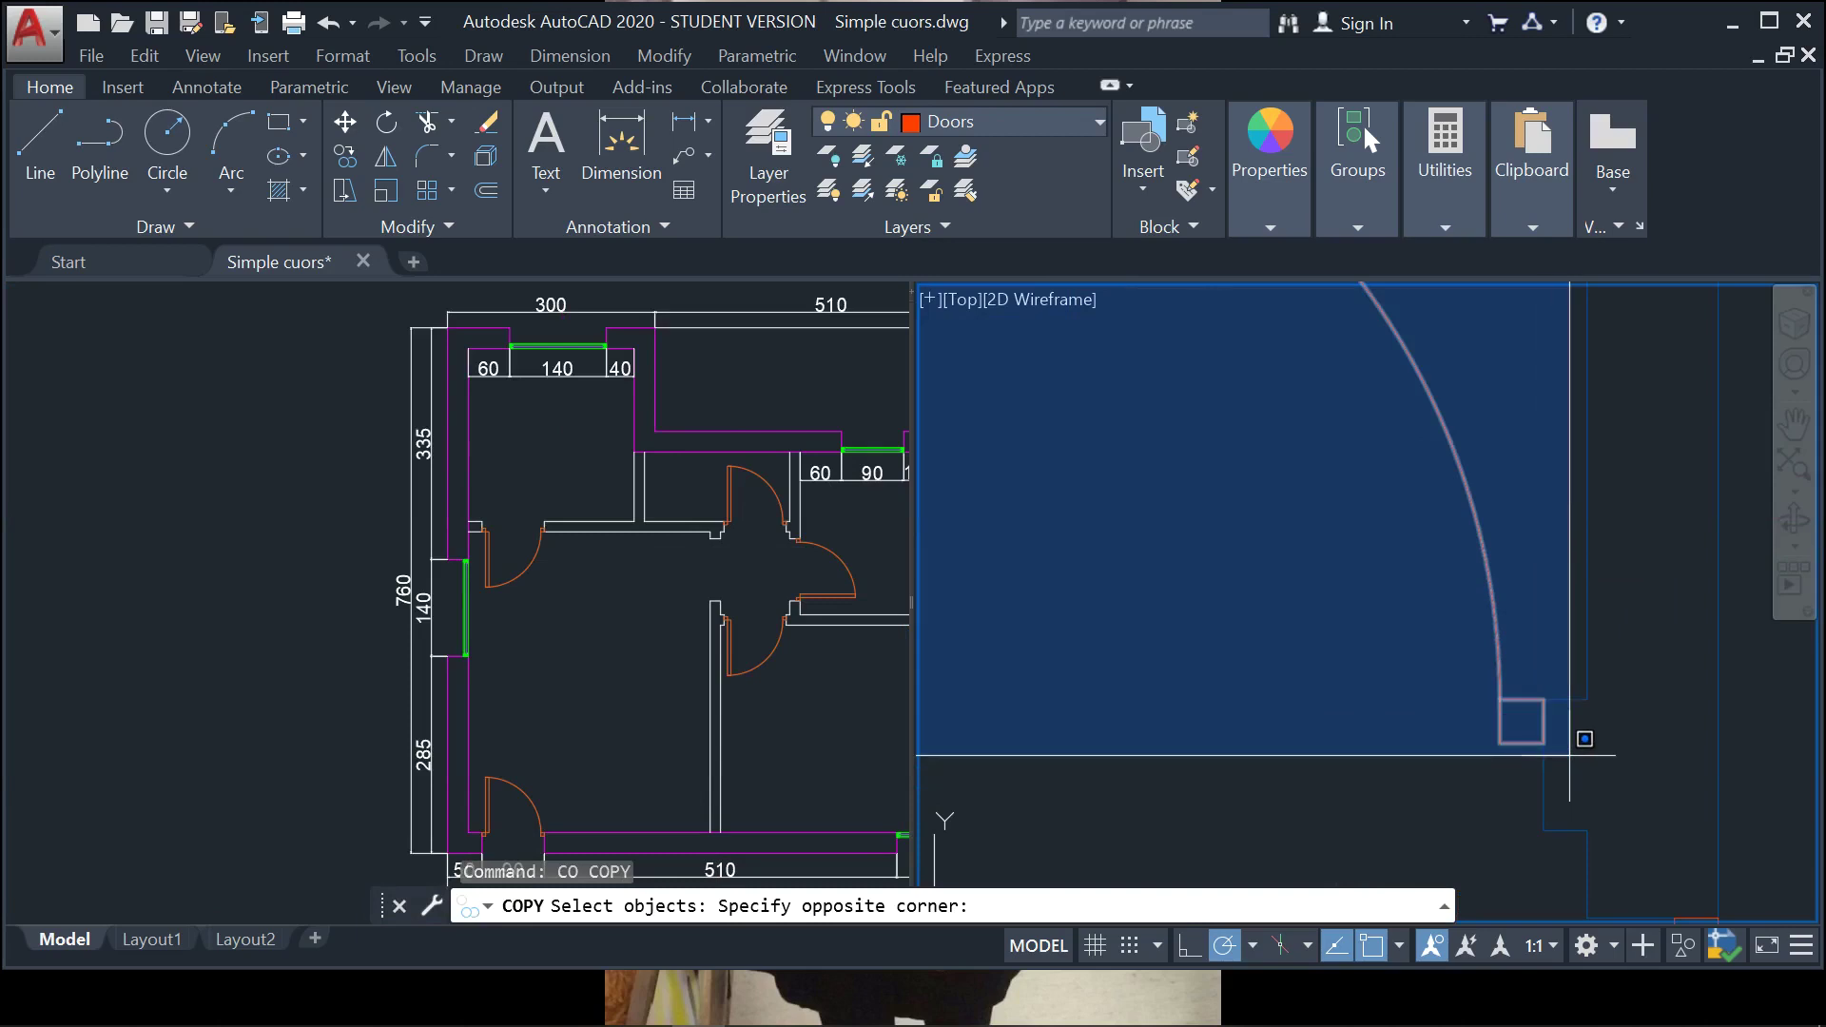
left_click(1570, 755)
scroll(1570, 757, "down", 4)
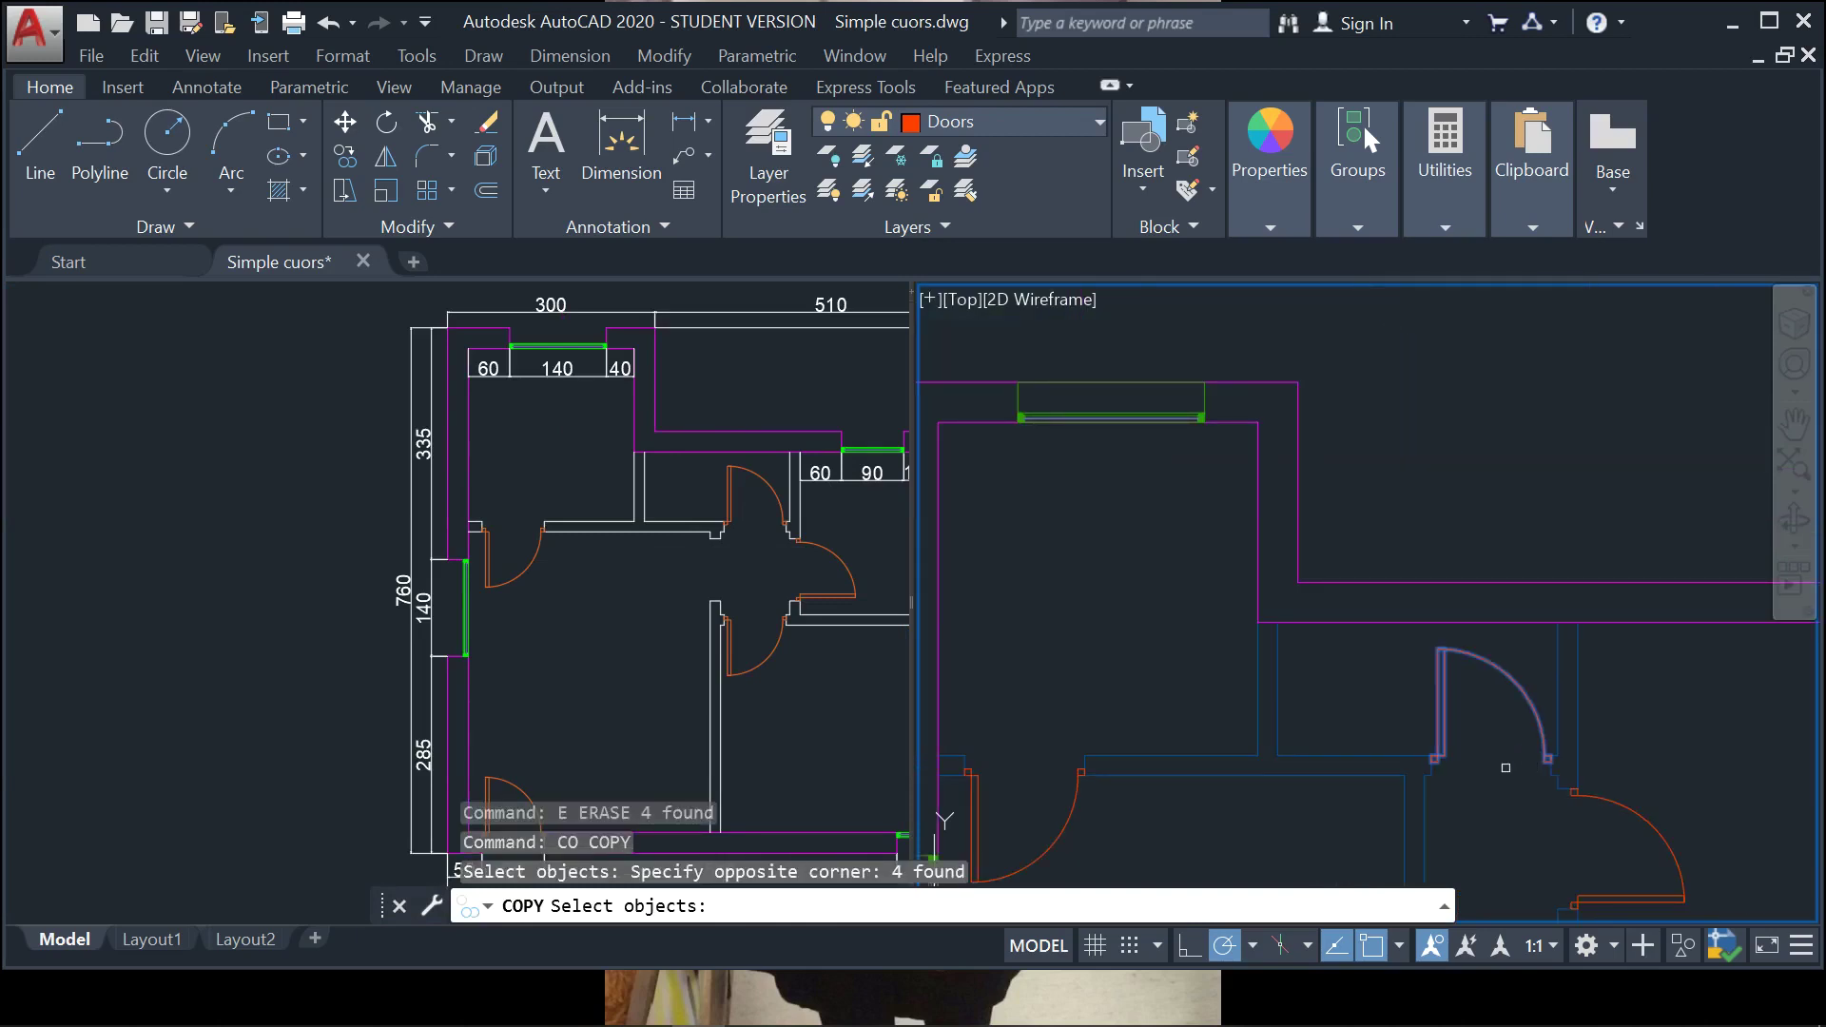
key("Return")
Copy the door from its hinge corner into the lower-left wall opening.
scroll(1432, 751, "up", 5)
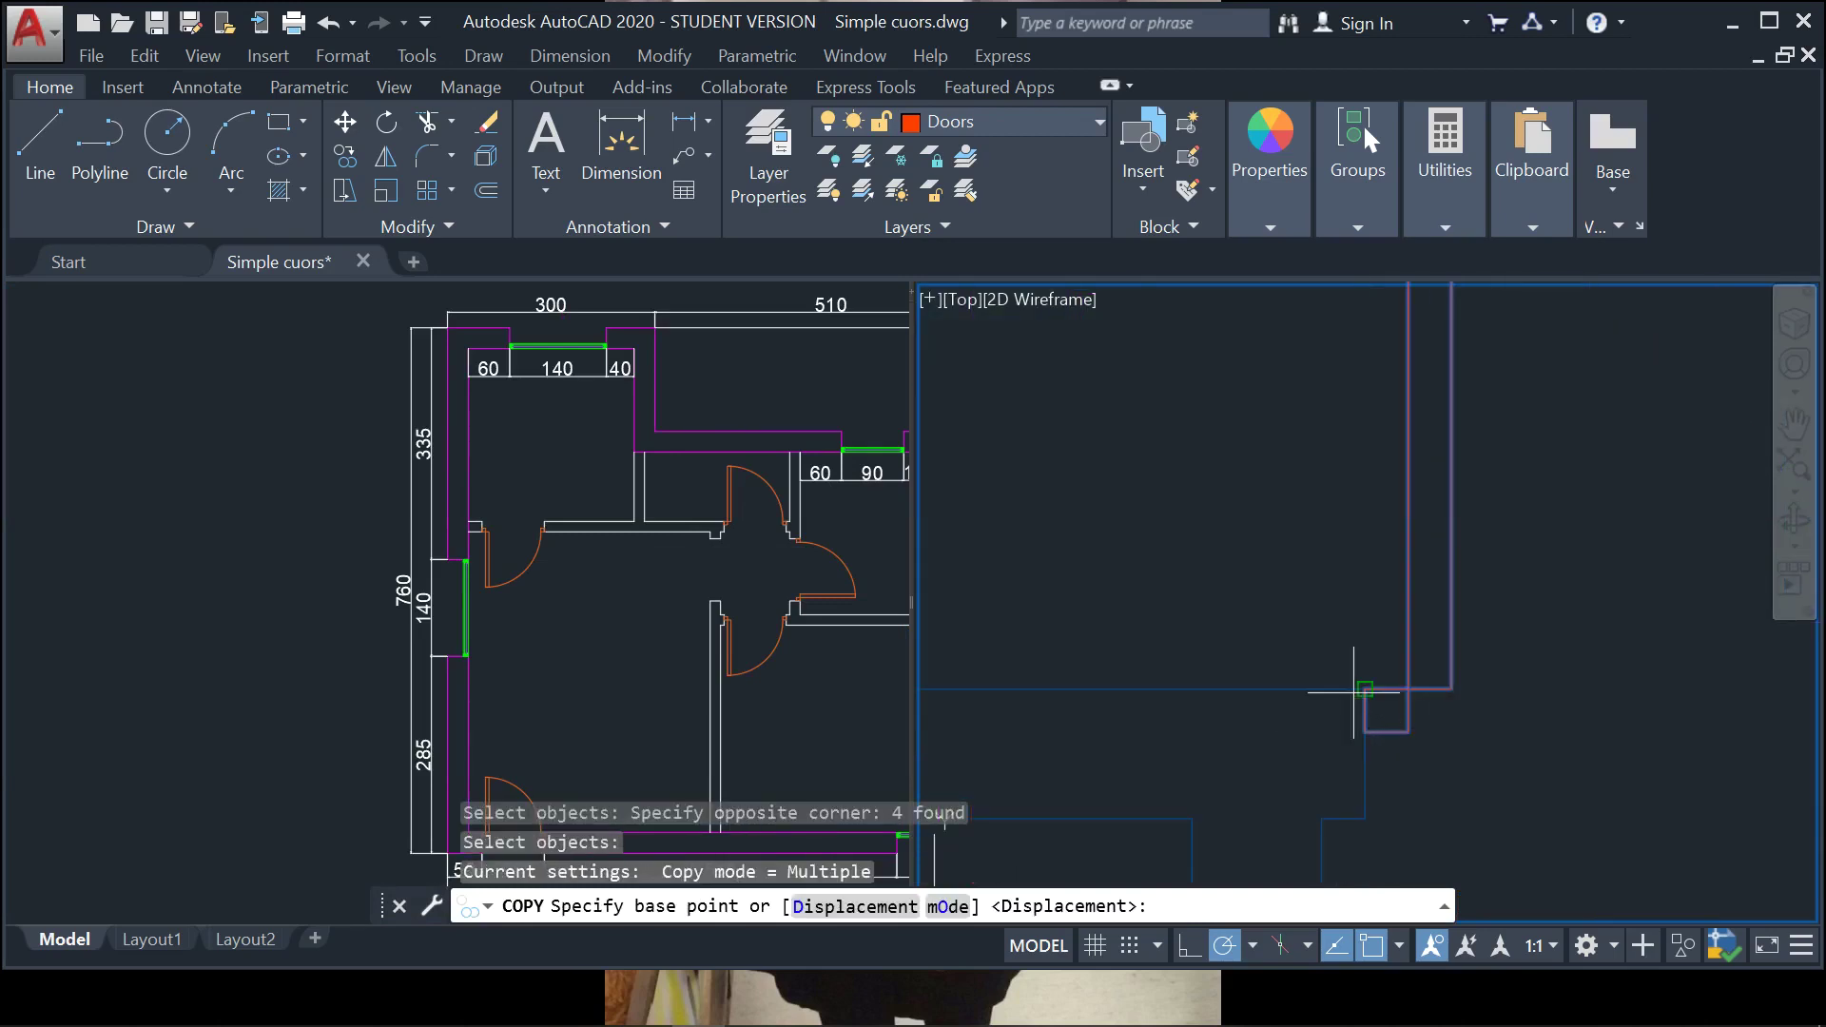
left_click(1366, 685)
scroll(1370, 683, "down", 5)
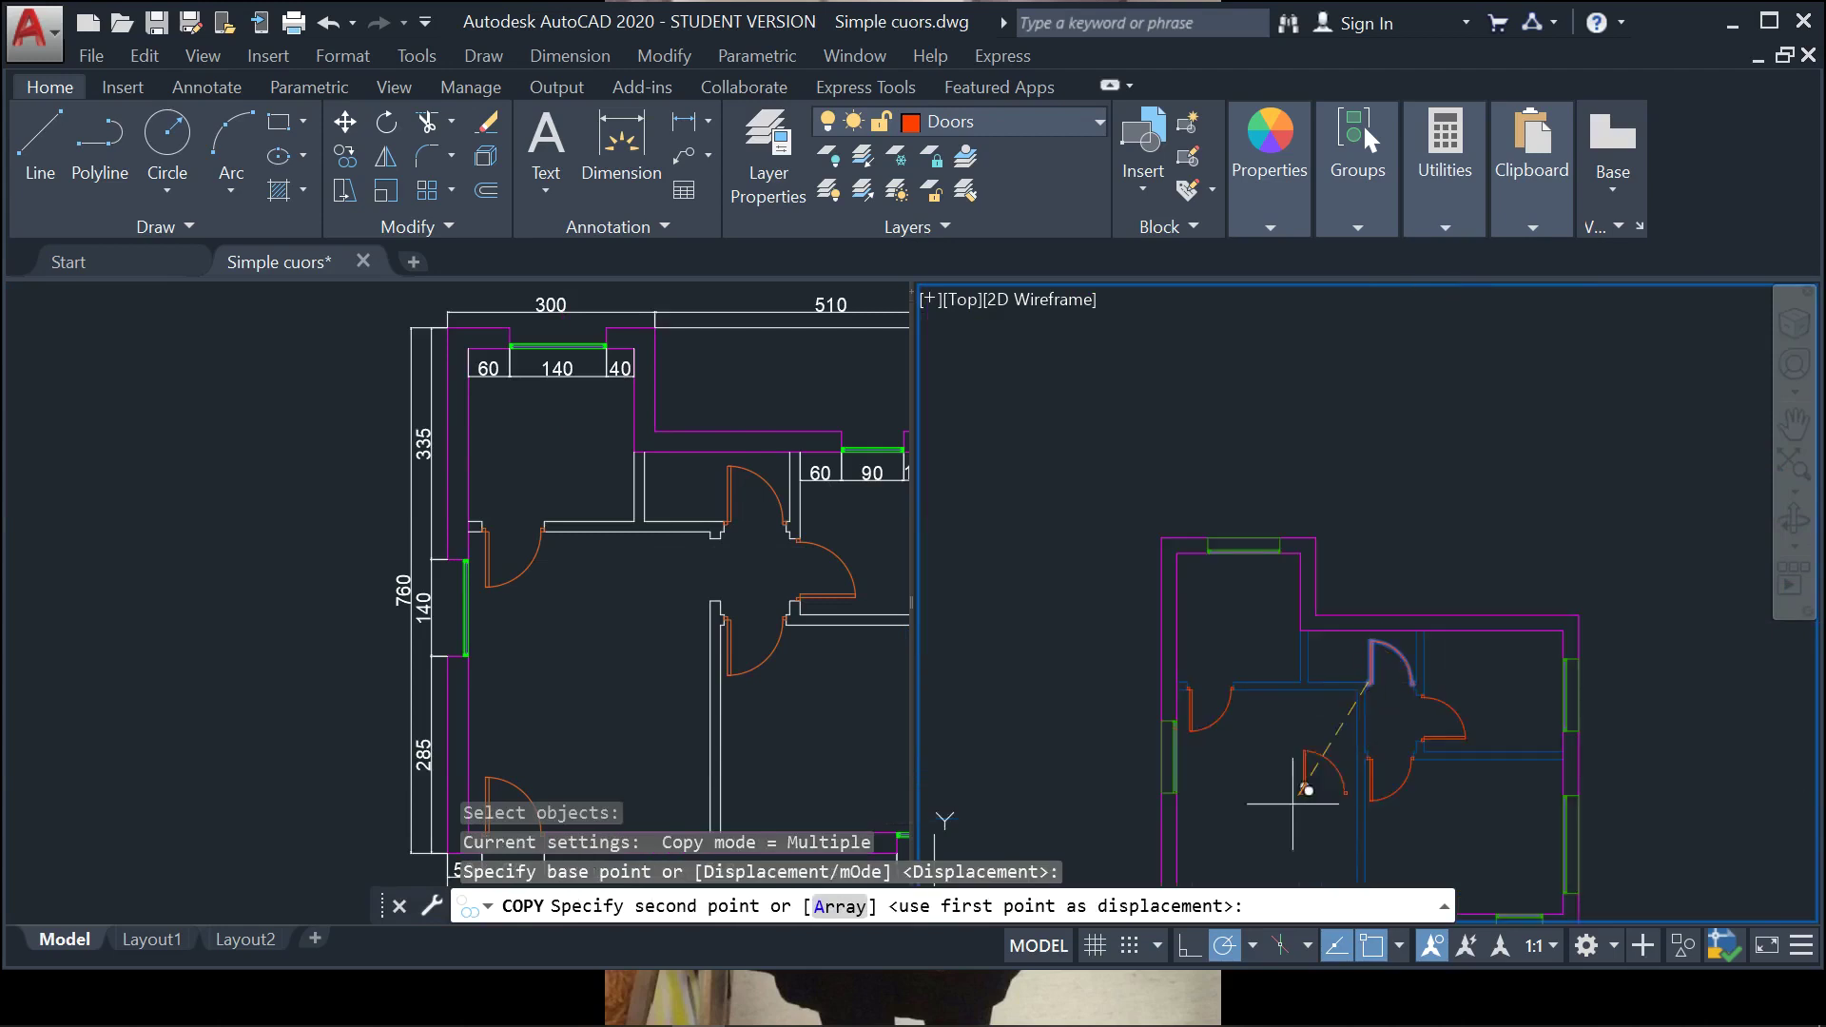
scroll(1290, 756, "up", 2)
scroll(1274, 533, "up", 2)
scroll(1199, 685, "up", 2)
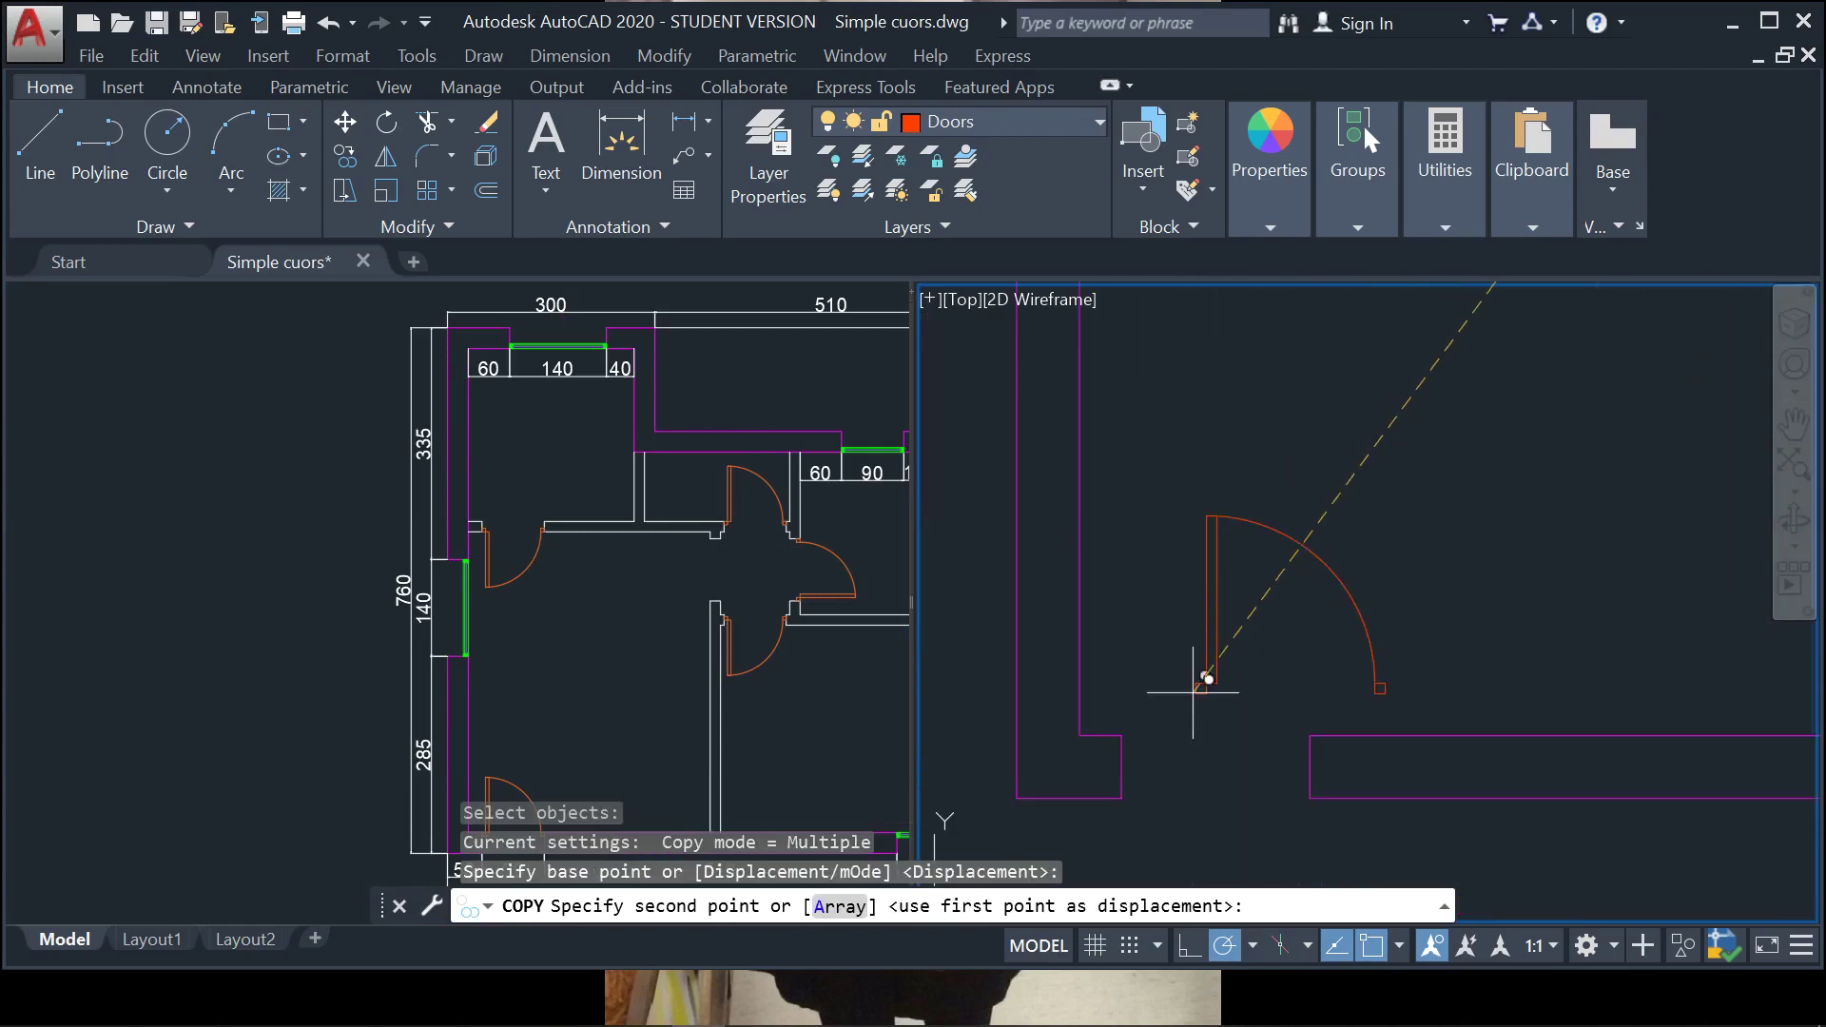
left_click(1138, 734)
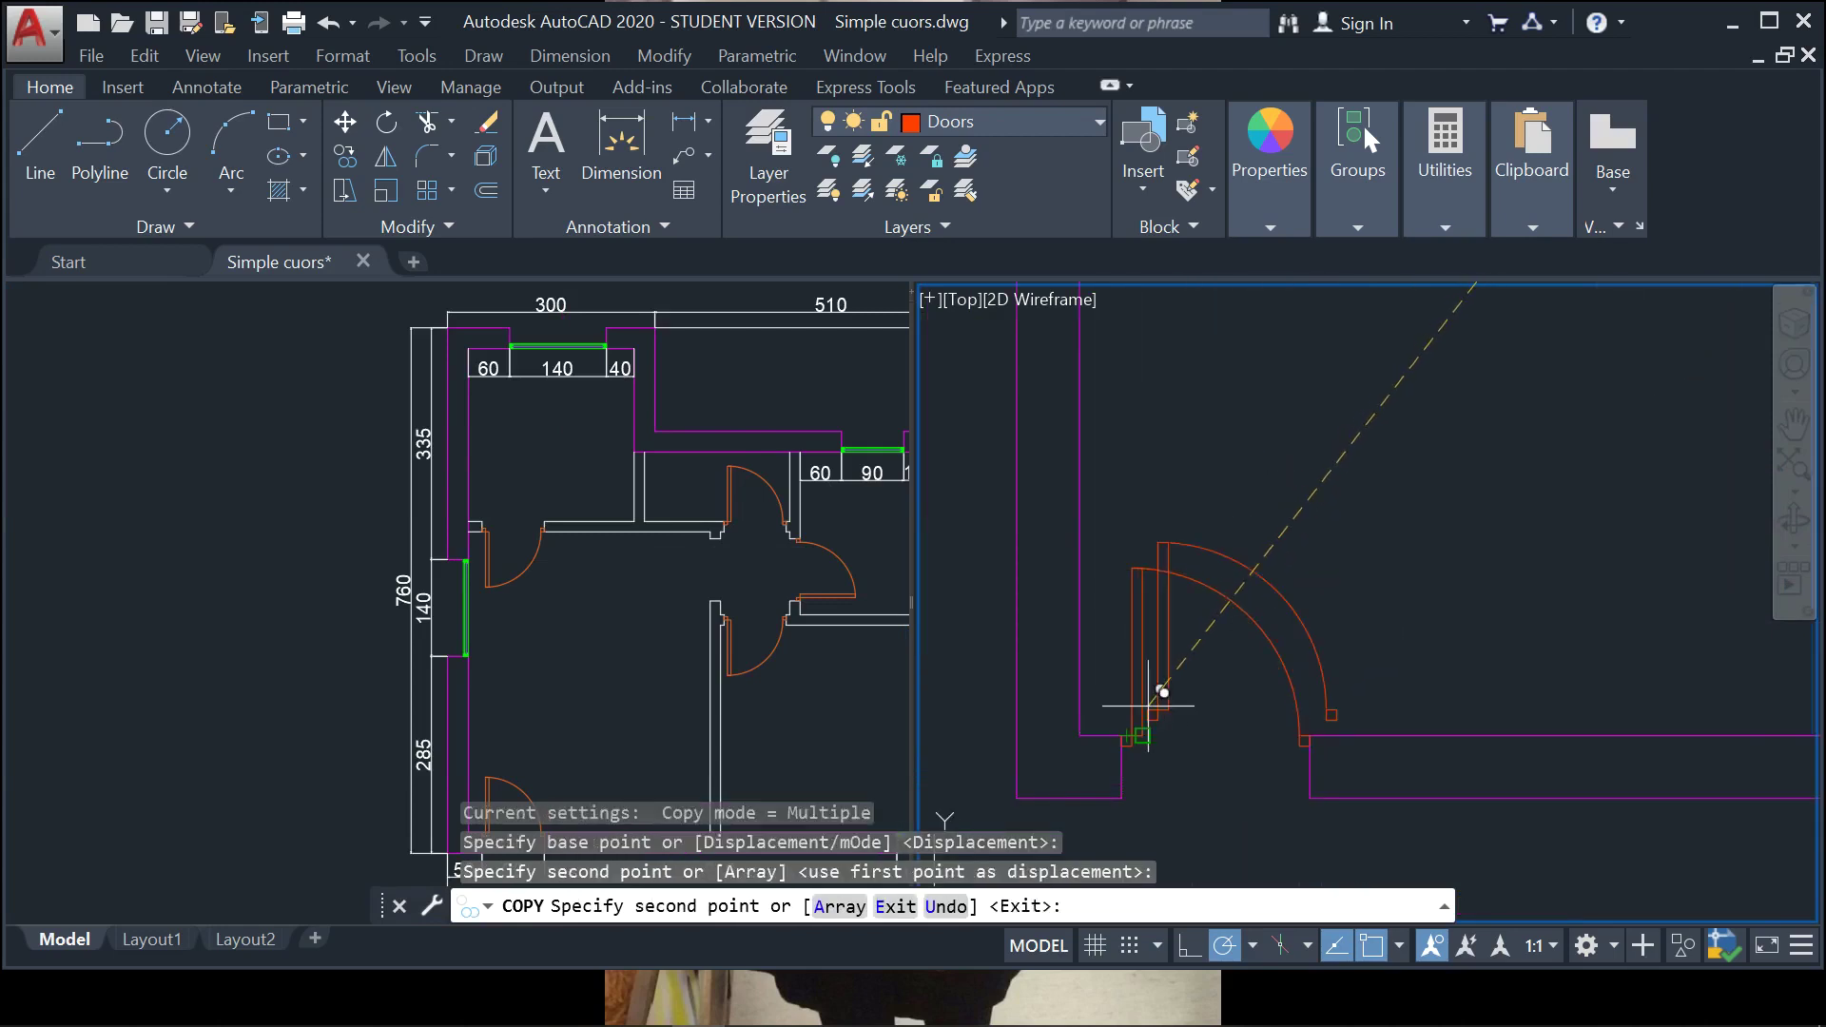
key("Escape")
scroll(1232, 737, "down", 2)
scroll(1215, 756, "down", 3)
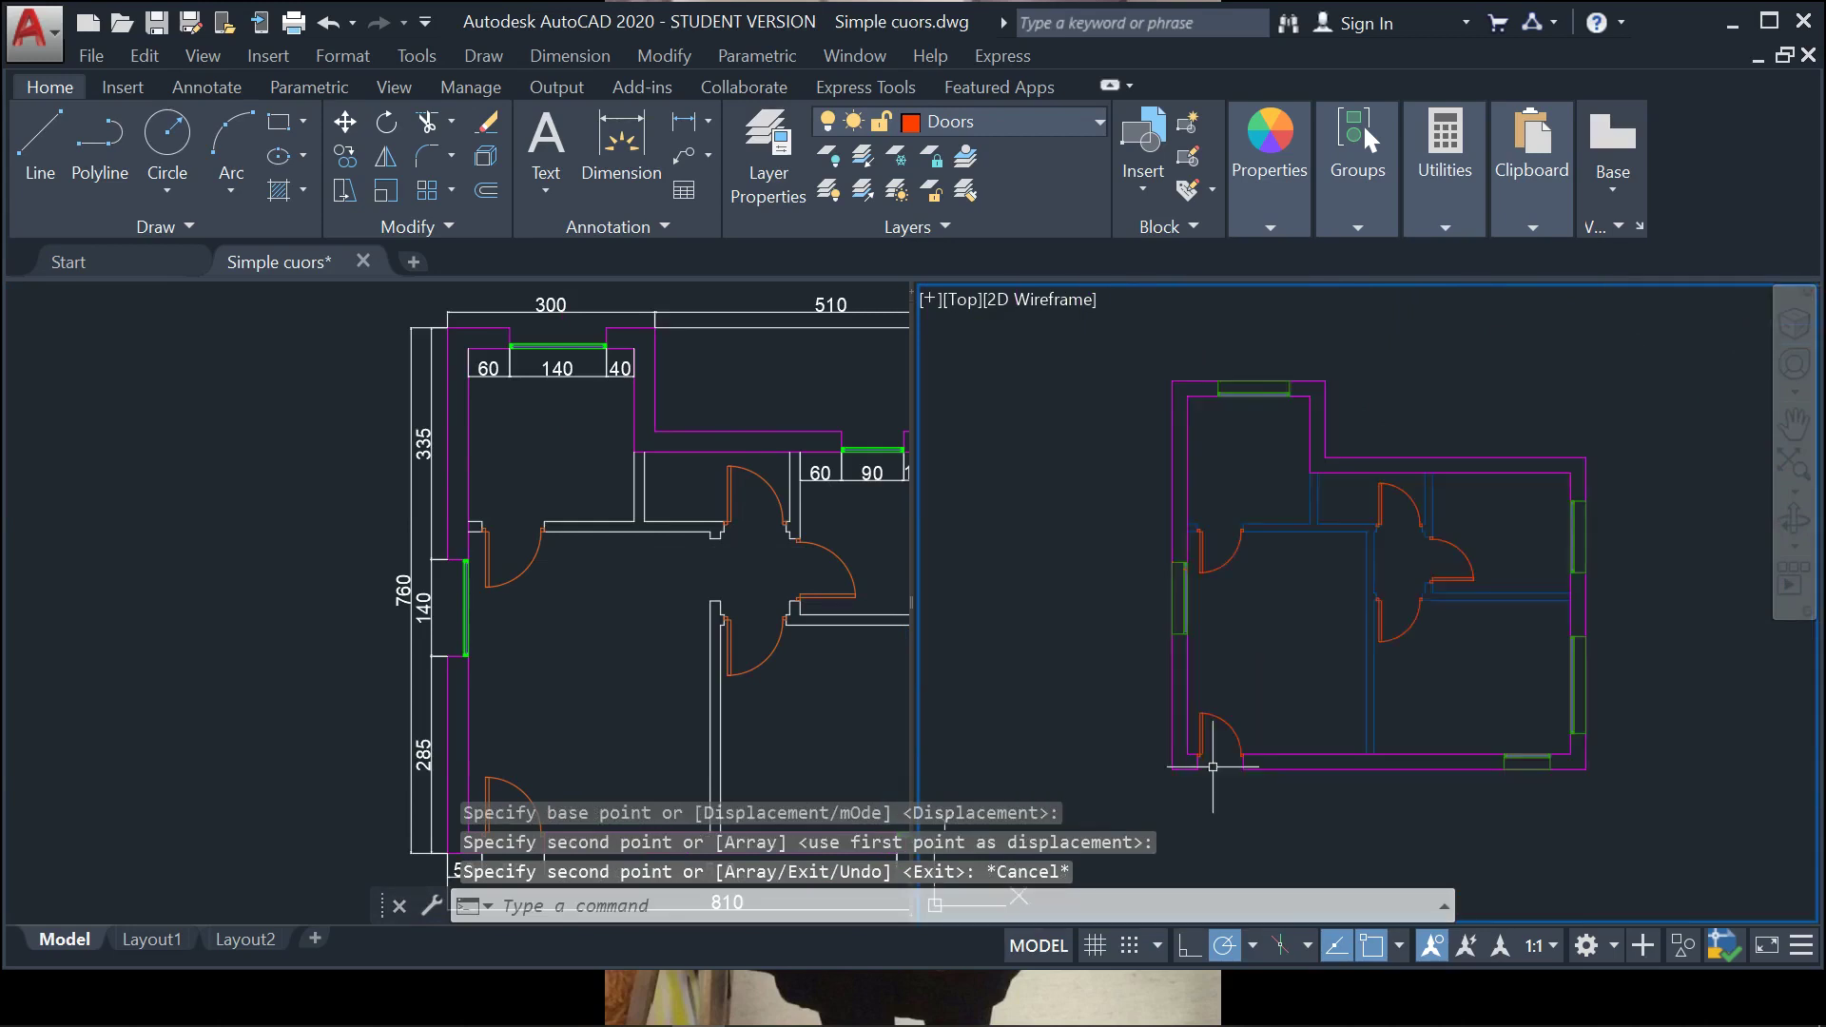
scroll(1278, 735, "down", 4)
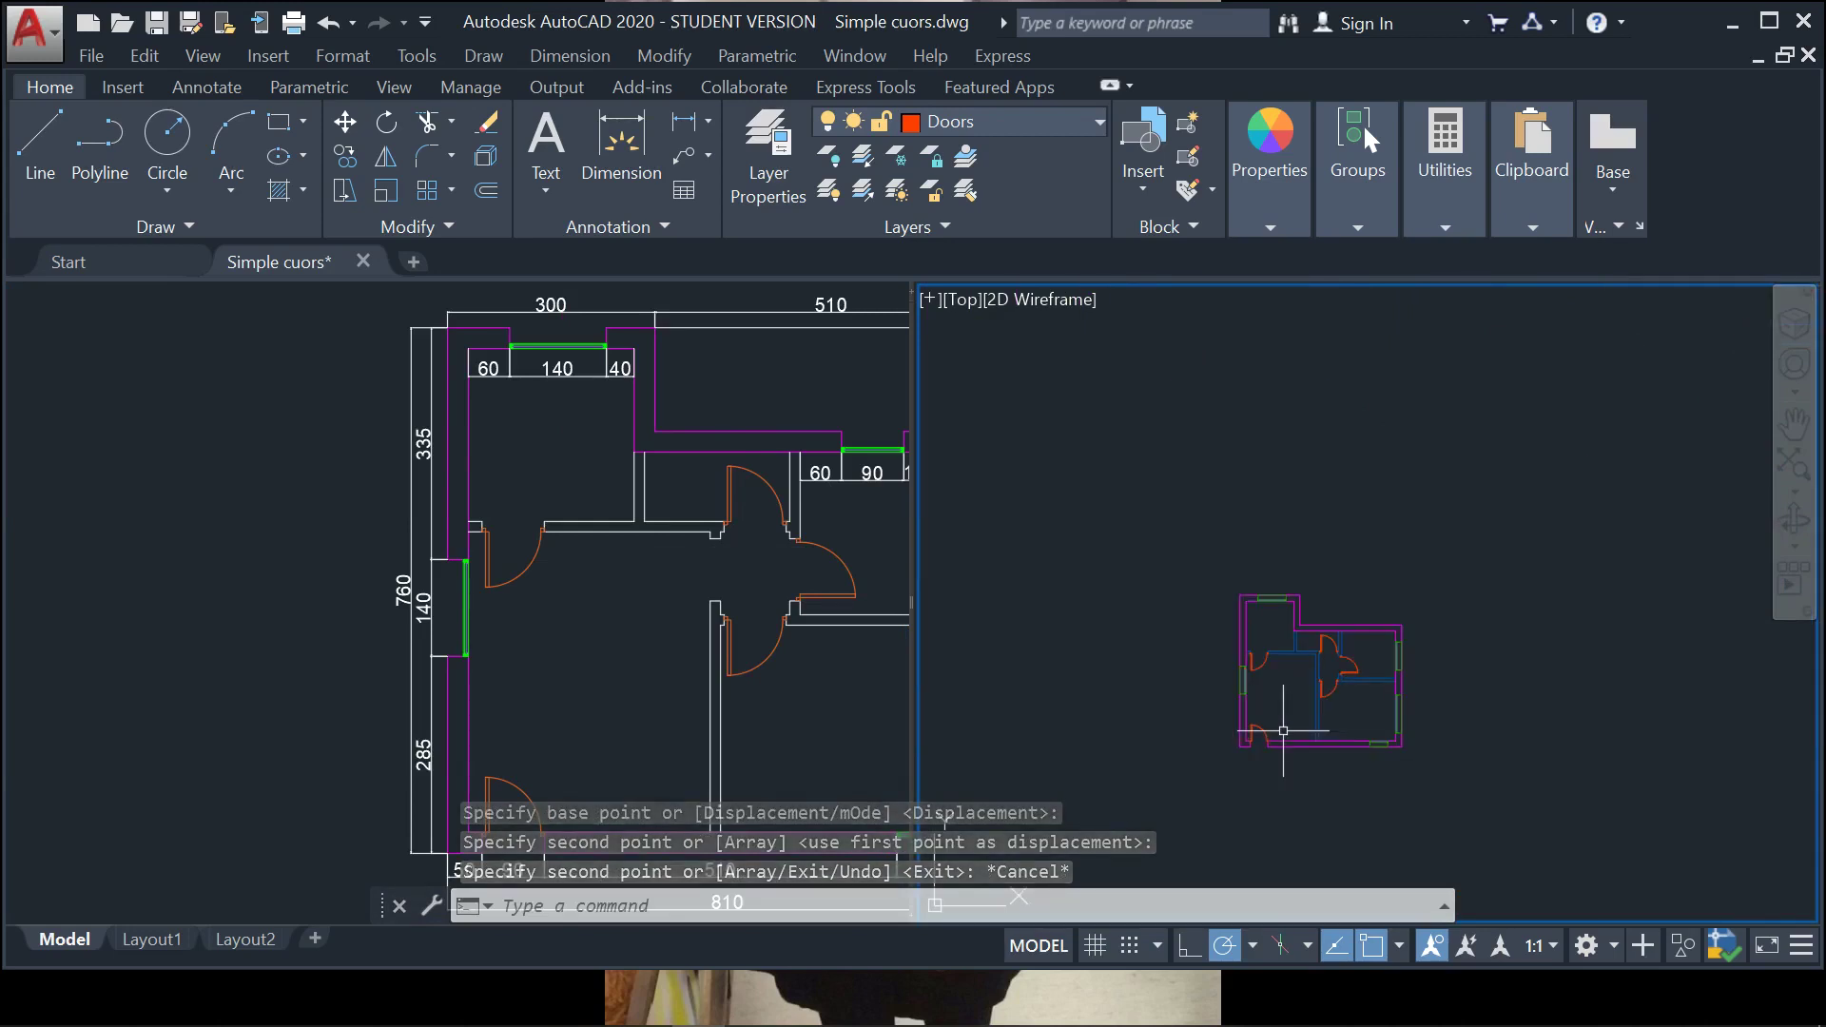
type("z")
key("Return")
type("o")
key("Return")
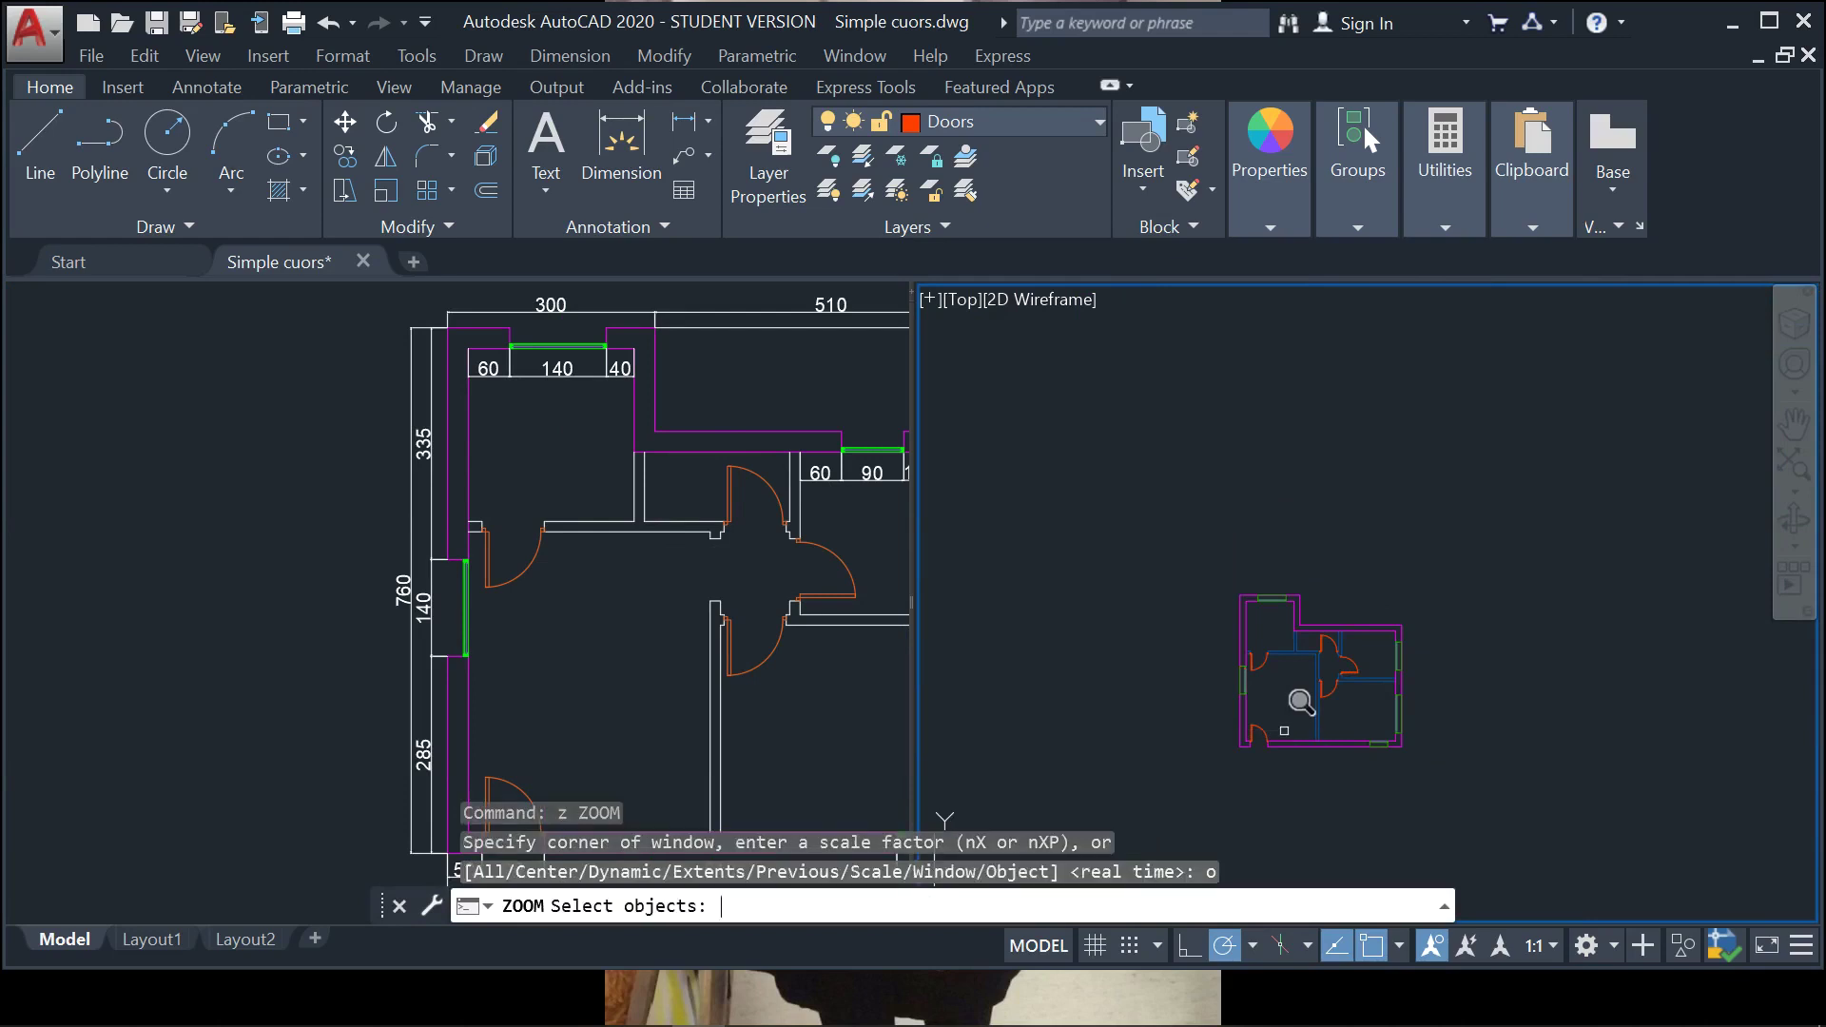
left_click(1450, 590)
left_click(1238, 772)
key("Return")
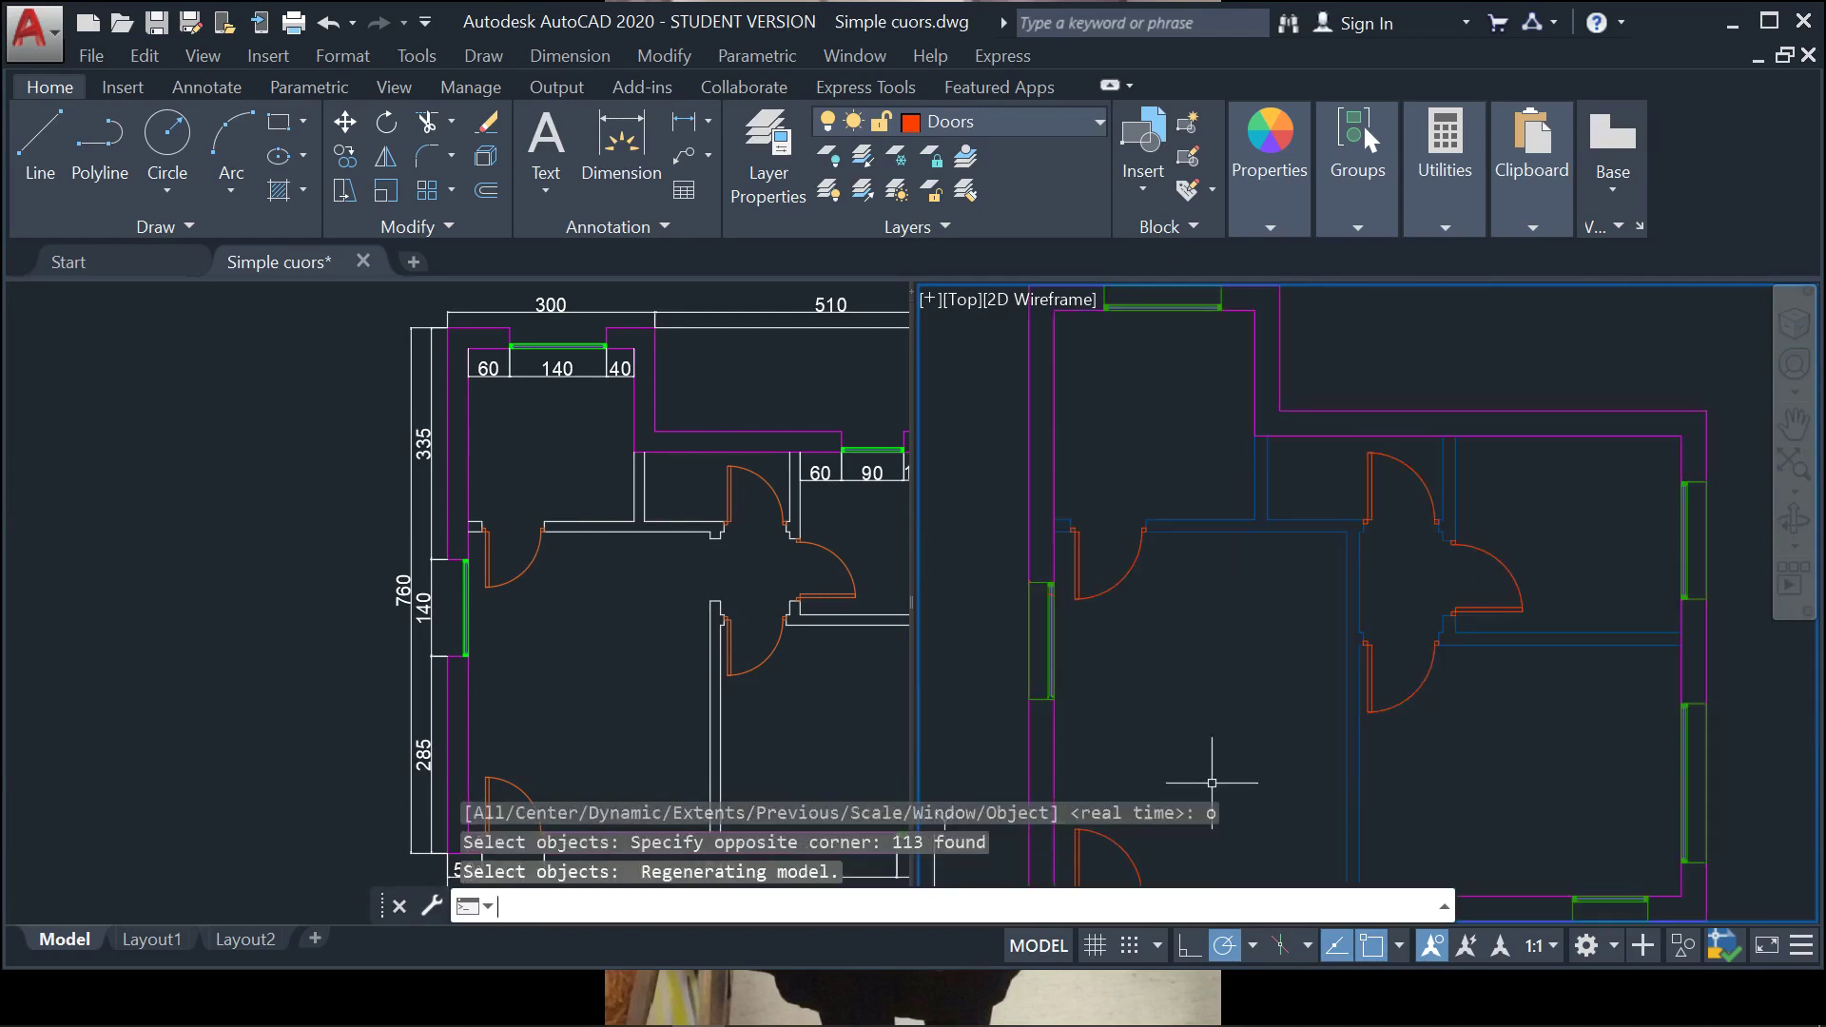
scroll(1296, 678, "down", 2)
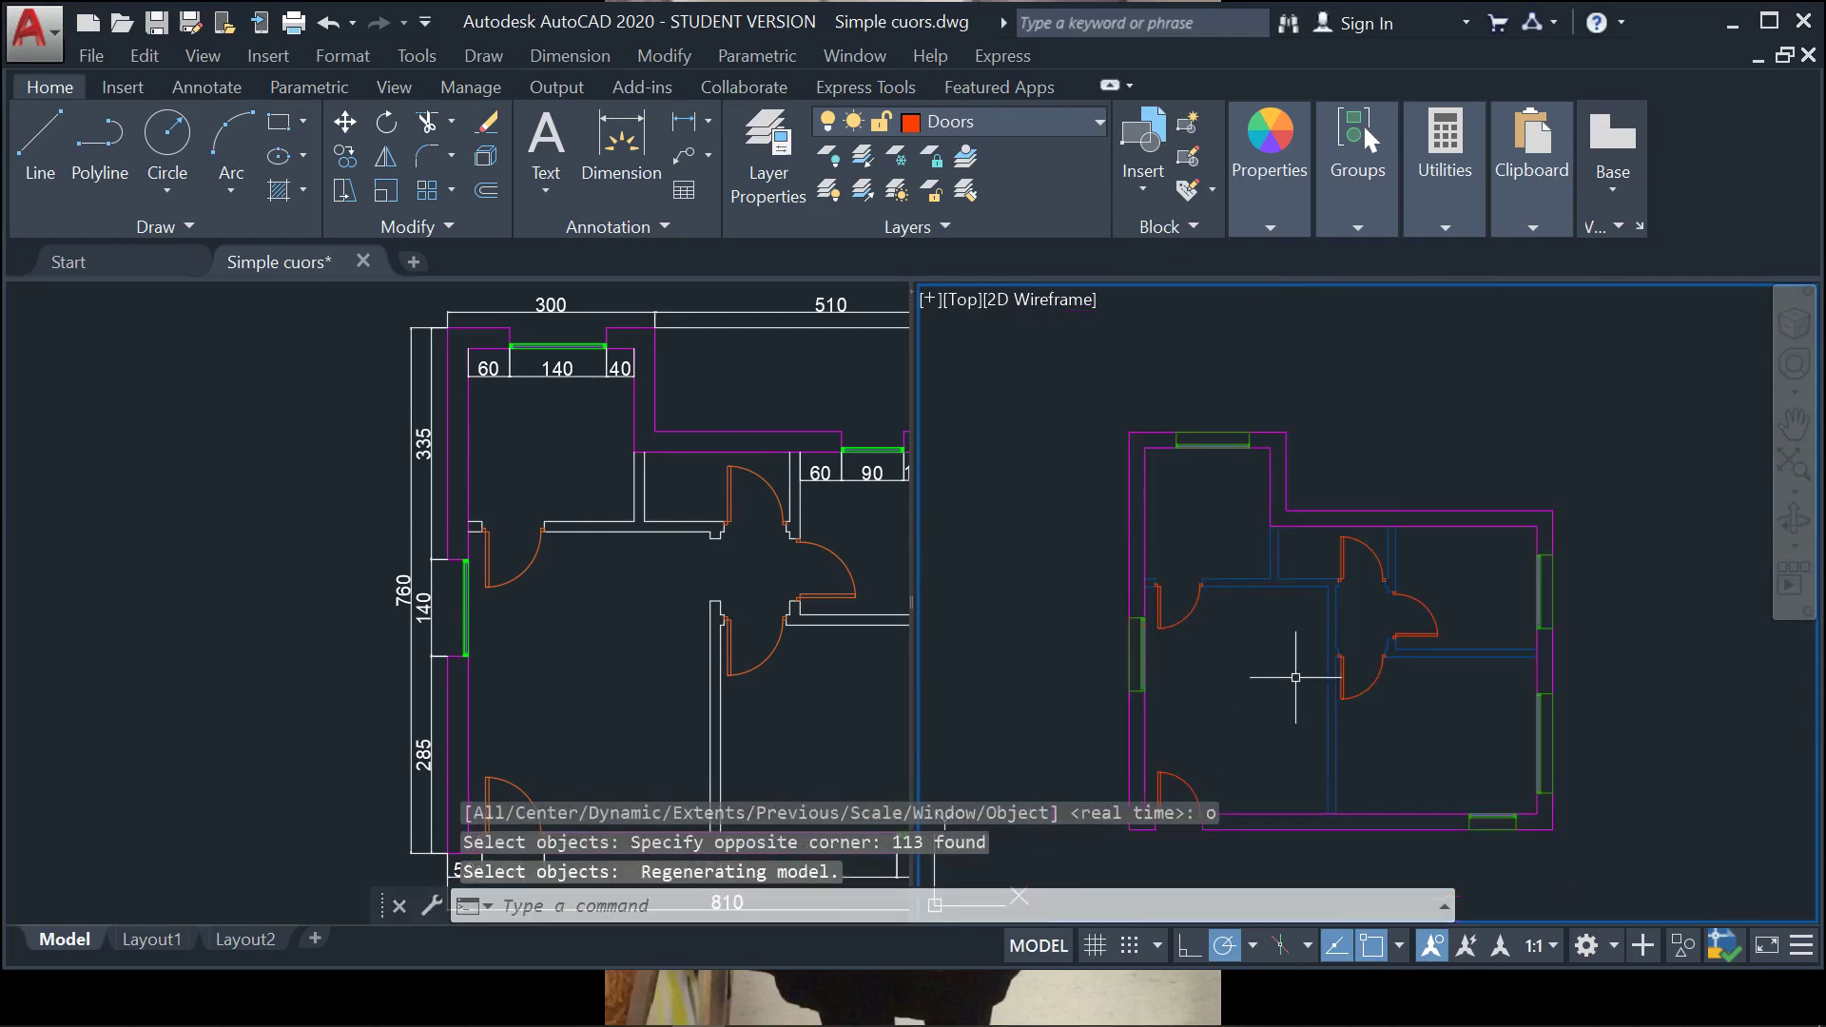
middle_click_drag(1296, 678, 1291, 670)
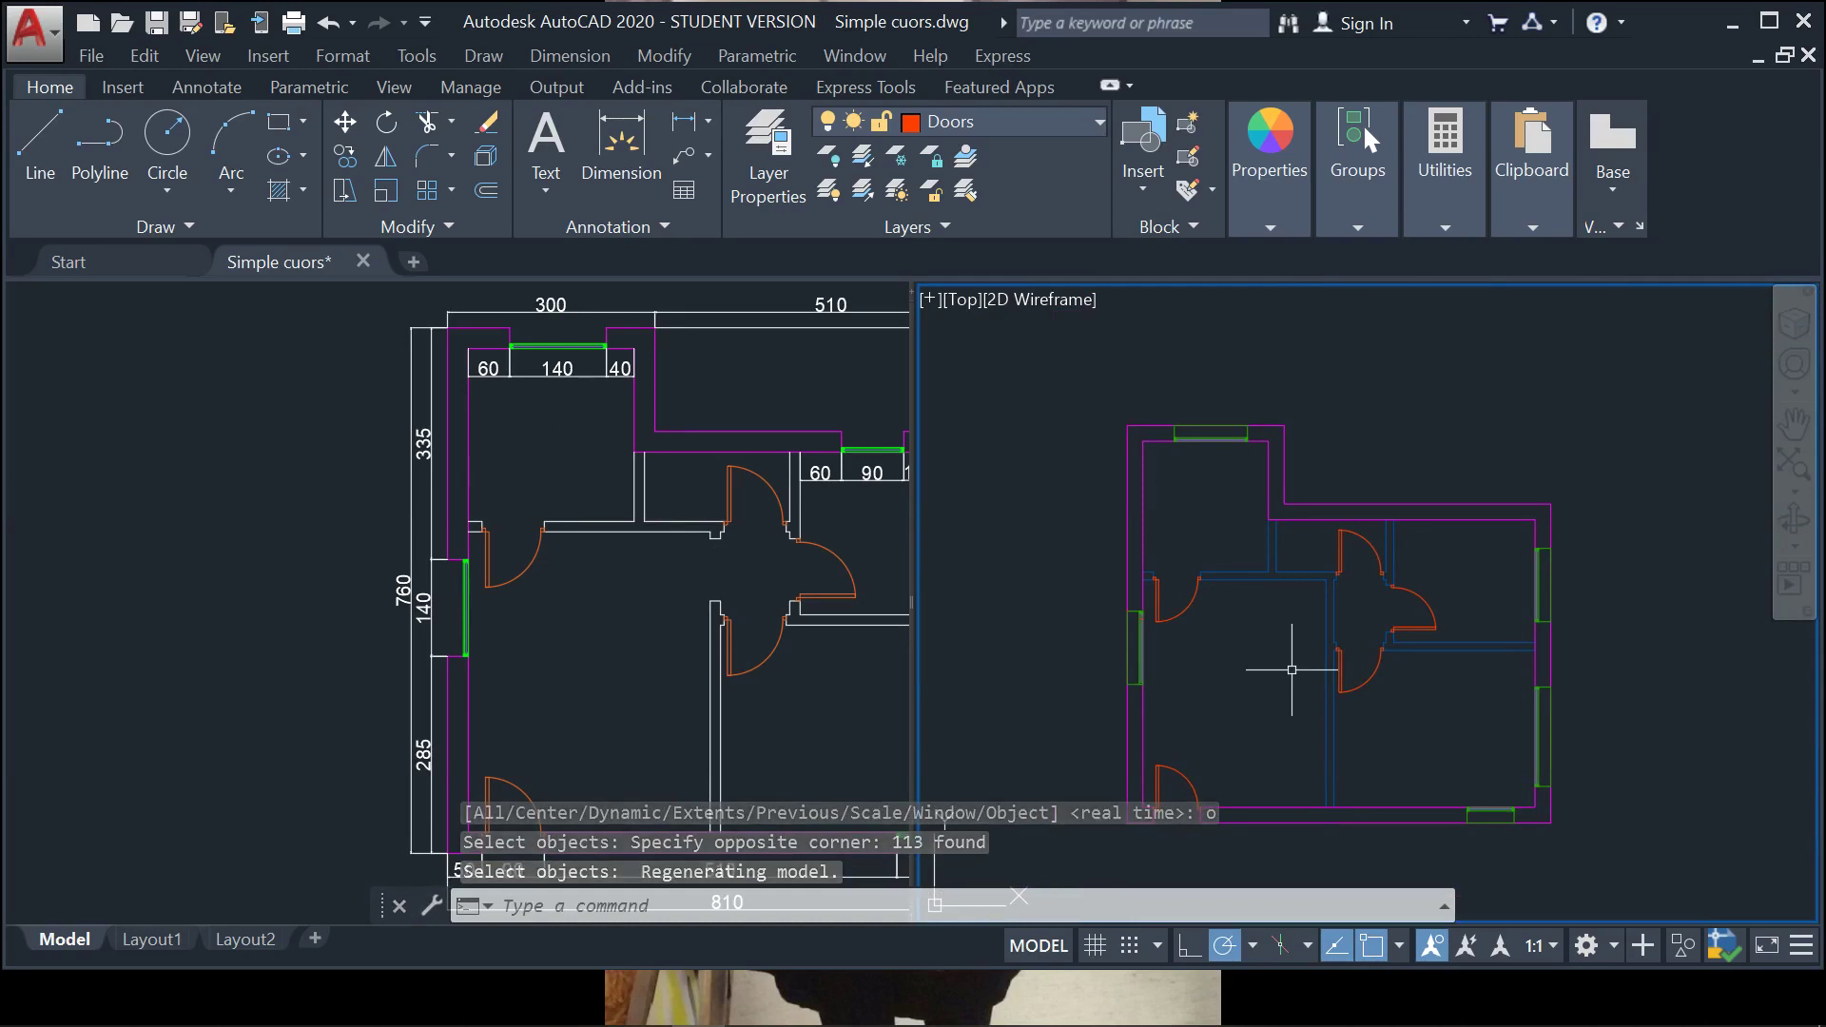